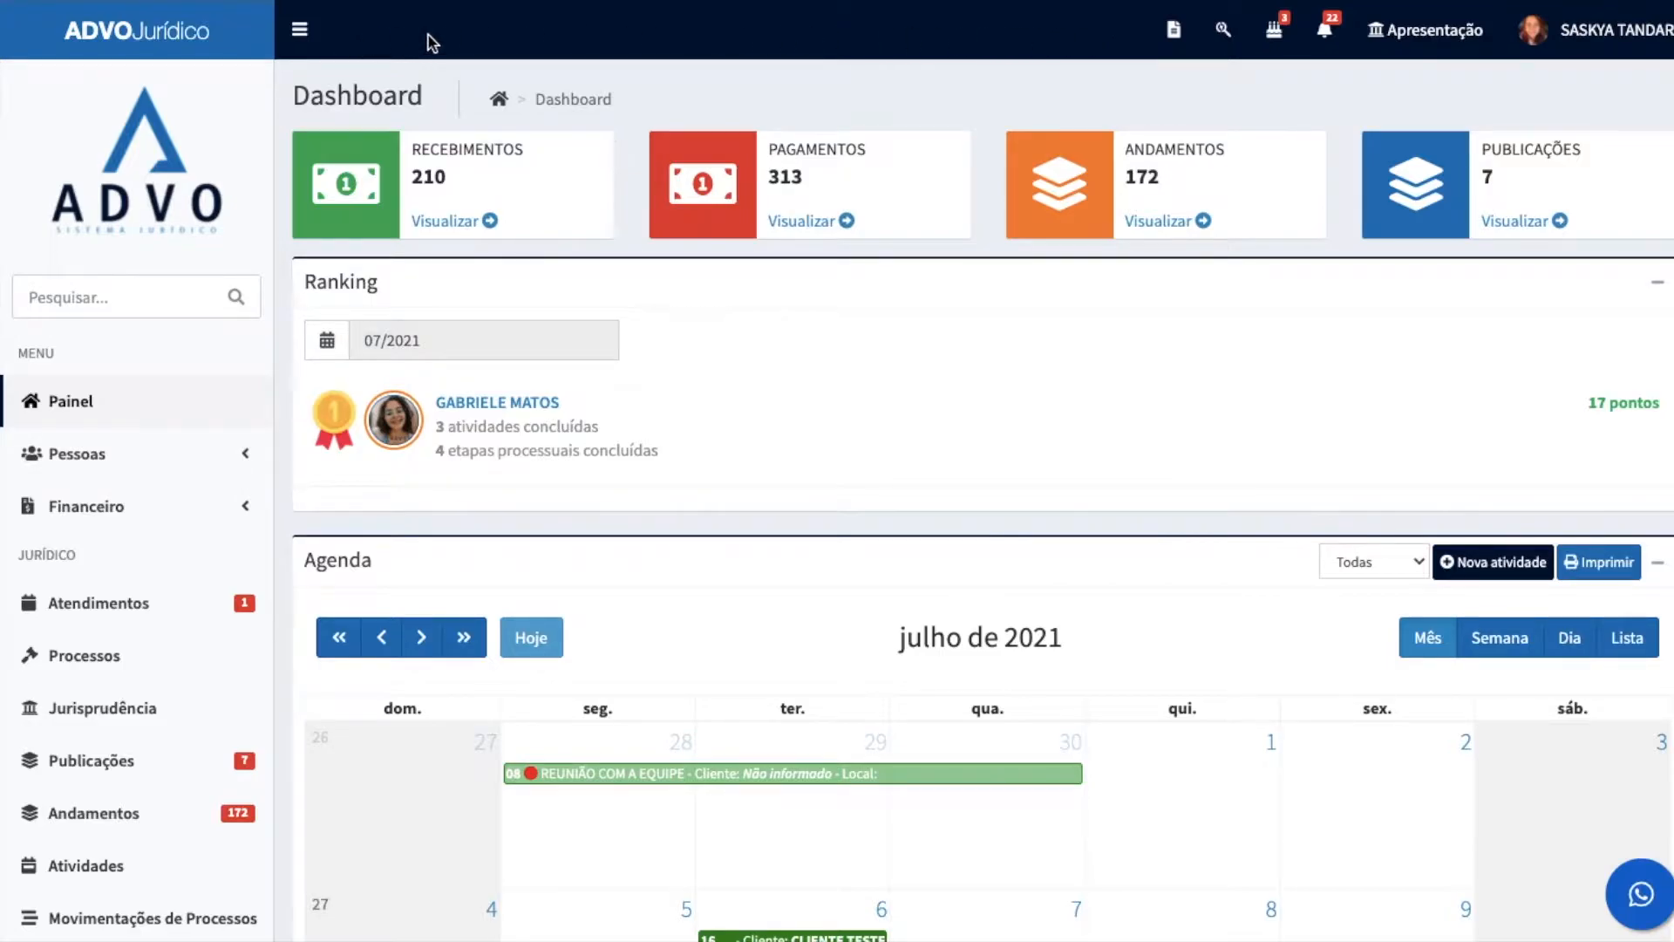
# Step: View the document generation options and dismiss them
pyautogui.click(1173, 29)
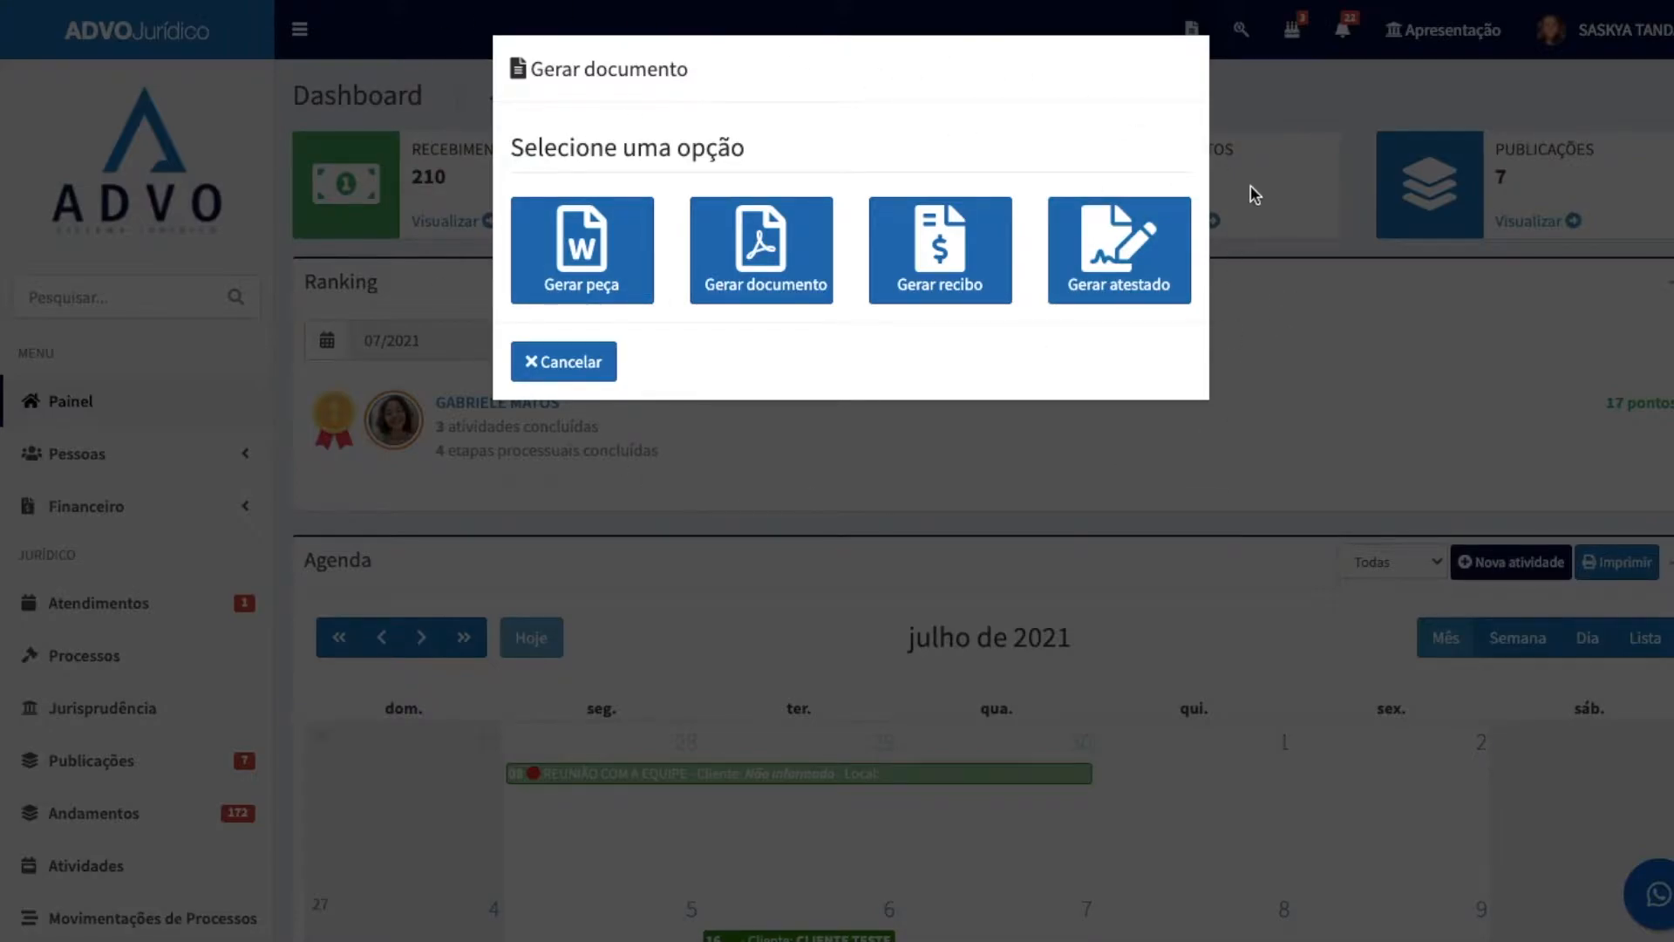
pyautogui.click(1232, 100)
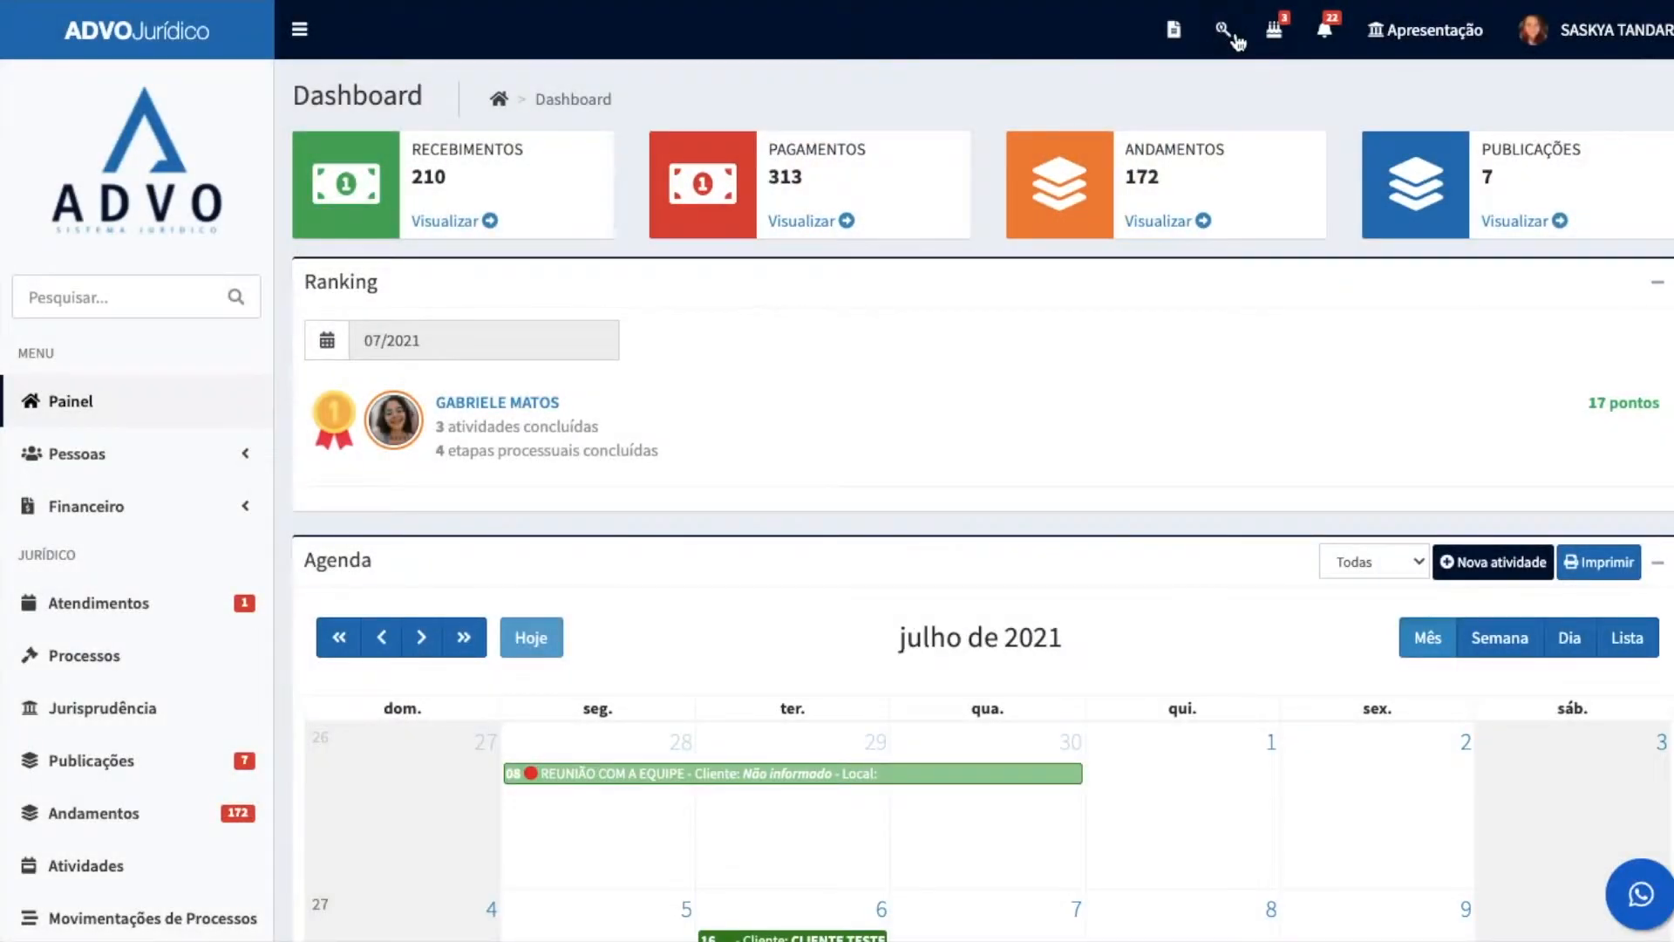
# Step: Search the processes by the client's first name with the quick search, and close it
pyautogui.click(1235, 35)
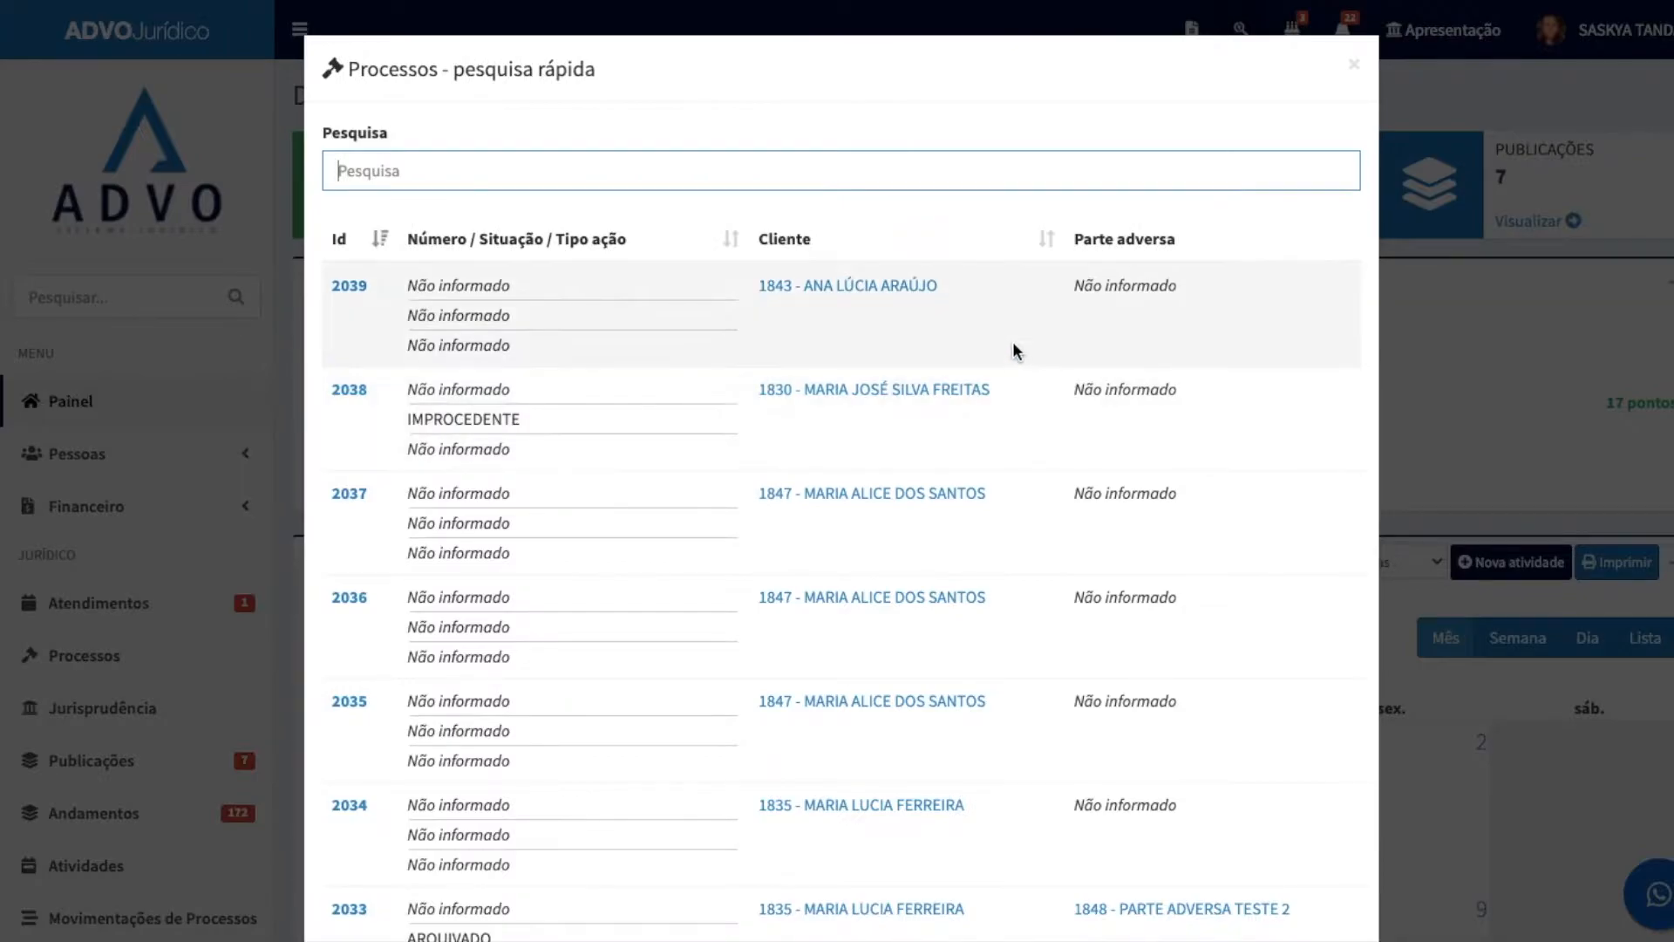
pyautogui.write('BRUNO')
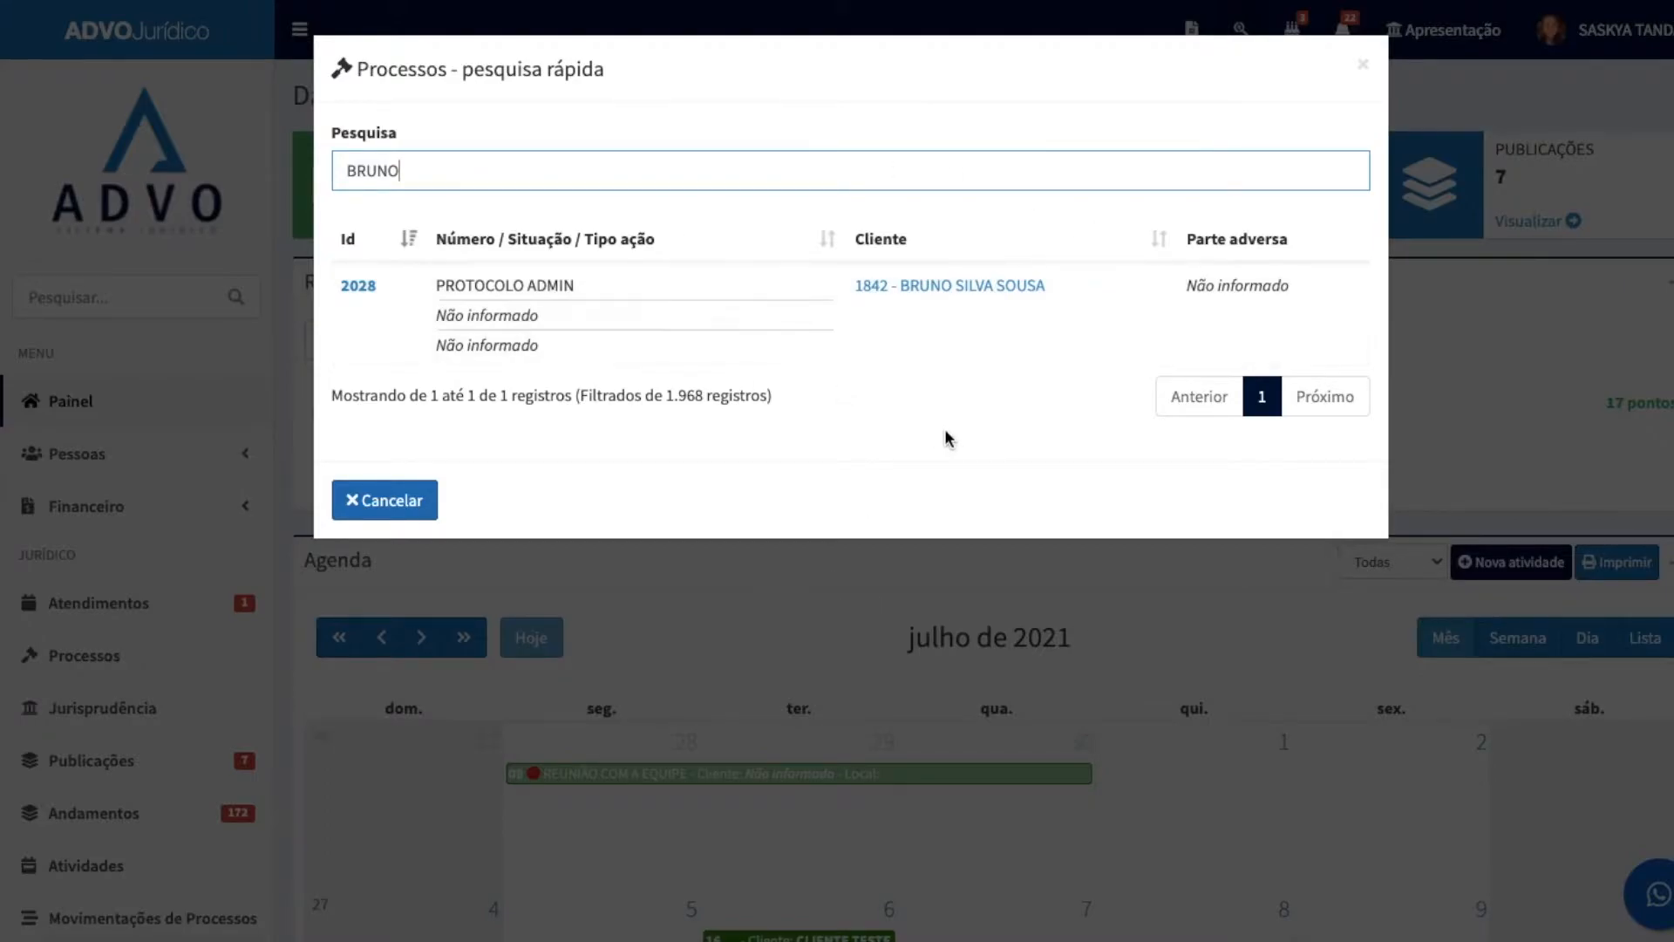
pyautogui.click(1466, 320)
# Step: Look through the client birthday notifications
pyautogui.click(1274, 29)
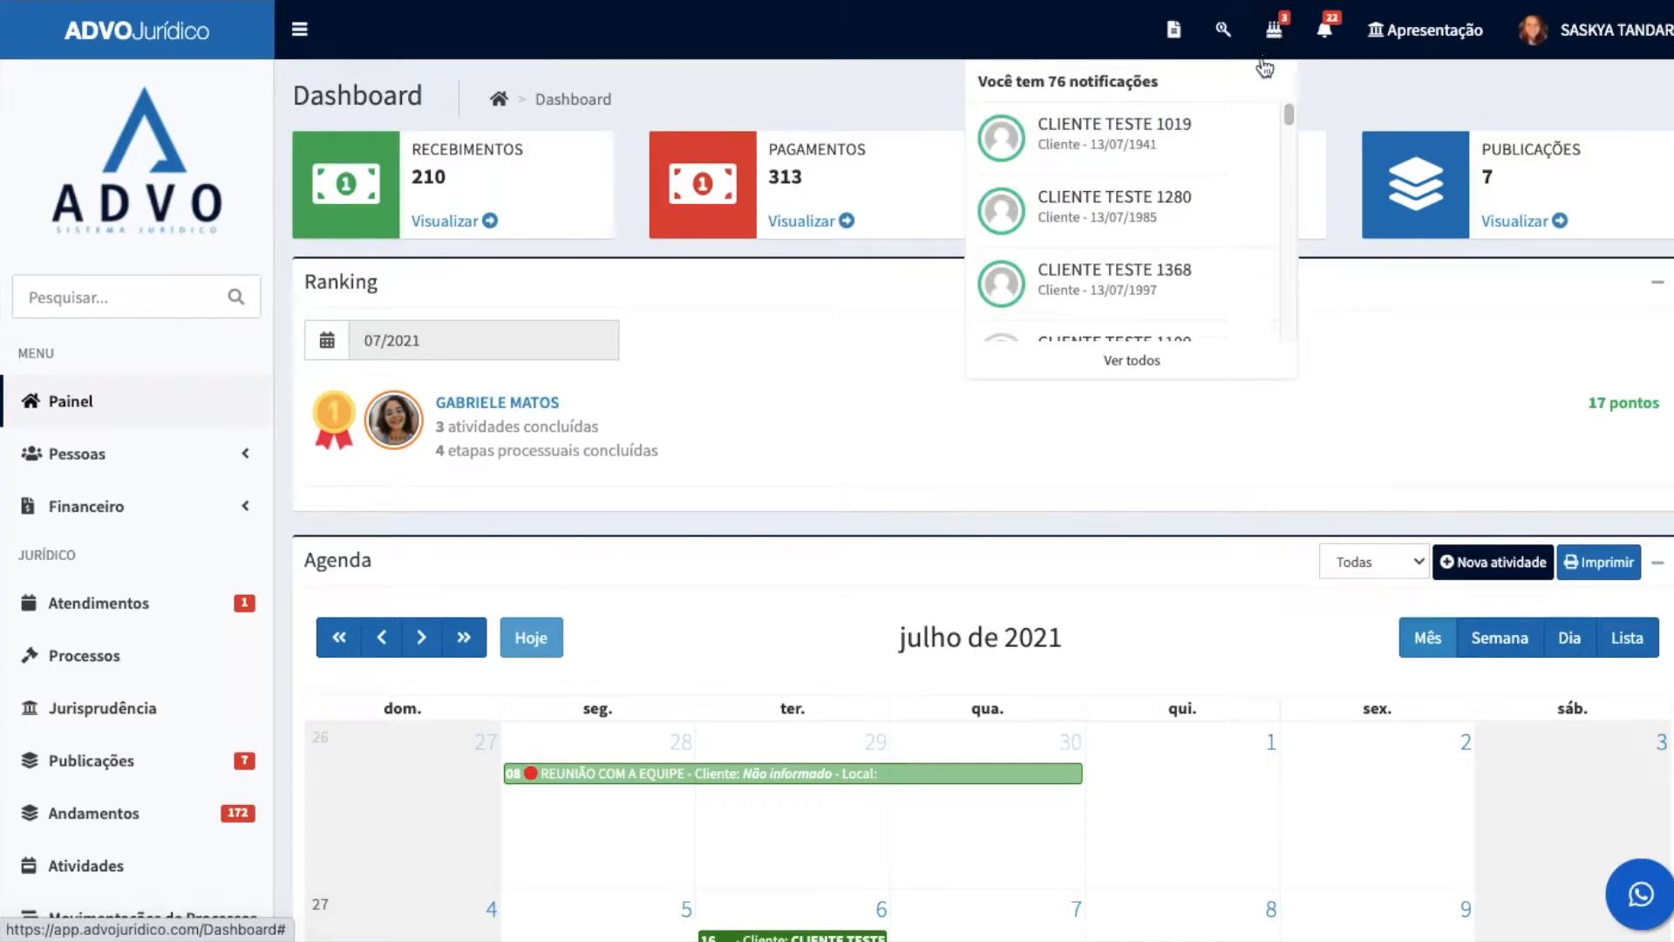
pyautogui.scroll(-8, 1151, 307)
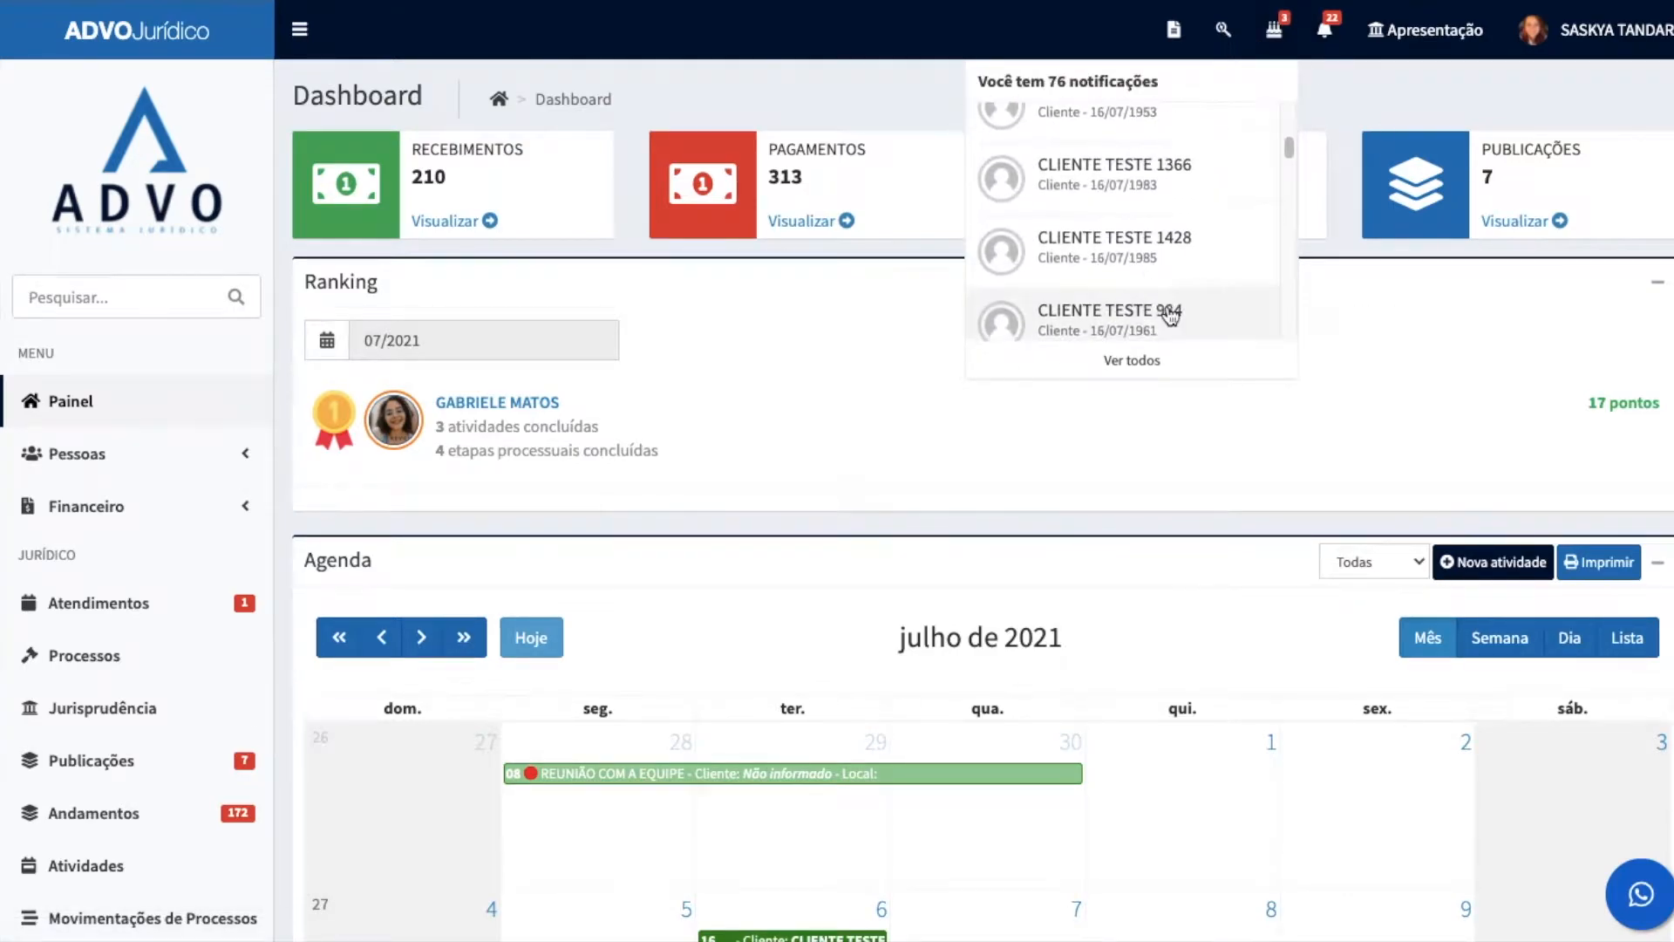
pyautogui.scroll(6, 1166, 312)
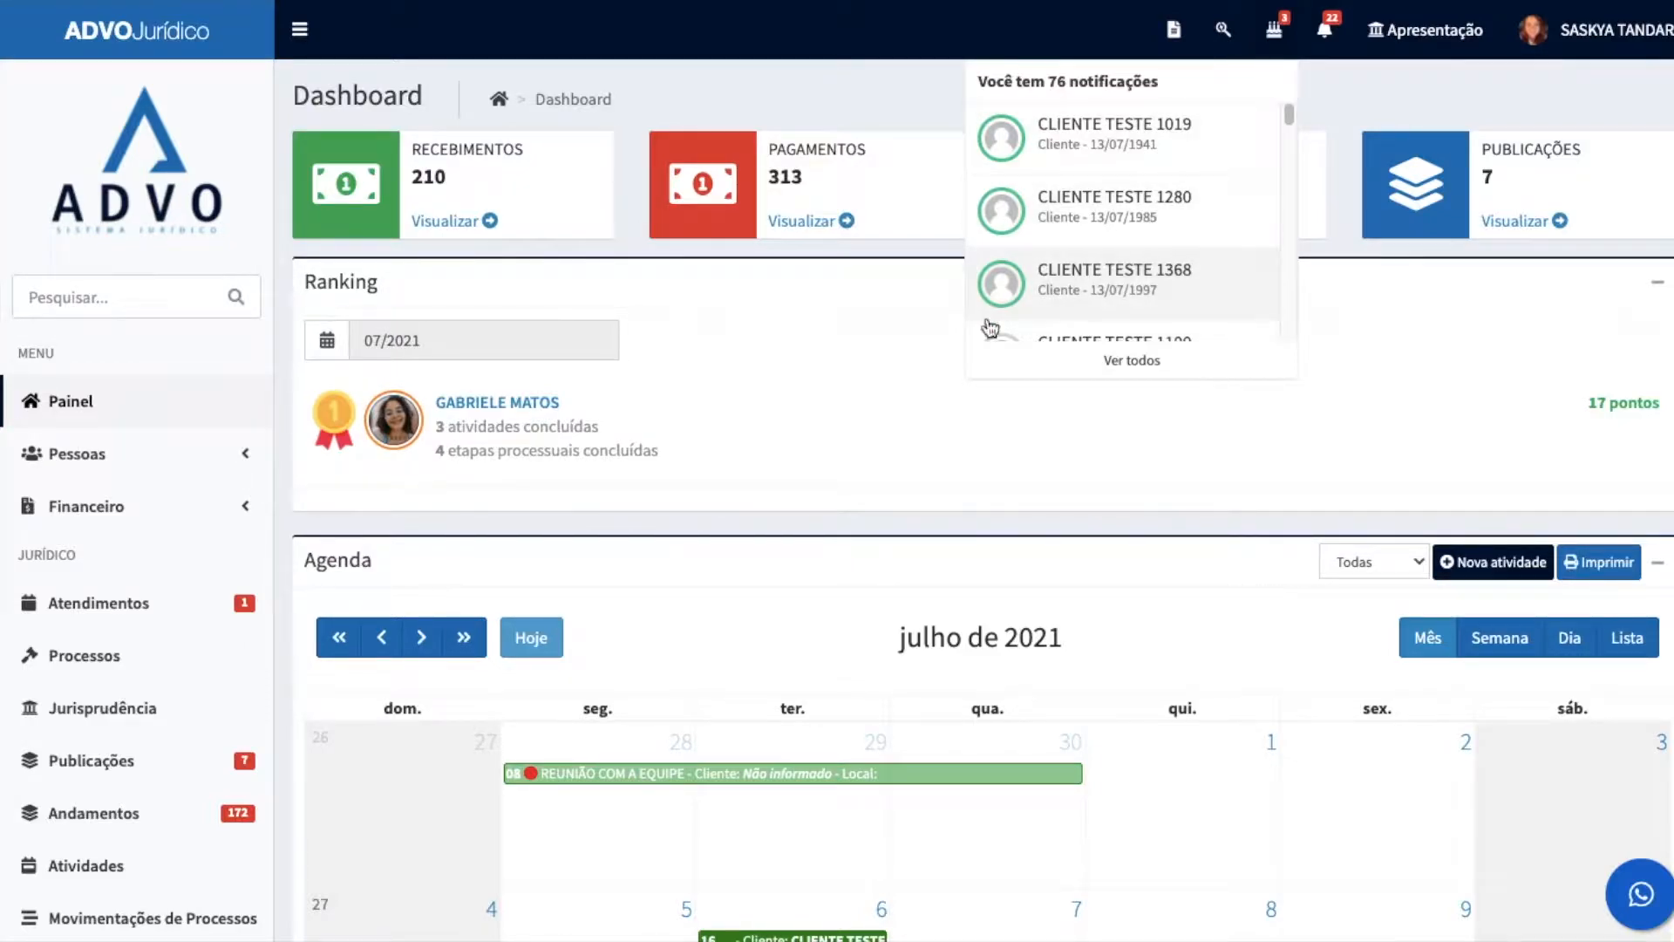
# Step: View the process notifications and close their list
pyautogui.click(1325, 39)
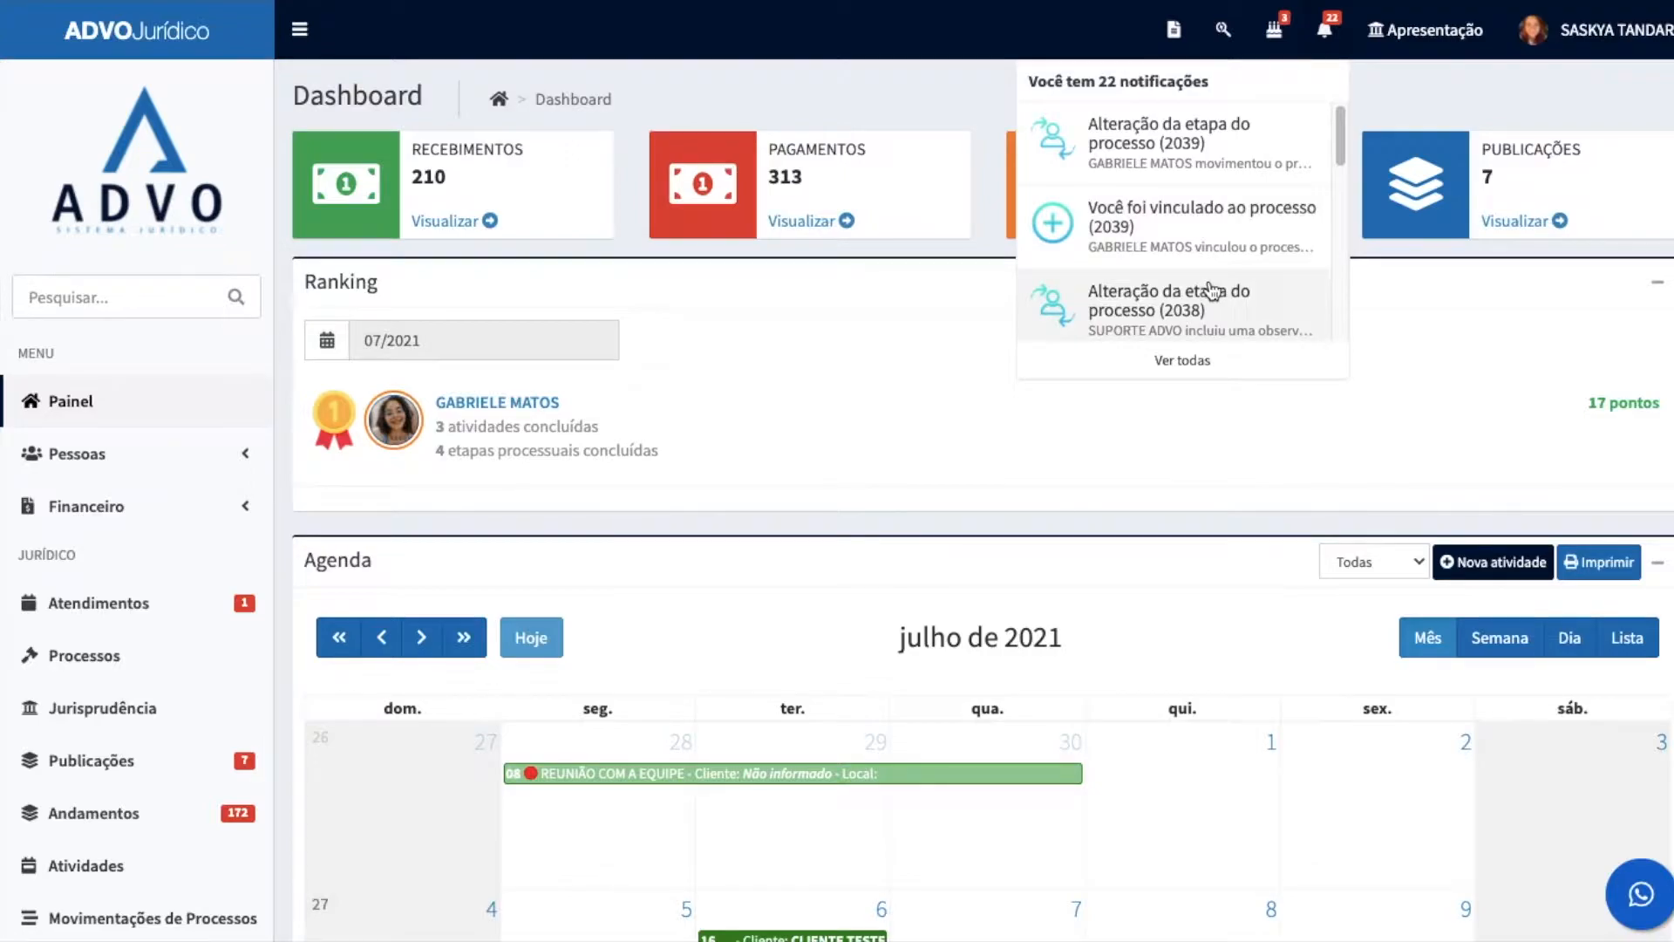
pyautogui.scroll(-1, 1221, 291)
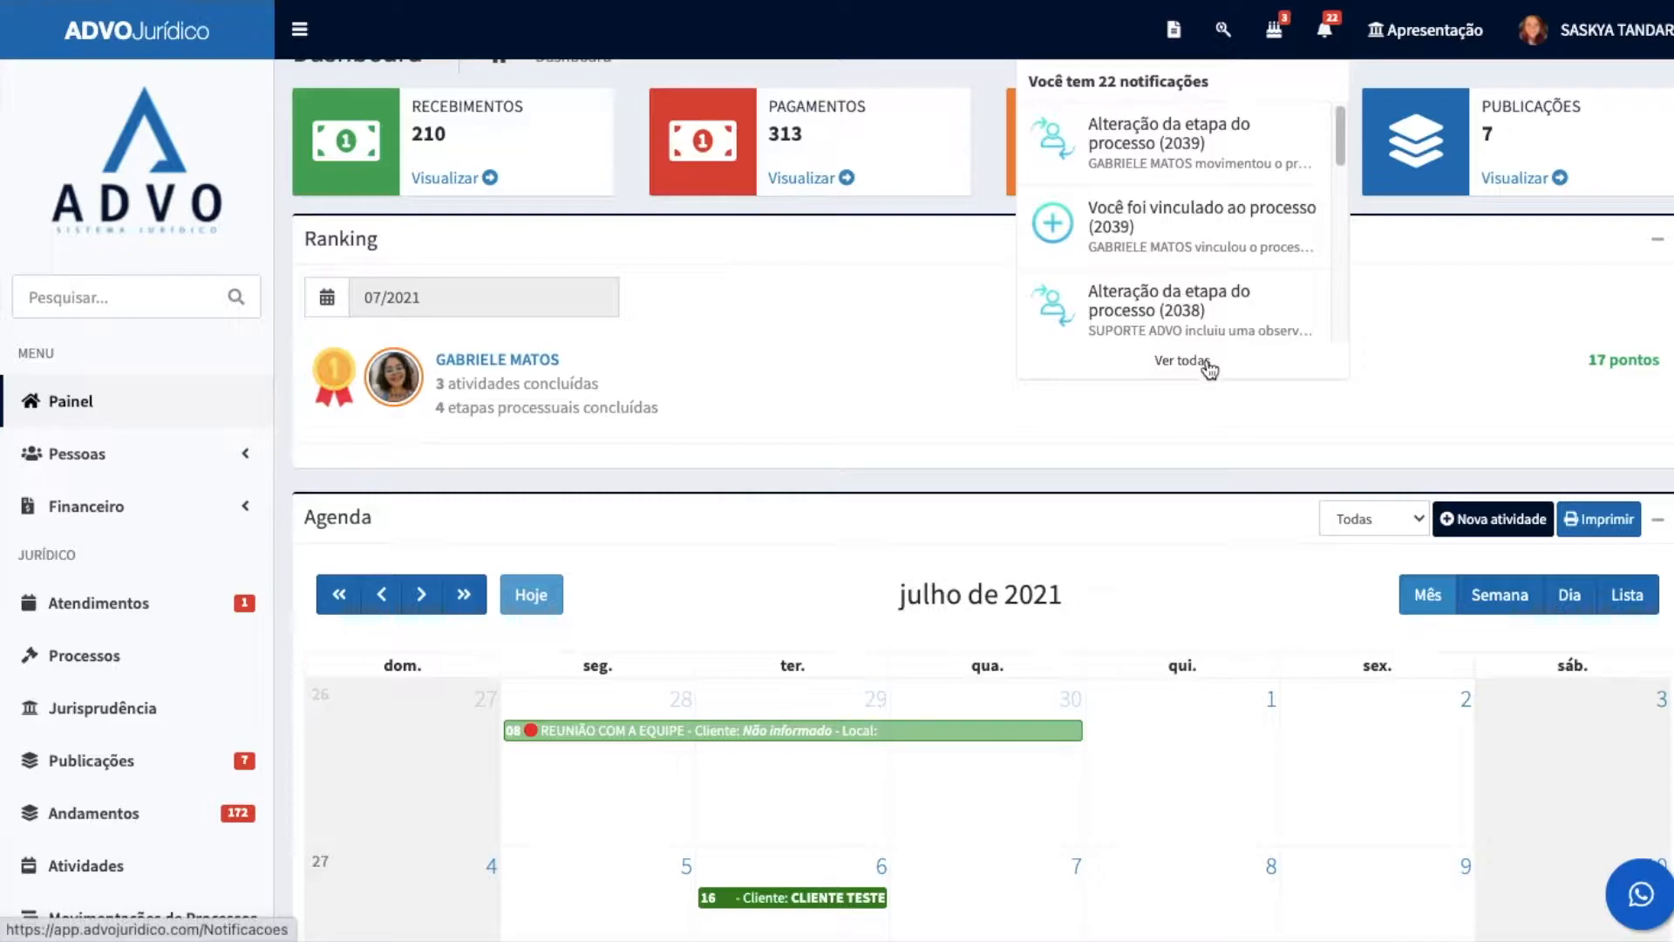
pyautogui.scroll(1, 1169, 222)
pyautogui.click(1326, 35)
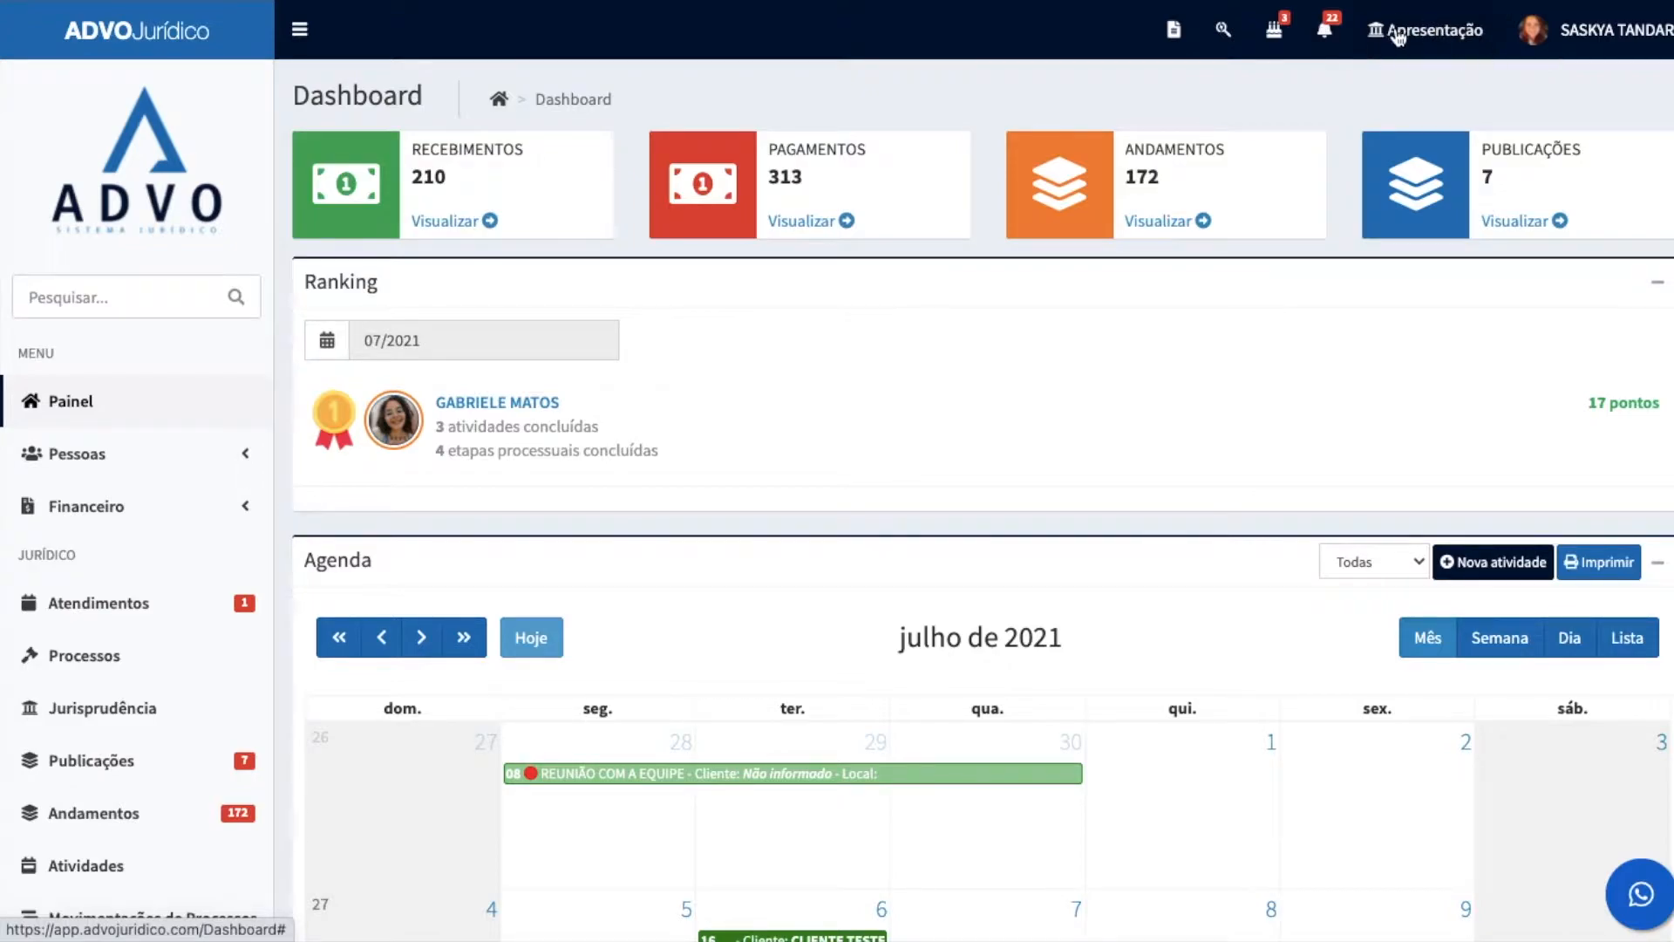
# Step: View the logged-in account's profile options and close them
pyautogui.click(1585, 35)
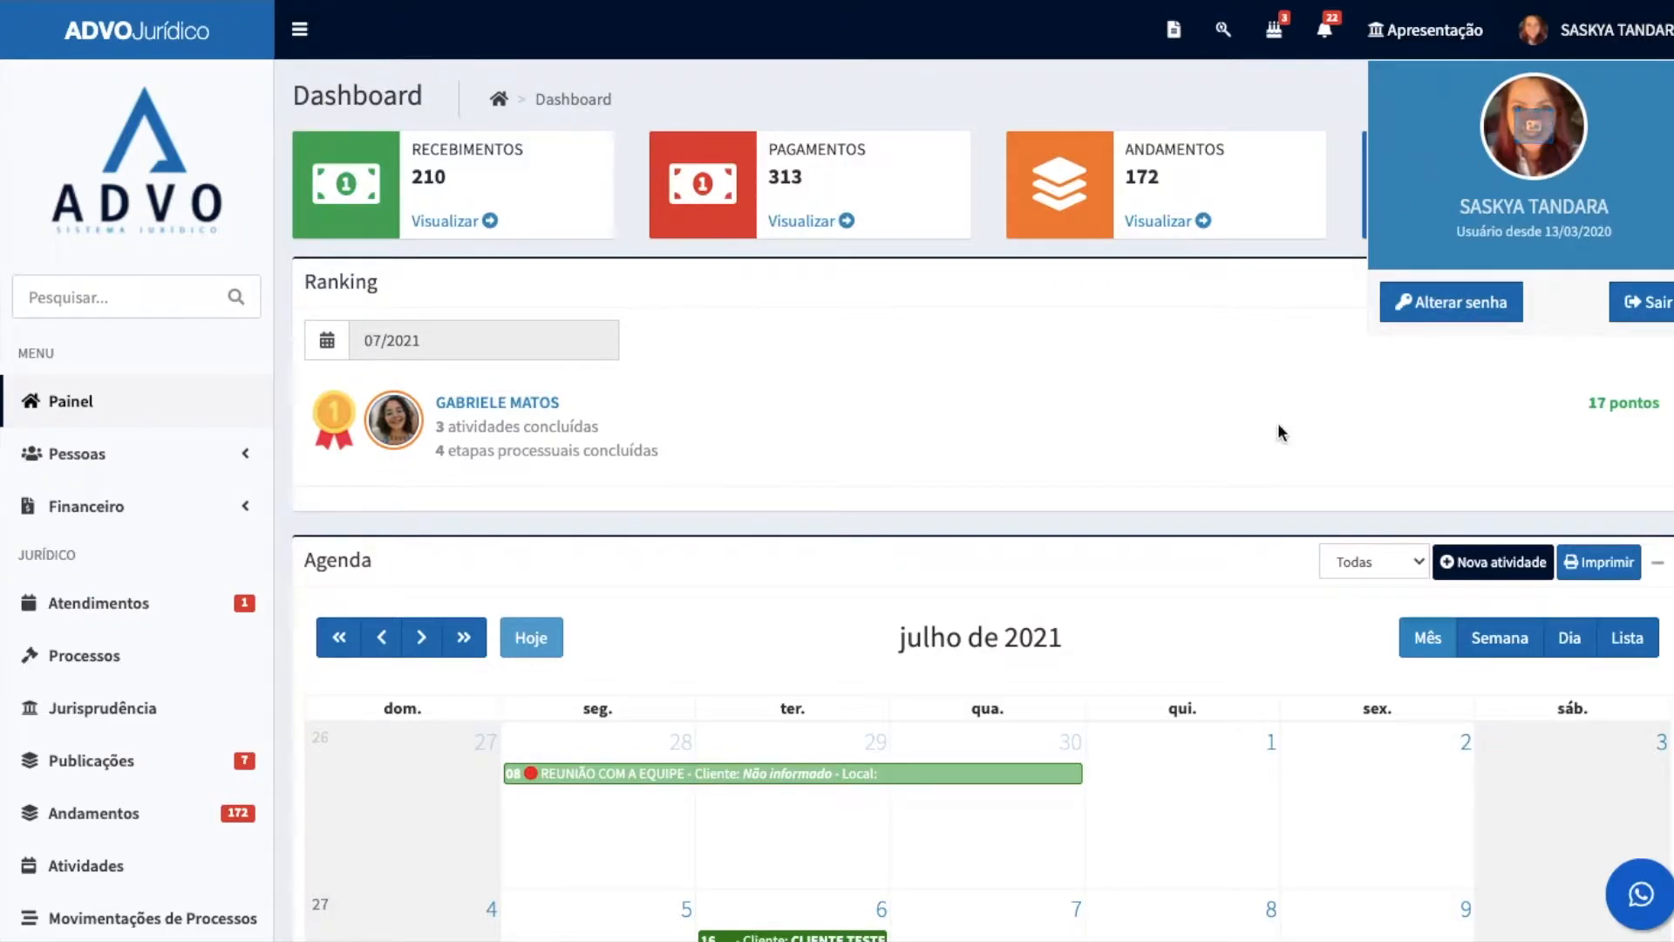
pyautogui.click(1196, 394)
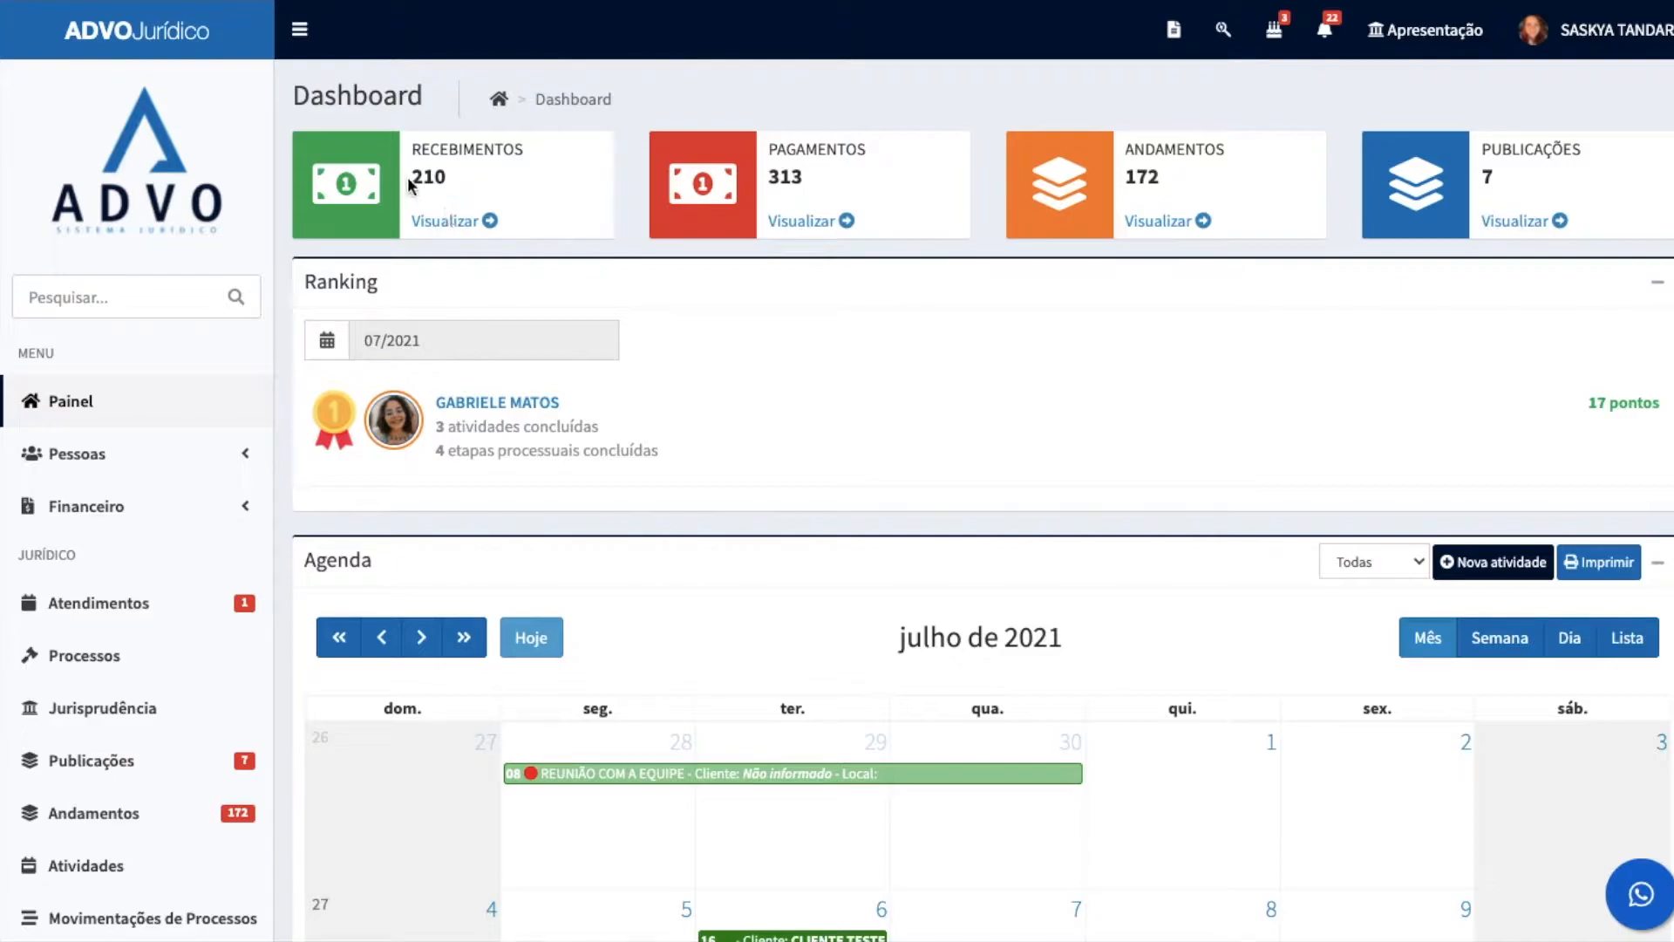
# Step: Highlight the receipts count on the dashboard to examine it
pyautogui.moveTo(414, 181); pyautogui.dragTo(455, 188)
pyautogui.click(452, 185)
pyautogui.moveTo(462, 184); pyautogui.dragTo(407, 172)
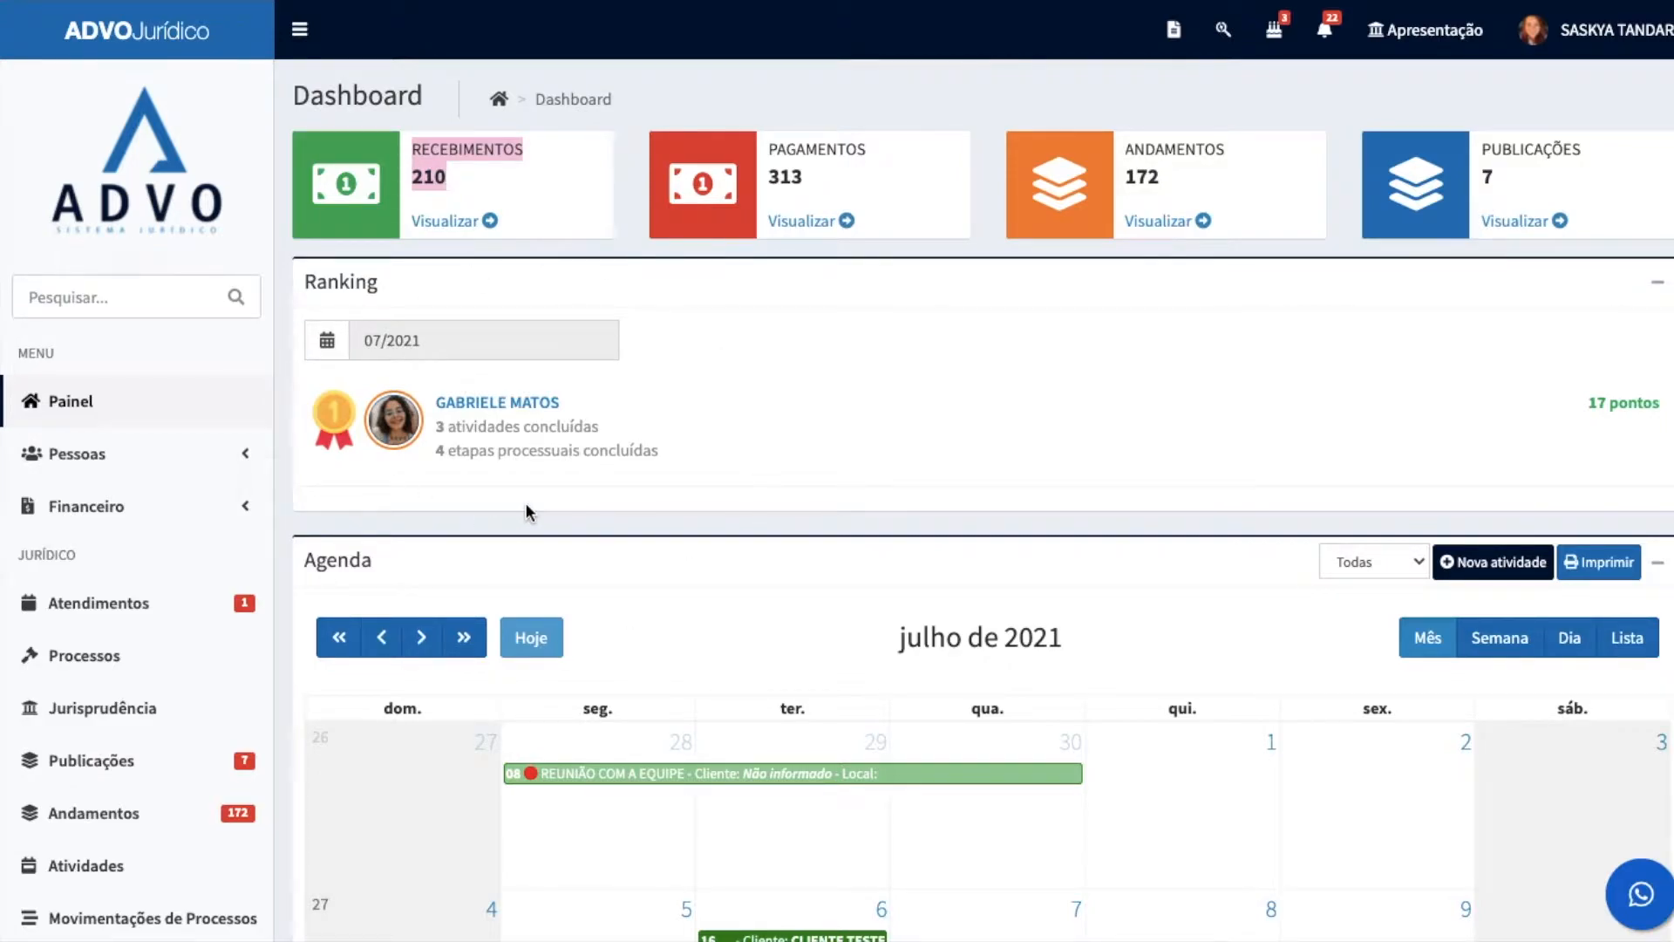
# Step: Show the team ranking for 06/2021 and for 05/2021
pyautogui.click(321, 346)
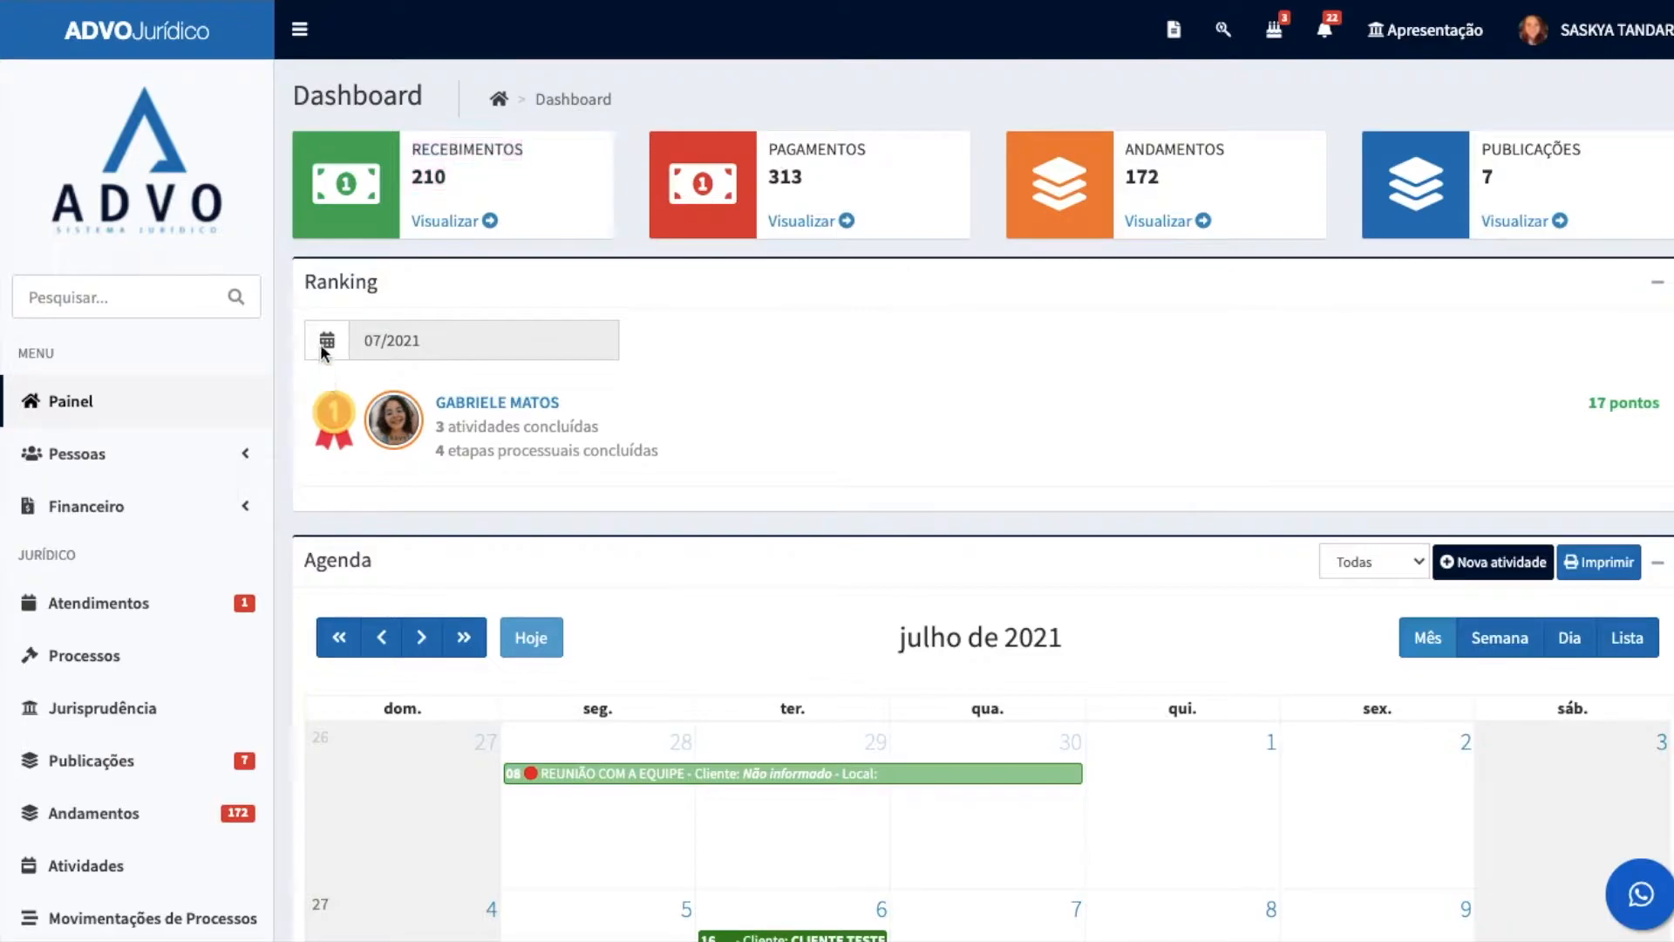
pyautogui.click(404, 342)
pyautogui.click(440, 513)
pyautogui.click(380, 342)
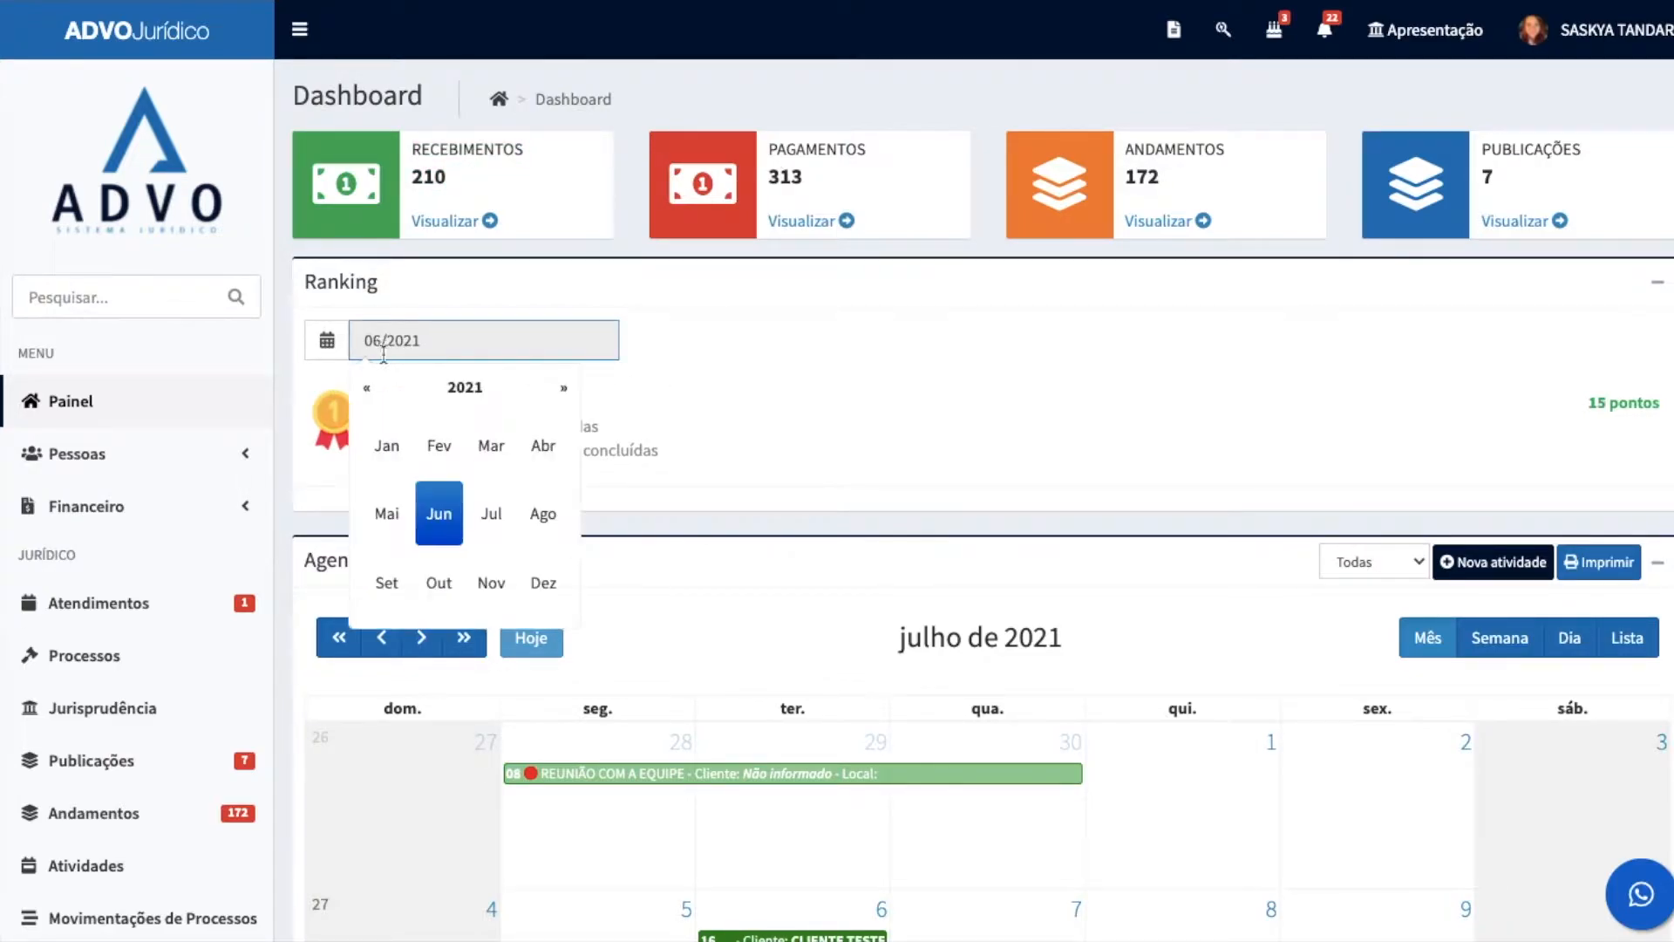
pyautogui.click(388, 513)
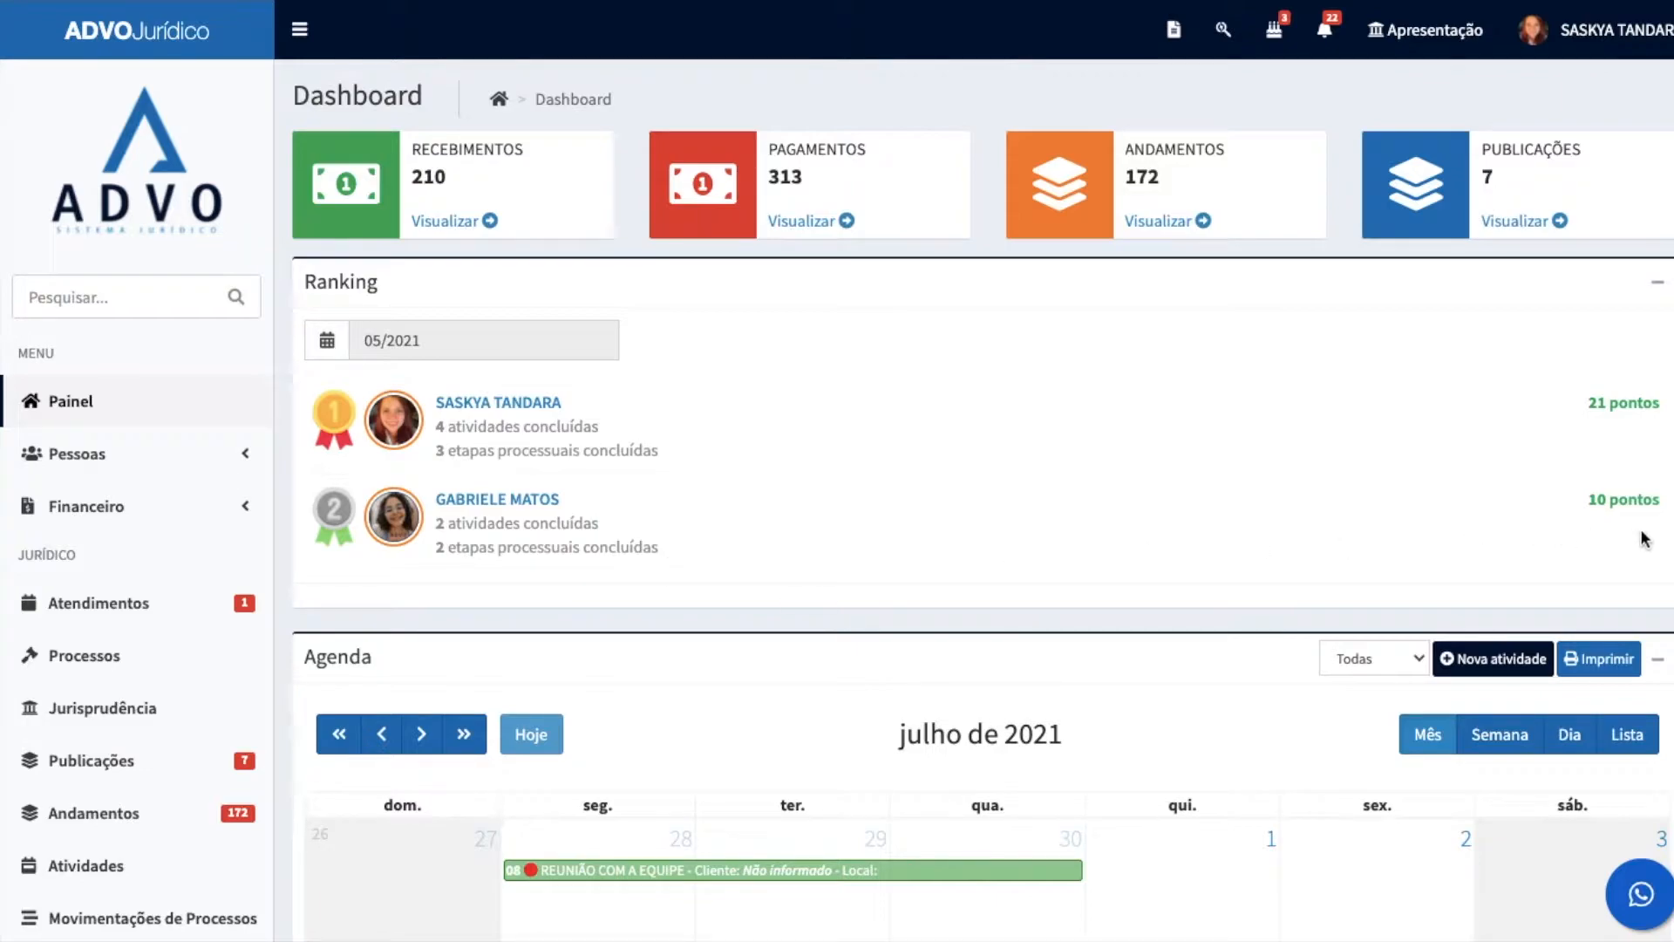
# Step: Examine the points in the team ranking and the July 2021 agenda calendar
pyautogui.moveTo(1646, 541); pyautogui.dragTo(1570, 401)
pyautogui.click(1569, 402)
pyautogui.scroll(-8, 553, 486)
pyautogui.scroll(5, 734, 525)
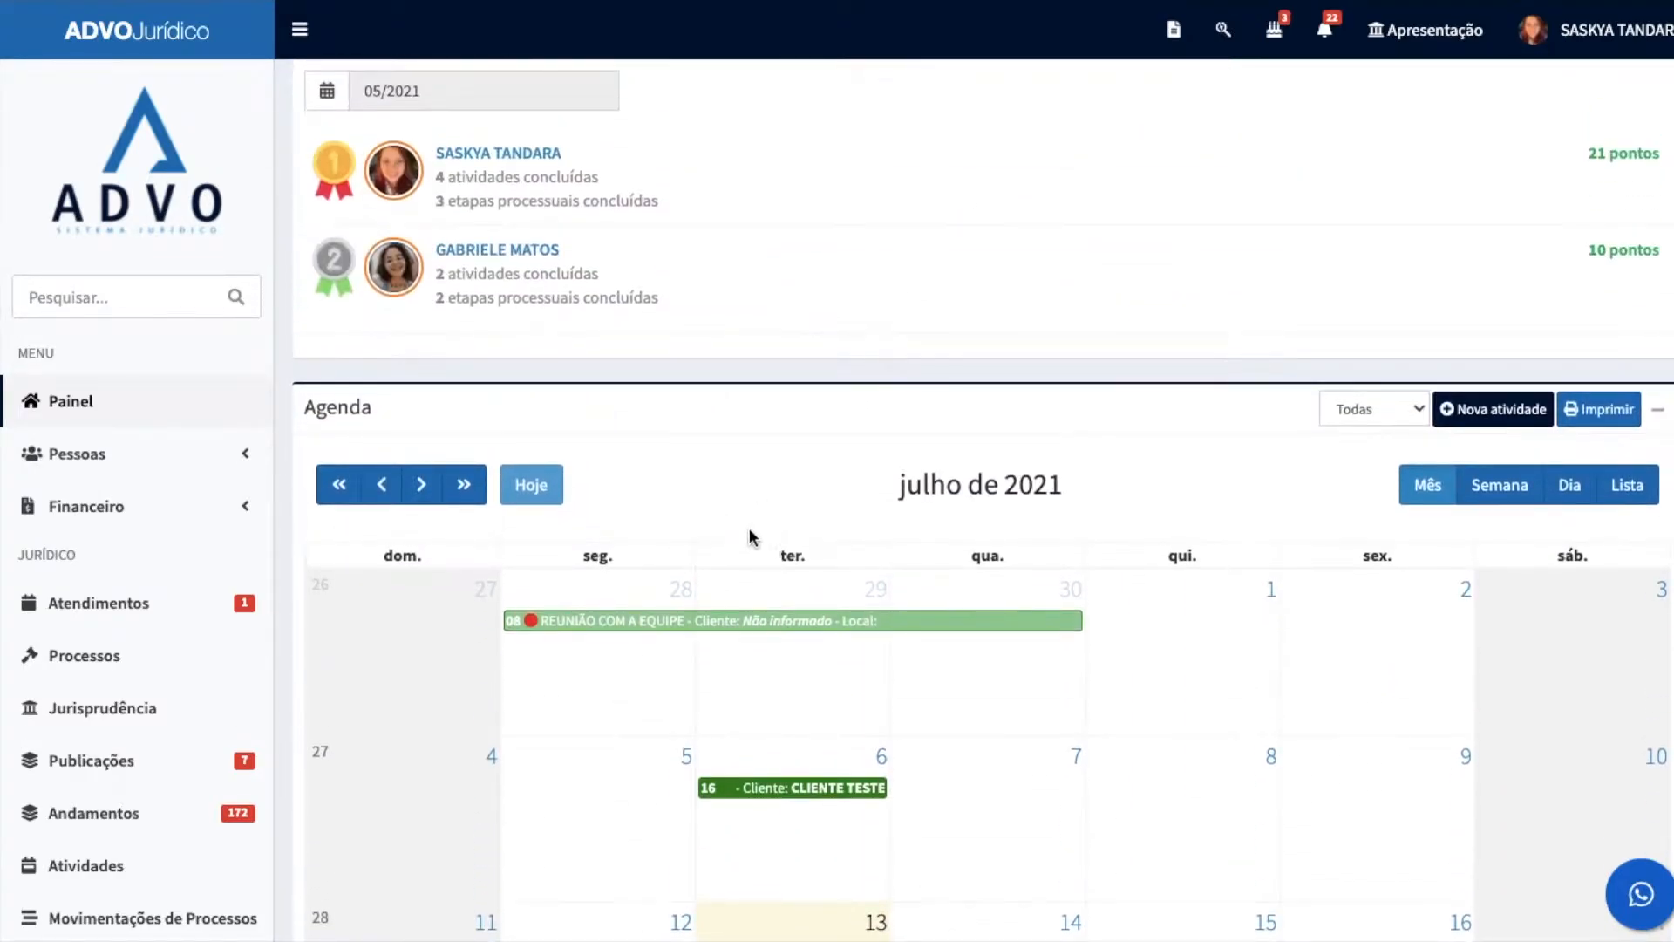
pyautogui.scroll(-4, 886, 668)
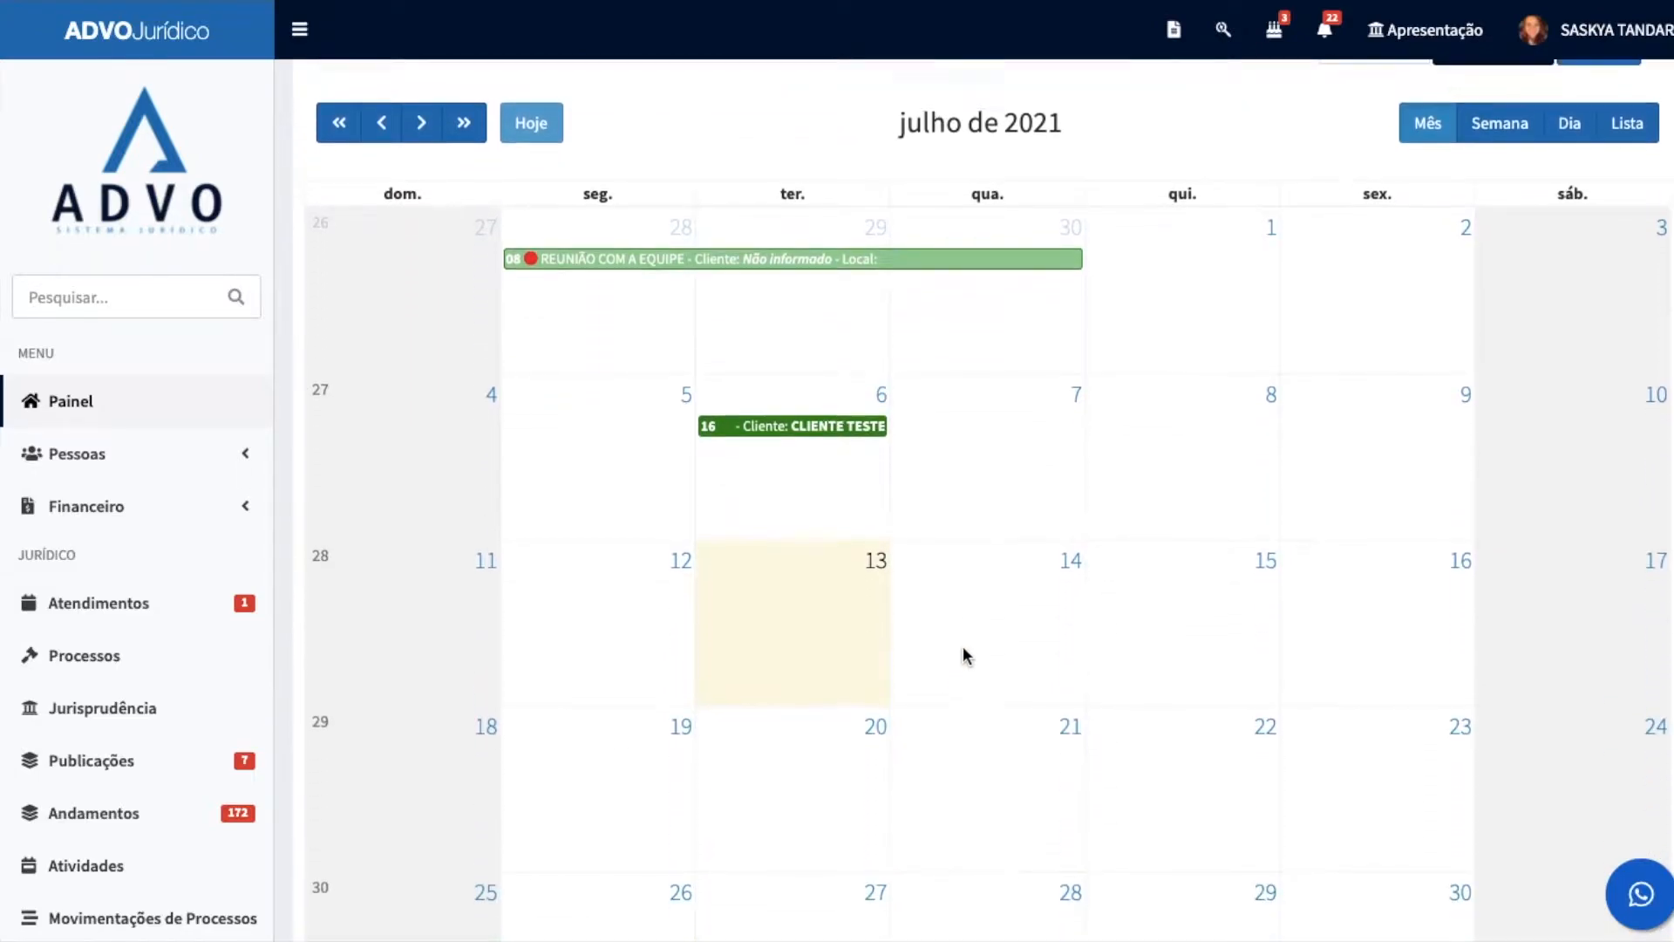
pyautogui.scroll(2, 1003, 654)
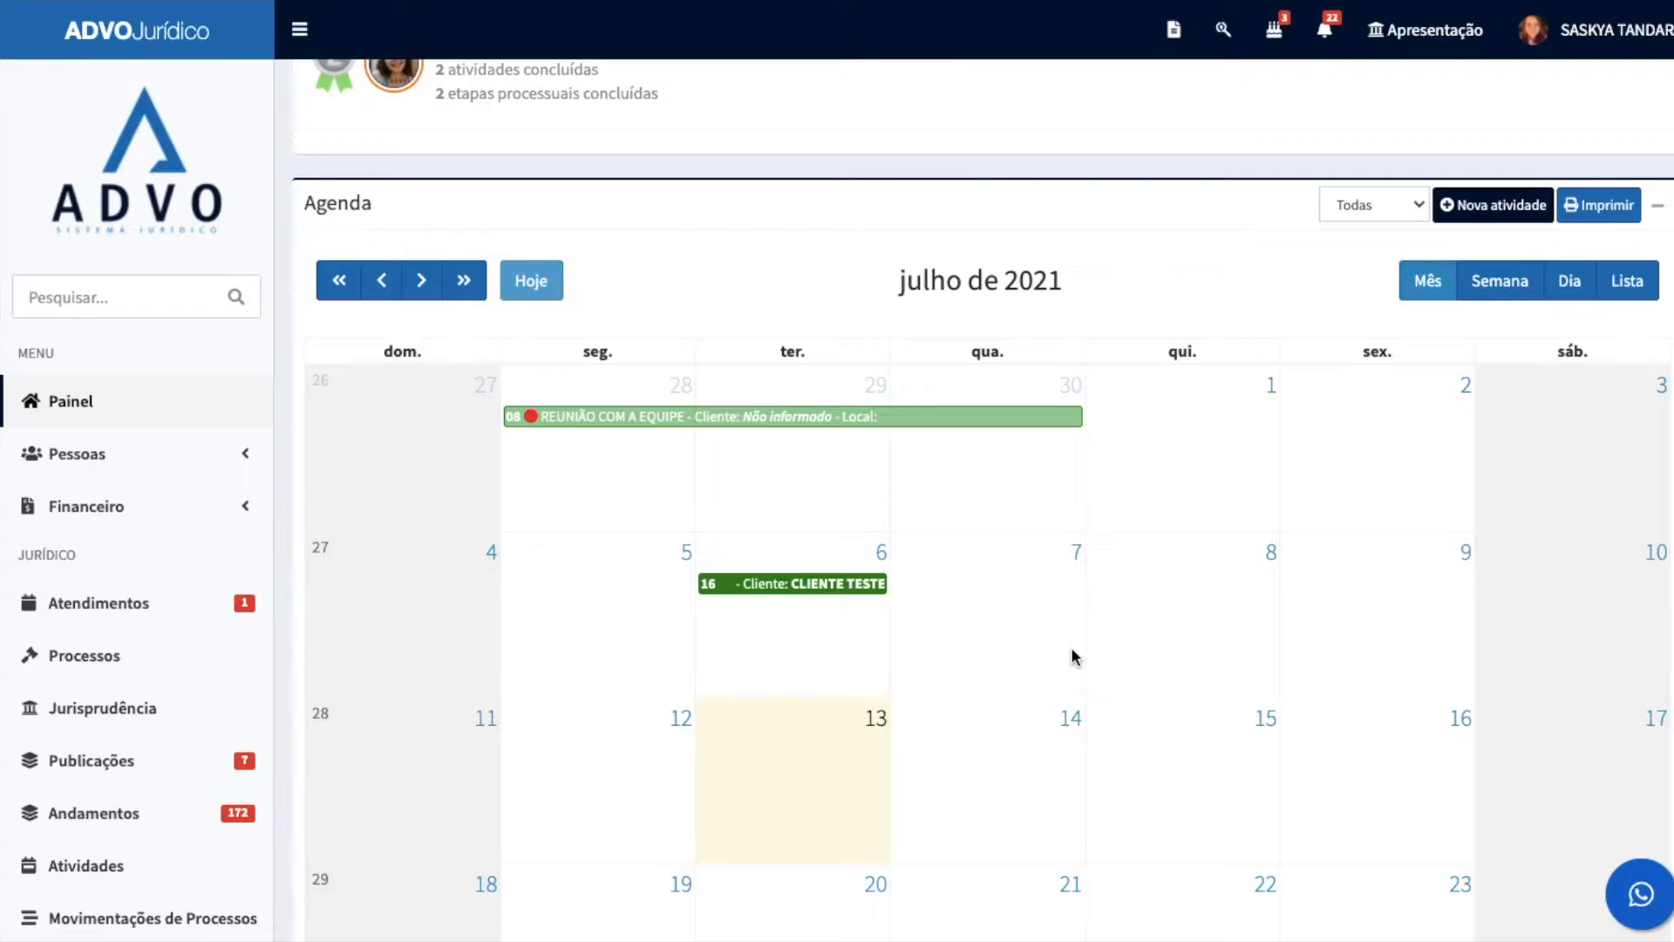
# Step: Start a new activity in the agenda
pyautogui.click(1493, 205)
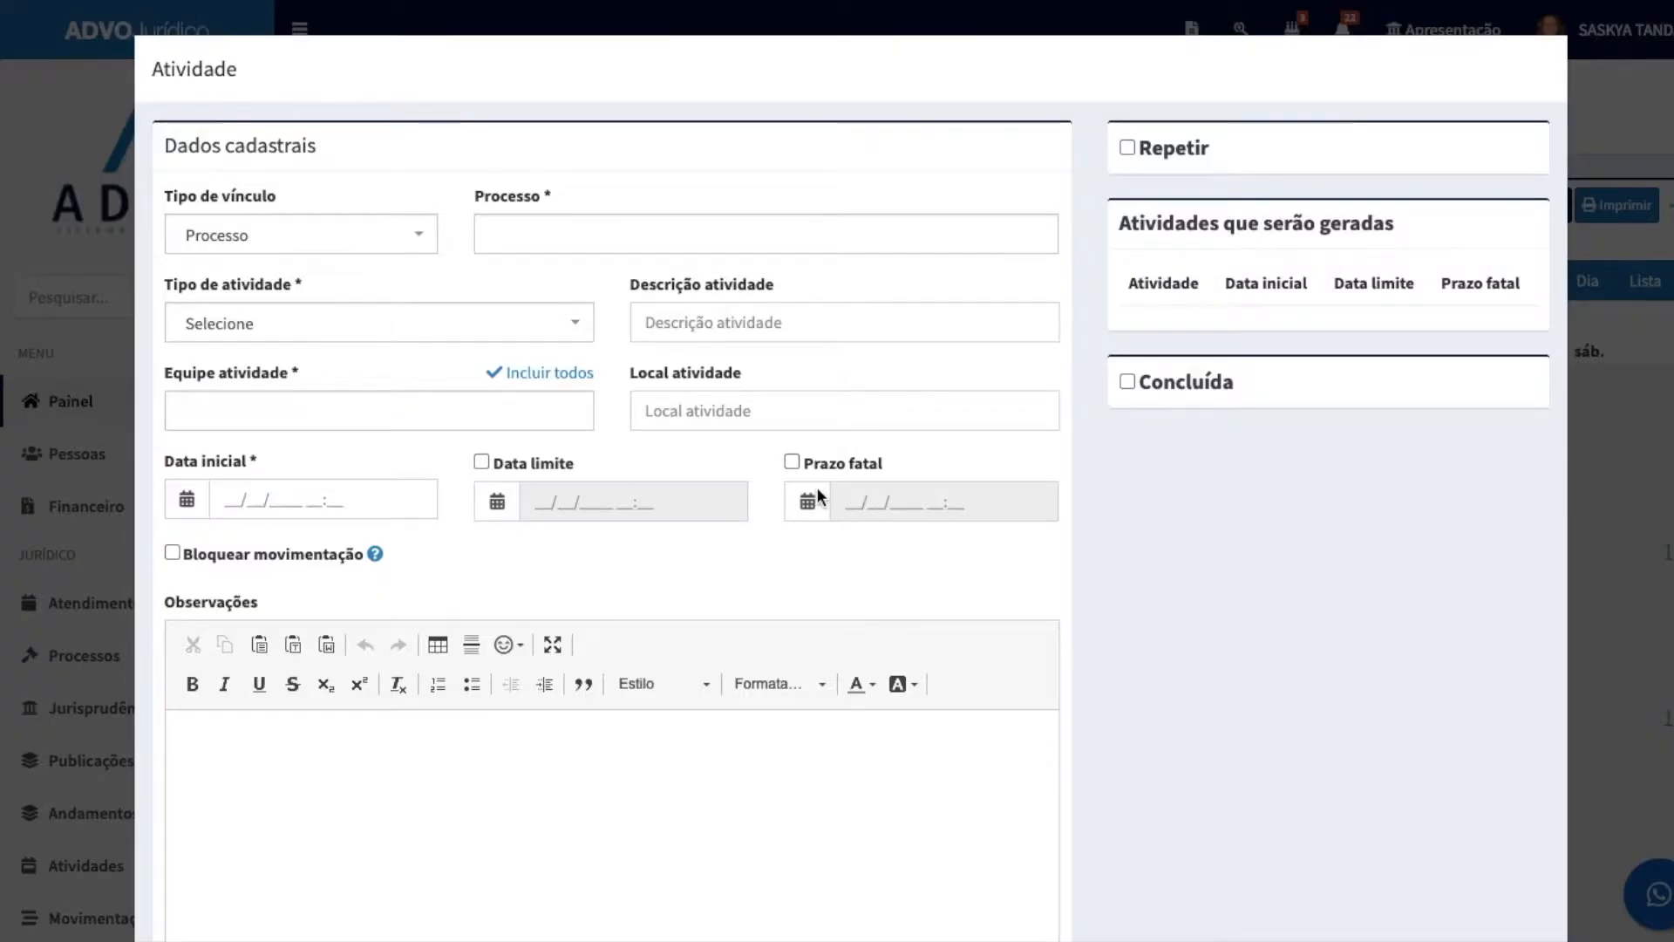
pyautogui.scroll(-1, 452, 431)
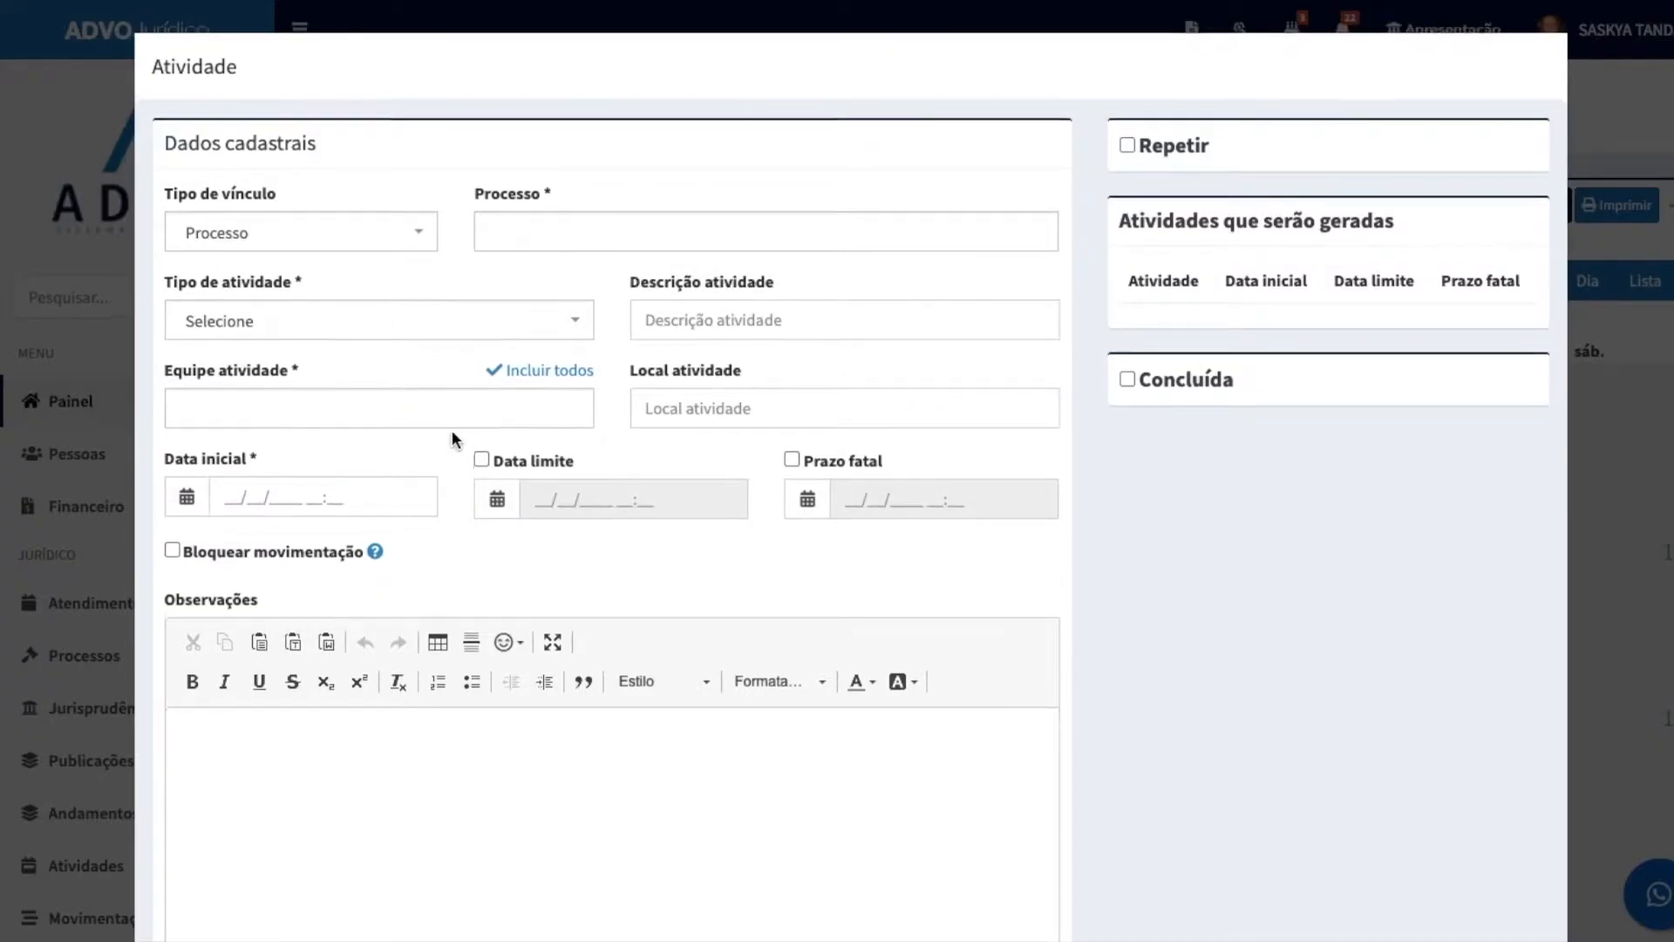
# Step: Link the activity to the PROTOCOLO ADMIN process, found by the client's first name
pyautogui.click(512, 215)
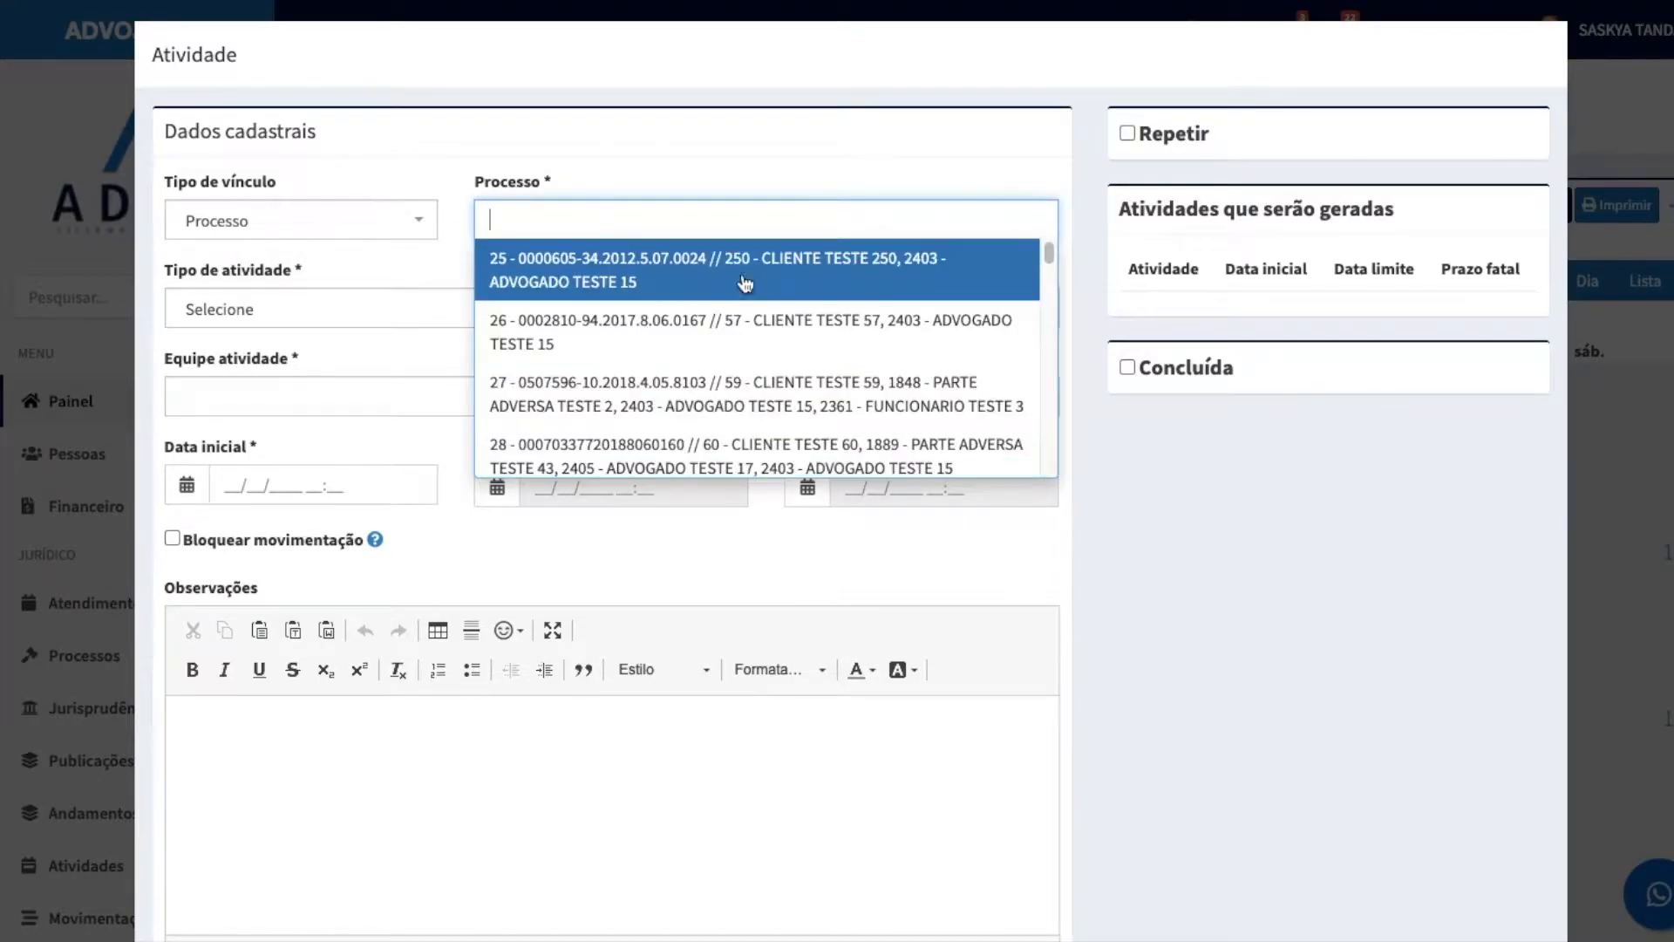
pyautogui.write('BRUN')
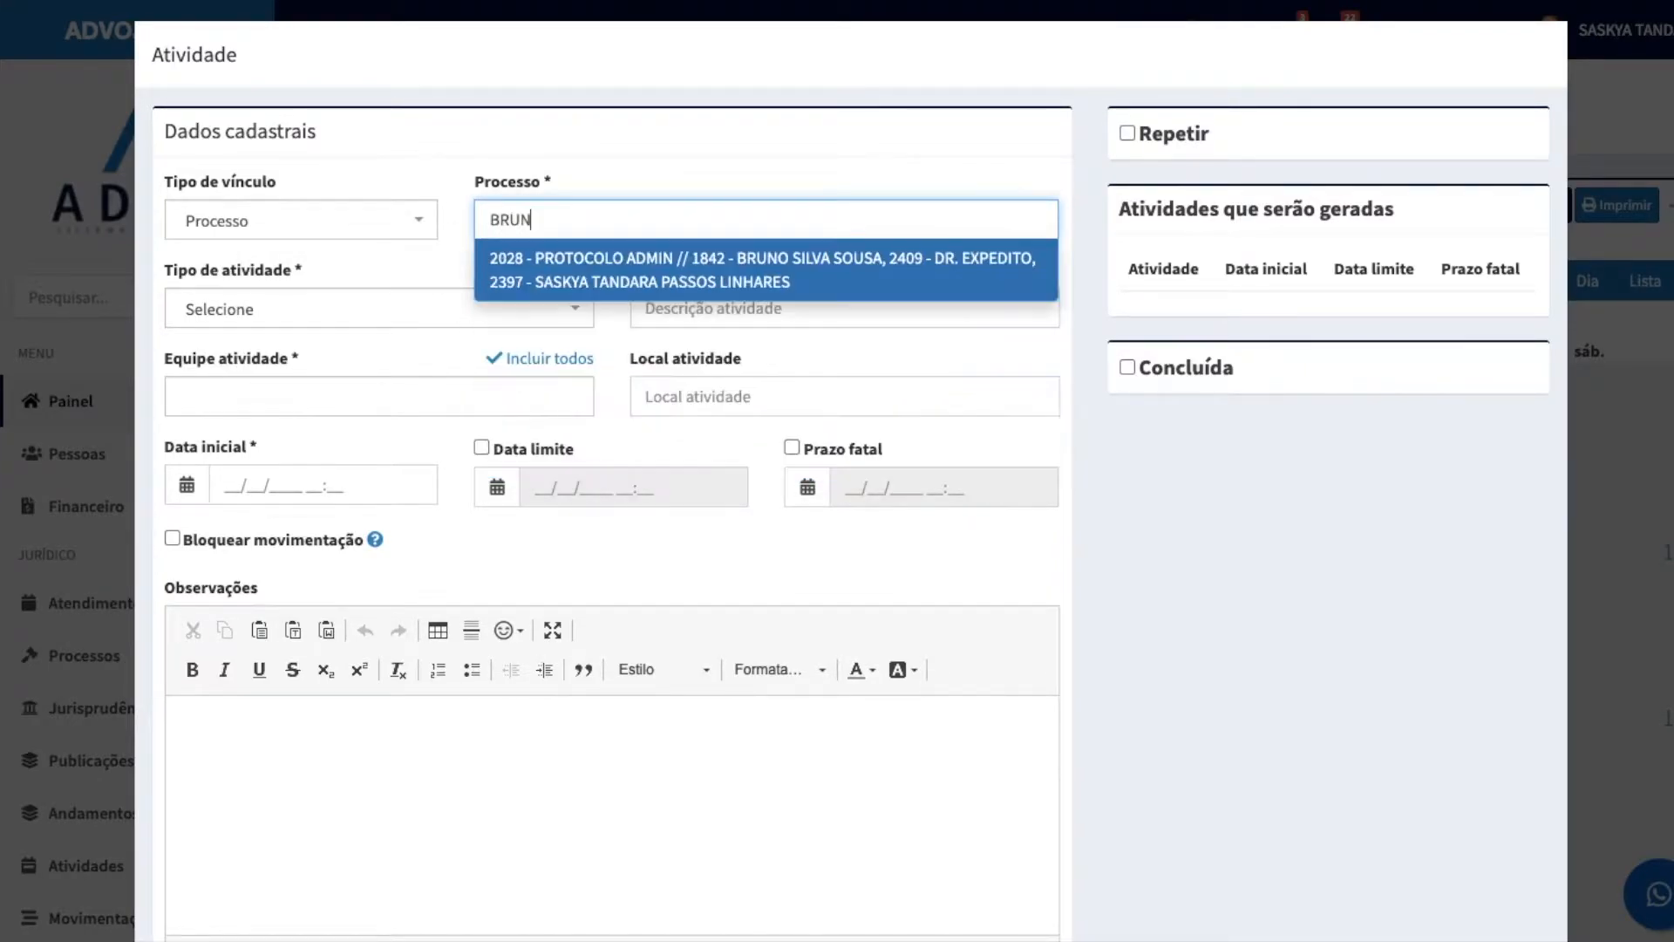
pyautogui.click(765, 266)
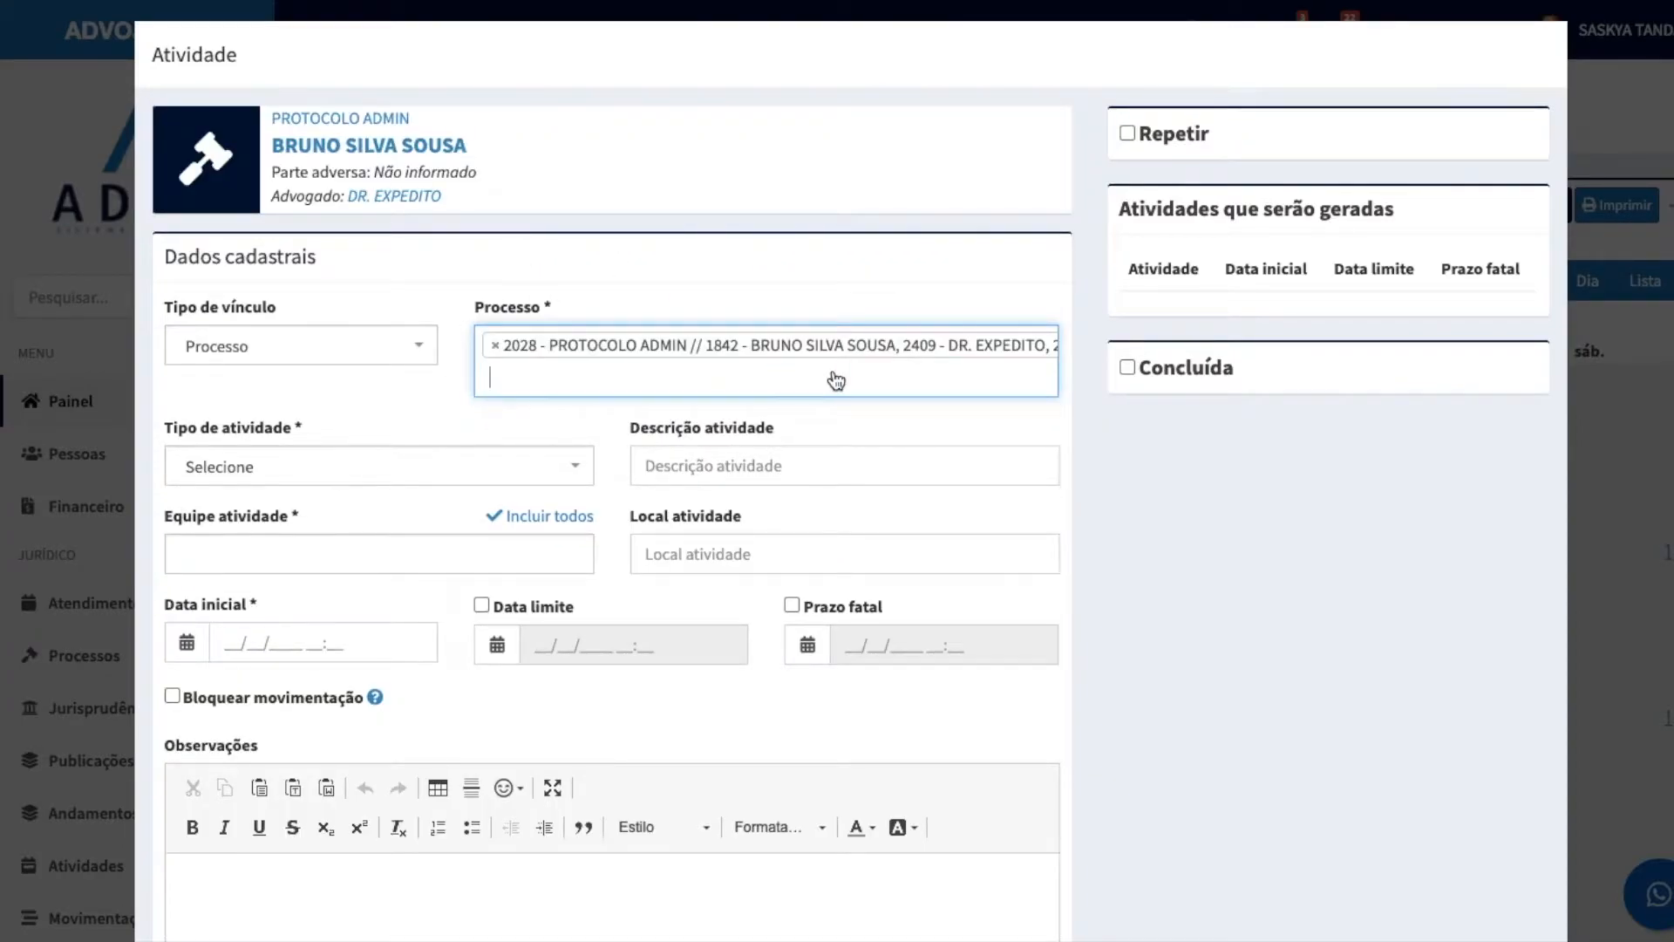
# Step: Set the activity's link type to Cliente and open the list of clients
pyautogui.click(336, 347)
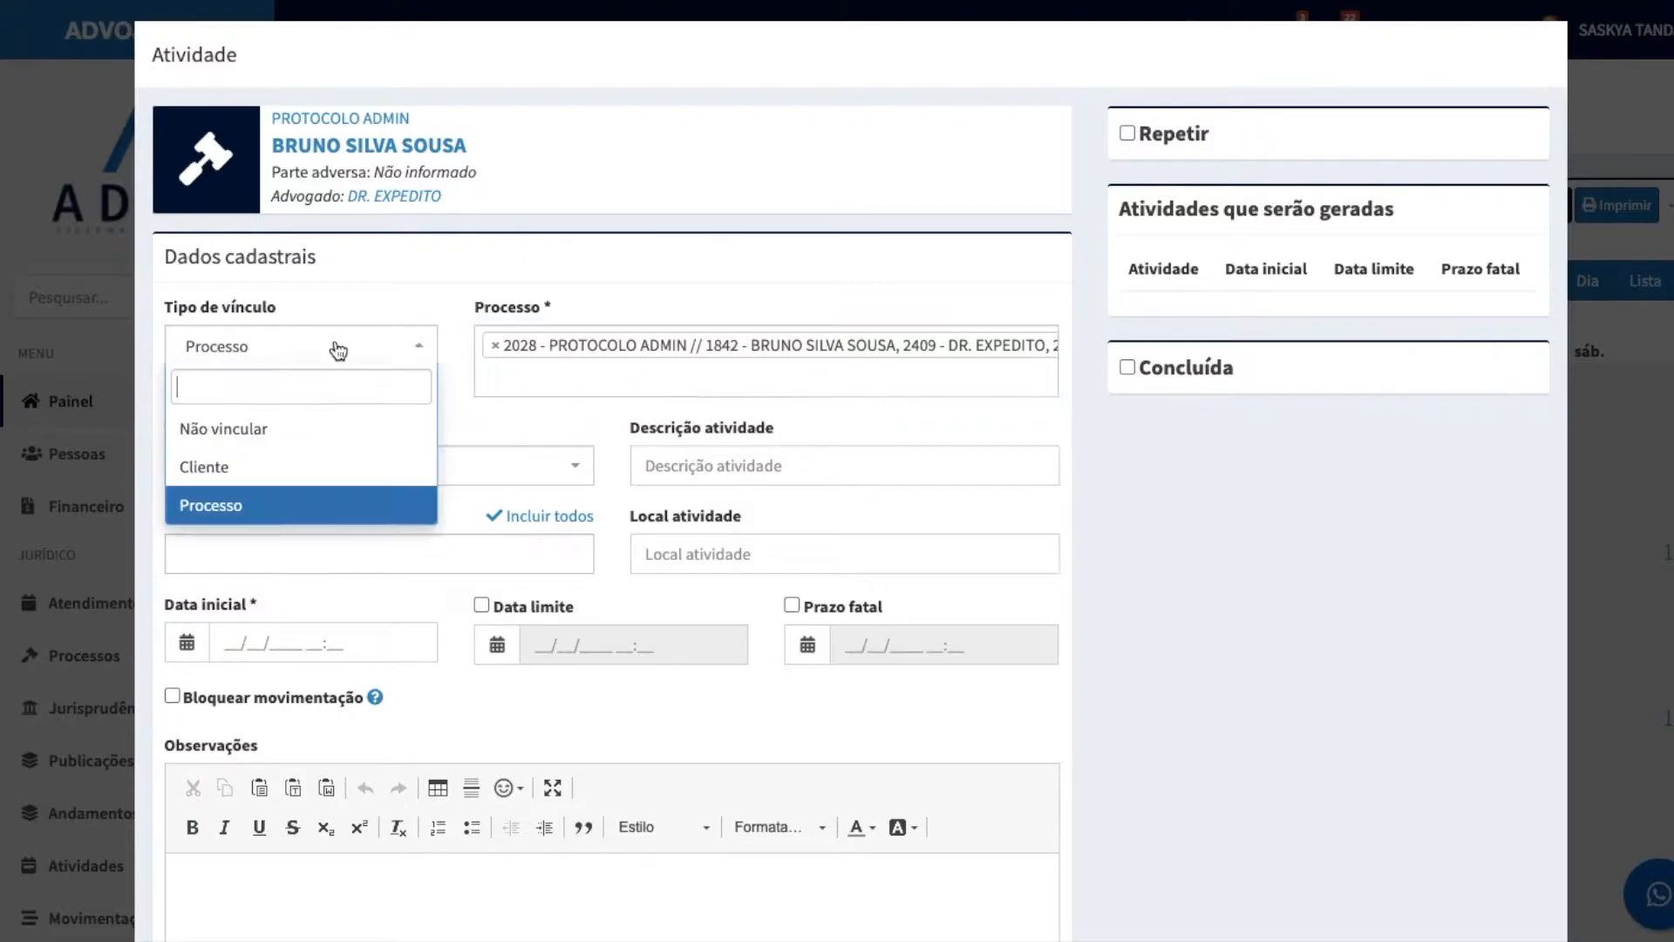
pyautogui.click(251, 469)
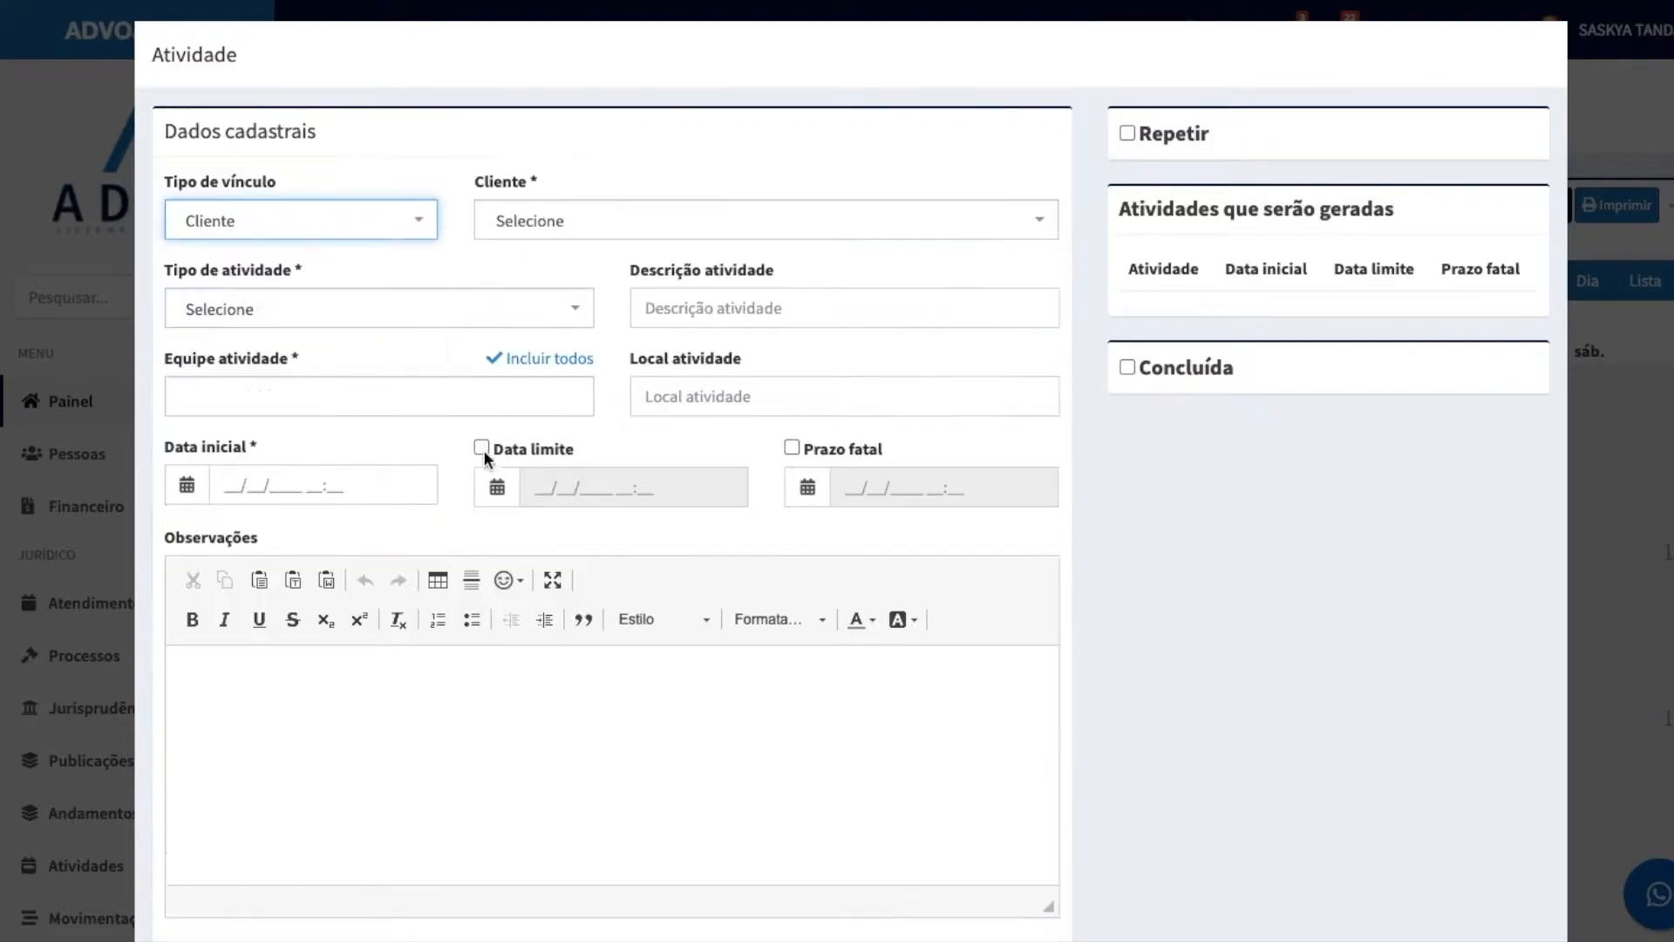
pyautogui.click(606, 225)
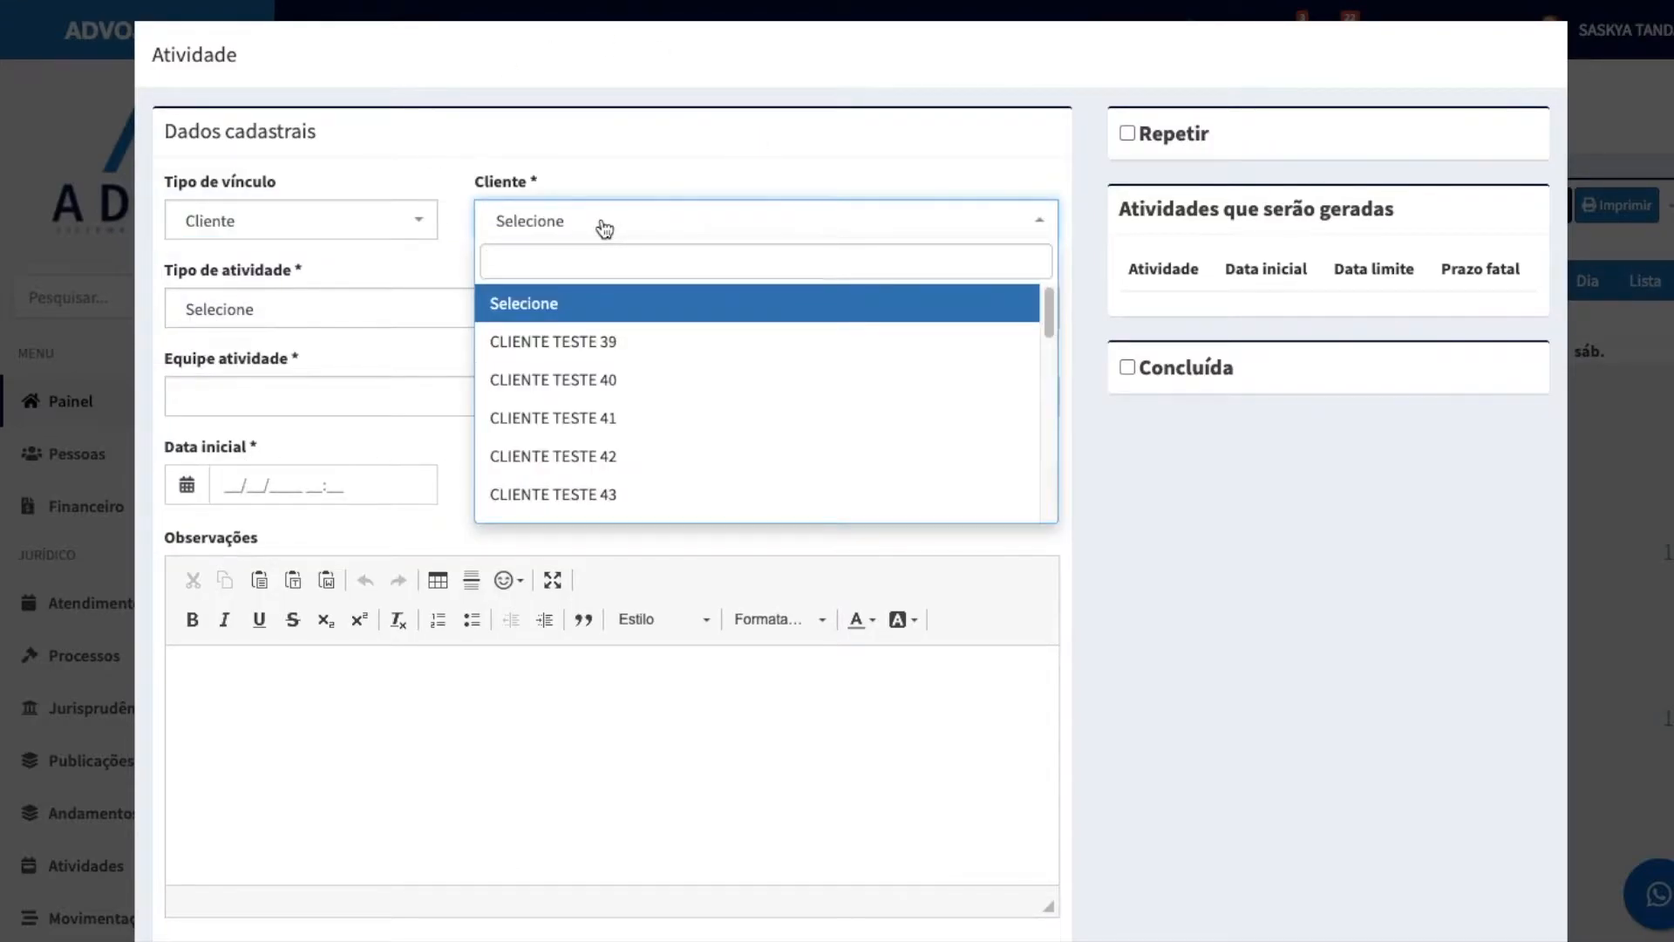
# Step: Set the activity's link type to Não vincular and its activity type to PAGAMENTOS
pyautogui.click(353, 248)
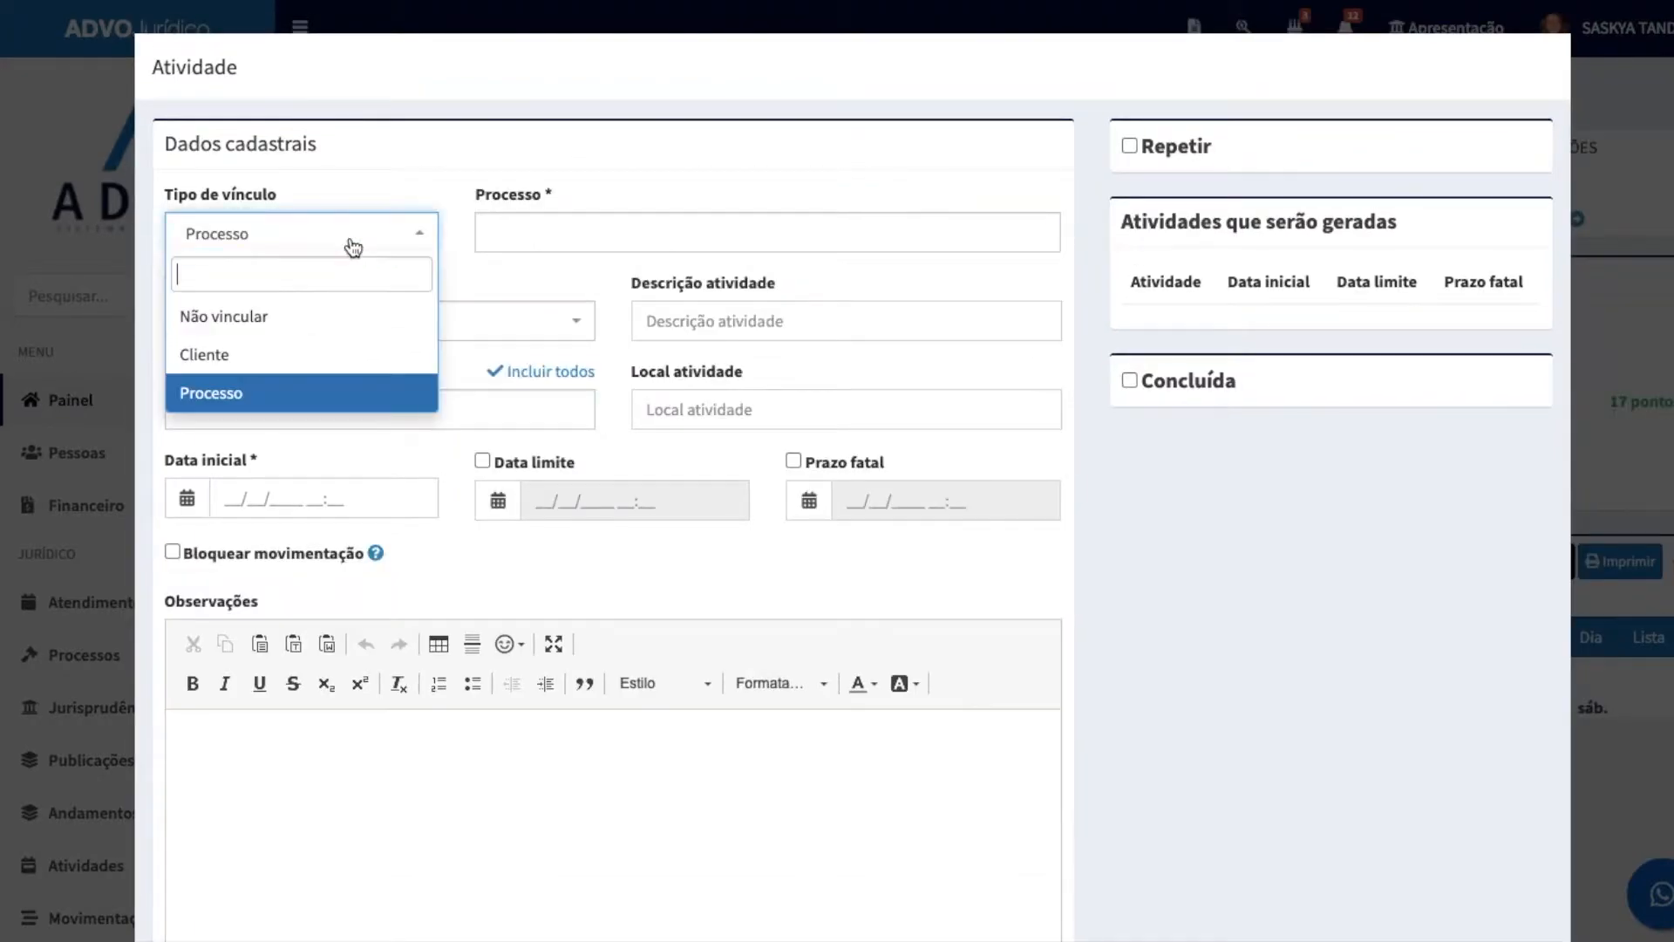
pyautogui.click(260, 320)
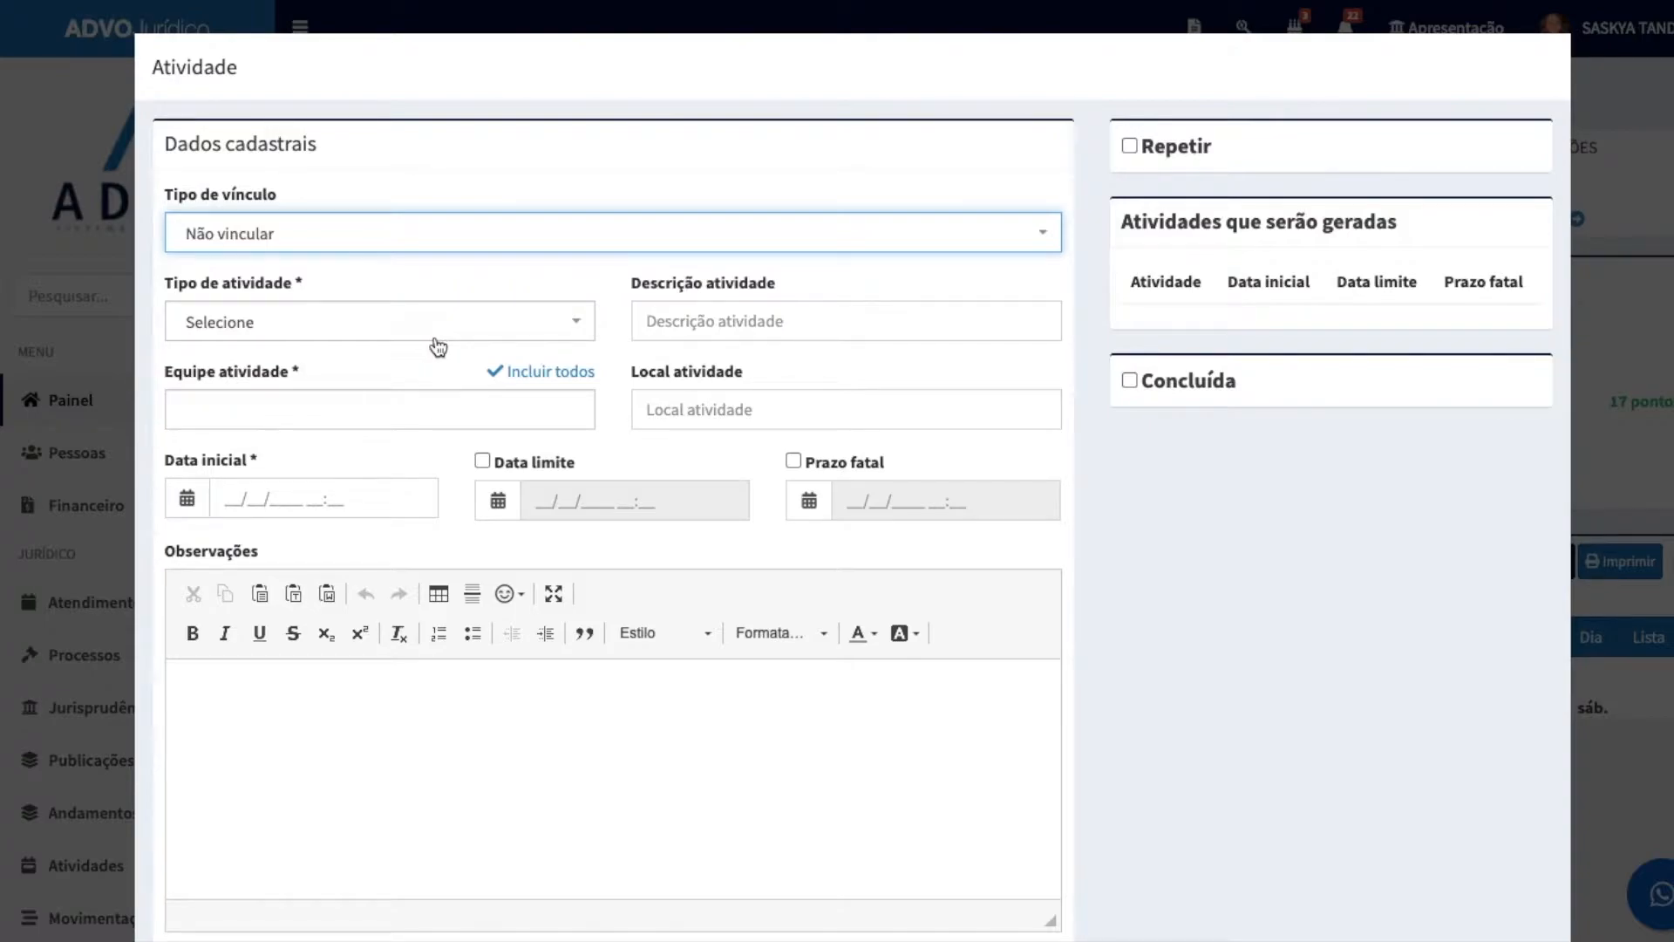
pyautogui.click(389, 337)
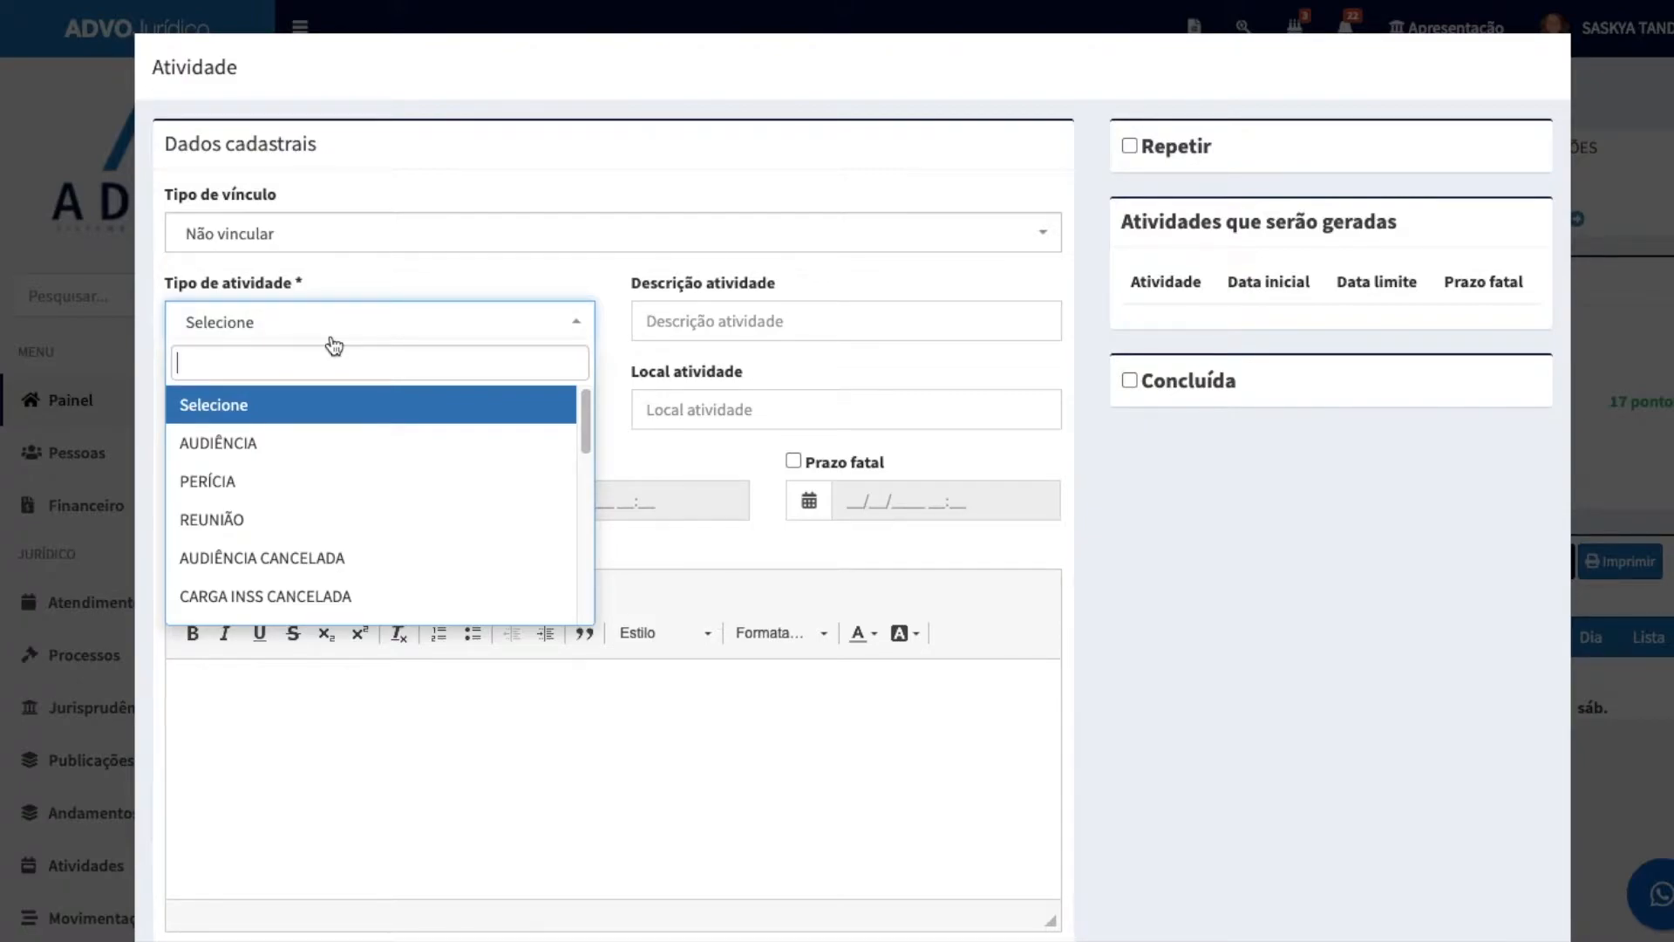
pyautogui.write('L')
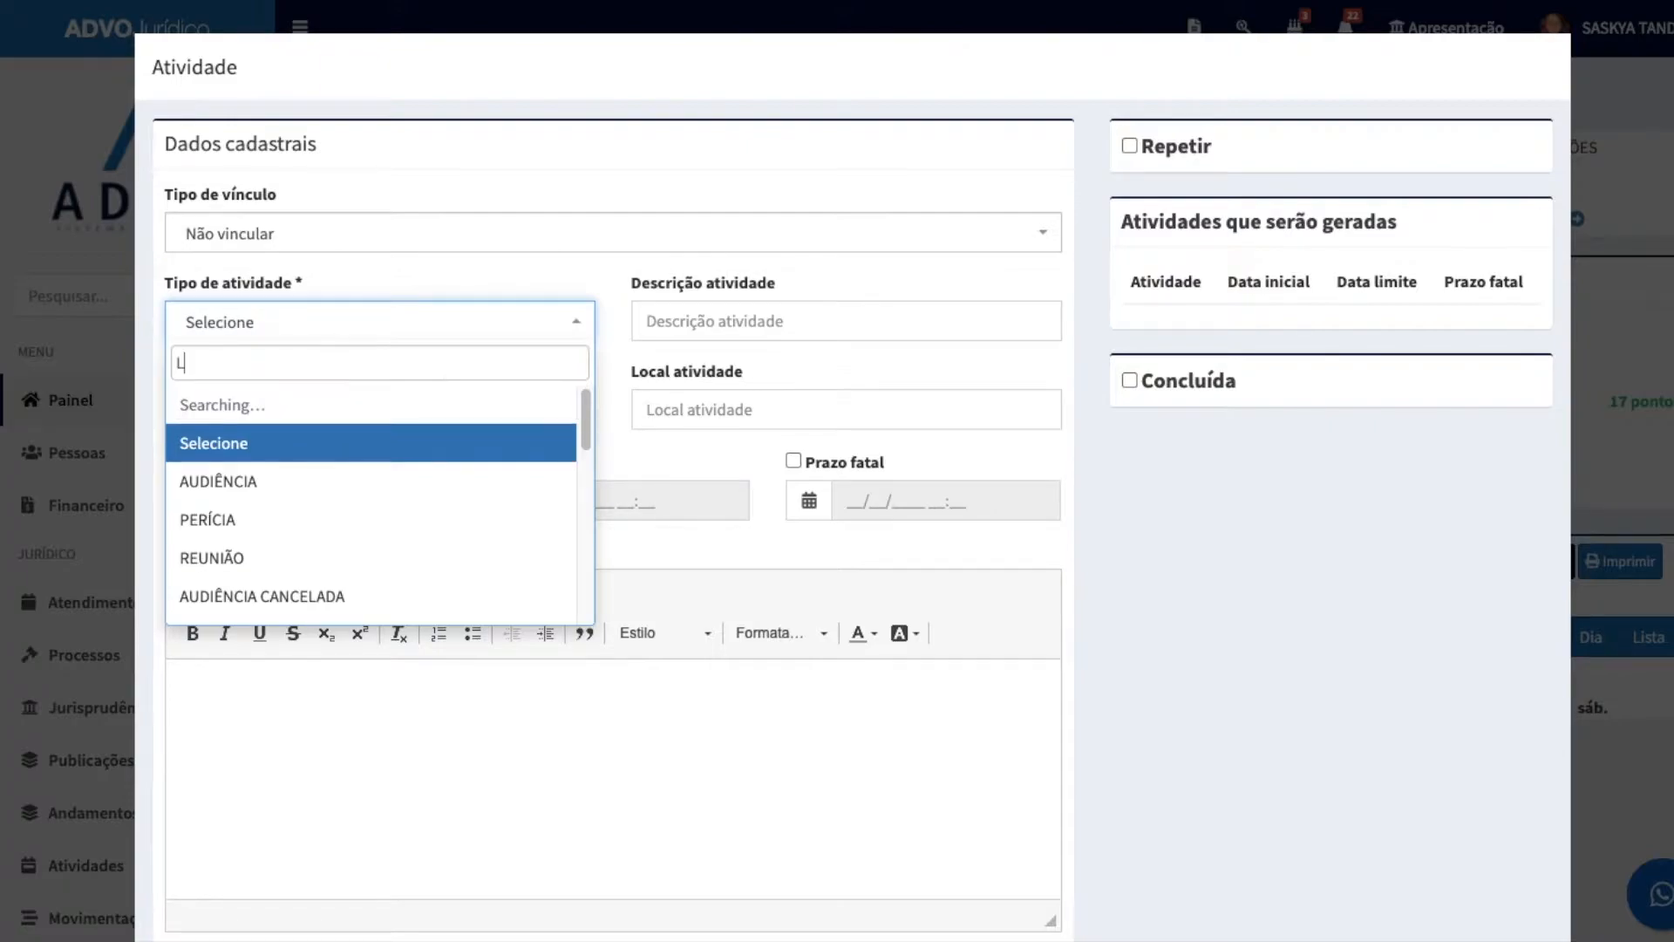
pyautogui.press('BackSpace')
pyautogui.write('CON')
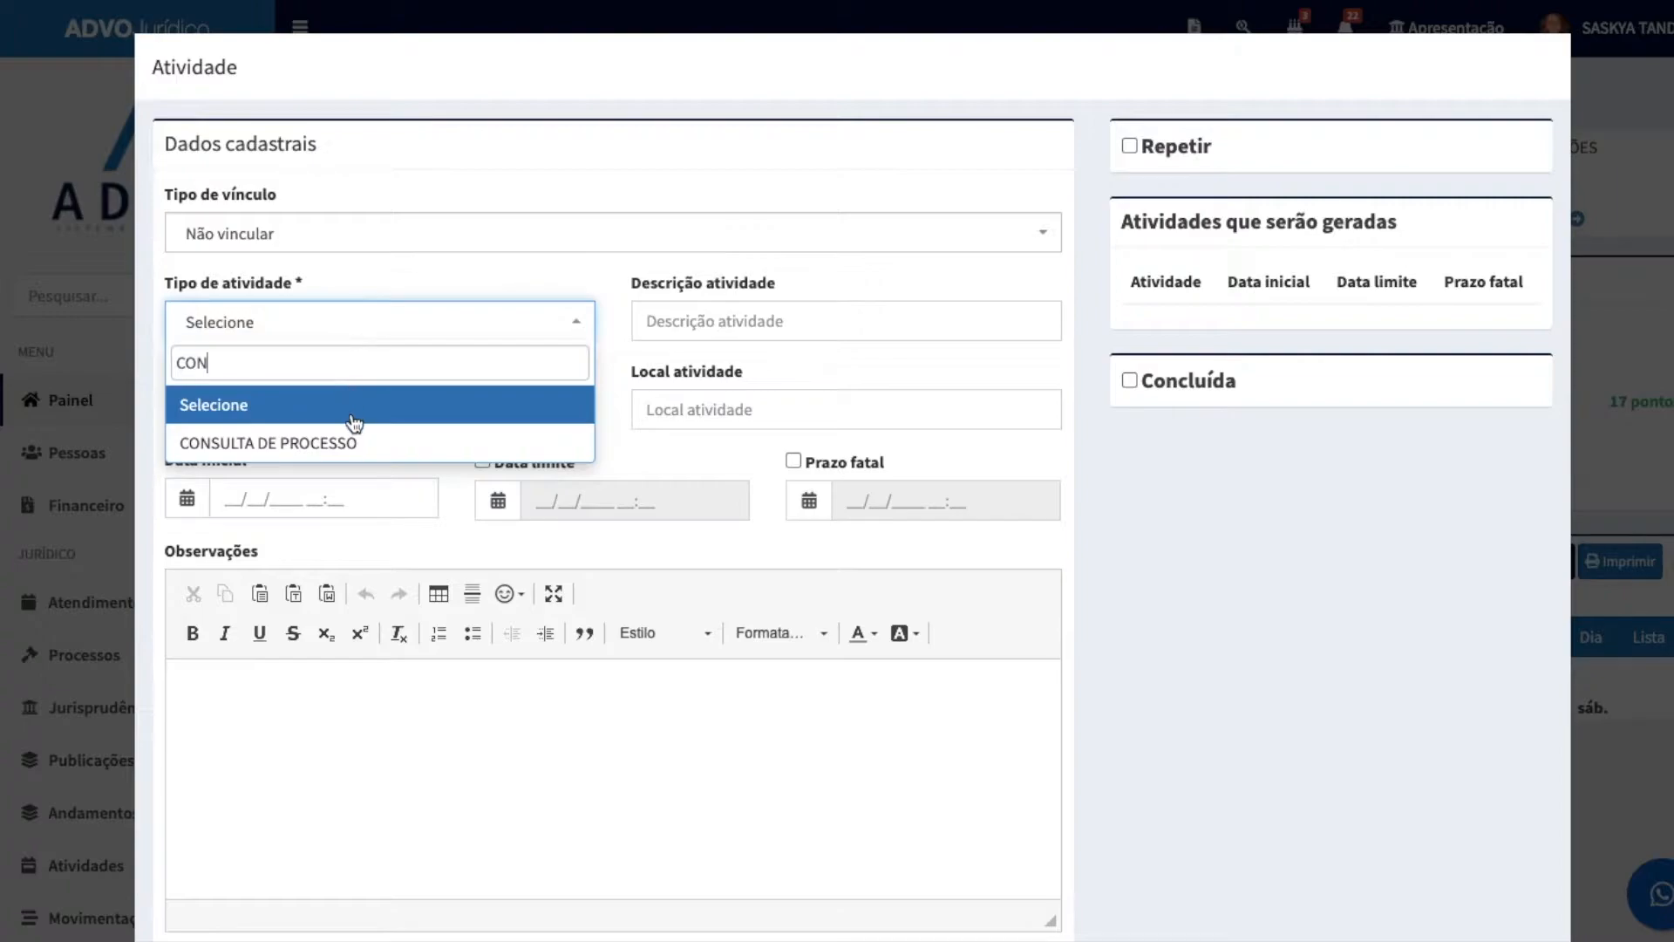
pyautogui.press('BackSpace')
pyautogui.press('BackSpace')
pyautogui.press('BackSpace')
pyautogui.write('PA')
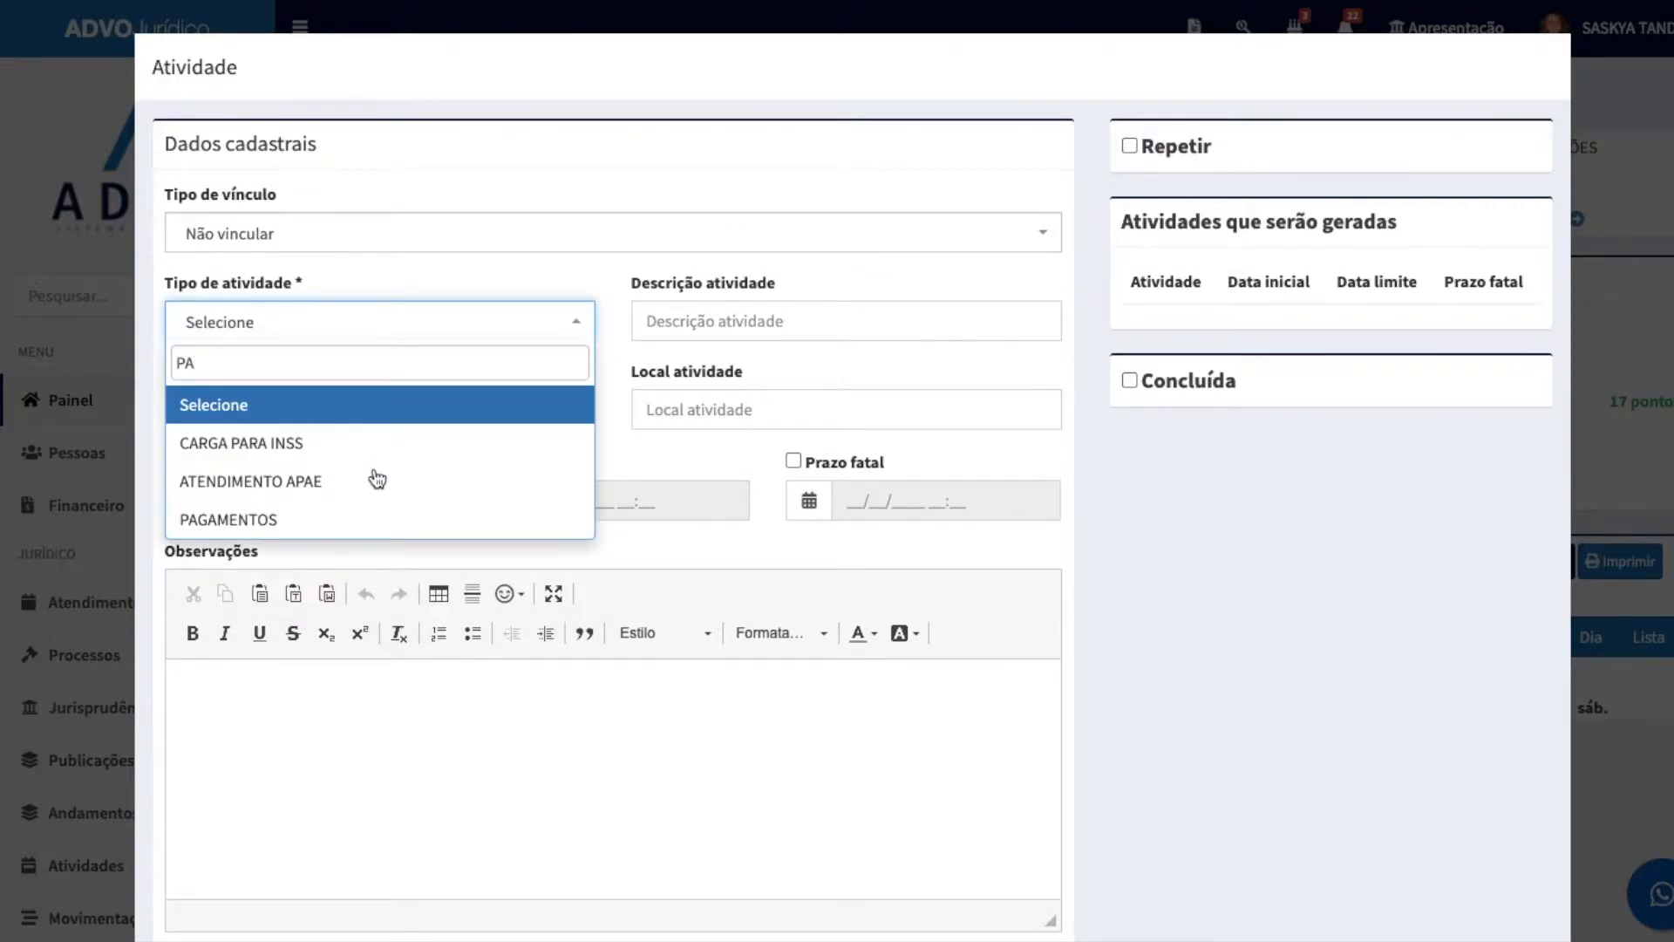
pyautogui.click(355, 520)
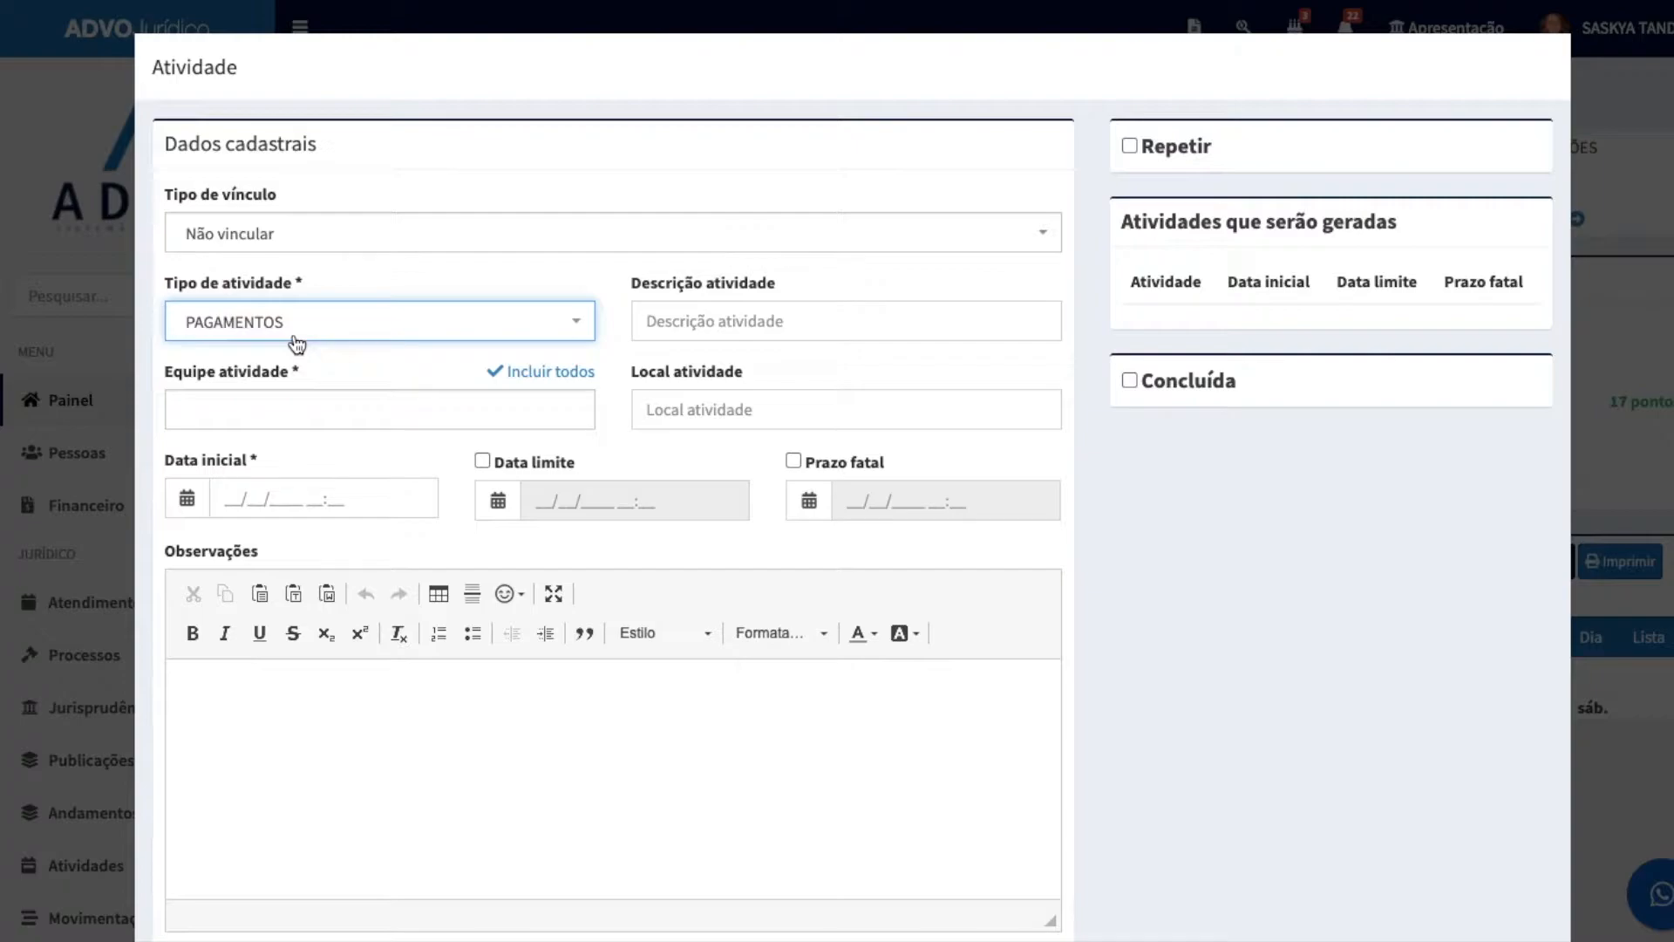
# Step: Describe the activity as "ENVIAR UM LEMBRETE AO MEU CLIENTE"
pyautogui.click(731, 327)
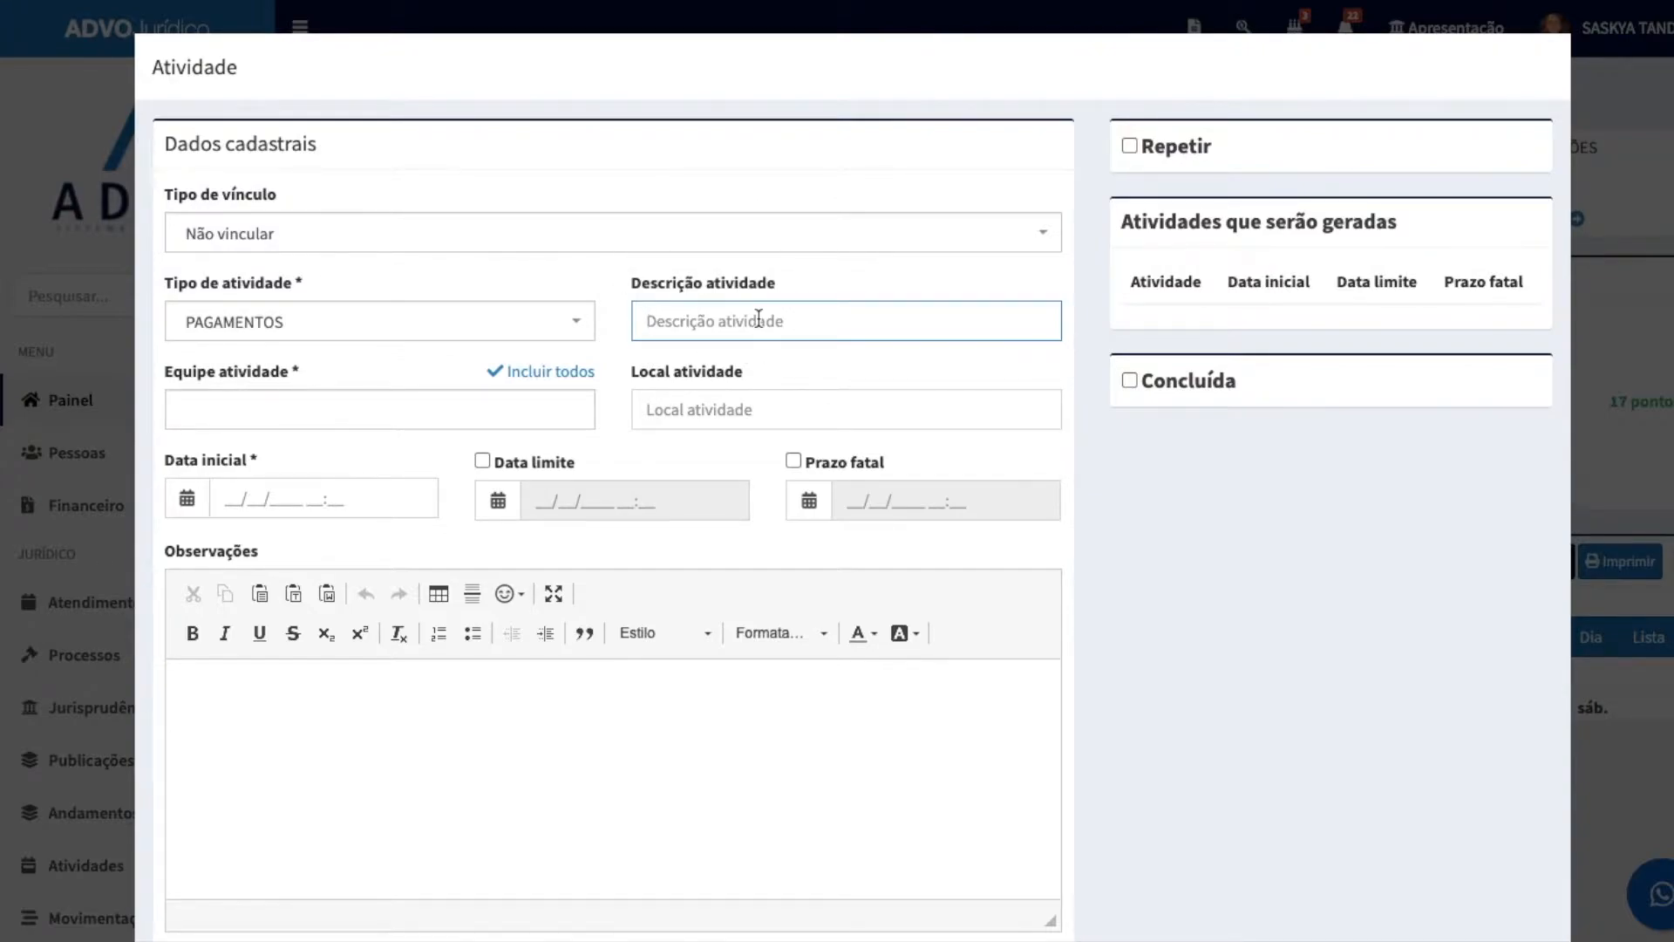
pyautogui.write('ENVIAR UM LEMBRETE AO MEU CLIENTE')
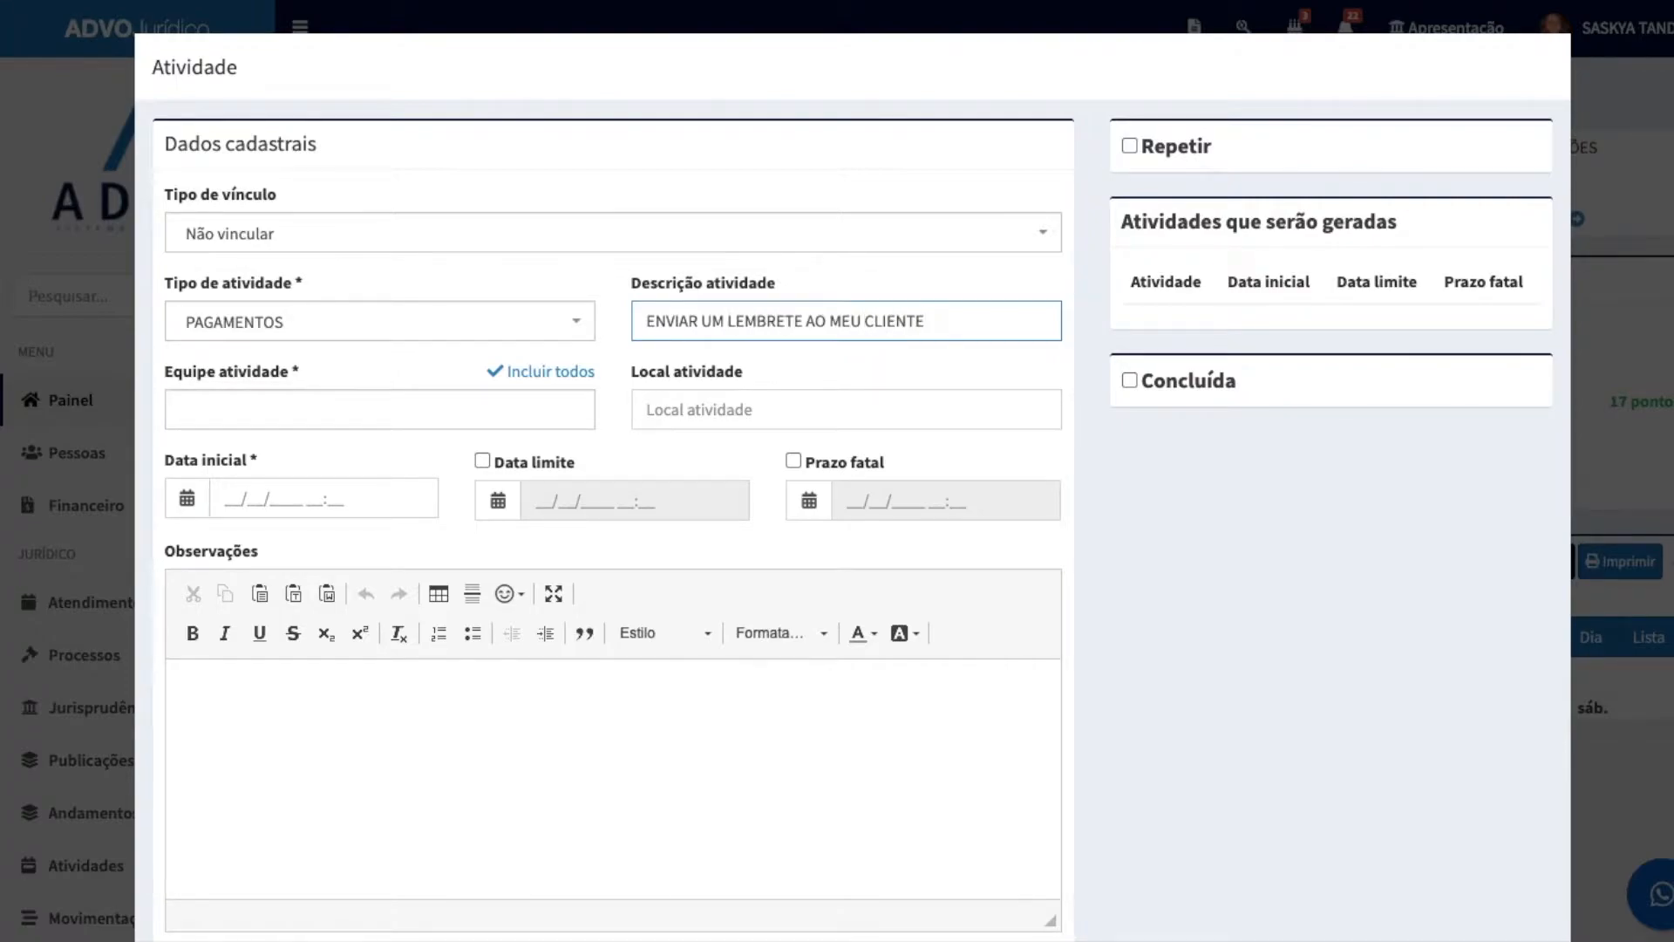
pyautogui.click(299, 246)
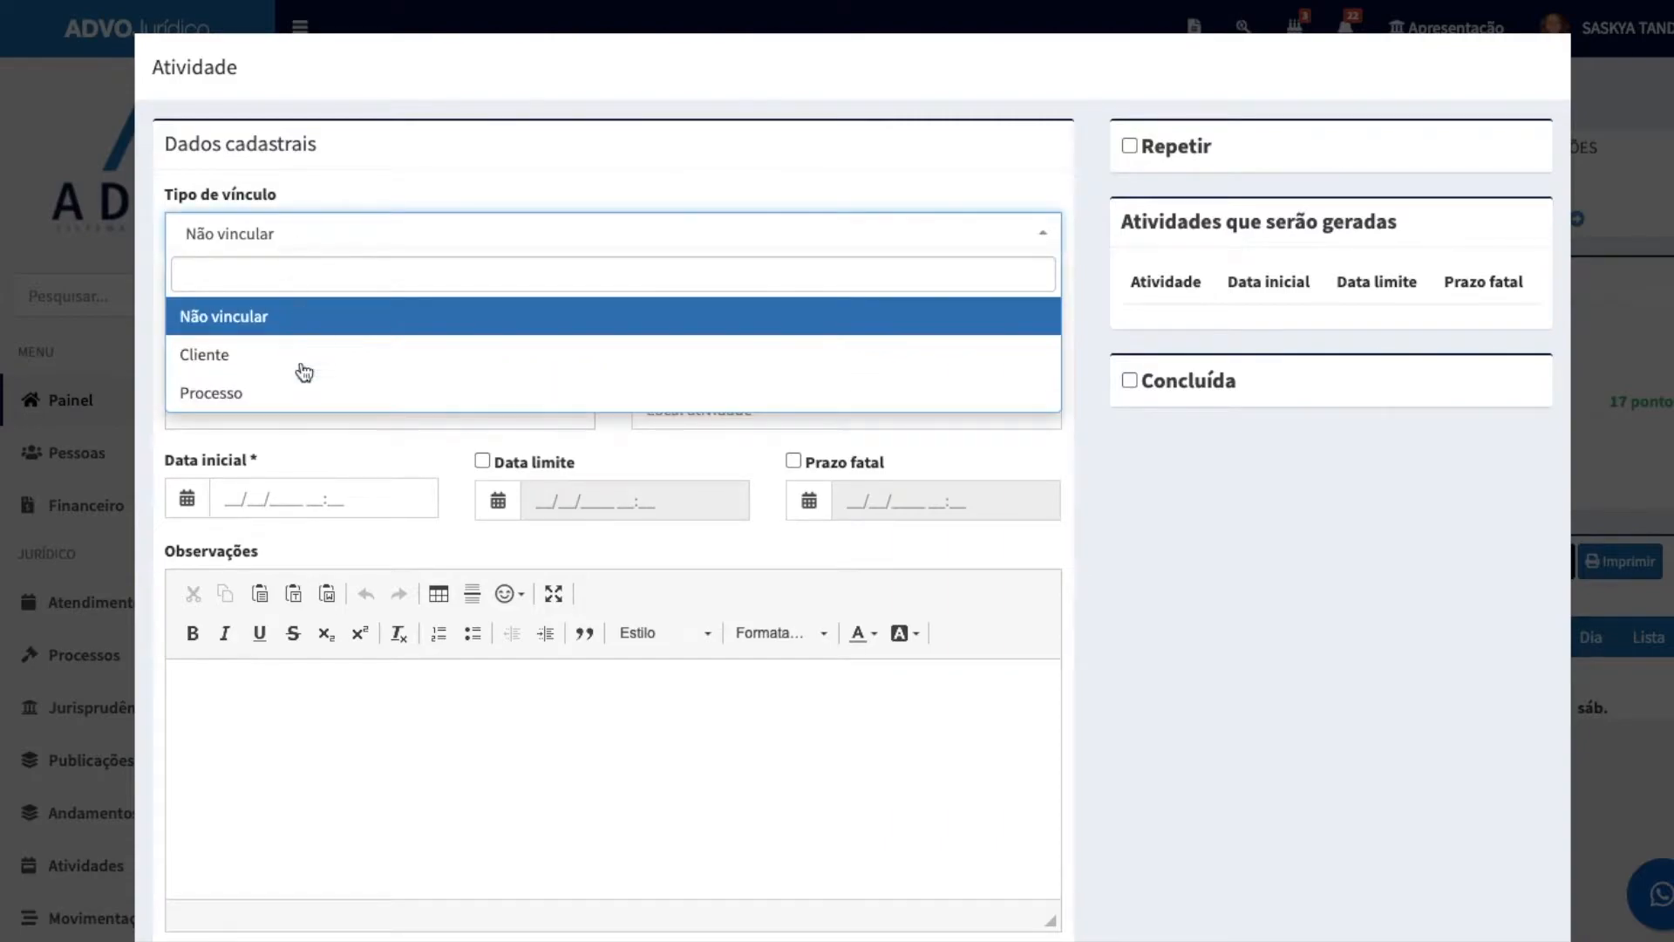
pyautogui.click(394, 181)
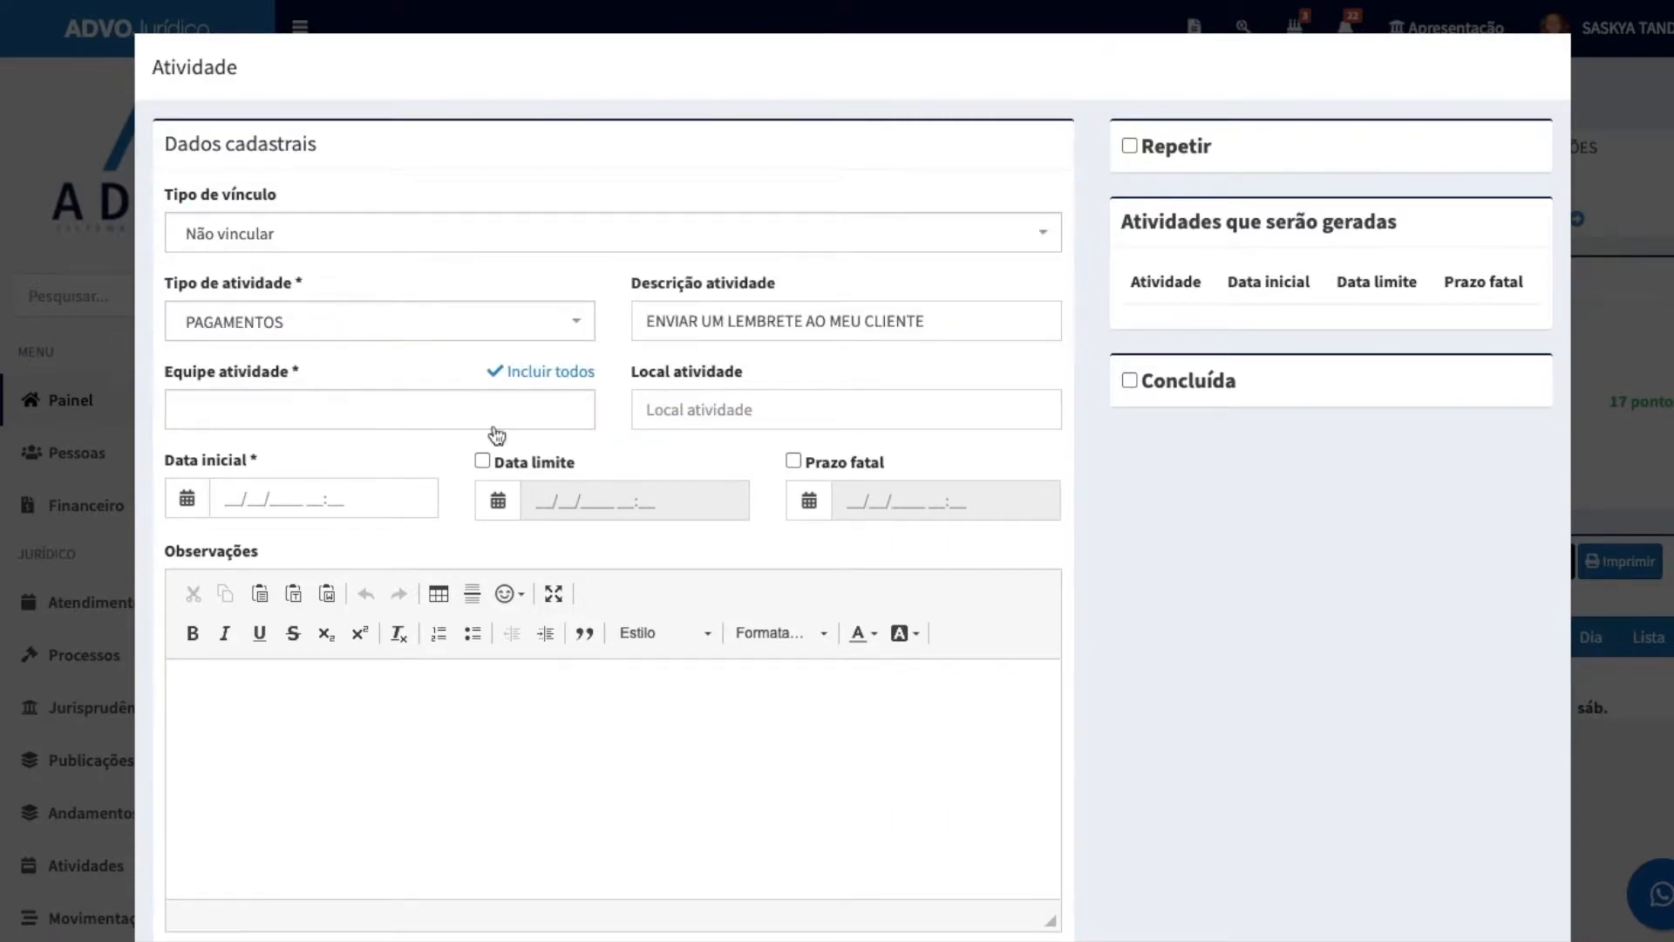
# Step: Assign the logged-in account holder as the only member of the activity's team
pyautogui.click(214, 422)
pyautogui.click(246, 452)
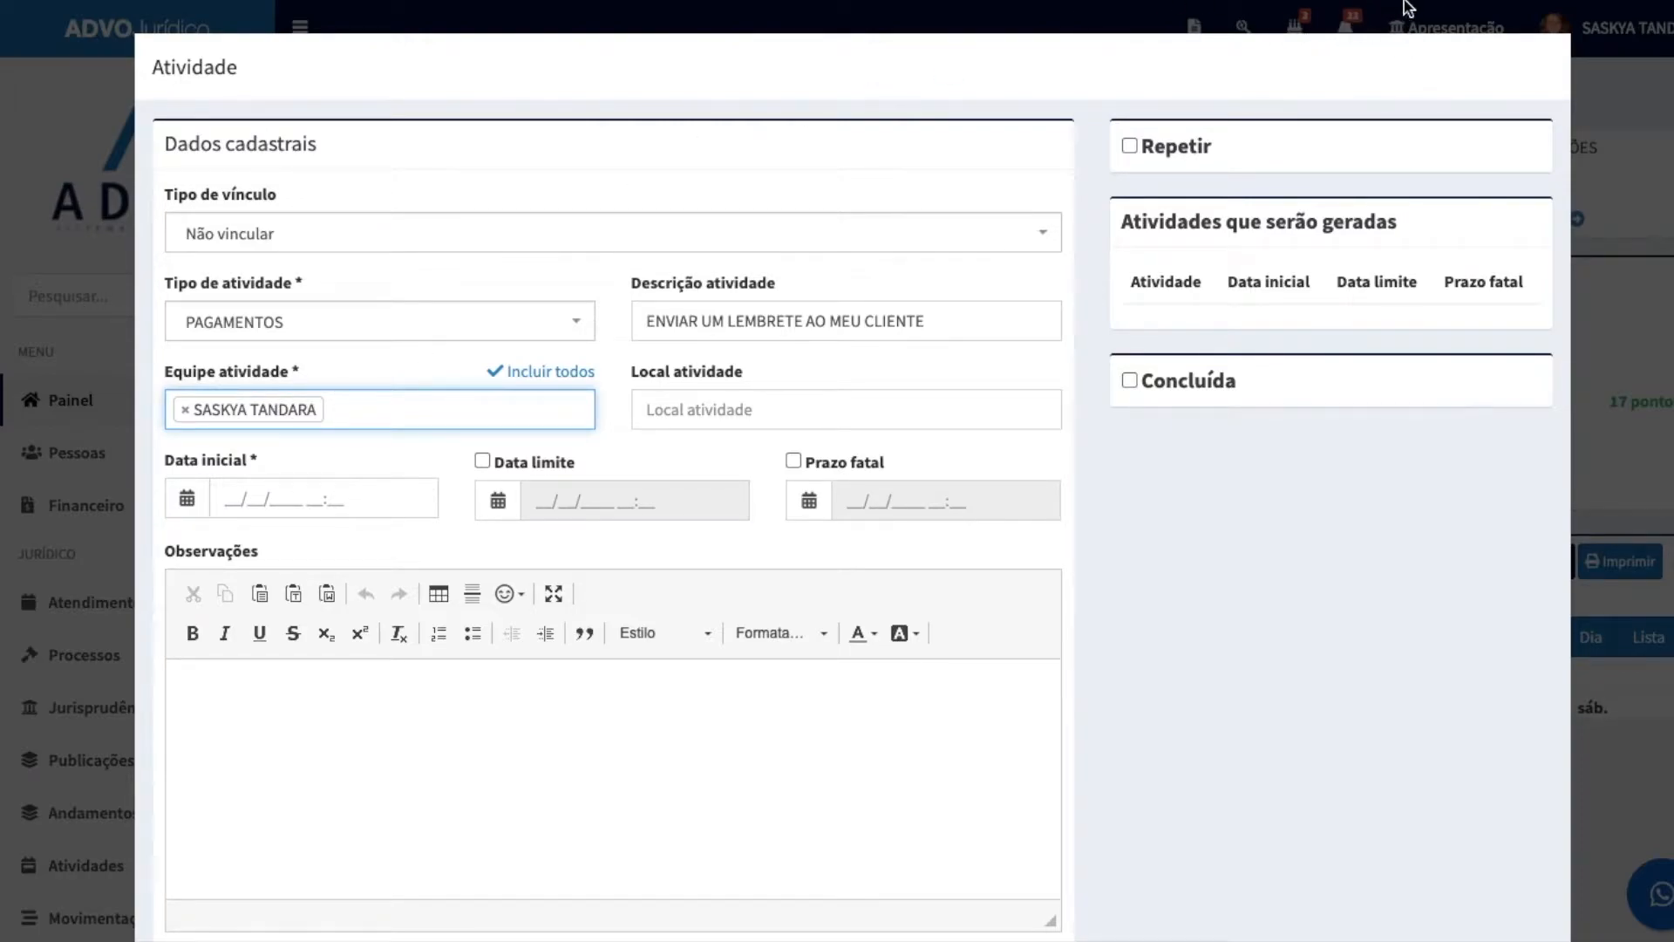
pyautogui.click(613, 451)
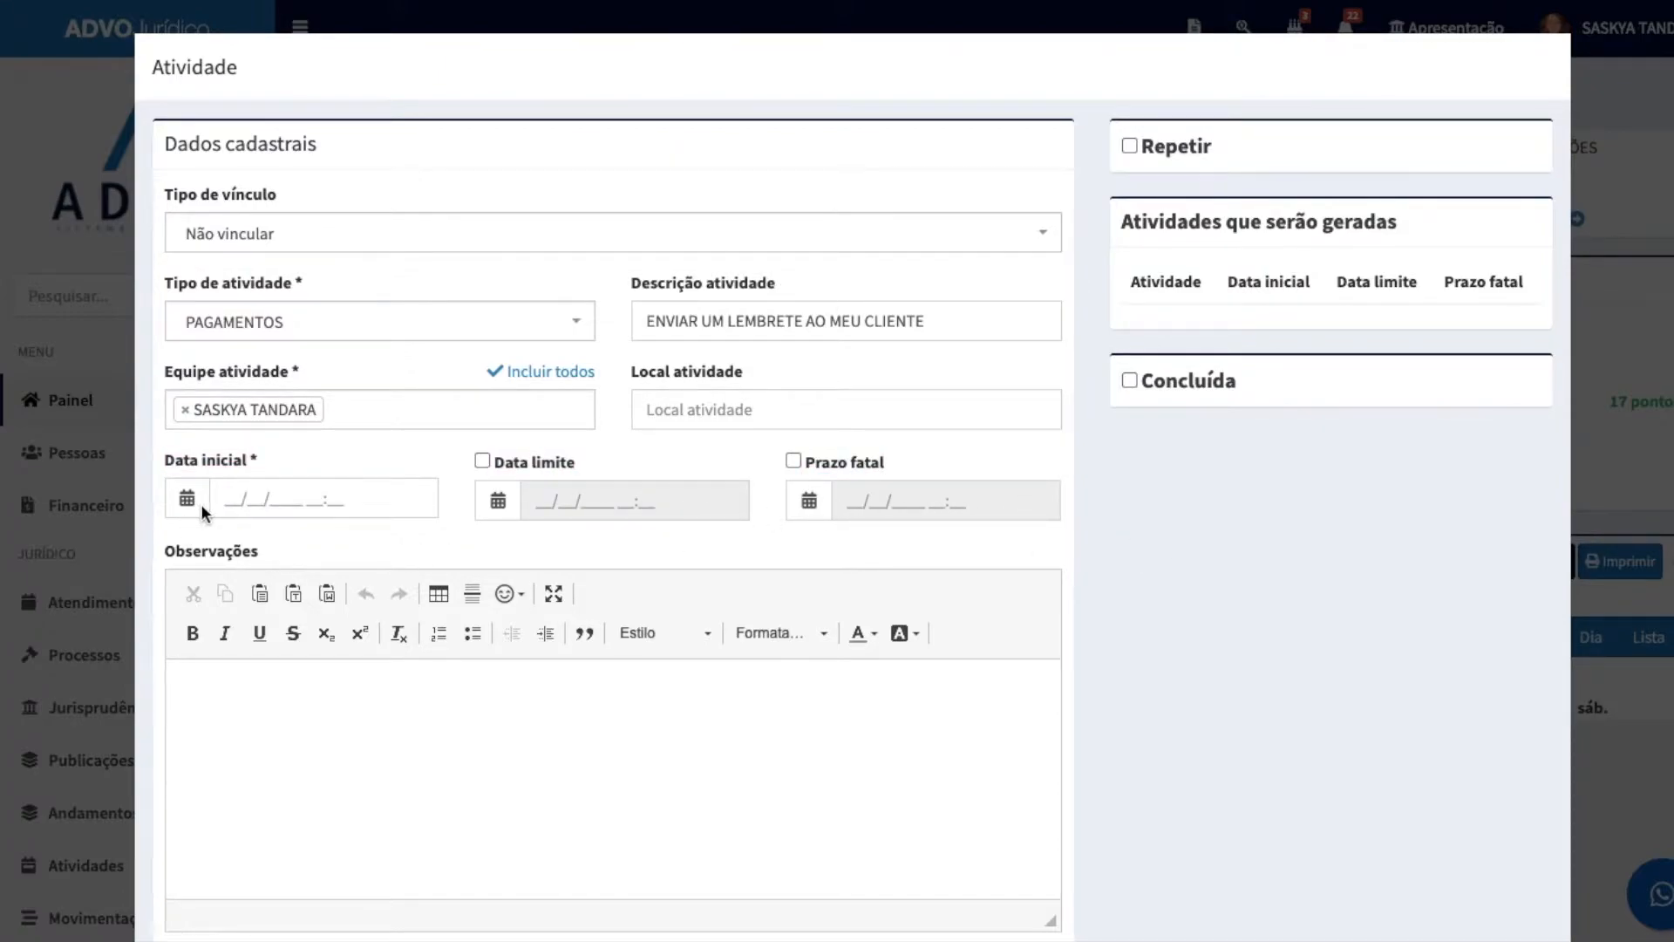
# Step: Set the activity's start date (Data inicial) to 15/07/2021 at 08:00
pyautogui.click(227, 499)
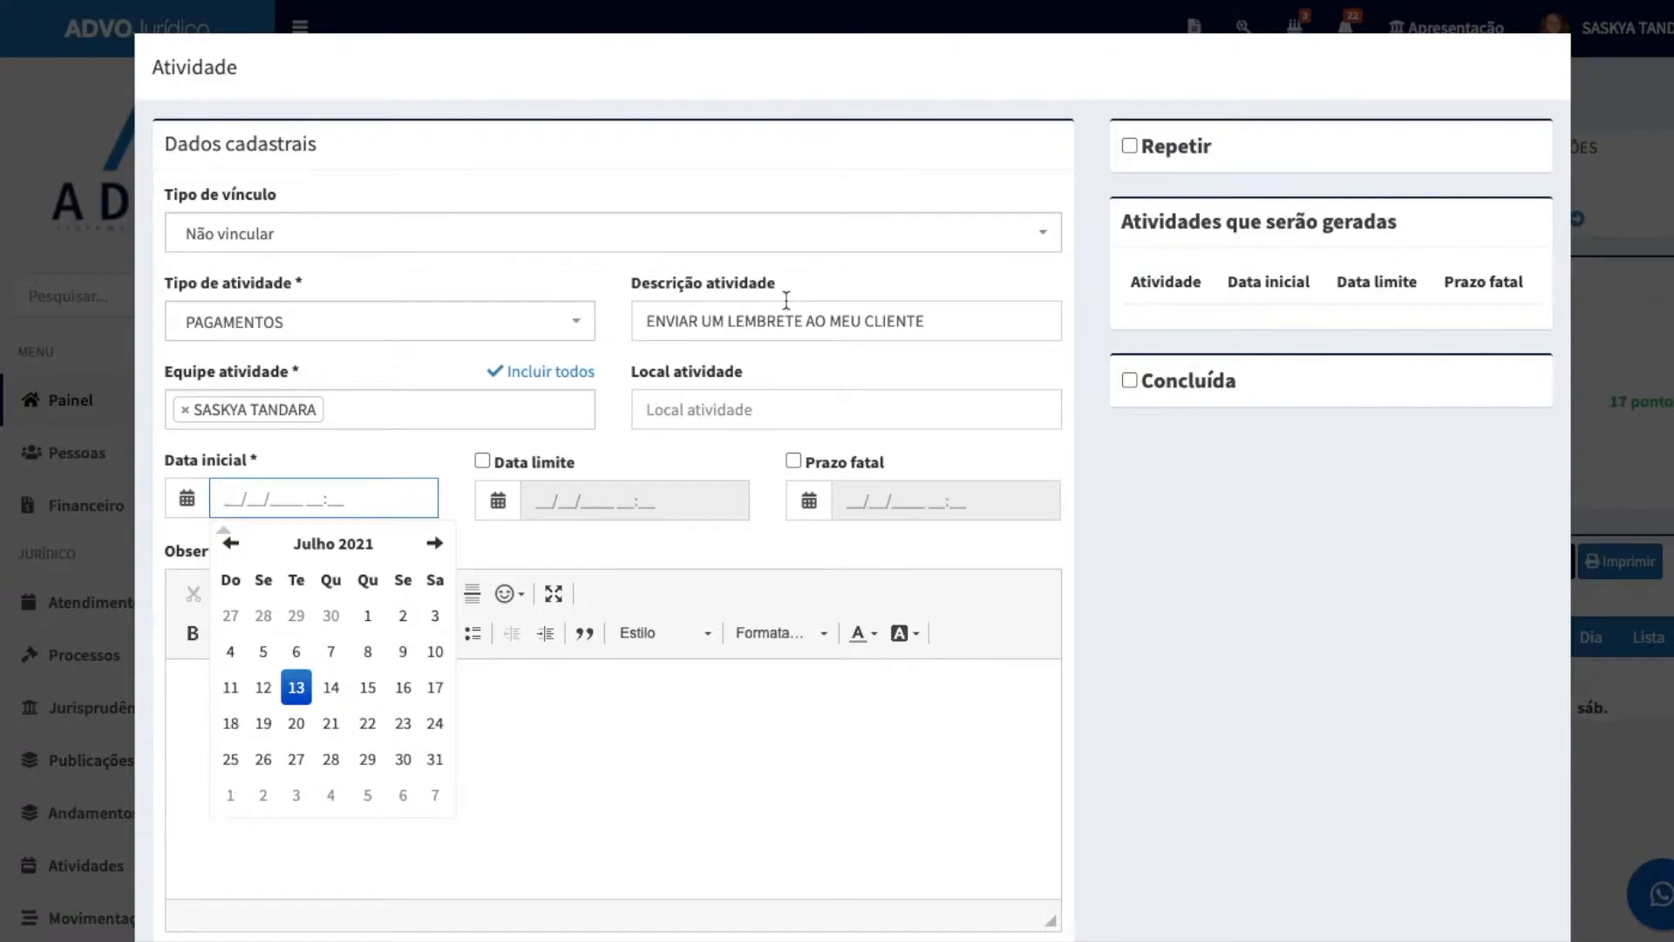
pyautogui.click(367, 687)
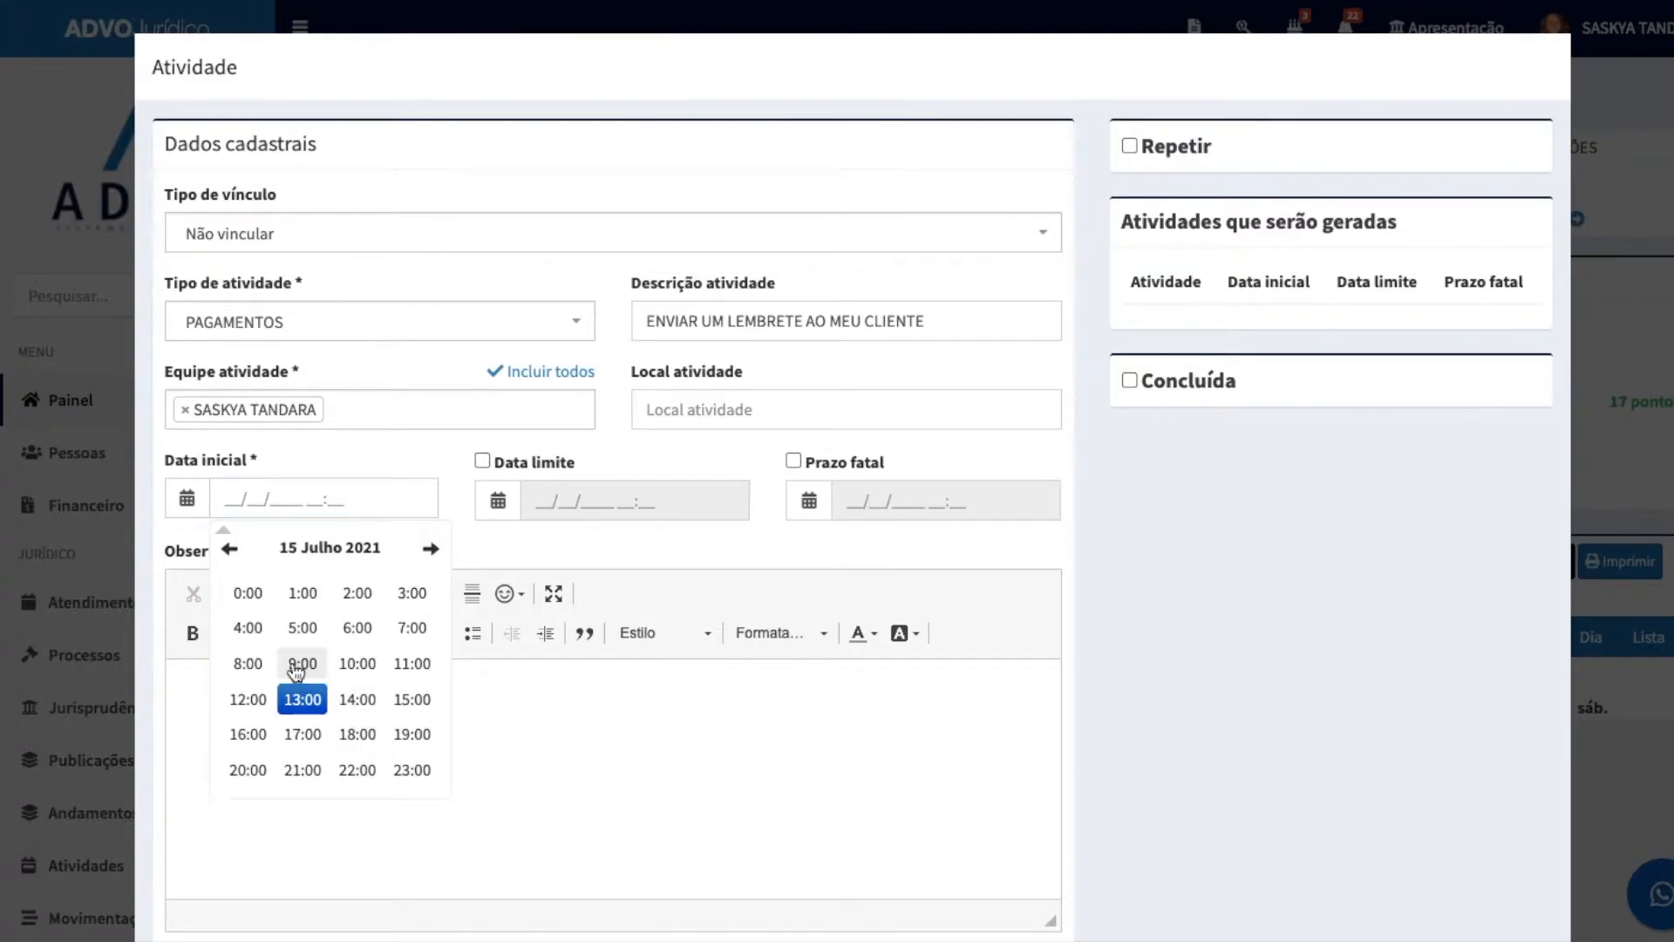
pyautogui.click(247, 663)
pyautogui.click(248, 592)
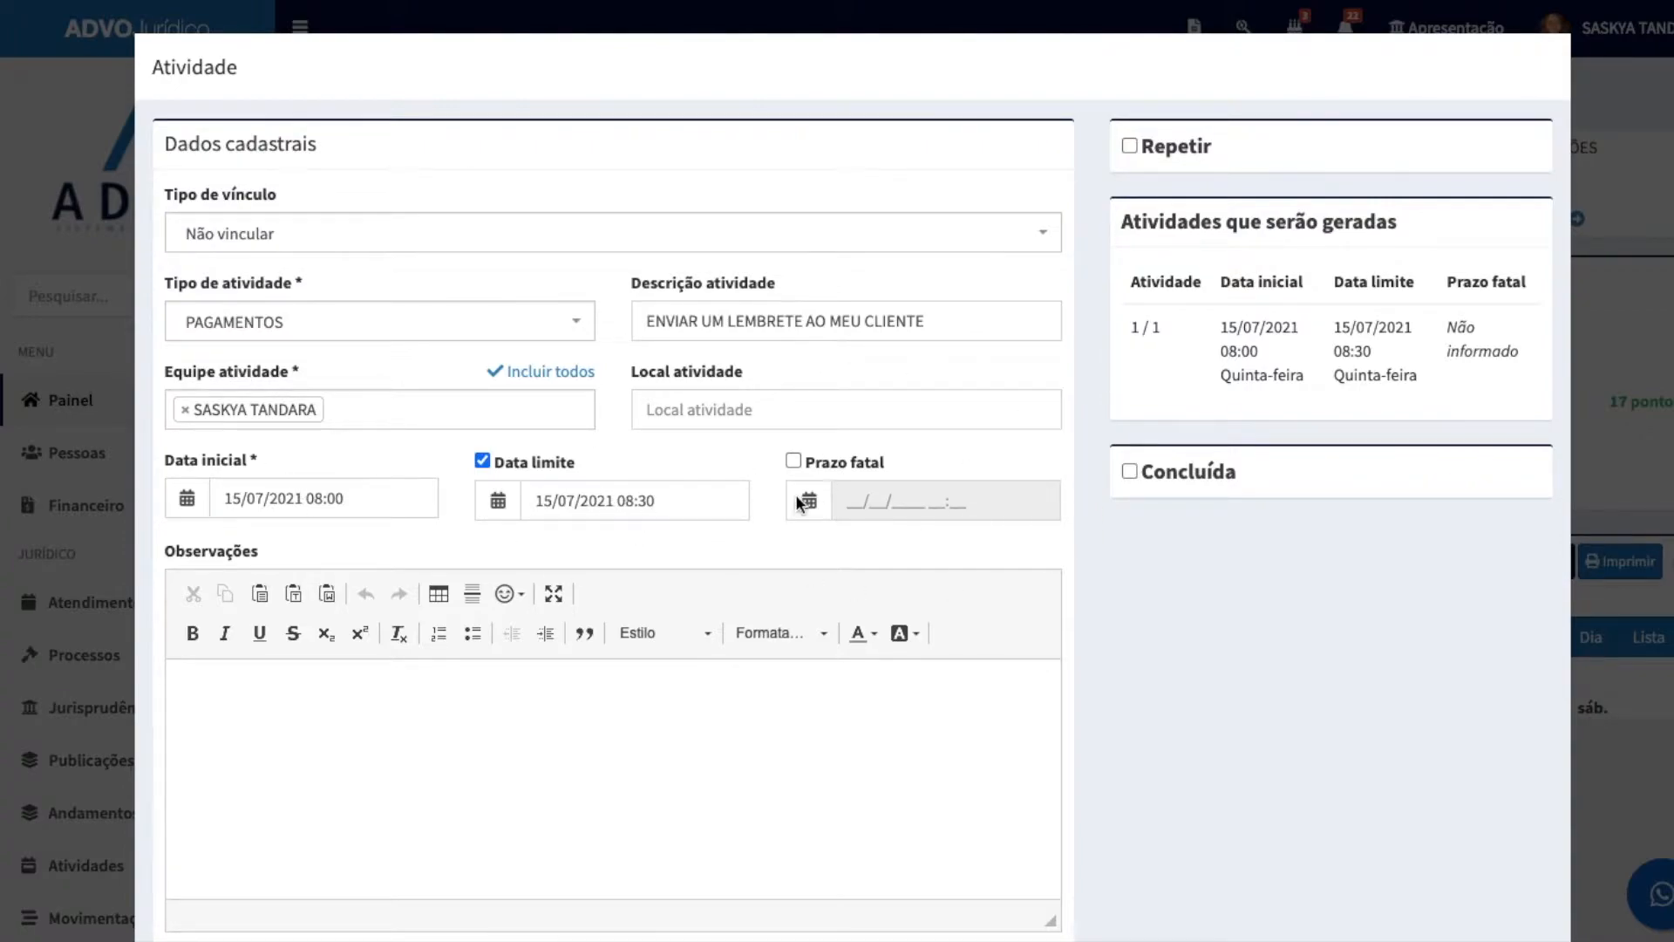
# Step: Enable the activity's Prazo fatal and set it to 20/07/2021 at 08:00
pyautogui.click(793, 461)
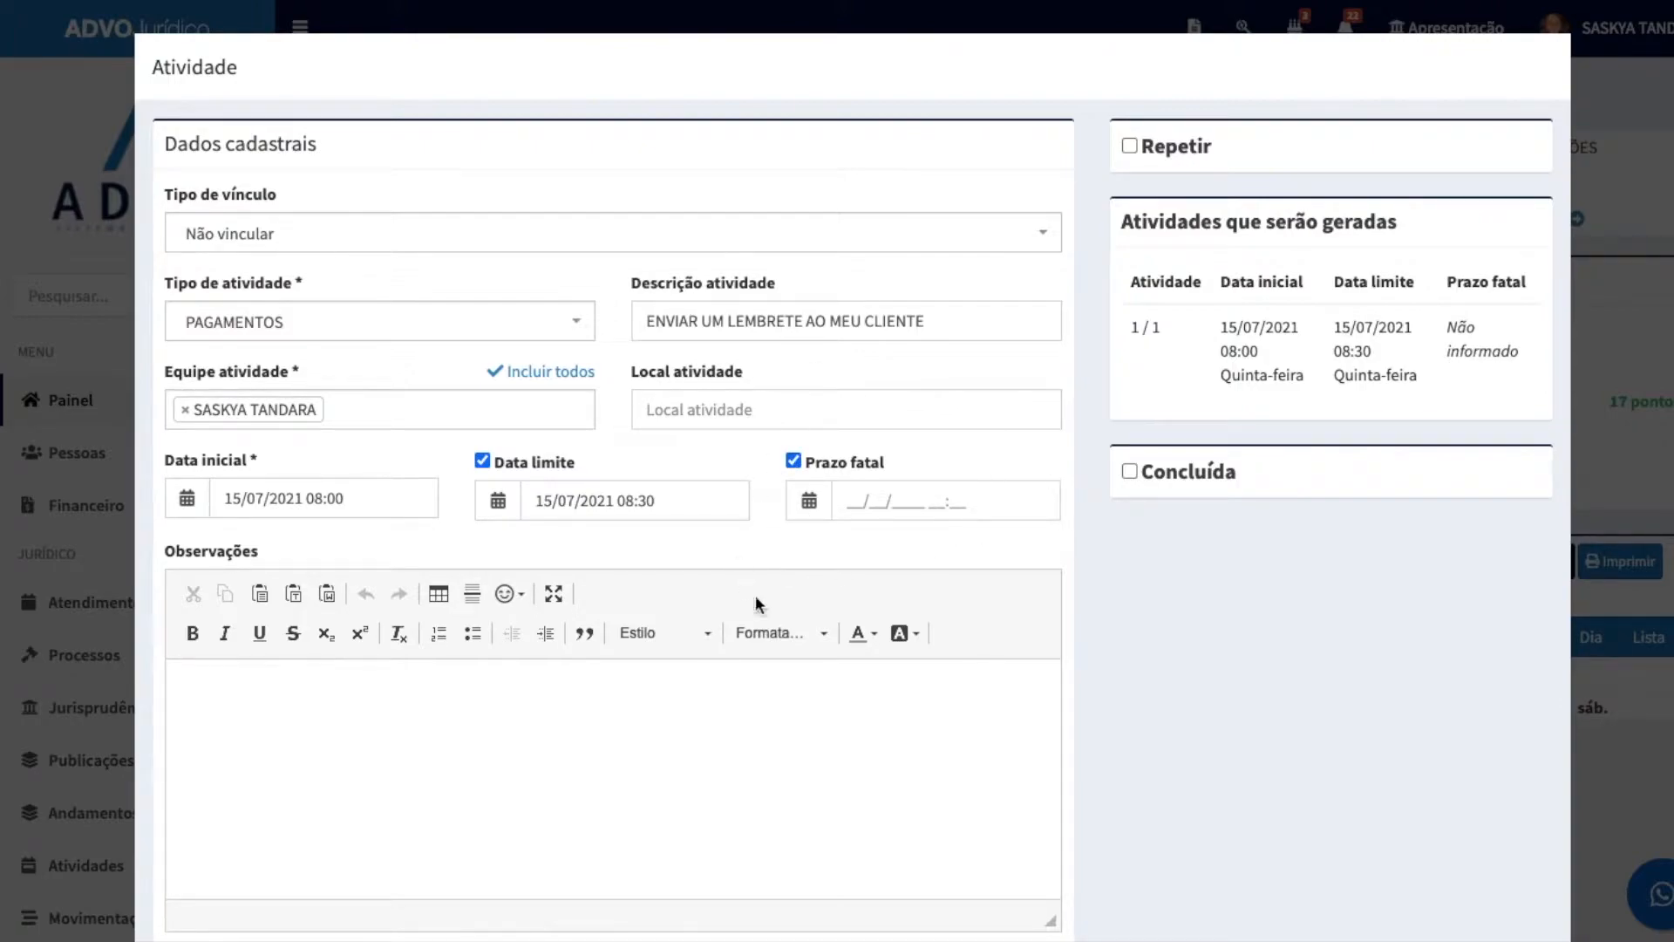
pyautogui.moveTo(788, 472); pyautogui.dragTo(1040, 522)
pyautogui.click(1034, 535)
pyautogui.click(851, 516)
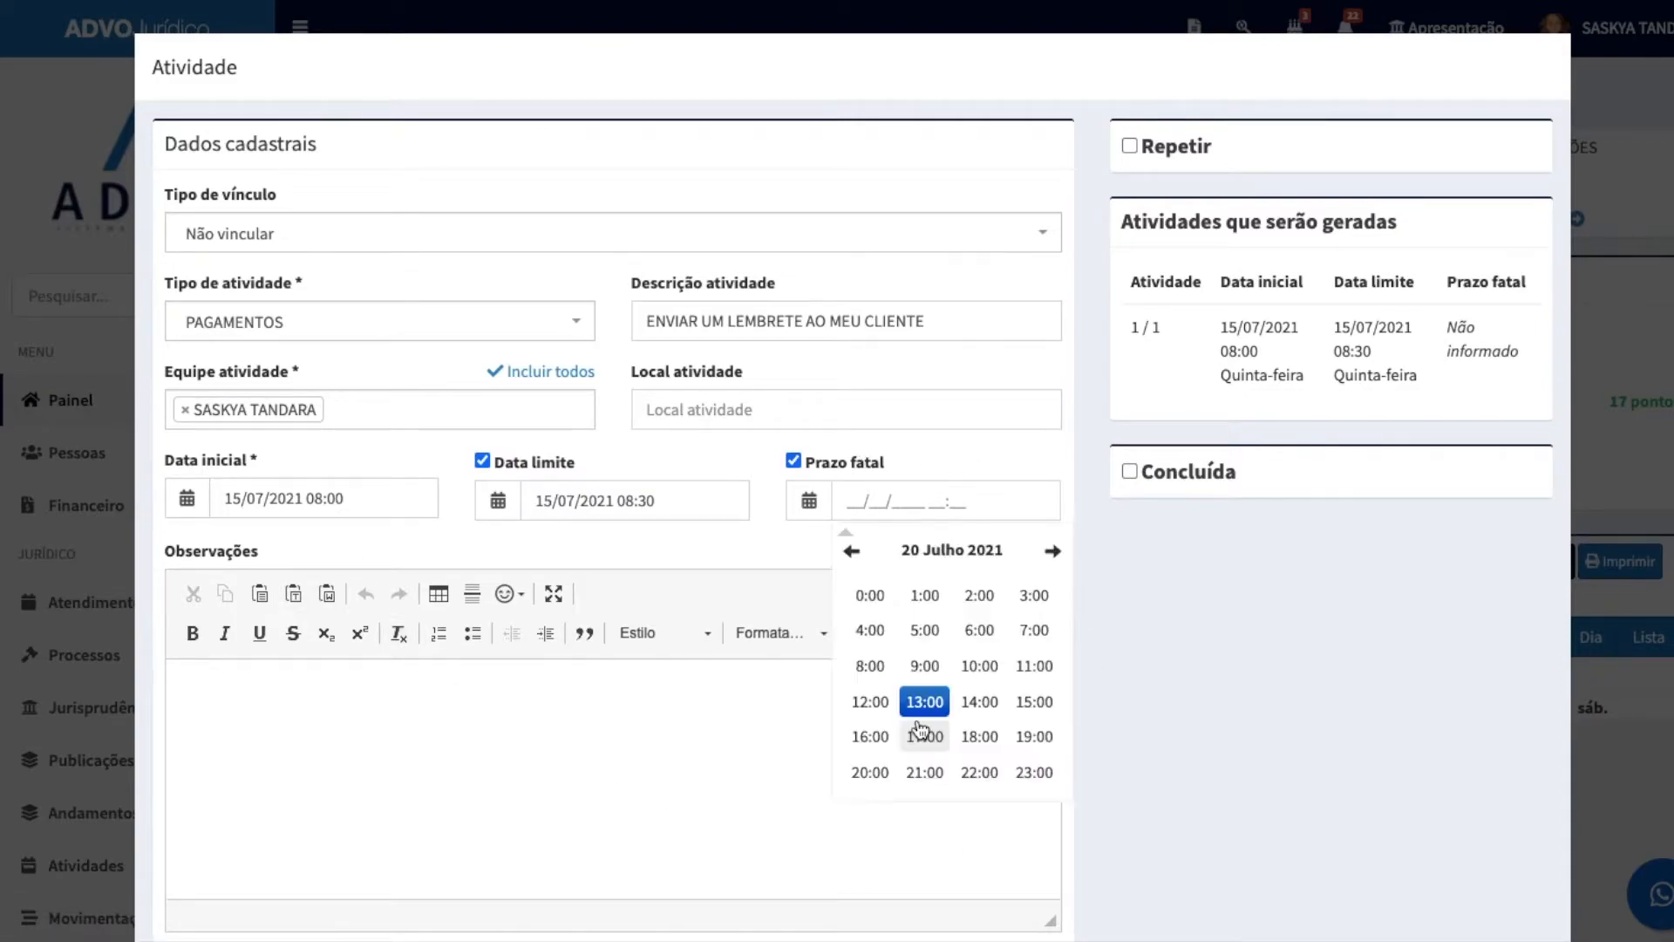
pyautogui.click(868, 666)
pyautogui.click(869, 595)
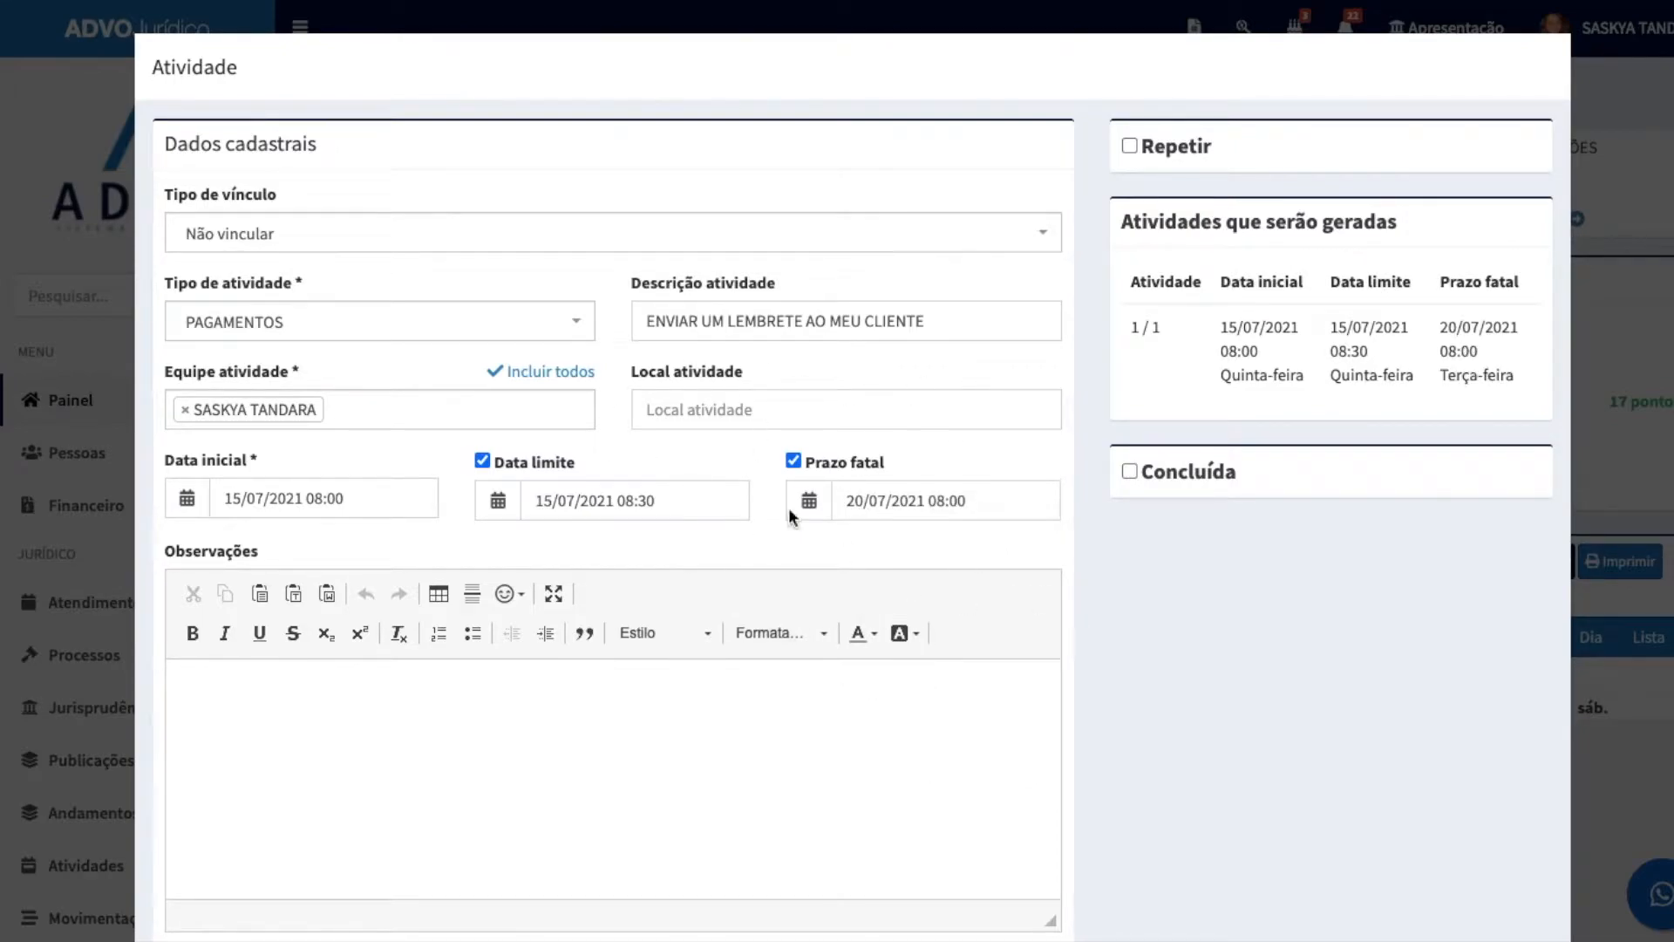
# Step: Set the activity's Data limite to 19/07/2021 at 17:00
pyautogui.click(542, 504)
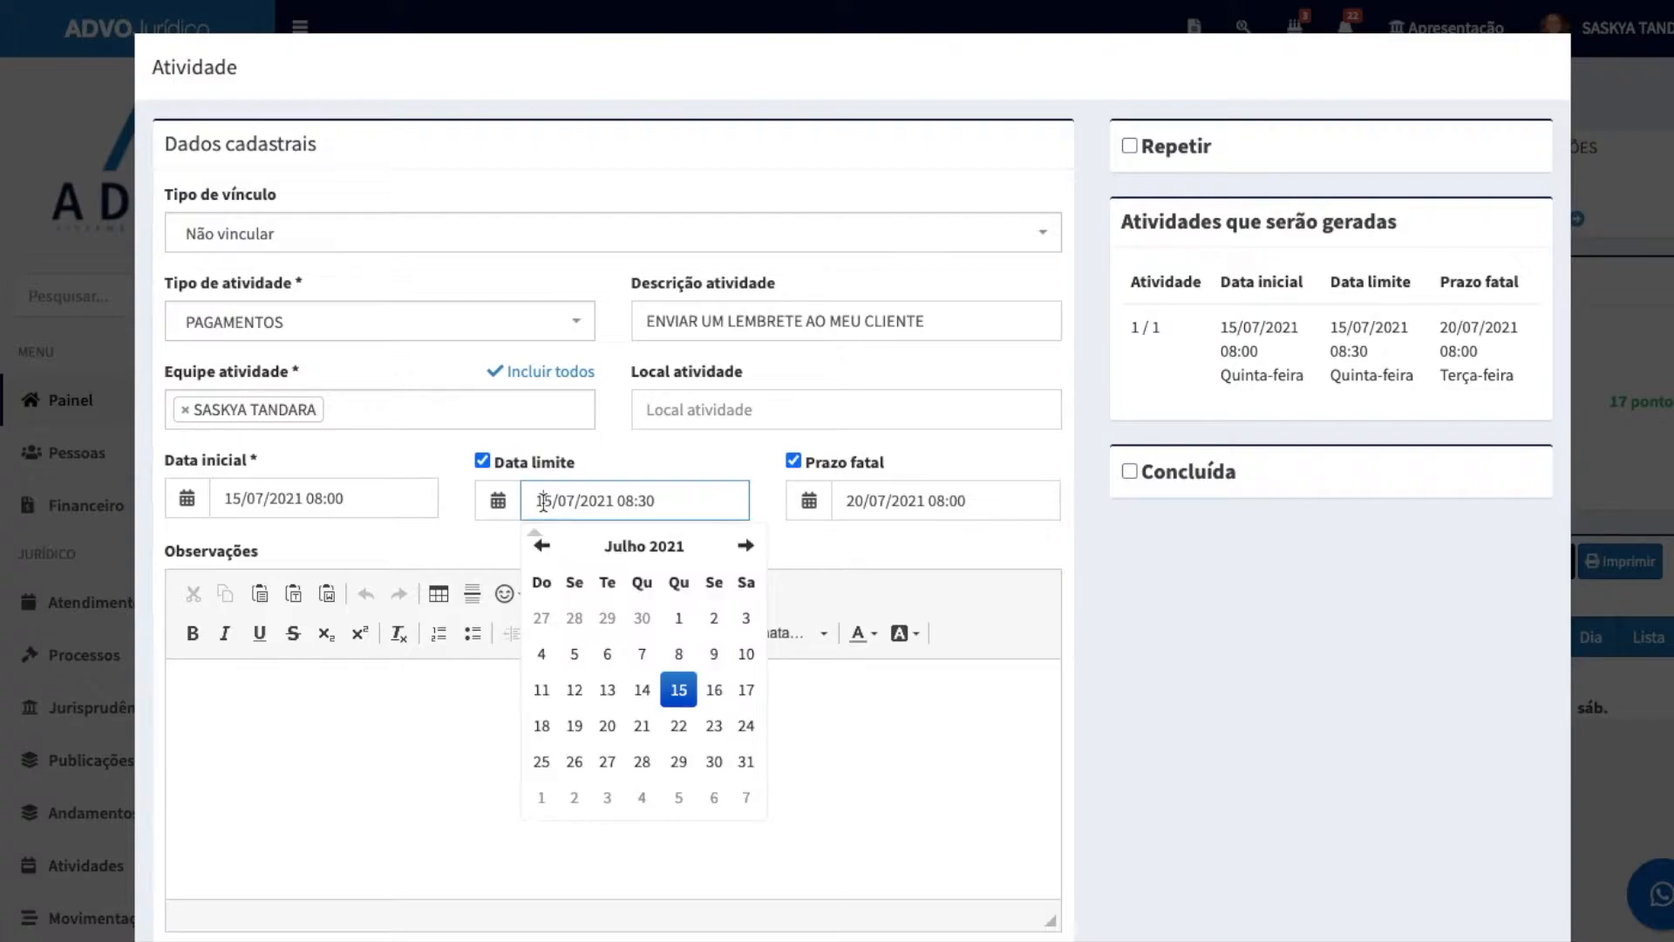
pyautogui.click(573, 731)
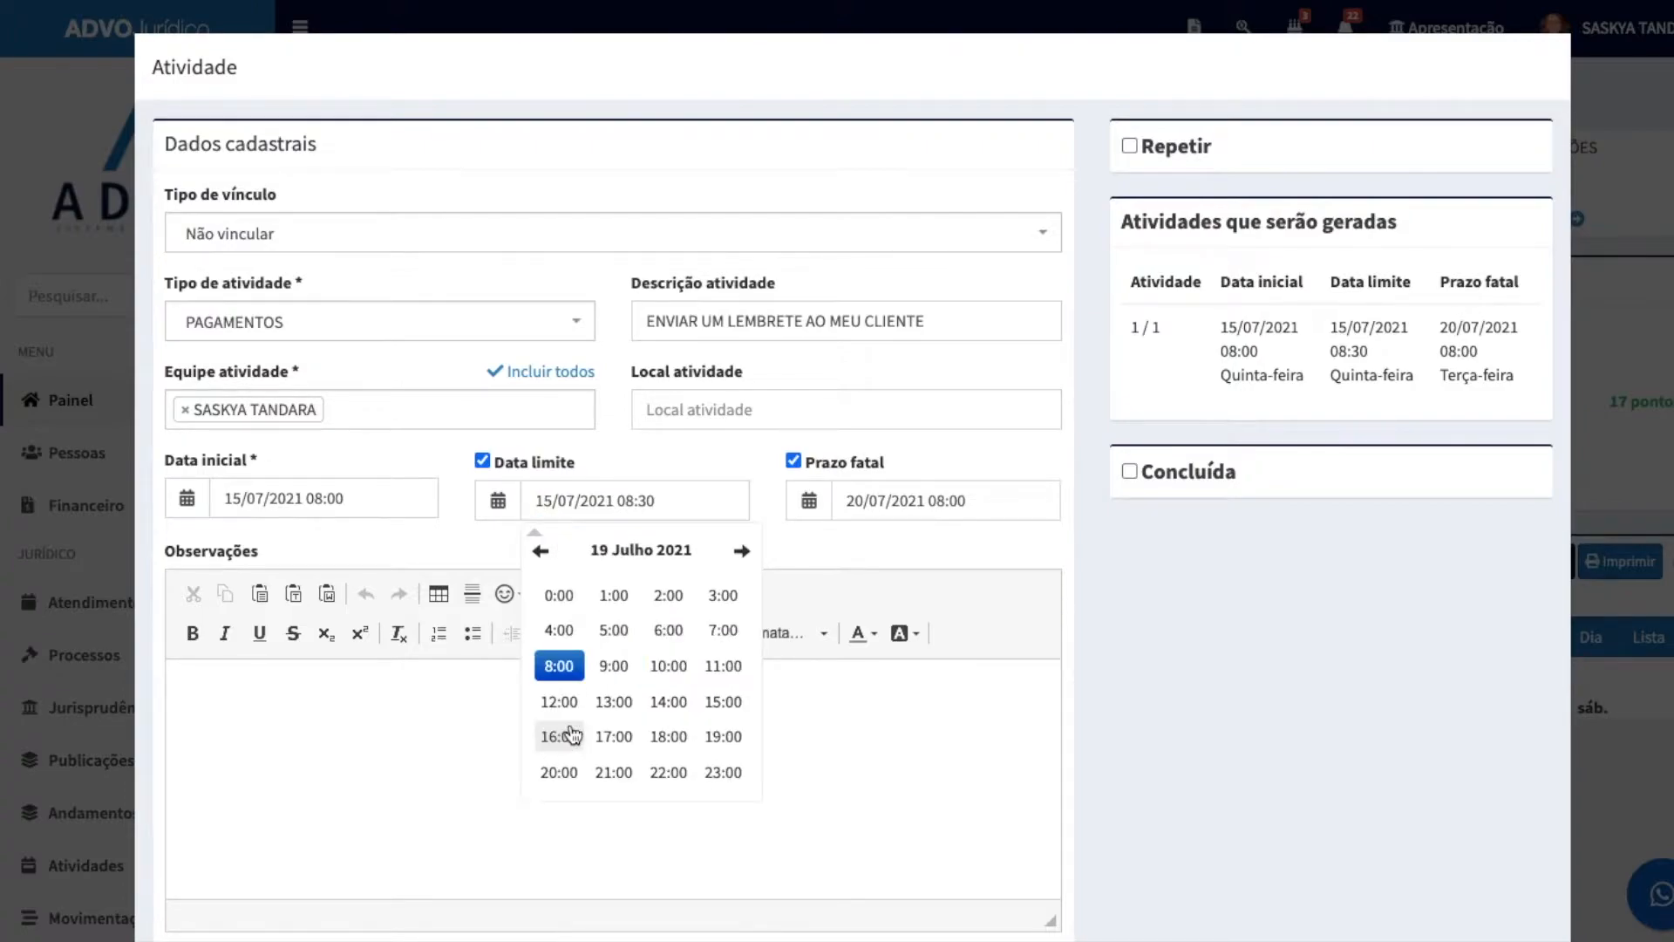
pyautogui.click(615, 736)
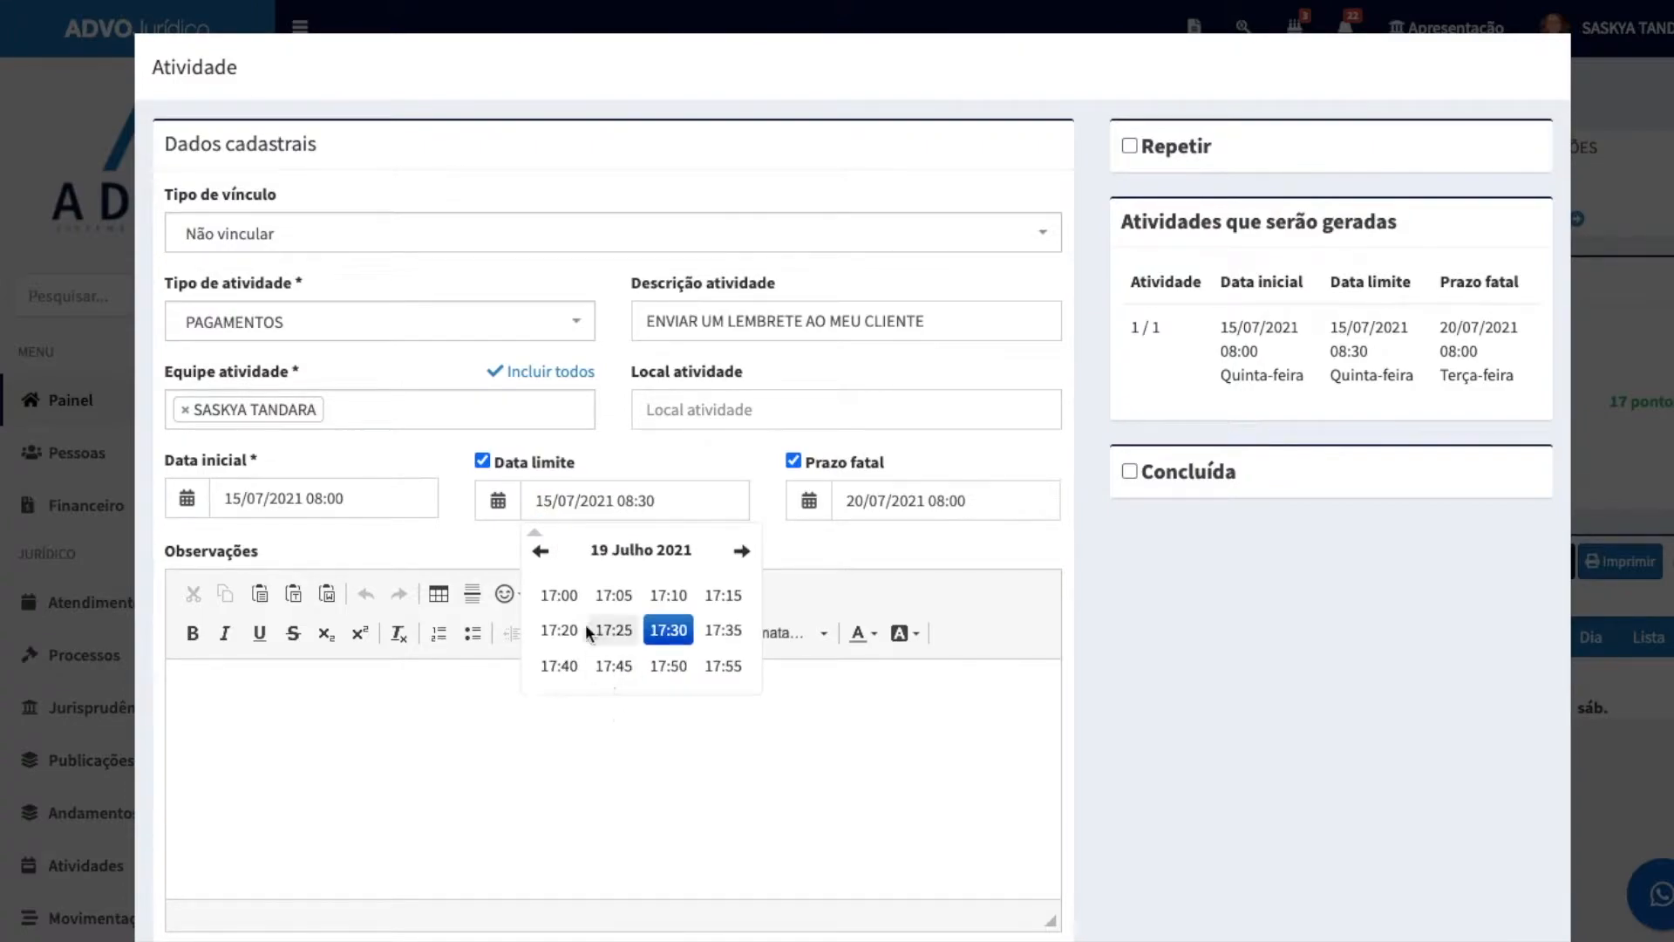
pyautogui.click(559, 595)
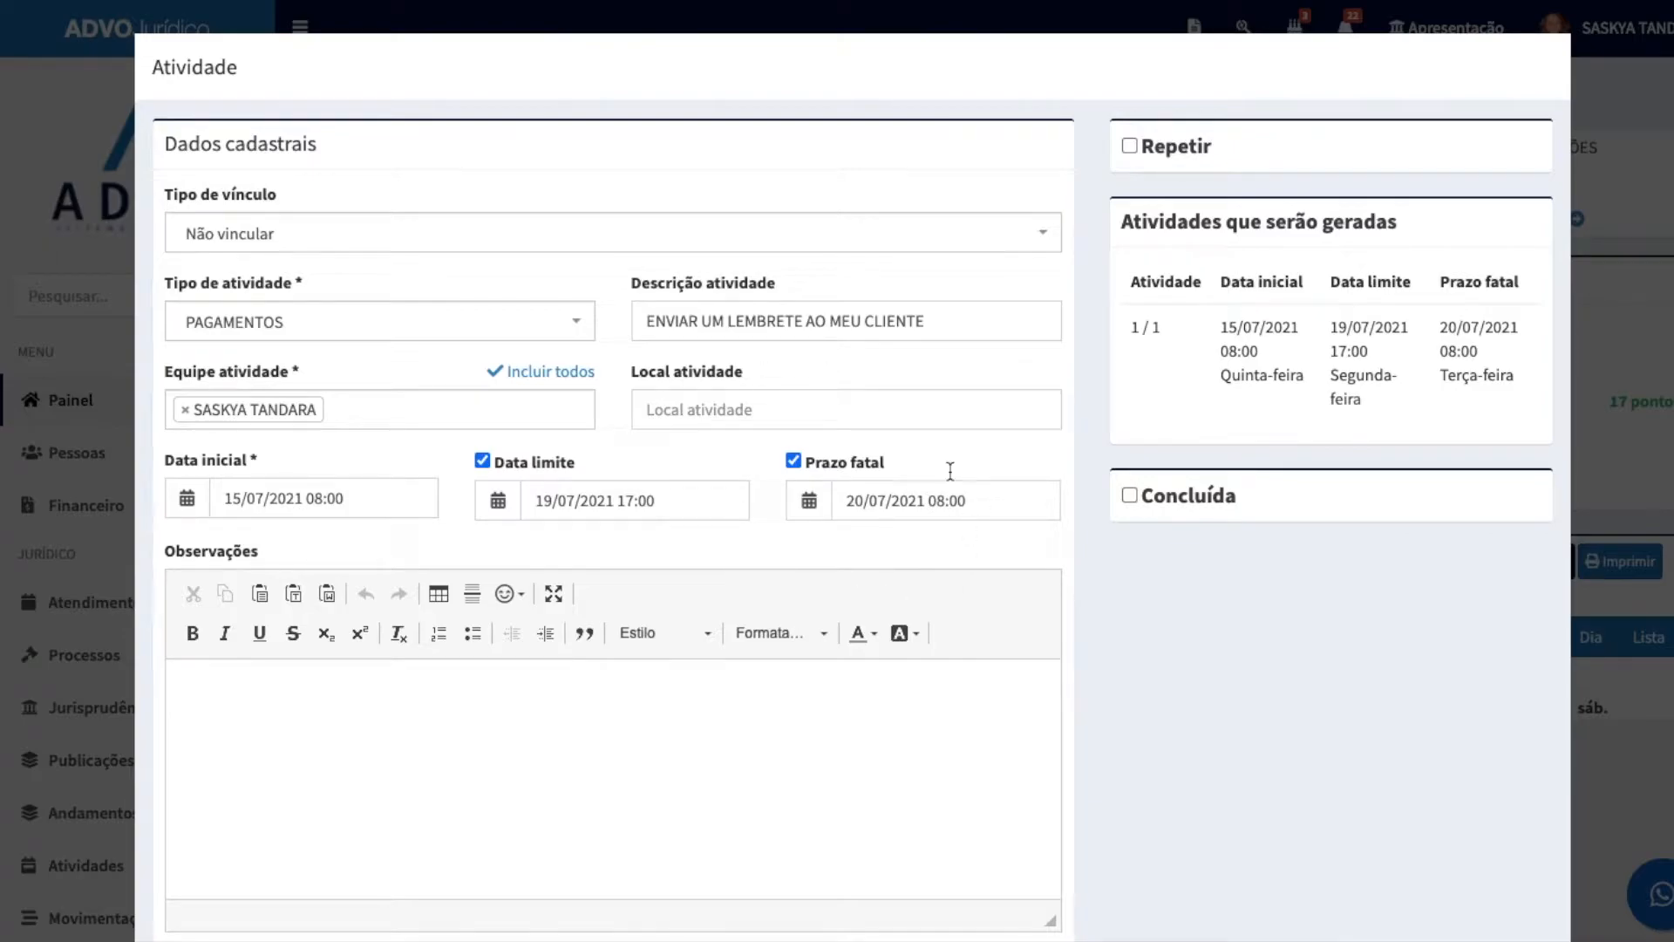
# Step: Make the activity repeat with the MENSAL period and 2 repetitions
pyautogui.scroll(-3, 598, 680)
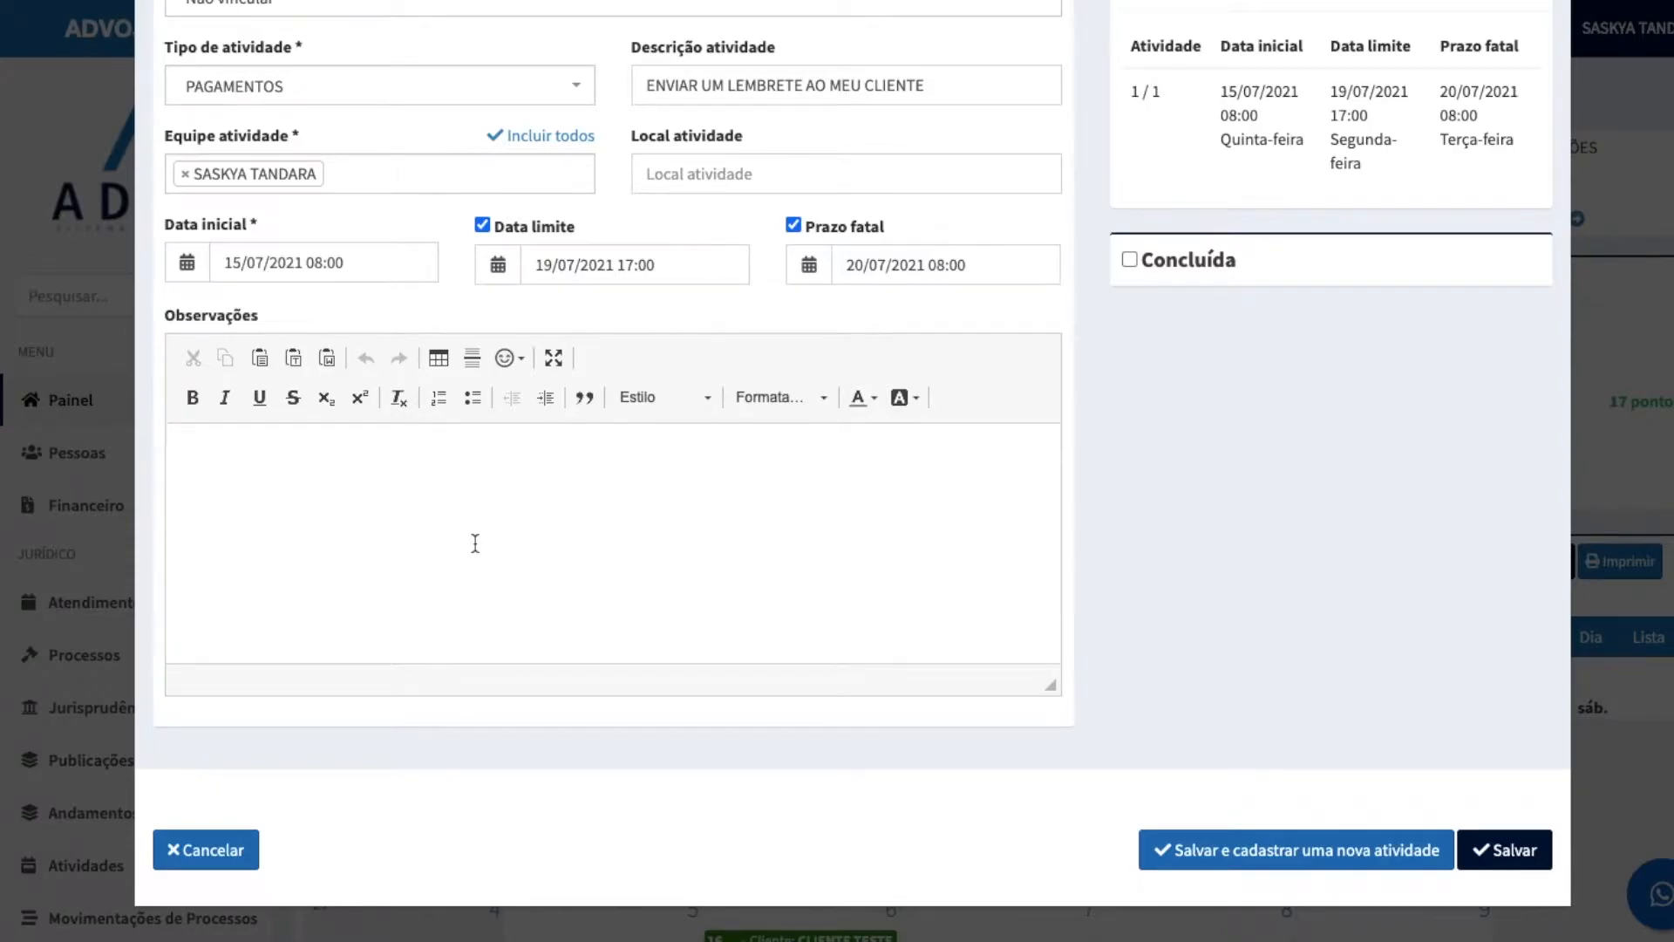
pyautogui.scroll(3, 475, 543)
pyautogui.click(1128, 146)
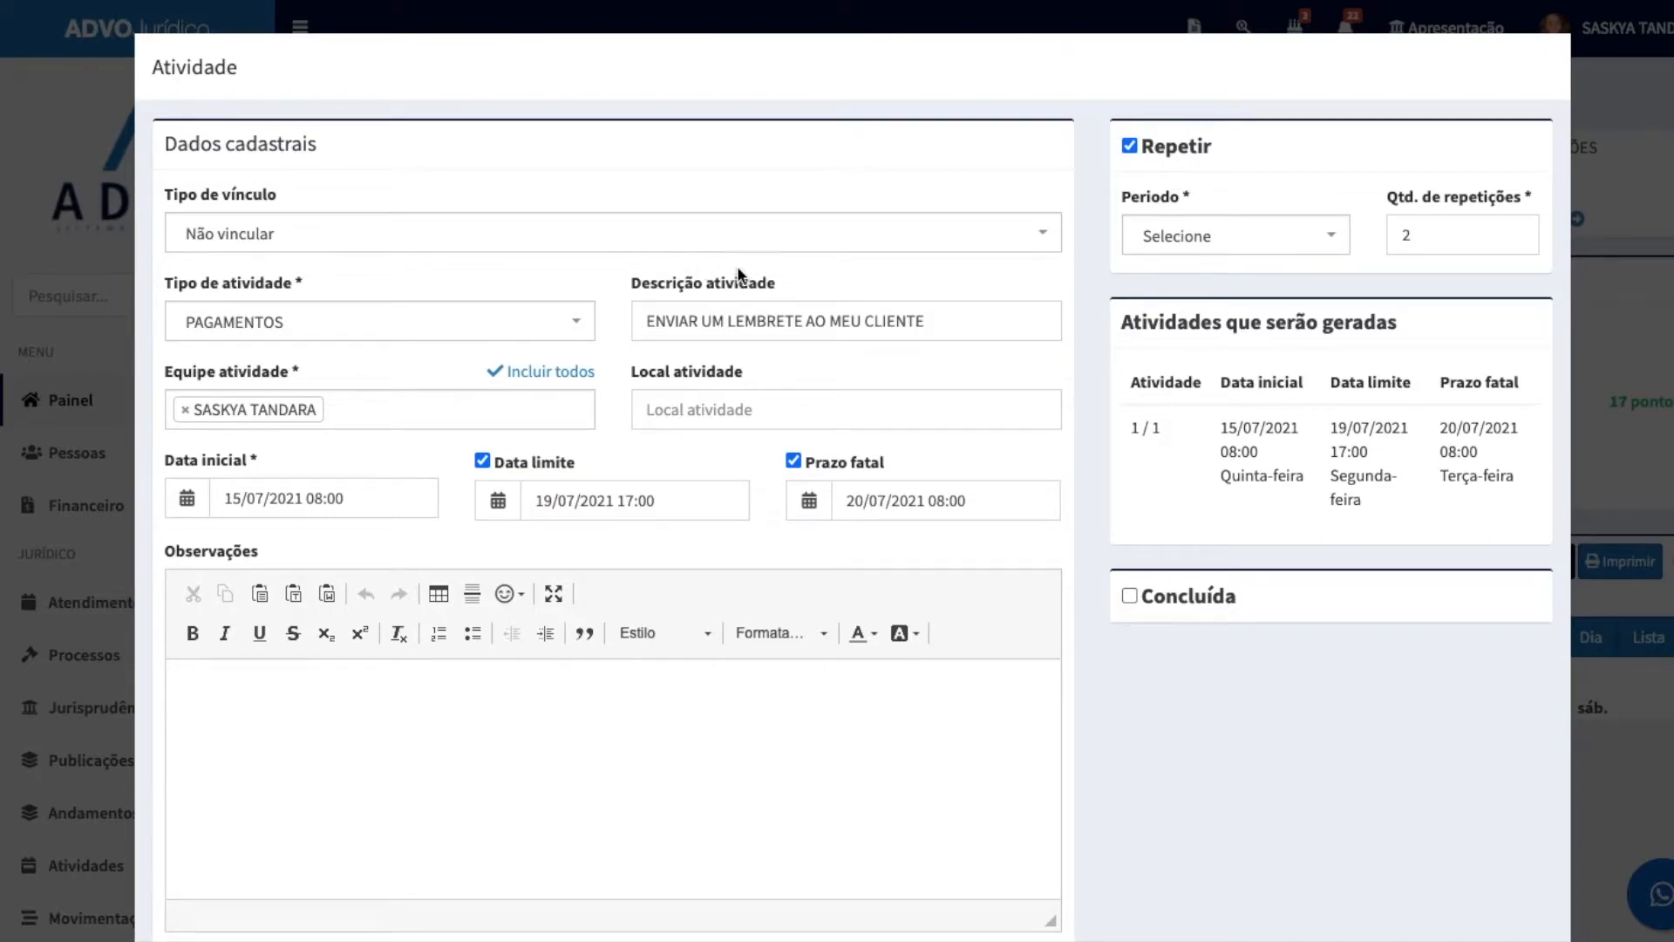
pyautogui.click(1237, 244)
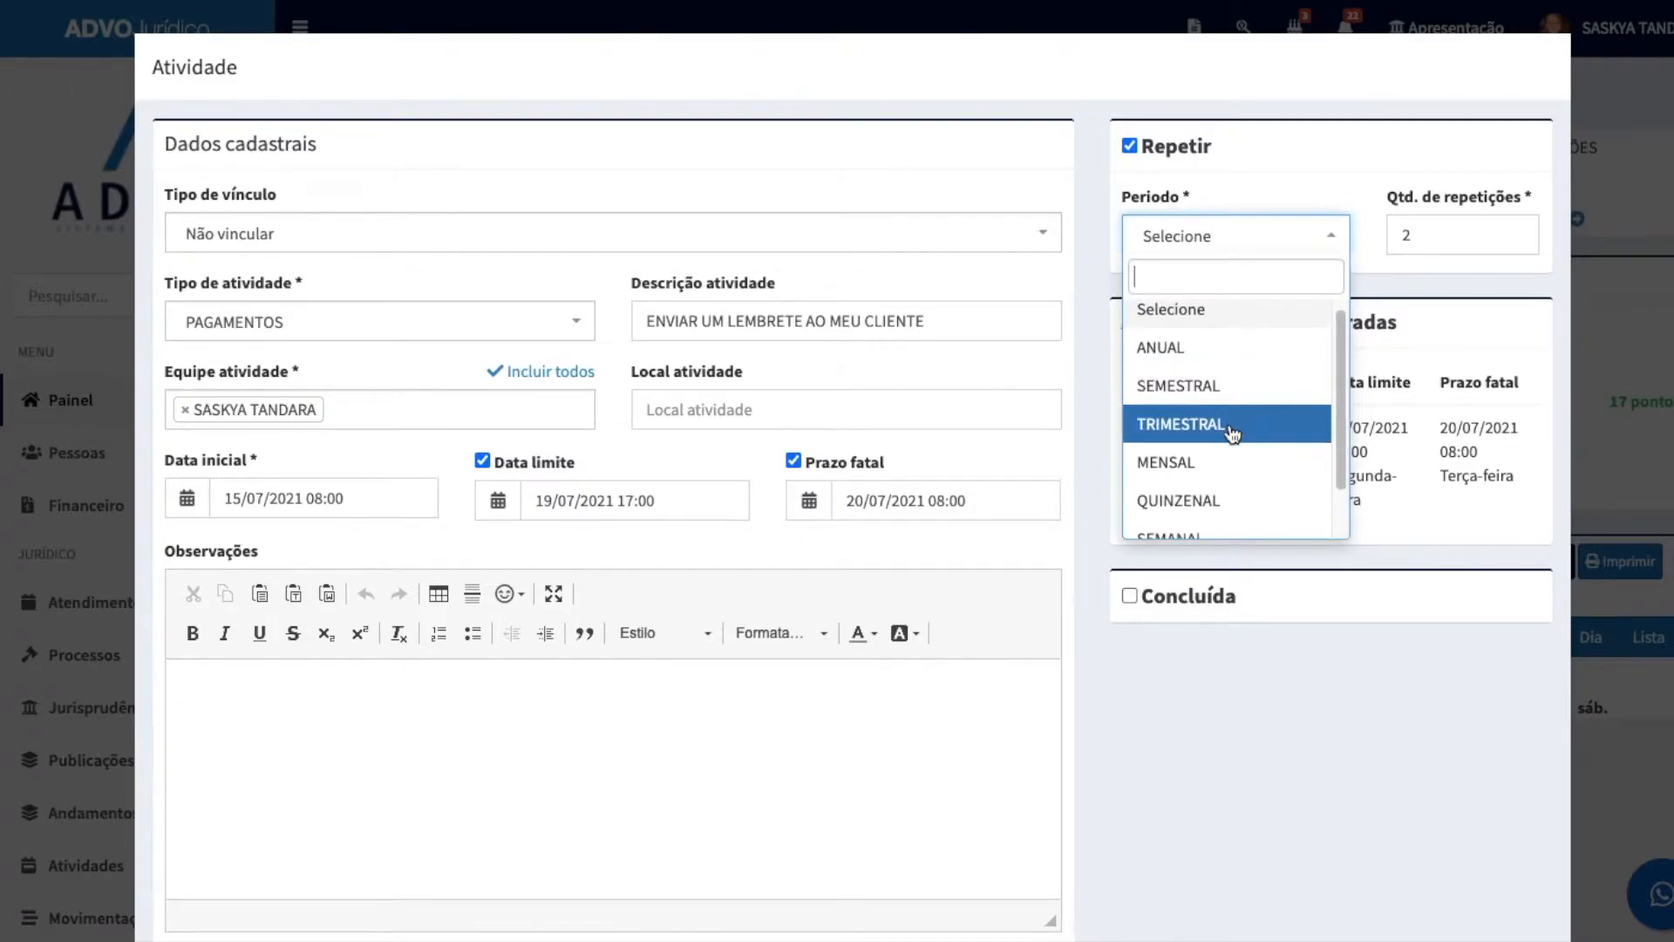
pyautogui.scroll(-2, 1232, 434)
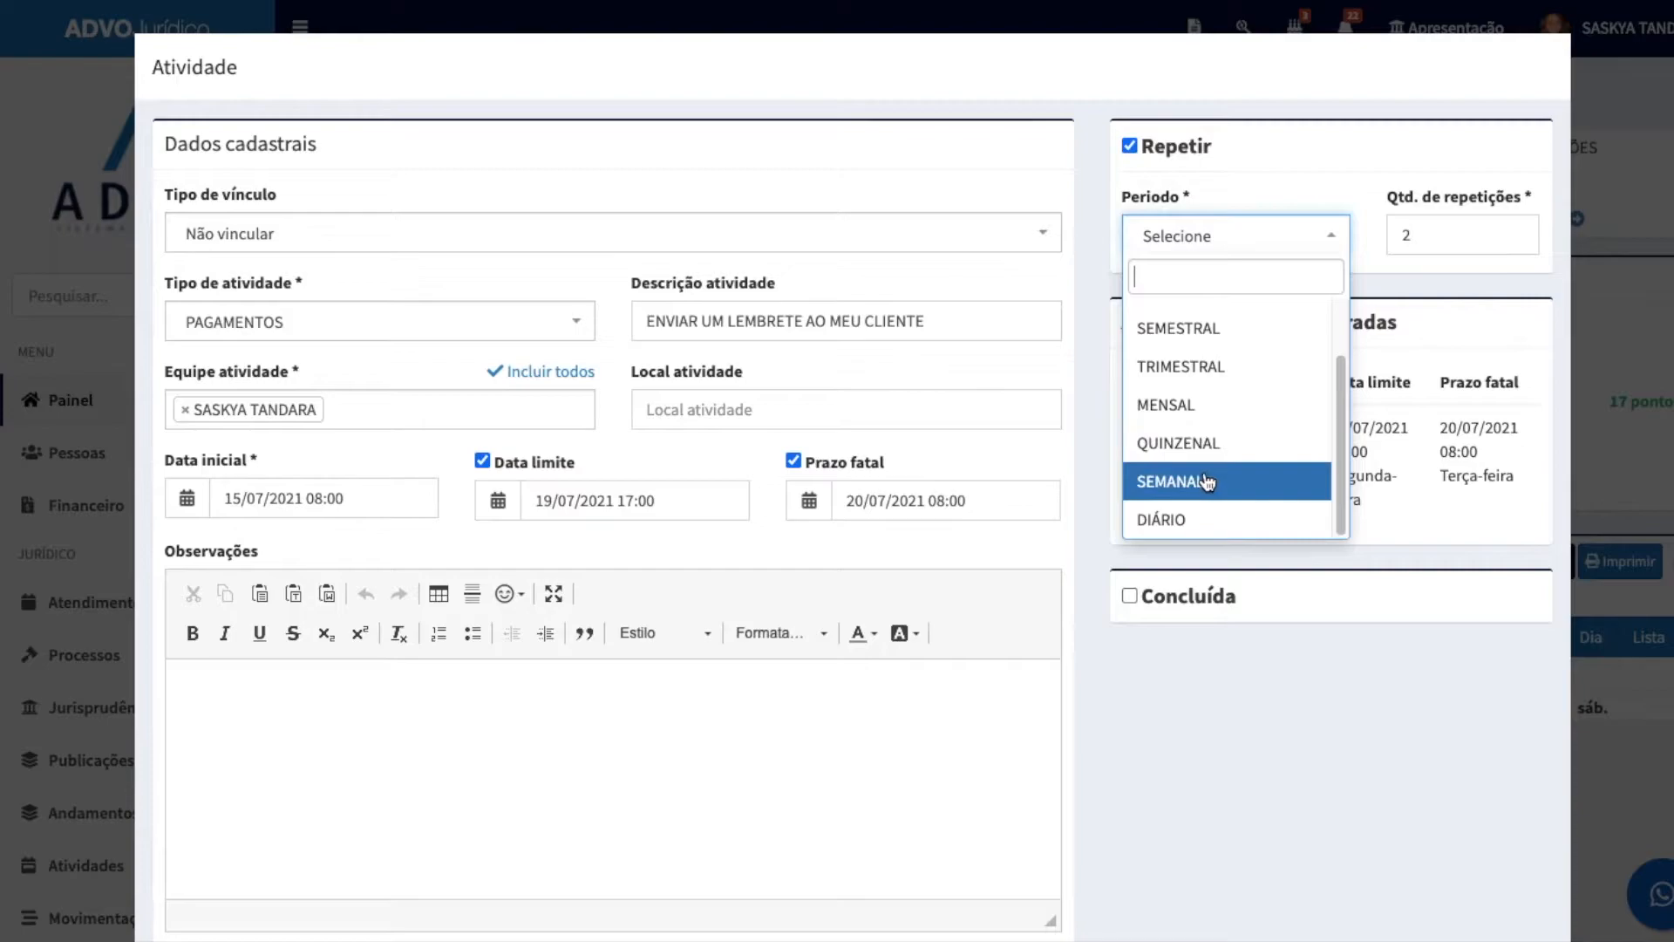
pyautogui.click(1436, 254)
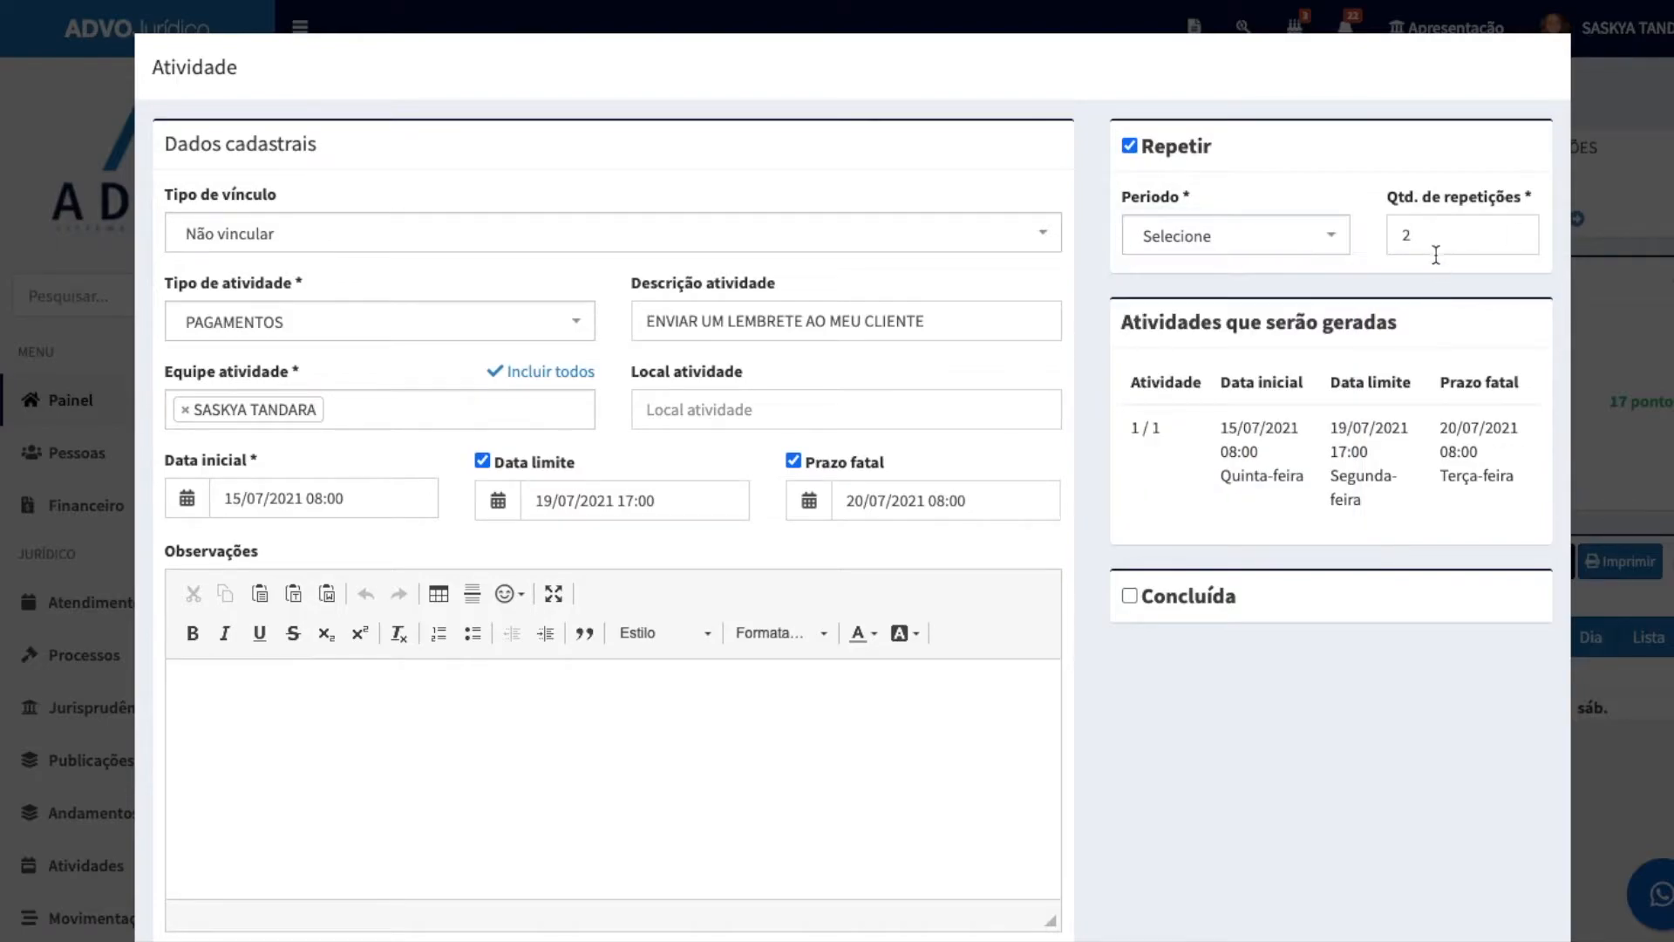
pyautogui.moveTo(1393, 233); pyautogui.dragTo(1437, 243)
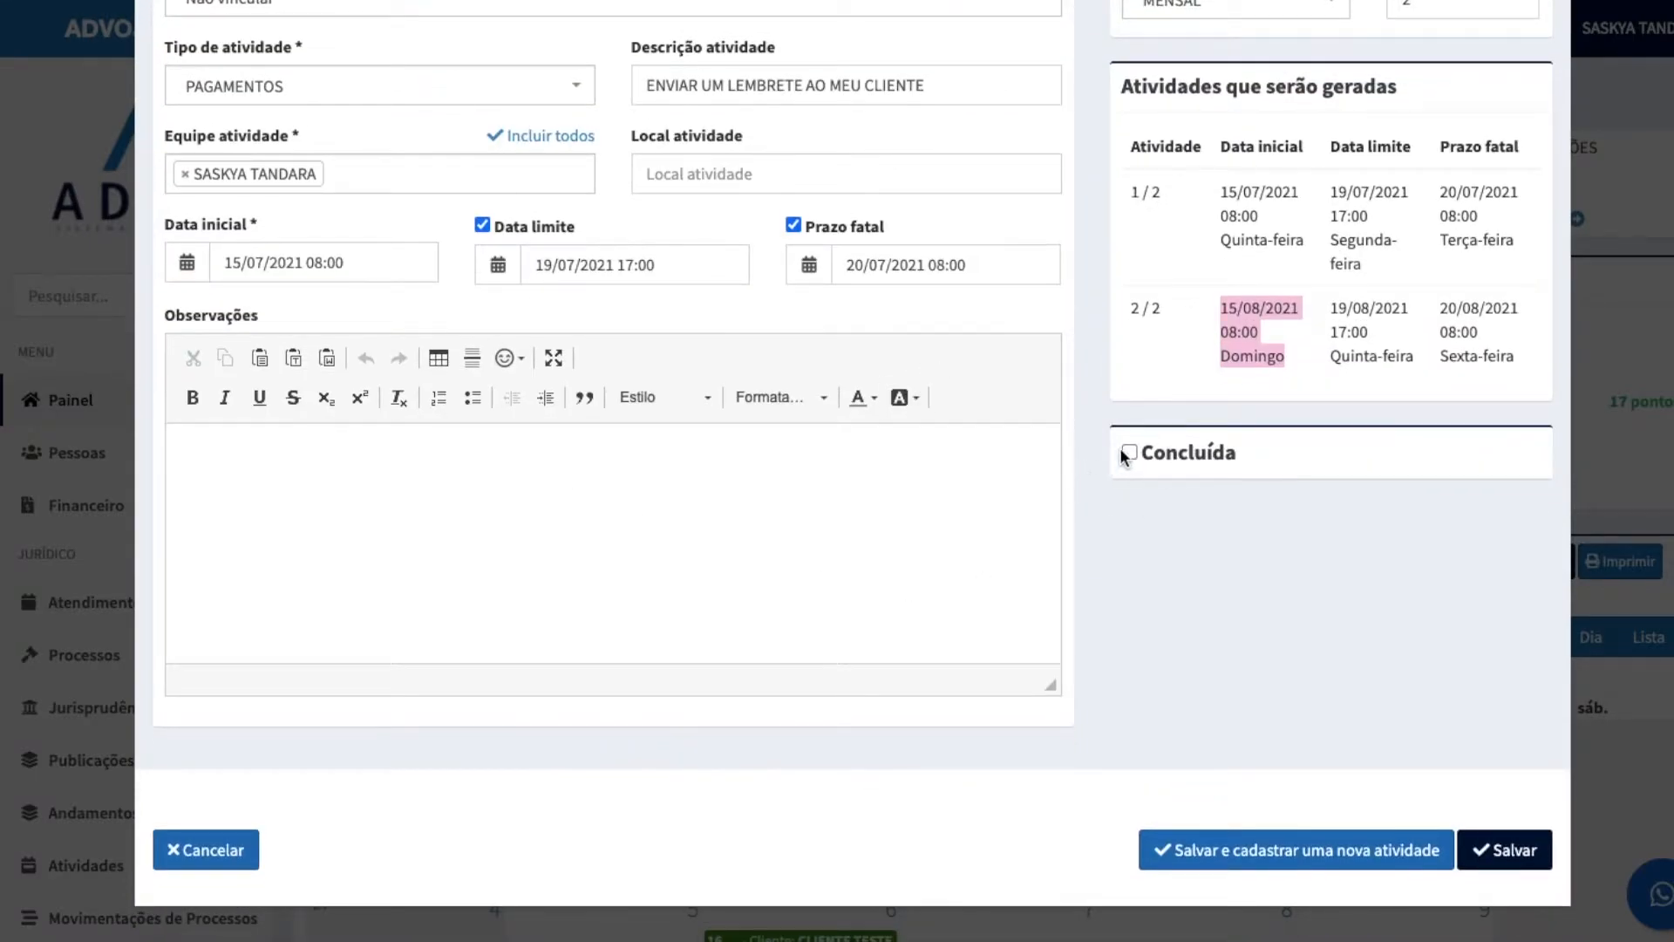
pyautogui.click(1129, 451)
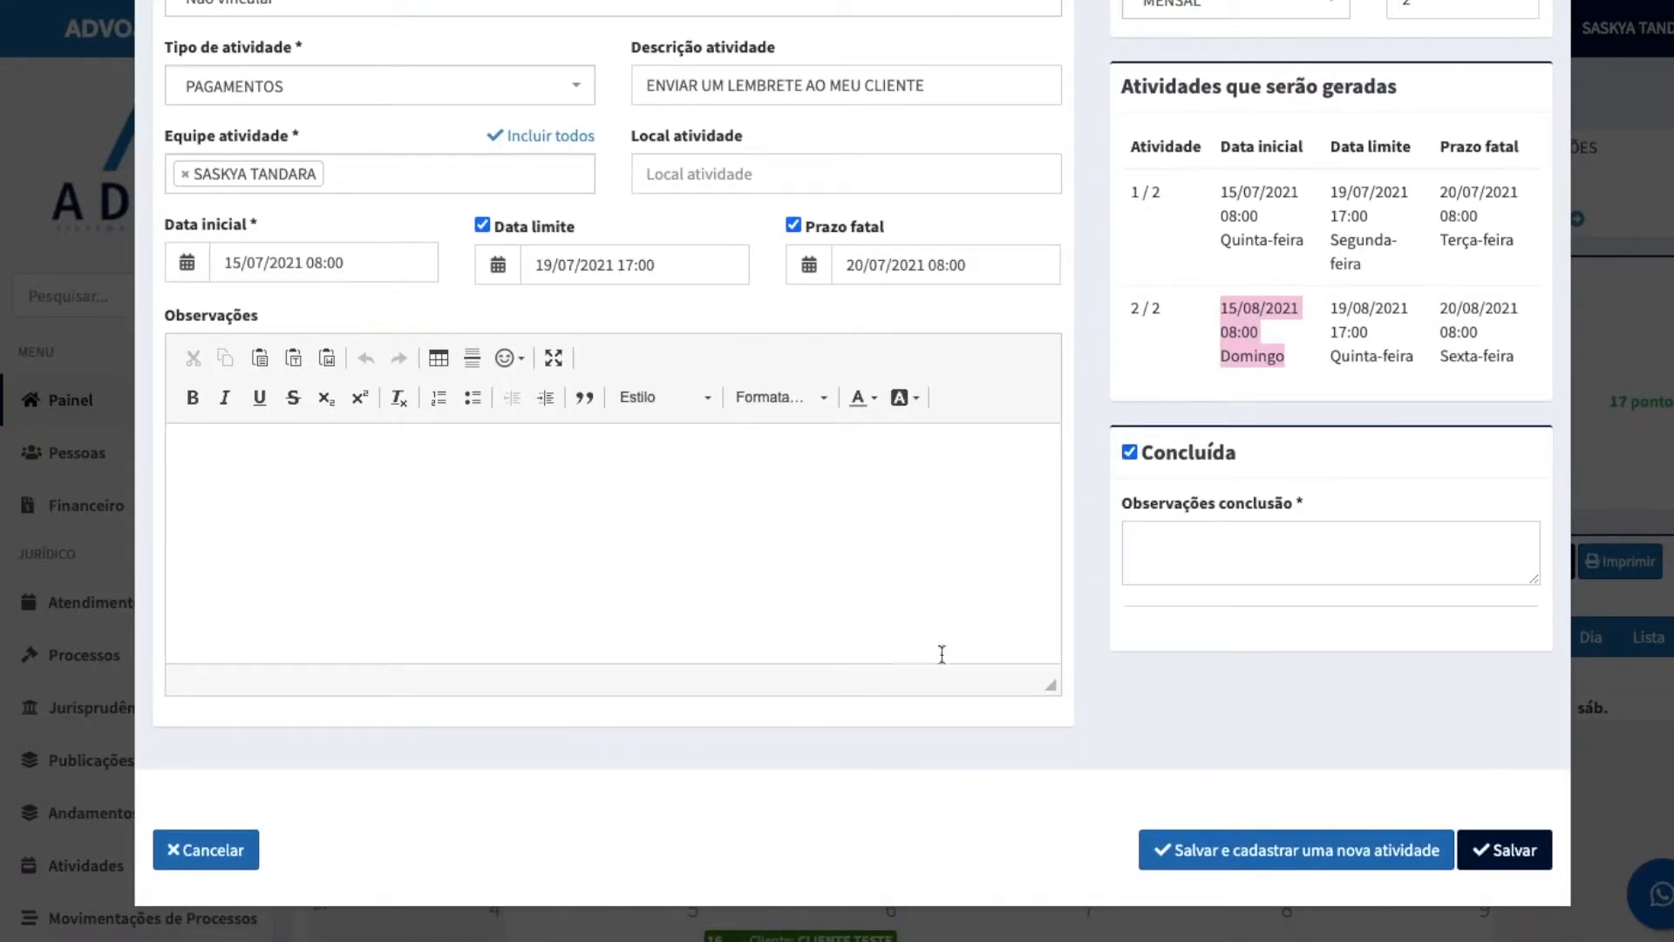
pyautogui.scroll(1, 803, 449)
pyautogui.scroll(3, 802, 449)
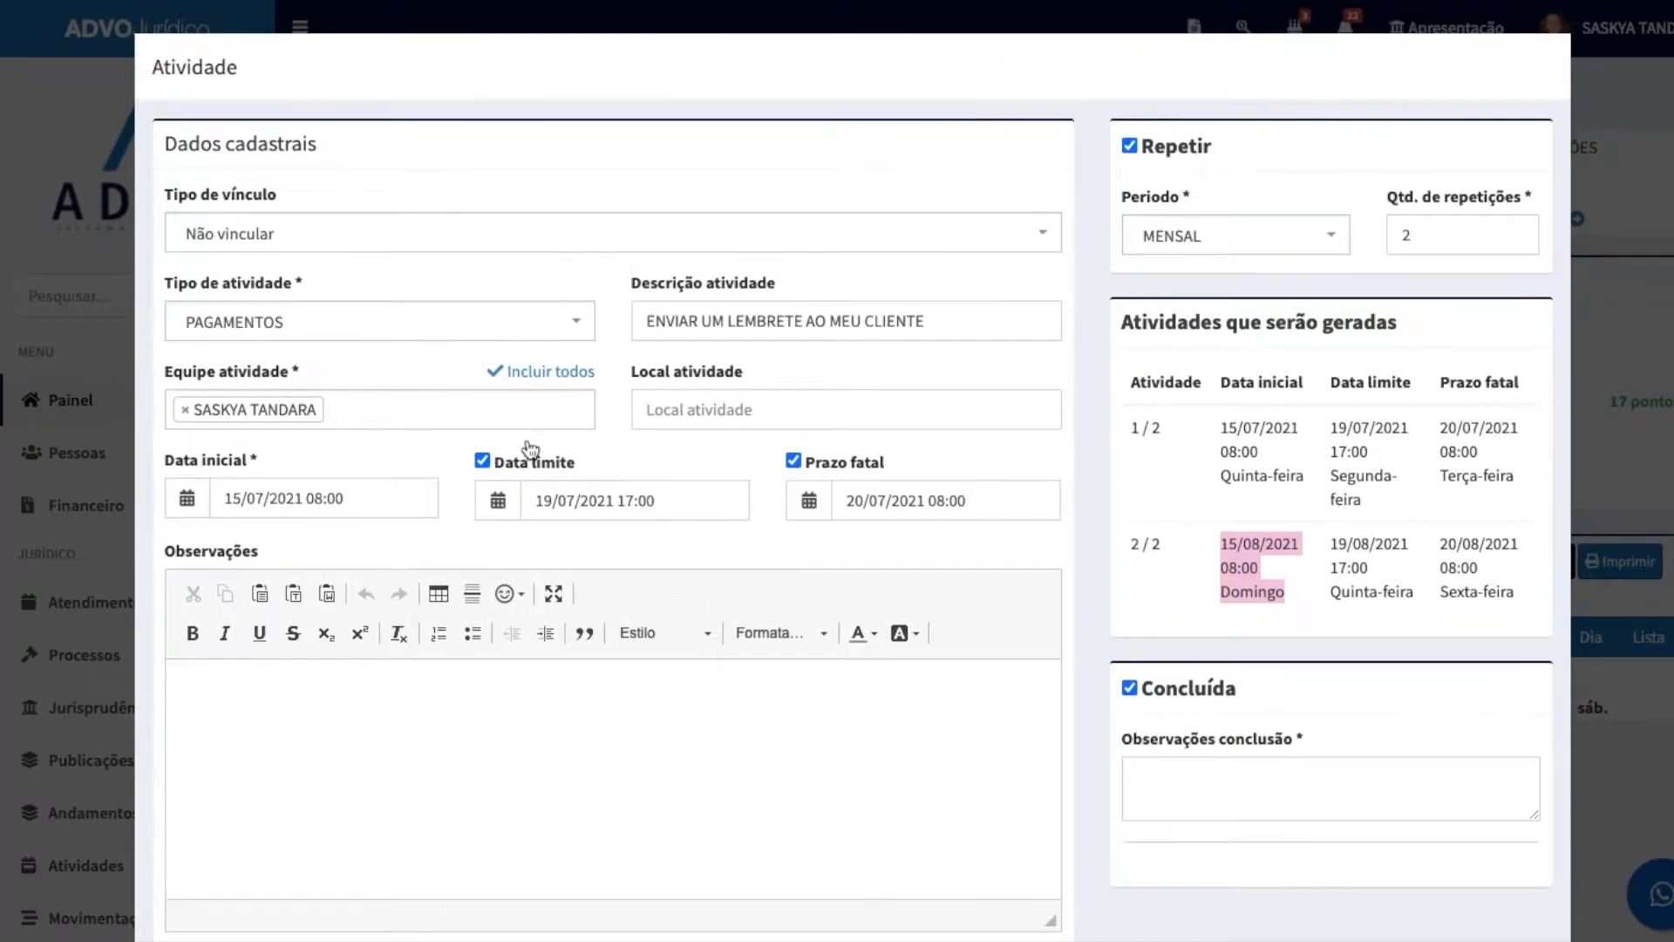
pyautogui.scroll(-3, 1233, 603)
pyautogui.click(1127, 493)
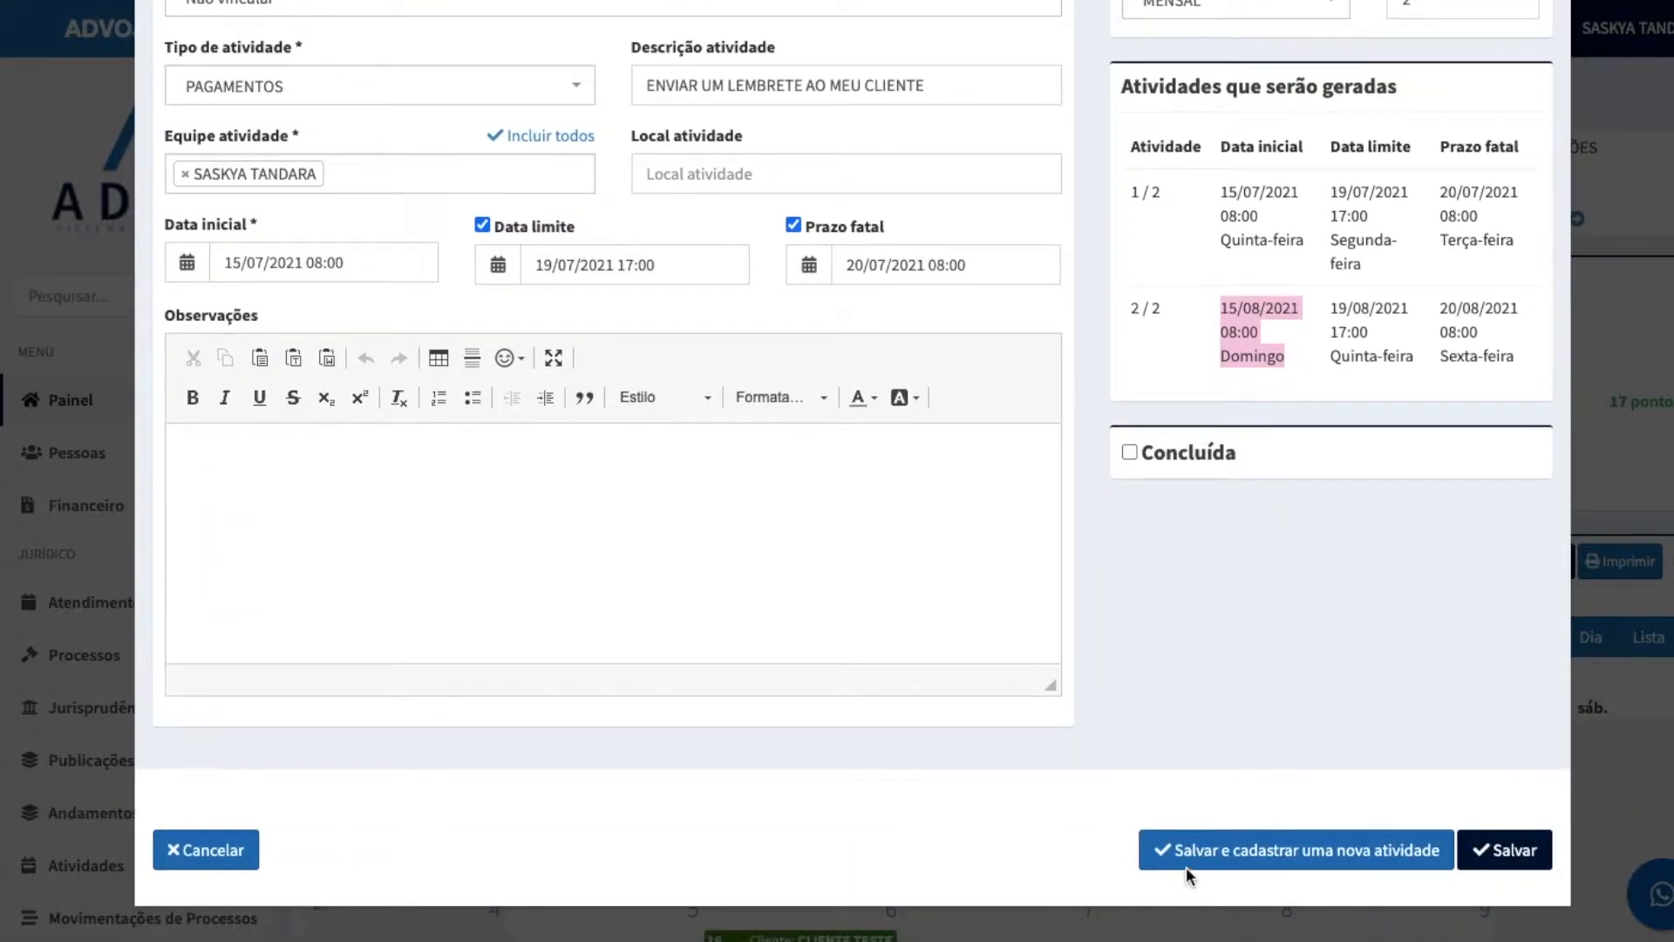
# Step: Save the repeating activity with the proposed deadlines and leave the blank activity form that follows
pyautogui.click(1267, 852)
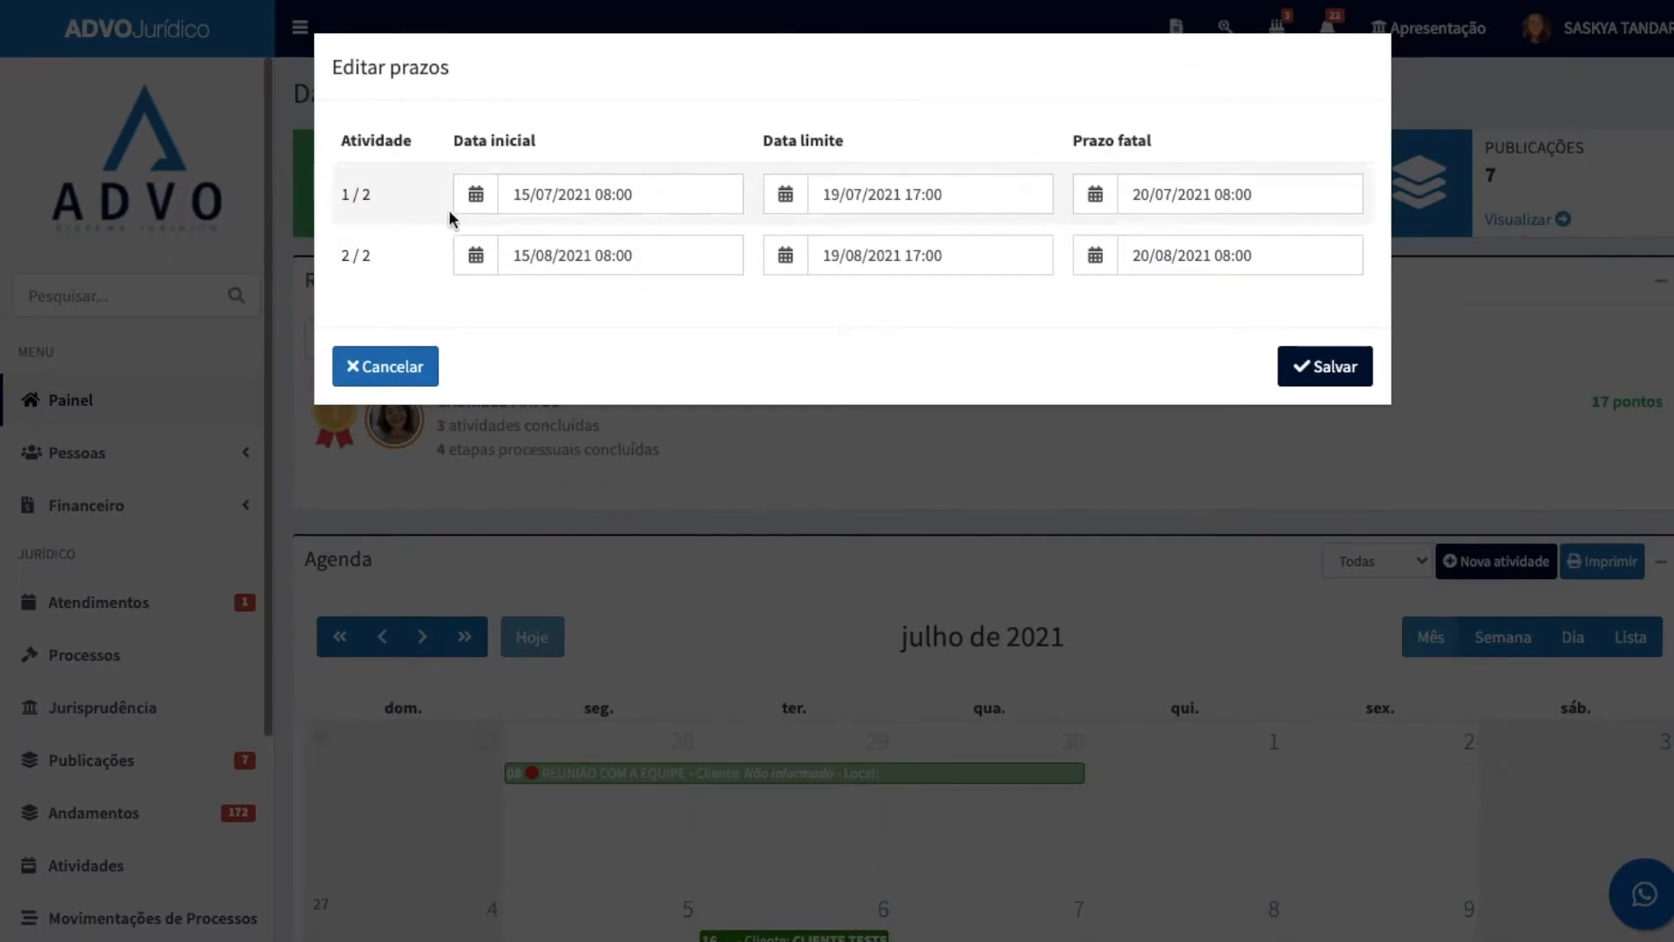
pyautogui.click(1331, 368)
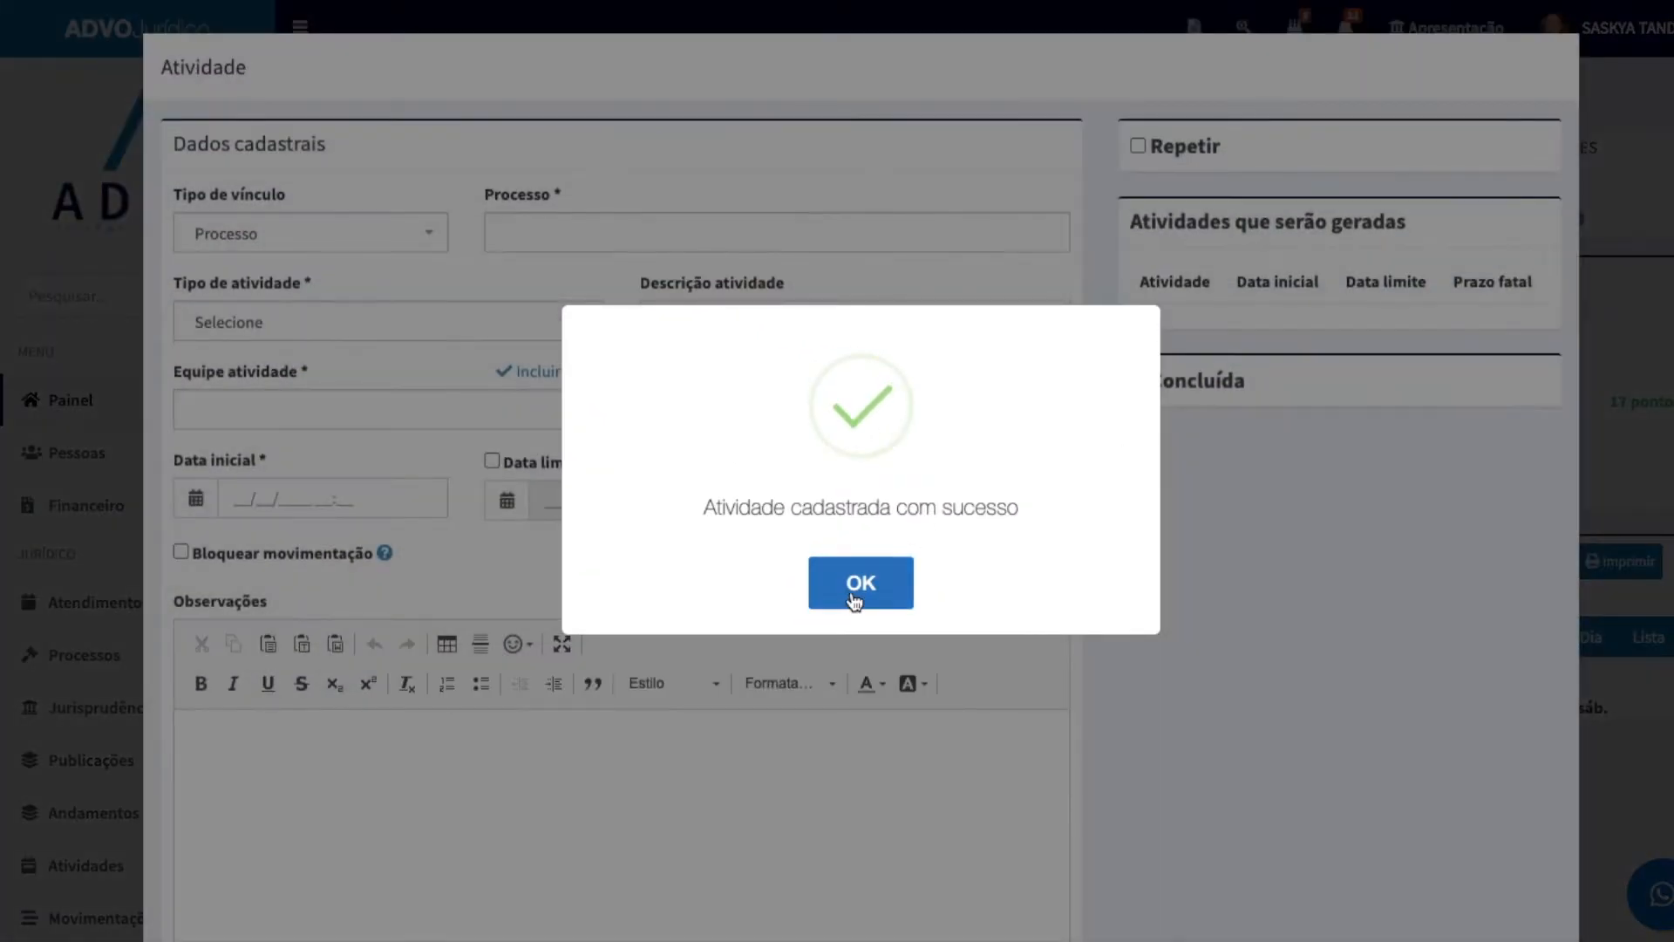
pyautogui.click(872, 580)
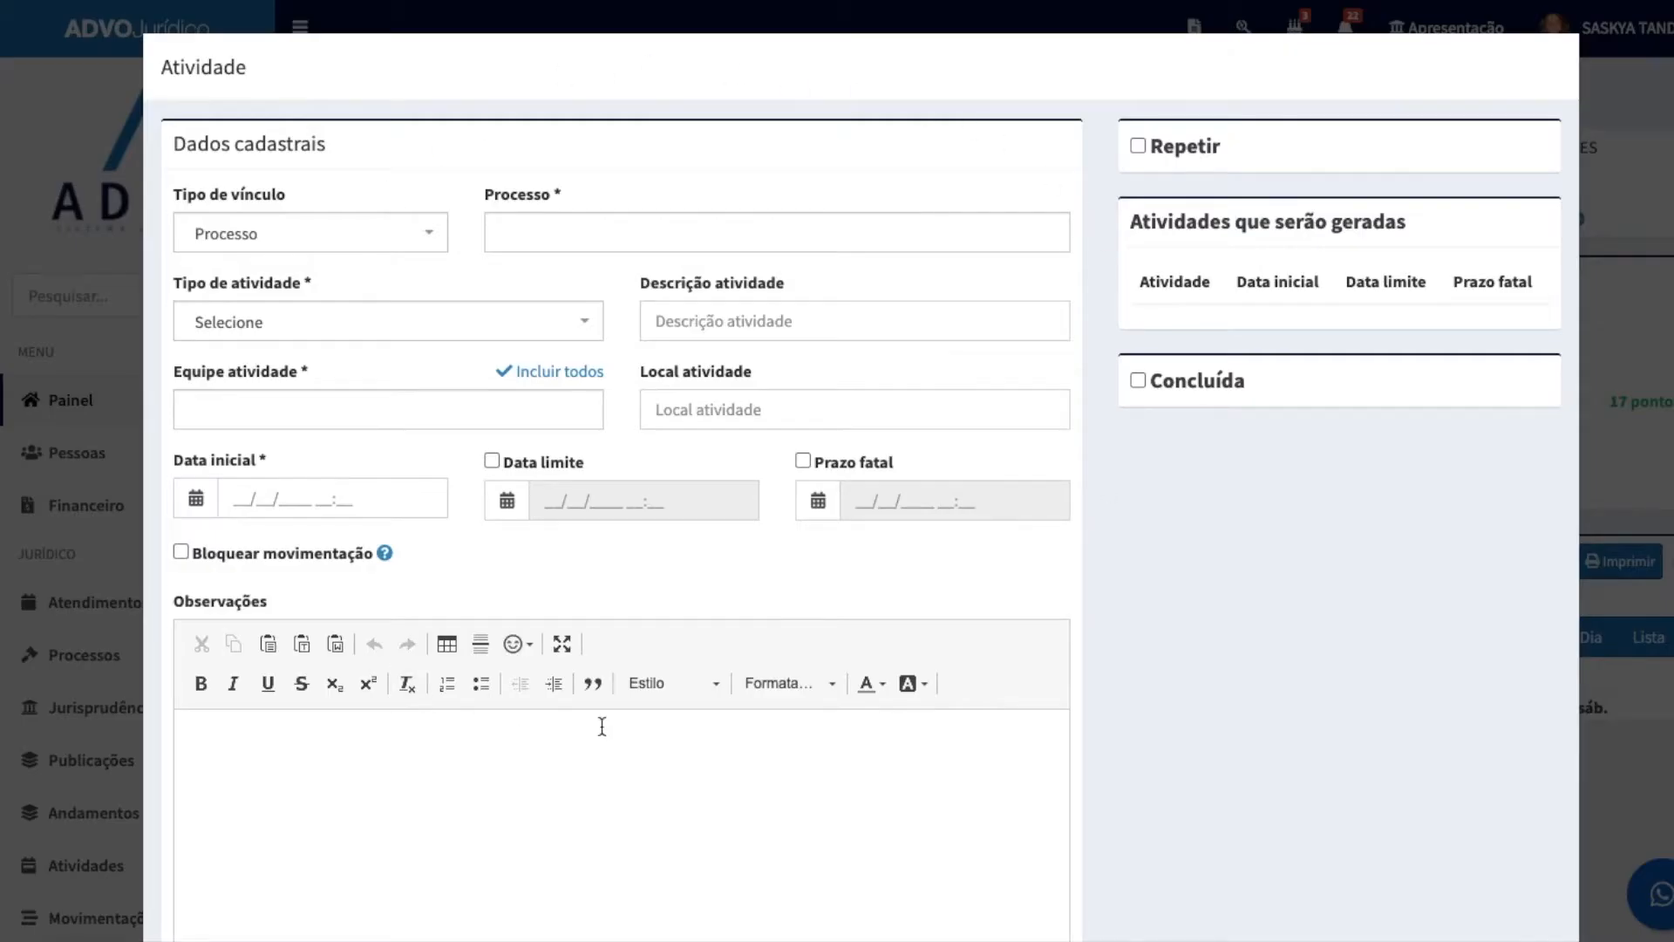
pyautogui.scroll(-3, 942, 696)
pyautogui.scroll(3, 1081, 423)
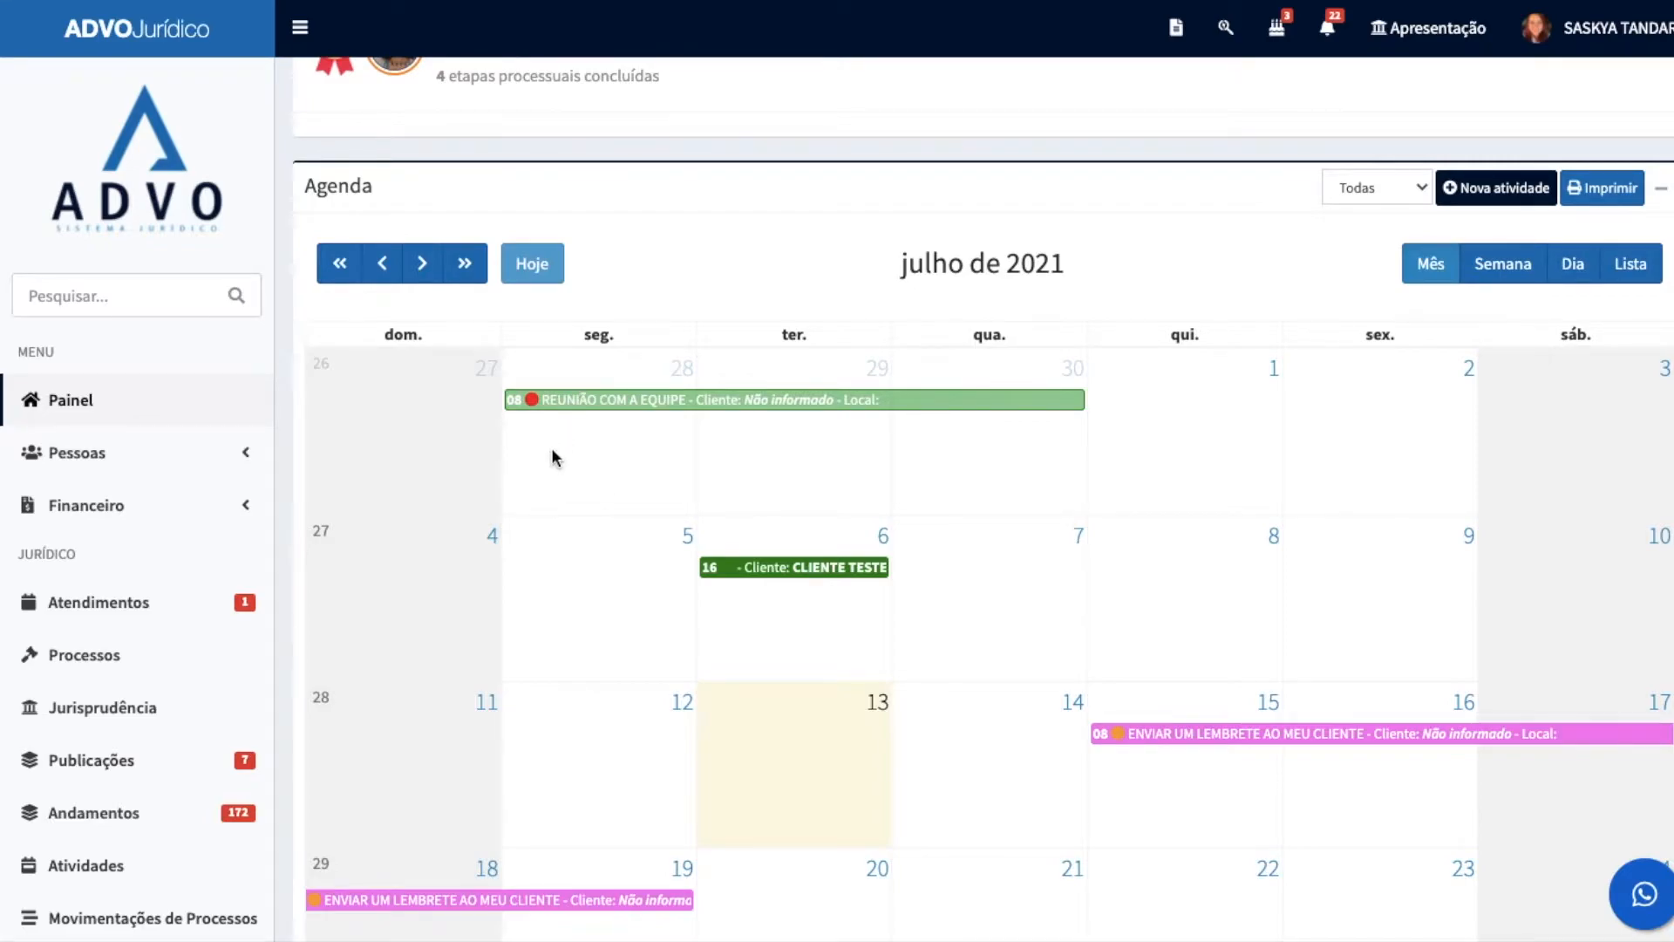
# Step: Examine the details and status of the meeting and payment activities in the July 2021 agenda
pyautogui.scroll(-1, 551, 457)
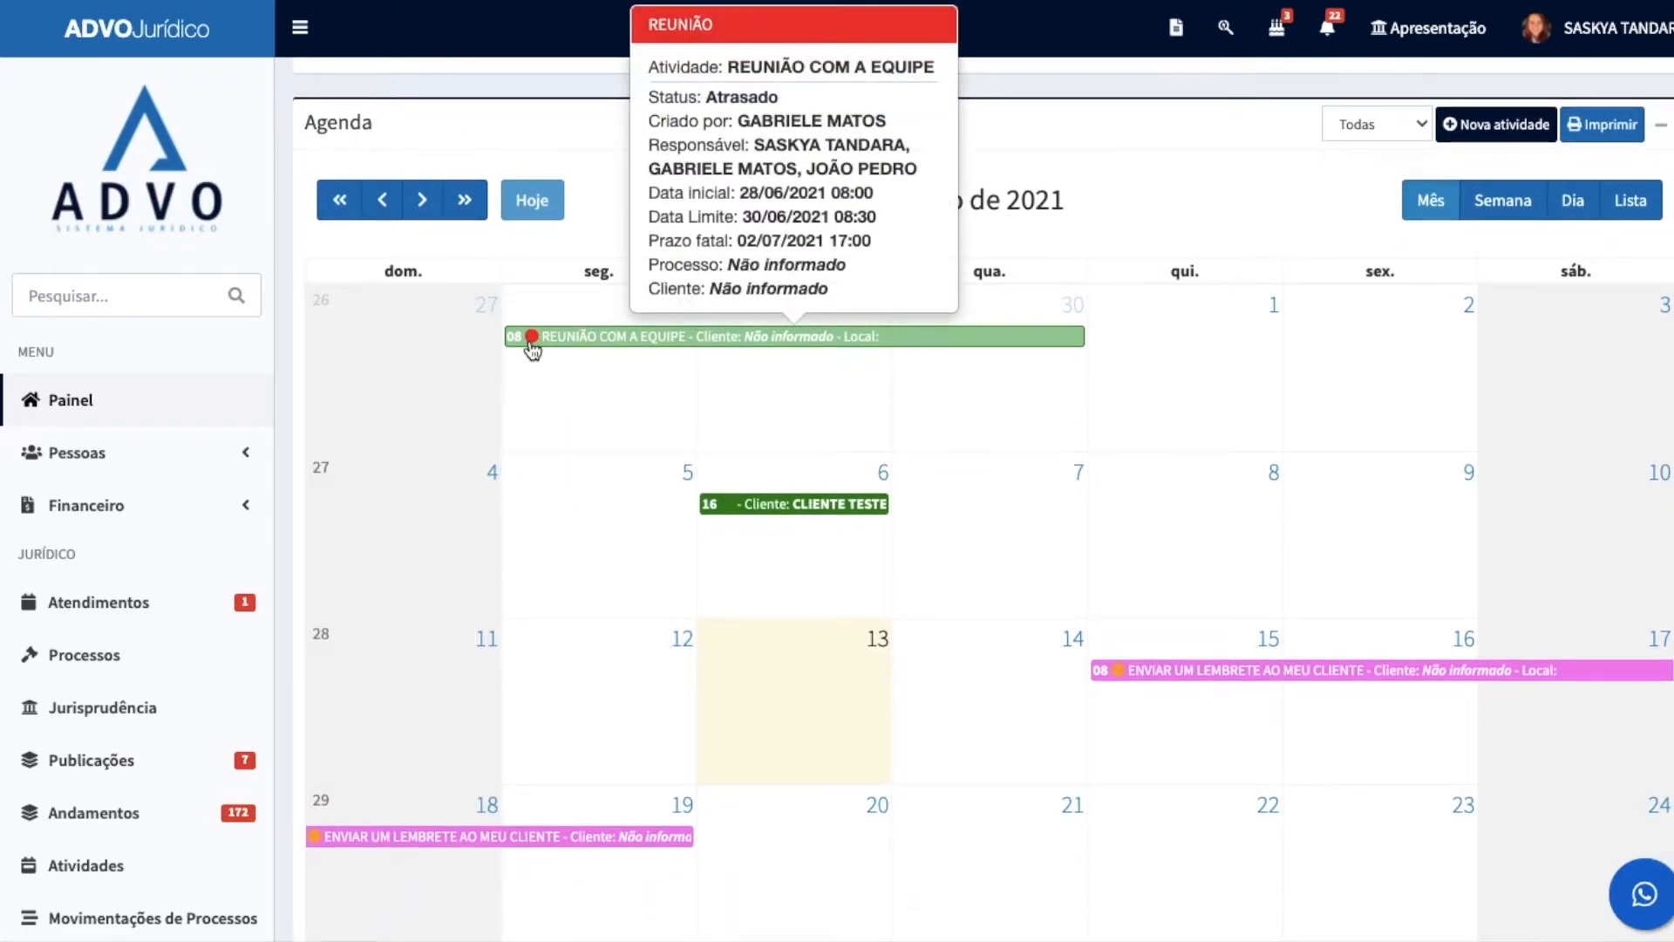
pyautogui.moveTo(731, 509)
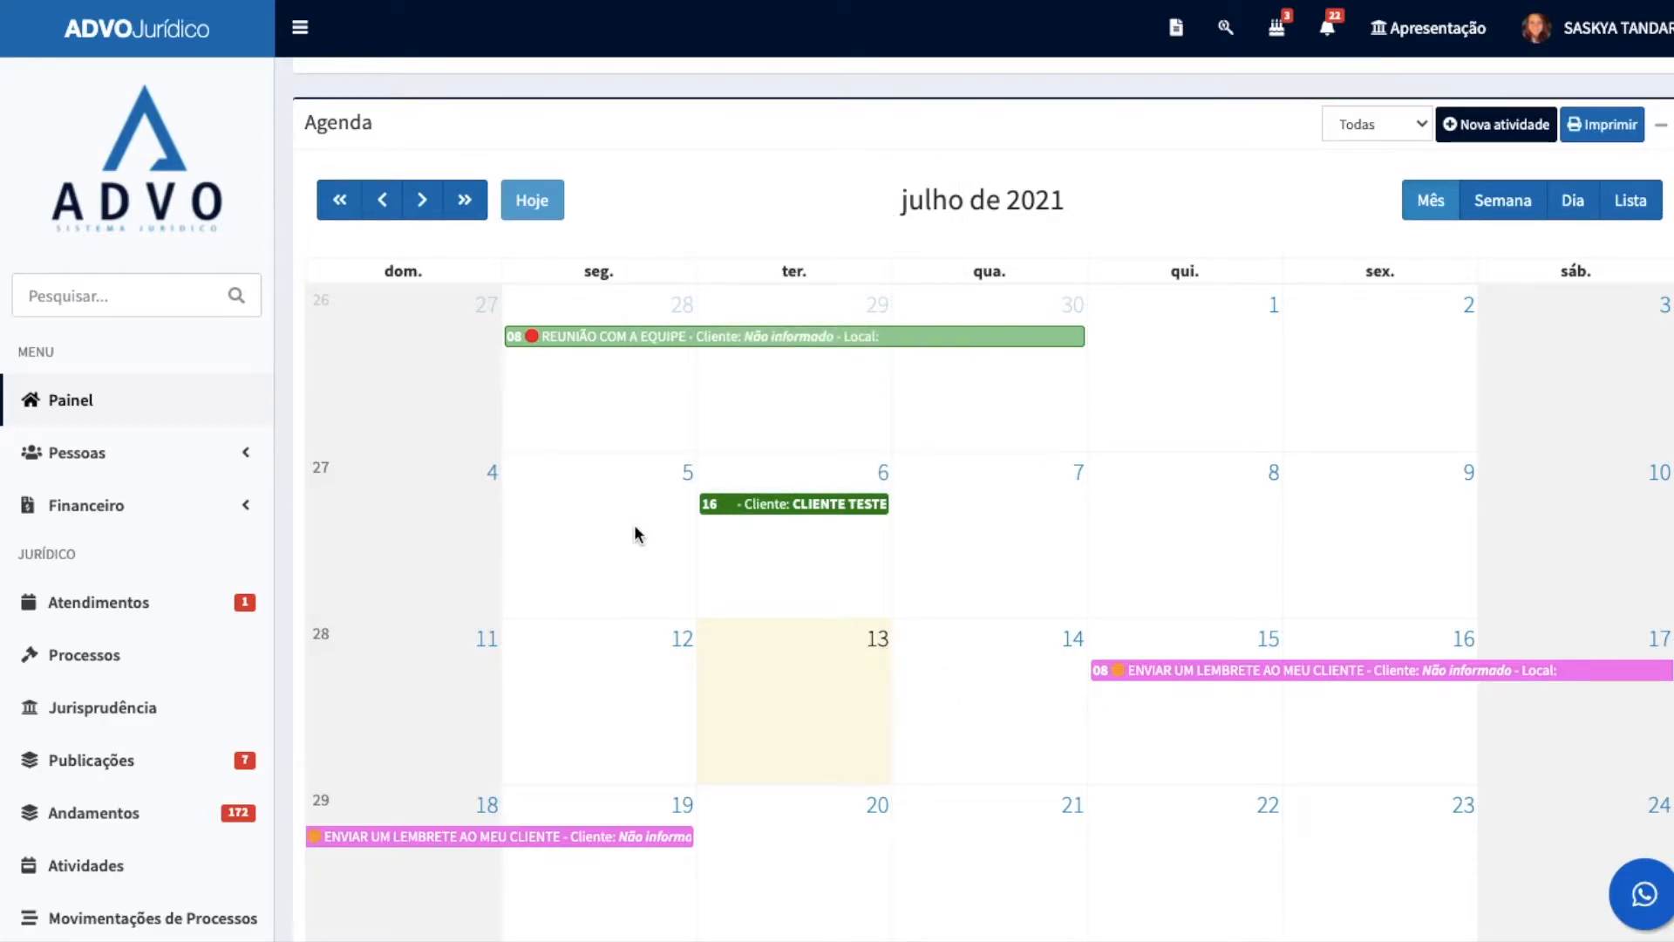
pyautogui.moveTo(541, 340)
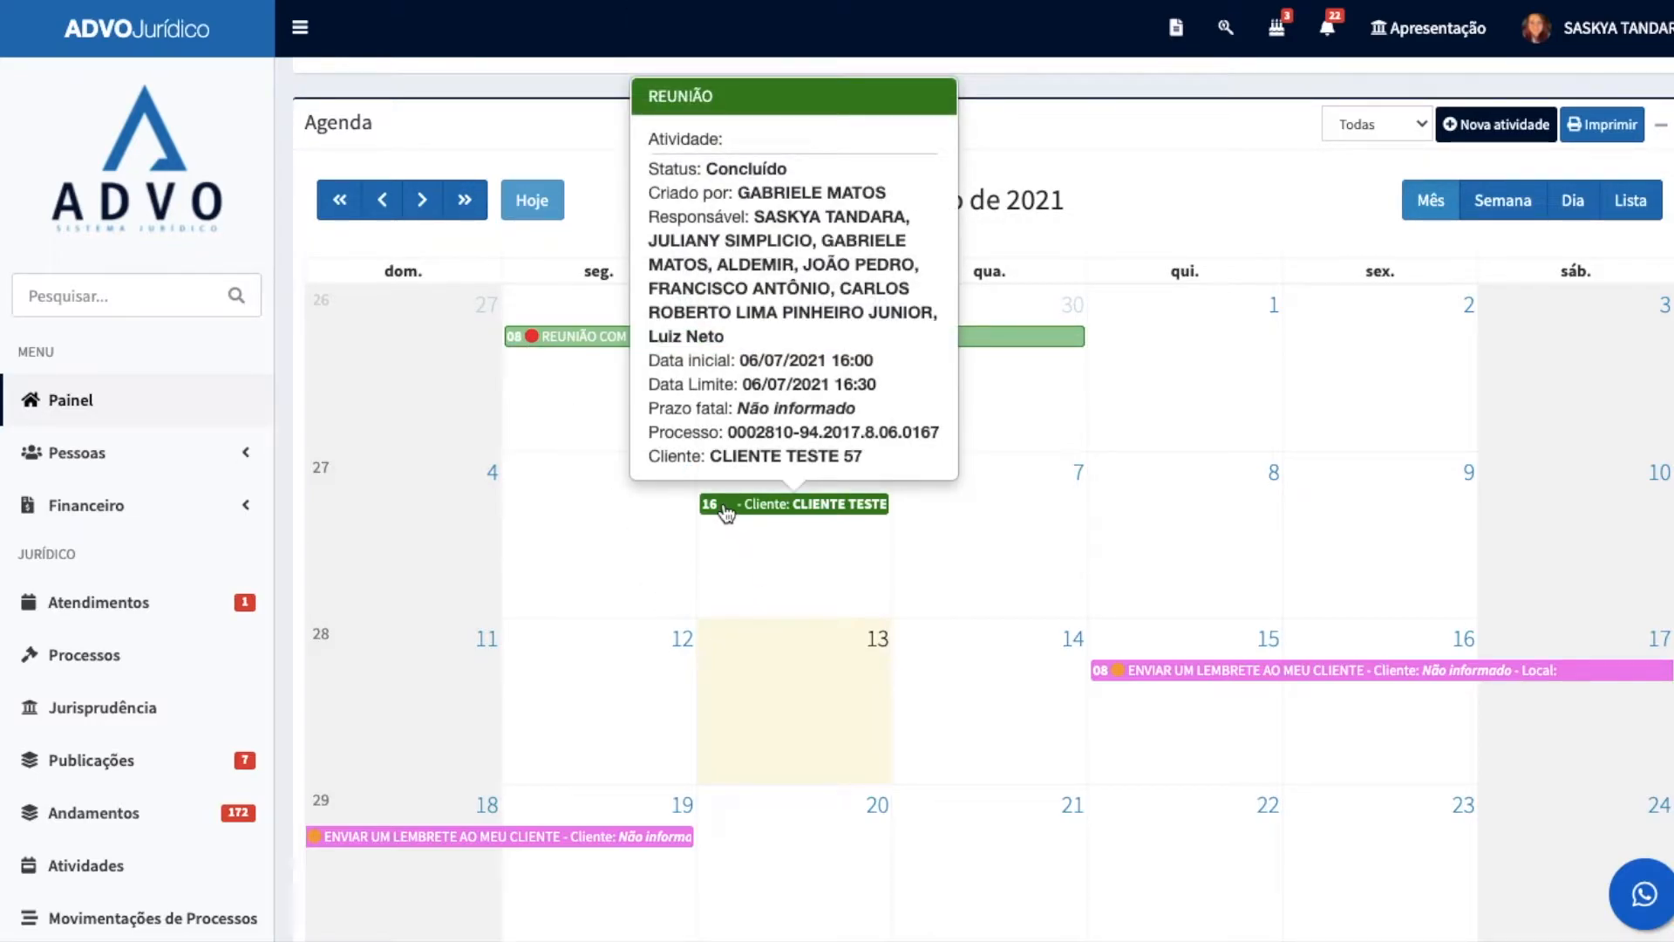
pyautogui.moveTo(1113, 679)
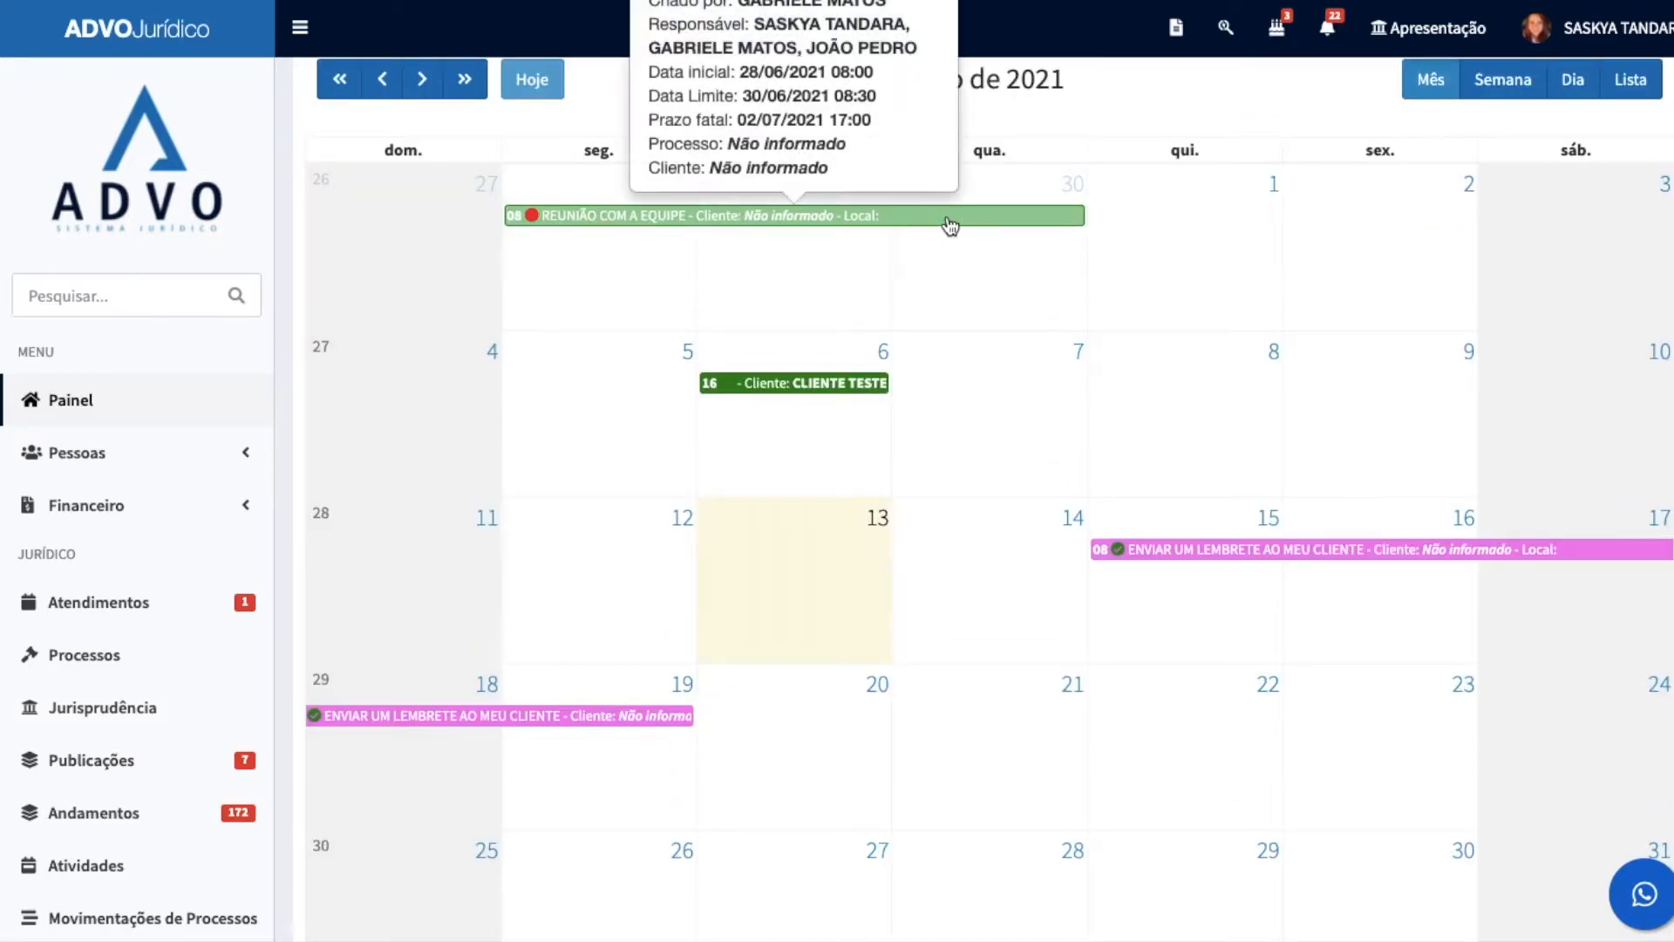
pyautogui.moveTo(820, 396)
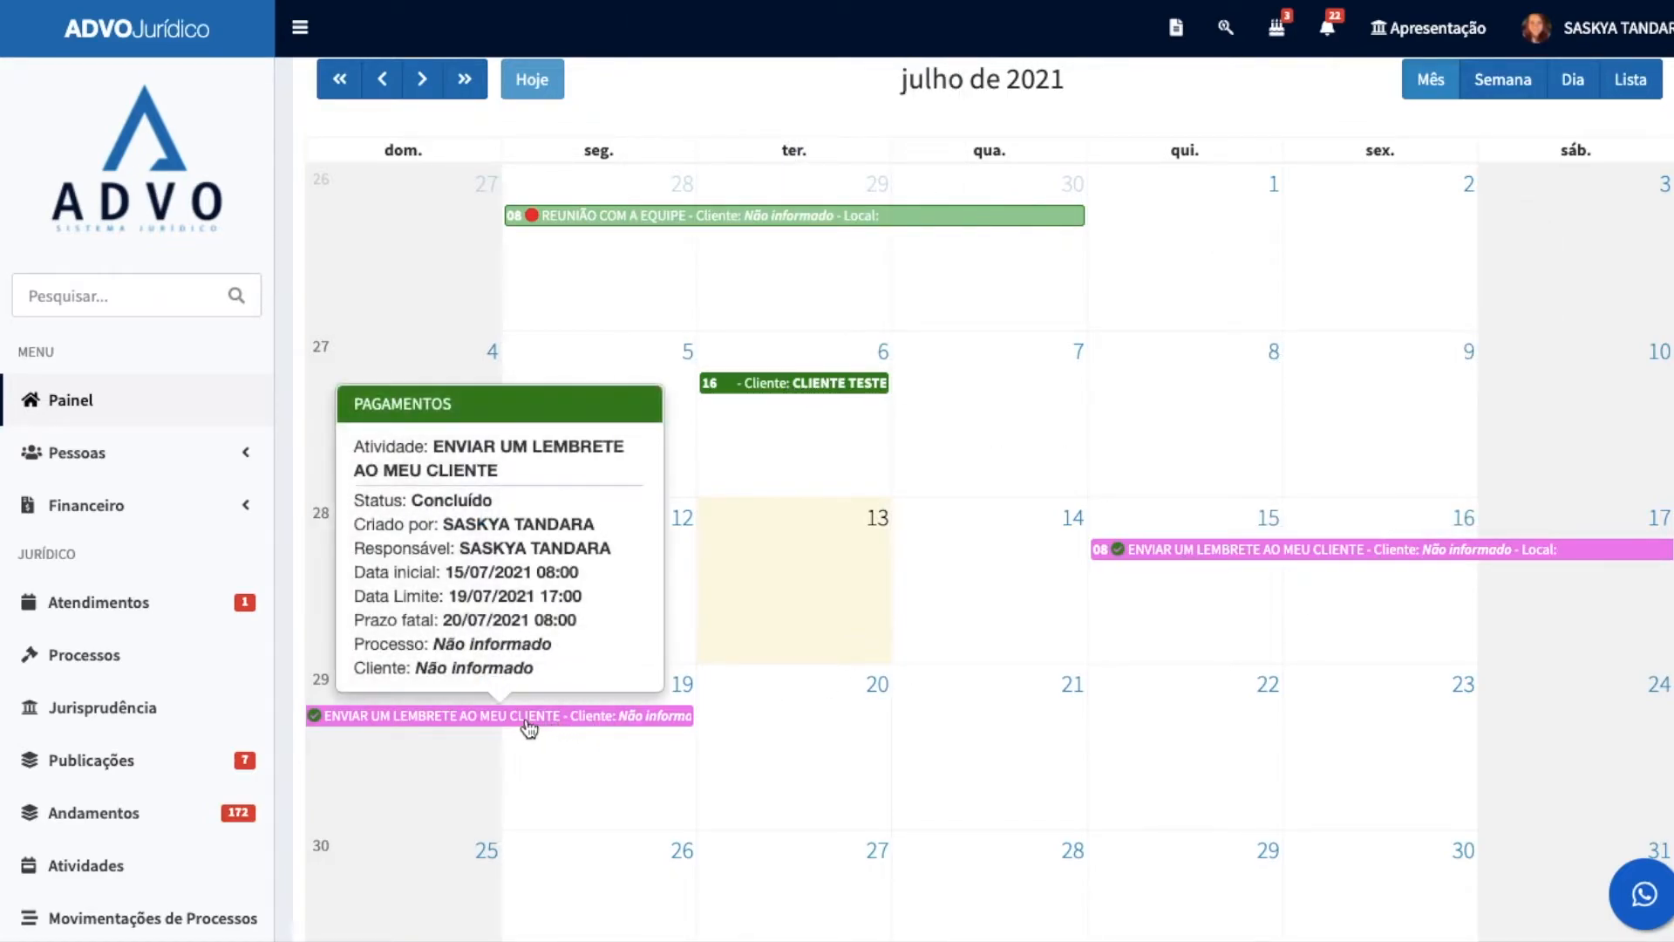
pyautogui.moveTo(829, 215)
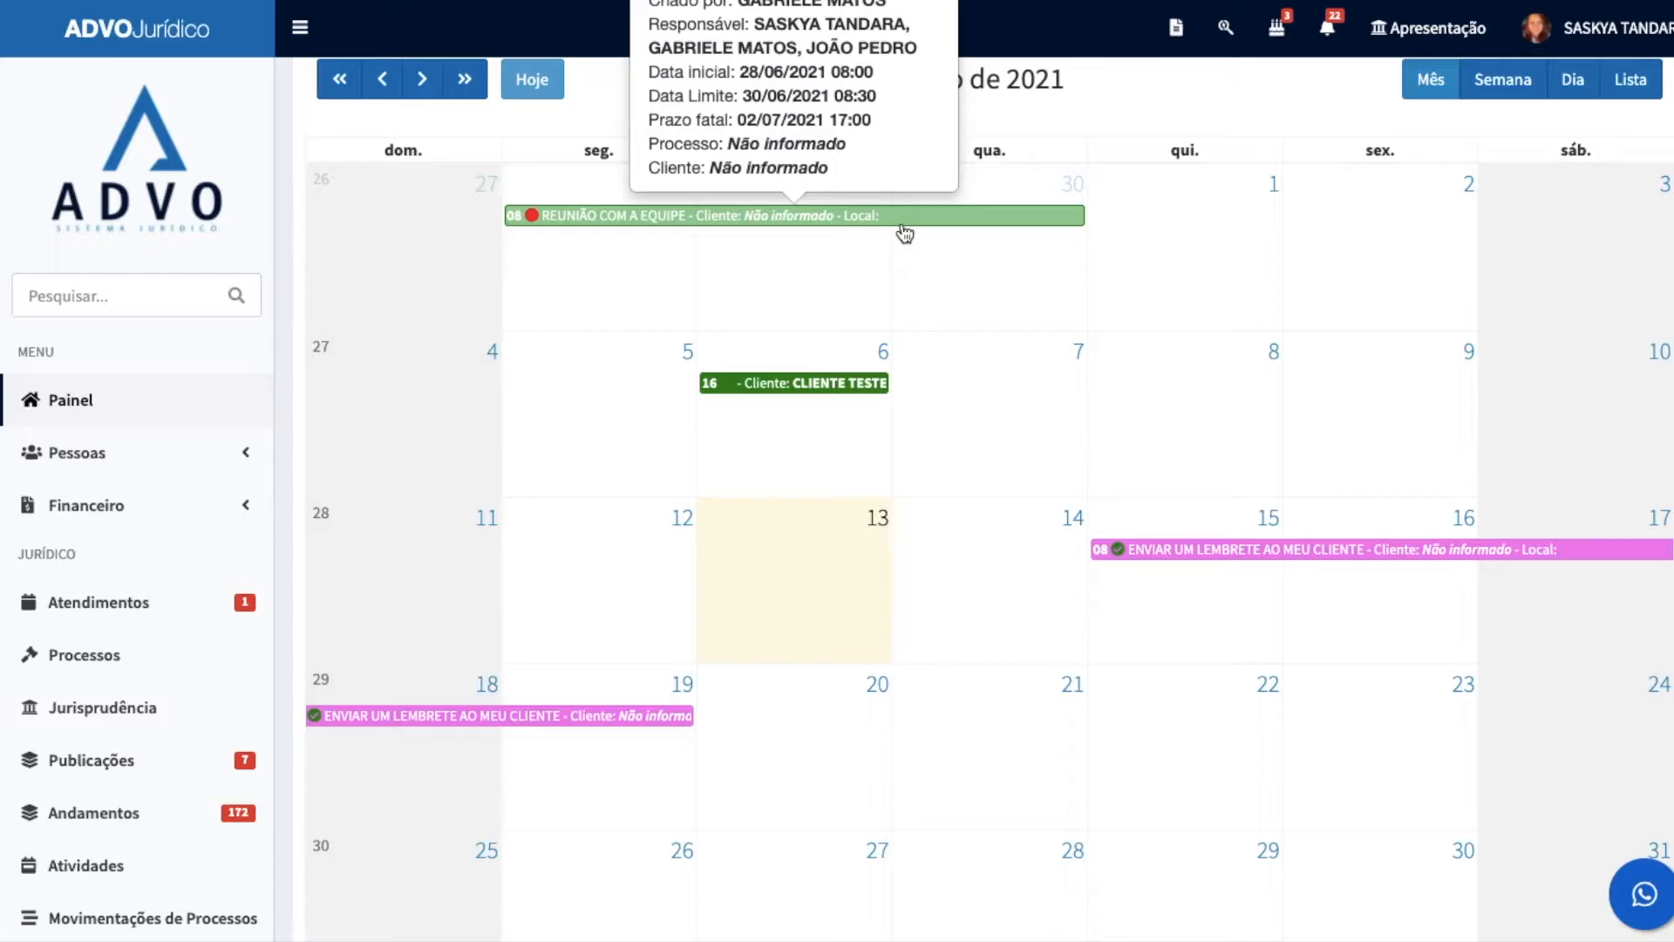
# Step: Review the details of the July client reminder and the 6 July meeting, then return to the top of the agenda
pyautogui.scroll(1, 905, 234)
pyautogui.moveTo(1171, 582)
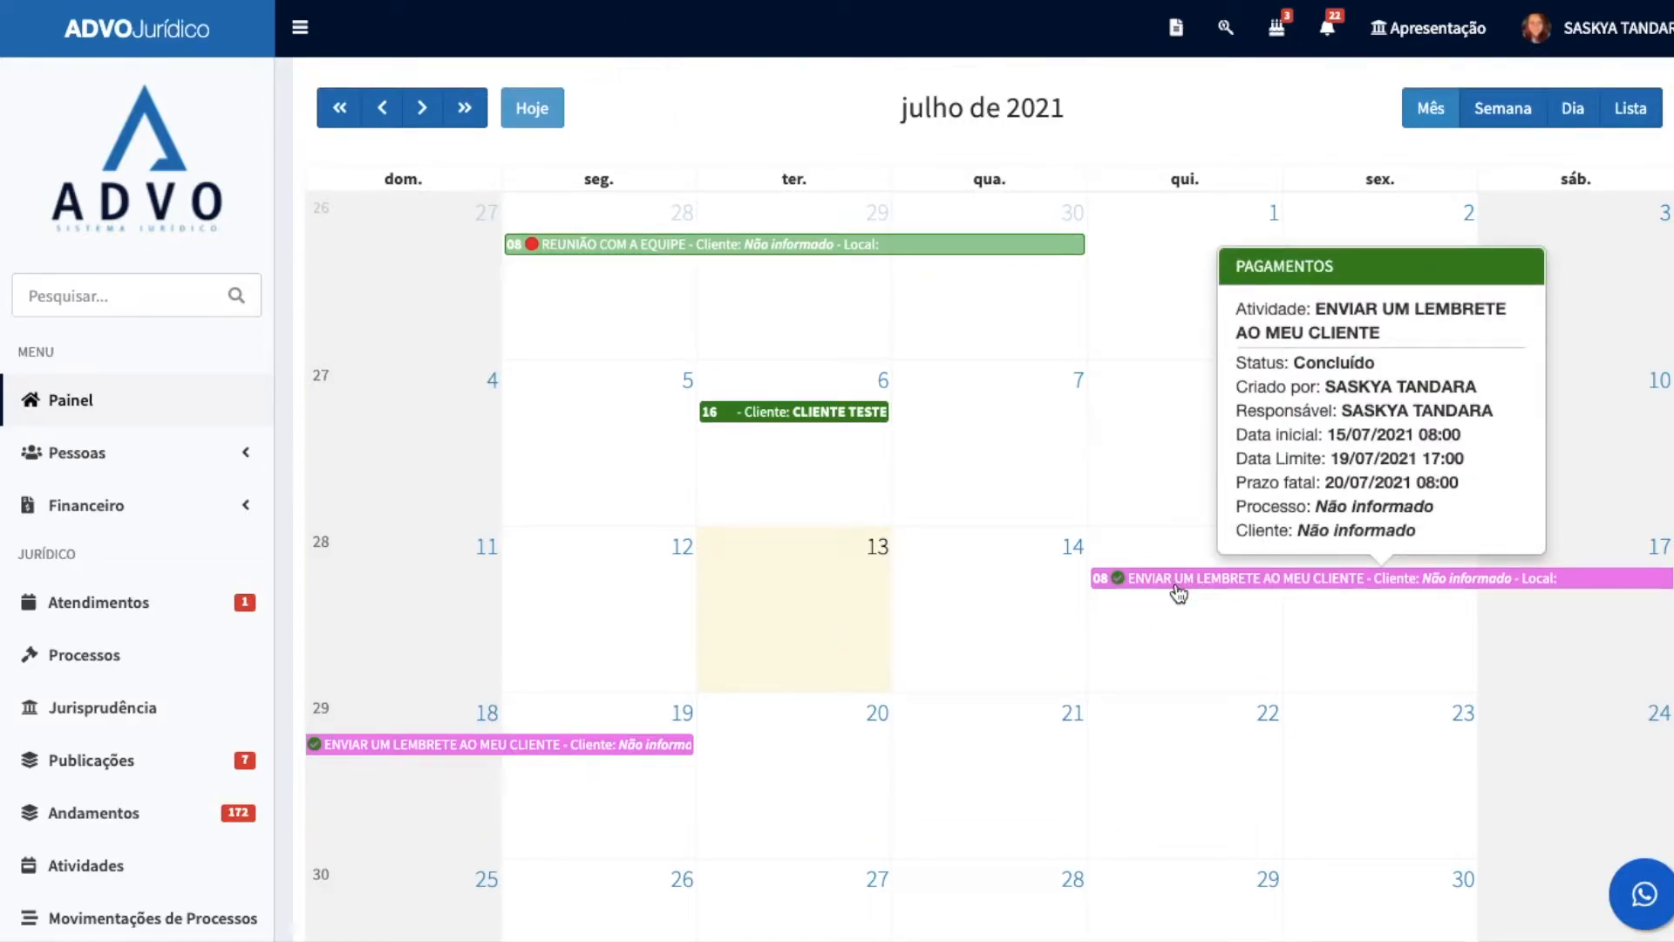
pyautogui.scroll(2, 1178, 584)
pyautogui.moveTo(761, 488)
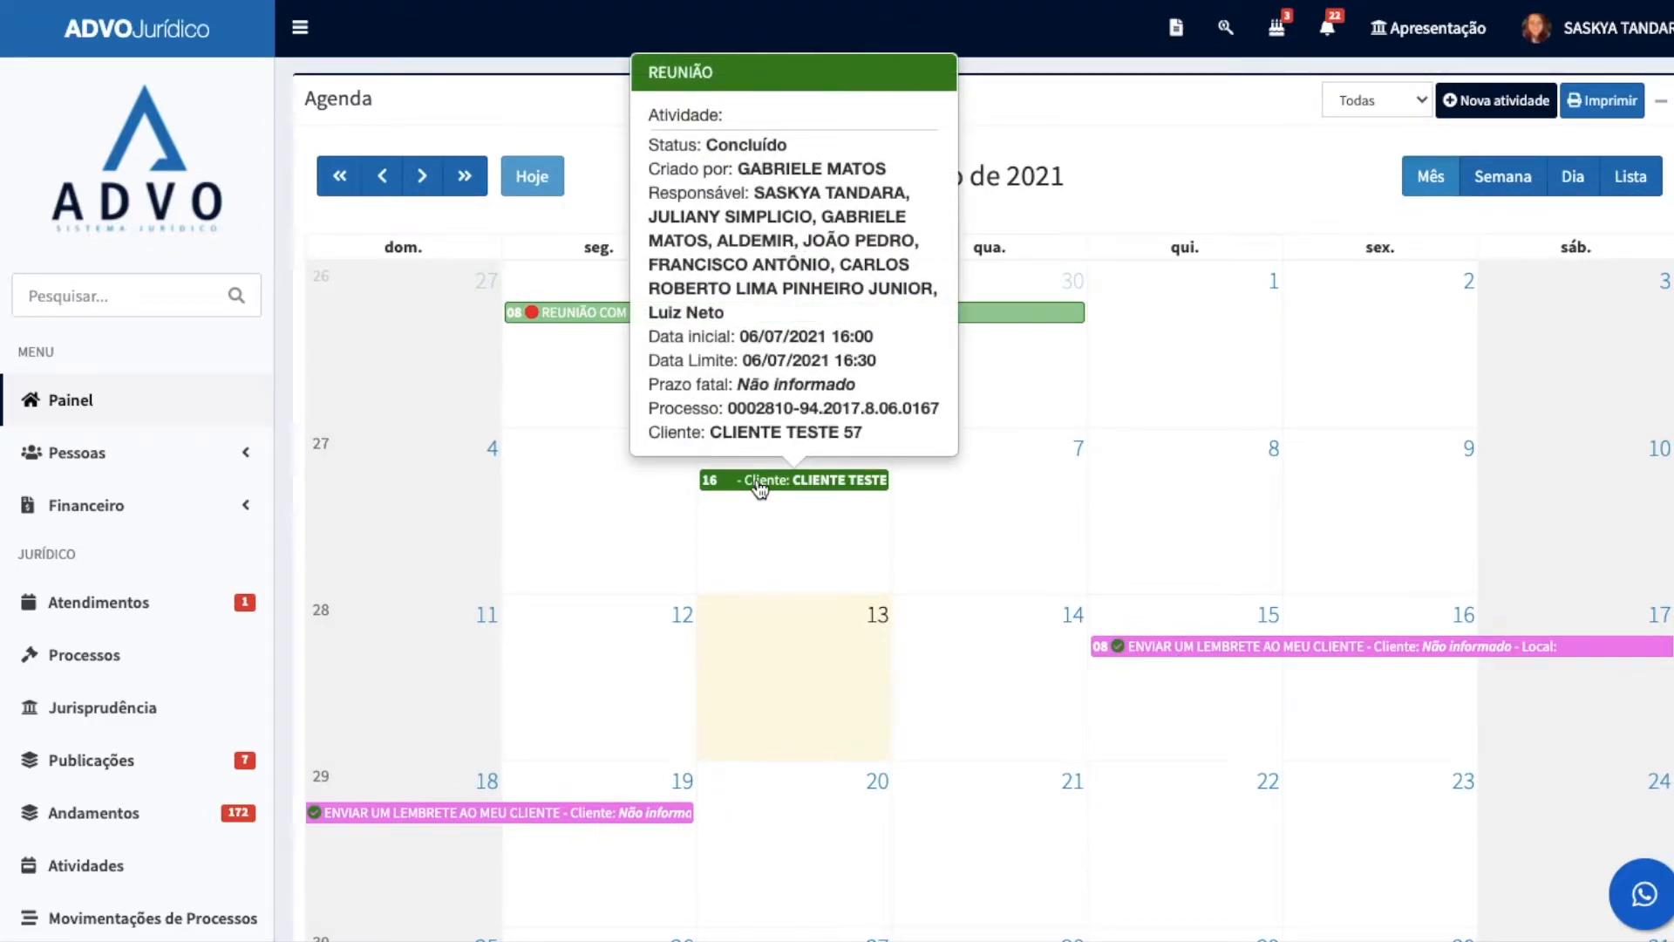
pyautogui.moveTo(956, 324)
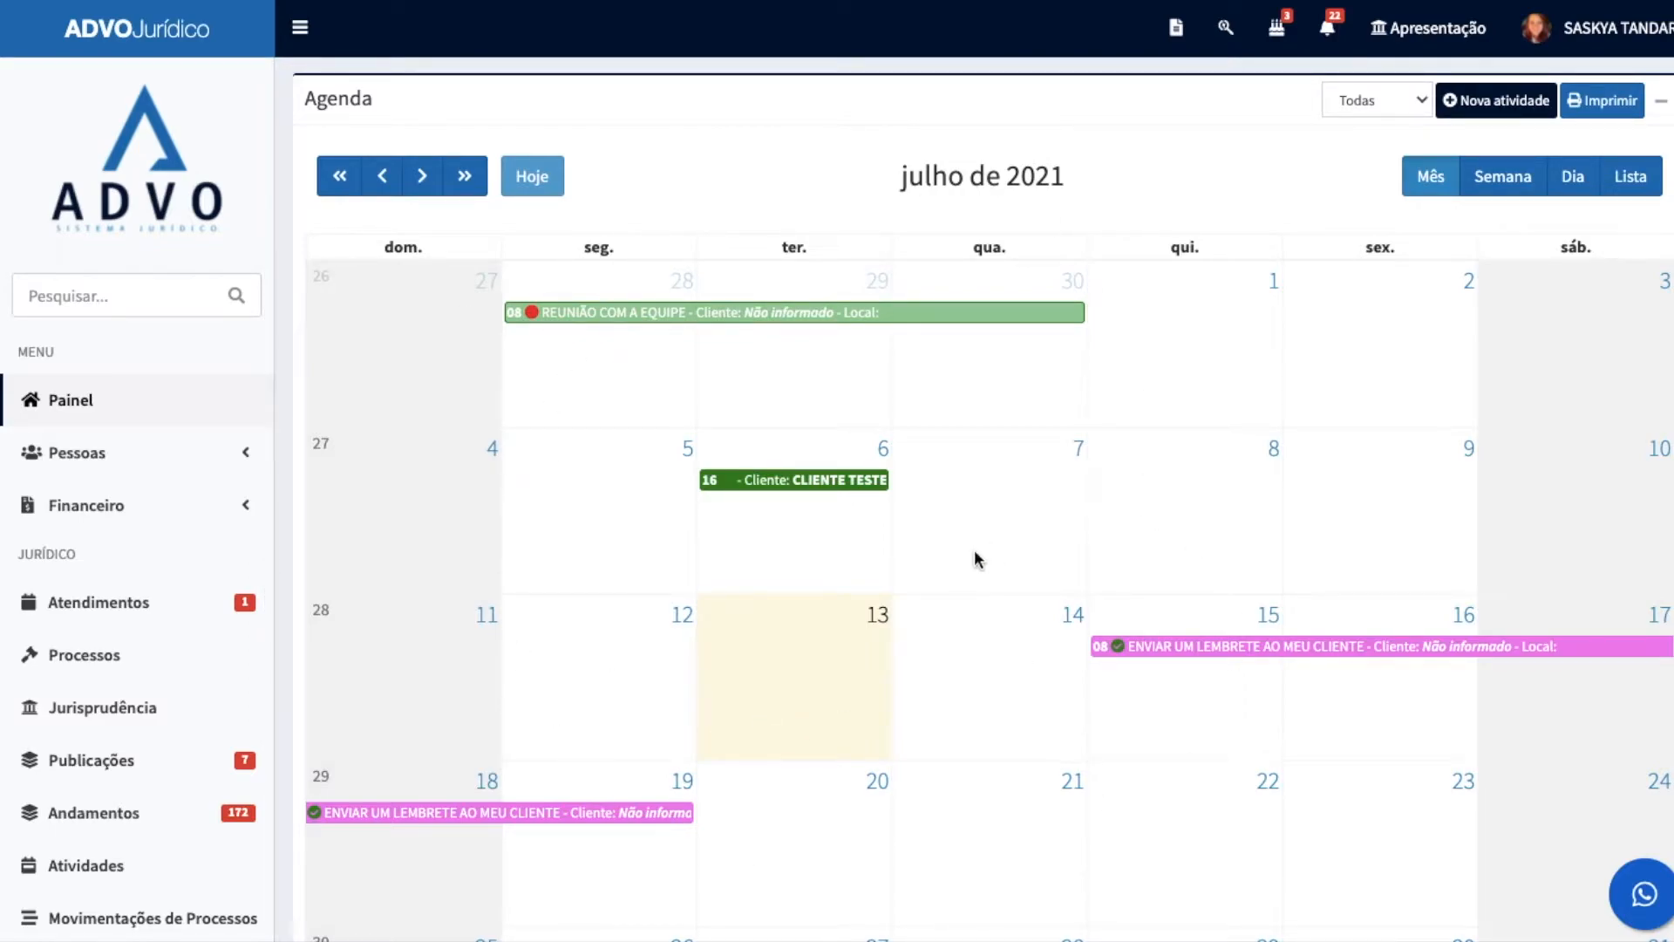
# Step: Browse the agenda back through June and May 2021, check the activities' details and statuses, and return to July 2021
pyautogui.click(383, 177)
pyautogui.scroll(-1, 448, 360)
pyautogui.moveTo(788, 458)
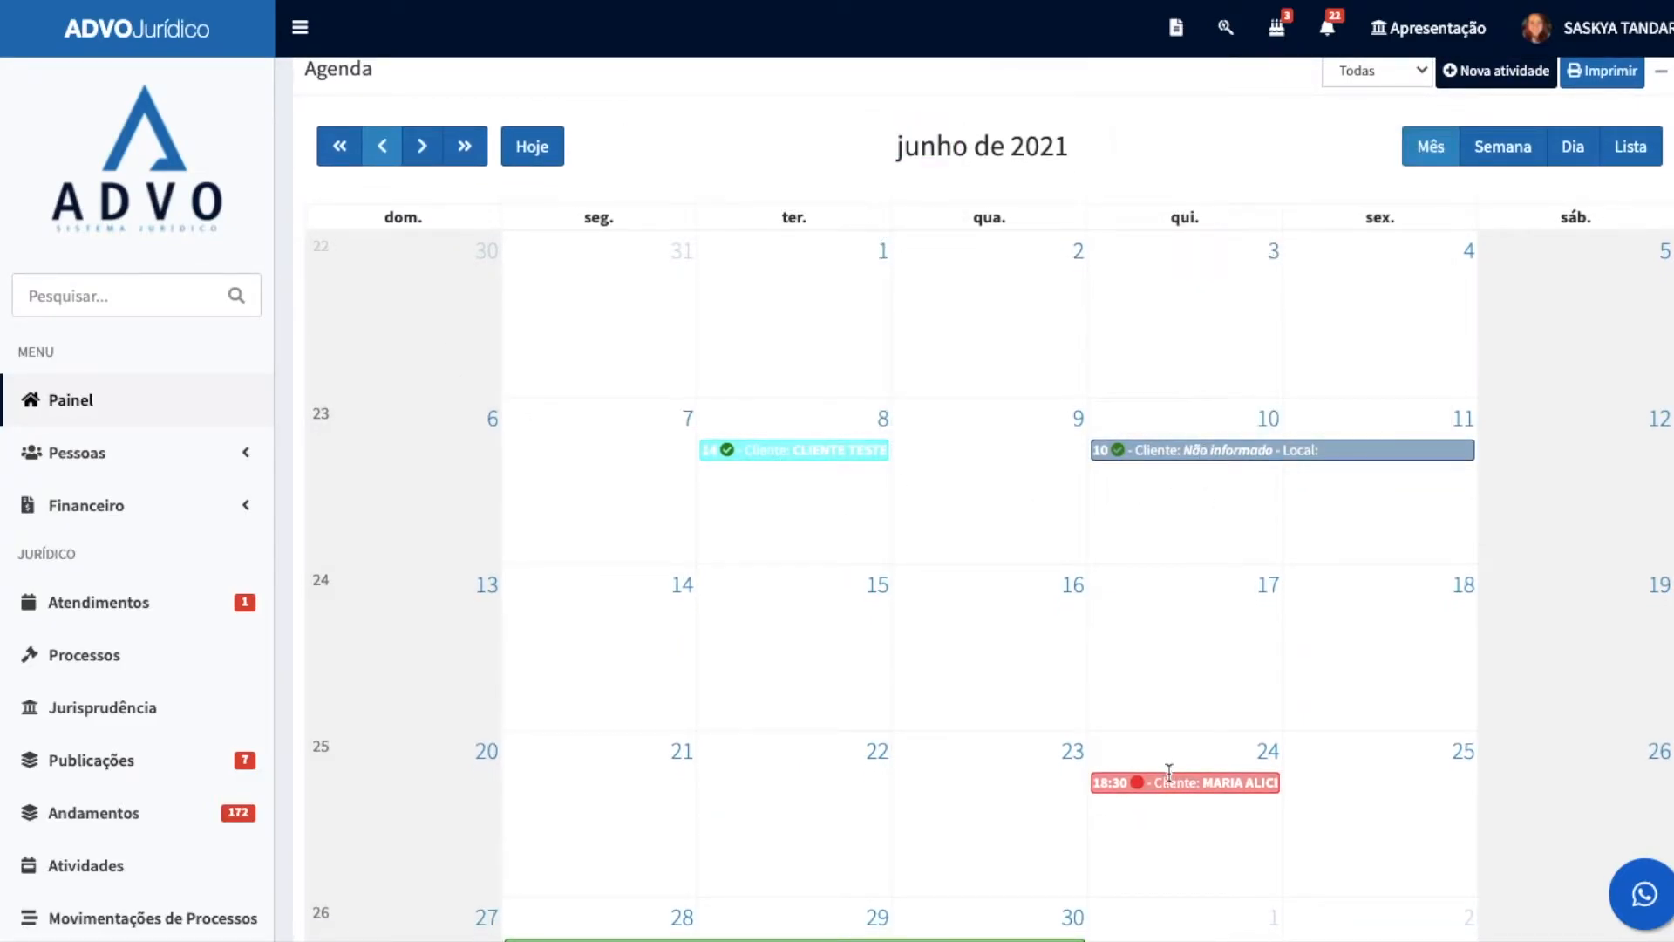
pyautogui.click(382, 145)
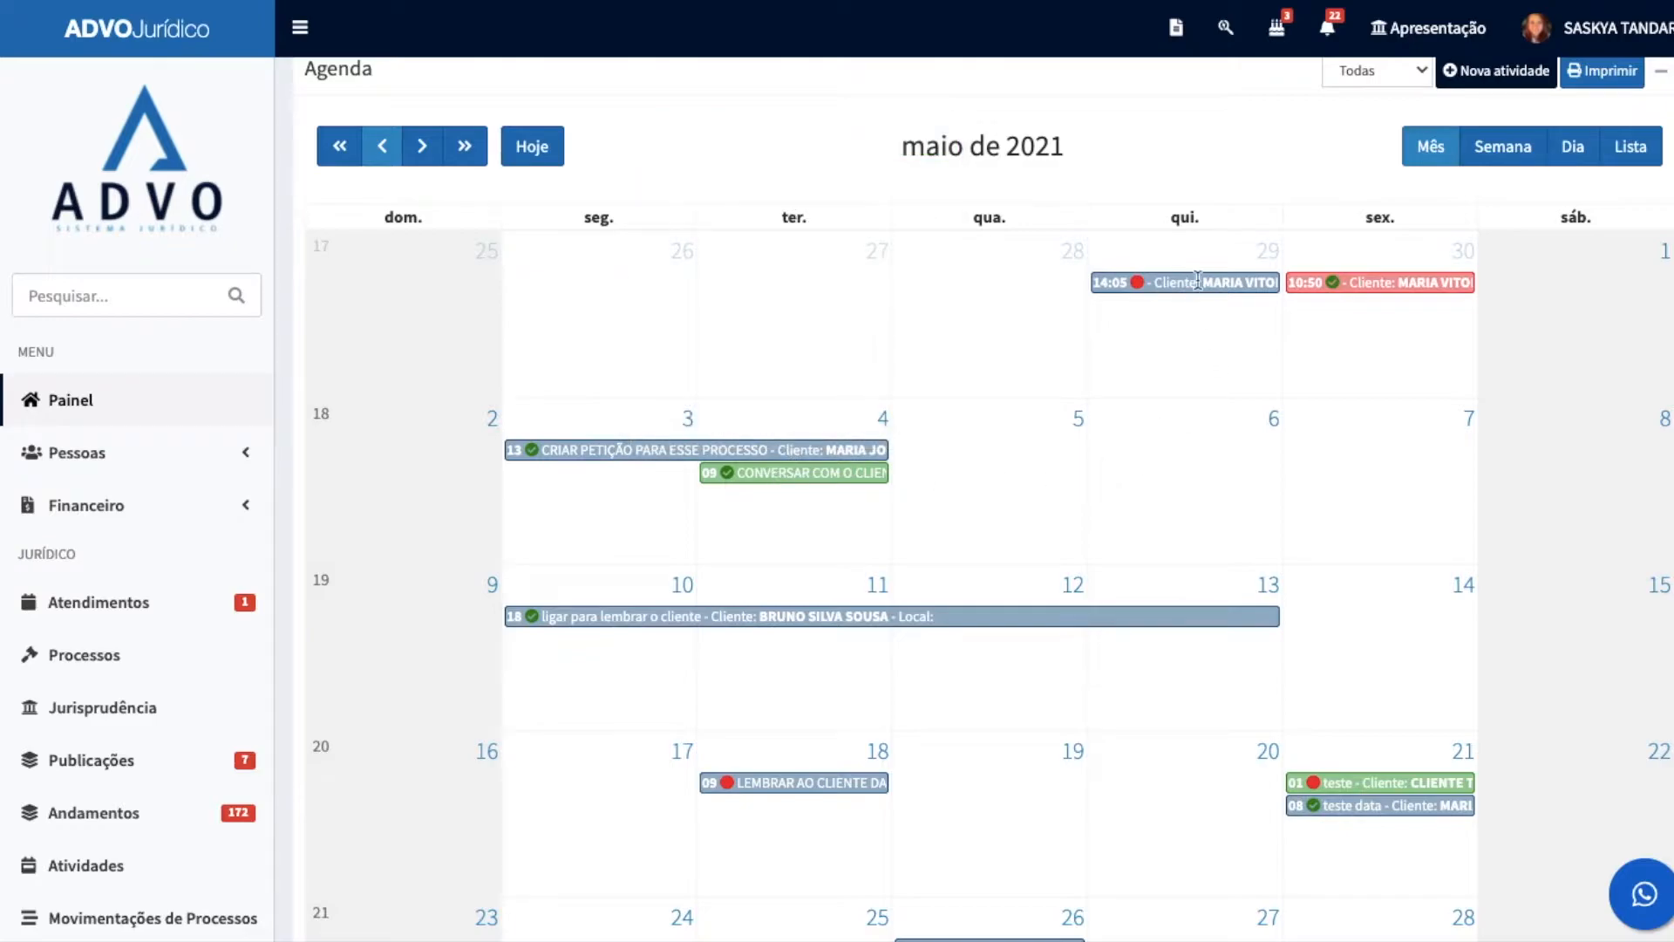
pyautogui.moveTo(1198, 293)
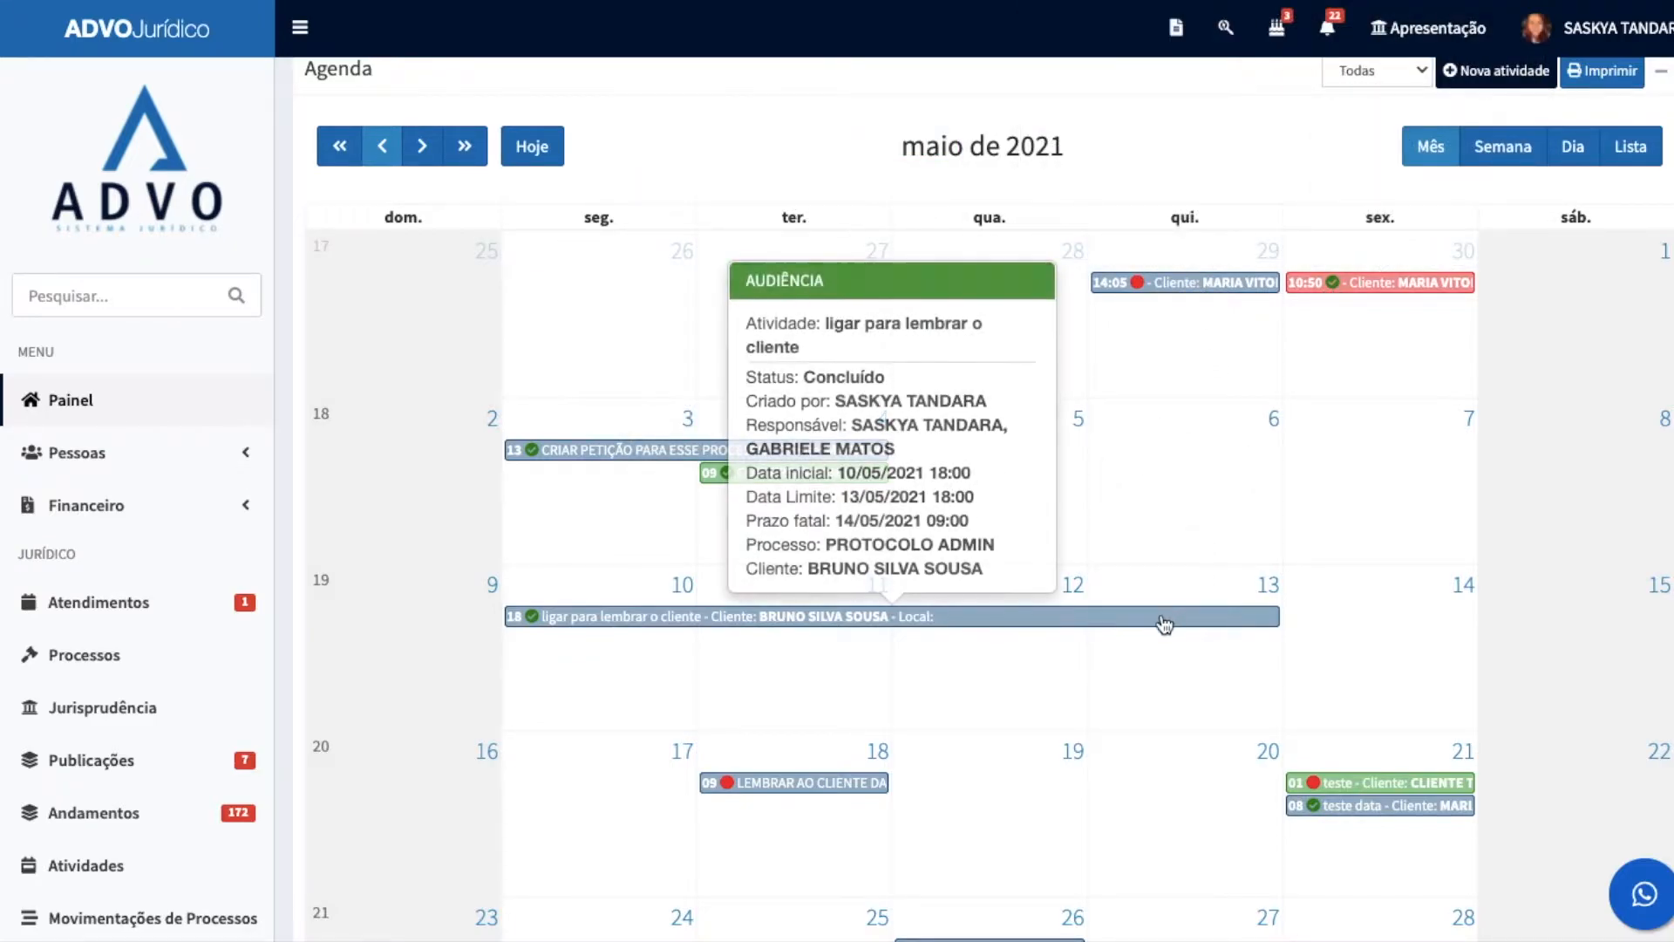
pyautogui.moveTo(791, 789)
pyautogui.click(423, 149)
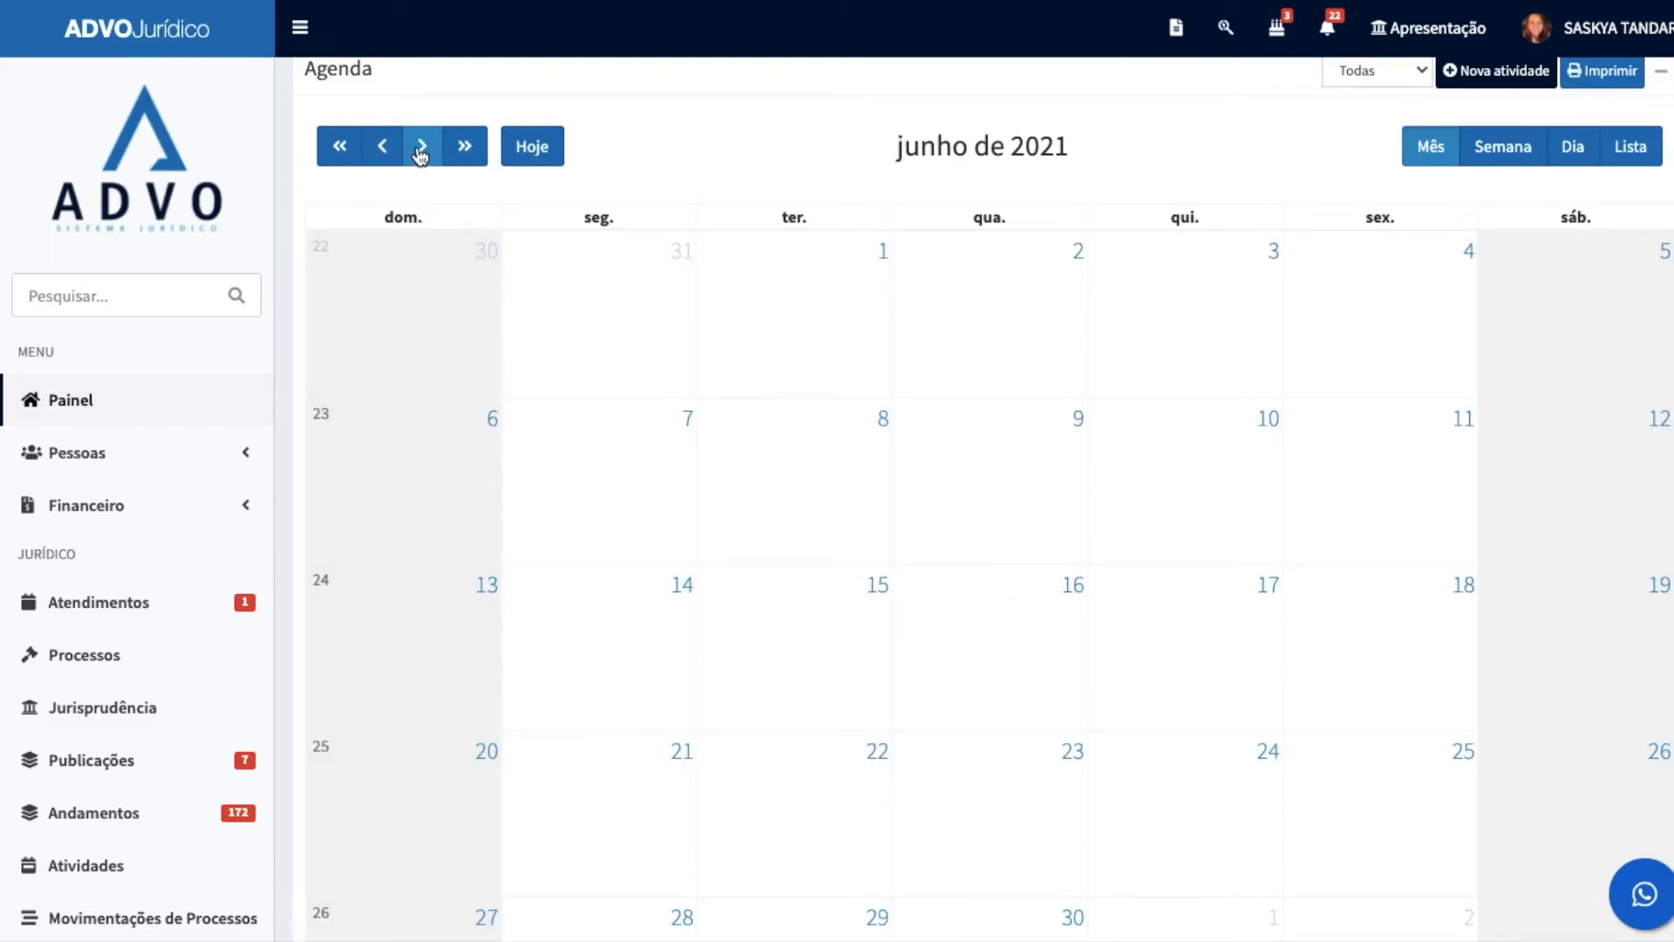
pyautogui.click(422, 150)
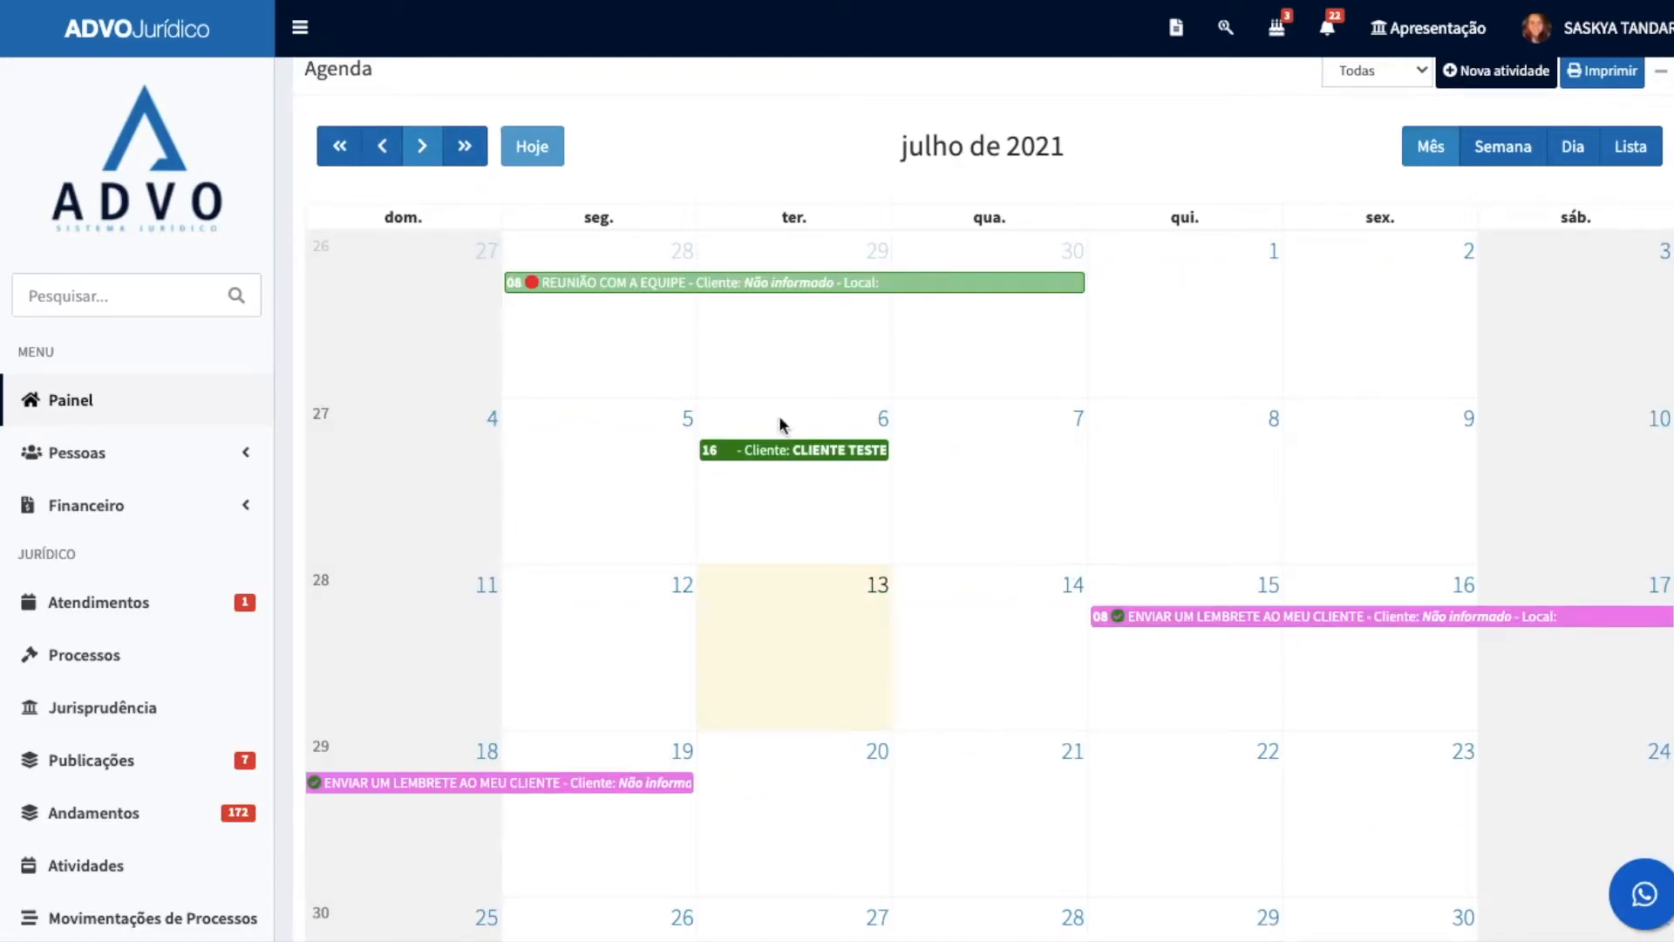
# Step: Filter the Etapas processuais list by the stage MANIFESTAÇÃO DE DOCUMENTO CÍVEL
pyautogui.scroll(-10, 937, 420)
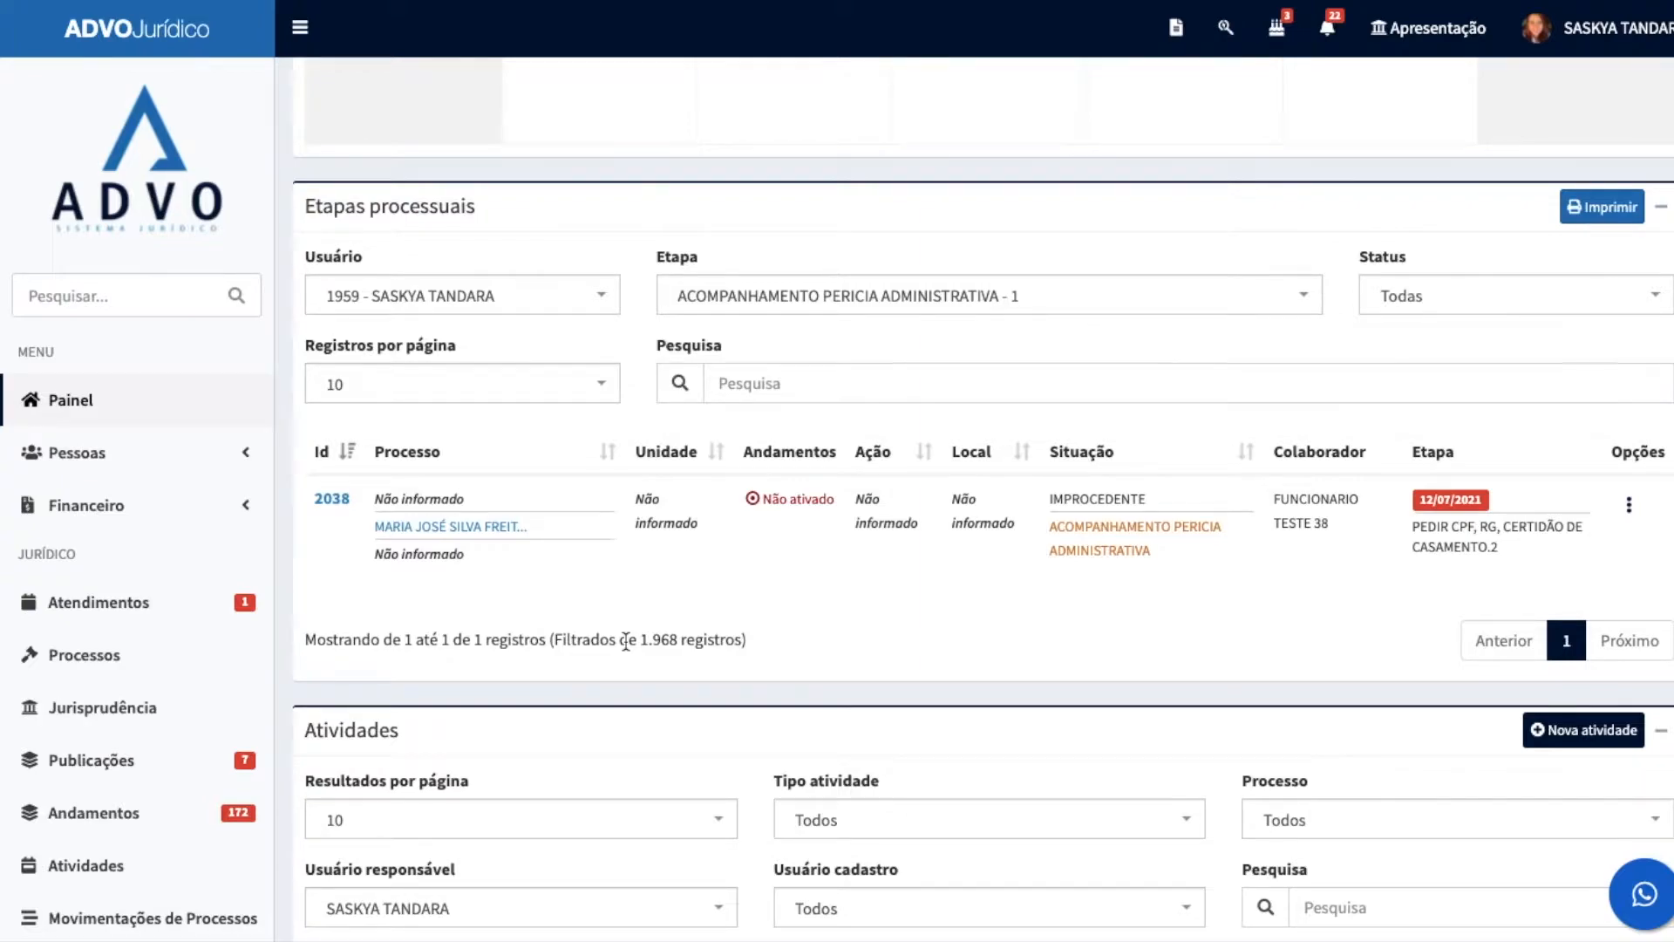
pyautogui.click(796, 301)
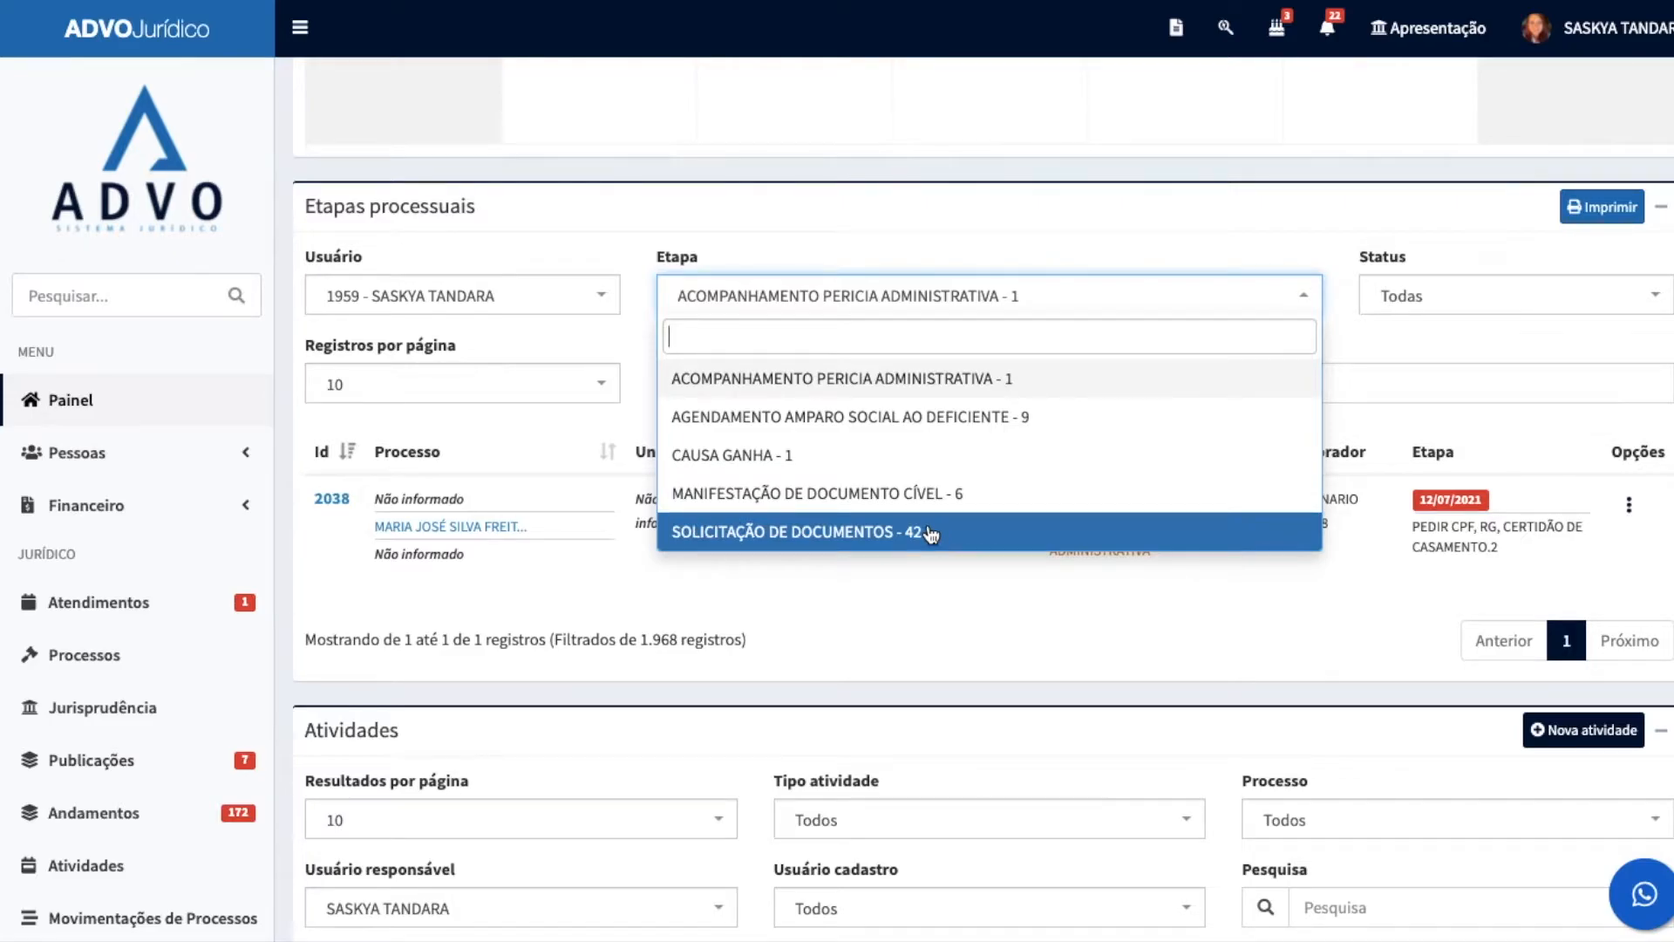
pyautogui.click(1101, 229)
# Step: Review the filters, deadlines and statuses in the Atividades and Atividades com prazo fatal lists
pyautogui.scroll(-5, 1100, 225)
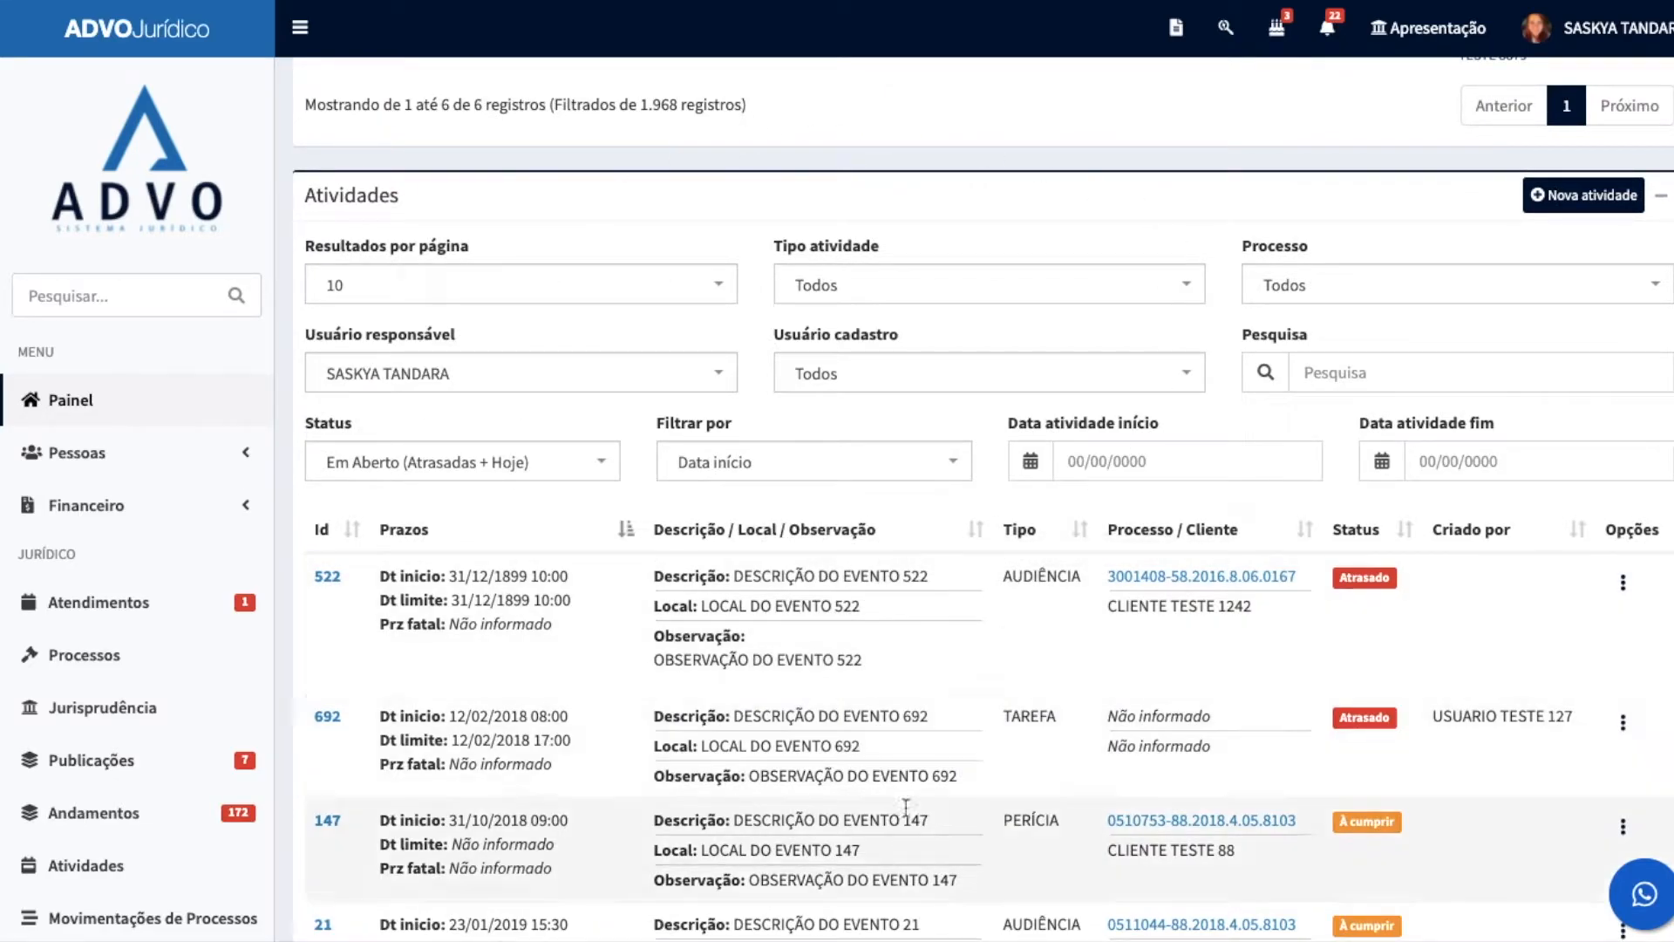
pyautogui.scroll(-1, 859, 554)
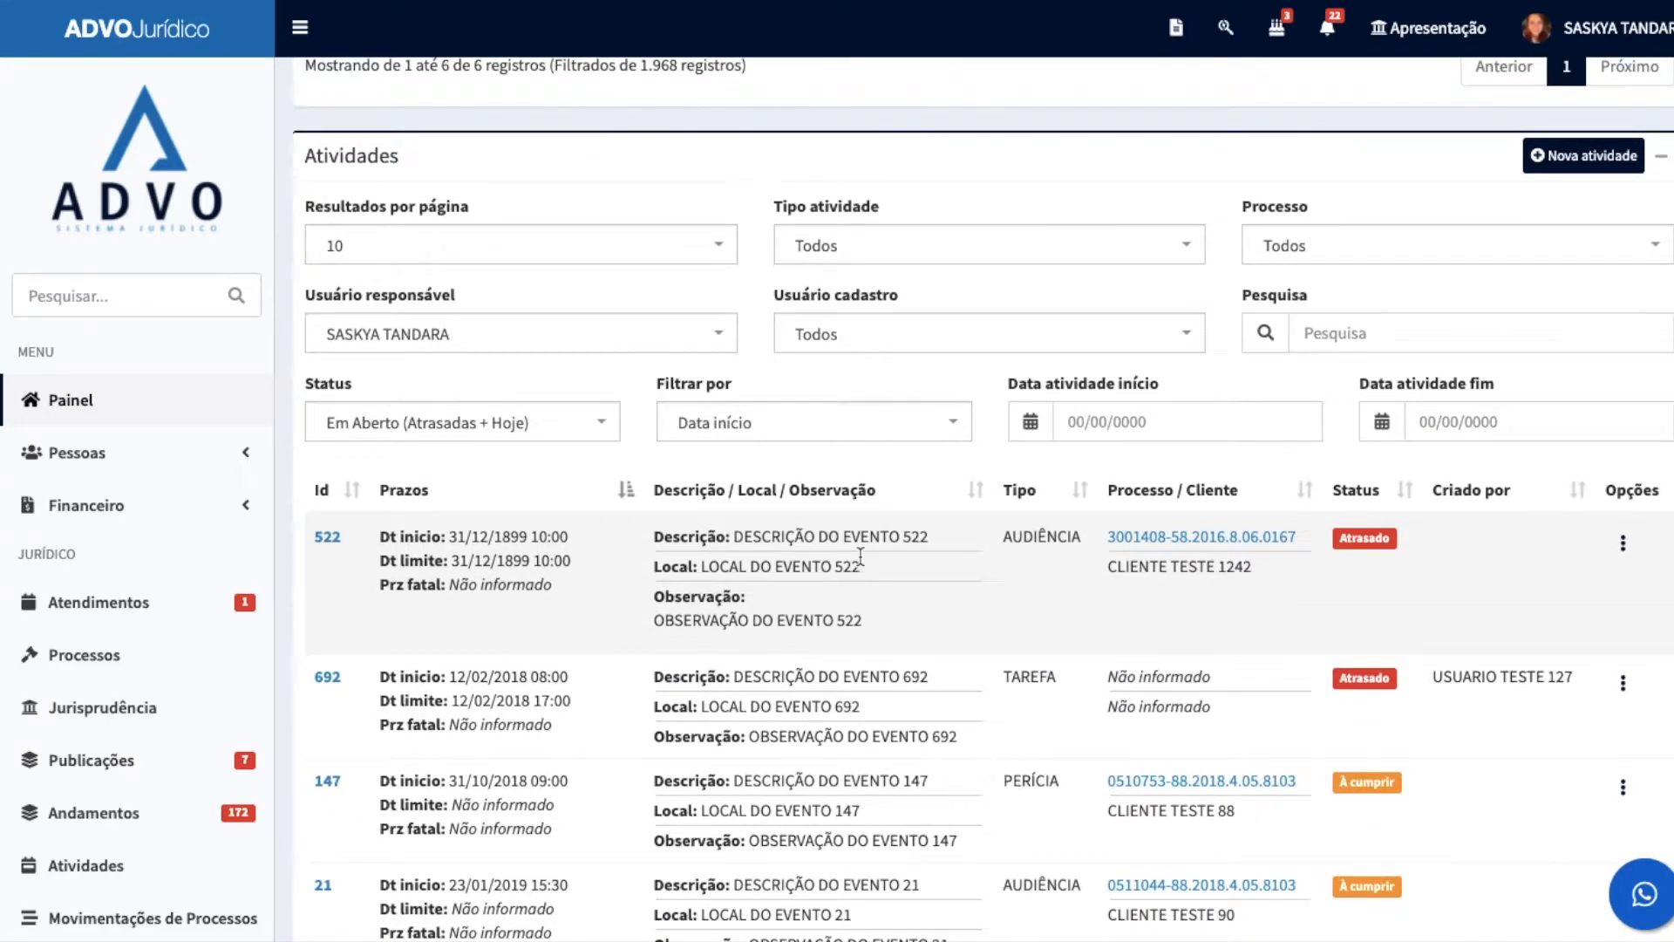
pyautogui.scroll(-1, 834, 550)
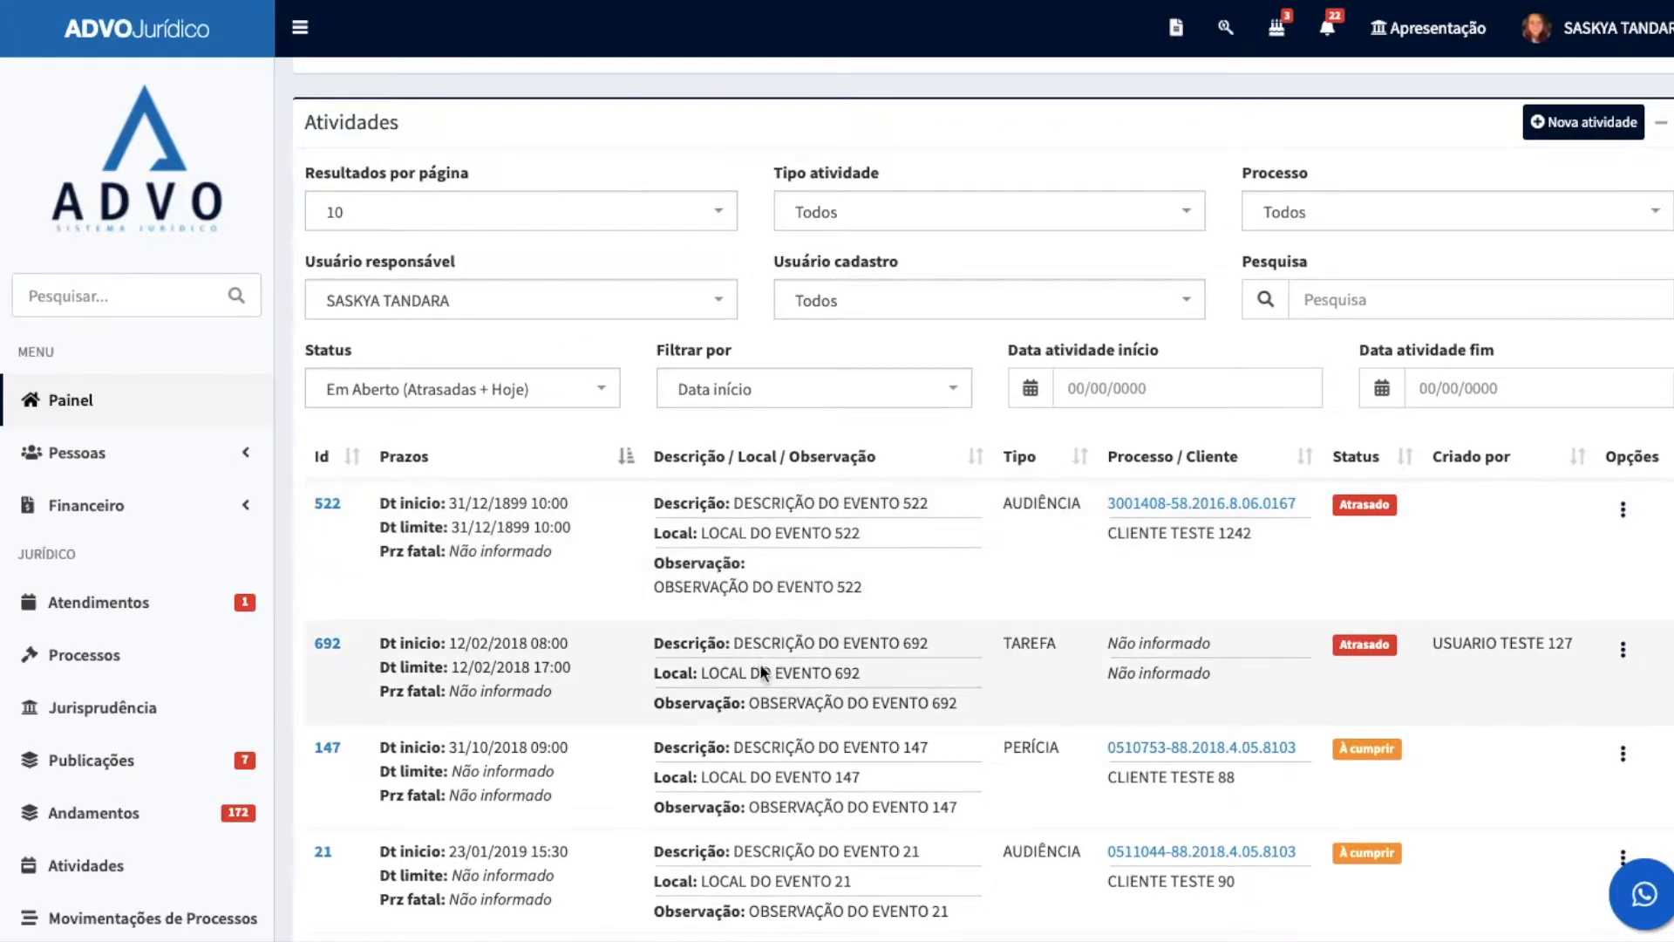
pyautogui.scroll(-1, 929, 668)
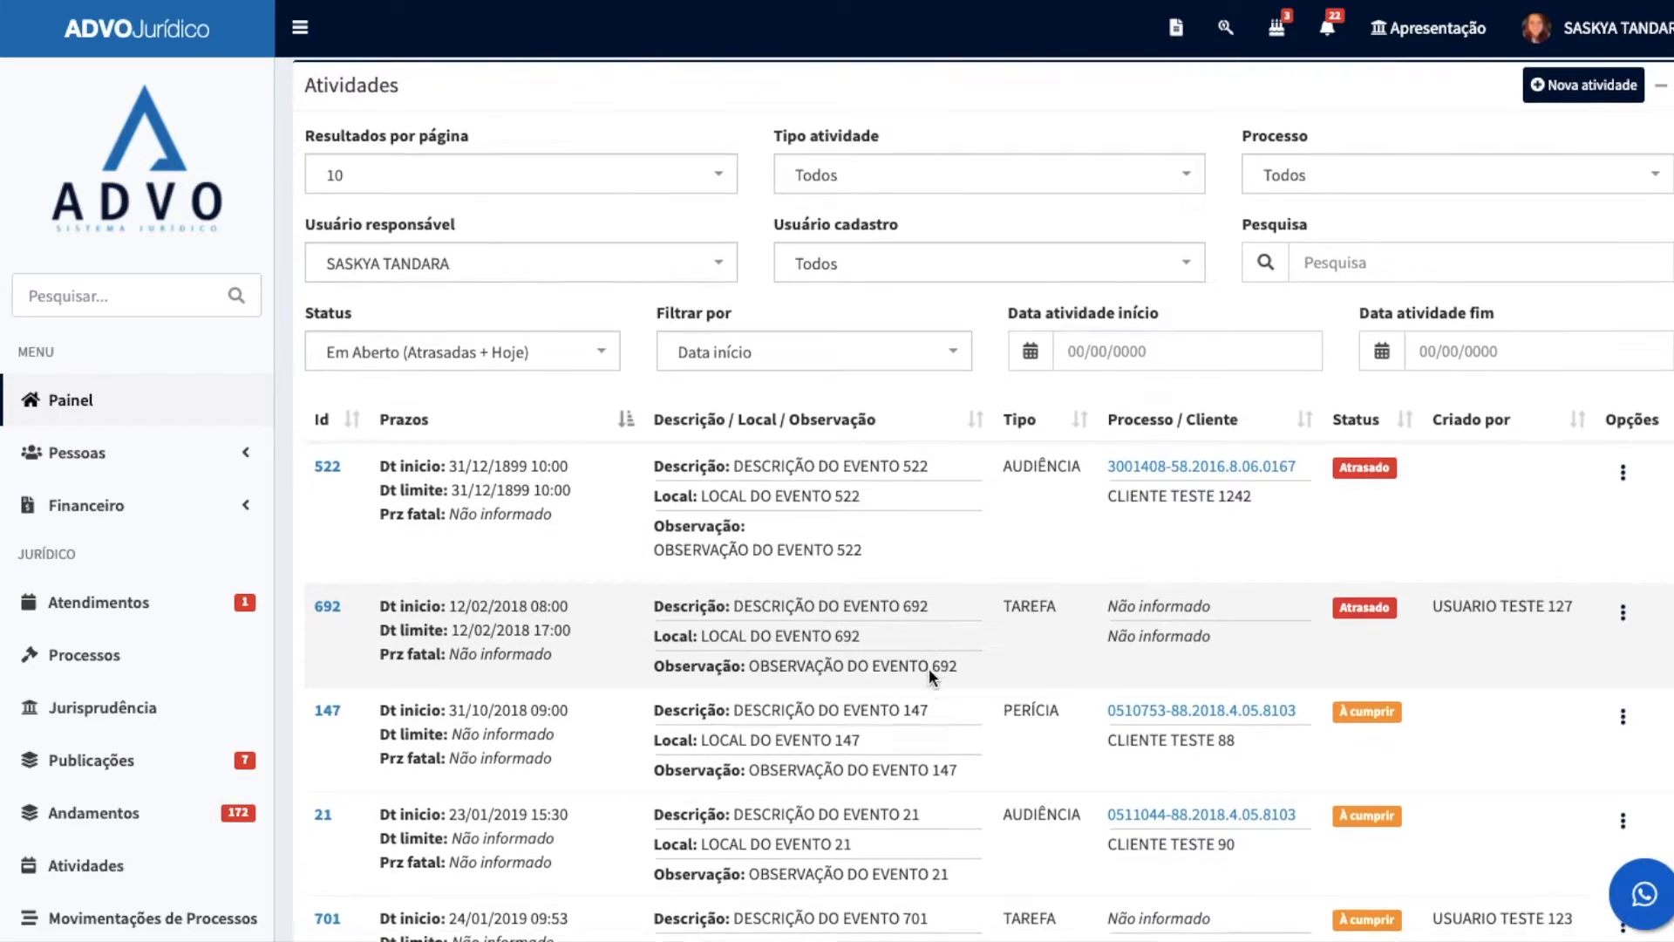
pyautogui.scroll(2, 928, 668)
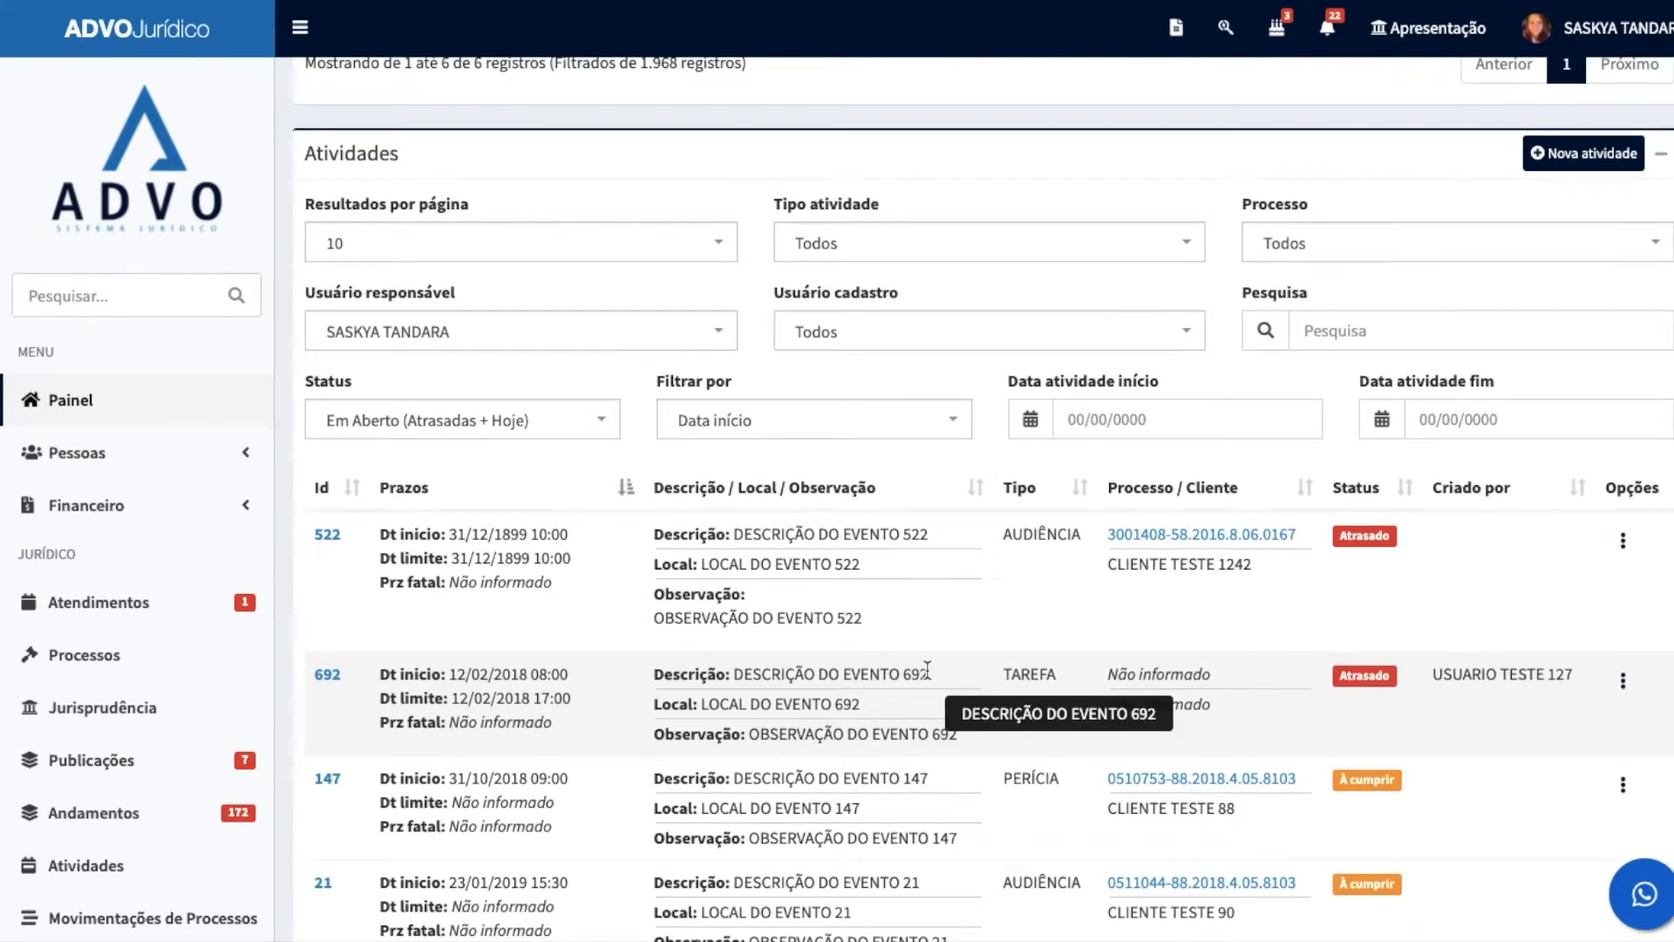
pyautogui.scroll(-1, 924, 668)
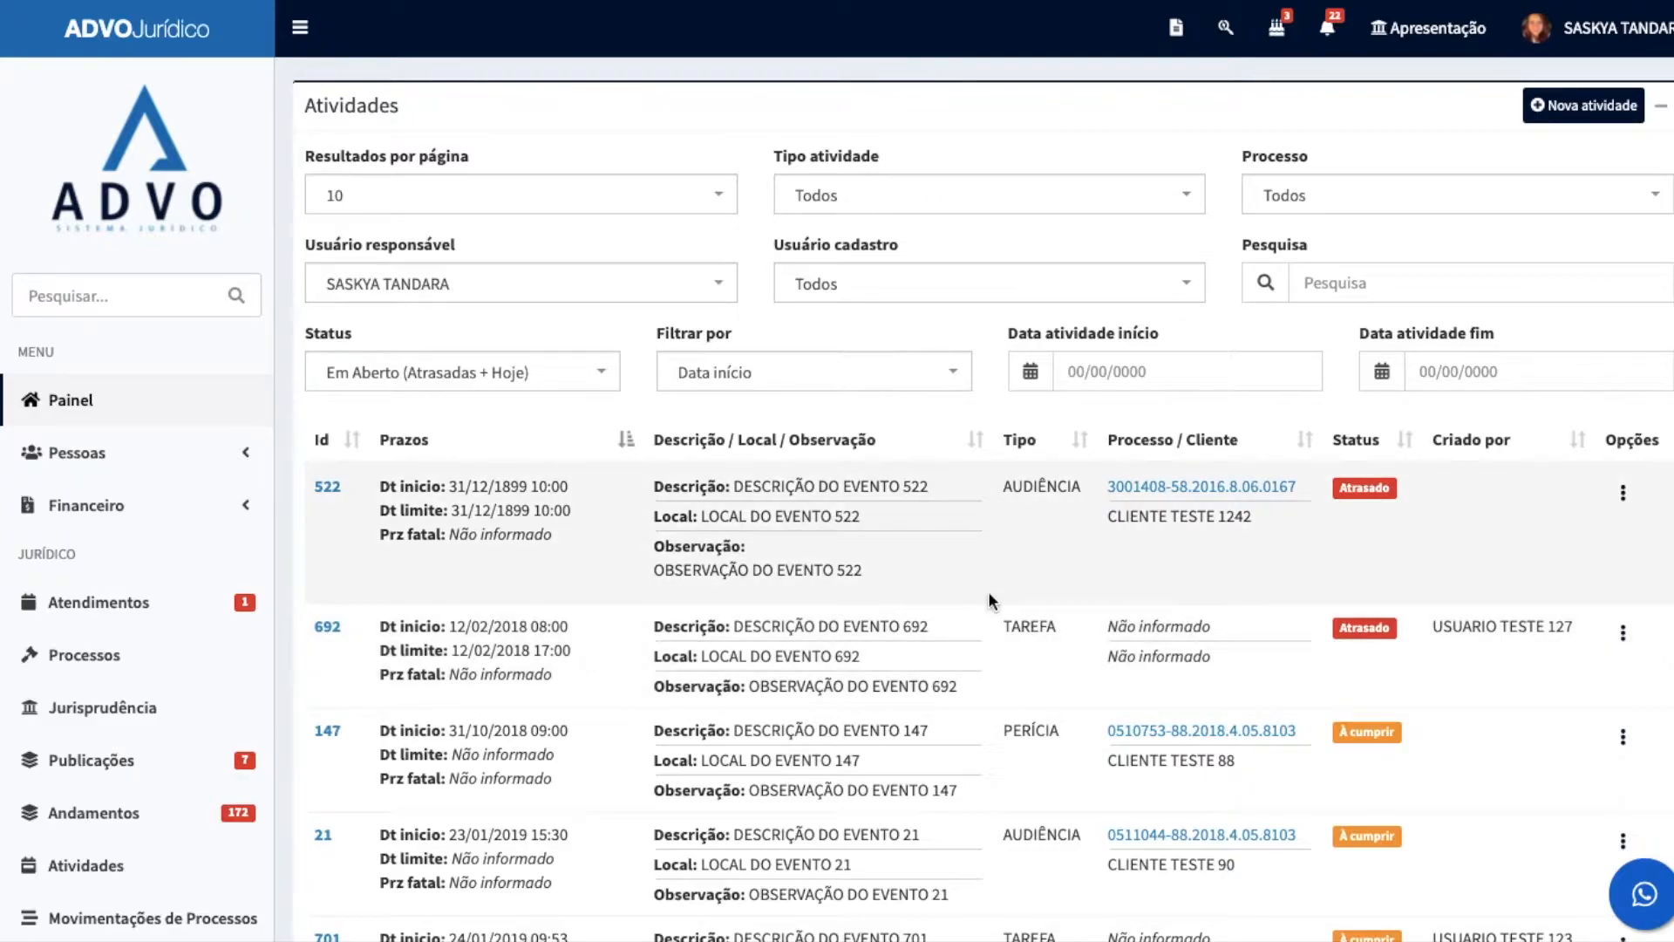
pyautogui.scroll(-10, 570, 145)
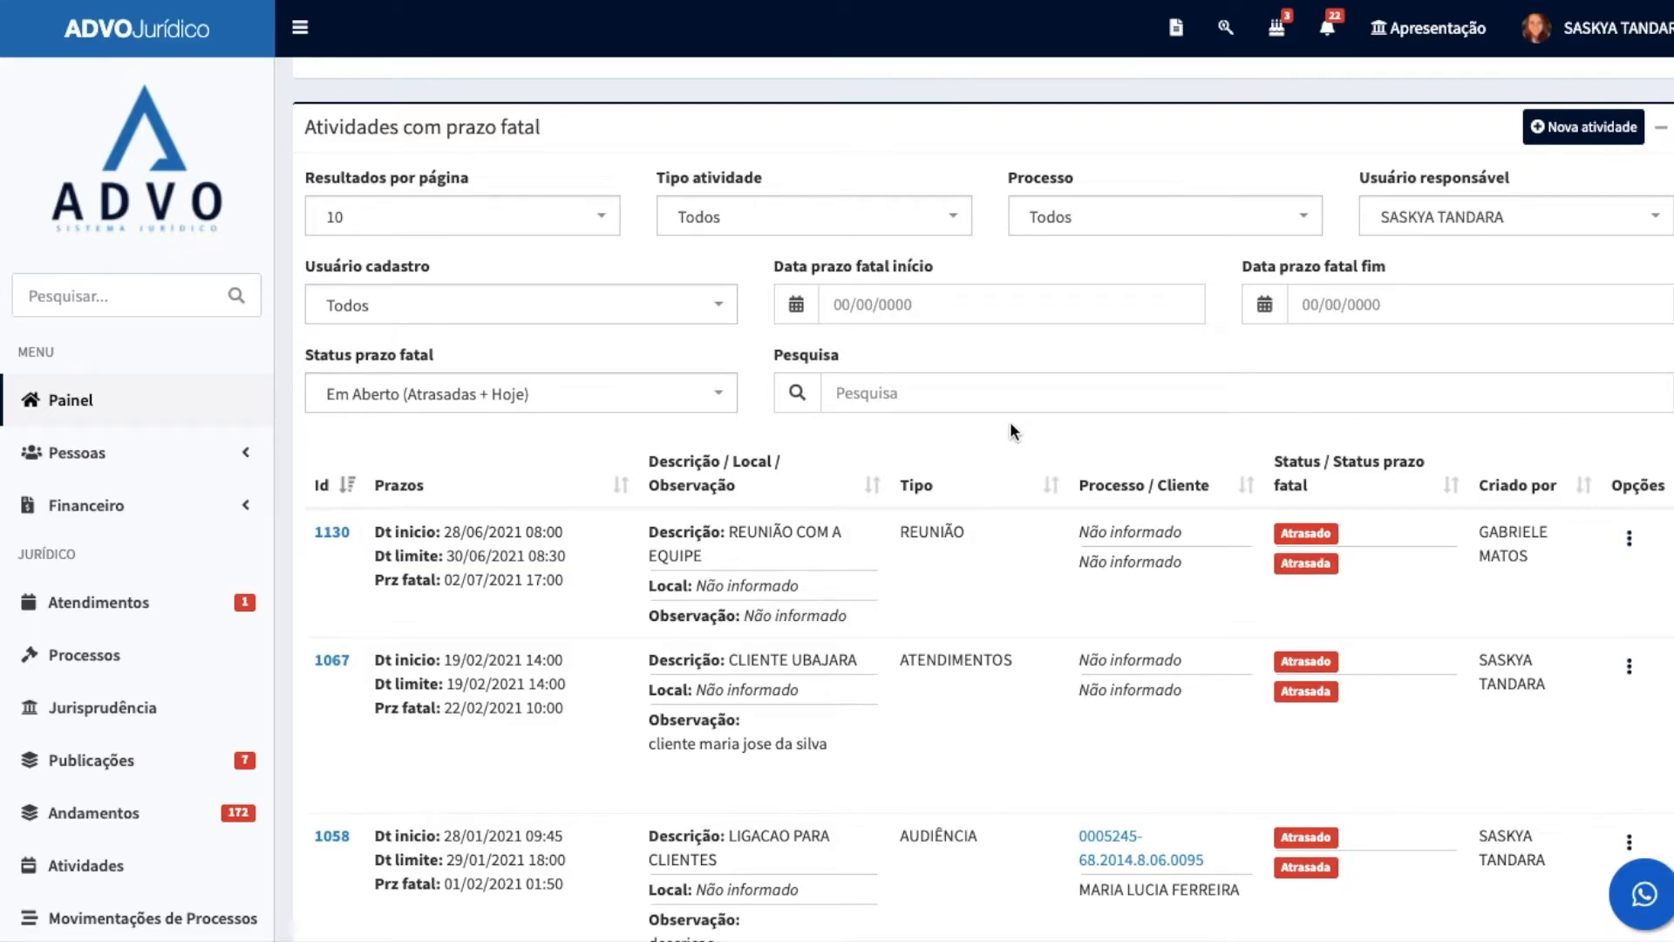
# Step: View the process charts by year, Tipo de ação, Colaborador, Situação and Etapa
pyautogui.scroll(-15, 1046, 488)
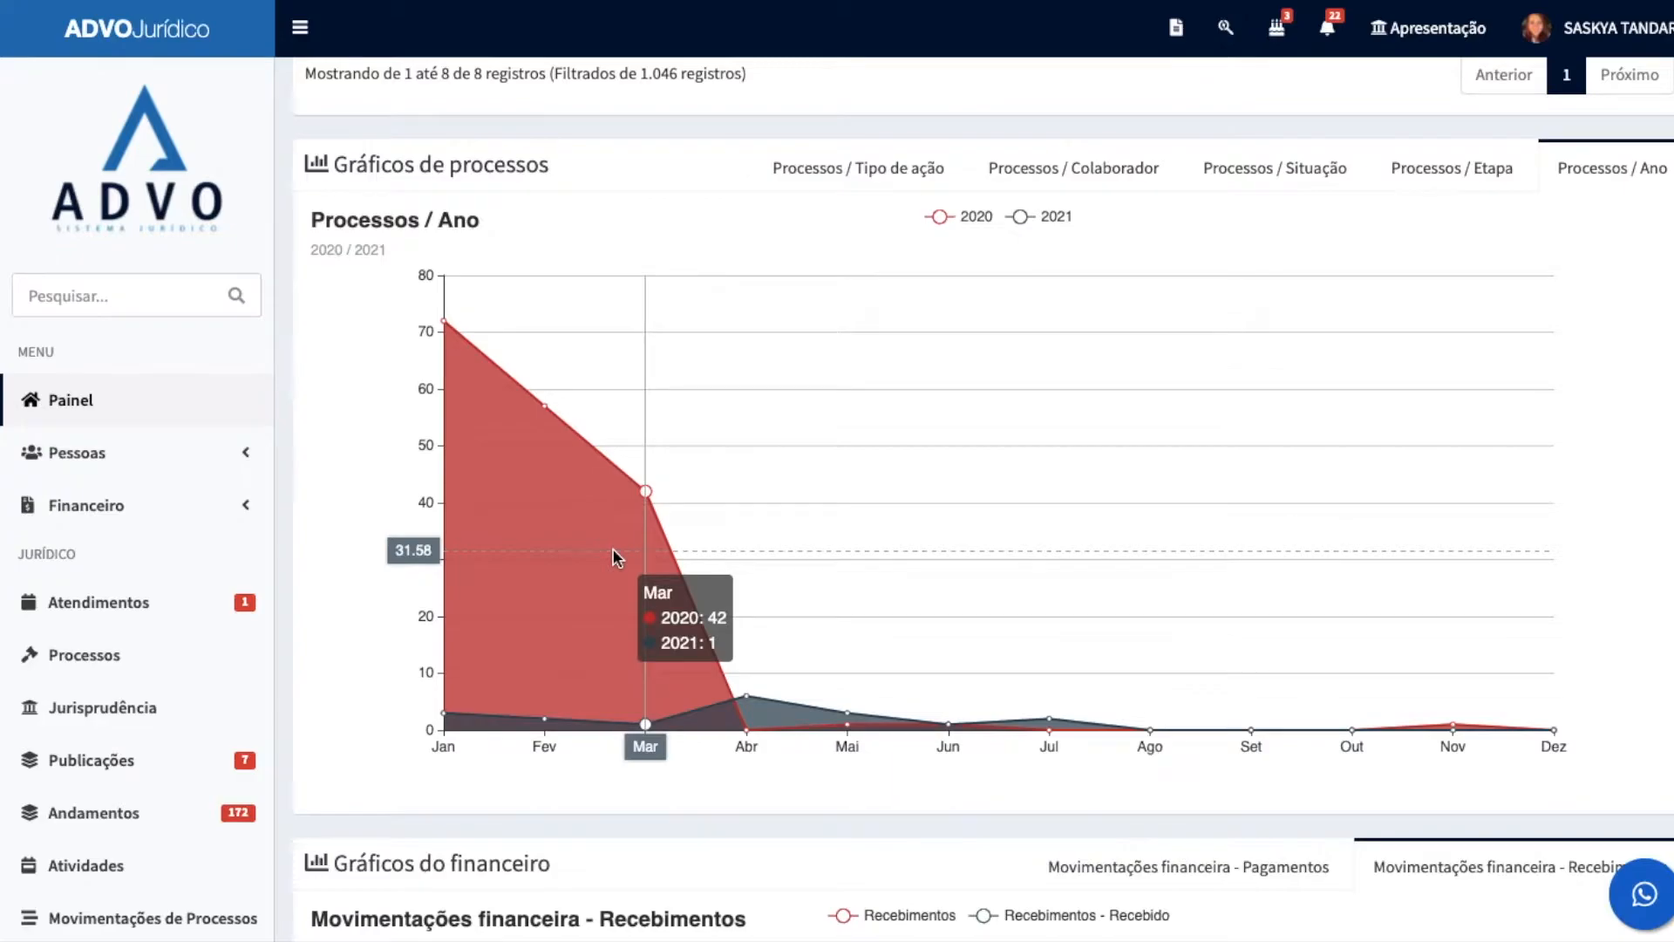
pyautogui.click(877, 171)
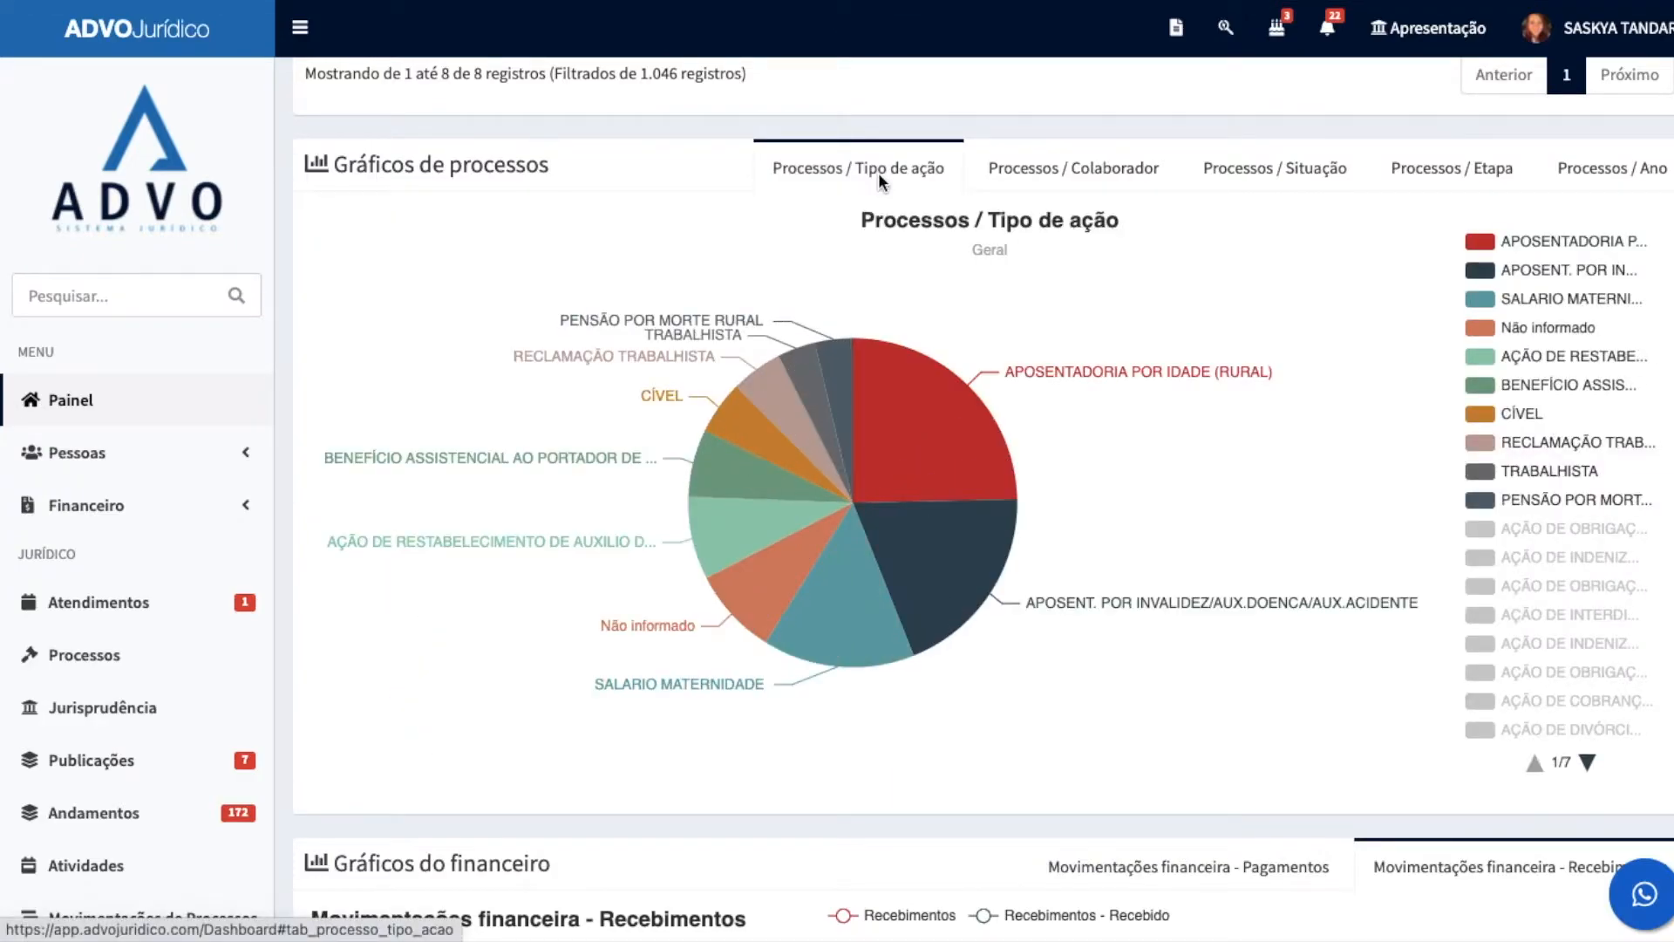
pyautogui.click(1107, 161)
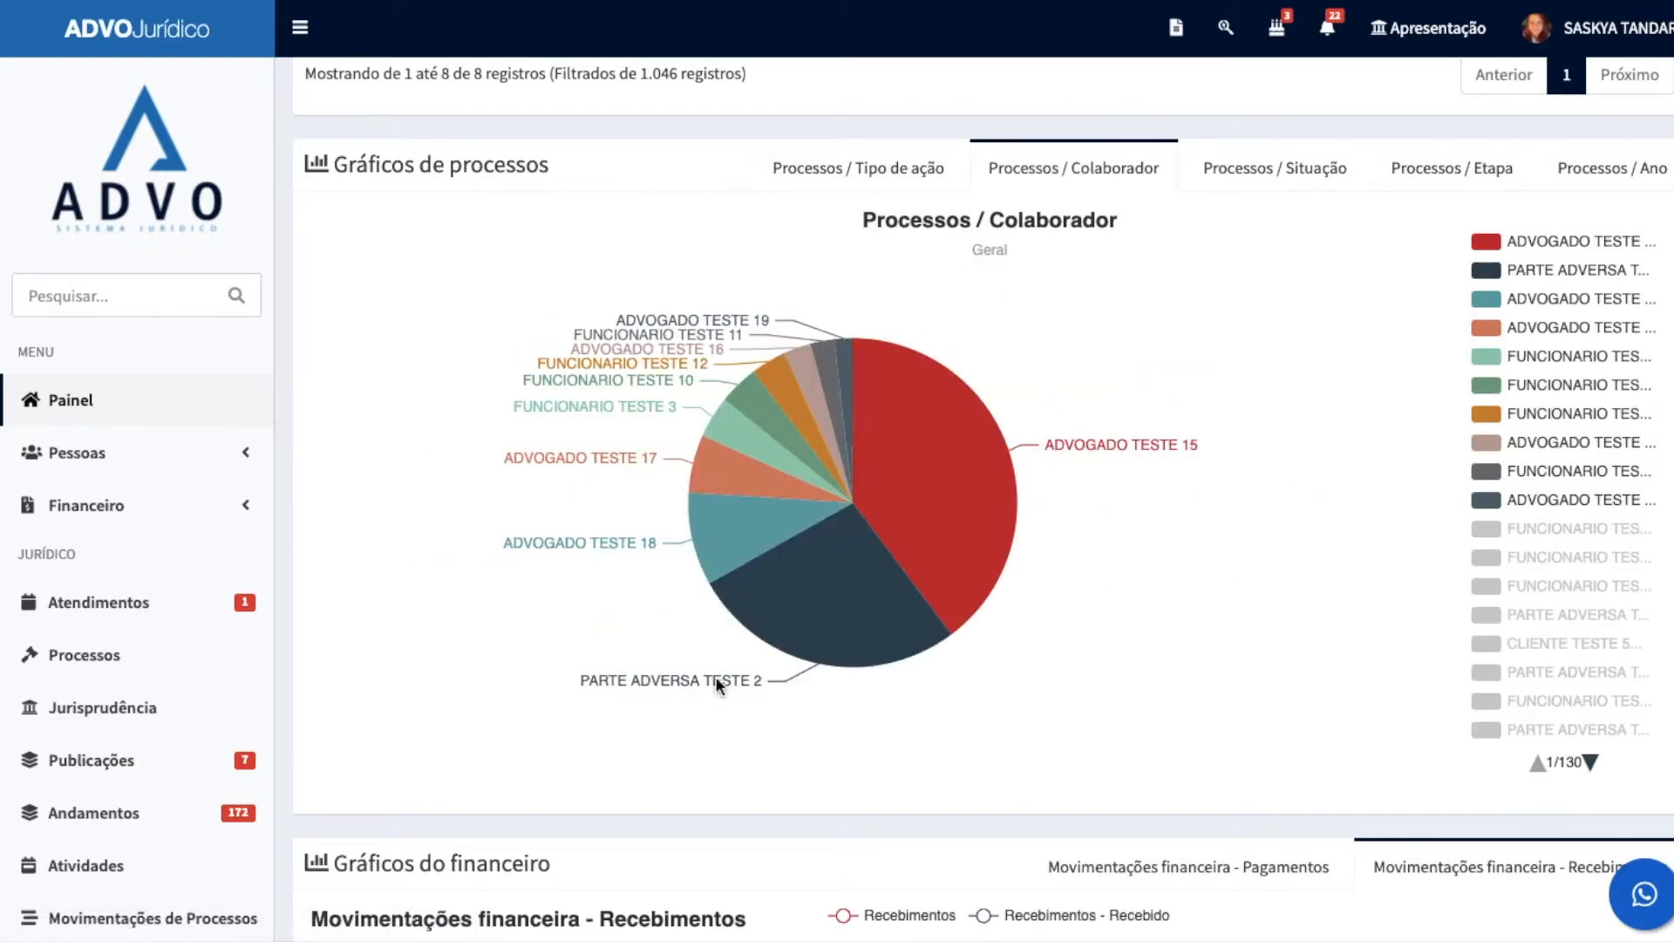
pyautogui.click(1274, 165)
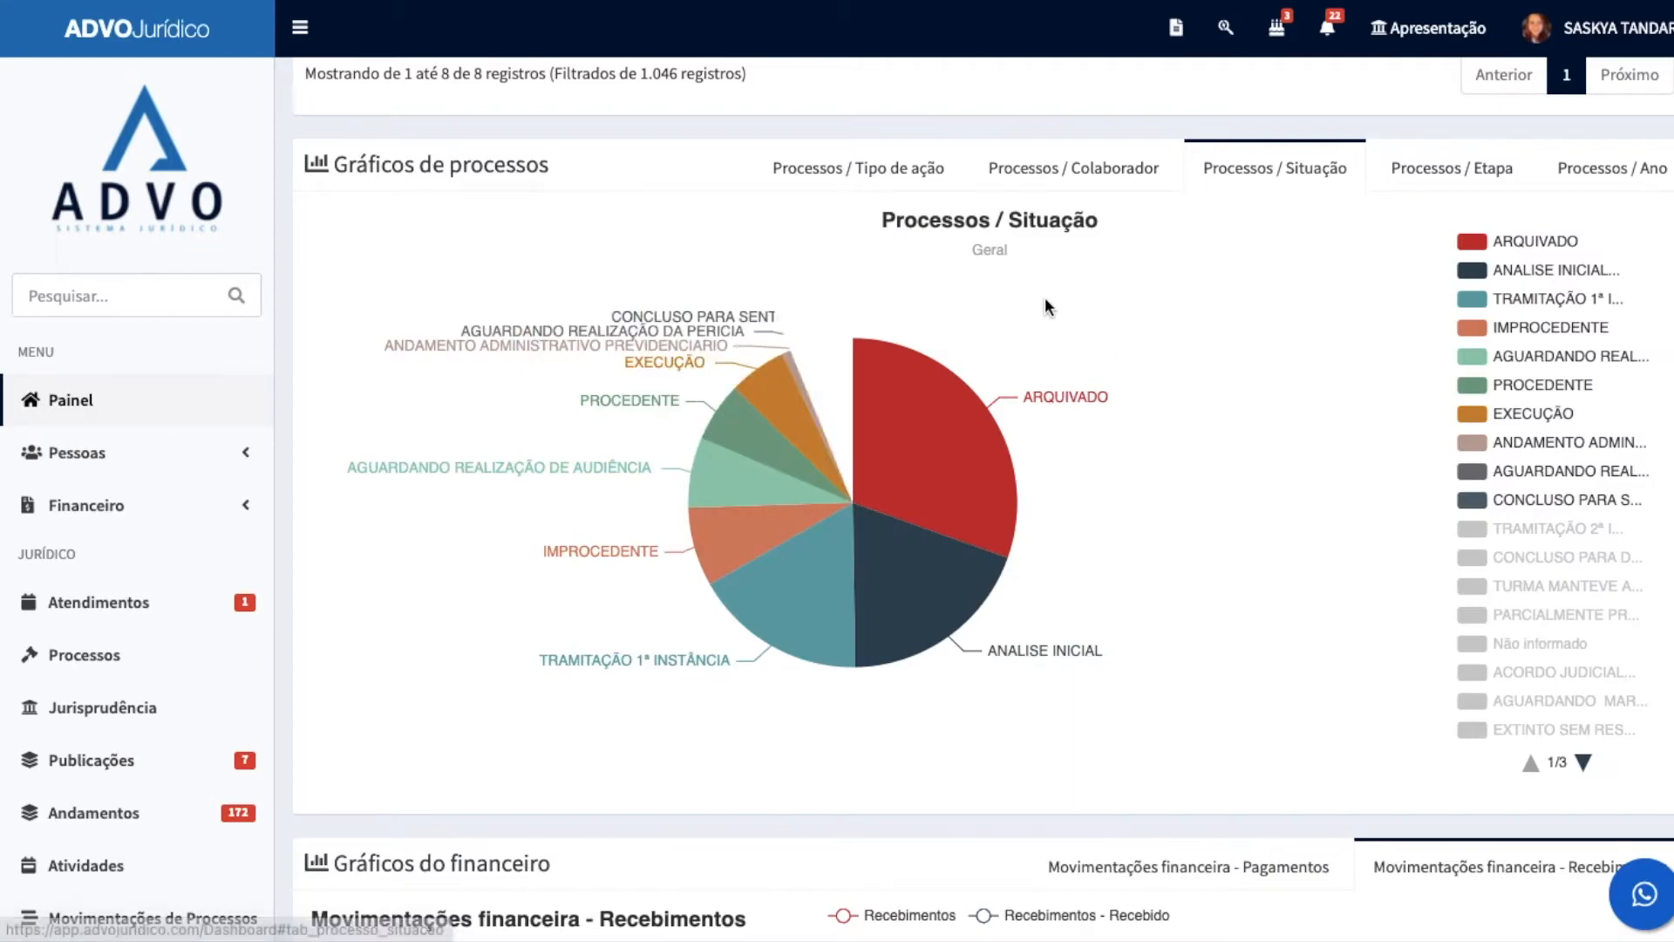
pyautogui.click(1432, 166)
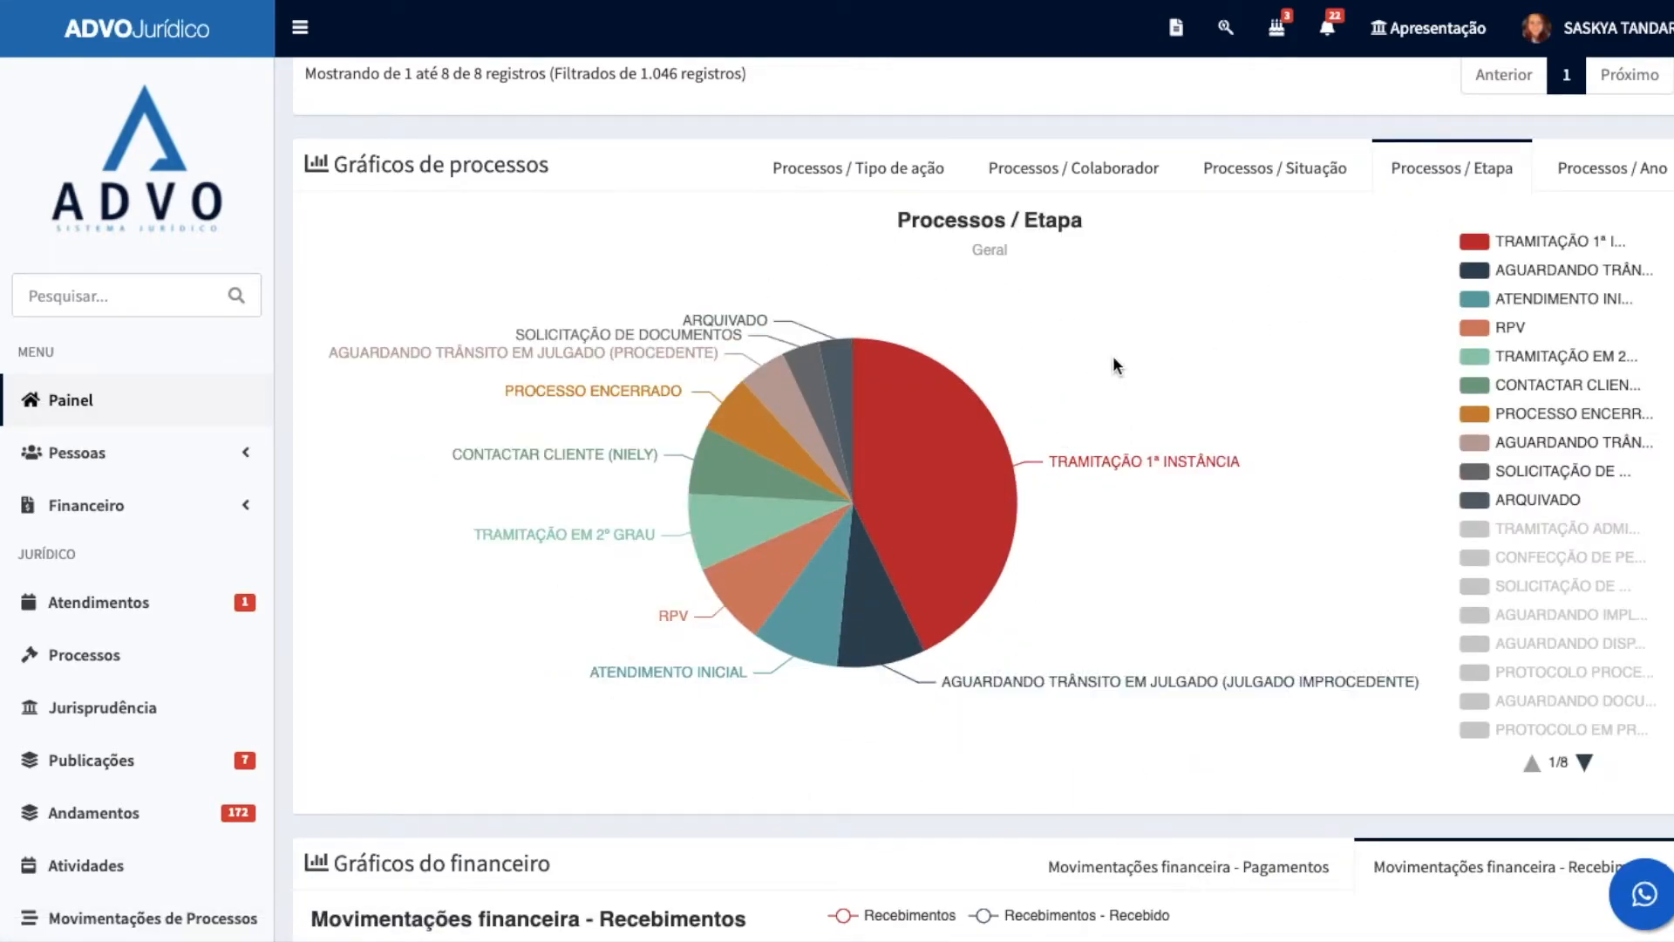
# Step: Examine the Recebimentos and Pagamentos charts of the financial movements
pyautogui.scroll(-8, 971, 669)
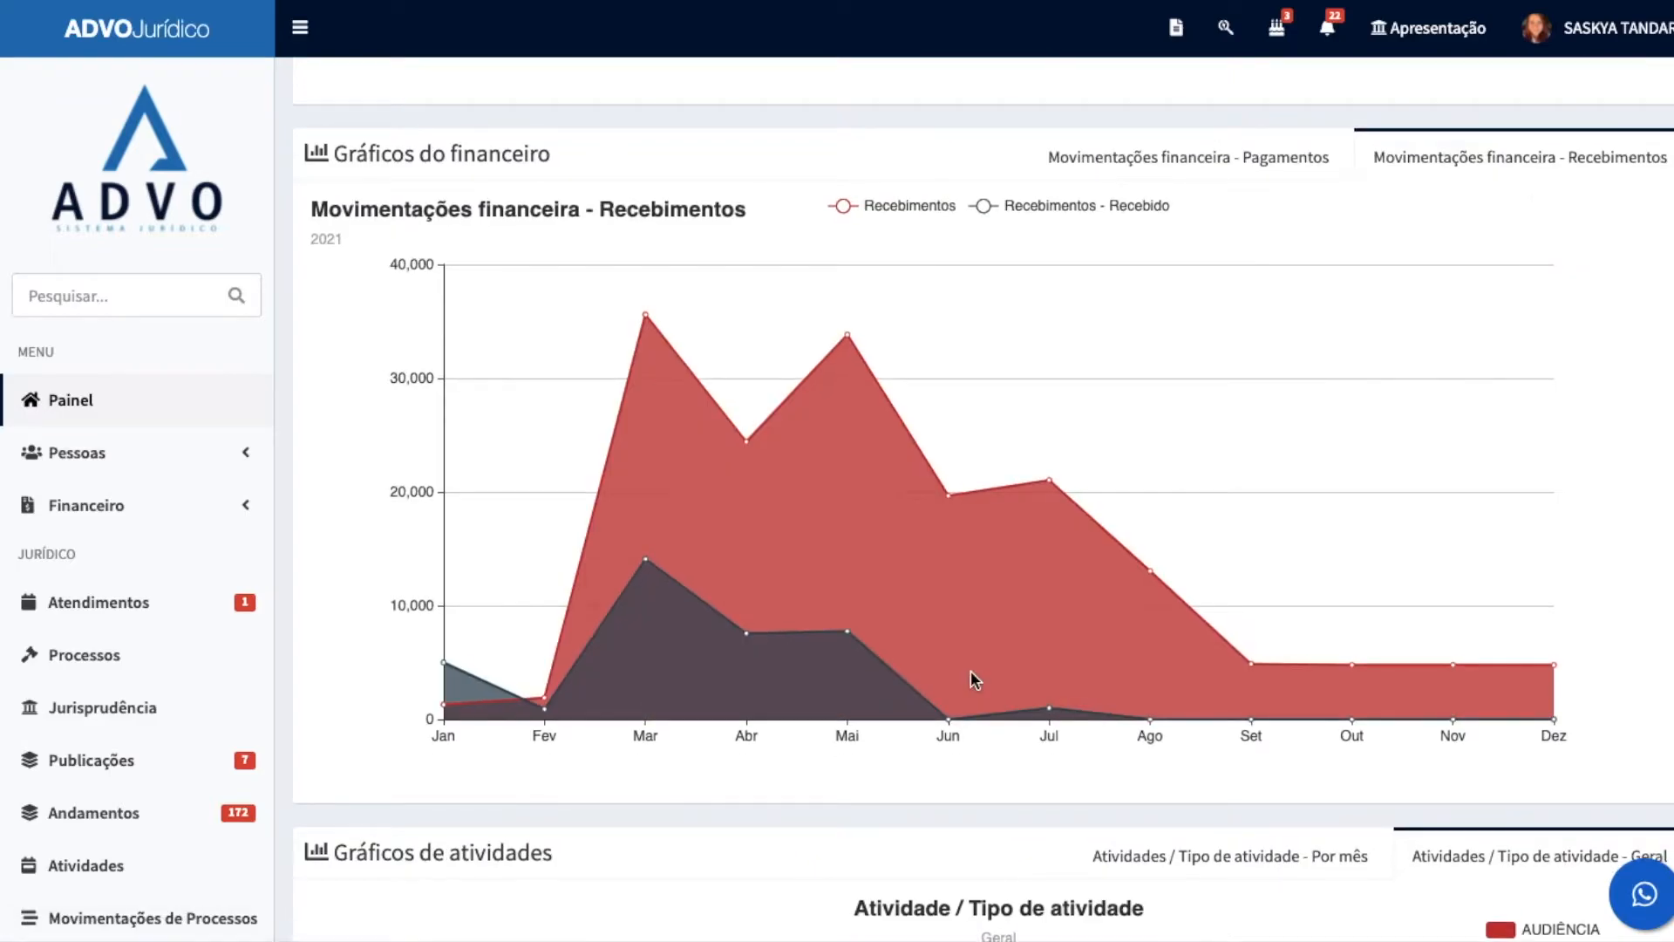
pyautogui.scroll(-1, 673, 421)
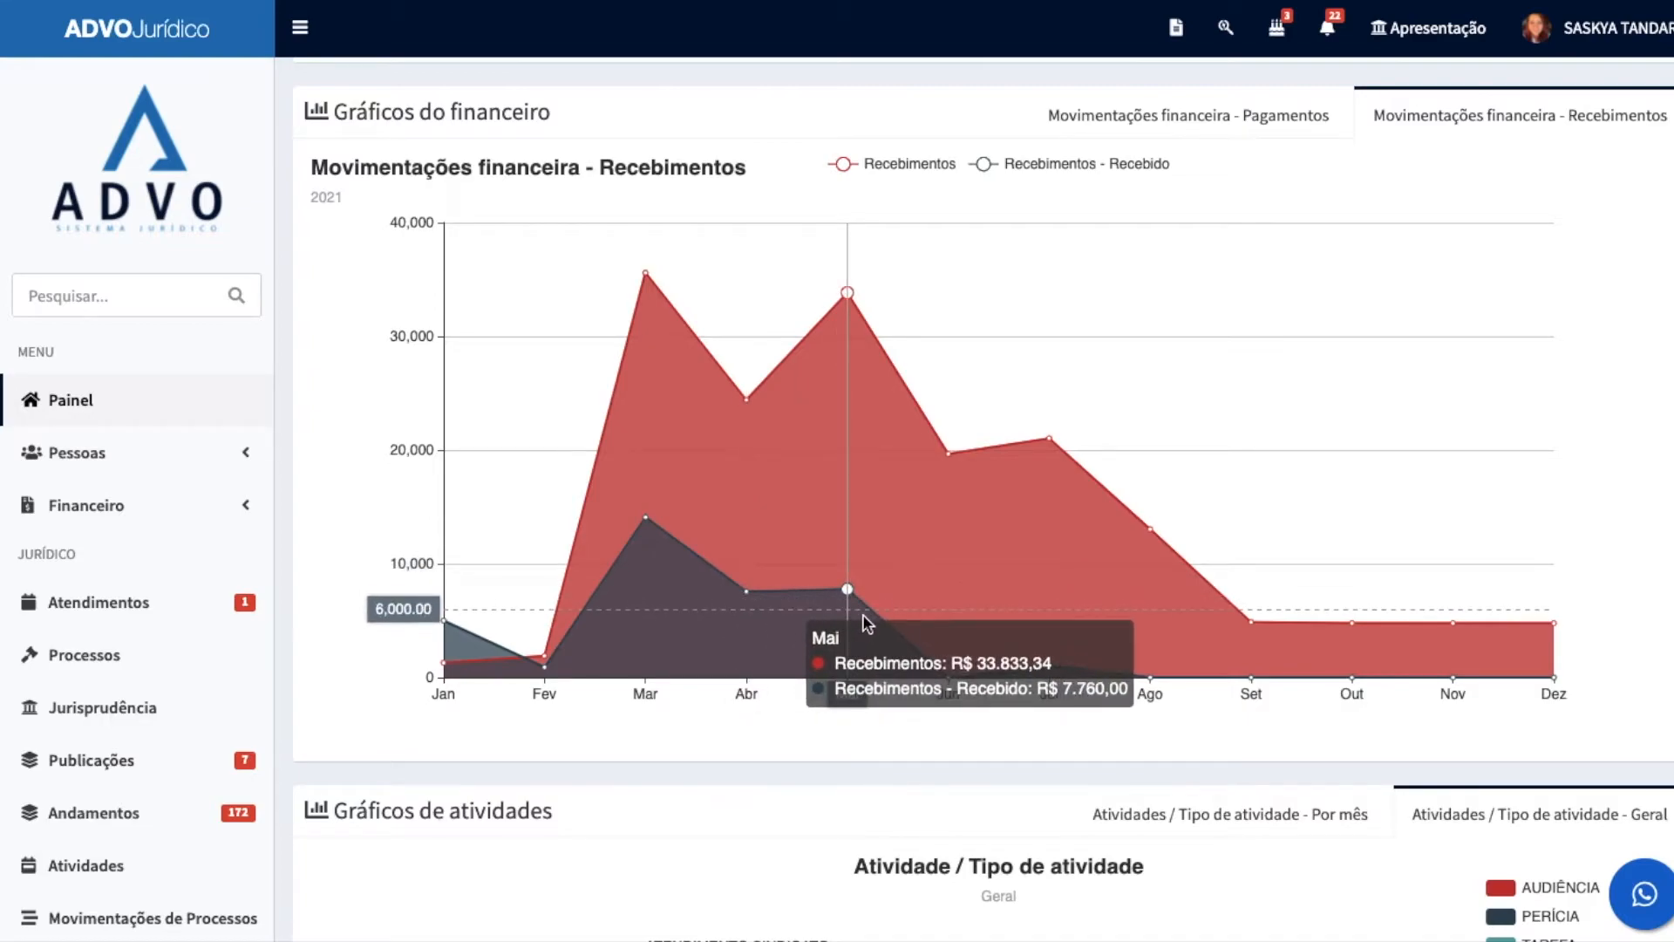
pyautogui.click(1233, 114)
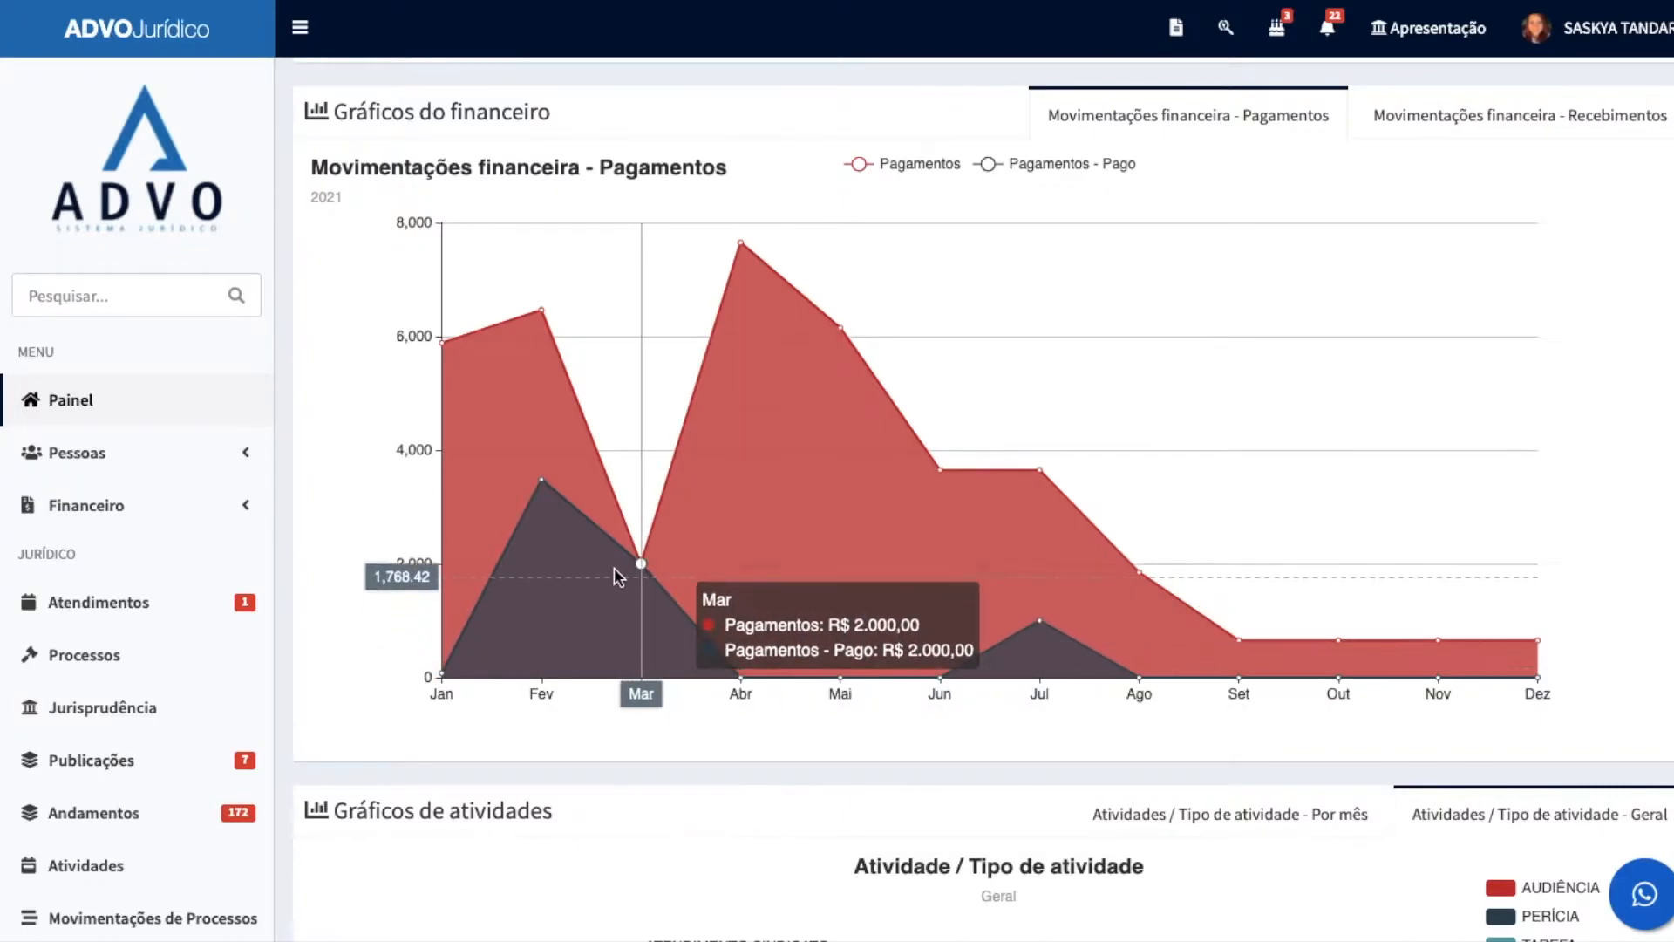
# Step: View the overall activity type chart, then show the monthly version for 06/2021
pyautogui.scroll(-7, 551, 519)
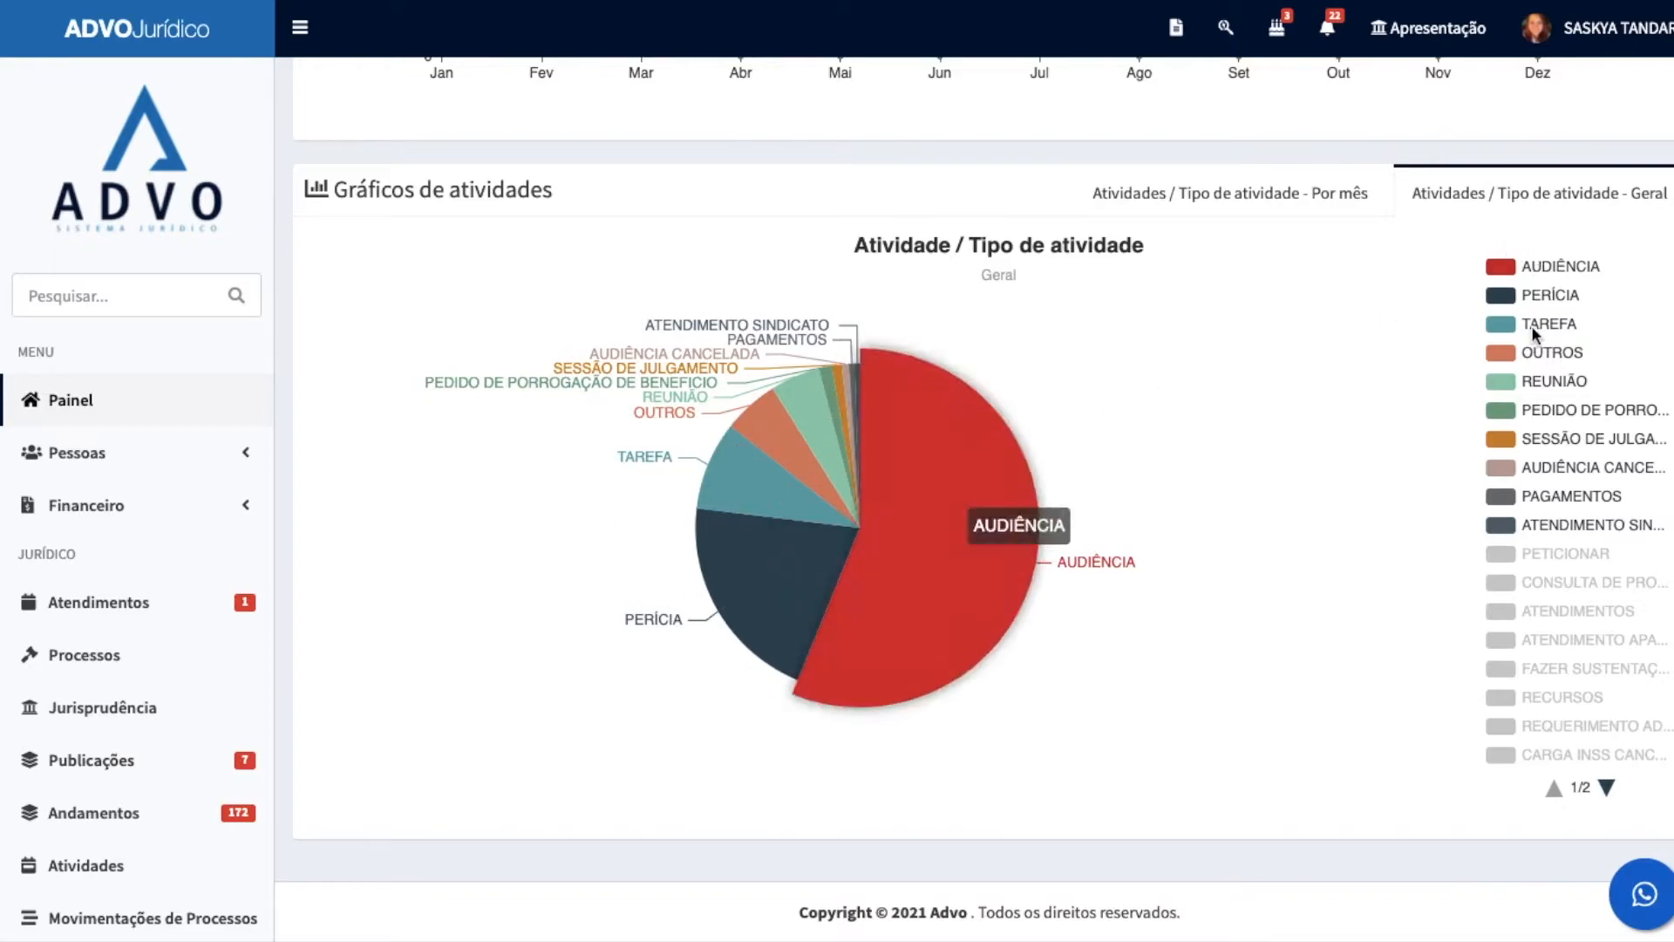
pyautogui.scroll(2, 1551, 437)
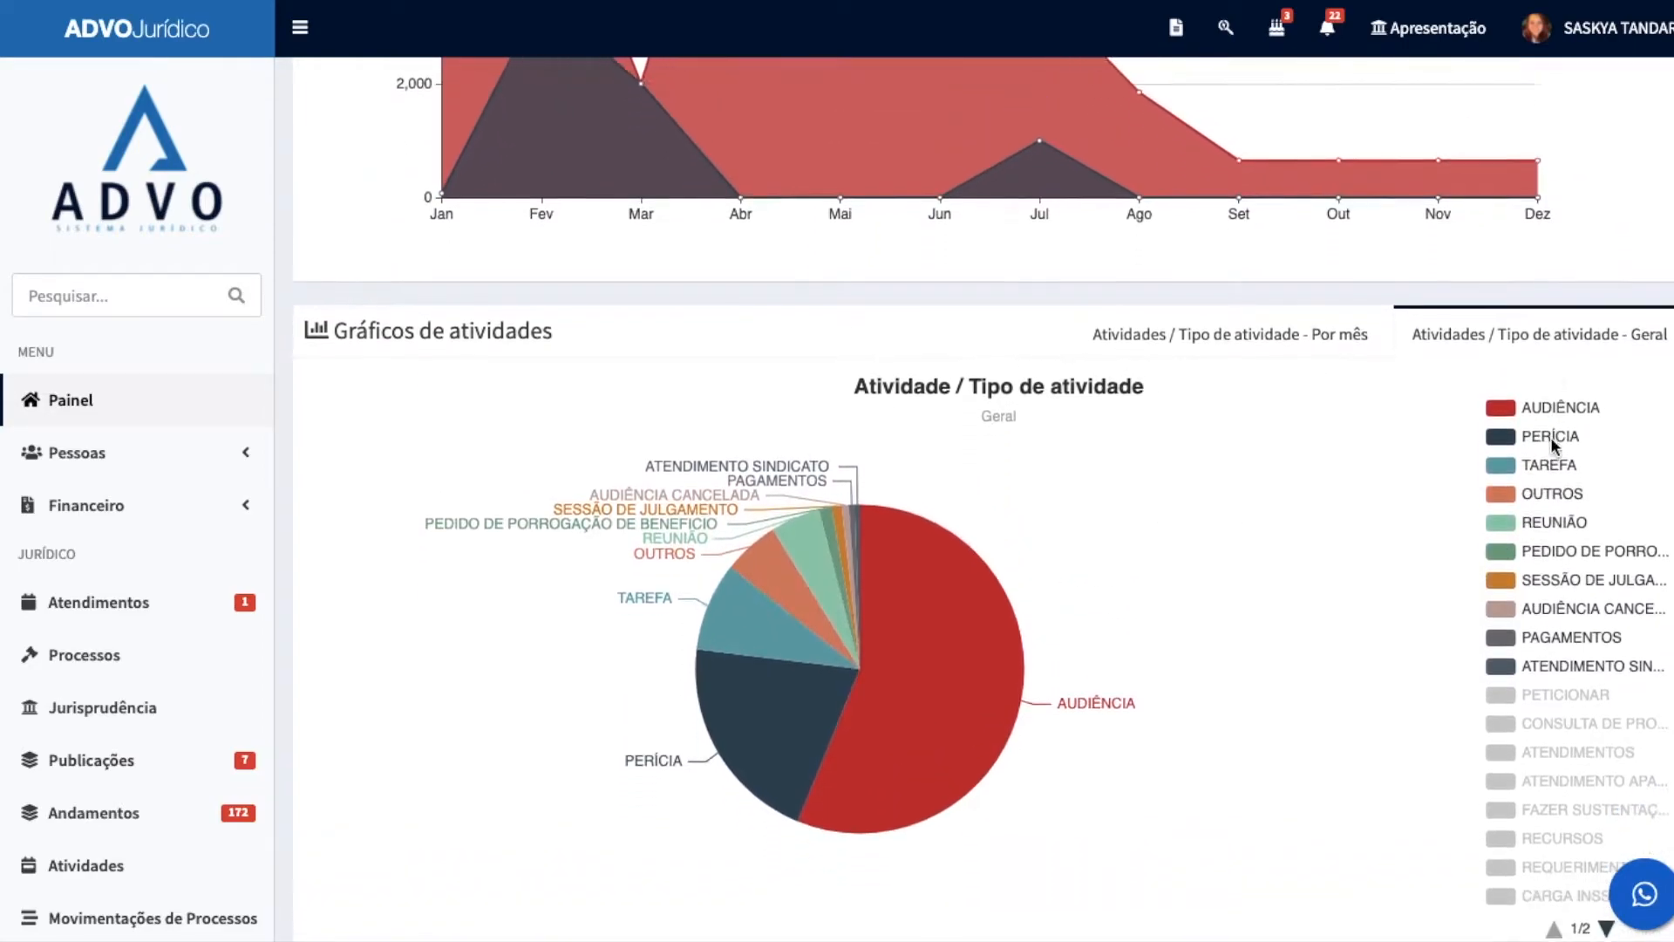
pyautogui.click(1206, 338)
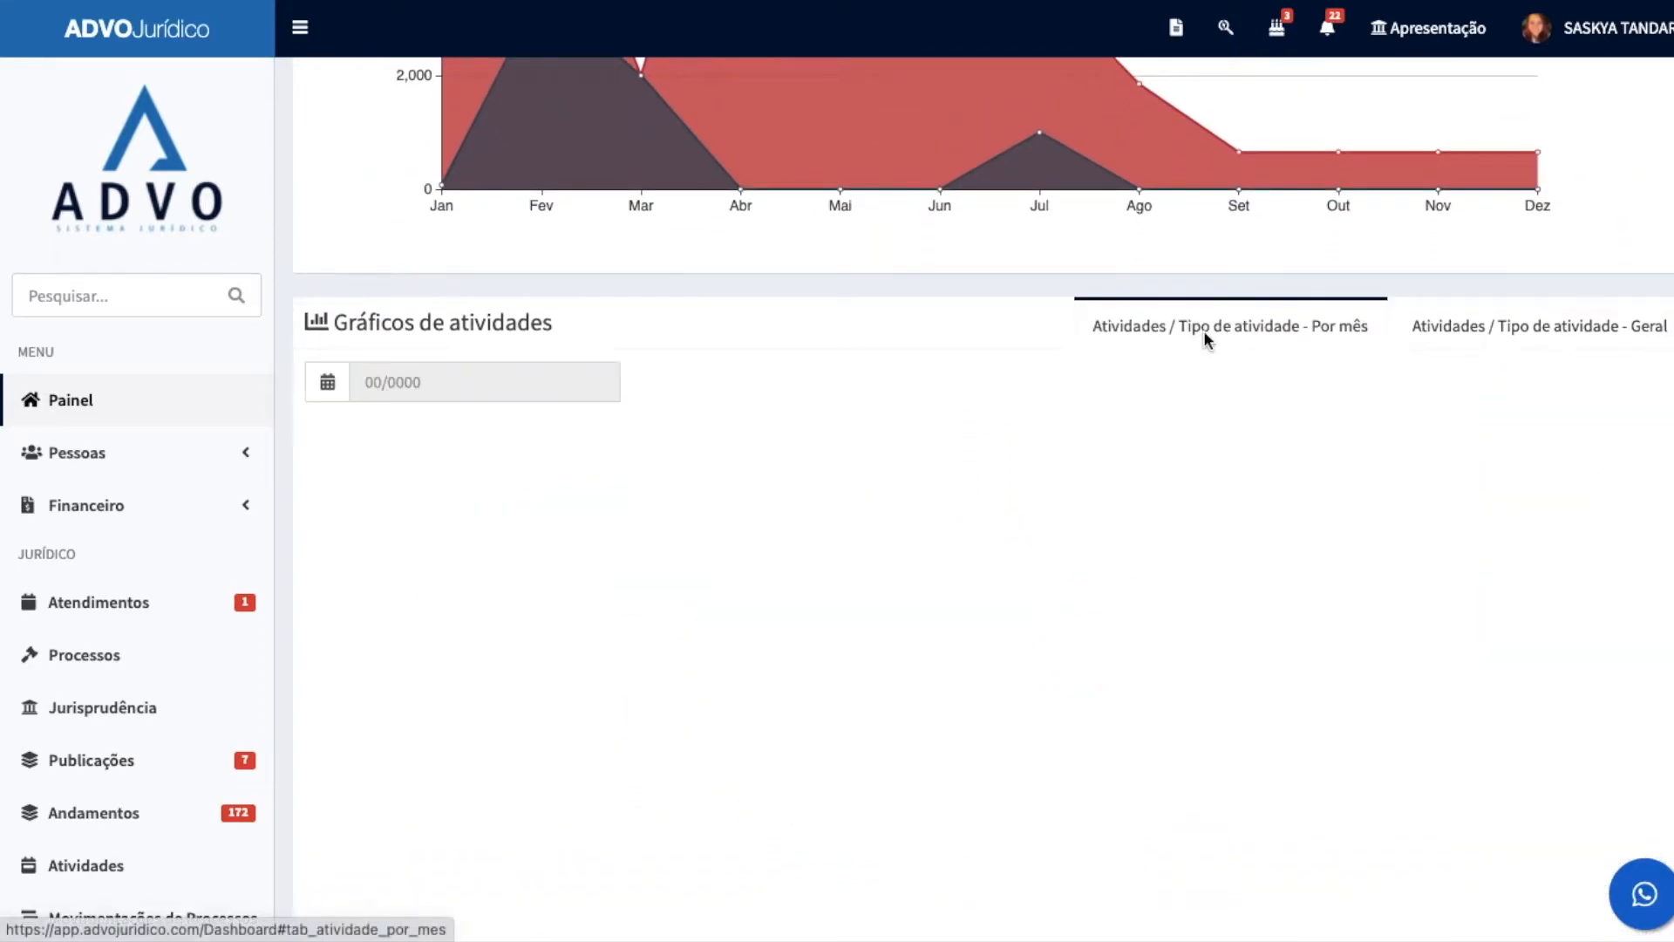
pyautogui.scroll(-2, 766, 520)
pyautogui.click(485, 235)
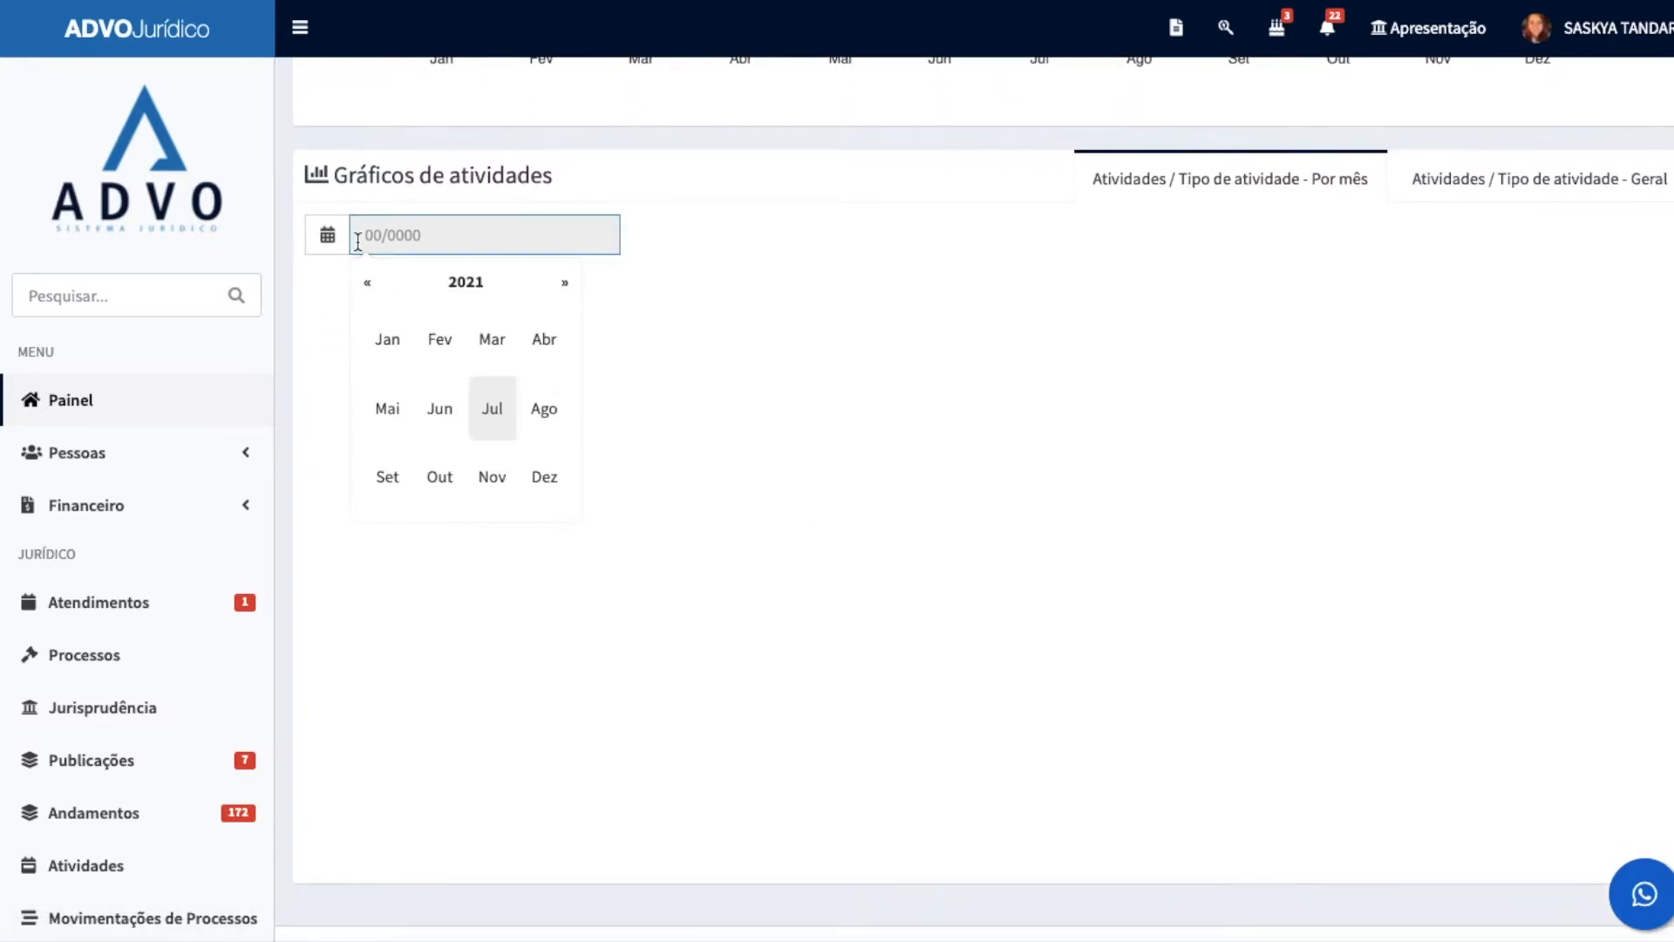
pyautogui.click(448, 410)
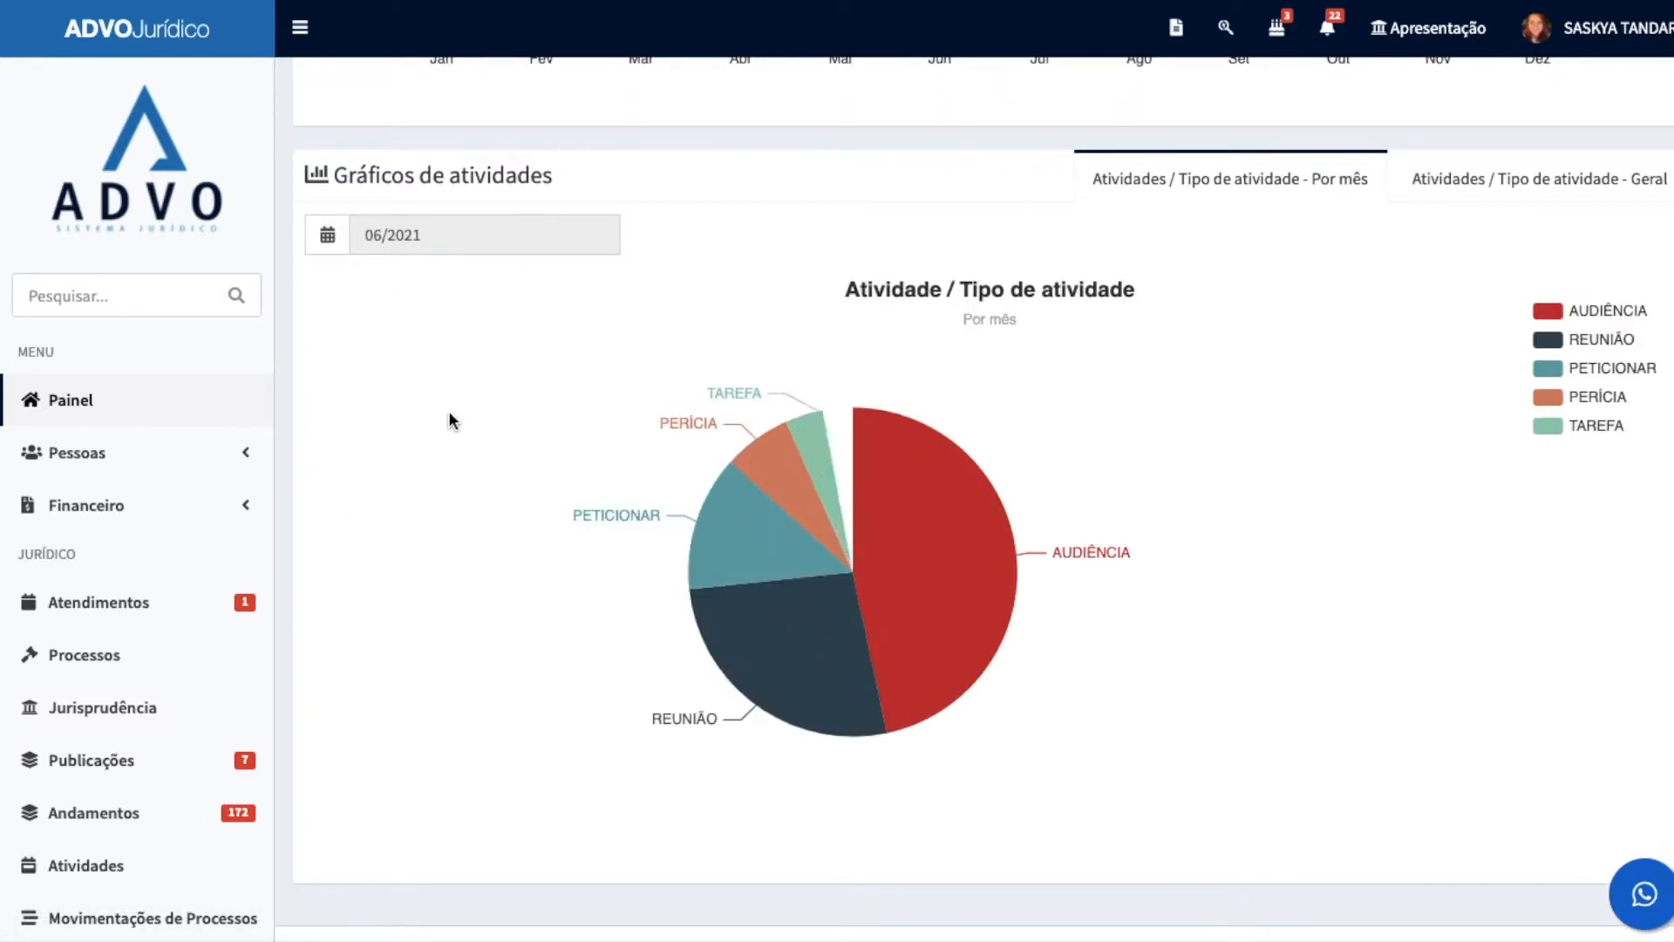
# Step: Show the monthly activity type chart for 01/2021 and then for 02/2021
pyautogui.click(337, 233)
pyautogui.click(392, 346)
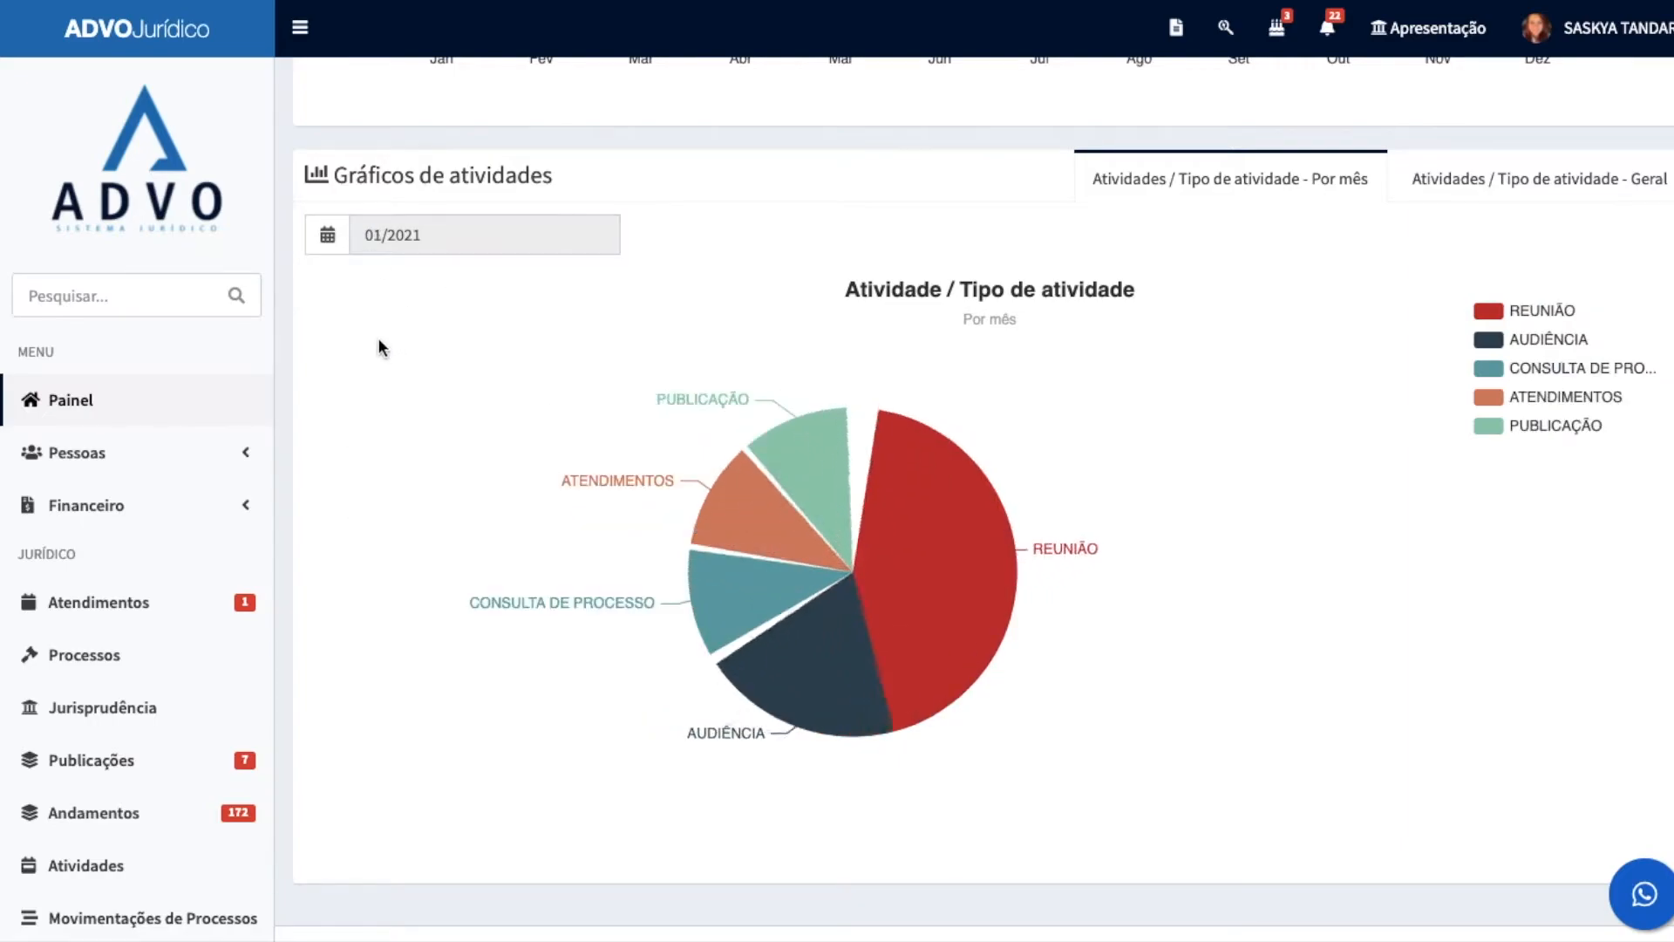
pyautogui.click(471, 233)
pyautogui.click(441, 336)
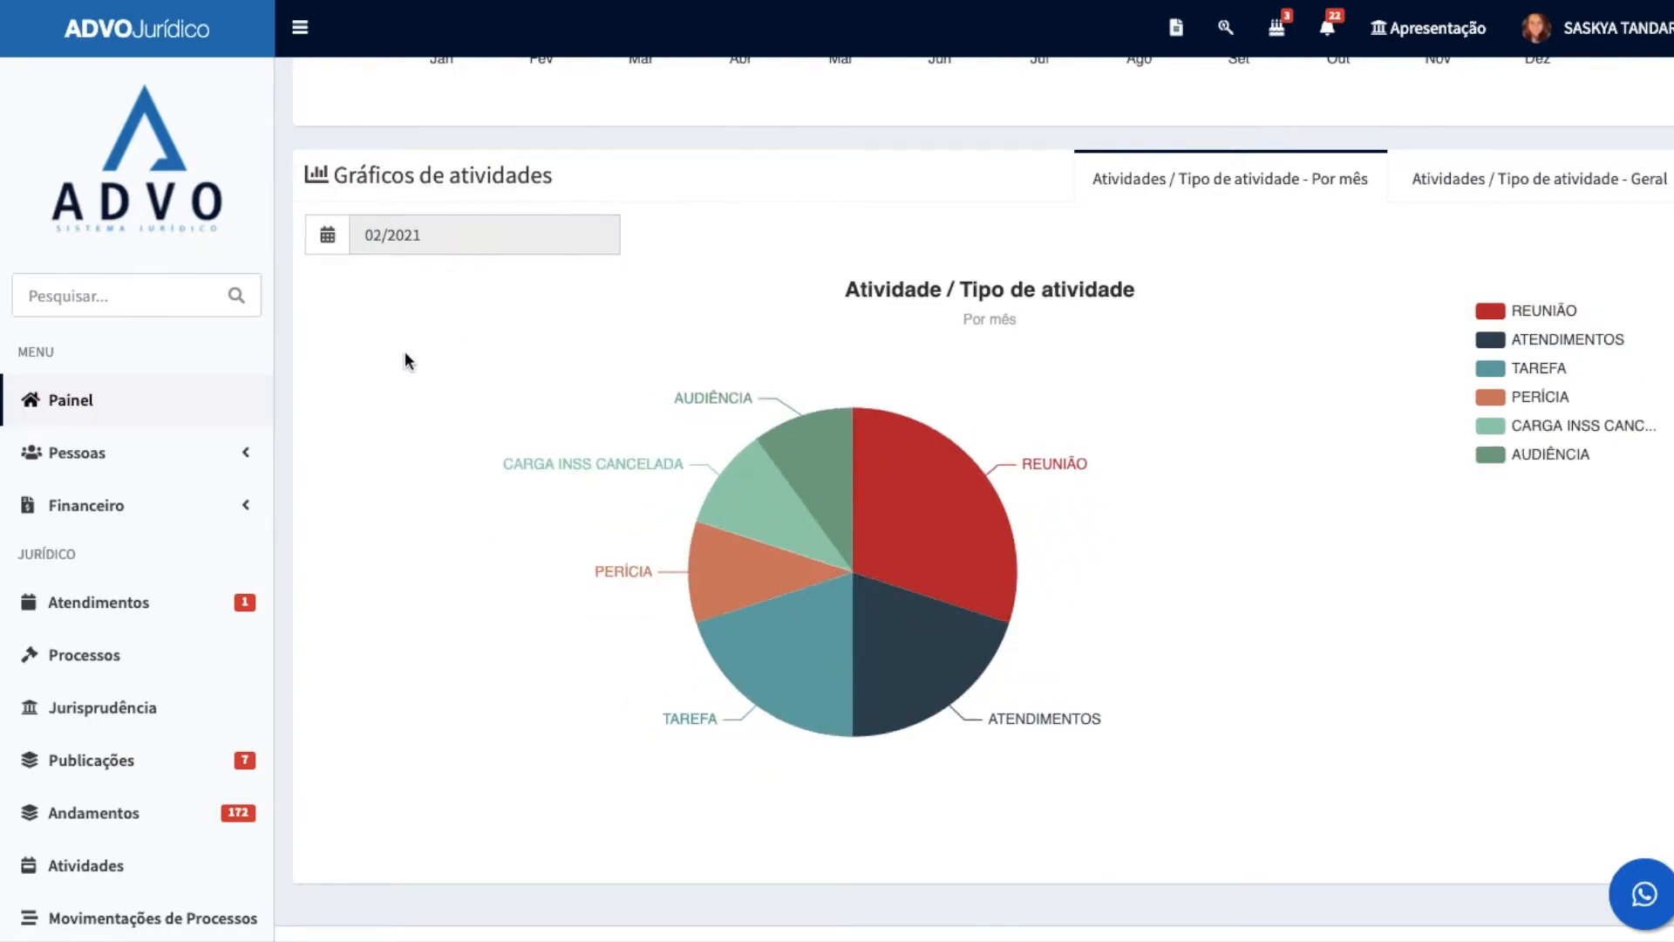
pyautogui.click(448, 243)
# Step: Return to the start of the dashboard and search the system menu for CLIEN
pyautogui.scroll(10, 641, 342)
pyautogui.scroll(20, 640, 342)
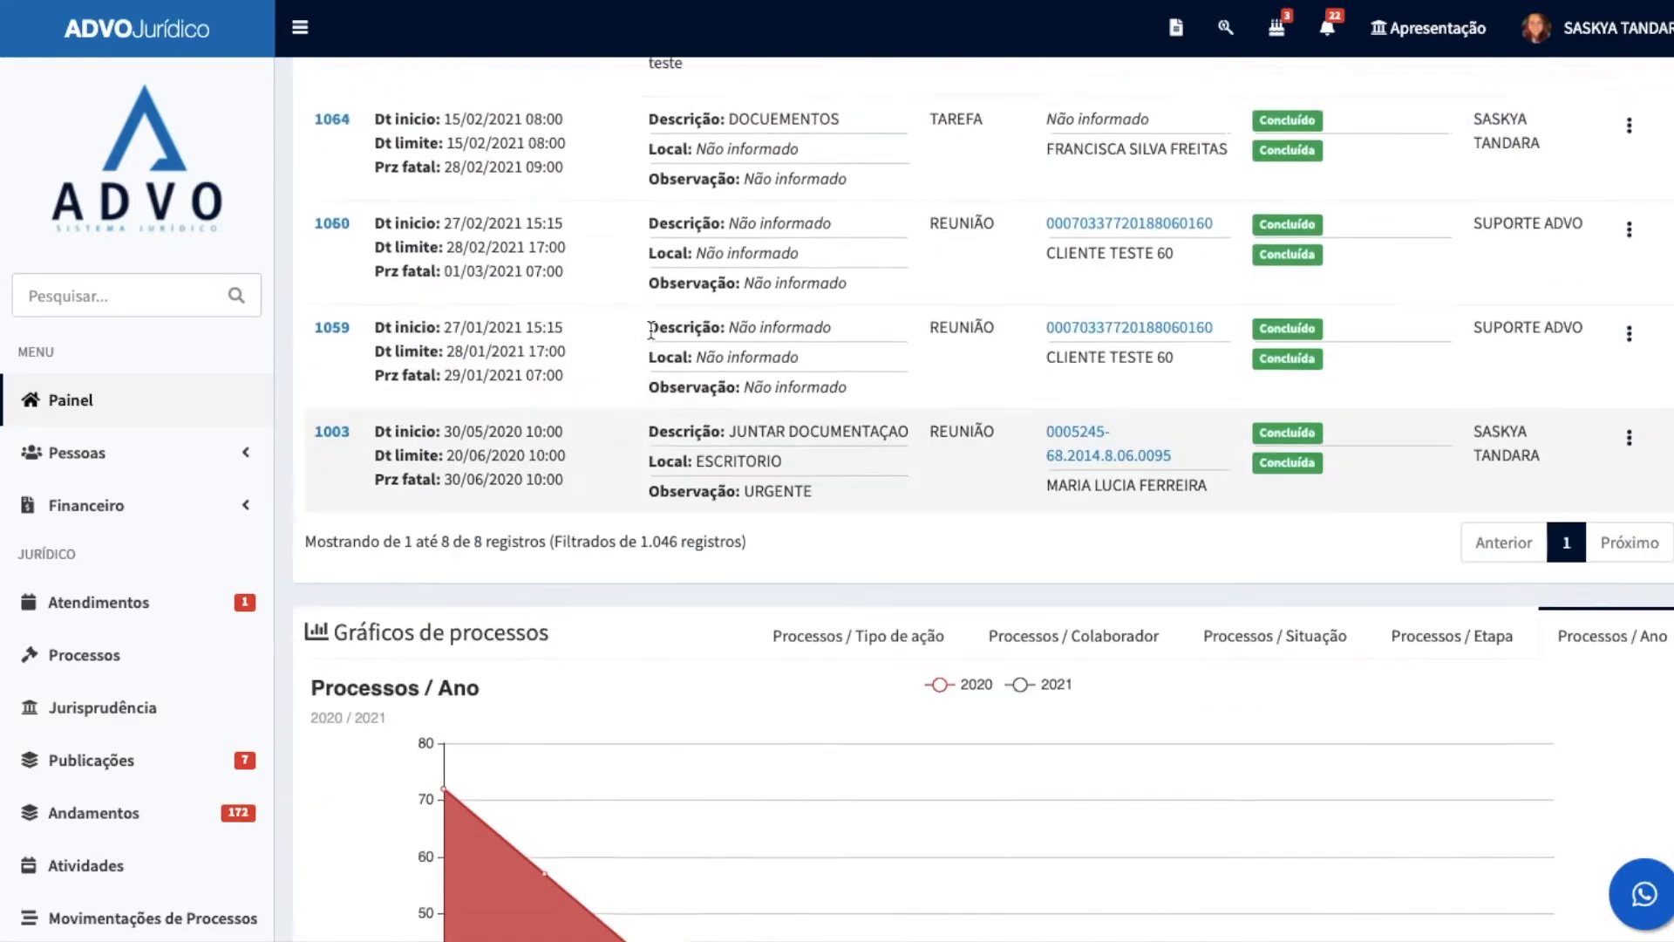
pyautogui.scroll(8, 565, 349)
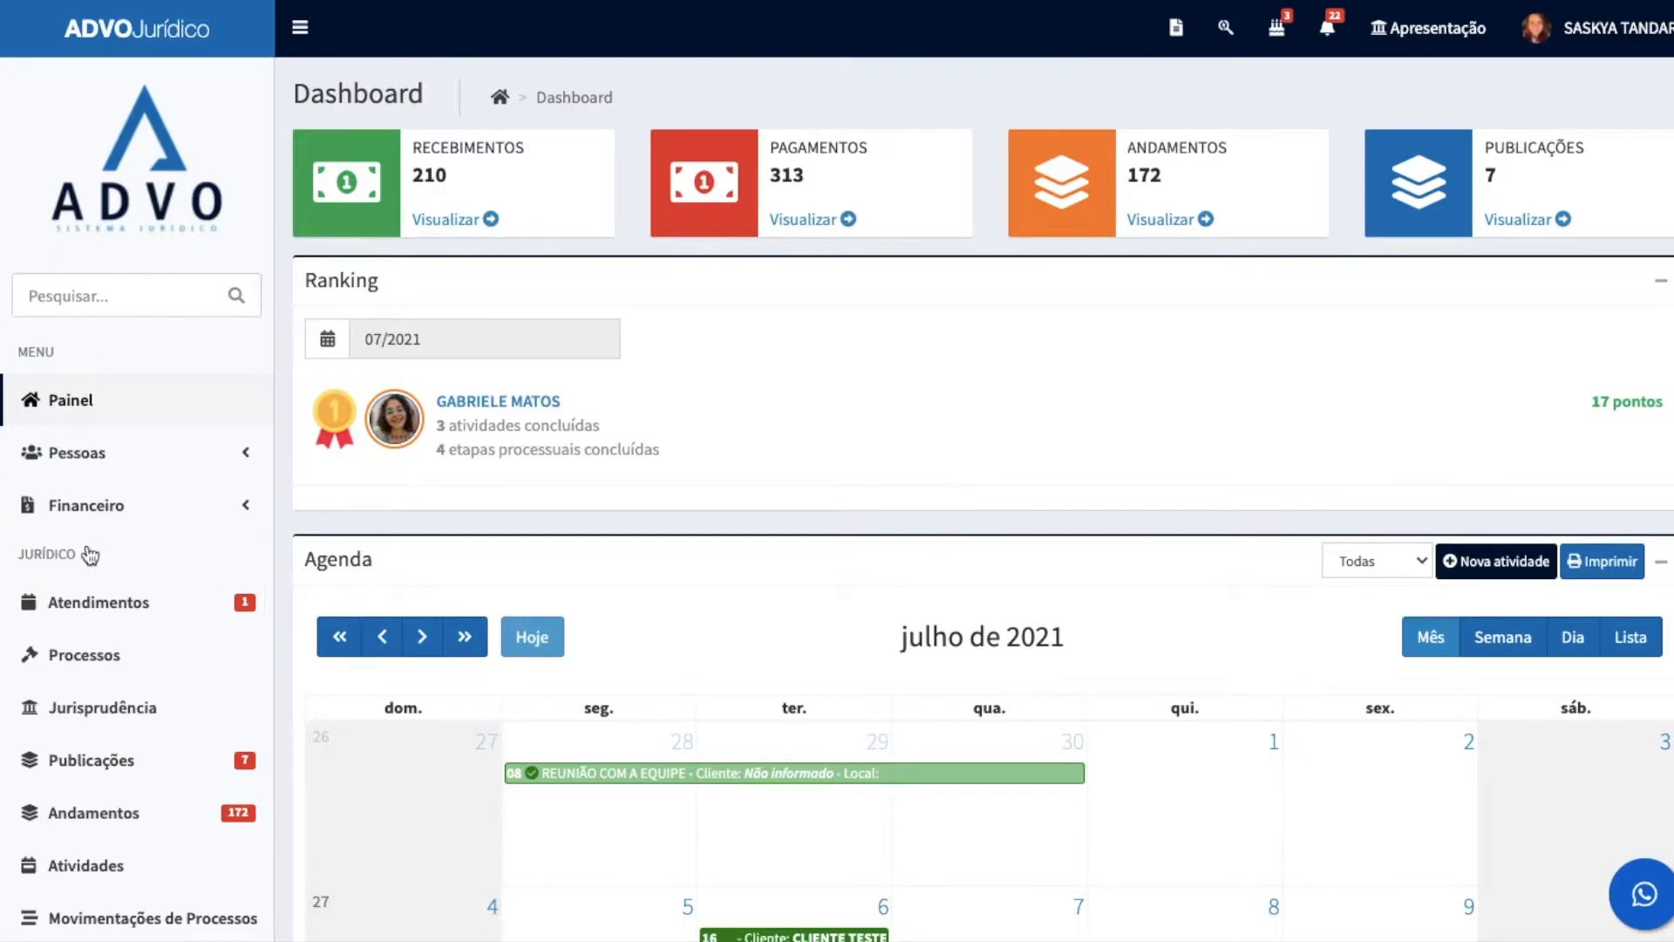
pyautogui.scroll(-4, 91, 542)
pyautogui.scroll(4, 99, 541)
pyautogui.click(148, 296)
pyautogui.write('CLIEN')
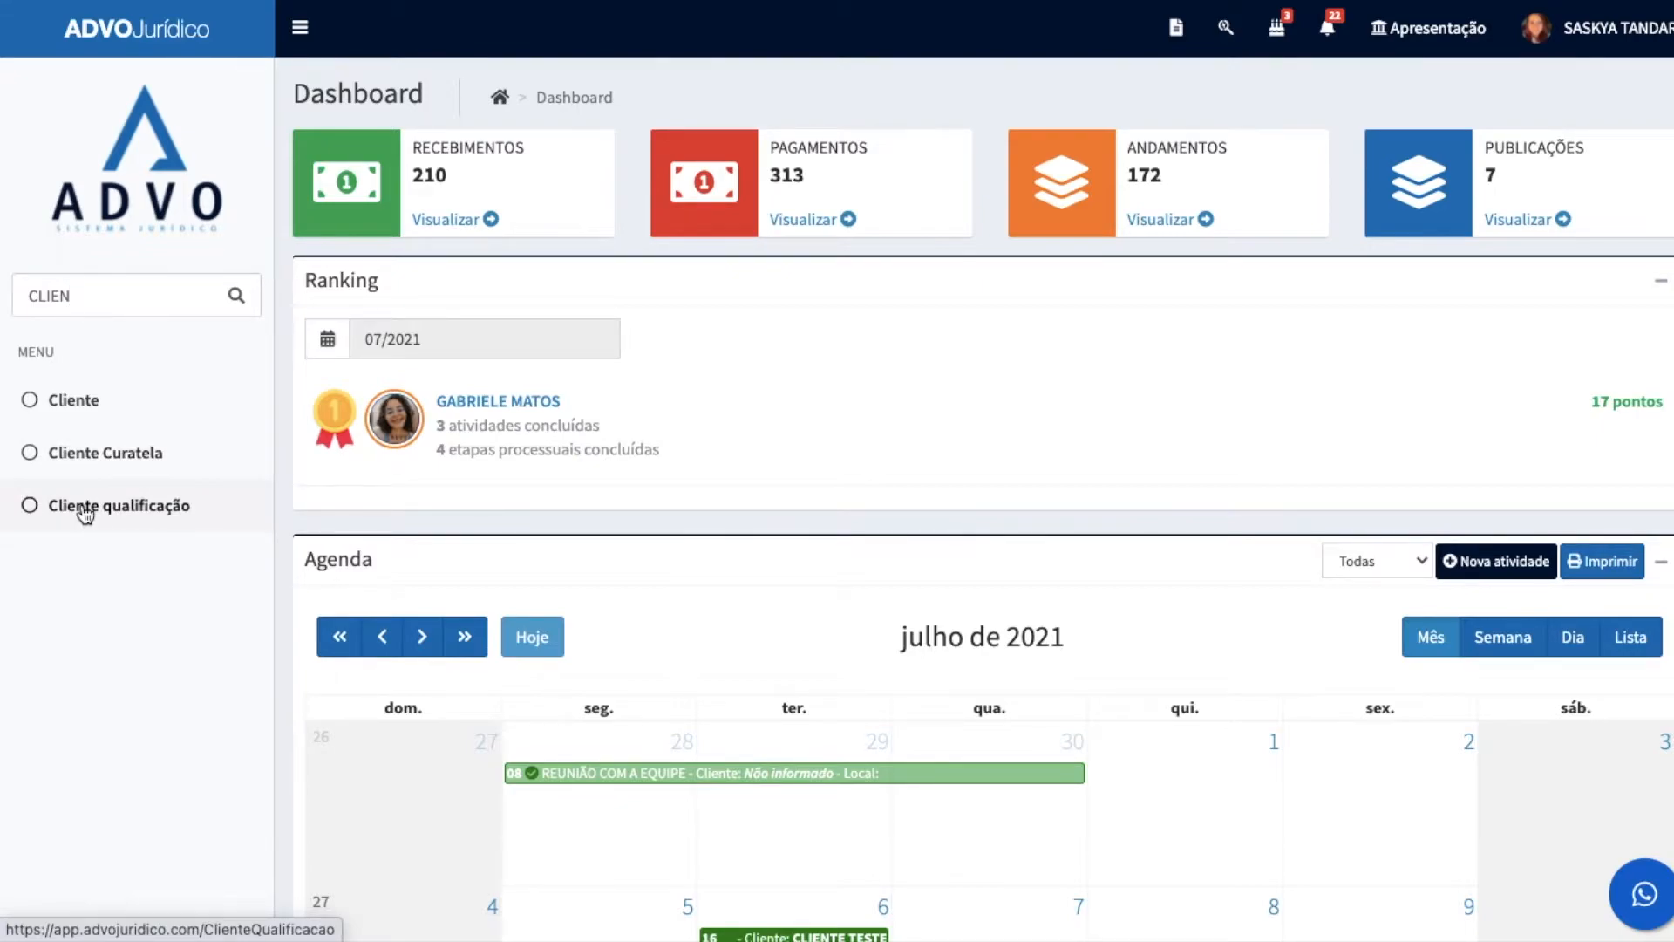
# Step: Search the system menu and the quick process search for a client's first name
pyautogui.moveTo(105, 289); pyautogui.dragTo(25, 273)
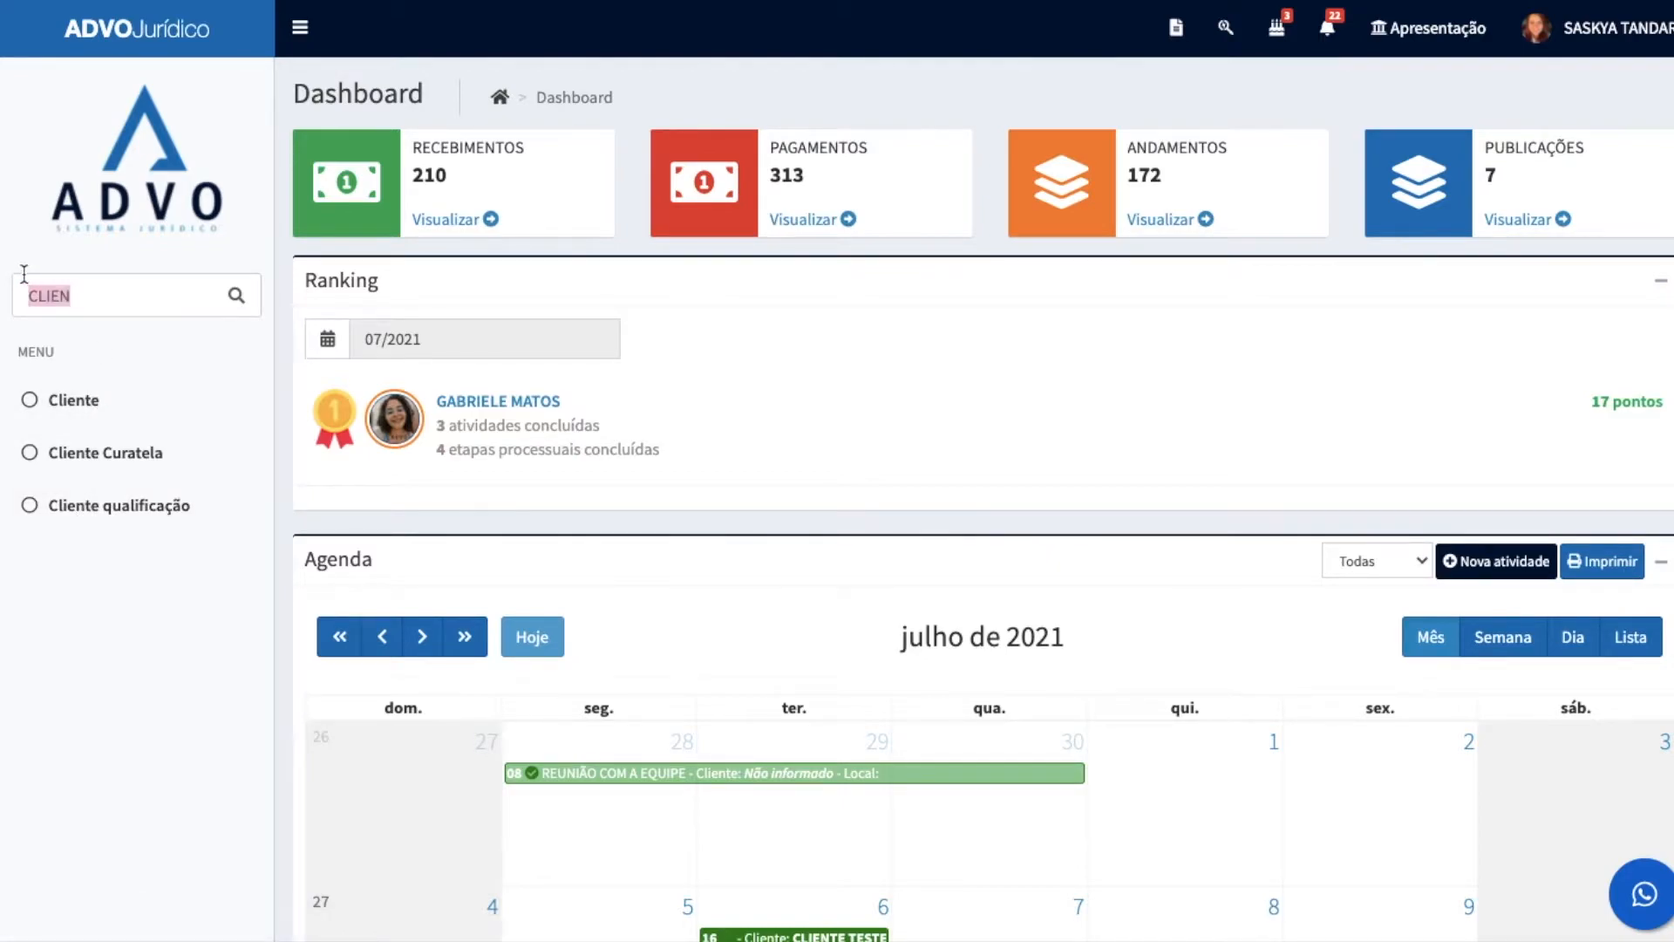
pyautogui.write('JOSÉ')
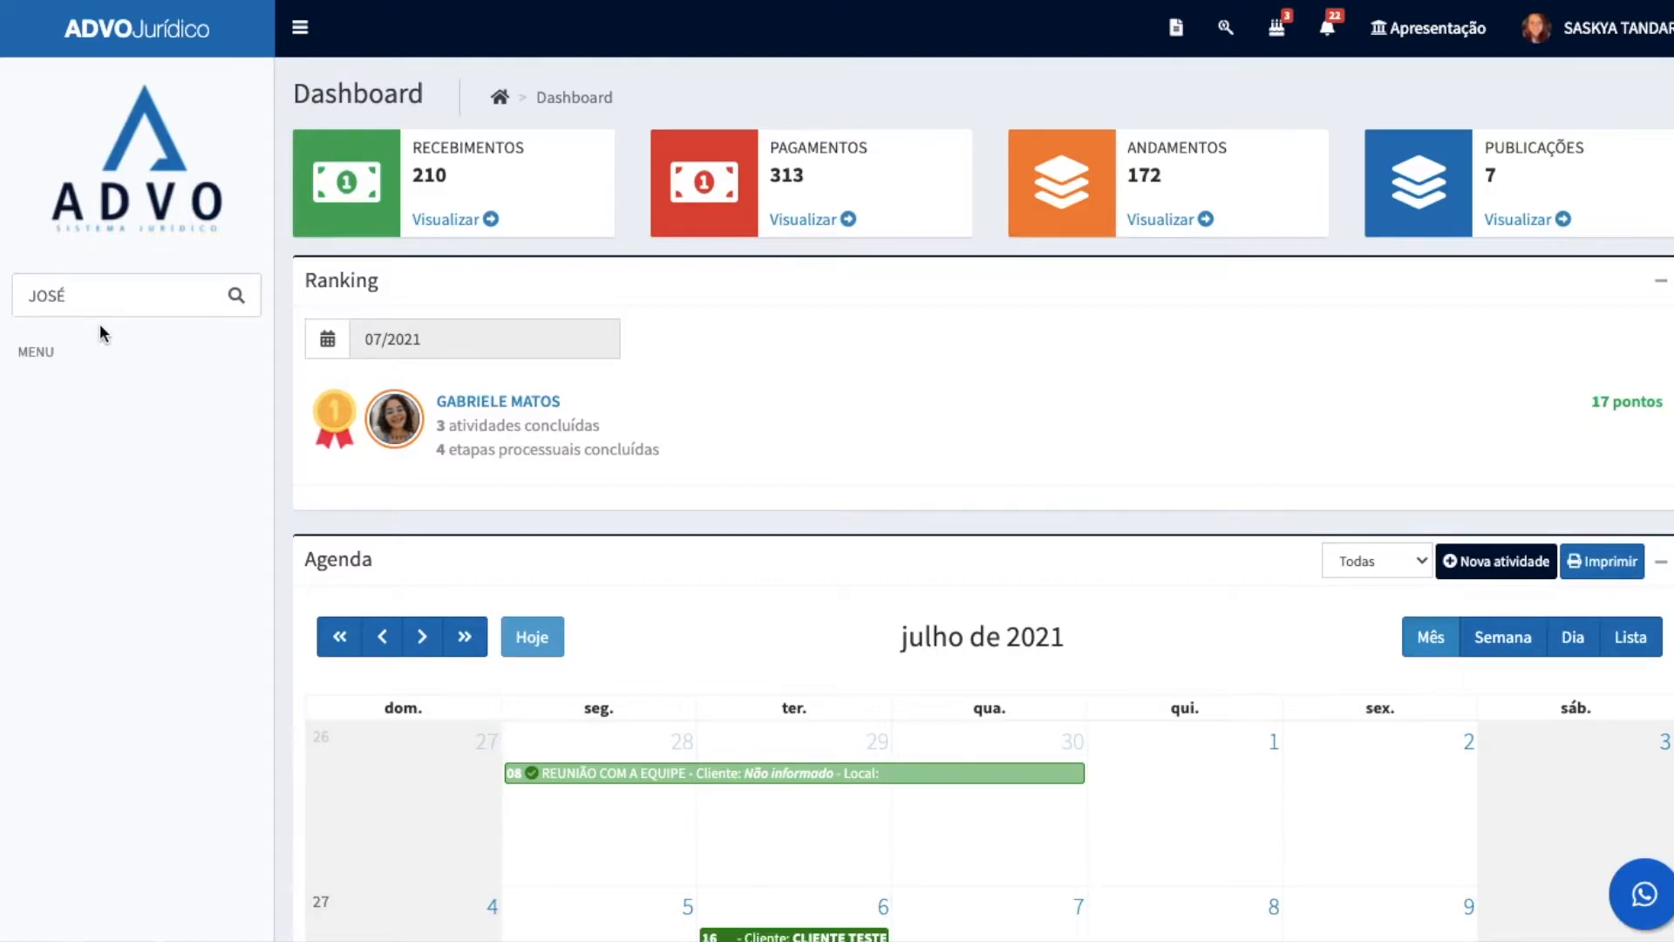
pyautogui.click(1226, 27)
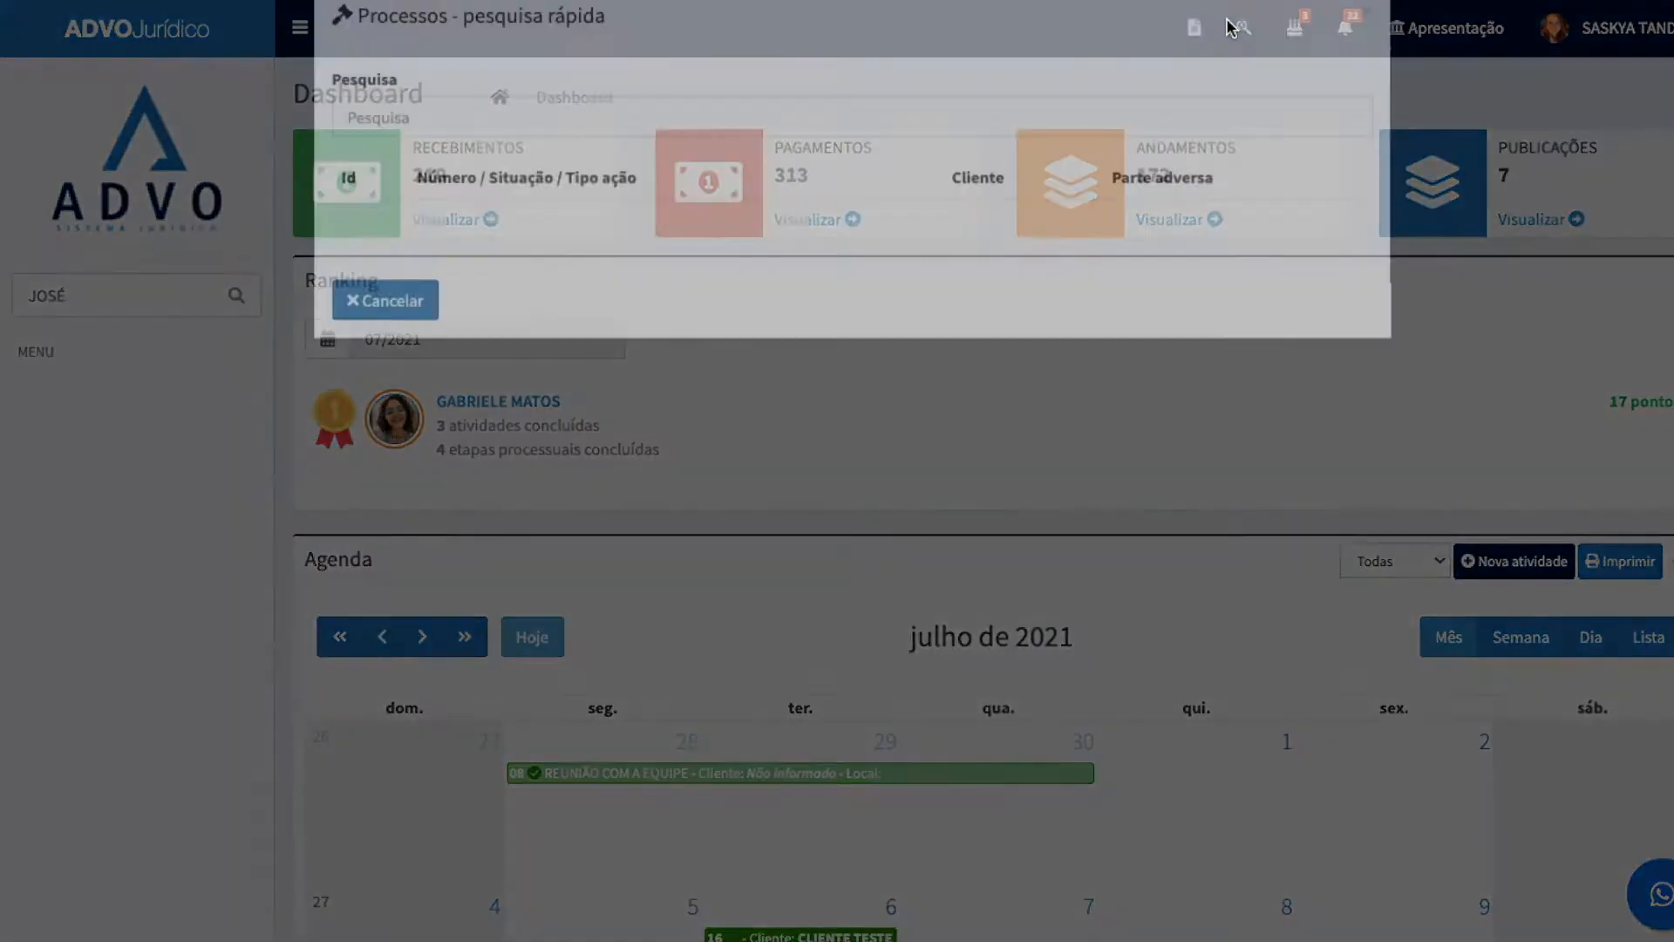
pyautogui.write('JOSÉ')
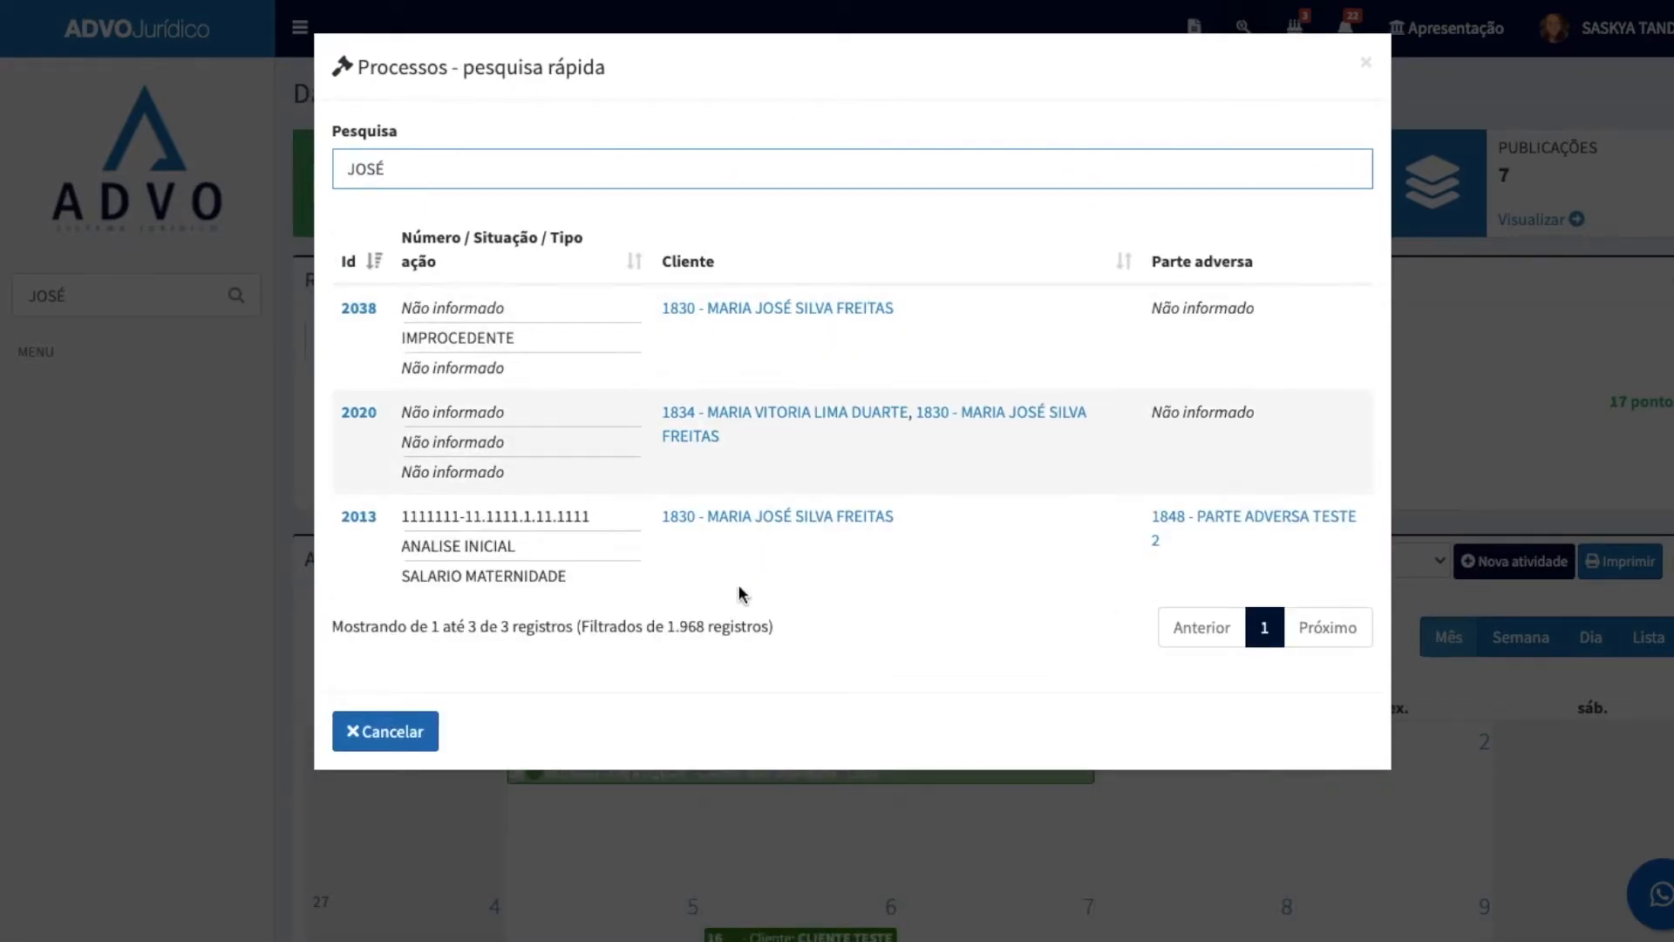
pyautogui.click(294, 542)
# Step: Clear the menu search and view the Contatos and Perfil Acesso lists under Pessoas
pyautogui.moveTo(85, 295); pyautogui.dragTo(11, 288)
pyautogui.press('BackSpace')
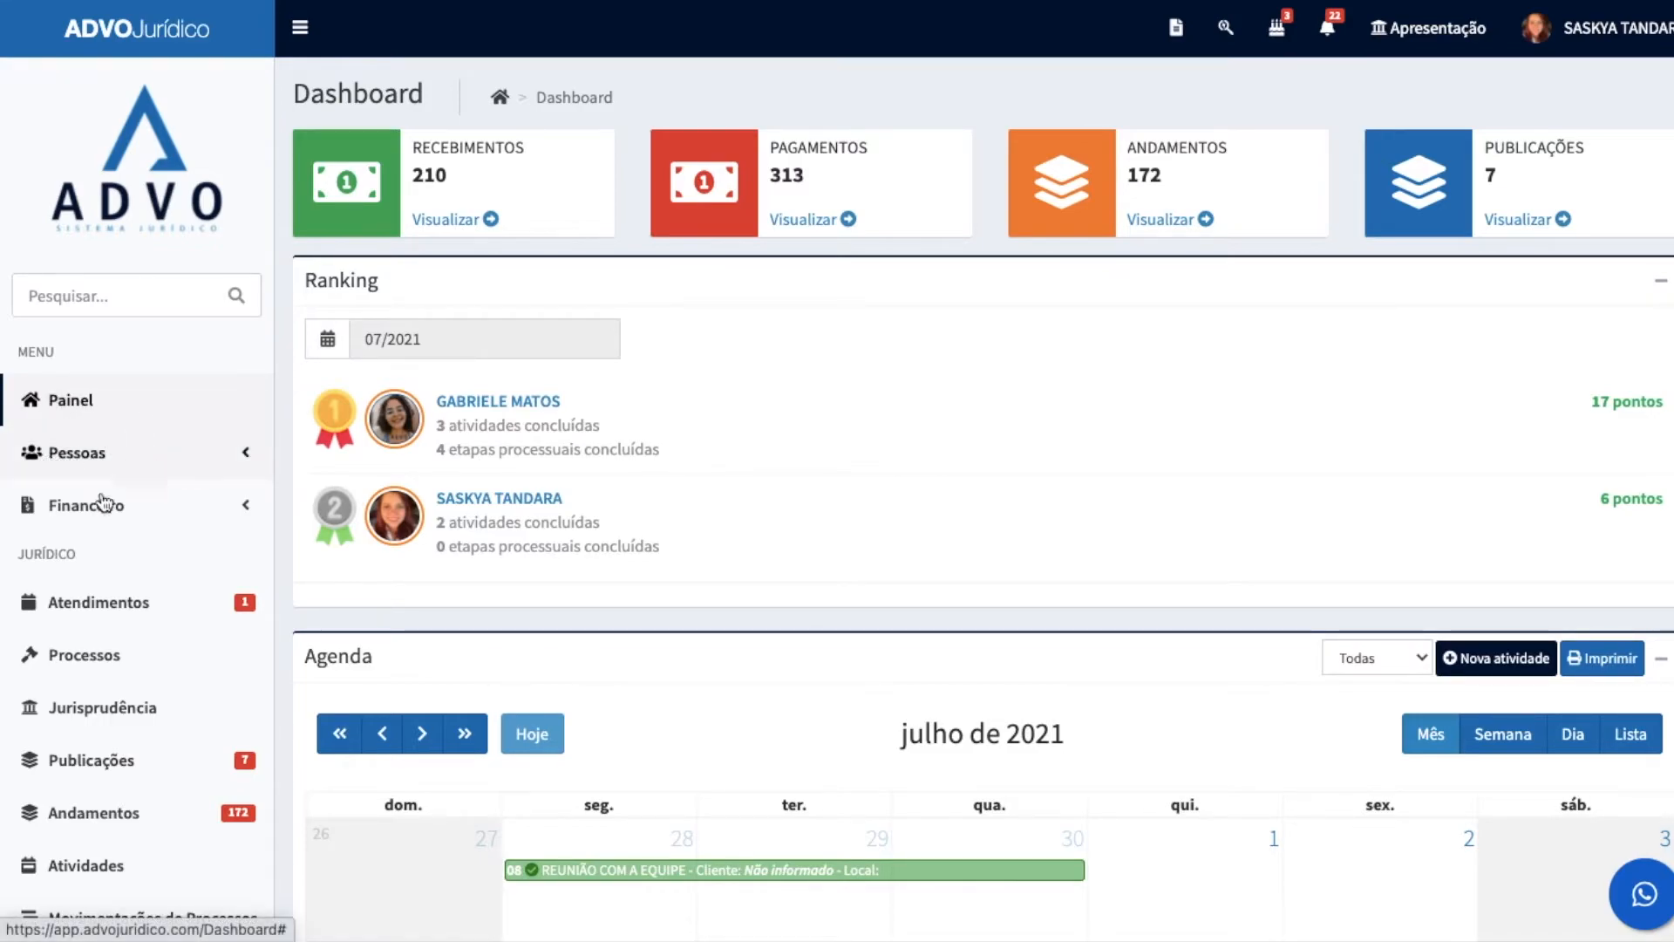
pyautogui.click(94, 459)
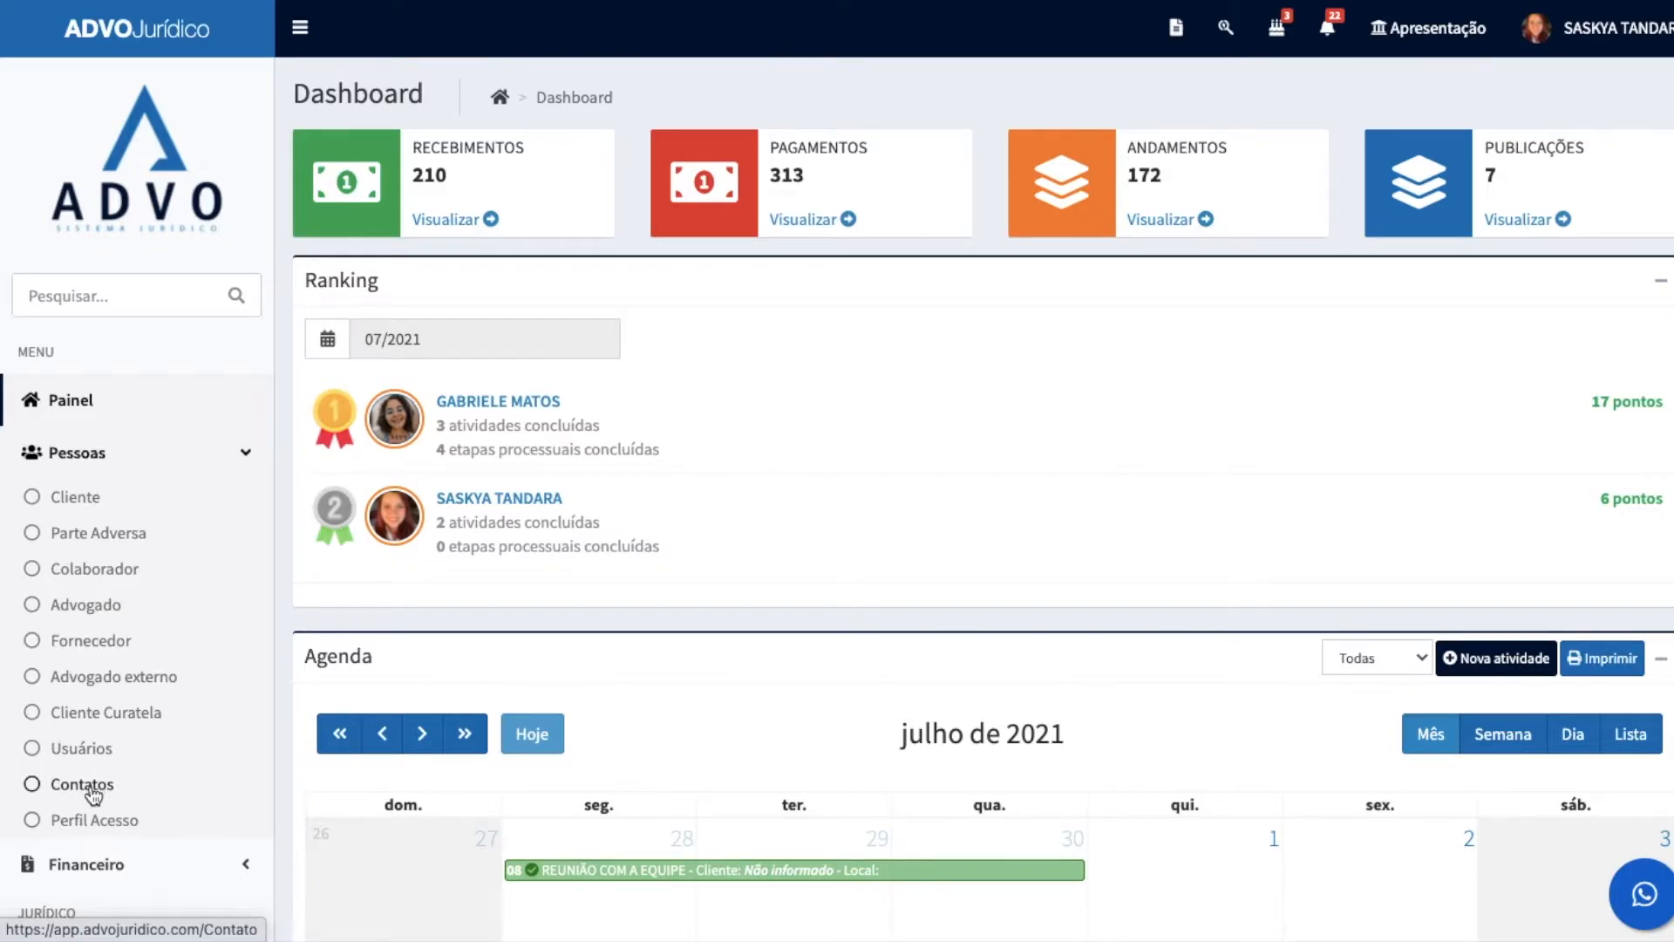
pyautogui.click(87, 788)
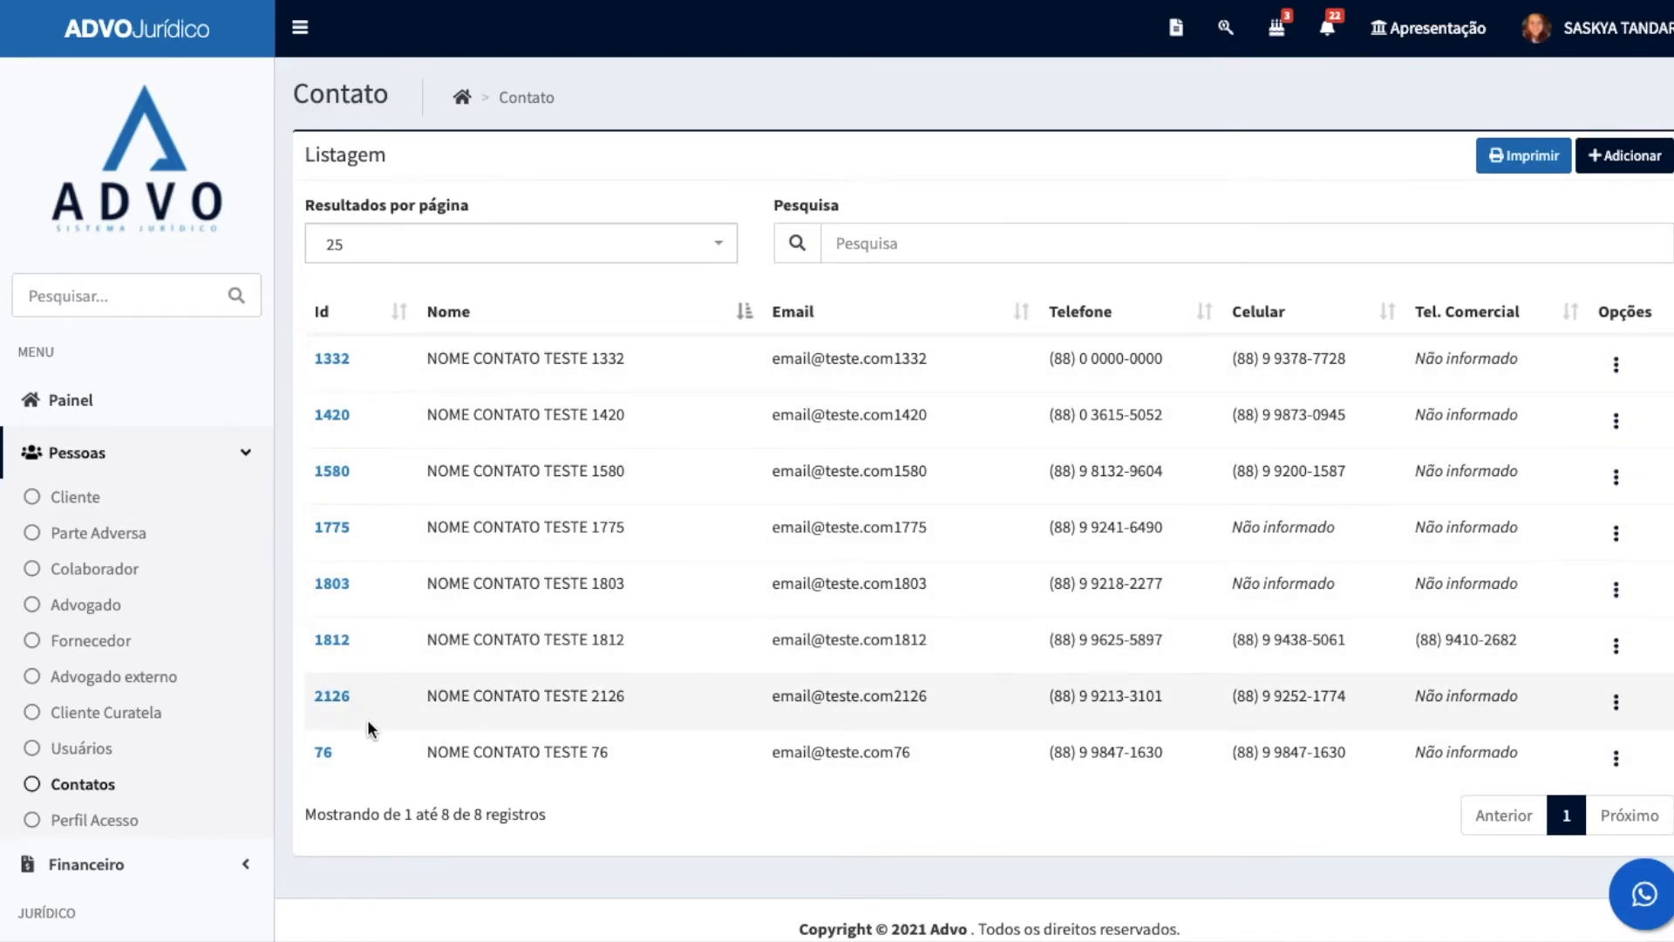
pyautogui.click(122, 825)
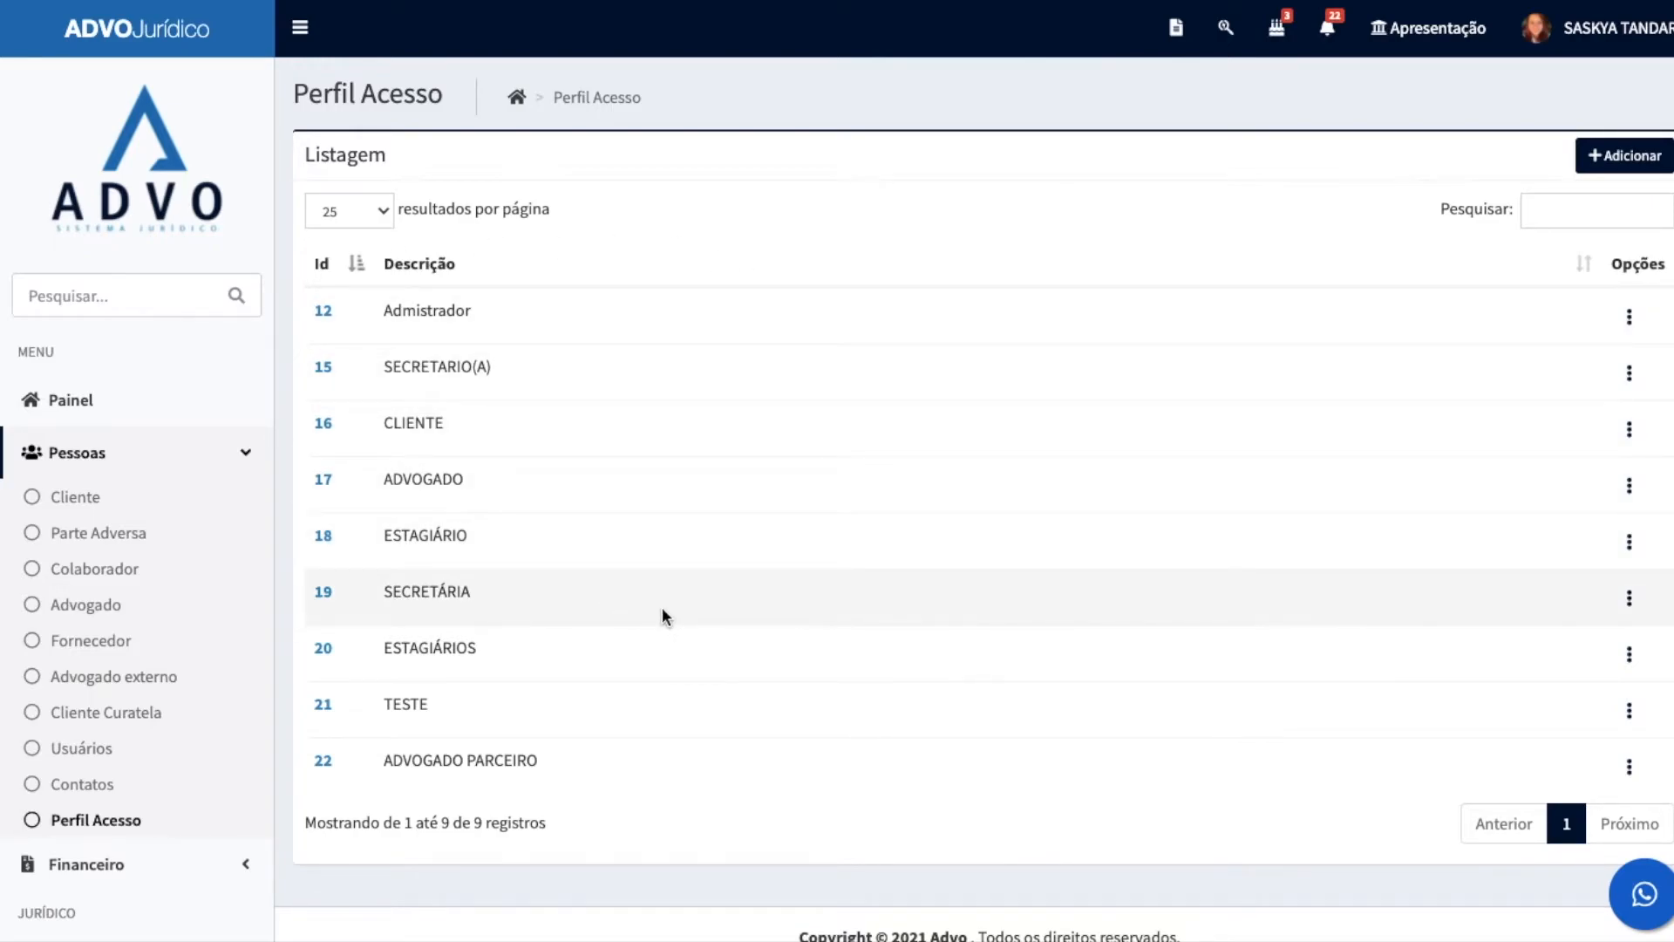
# Step: Open the financial Recebimentos list and review its filters and entries
pyautogui.scroll(-7, 70, 254)
pyautogui.click(74, 246)
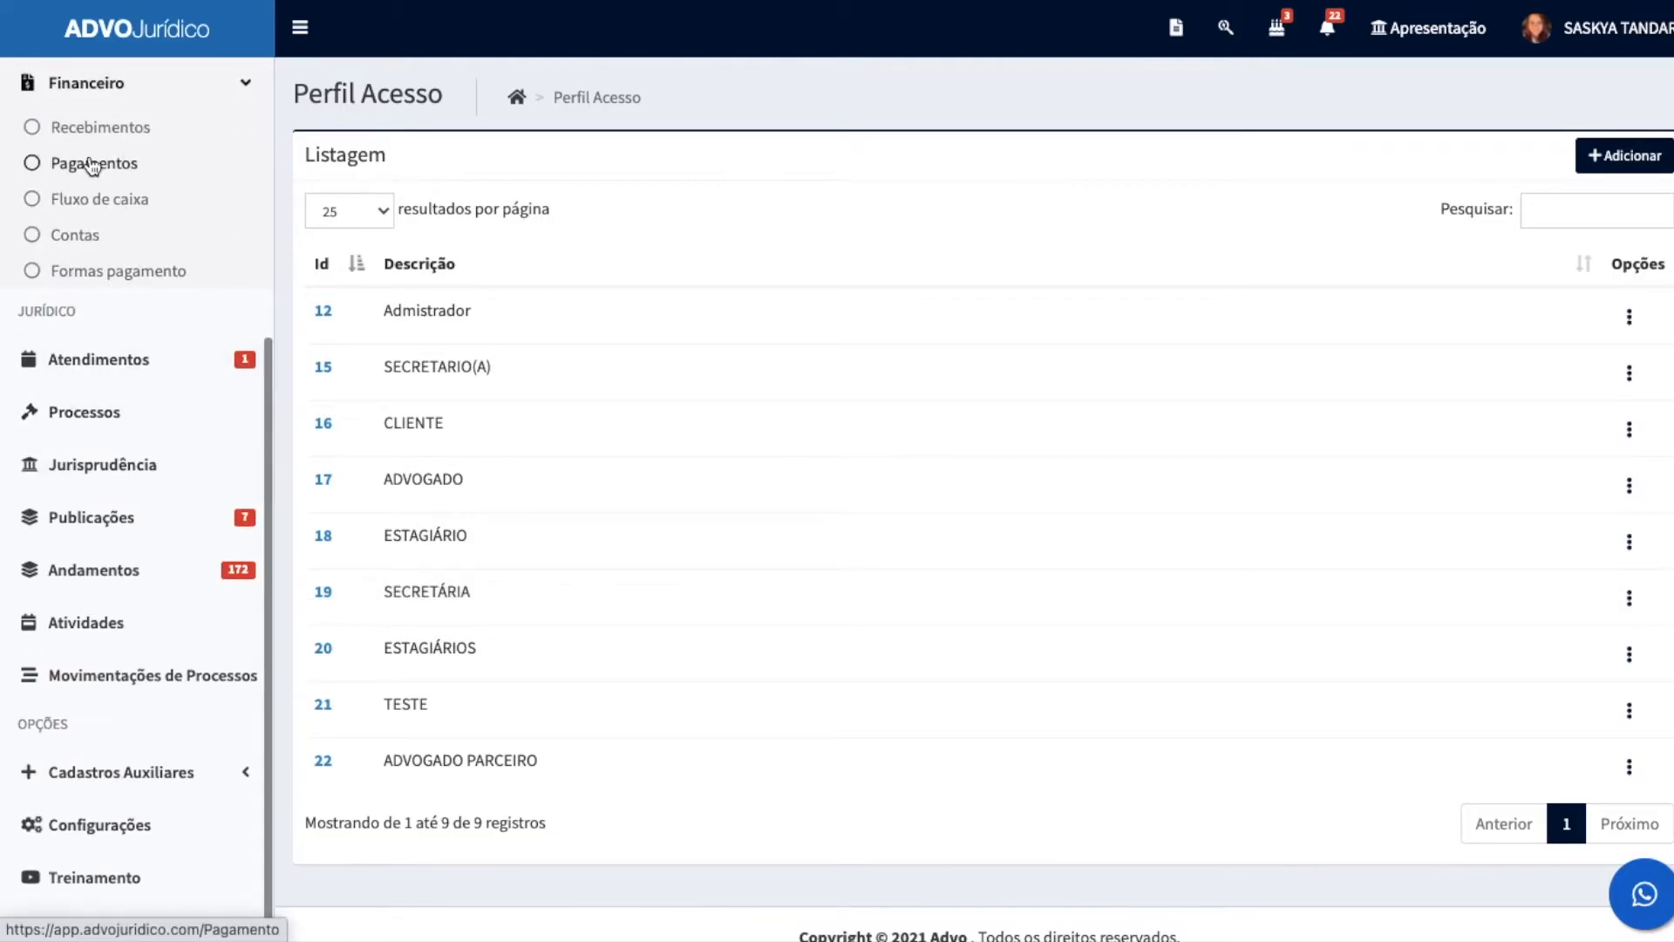
pyautogui.click(99, 131)
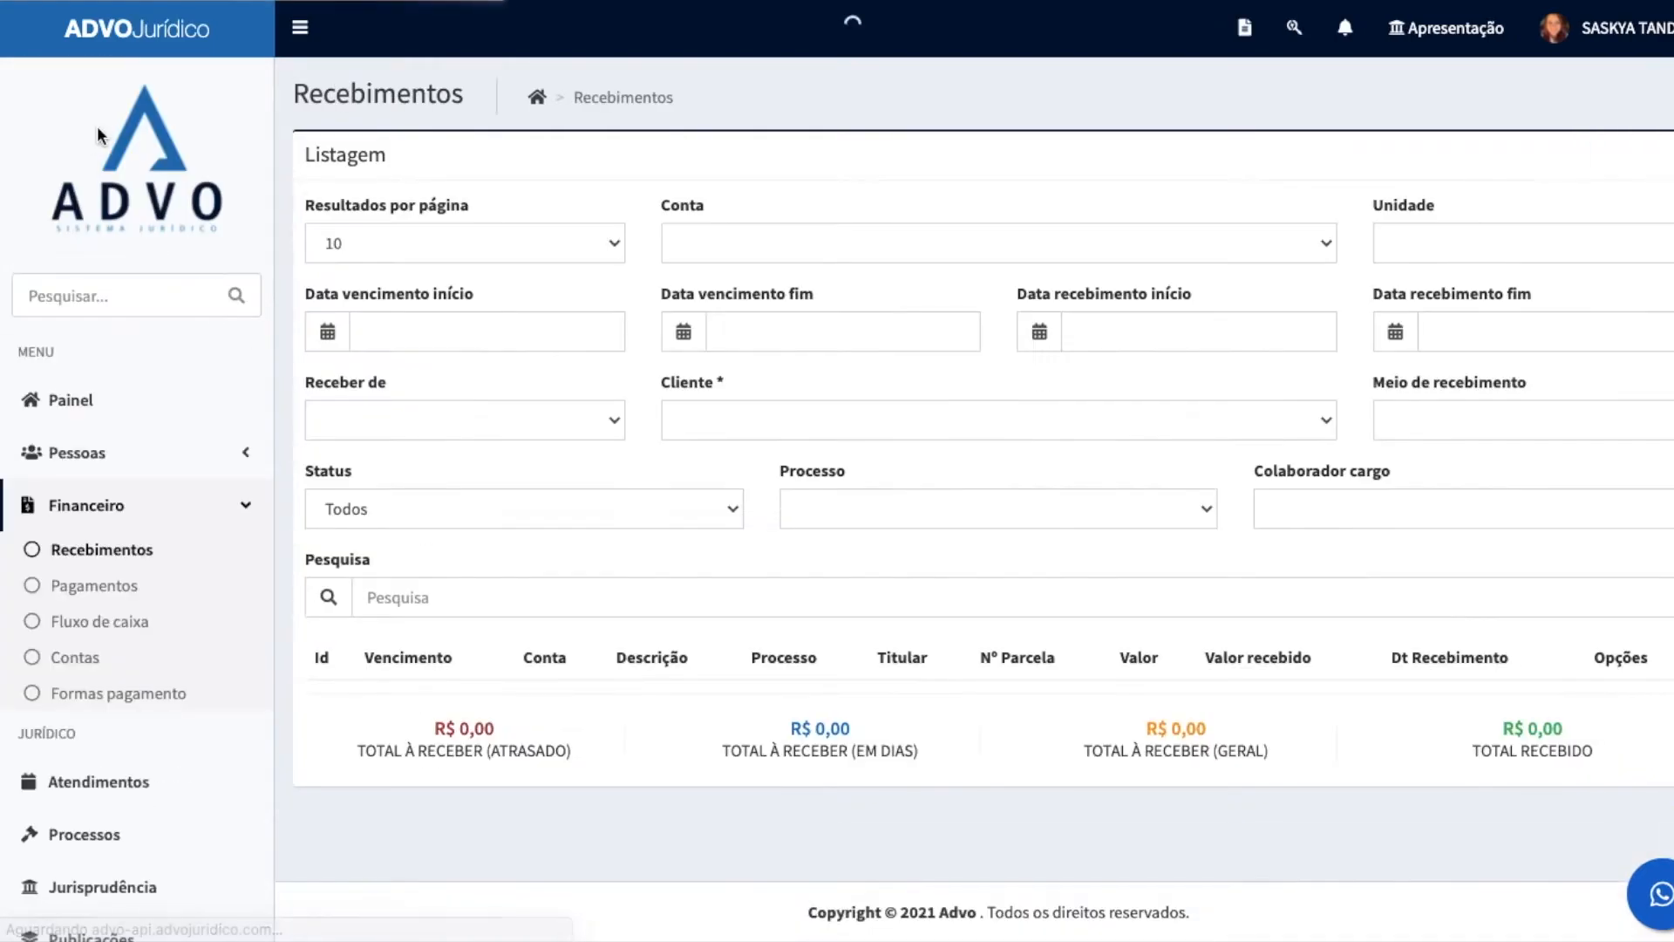
pyautogui.scroll(-2, 814, 436)
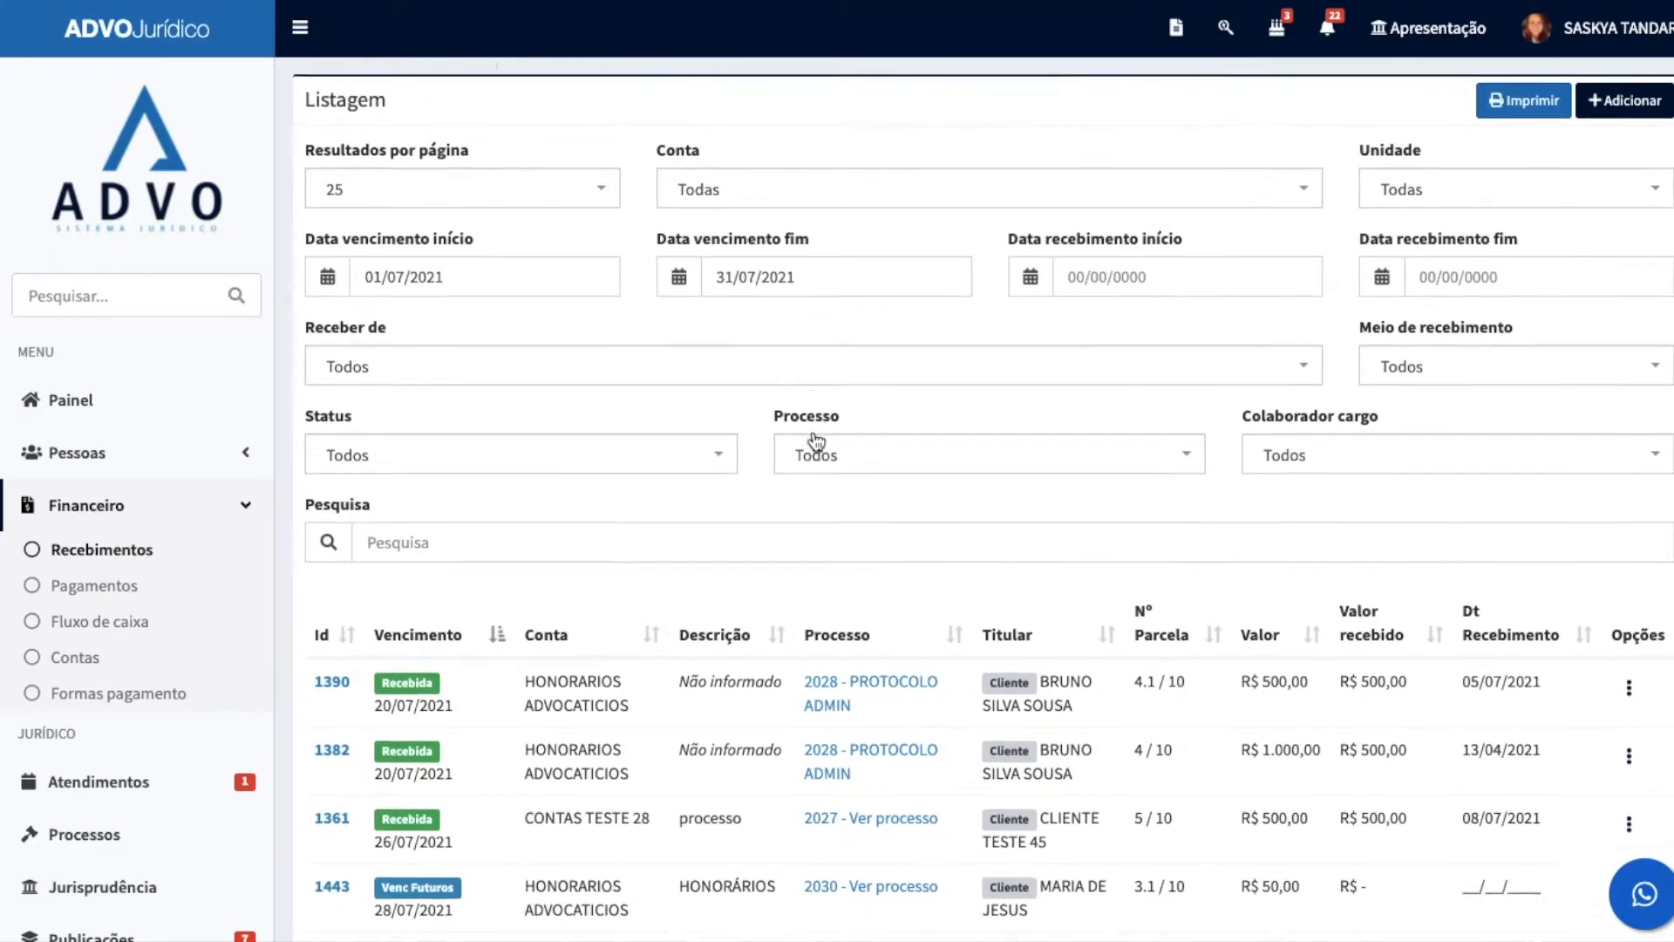
pyautogui.scroll(1, 818, 442)
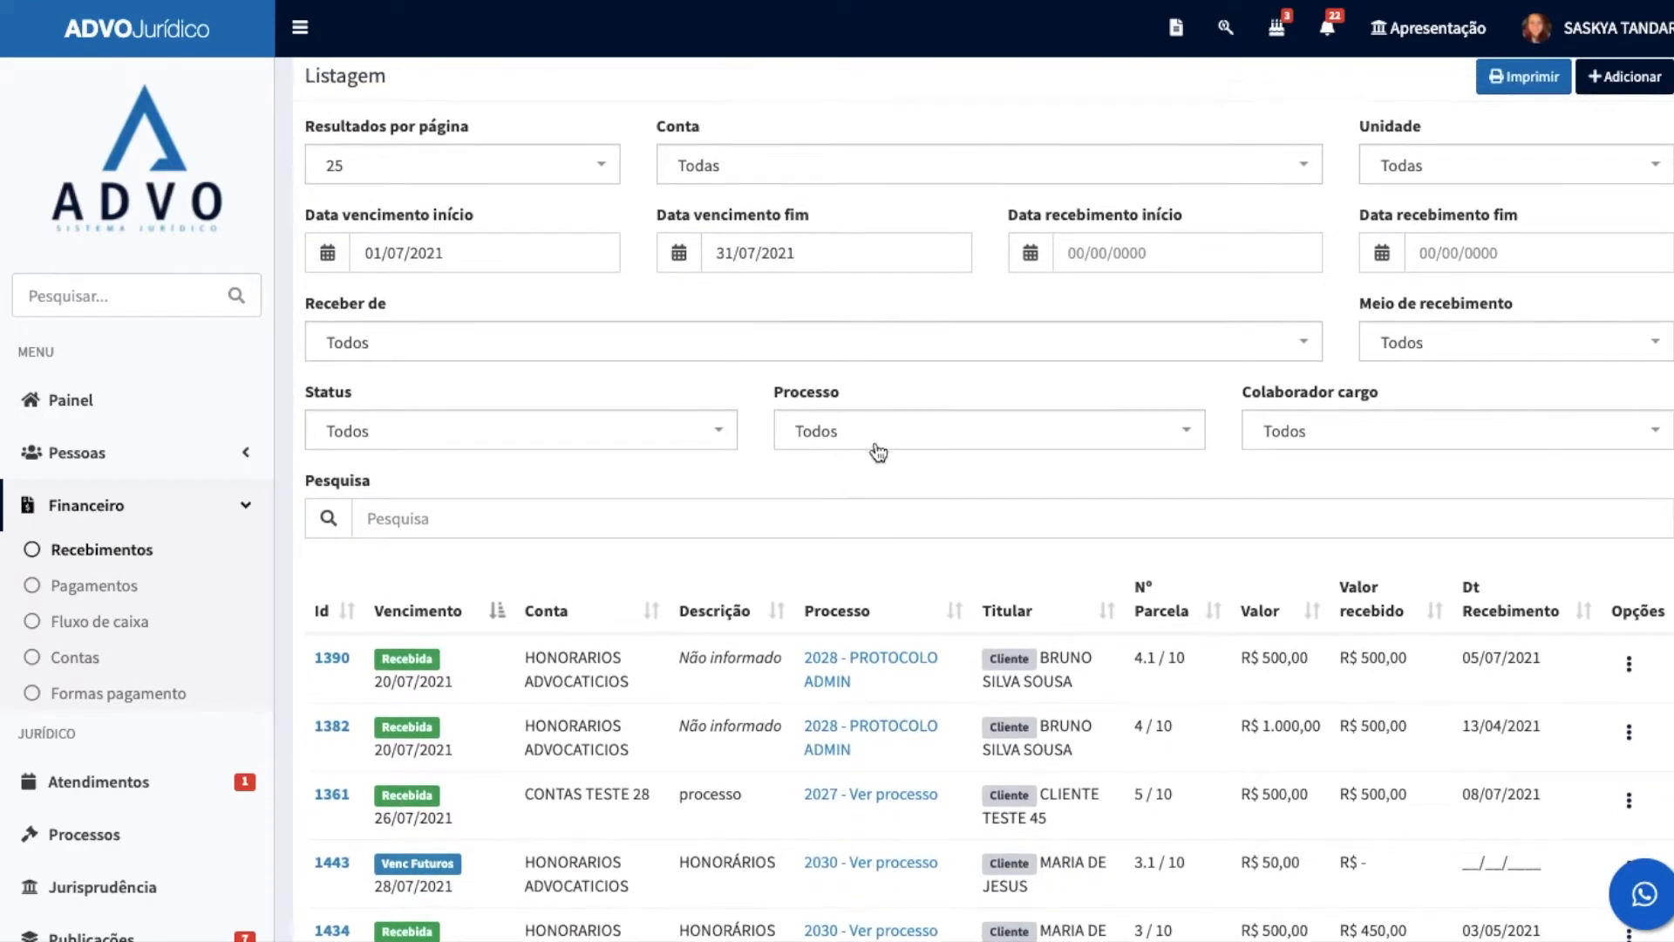
pyautogui.scroll(2, 881, 456)
# Step: Open the Pagamentos list, review its entries and totals, and inspect the end due date filter
pyautogui.click(63, 587)
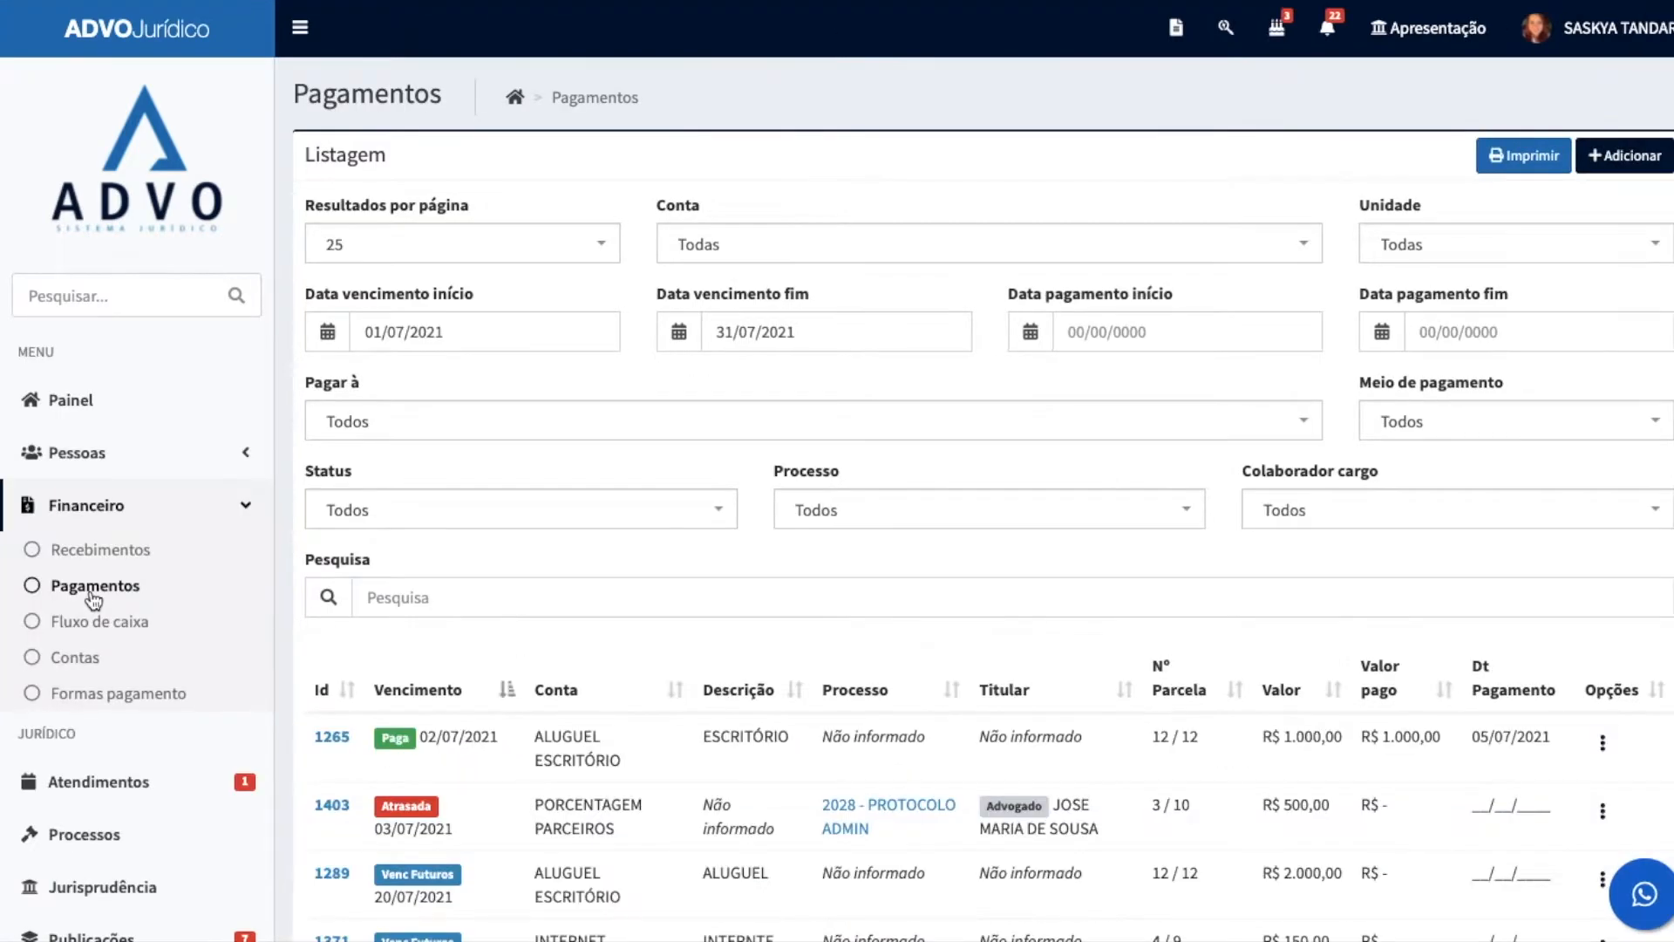
pyautogui.scroll(-4, 776, 437)
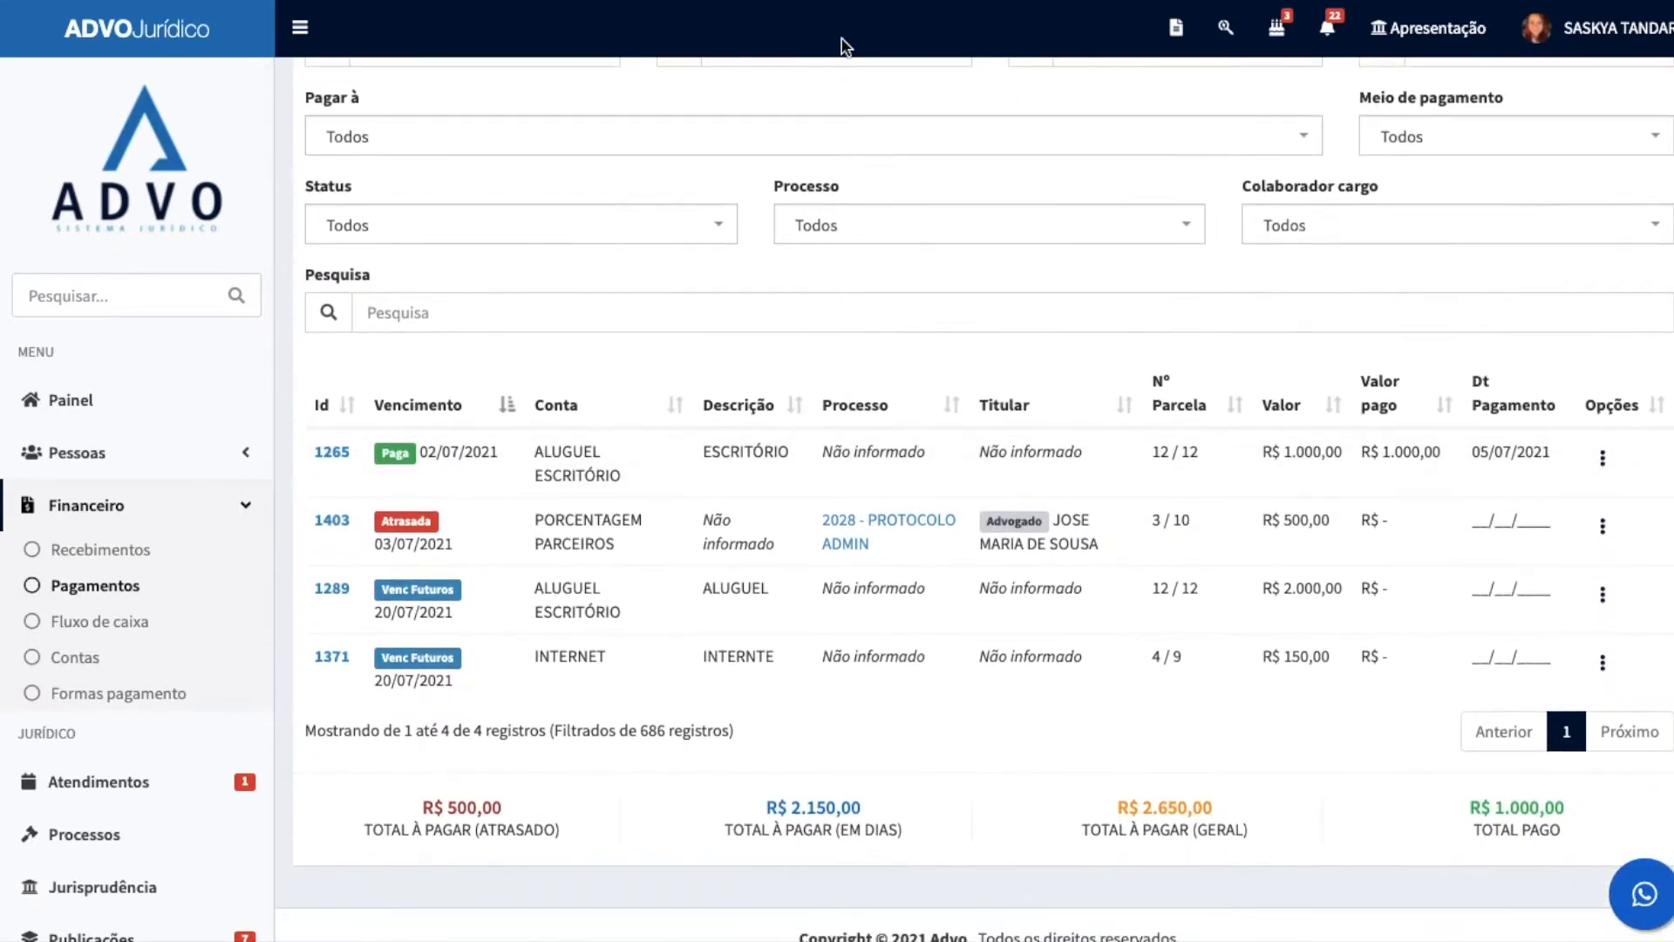
pyautogui.scroll(4, 853, 497)
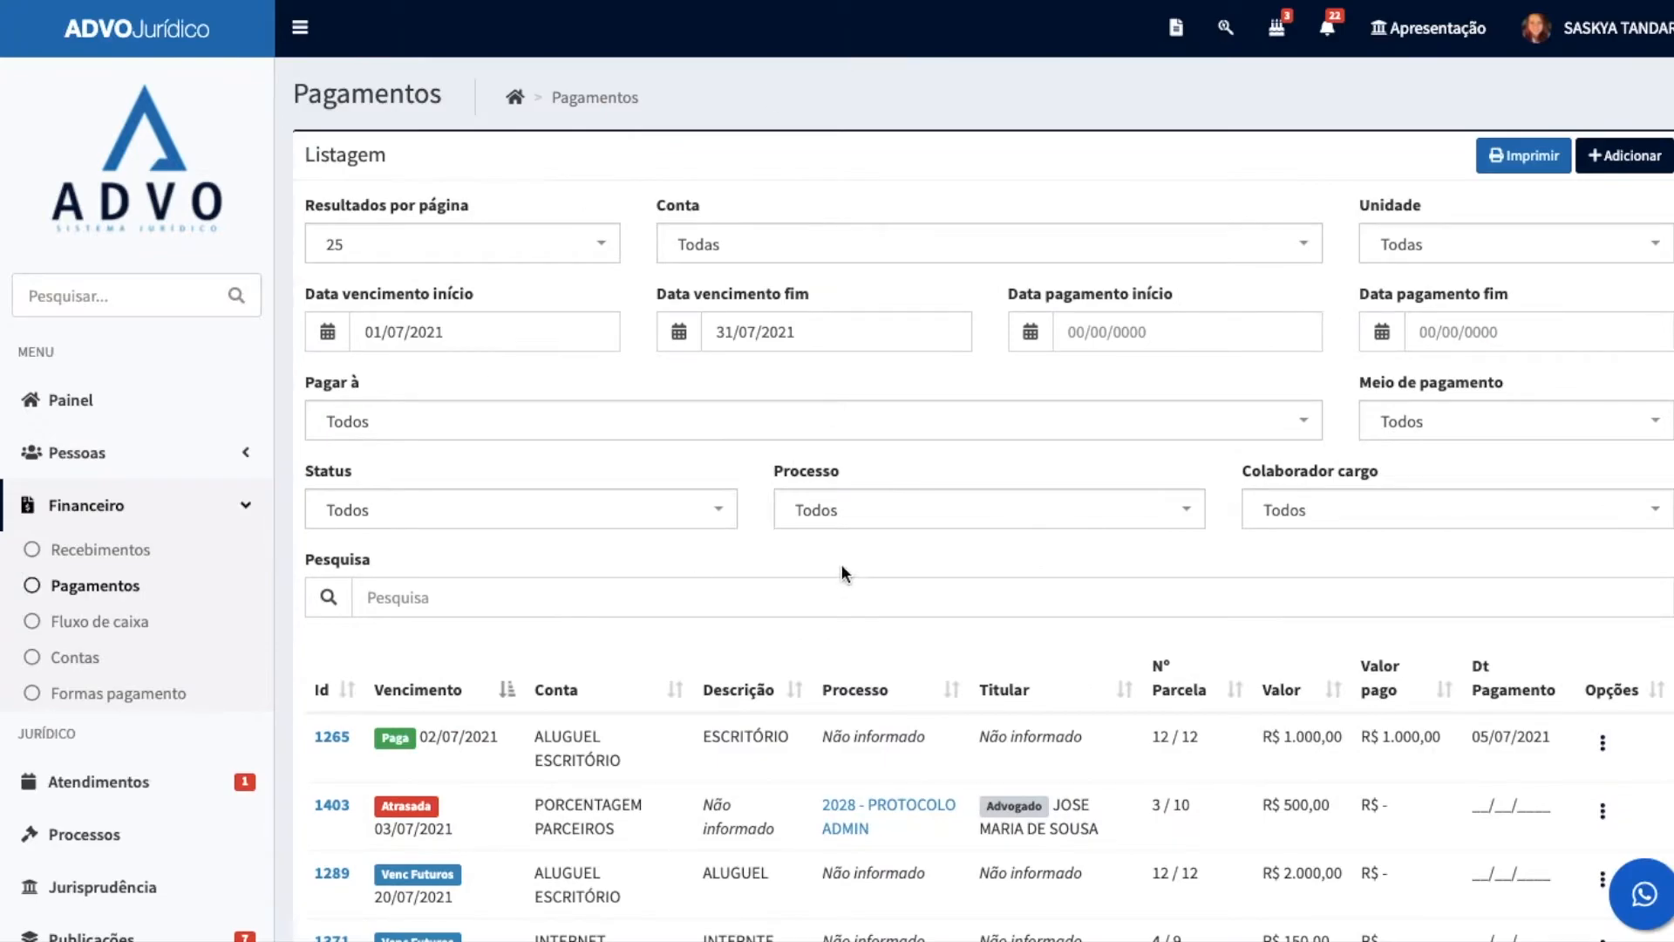
pyautogui.click(838, 336)
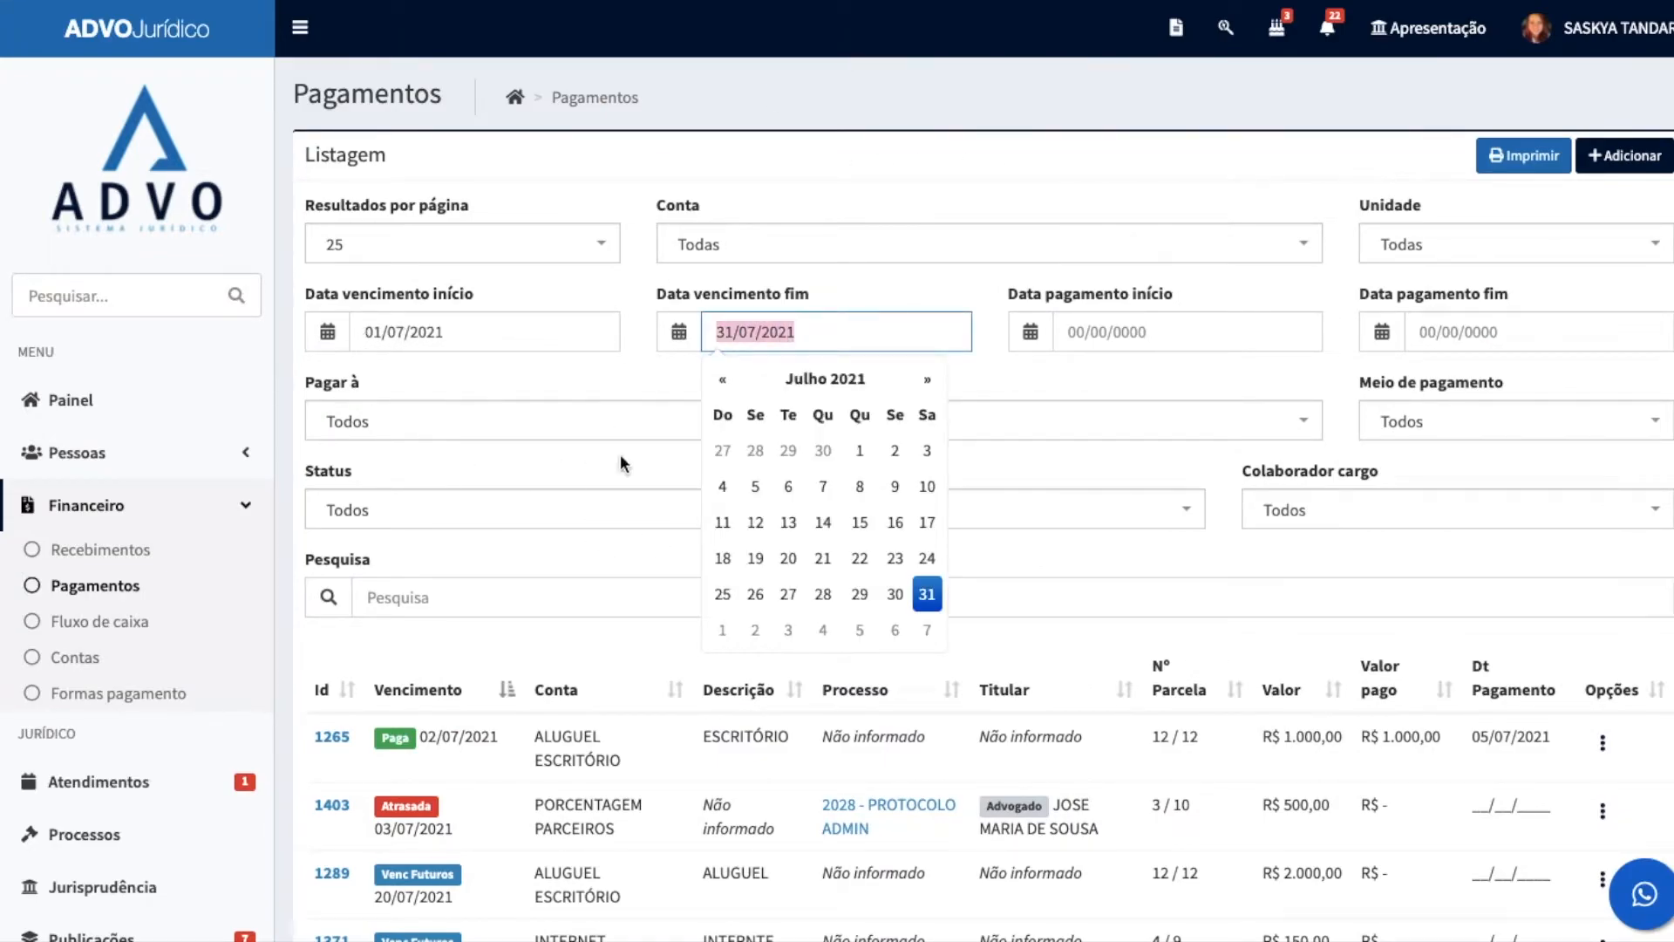
pyautogui.click(616, 393)
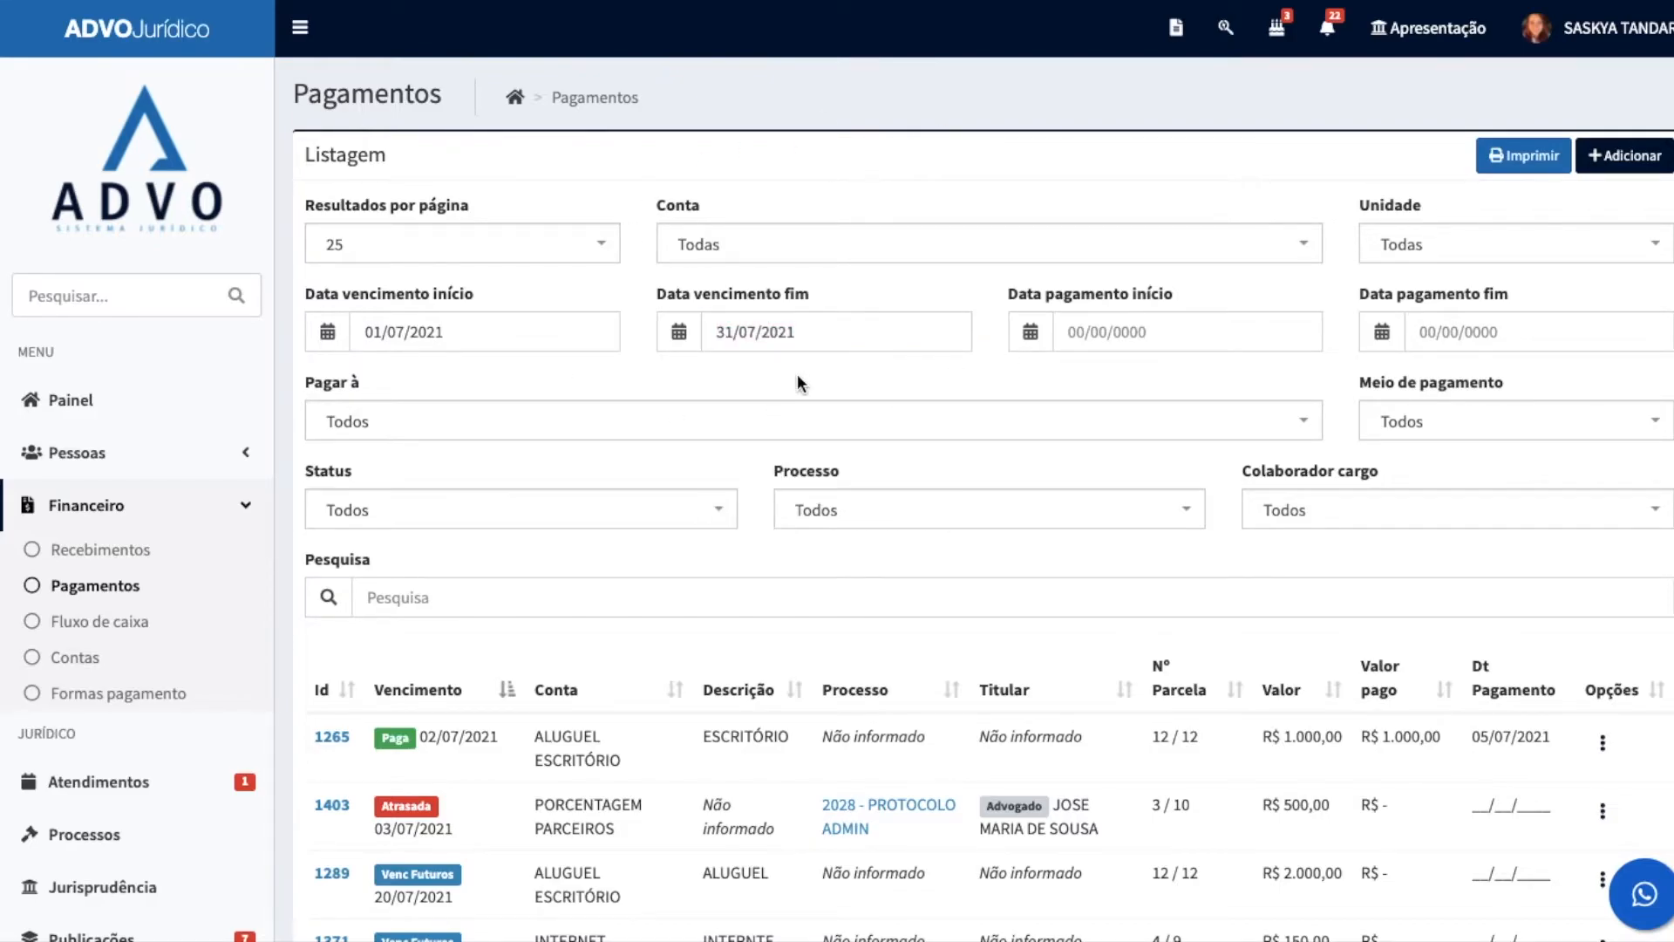
# Step: Open the Fluxo de caixa listing and review its entries and totals
pyautogui.click(109, 619)
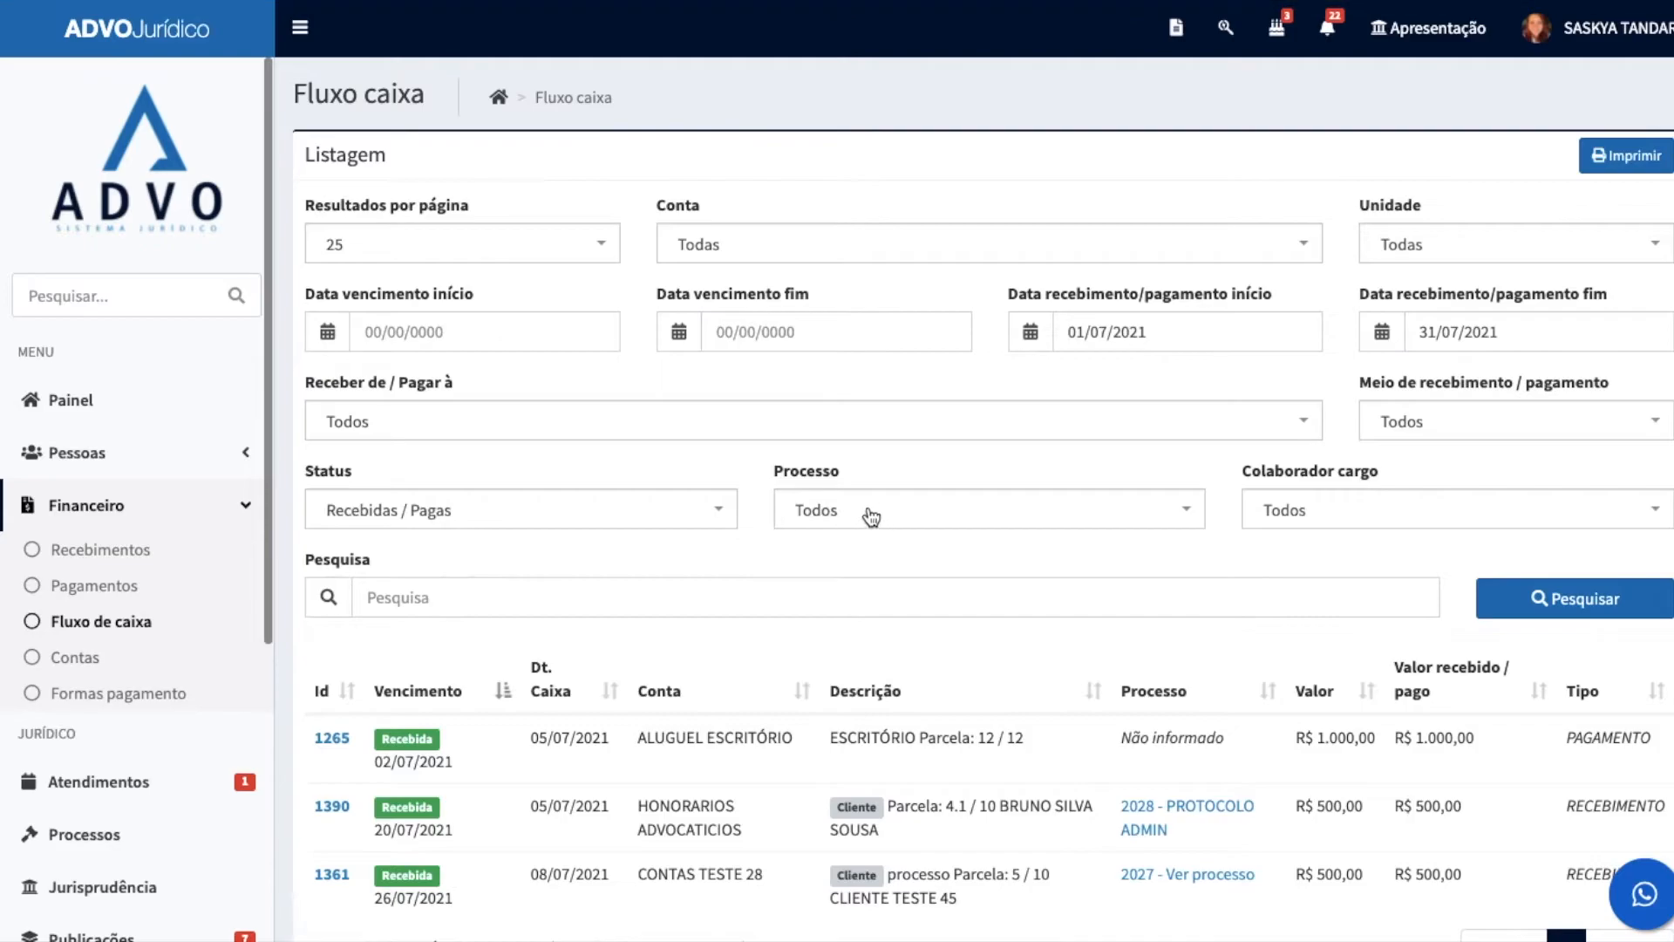
pyautogui.scroll(-2, 915, 508)
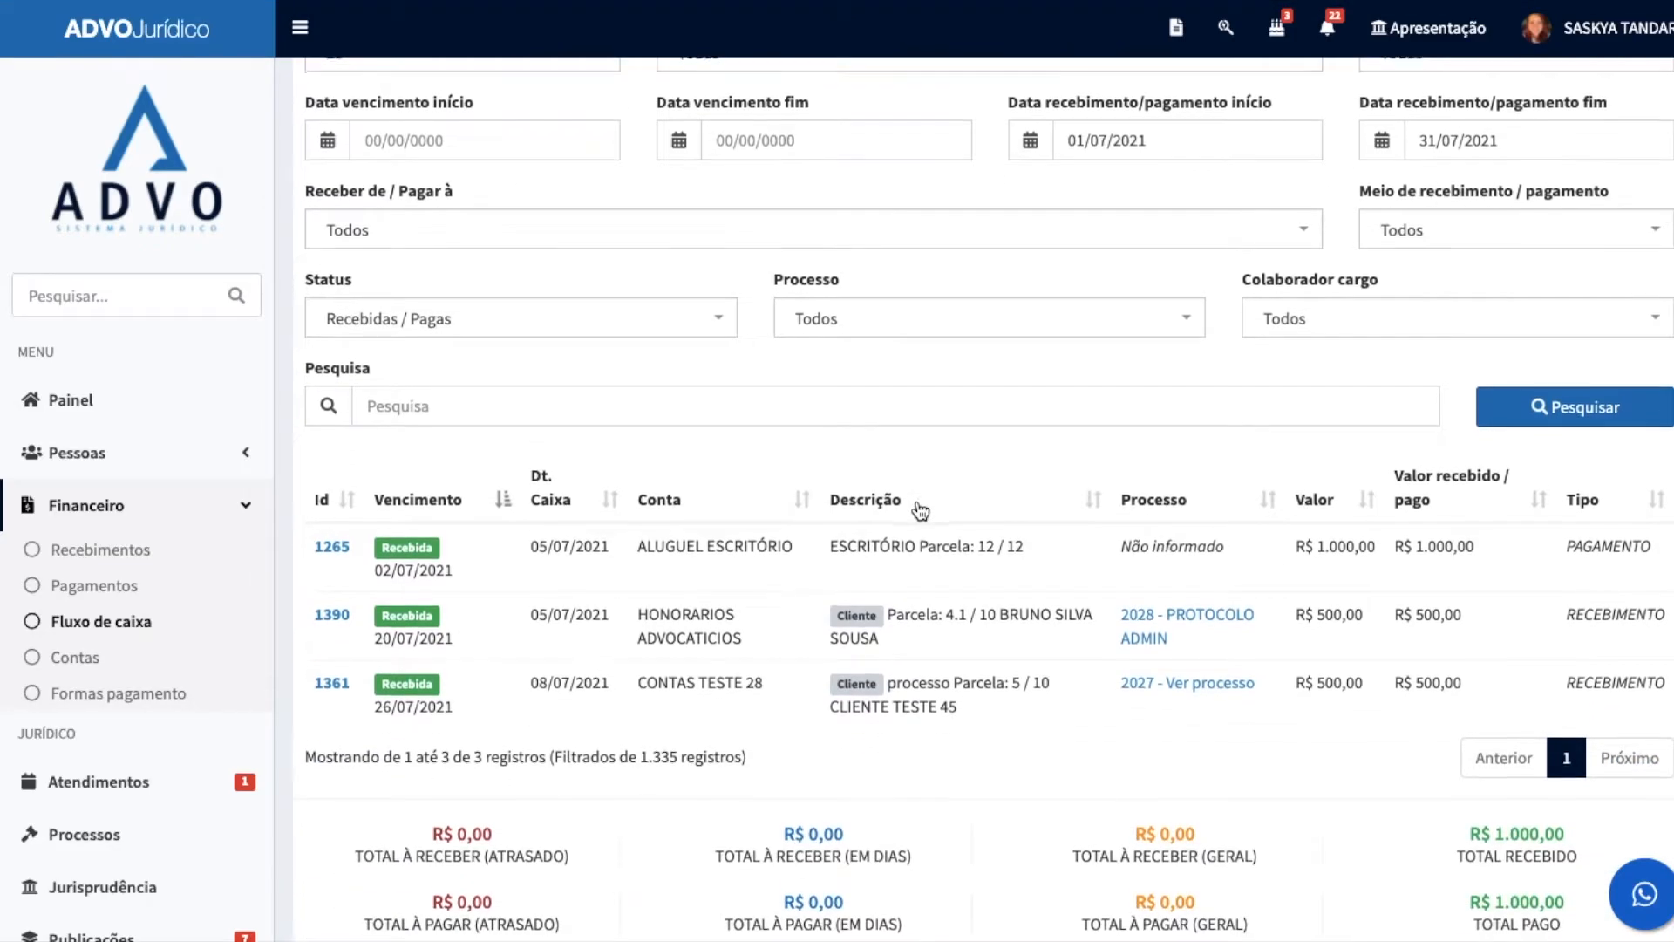
pyautogui.scroll(-2, 920, 510)
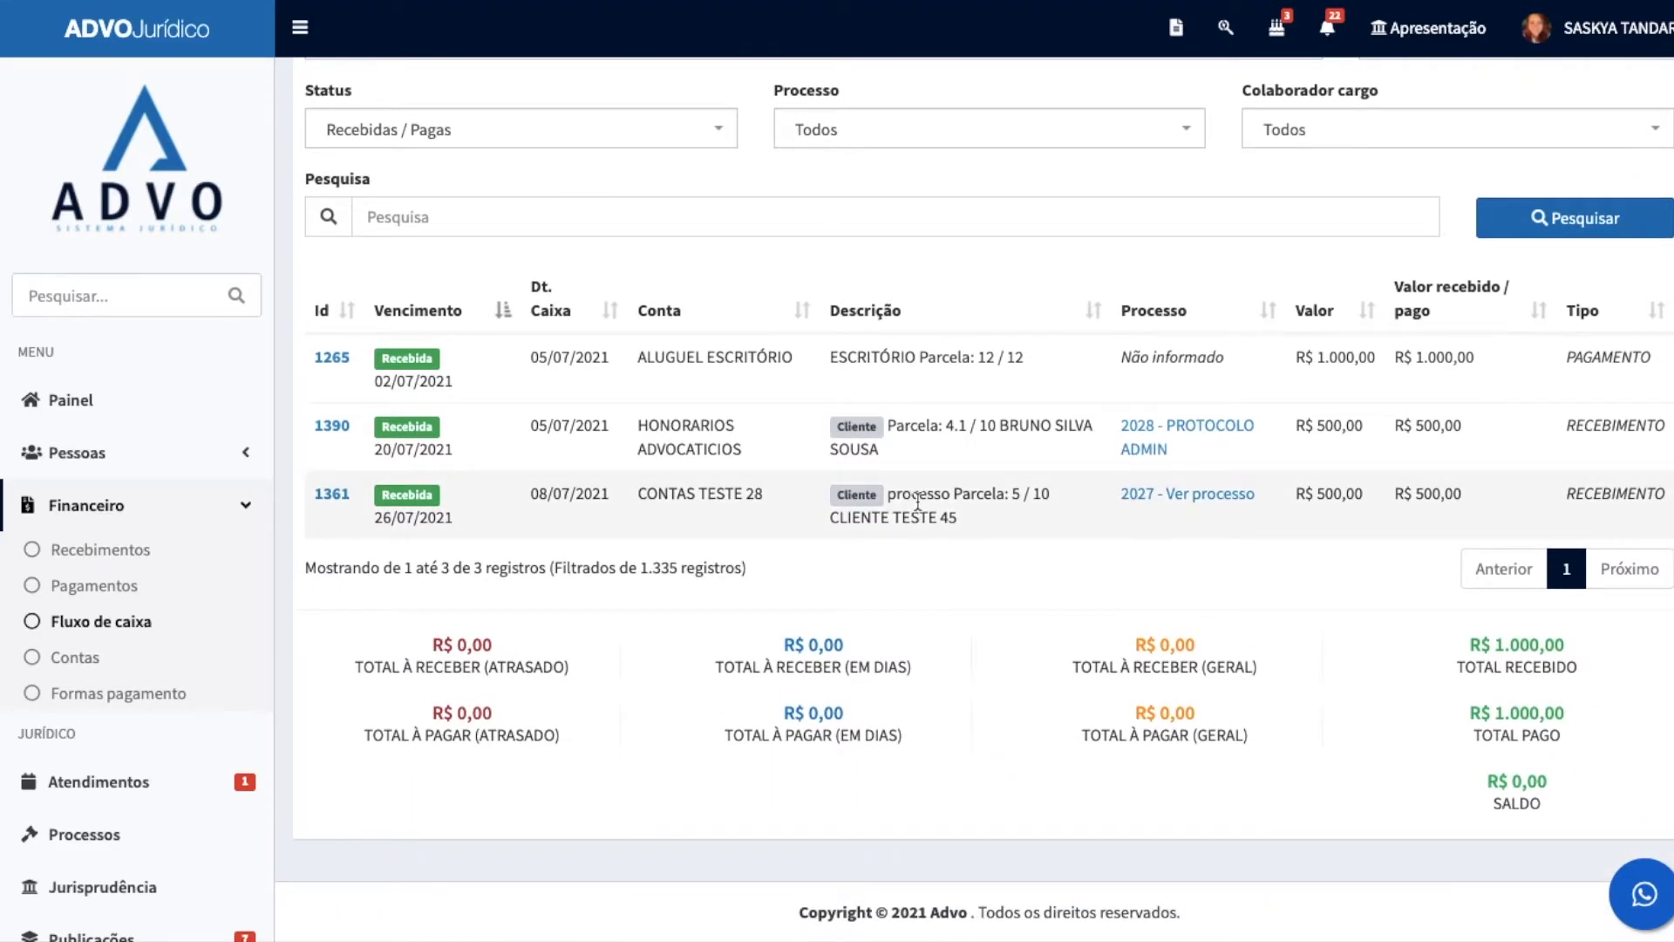
# Step: Open the Contas list and search it for EN and then for INTE
pyautogui.click(70, 658)
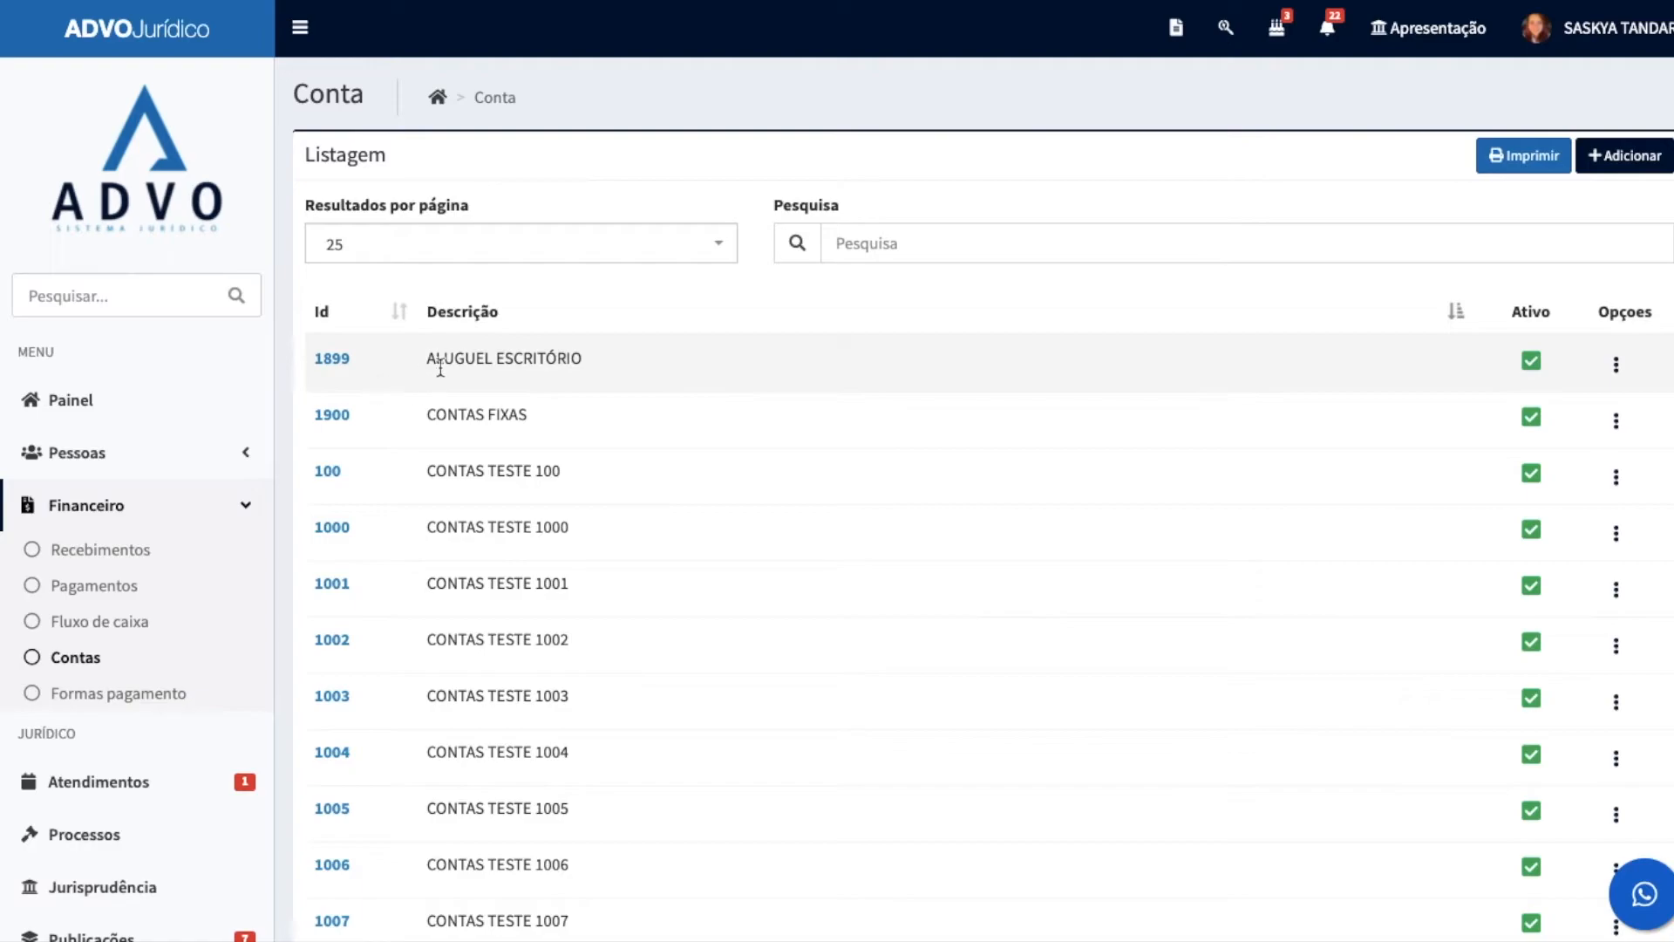
pyautogui.click(872, 244)
pyautogui.write('EN')
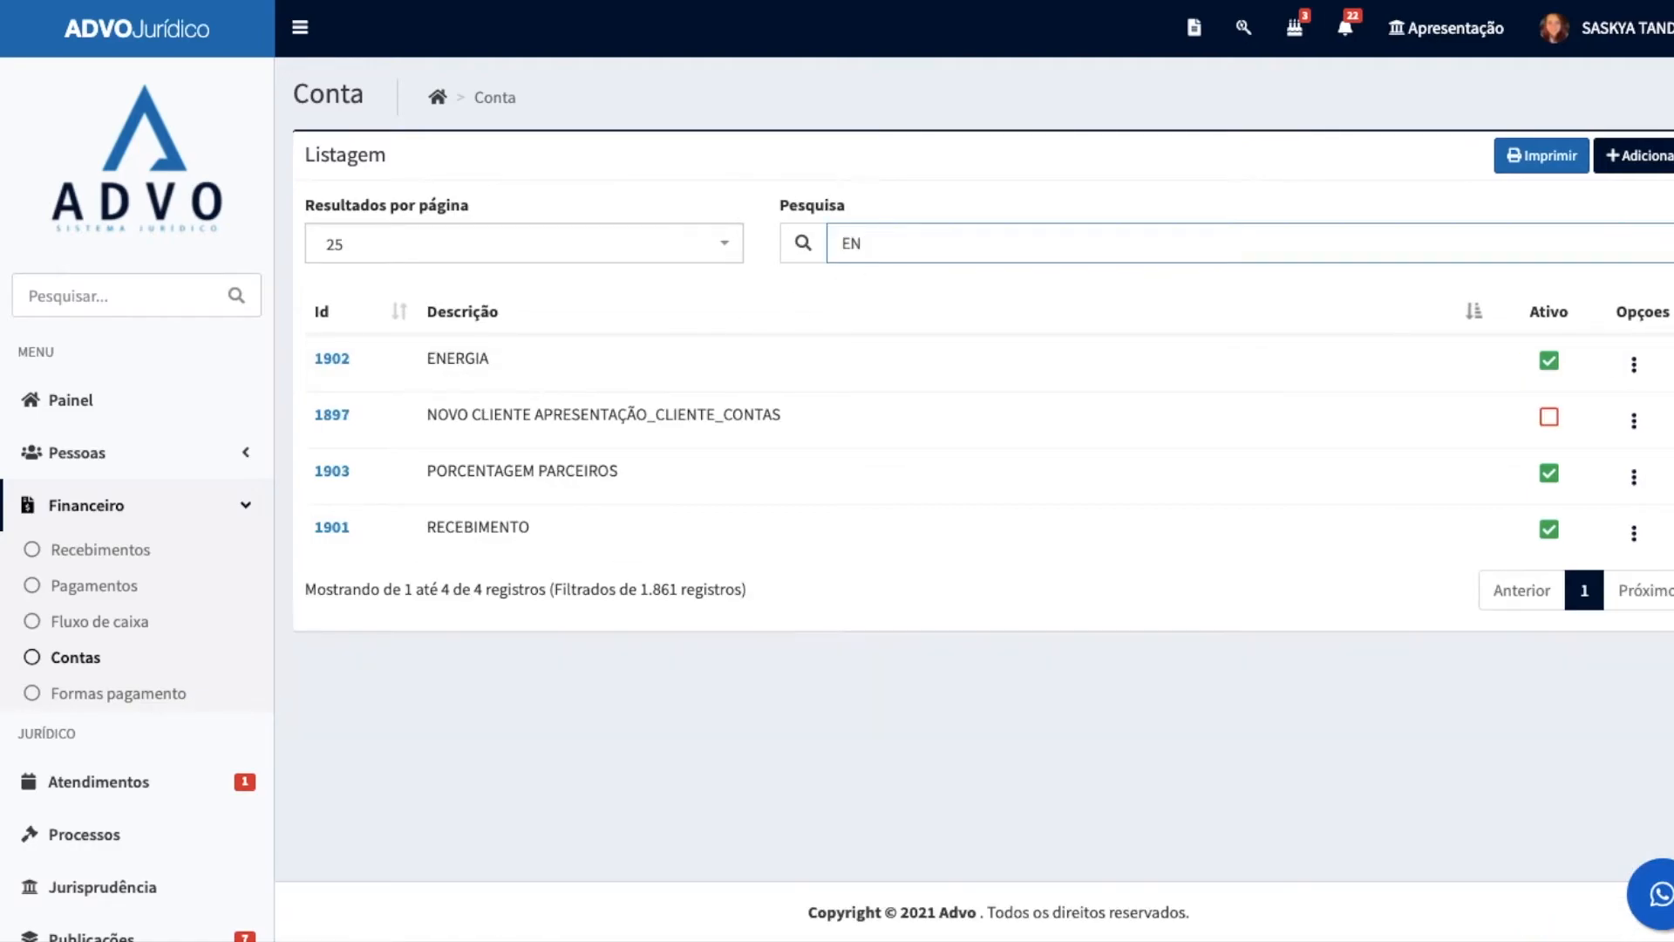
pyautogui.press('BackSpace')
pyautogui.press('BackSpace')
pyautogui.write('INT')
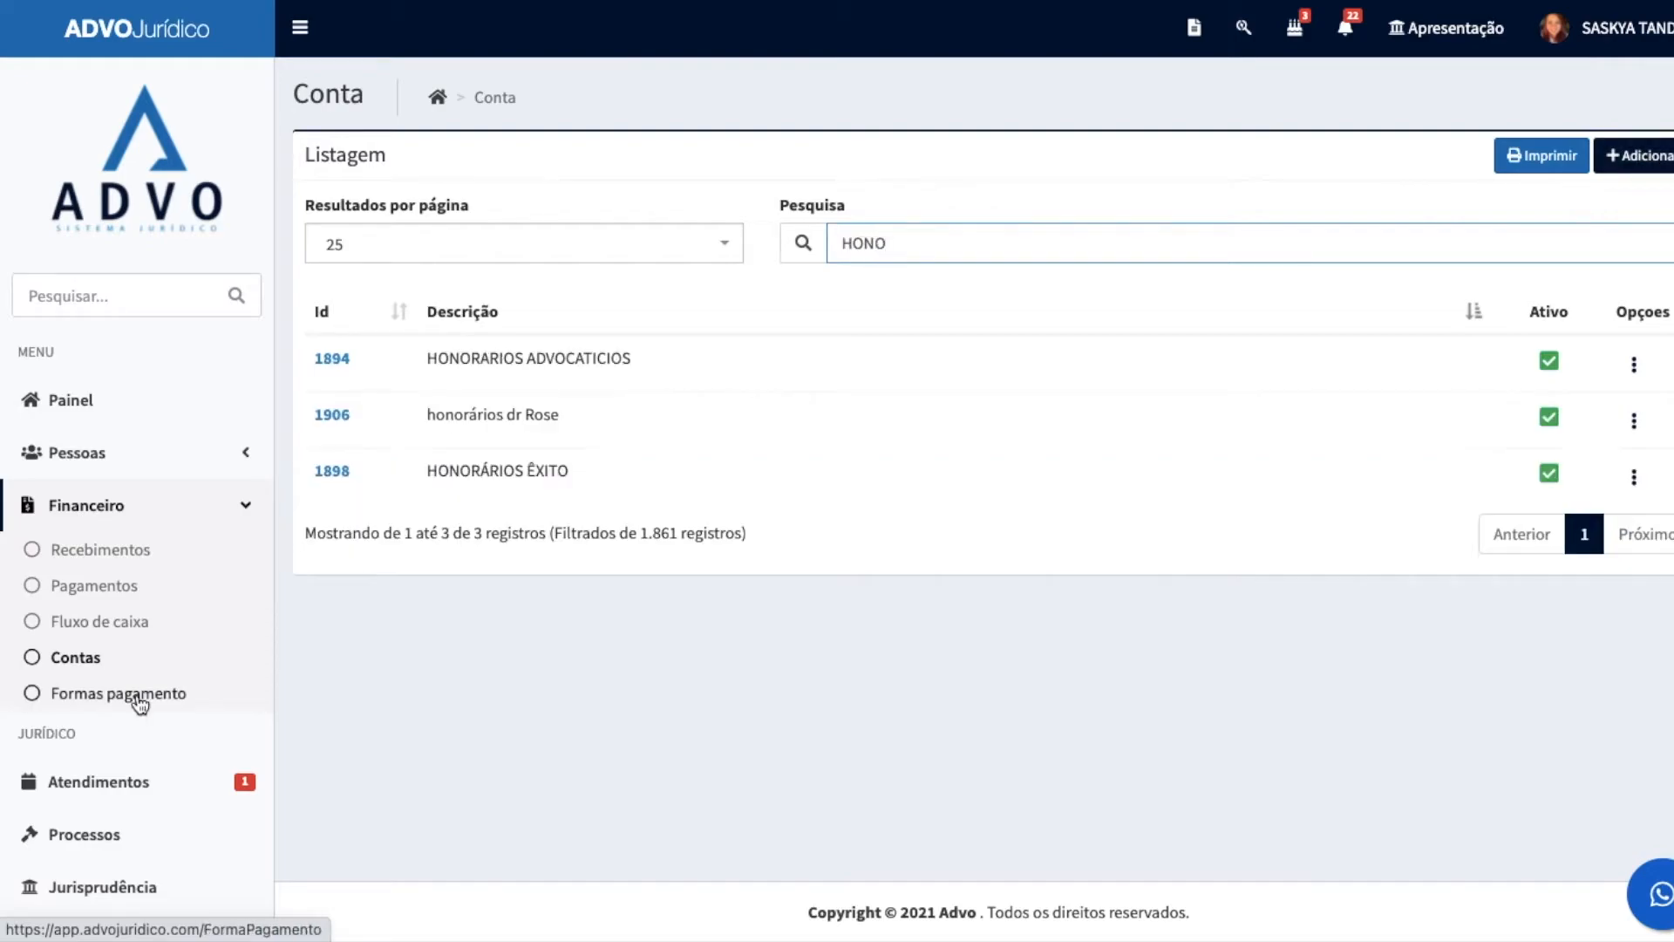
# Step: Register a new active payment method with the description PIX
pyautogui.click(138, 700)
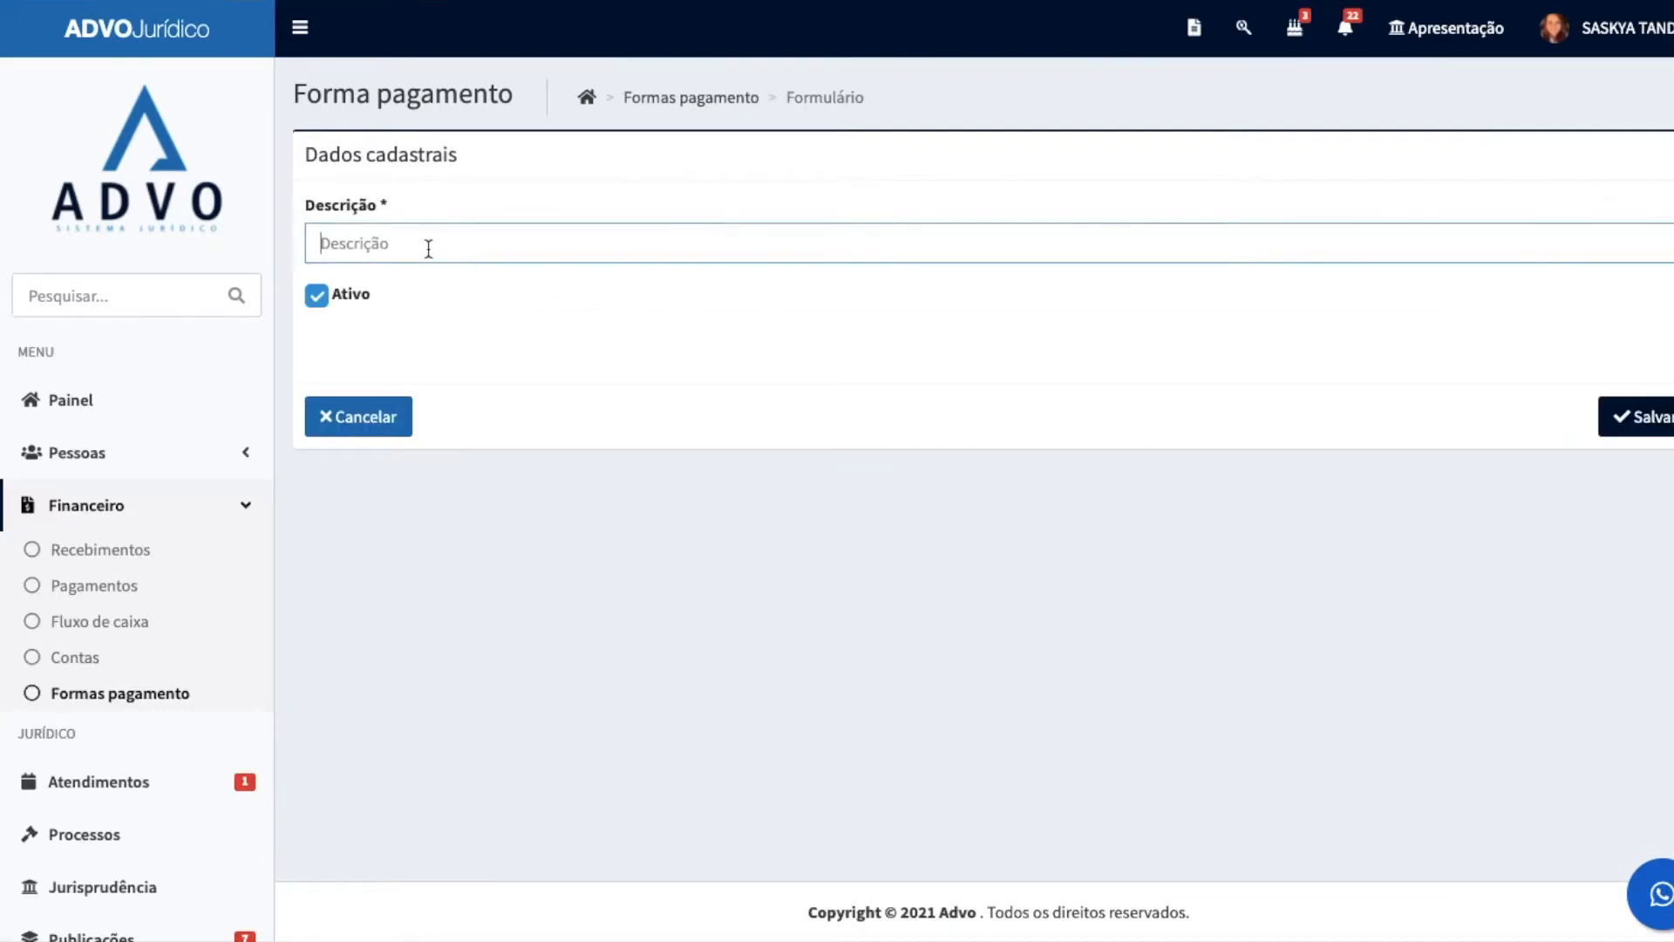
pyautogui.write('PIX')
pyautogui.click(1632, 410)
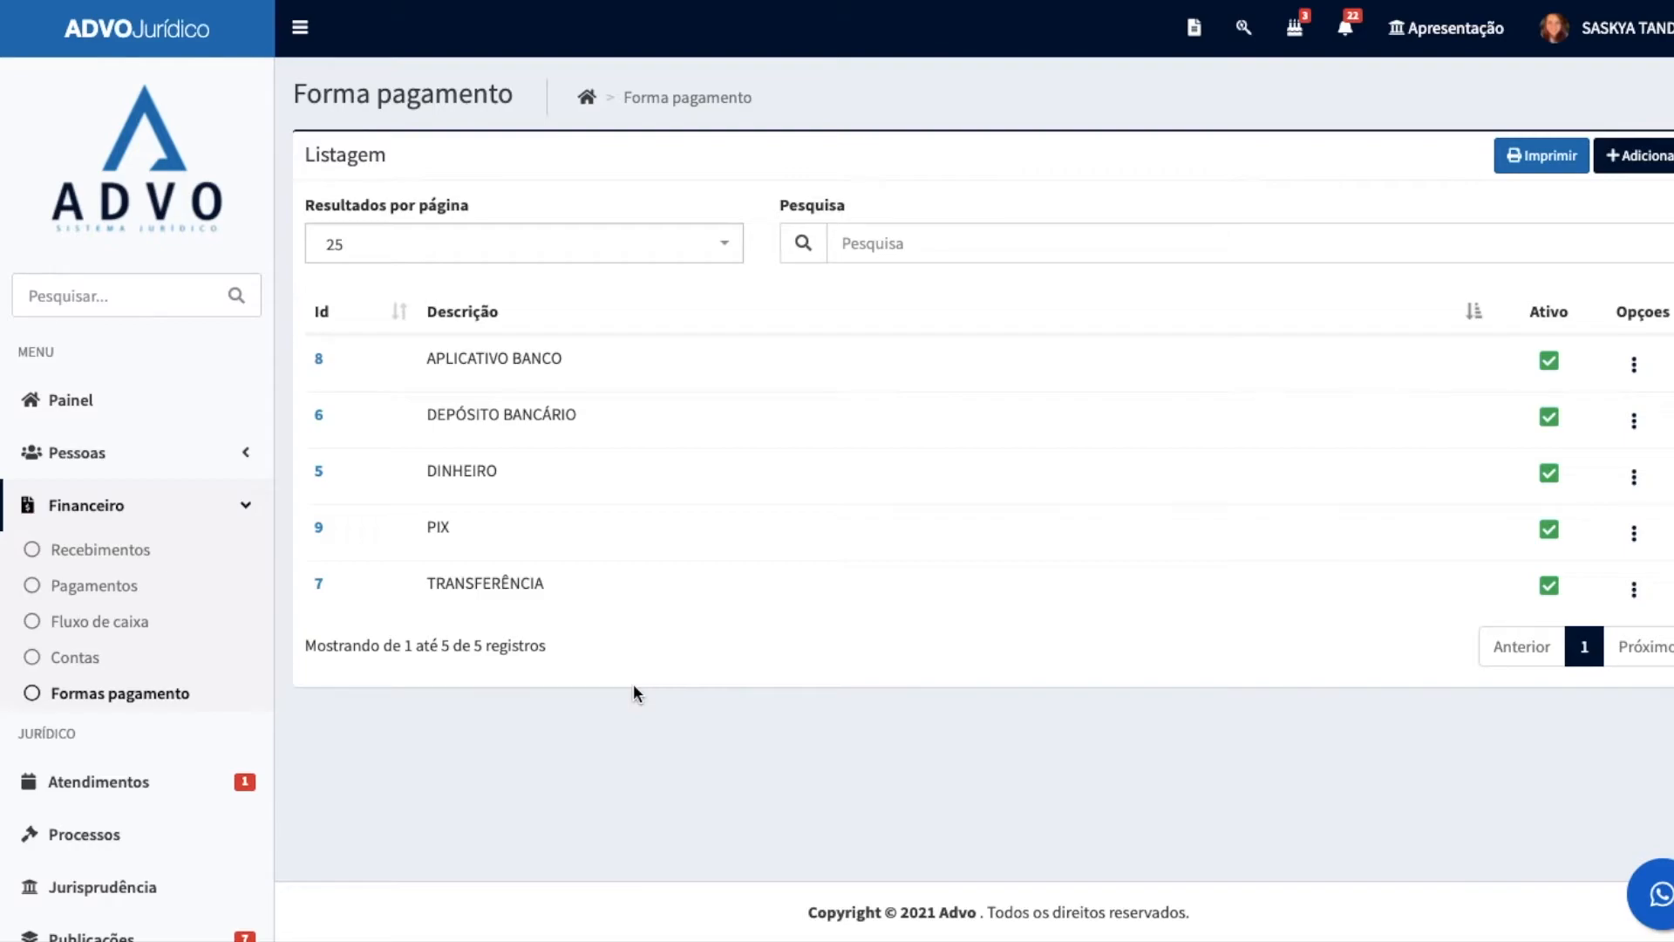
# Step: Start a new atendimento record of type Cliente and select the client by name
pyautogui.scroll(-5, 140, 688)
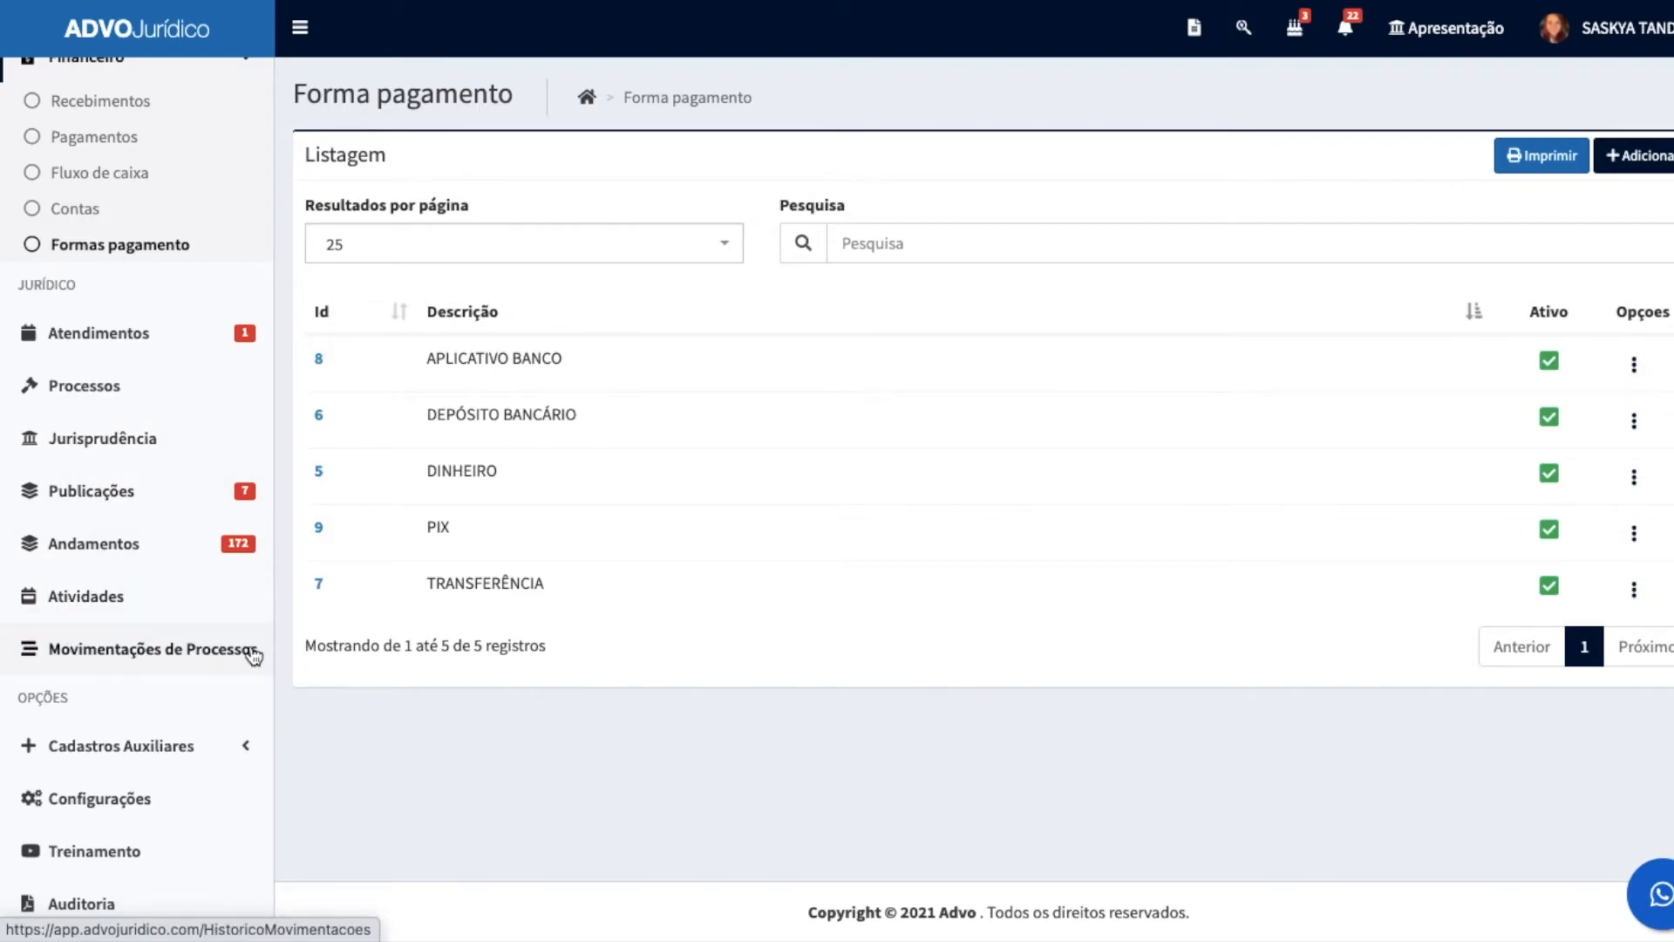
pyautogui.click(112, 338)
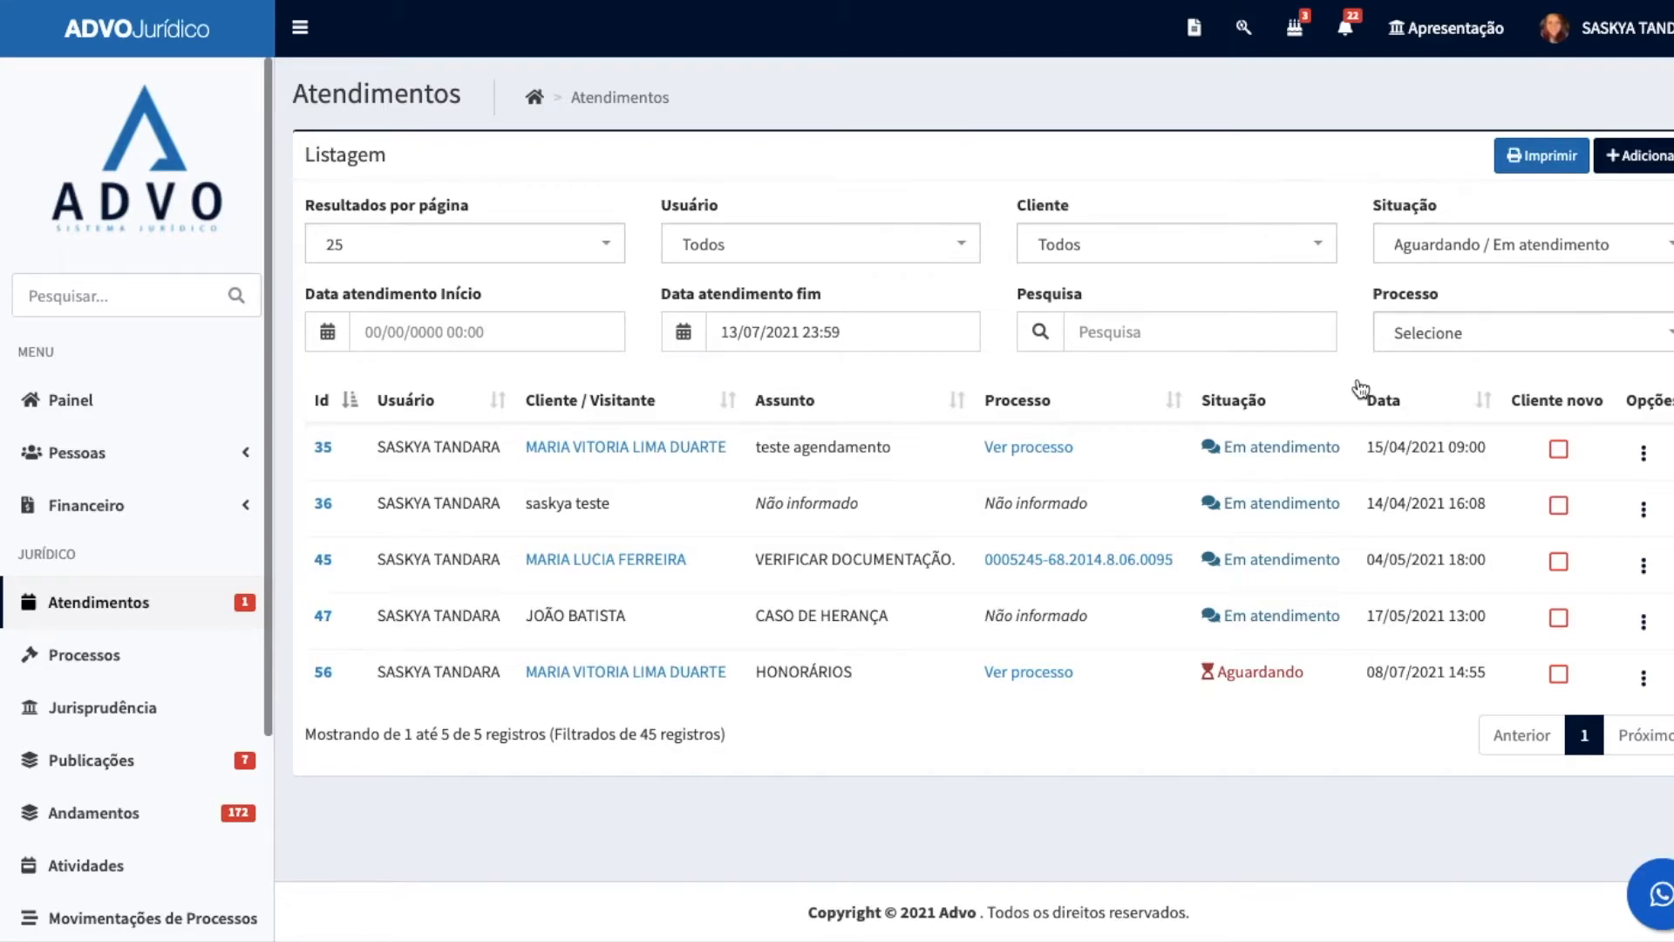
pyautogui.click(1639, 156)
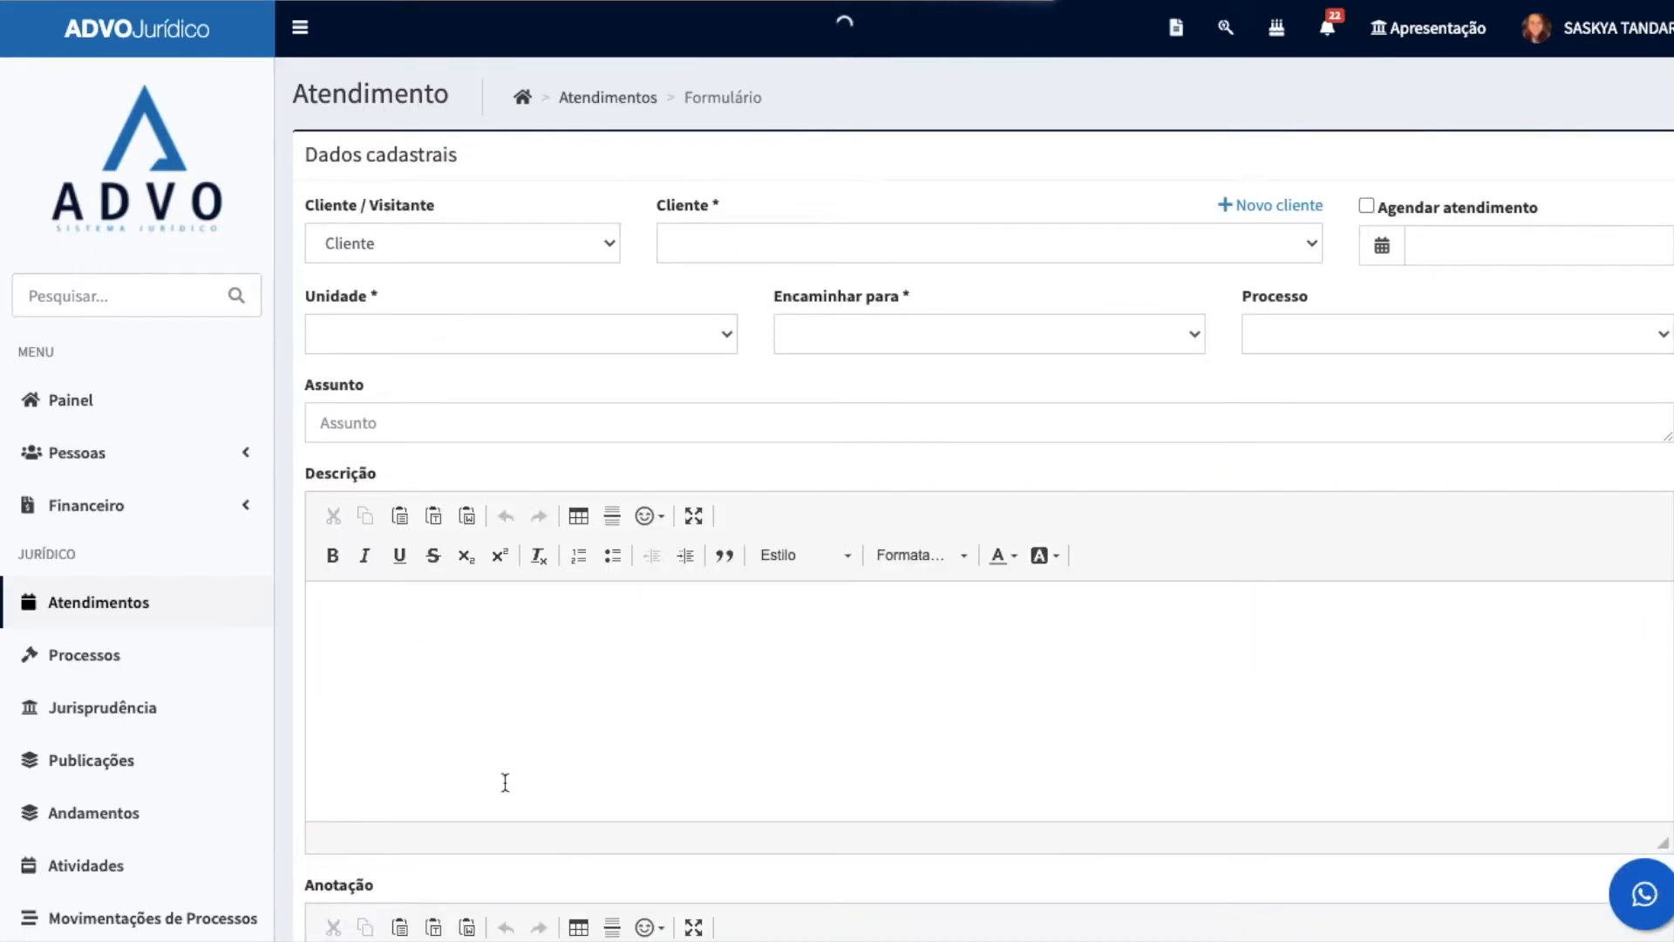
pyautogui.click(410, 253)
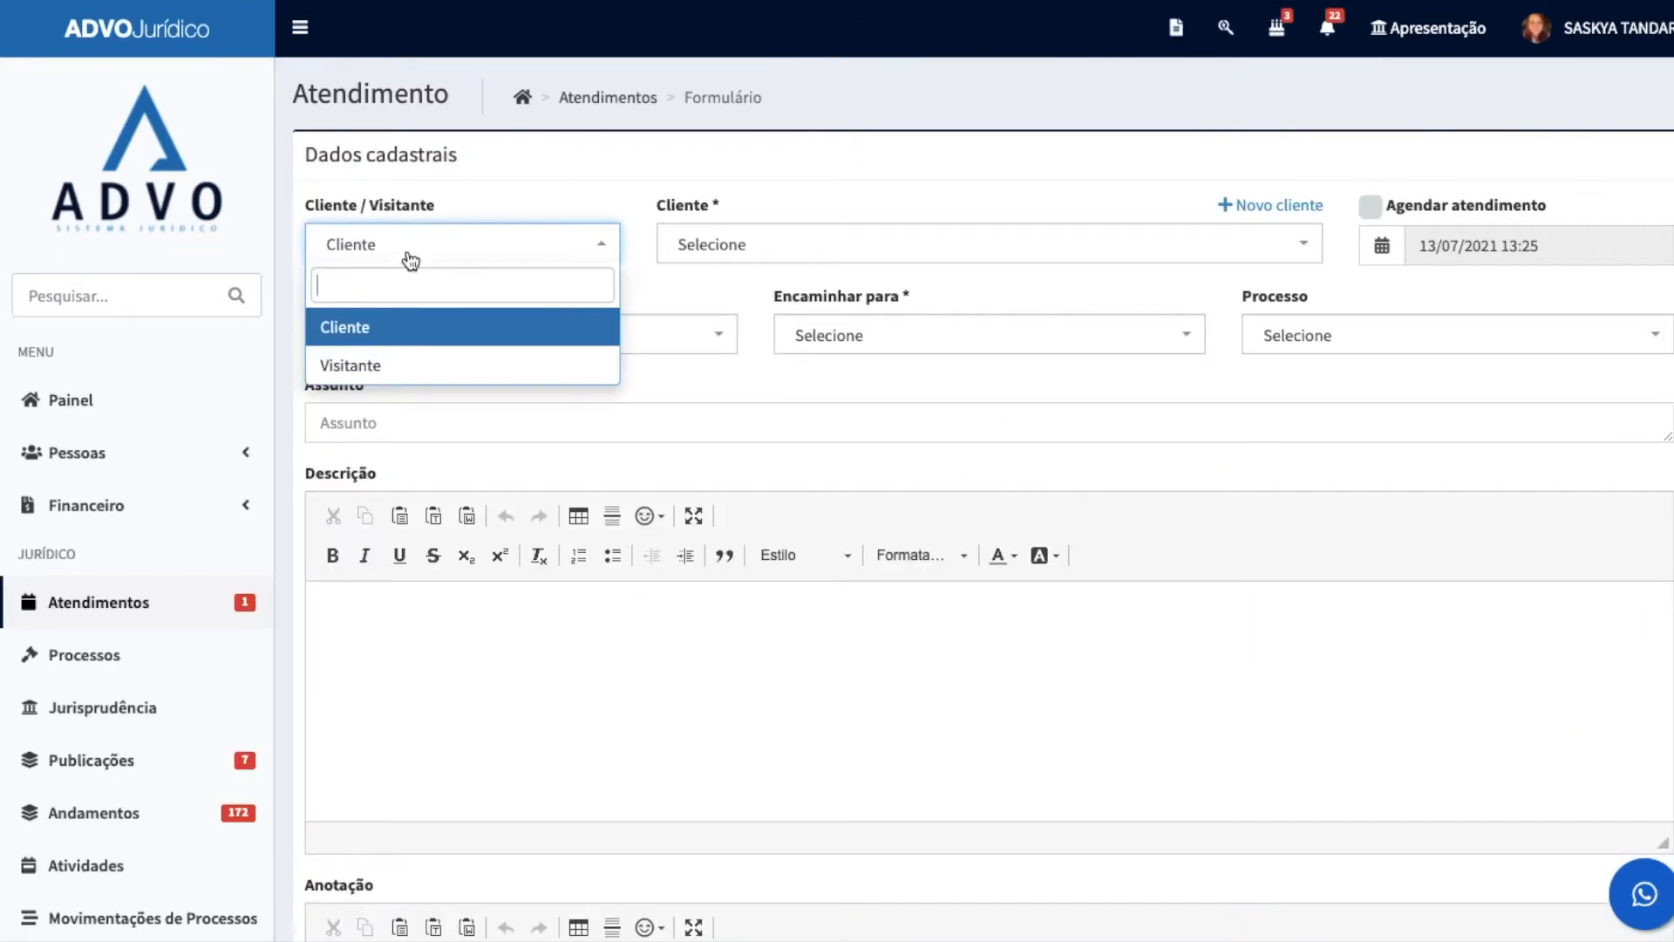
pyautogui.click(410, 329)
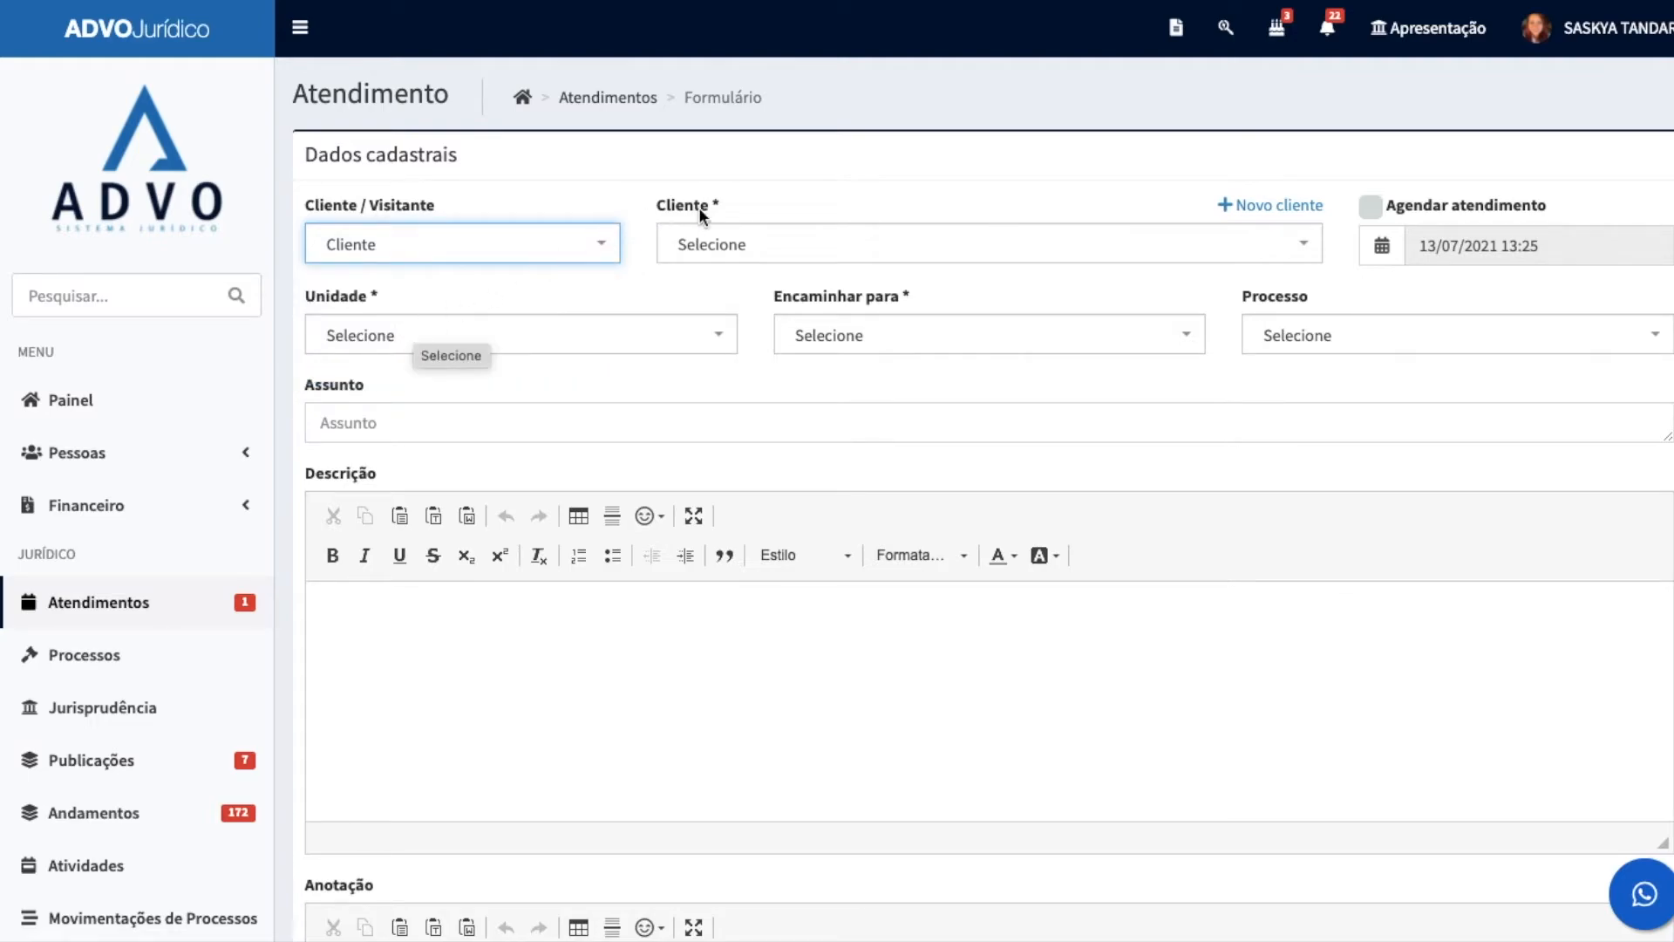
pyautogui.click(754, 241)
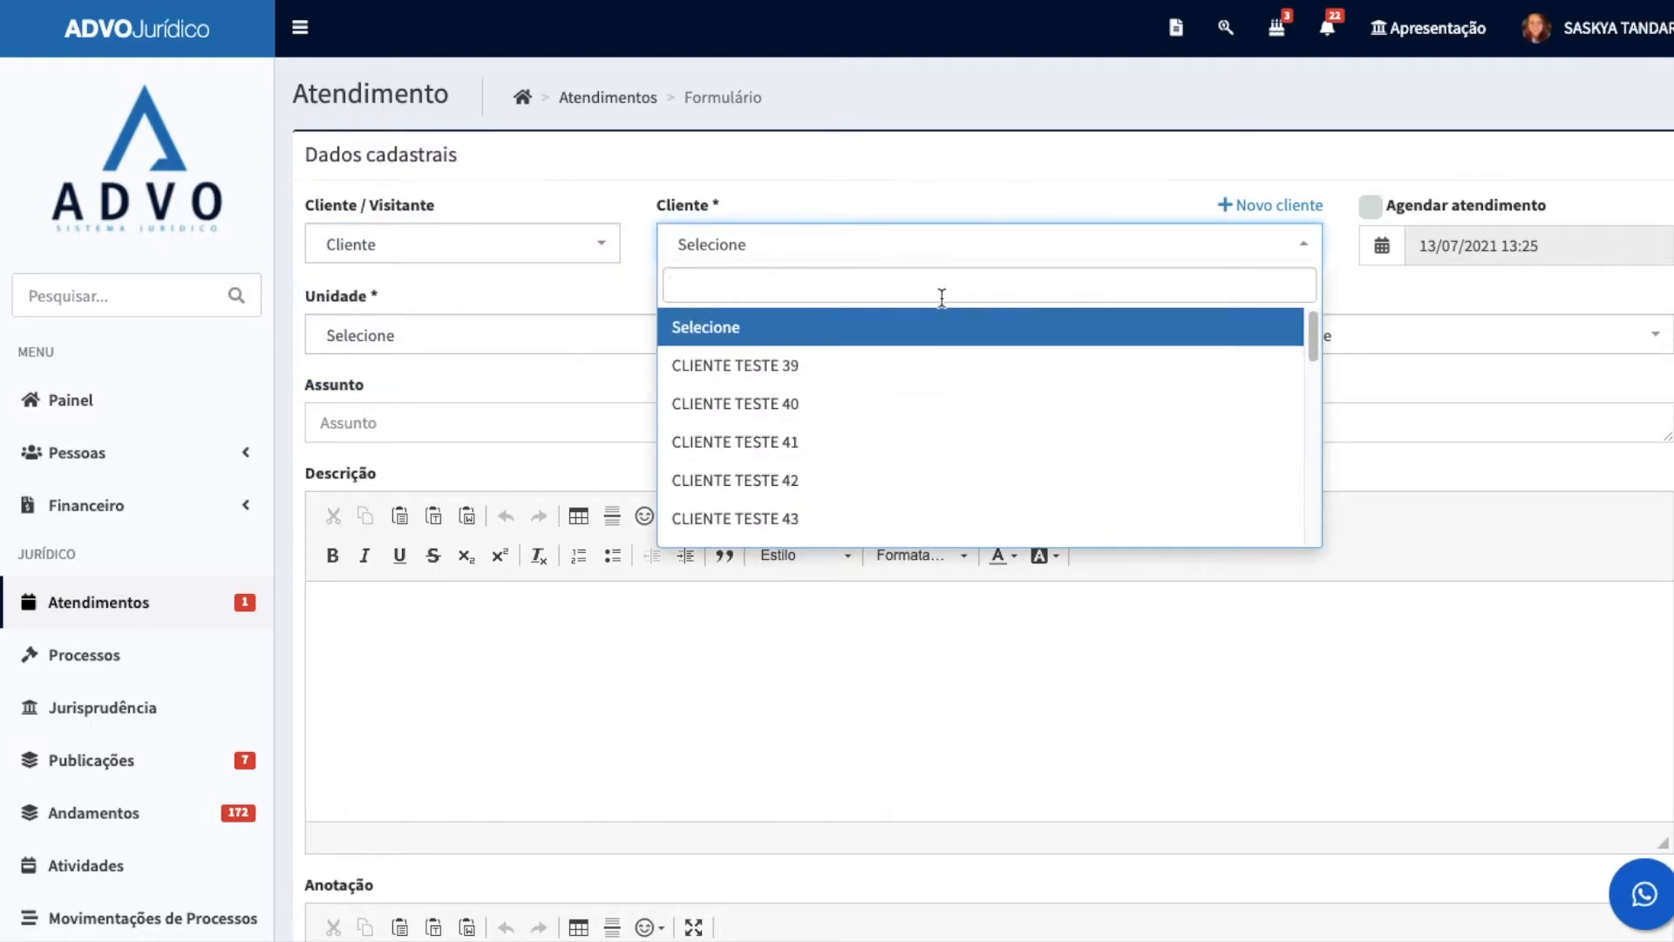
pyautogui.write('BRU')
pyautogui.press('Return')
# Step: Switch the new atendimento's person type to Visitante
pyautogui.click(486, 249)
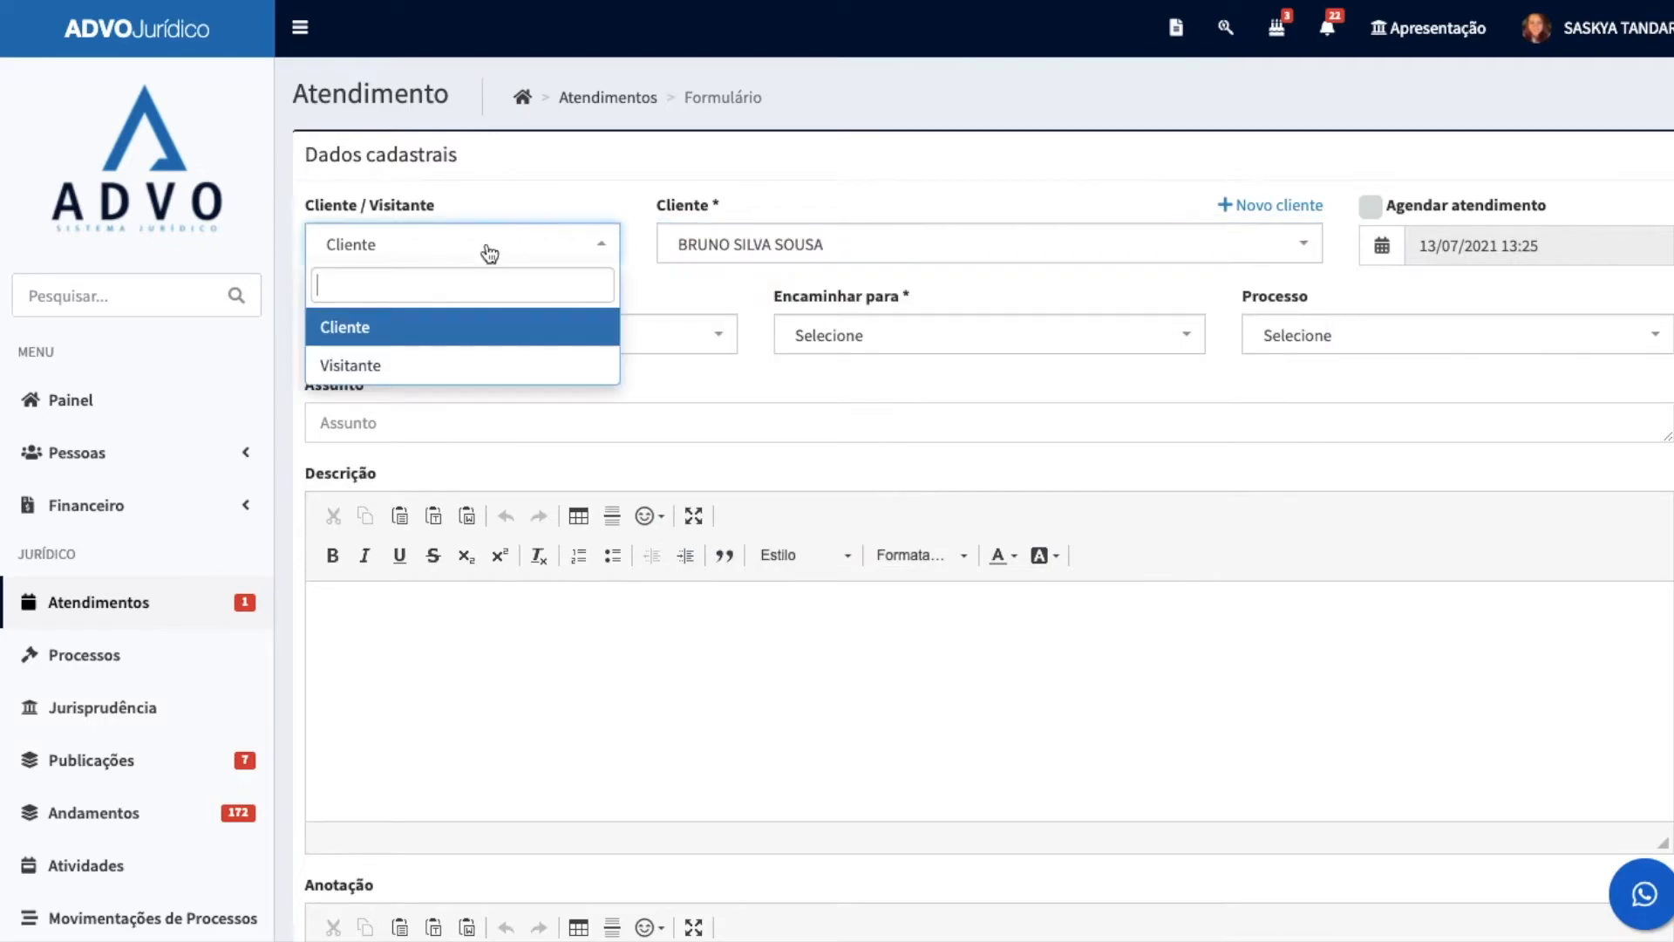
pyautogui.click(418, 362)
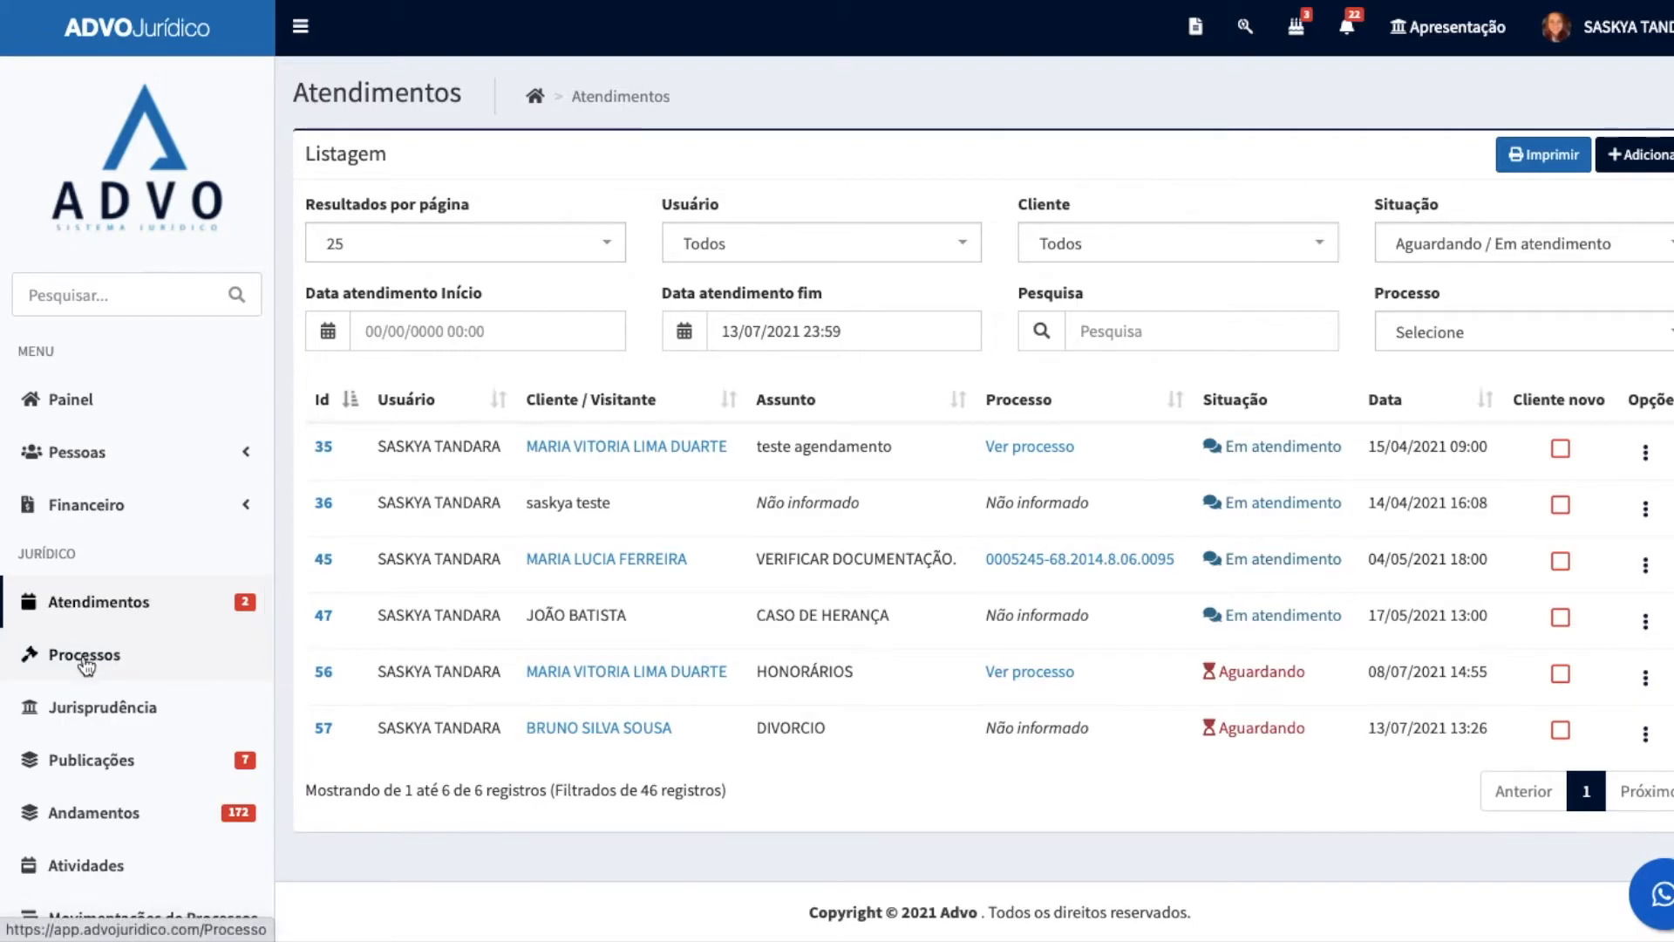
# Step: Open the Processos page and view the list of processes in progress
pyautogui.click(85, 658)
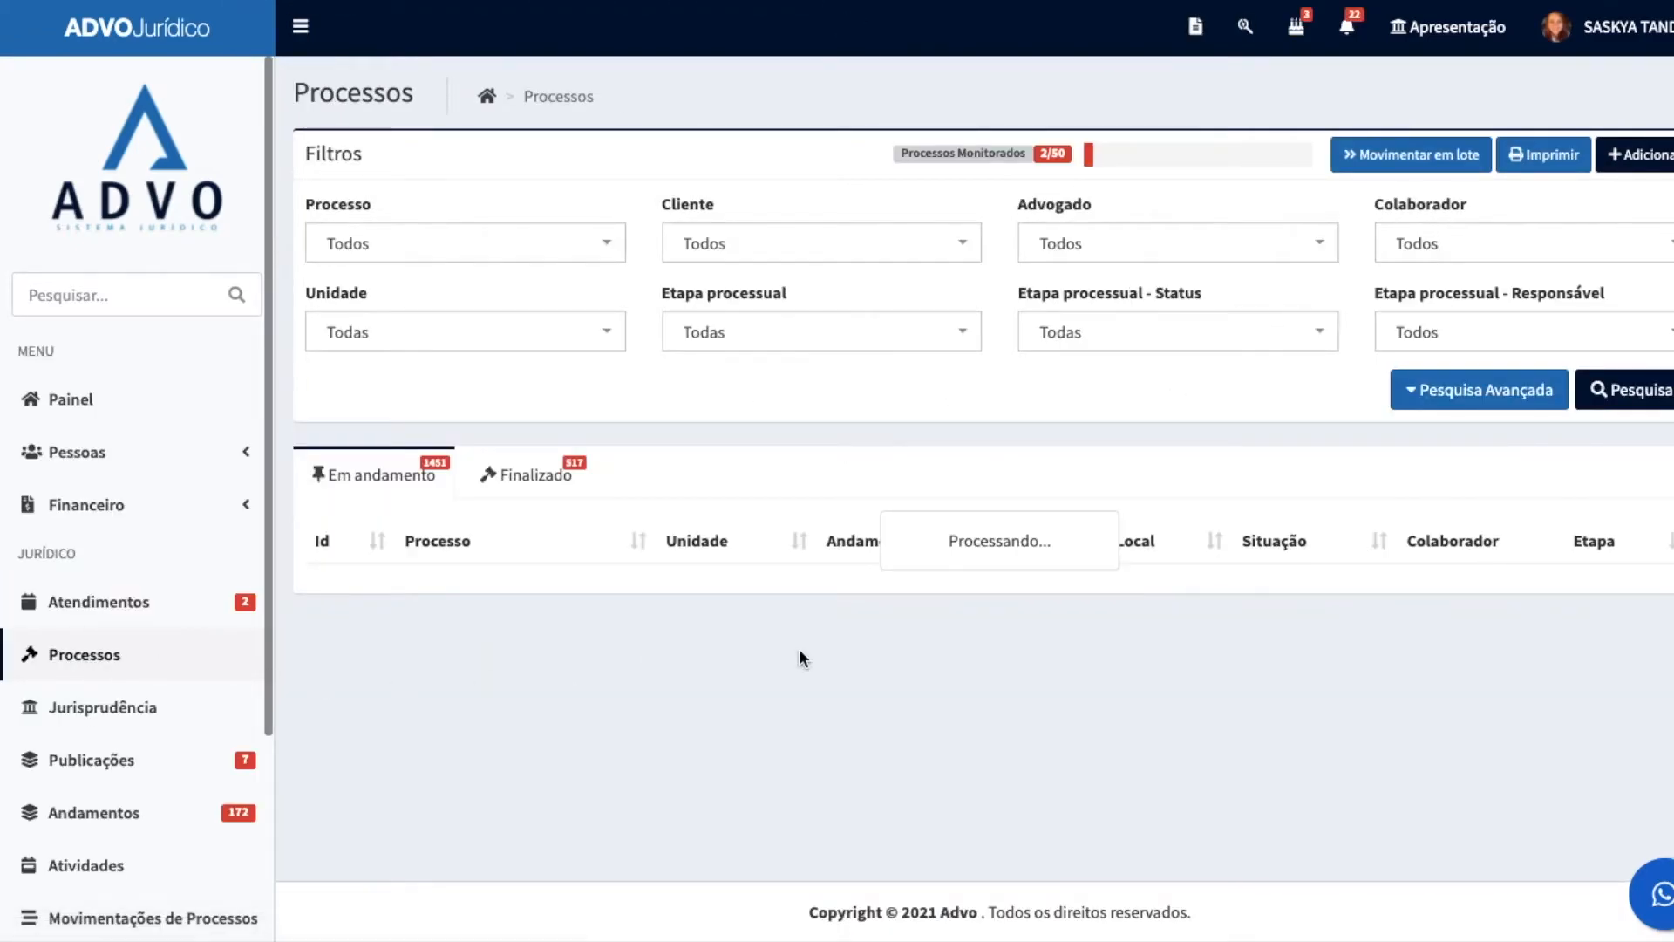
pyautogui.scroll(-1, 999, 667)
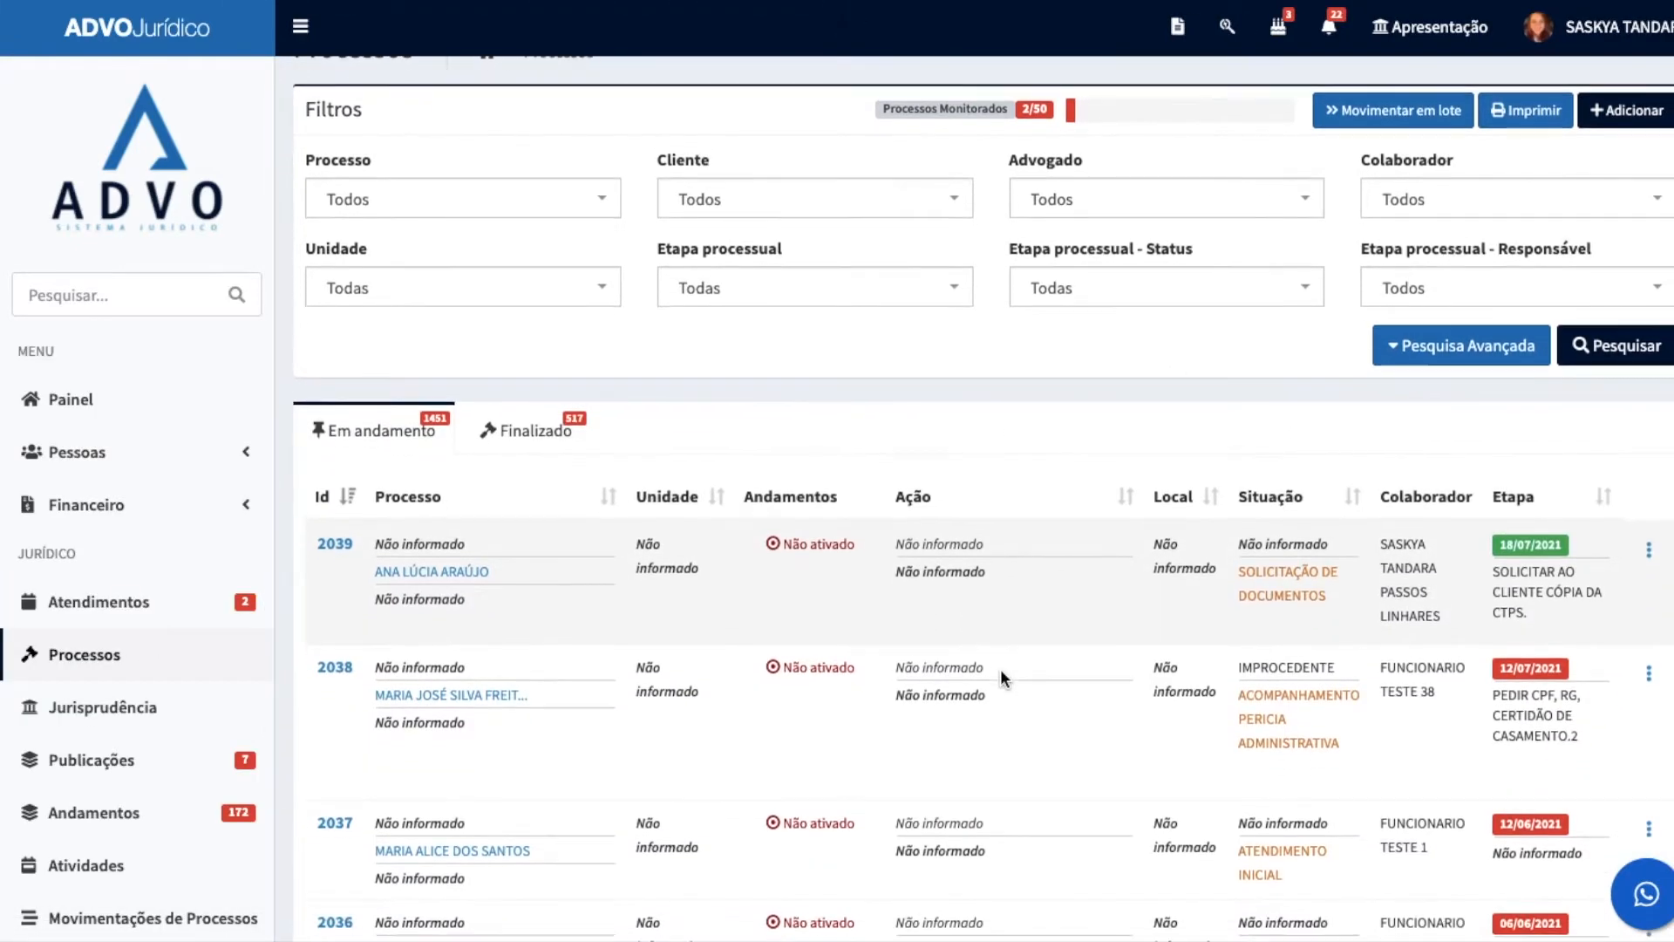
# Step: Generate the printable report of the processes in progress, look through it without saving, and return to the process list
pyautogui.scroll(1, 1001, 668)
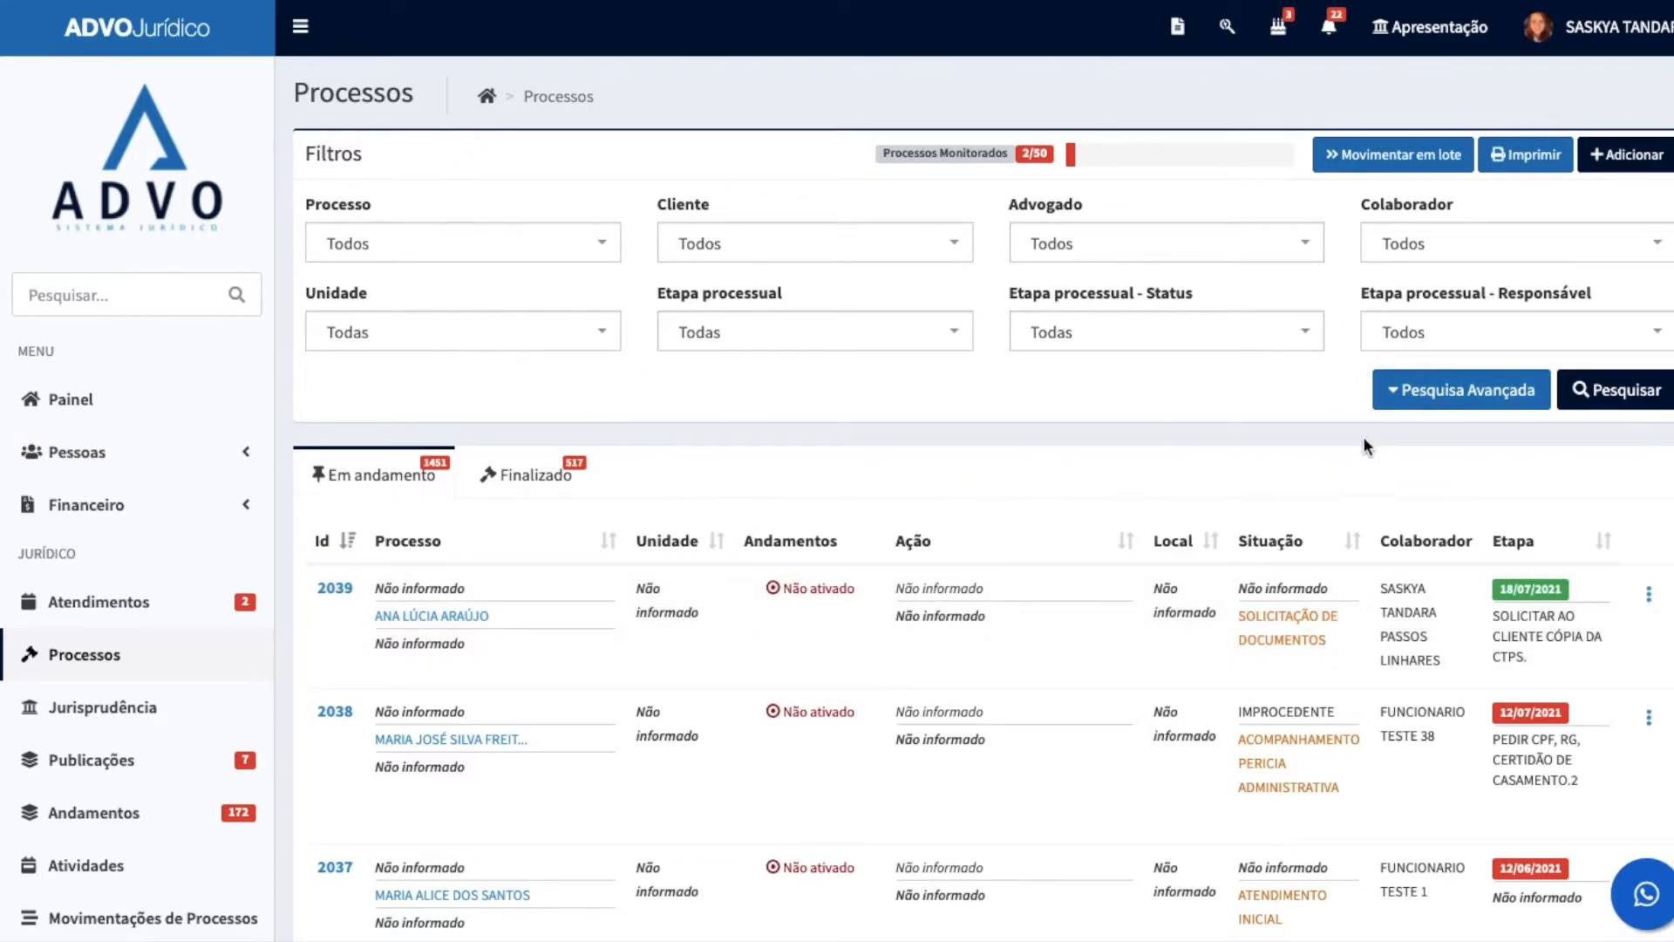
pyautogui.click(1465, 402)
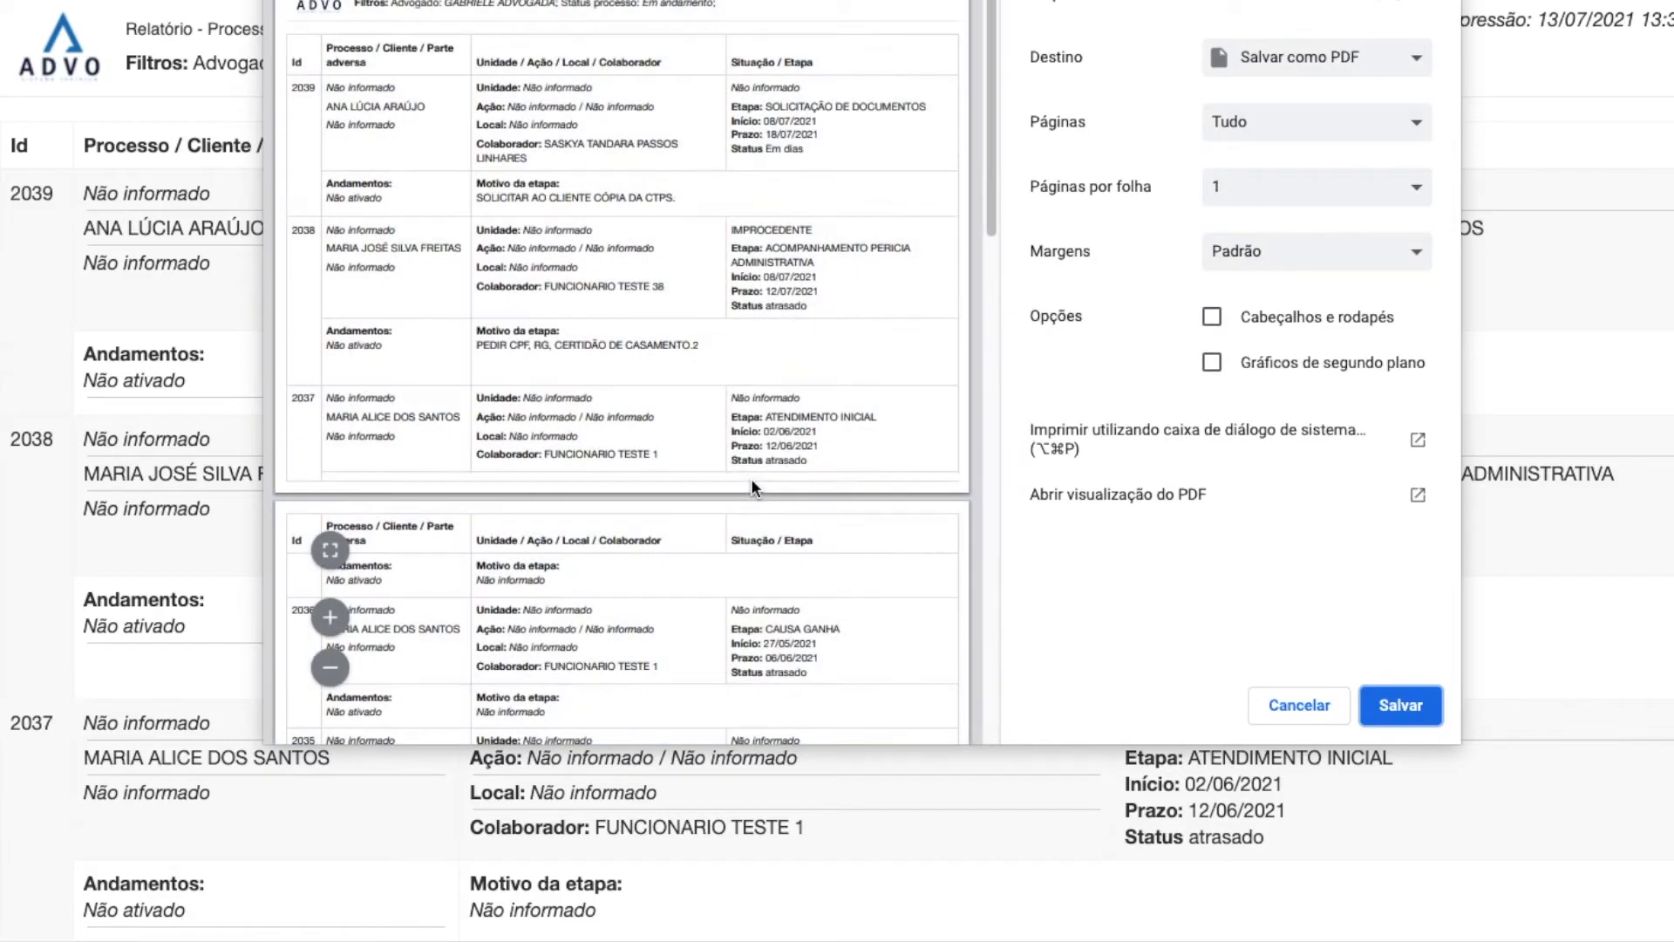
pyautogui.click(1298, 713)
pyautogui.scroll(-20, 861, 497)
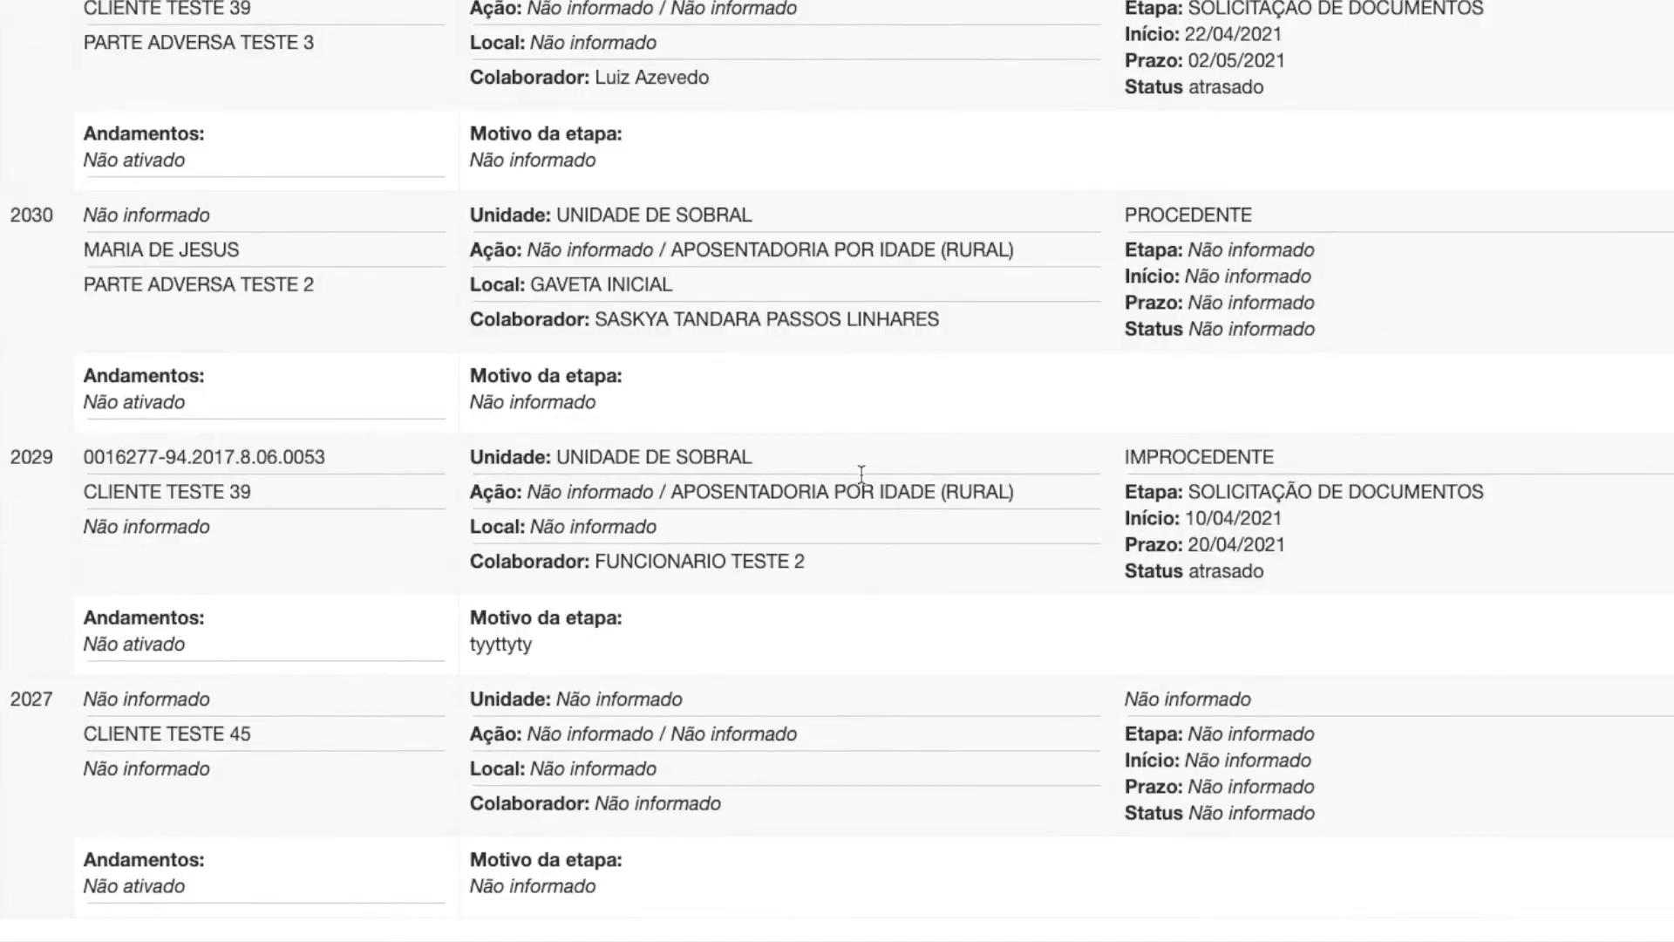
pyautogui.scroll(10, 471, 584)
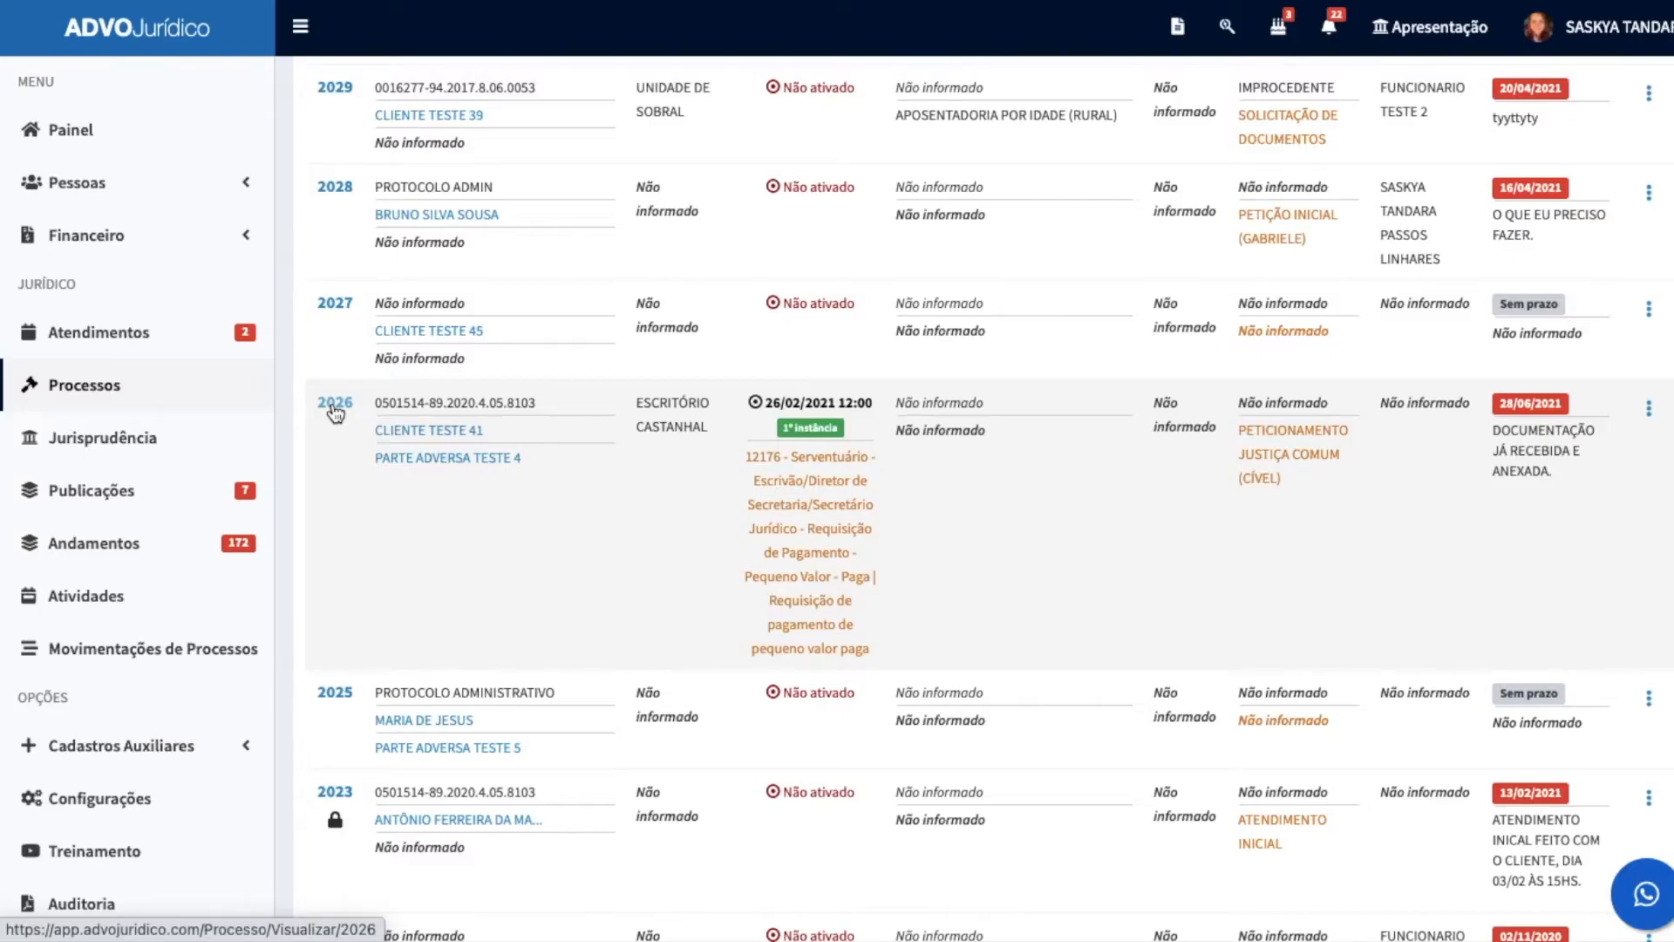
# Step: Open process 2026 from the list and review its registration data down to the observations
pyautogui.click(335, 404)
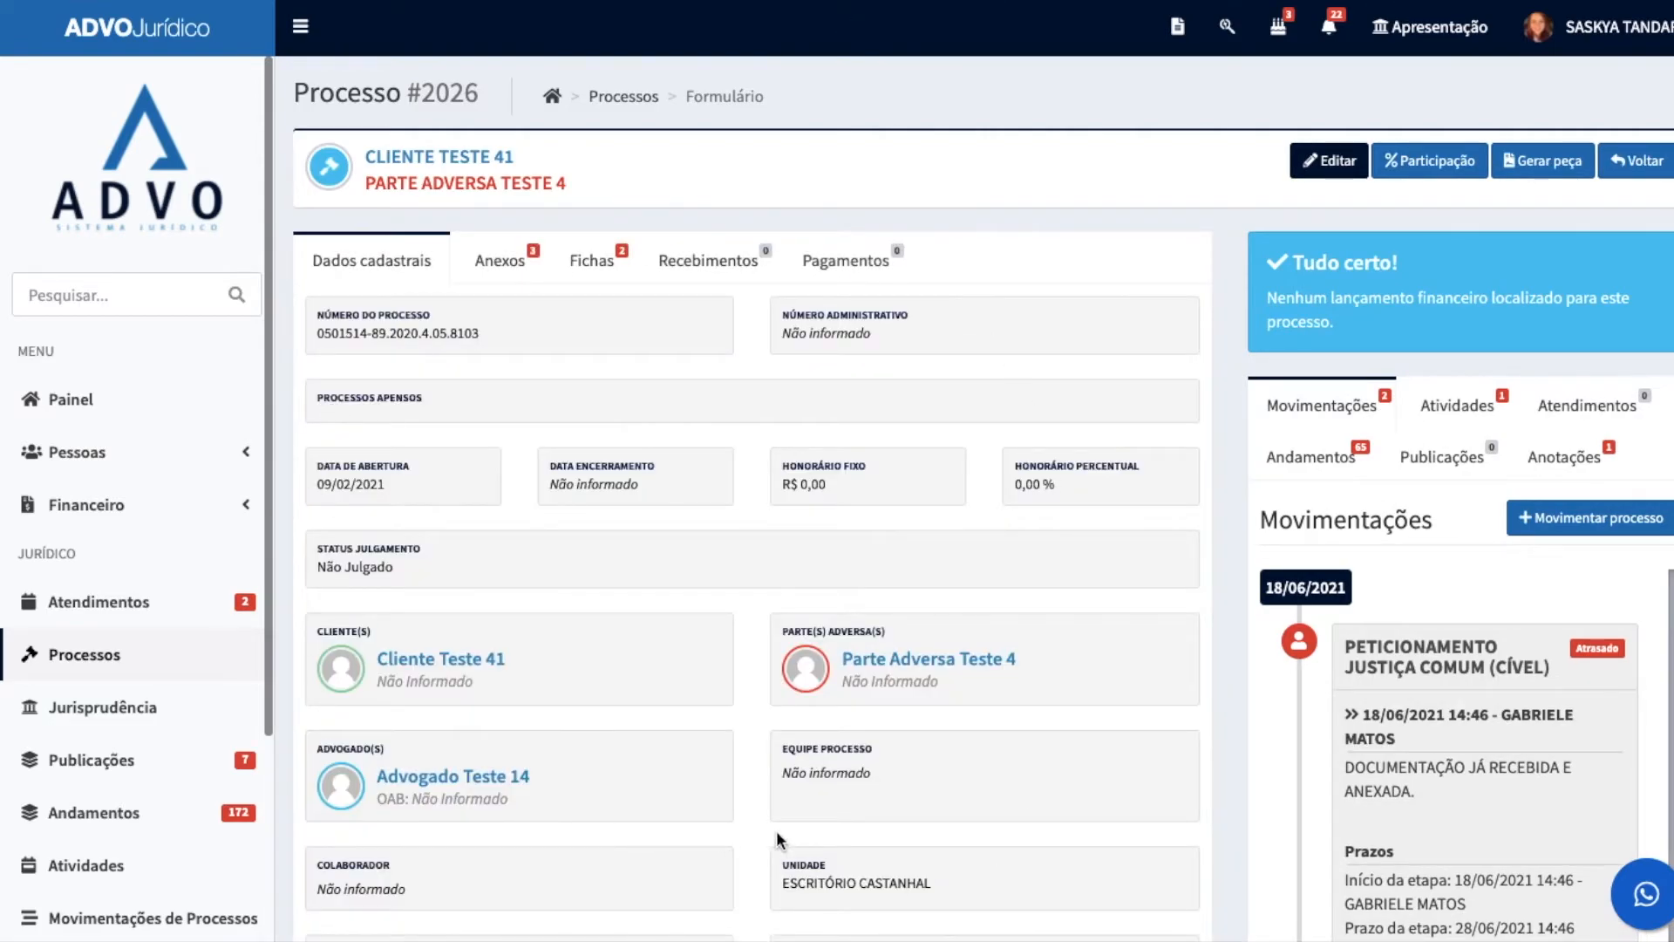
pyautogui.scroll(-3, 610, 595)
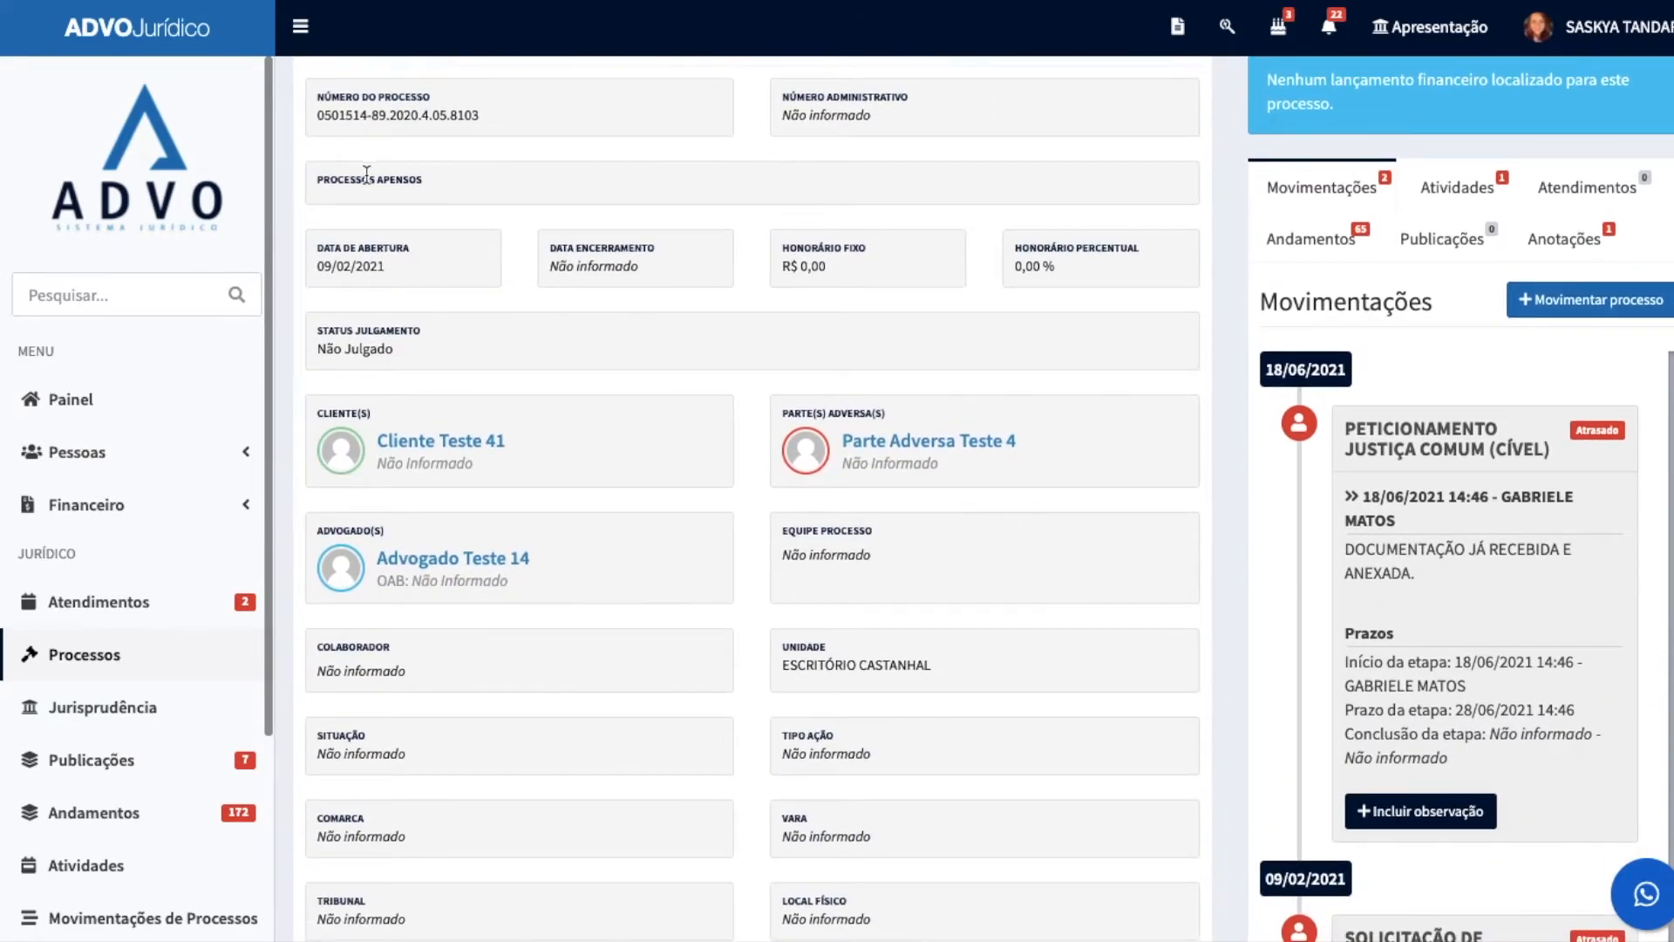
pyautogui.scroll(-2, 661, 737)
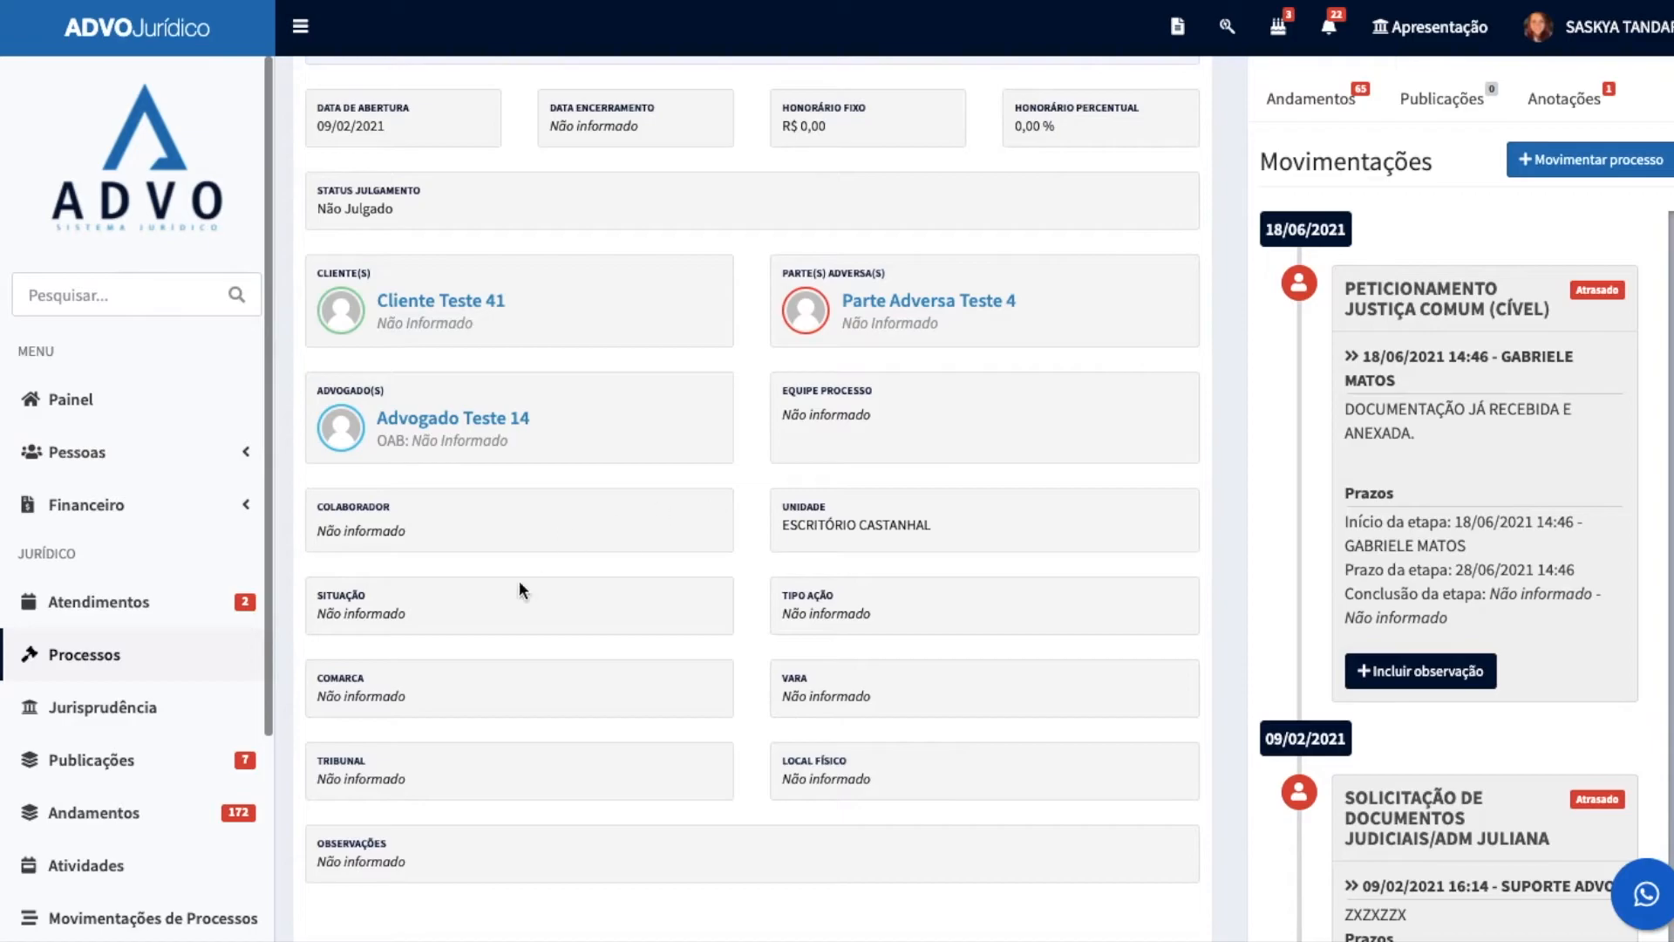
pyautogui.scroll(5, 511, 644)
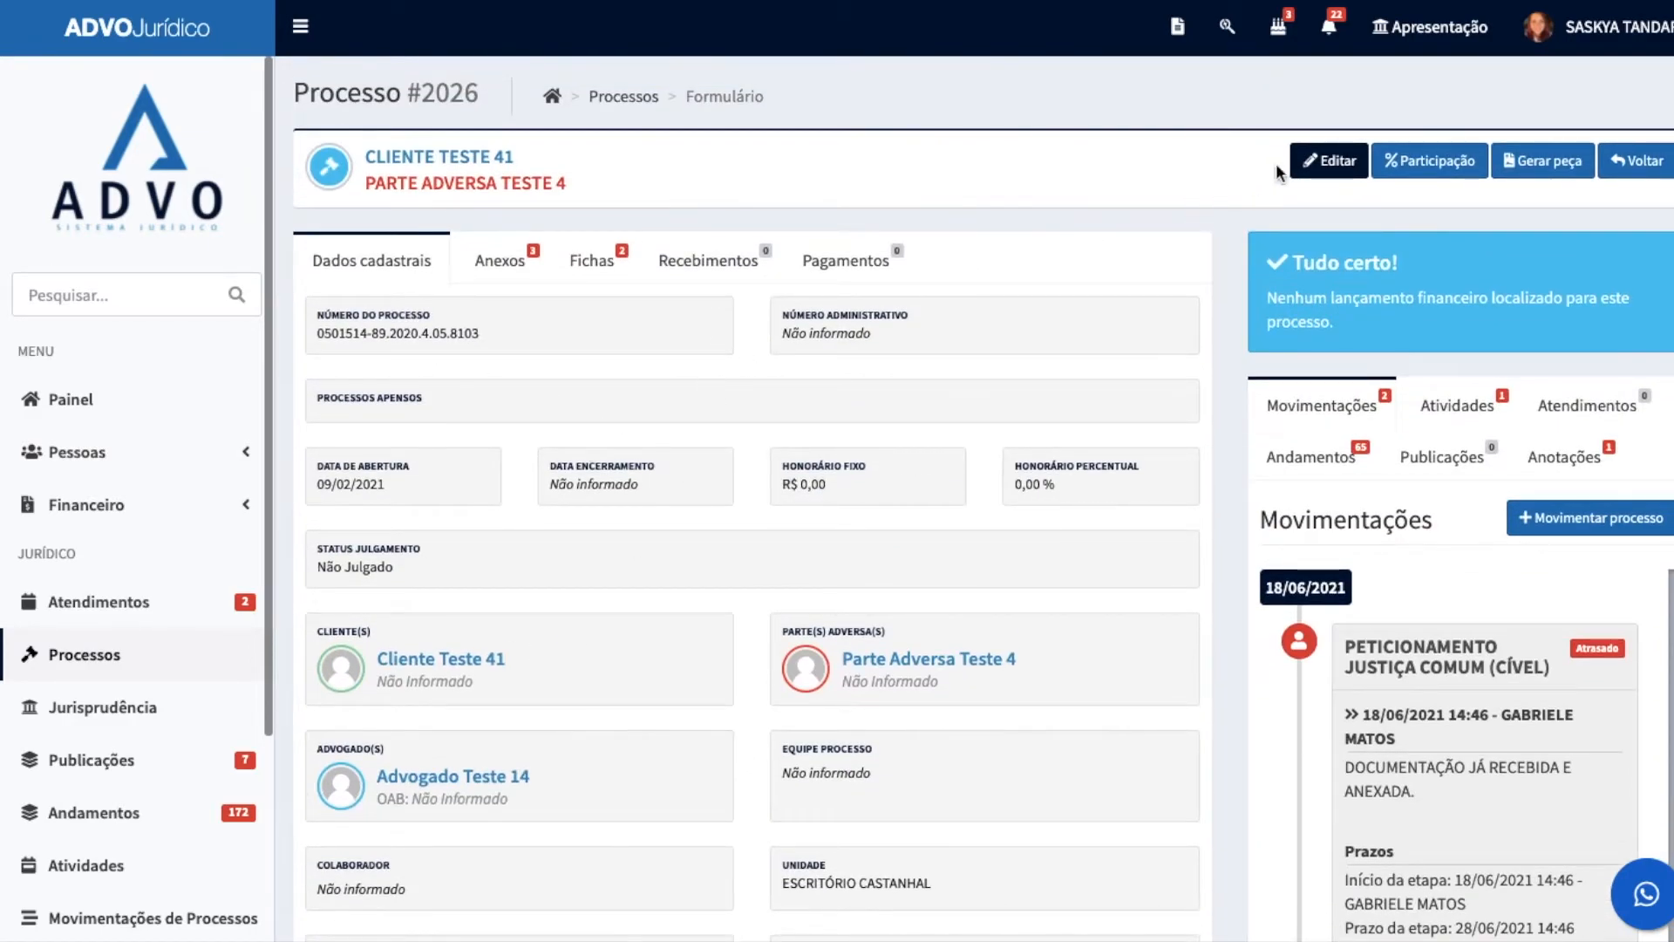
# Step: Put process 2026 into editing and review its registration form, including the options for Status julgamento
pyautogui.click(1329, 166)
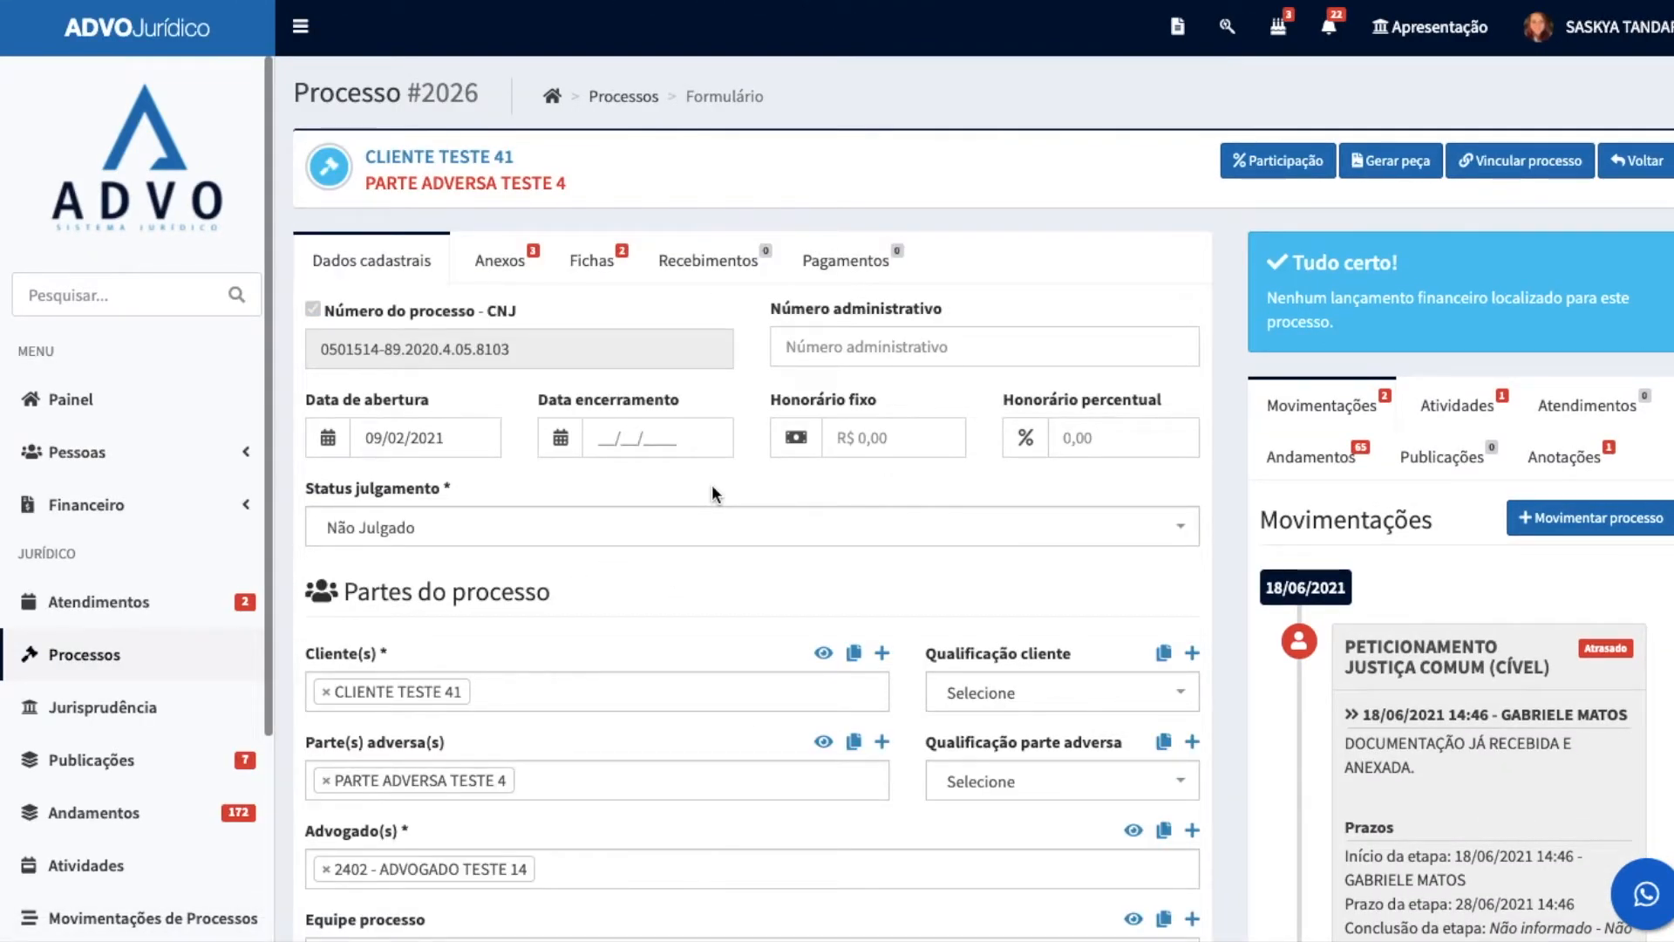
pyautogui.scroll(-2, 429, 340)
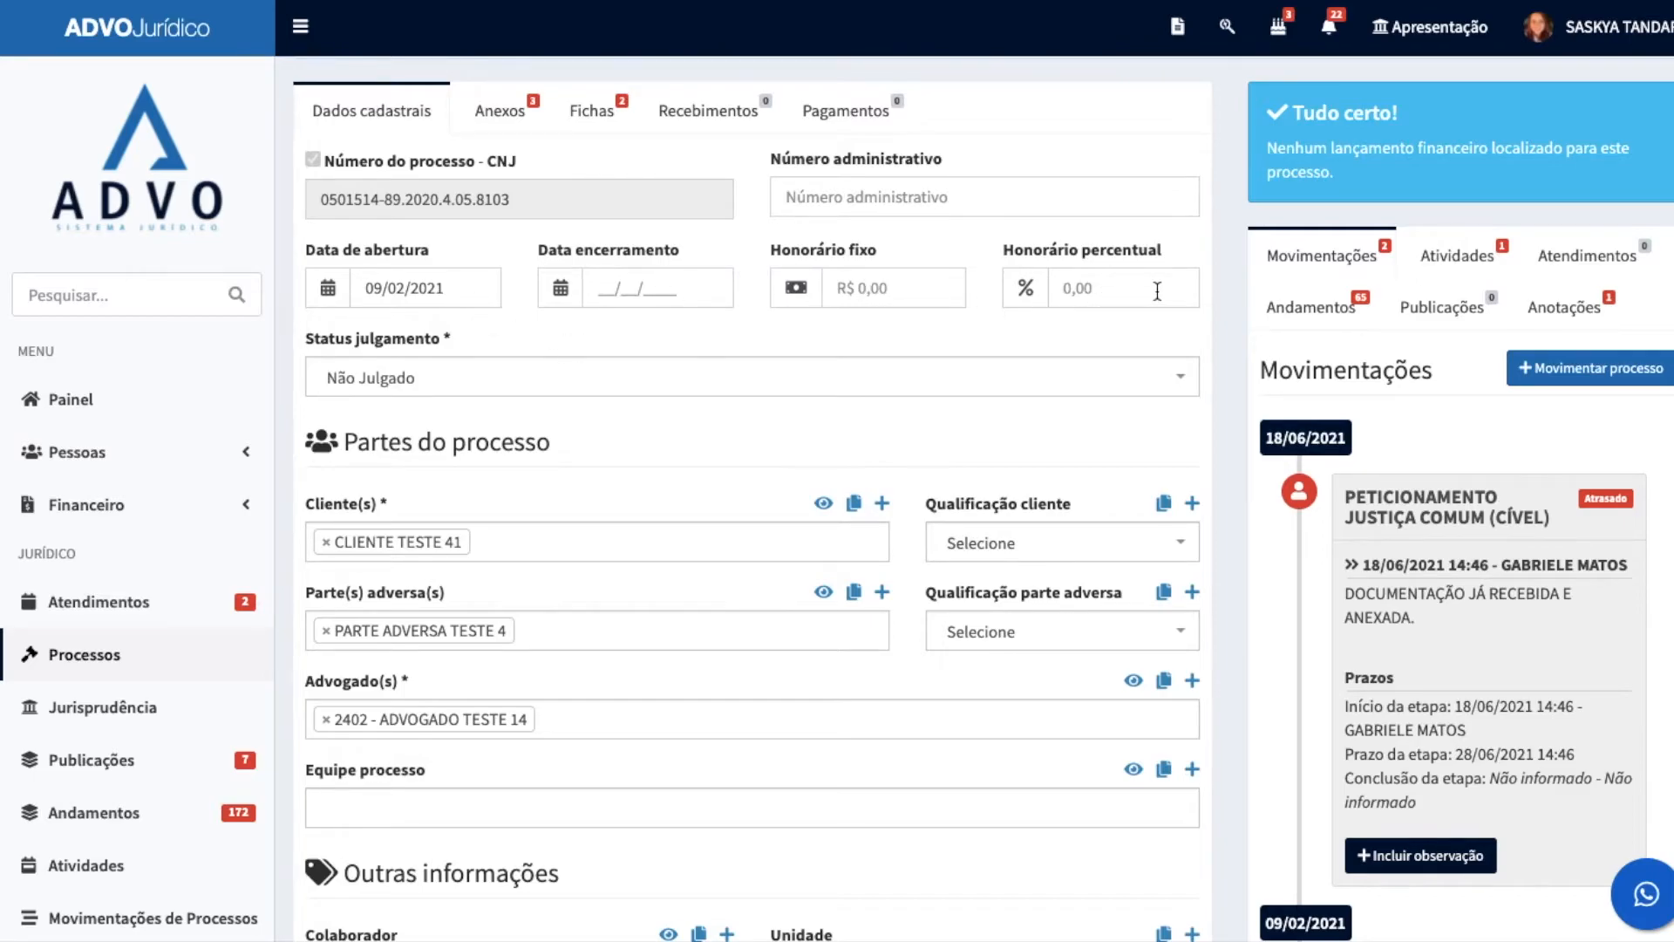
pyautogui.click(349, 383)
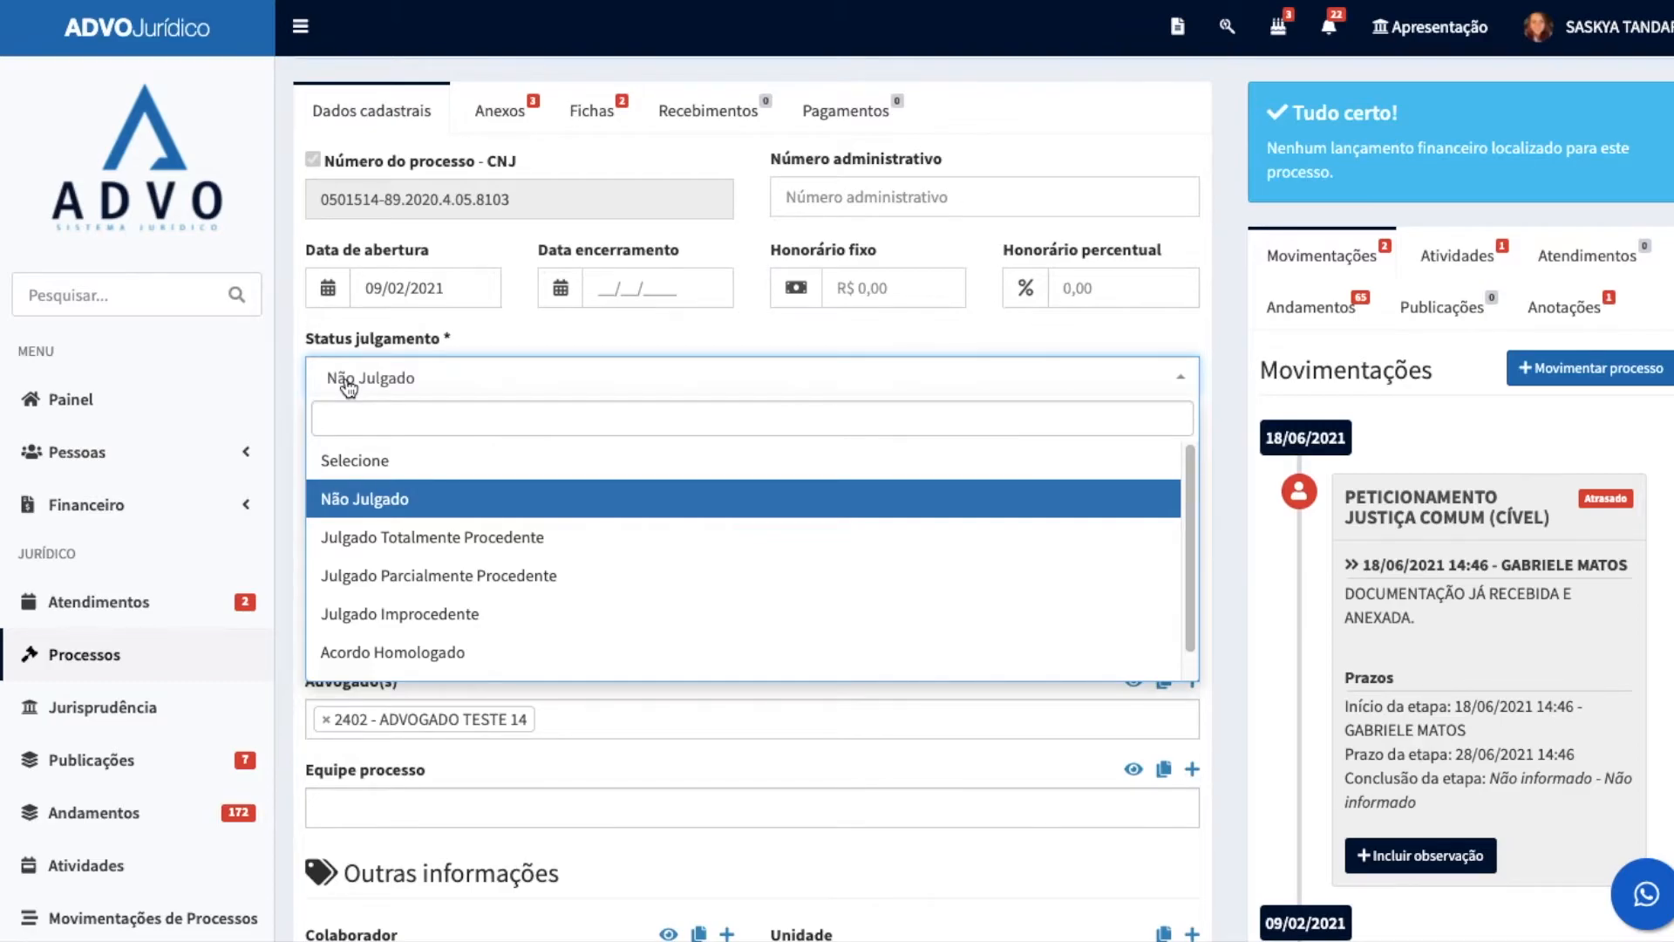
pyautogui.click(349, 388)
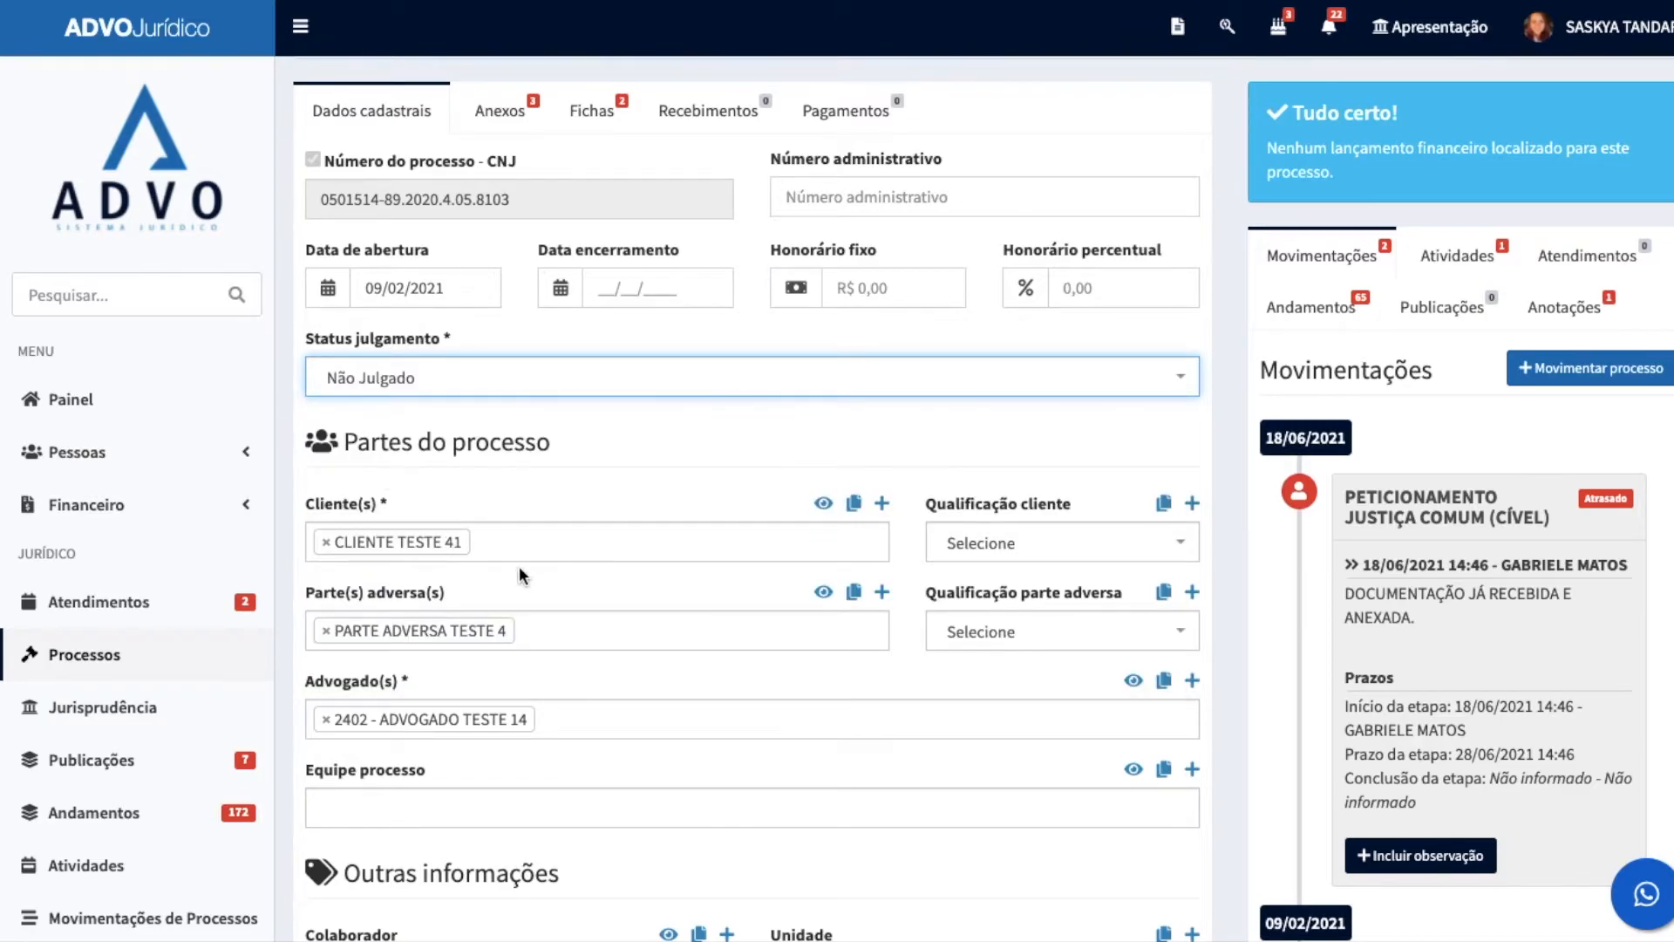
pyautogui.scroll(-2, 523, 567)
pyautogui.scroll(-4, 446, 514)
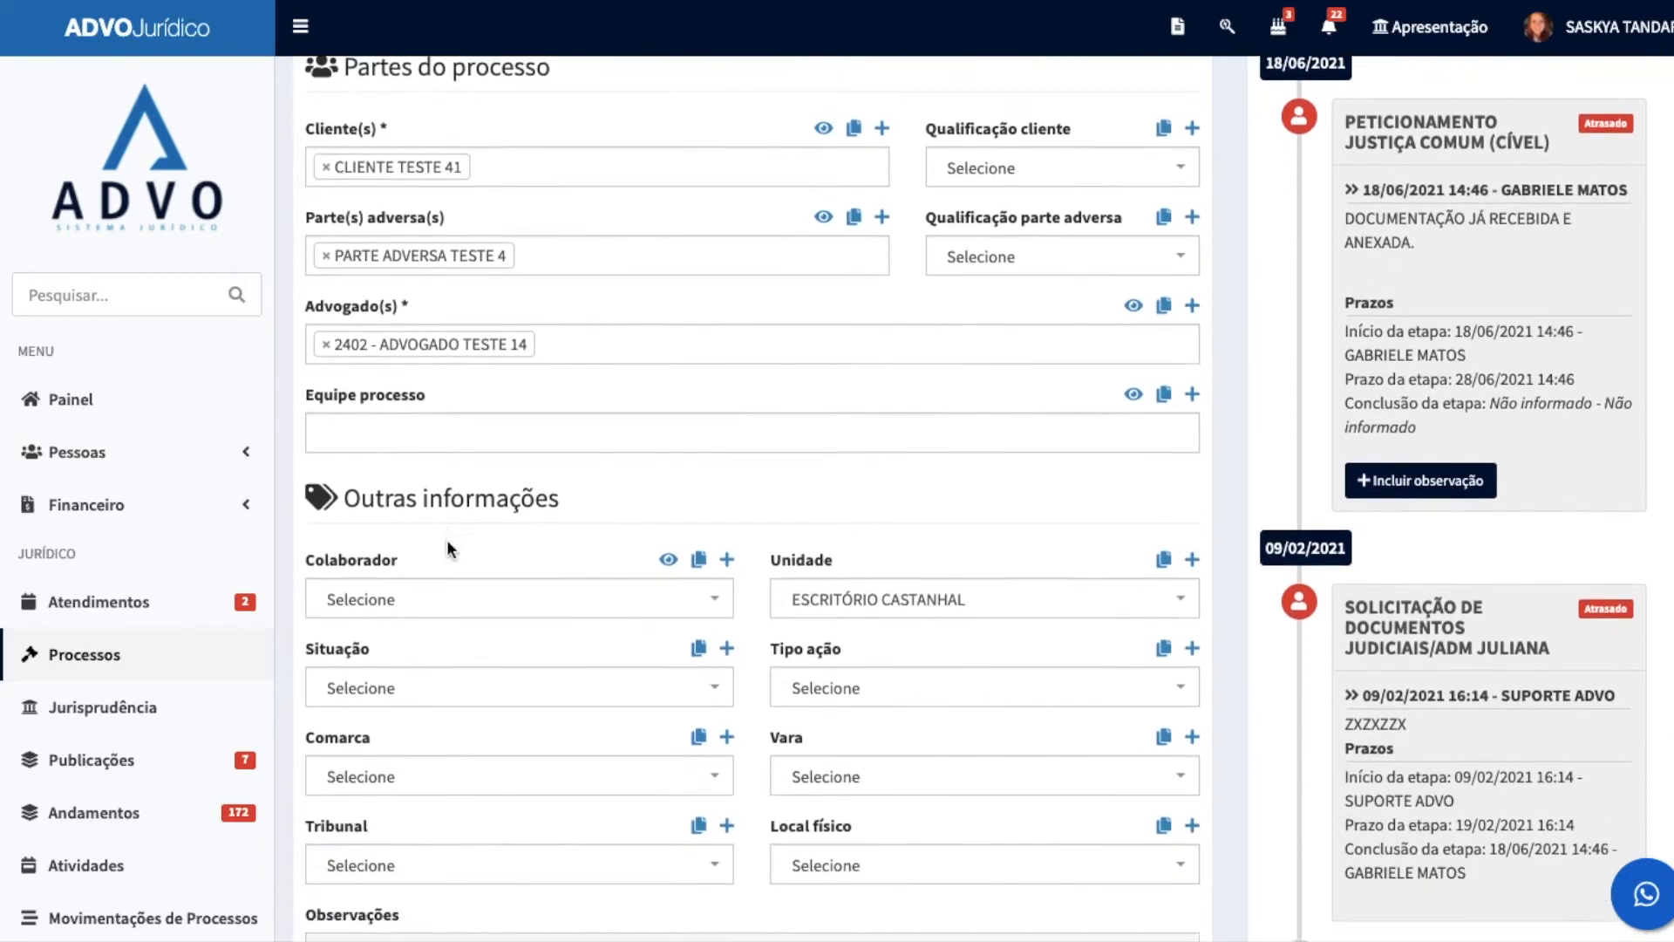
pyautogui.scroll(-1, 881, 405)
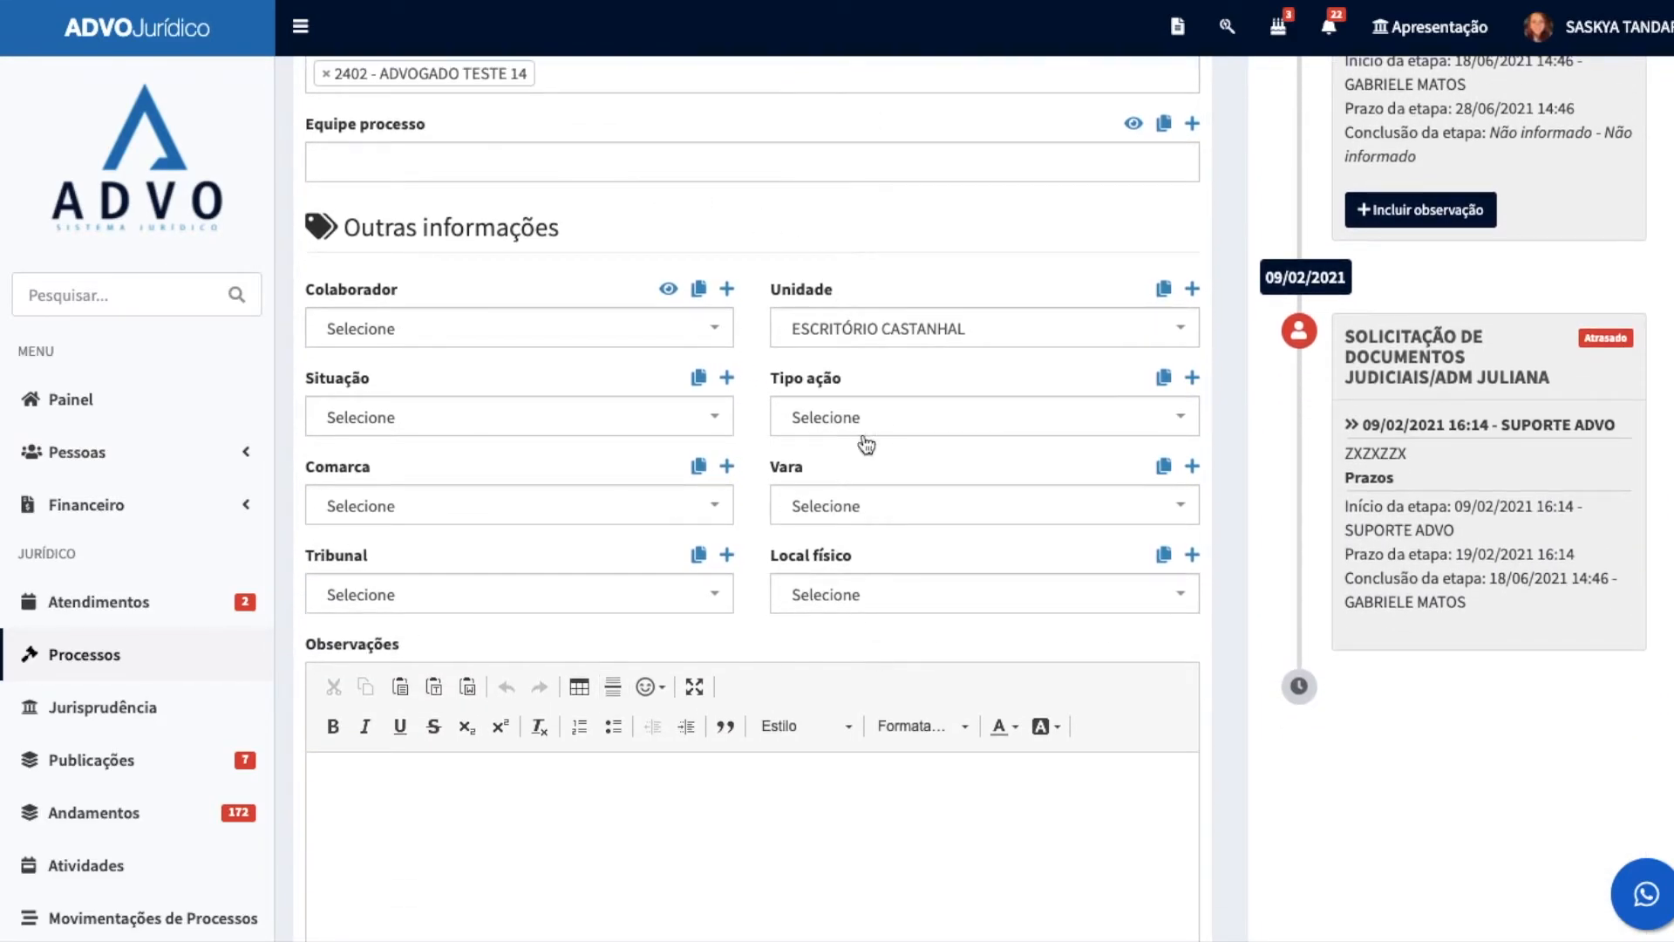
pyautogui.scroll(-6, 856, 429)
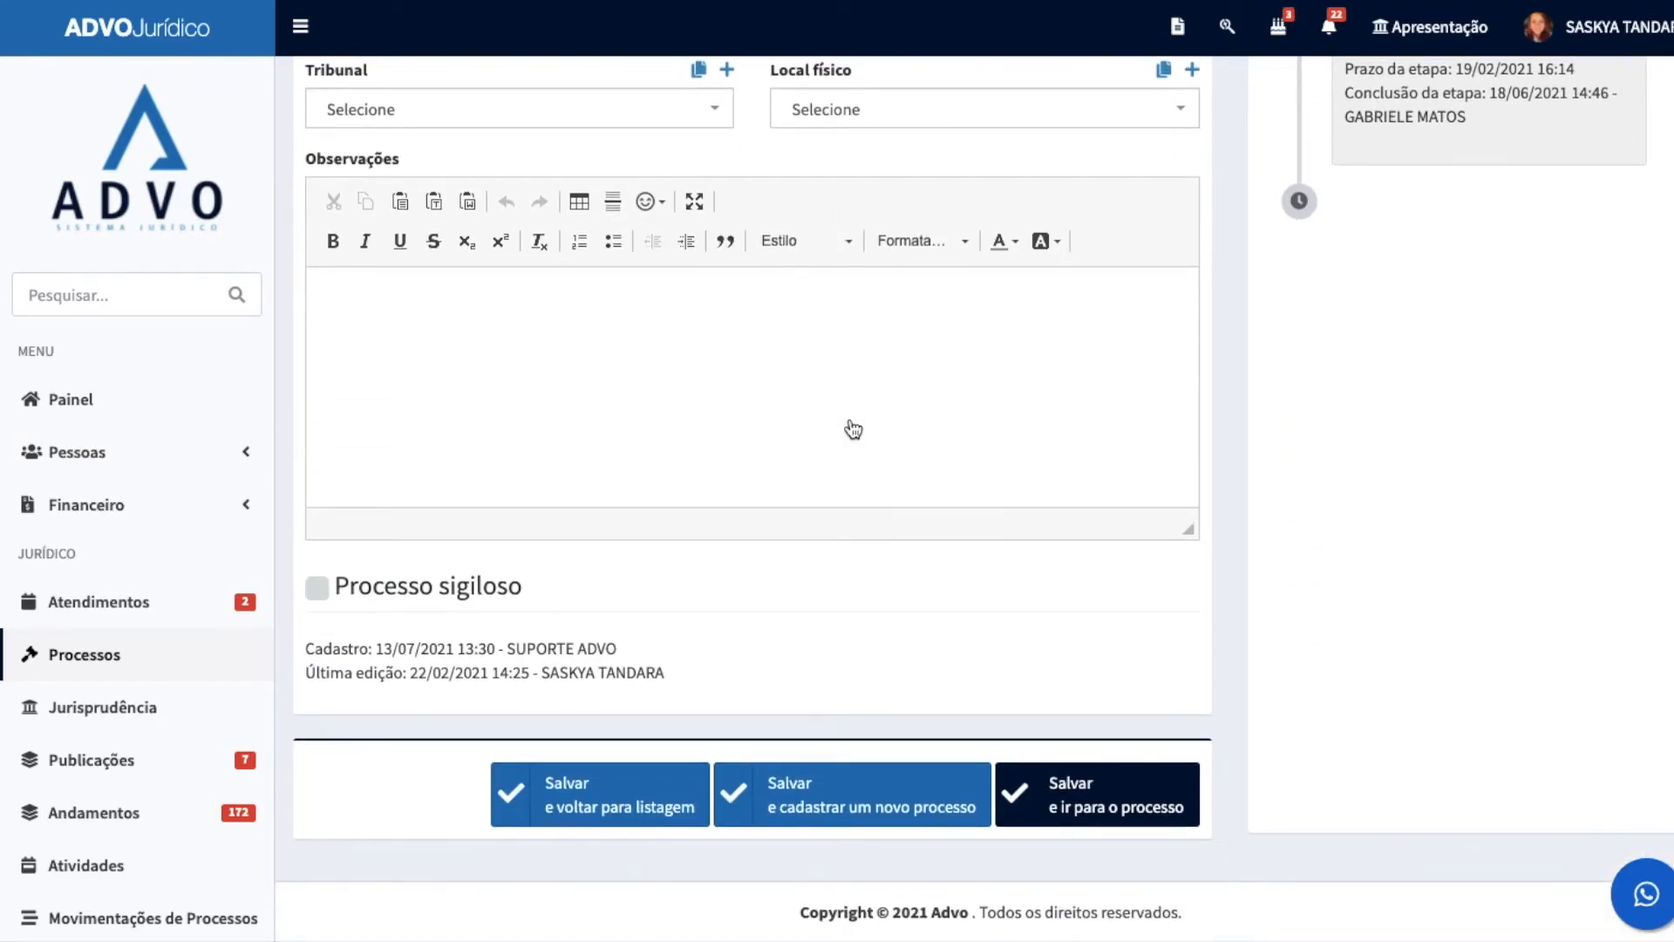
# Step: Mark the process as Processo sigiloso and search by name for a user who can access it
pyautogui.click(318, 590)
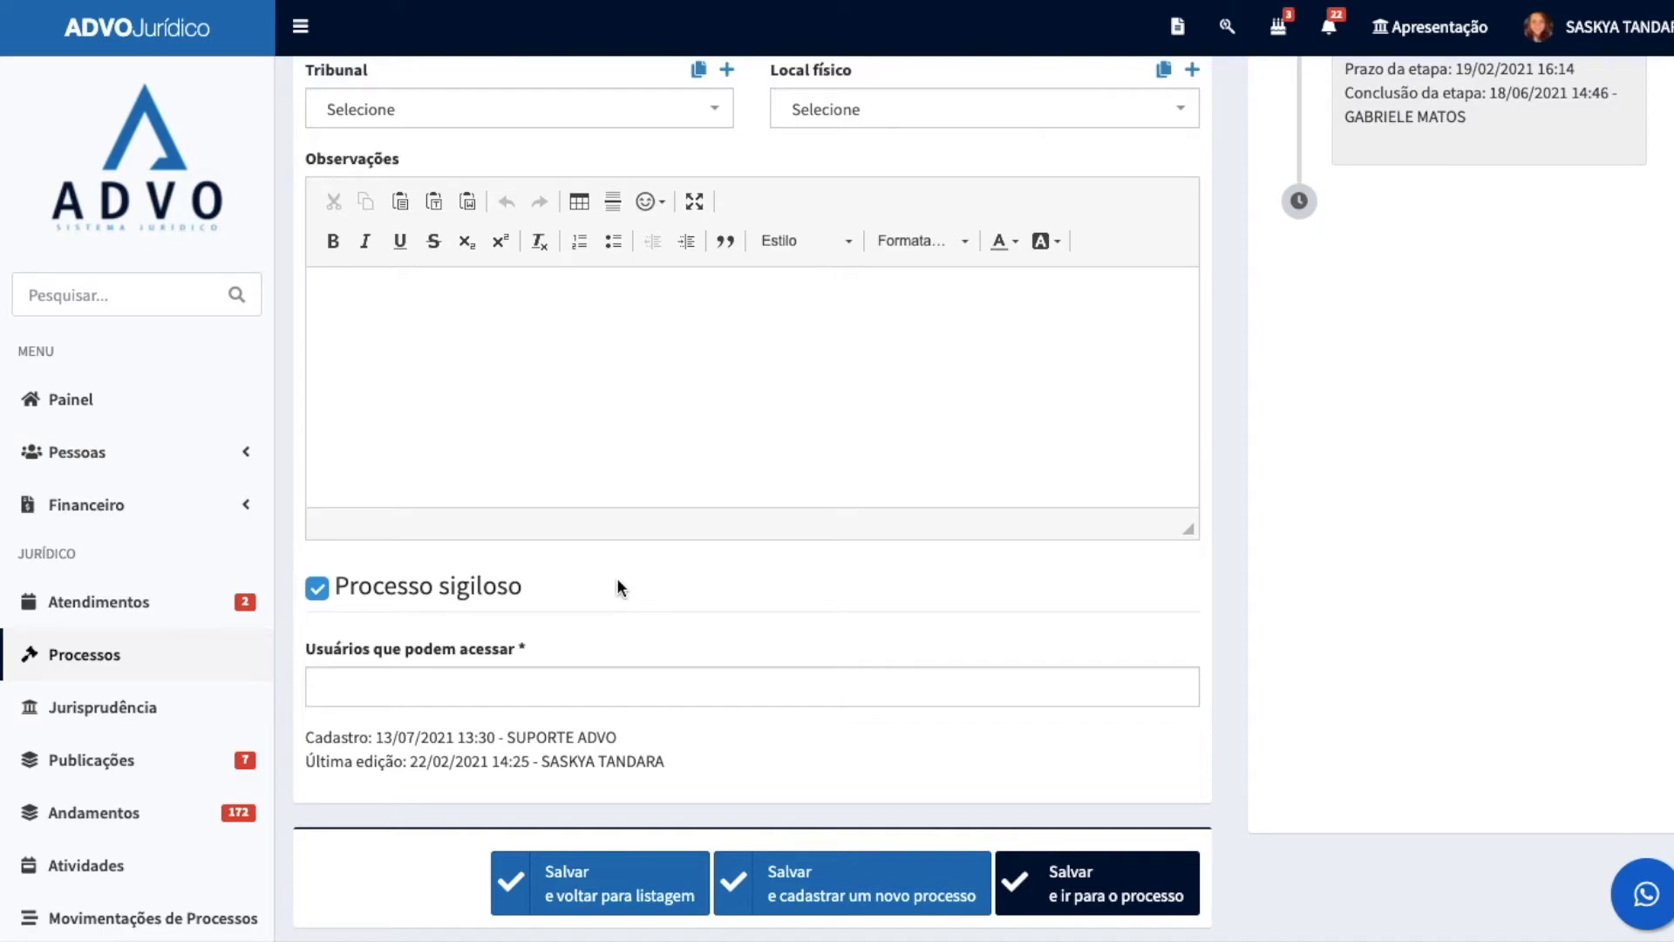
pyautogui.scroll(1, 812, 450)
pyautogui.click(624, 711)
pyautogui.write('SAS')
pyautogui.click(484, 652)
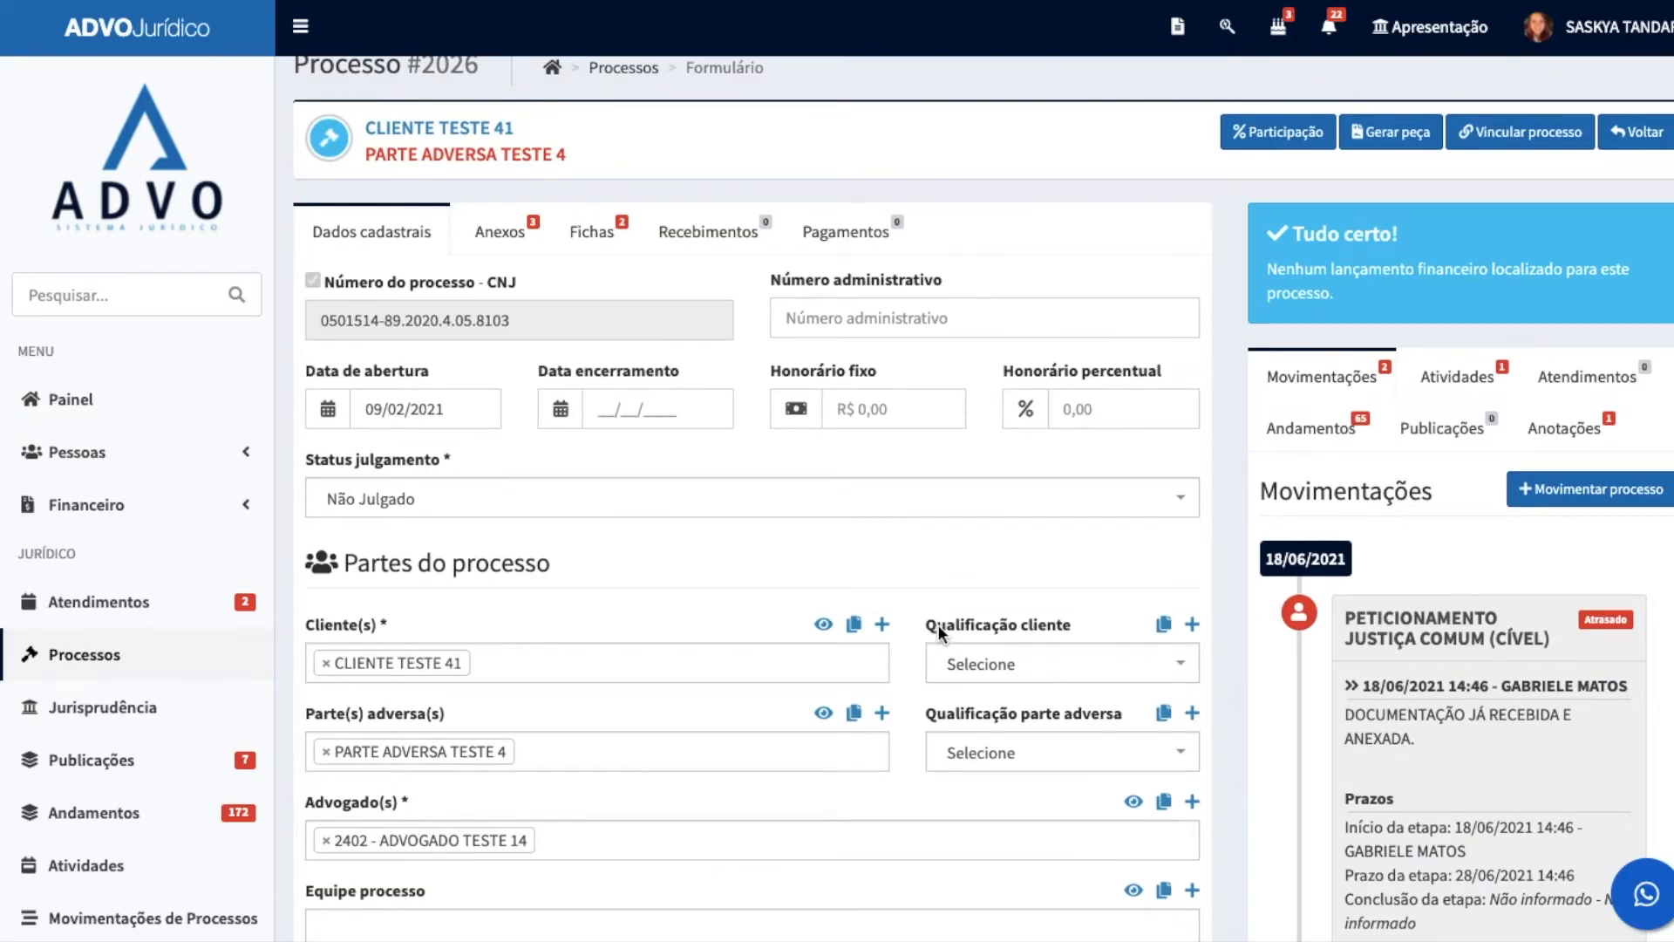
# Step: View the process's Anexos and Fichas, expanding the FICHA TRABALHISTA record to read its details
pyautogui.scroll(1, 938, 624)
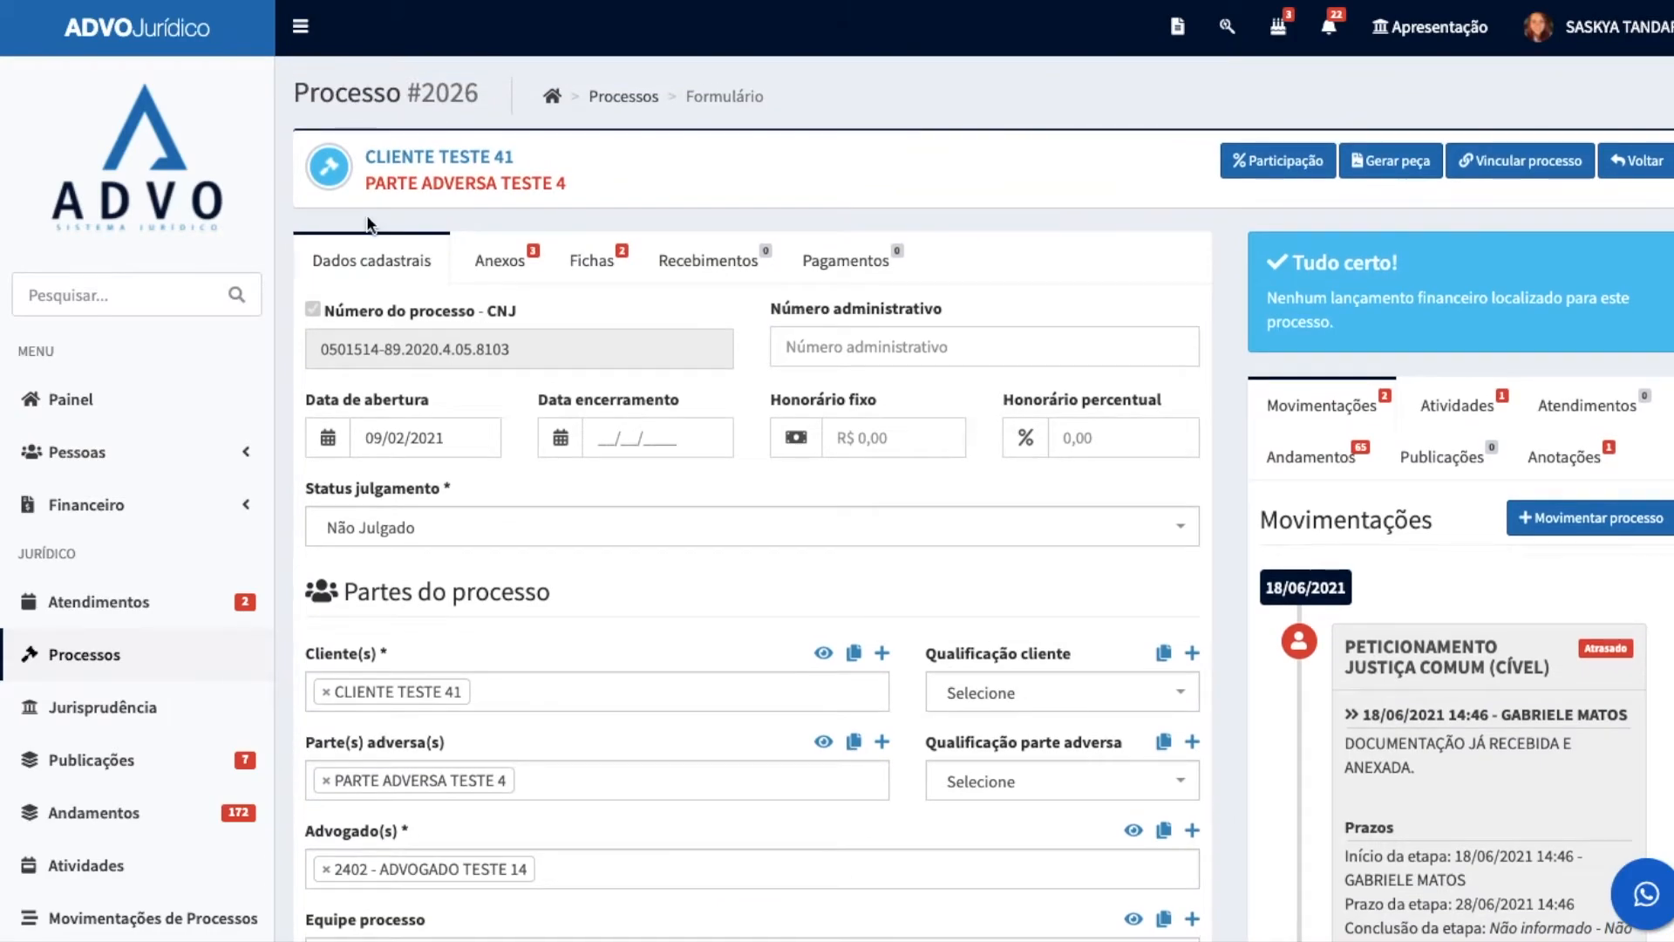
pyautogui.click(500, 261)
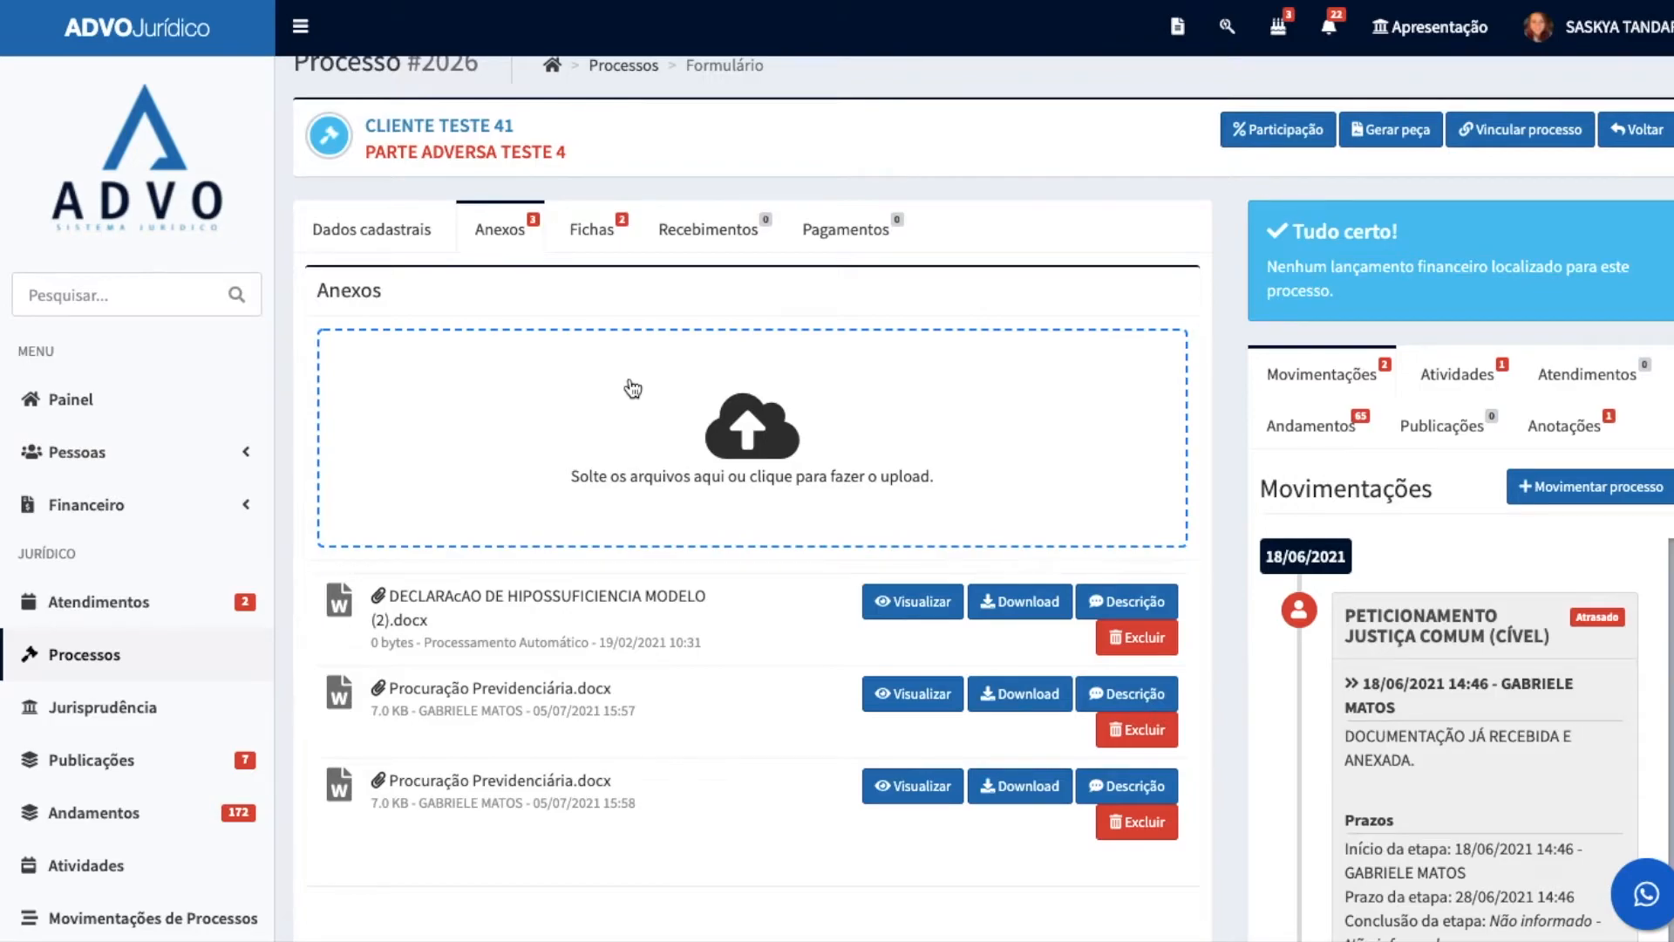
pyautogui.click(593, 230)
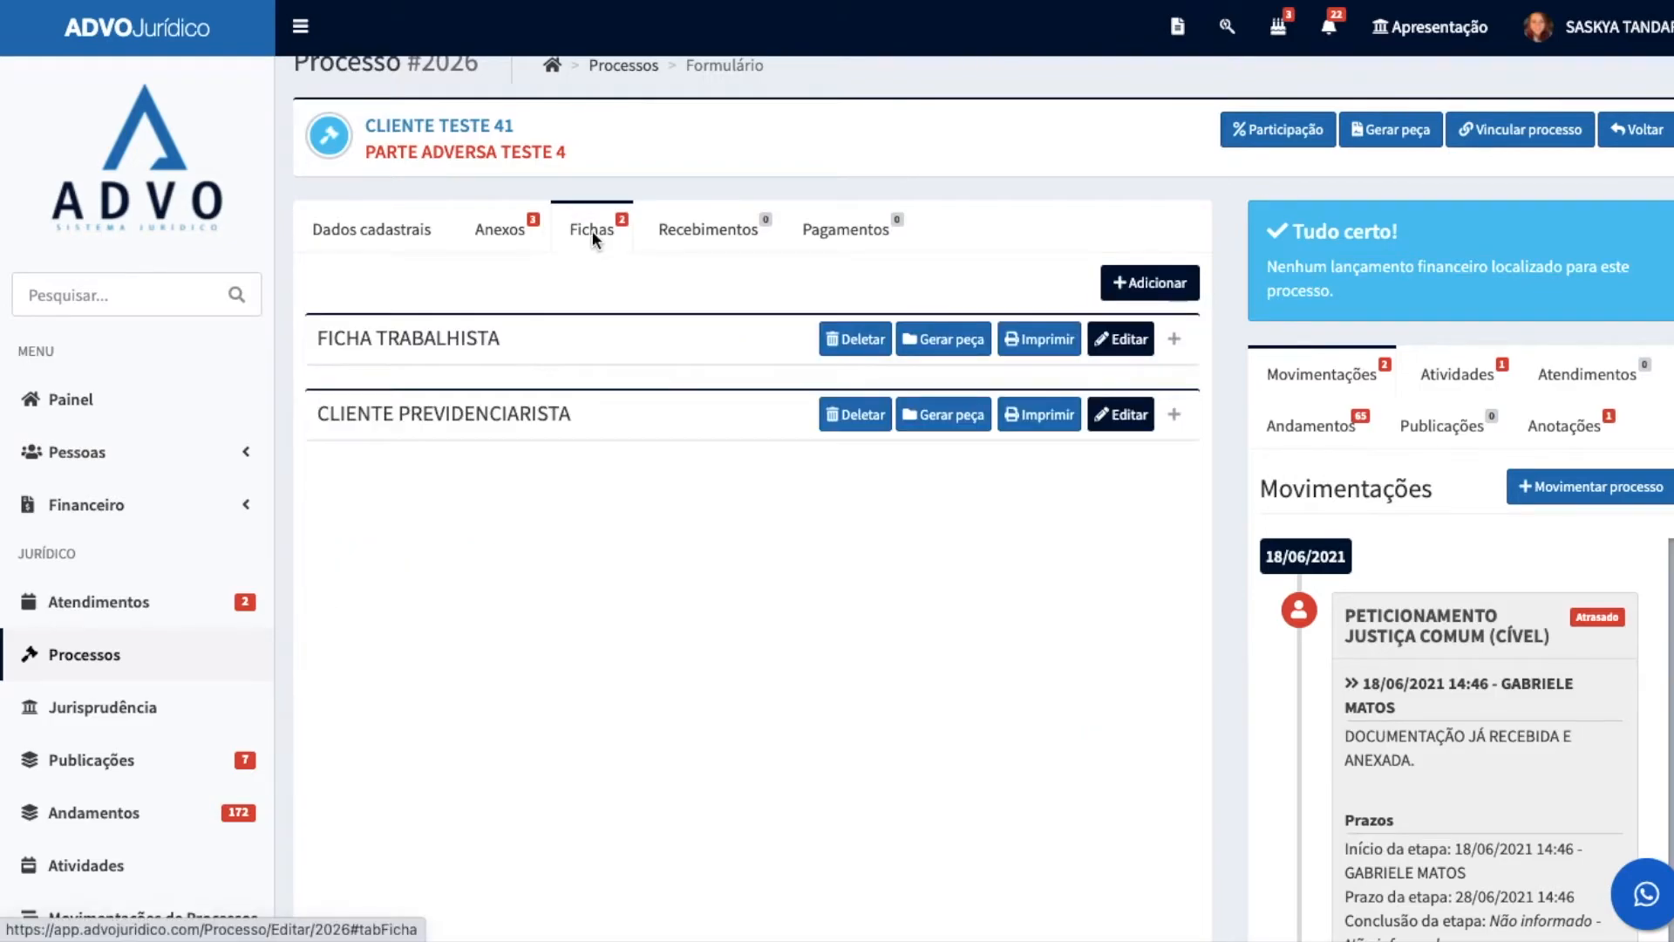
pyautogui.click(1174, 340)
pyautogui.scroll(-2, 663, 558)
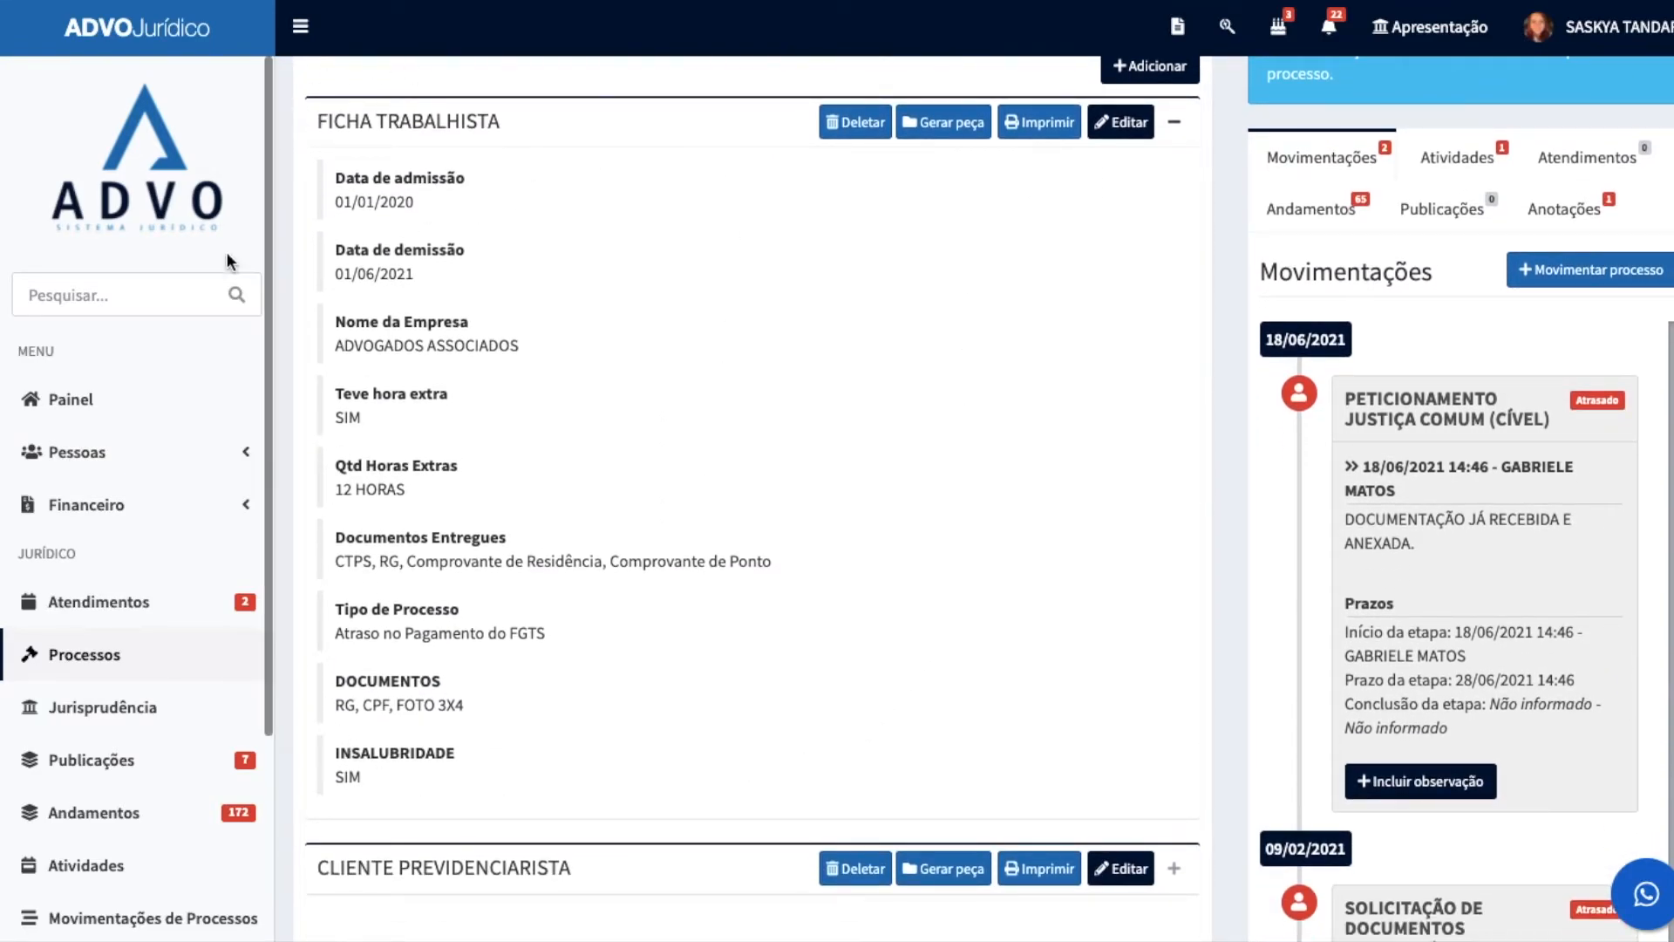
pyautogui.scroll(3, 623, 446)
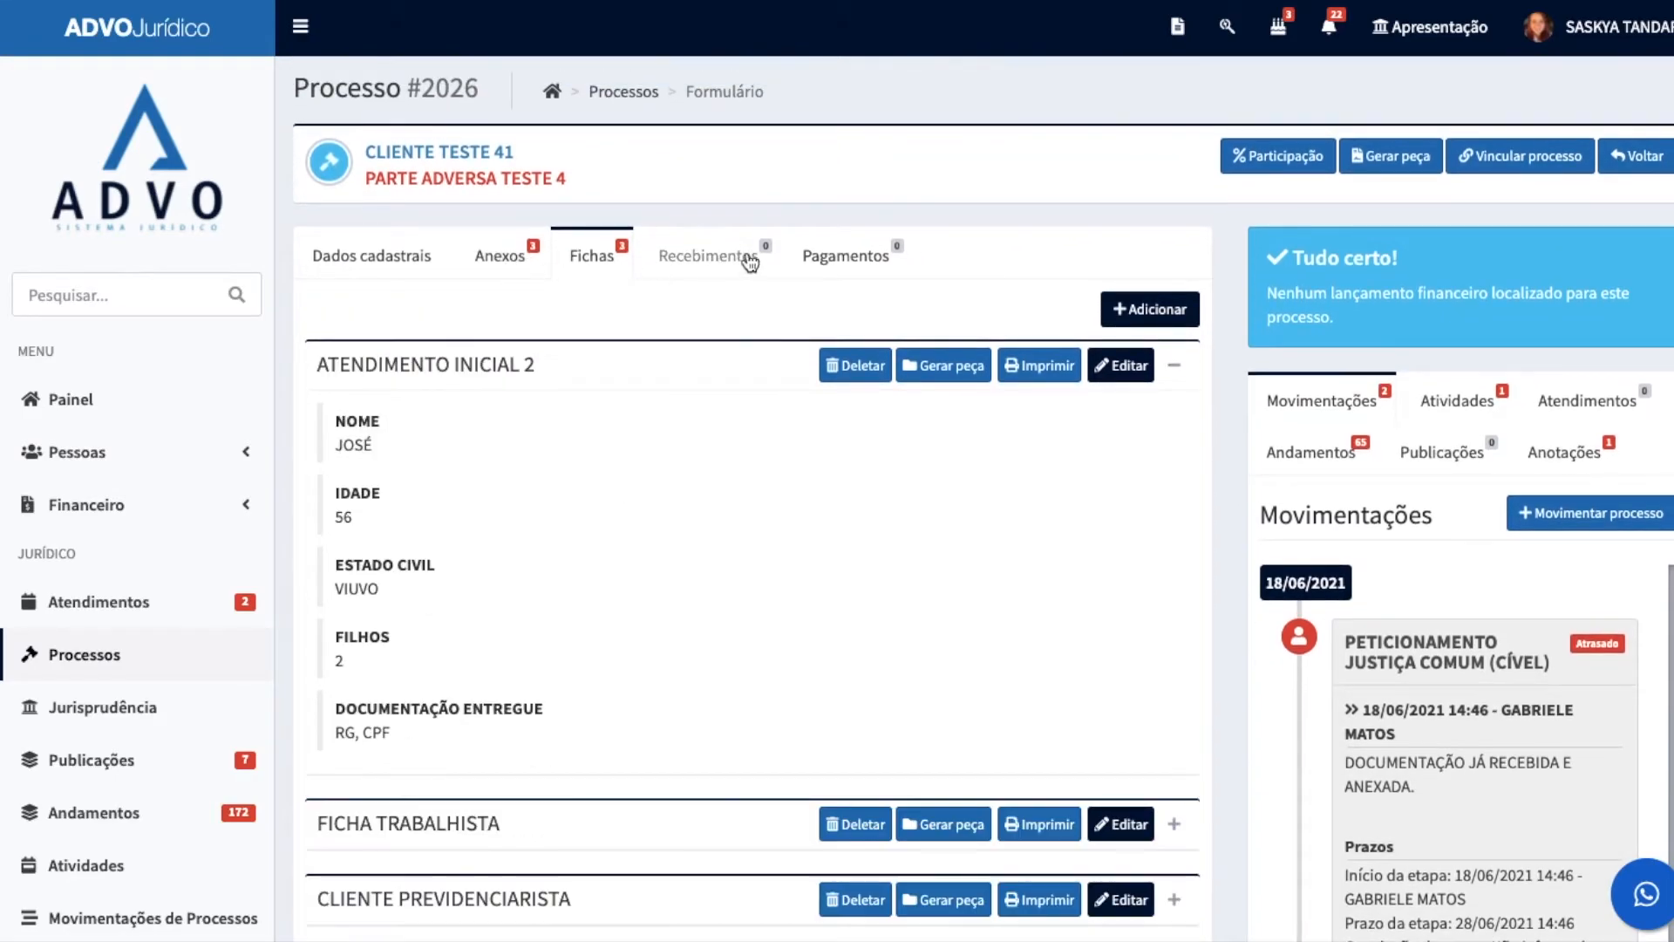
# Step: View the process's Recebimentos and Pagamentos records
pyautogui.click(748, 261)
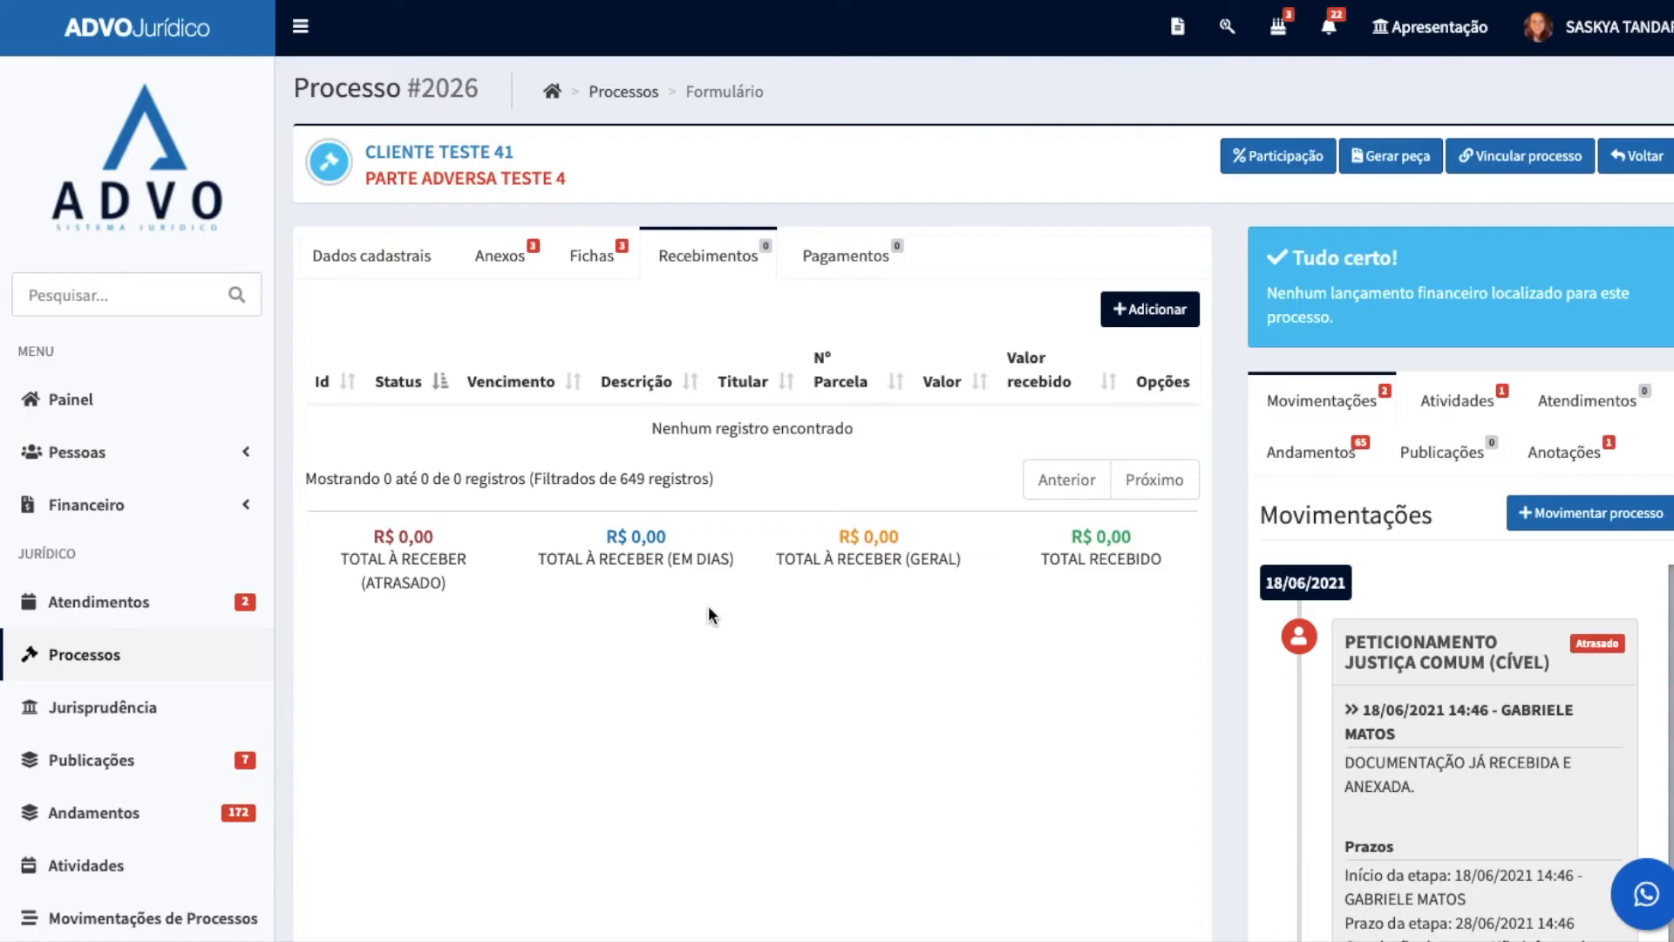
pyautogui.click(844, 256)
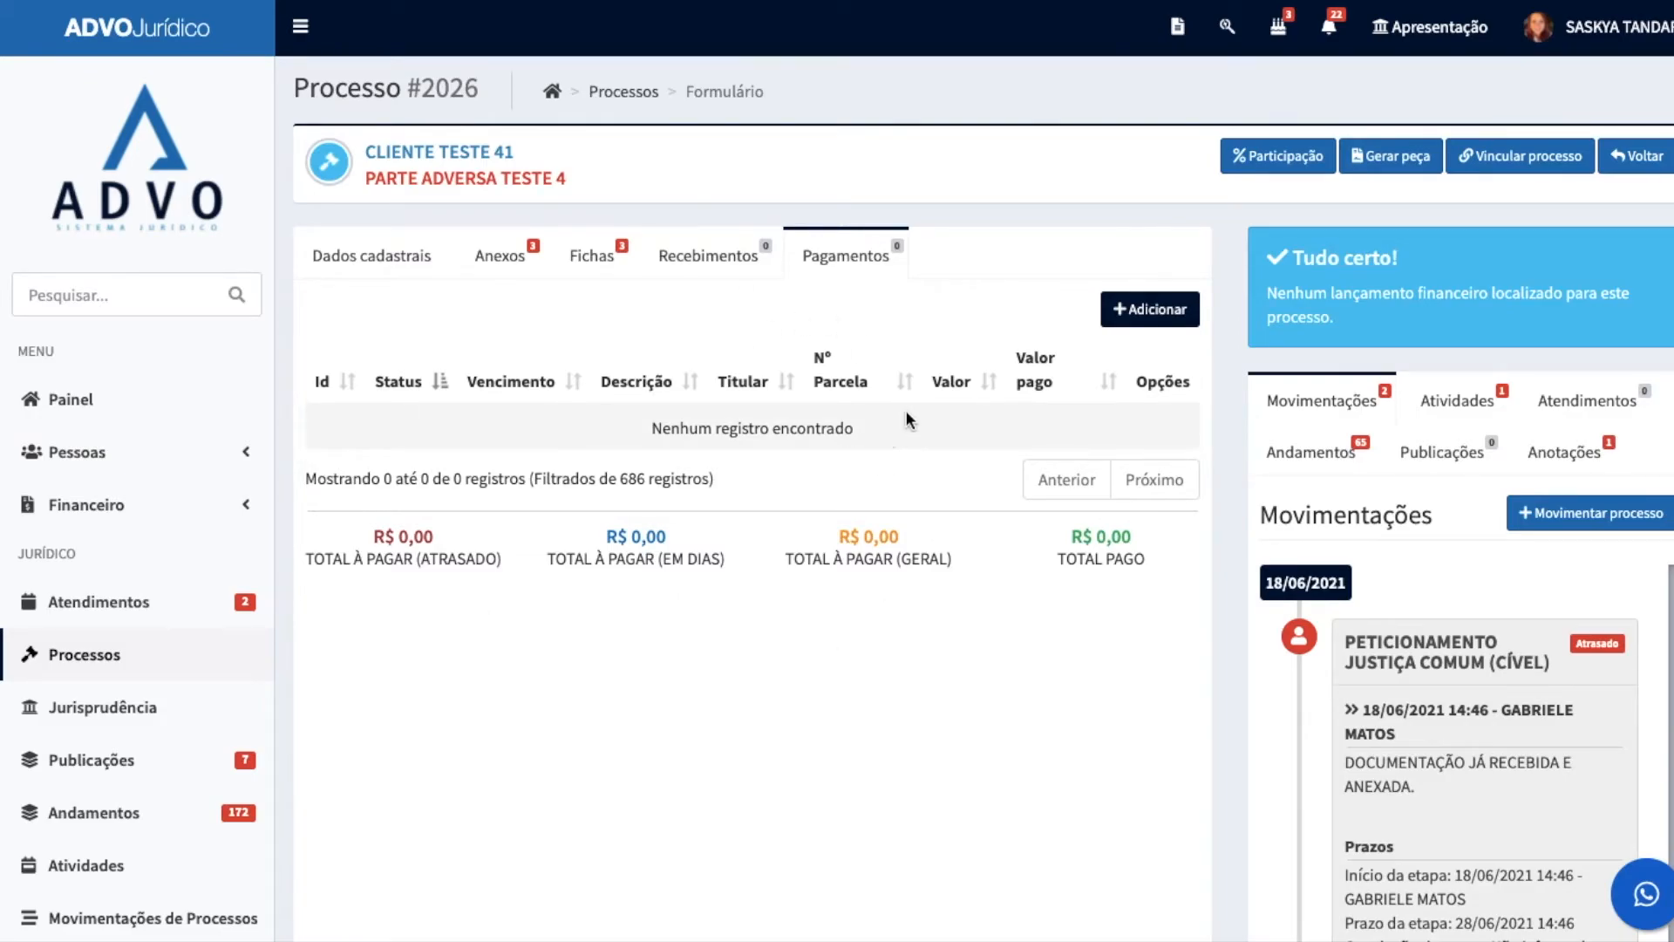
pyautogui.scroll(-1, 895, 447)
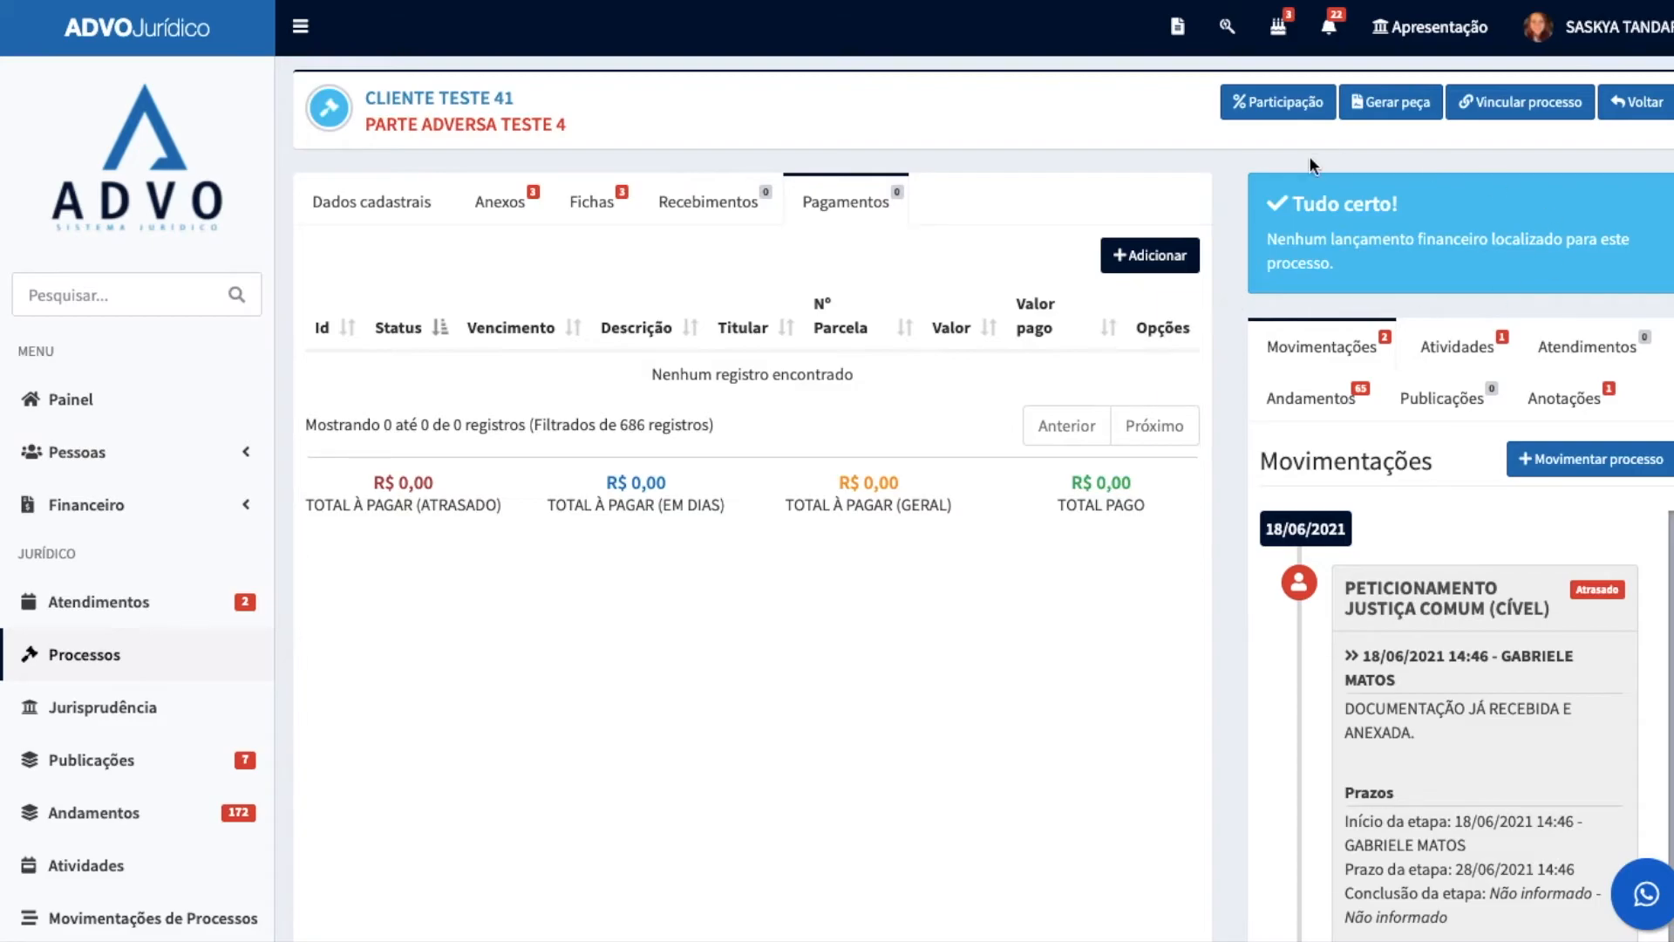
pyautogui.scroll(1, 1336, 311)
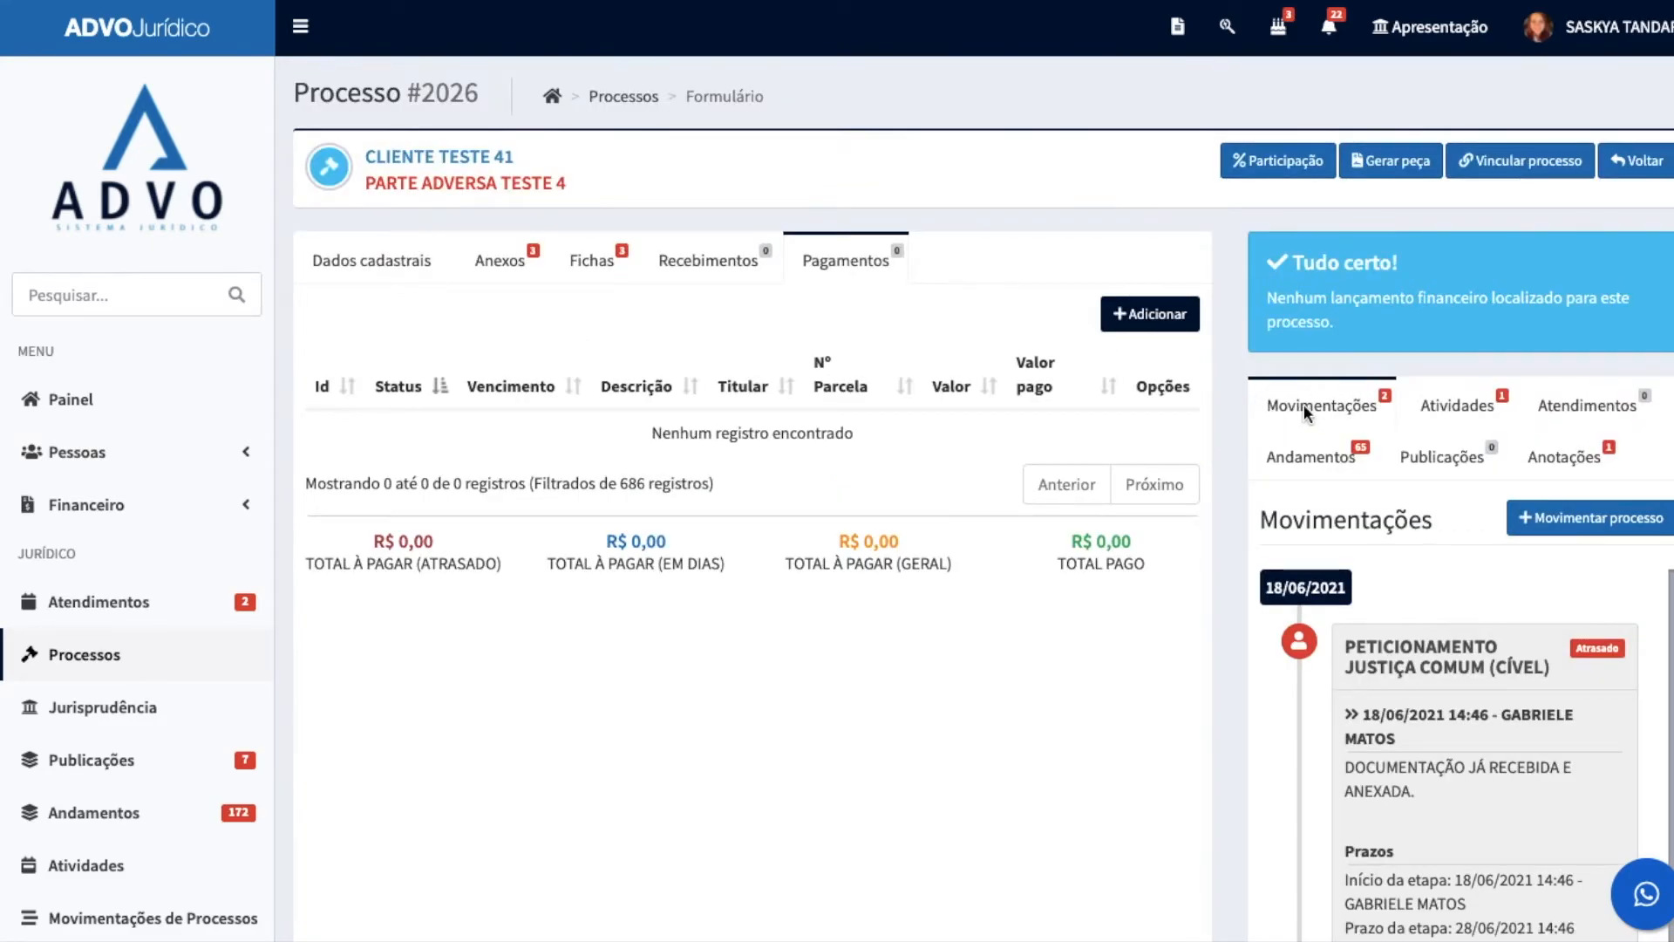
# Step: Finish the current stage in Movimentações and move the process to stage 12 - SOLICITAÇÃO DE DOCUMENTOS, saving it and accepting the reward
pyautogui.scroll(-5, 1317, 414)
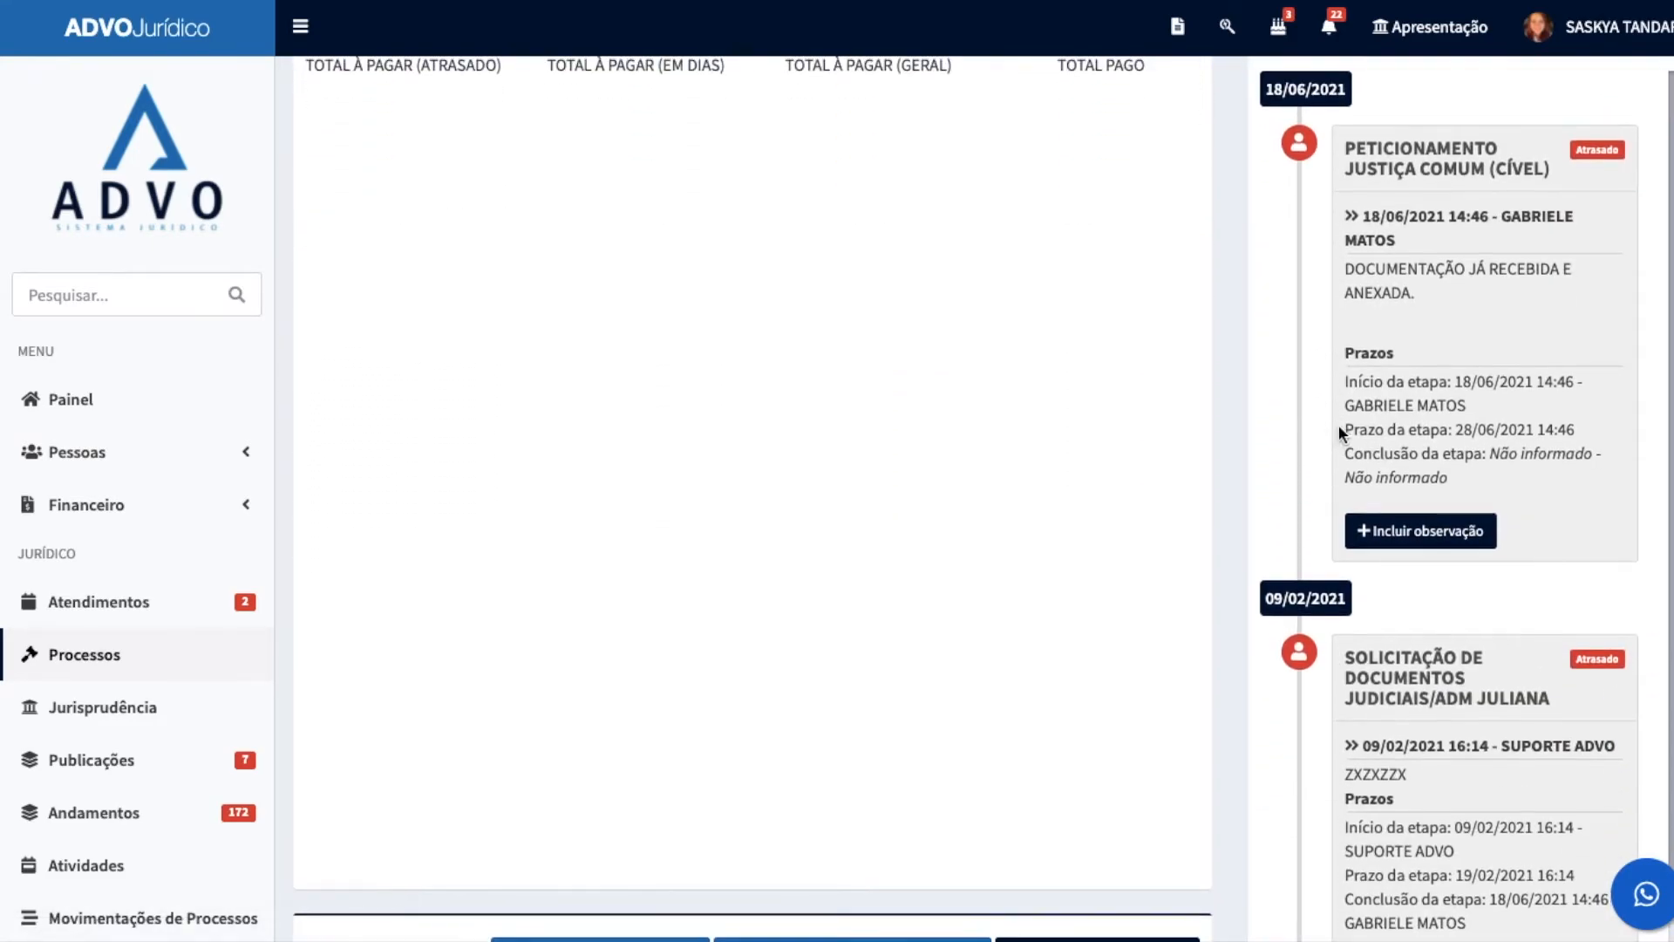
pyautogui.scroll(-1, 1378, 431)
pyautogui.scroll(1, 1420, 436)
pyautogui.scroll(5, 1402, 436)
pyautogui.scroll(-4, 1289, 547)
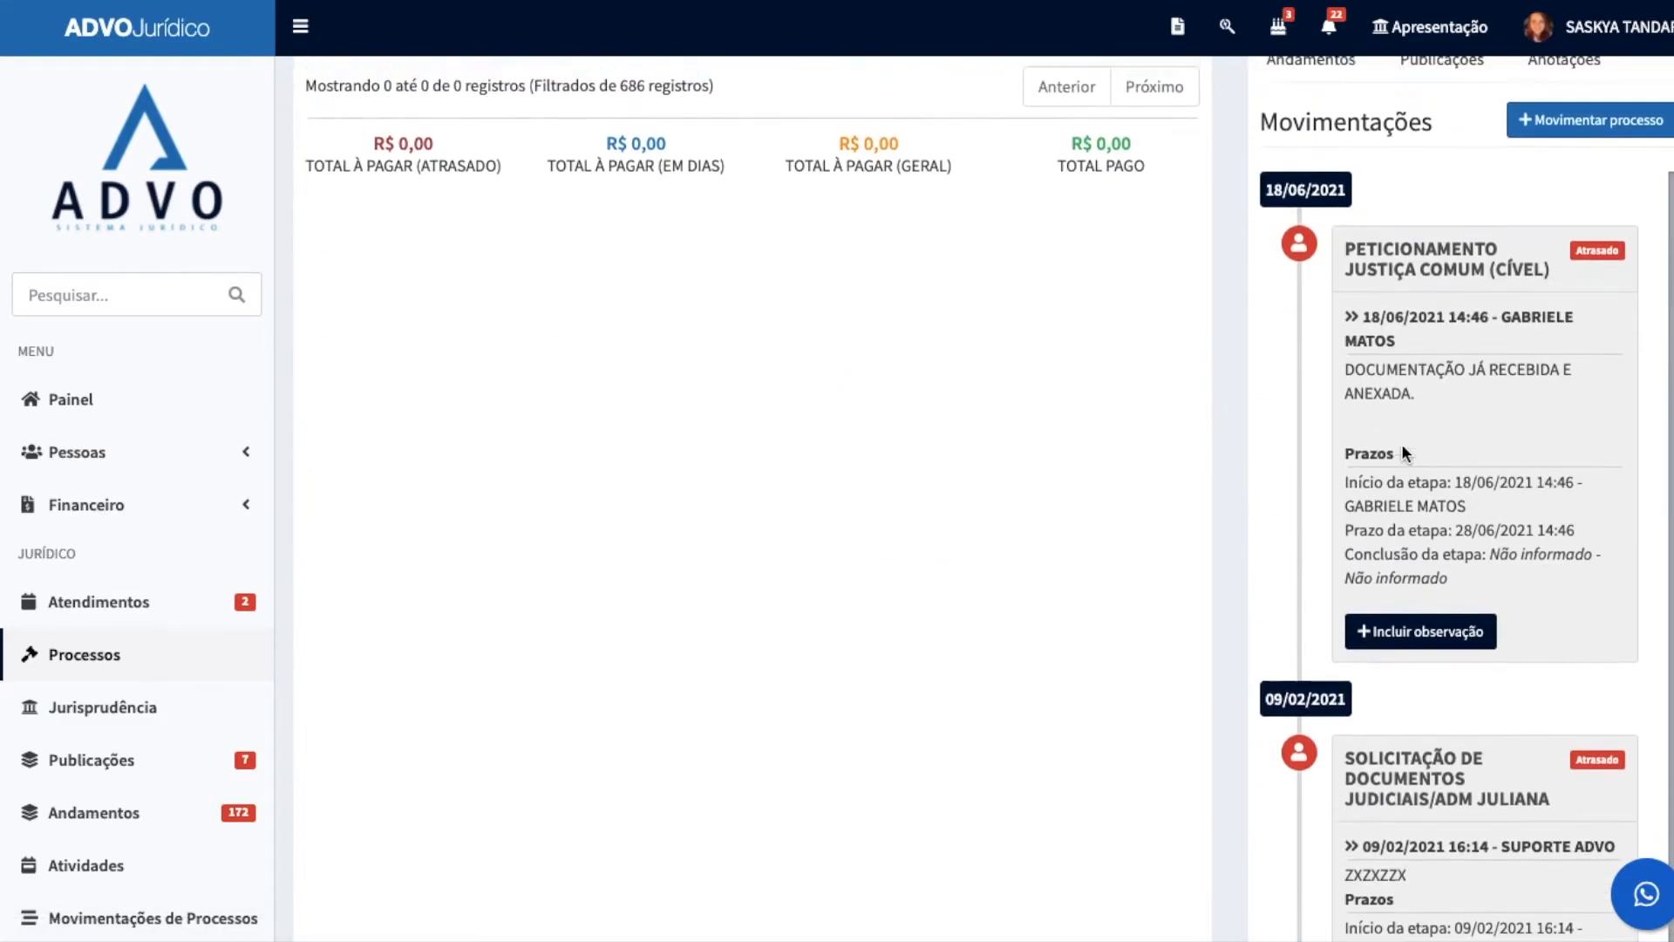
pyautogui.scroll(4, 1400, 443)
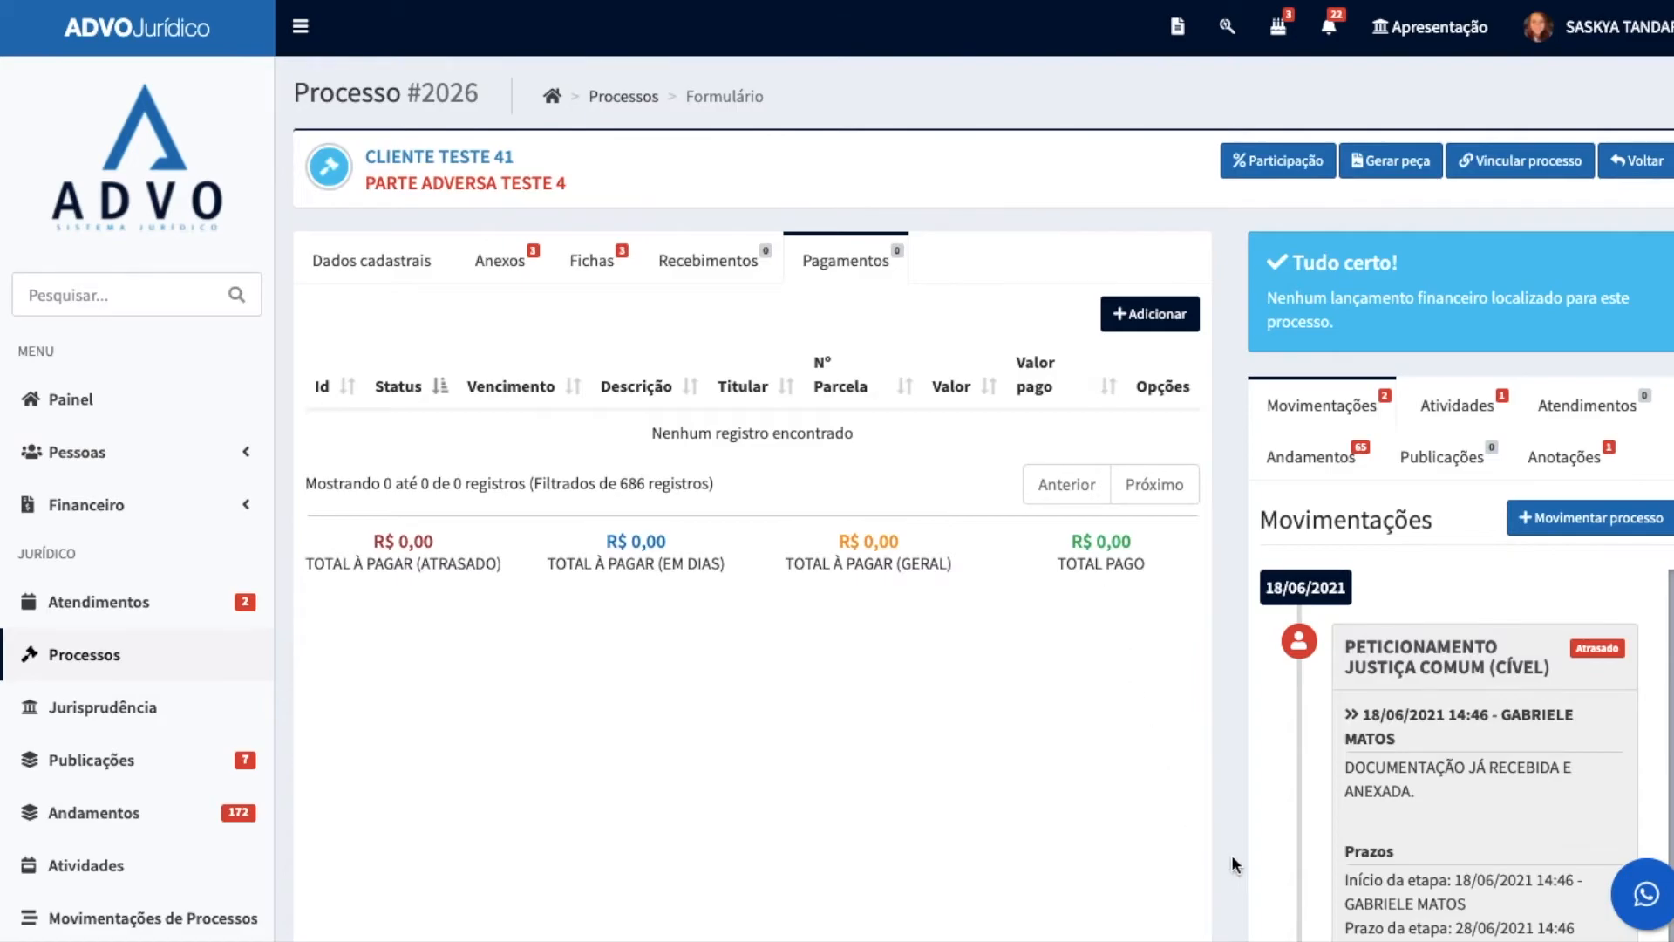
pyautogui.click(1581, 520)
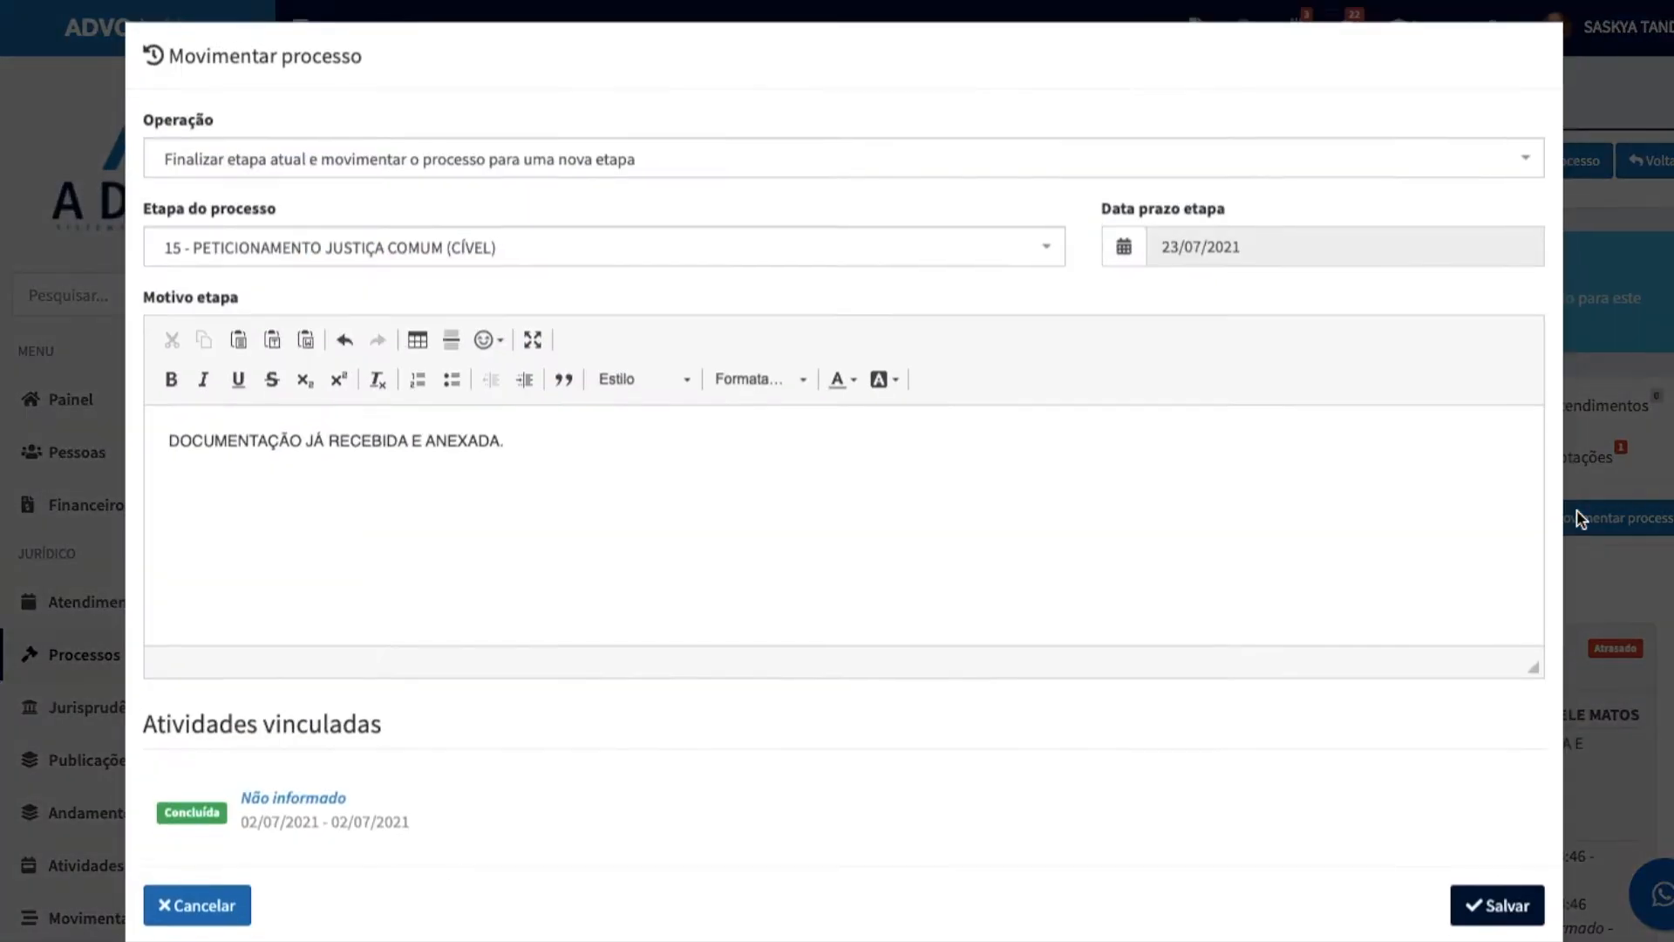
pyautogui.click(353, 262)
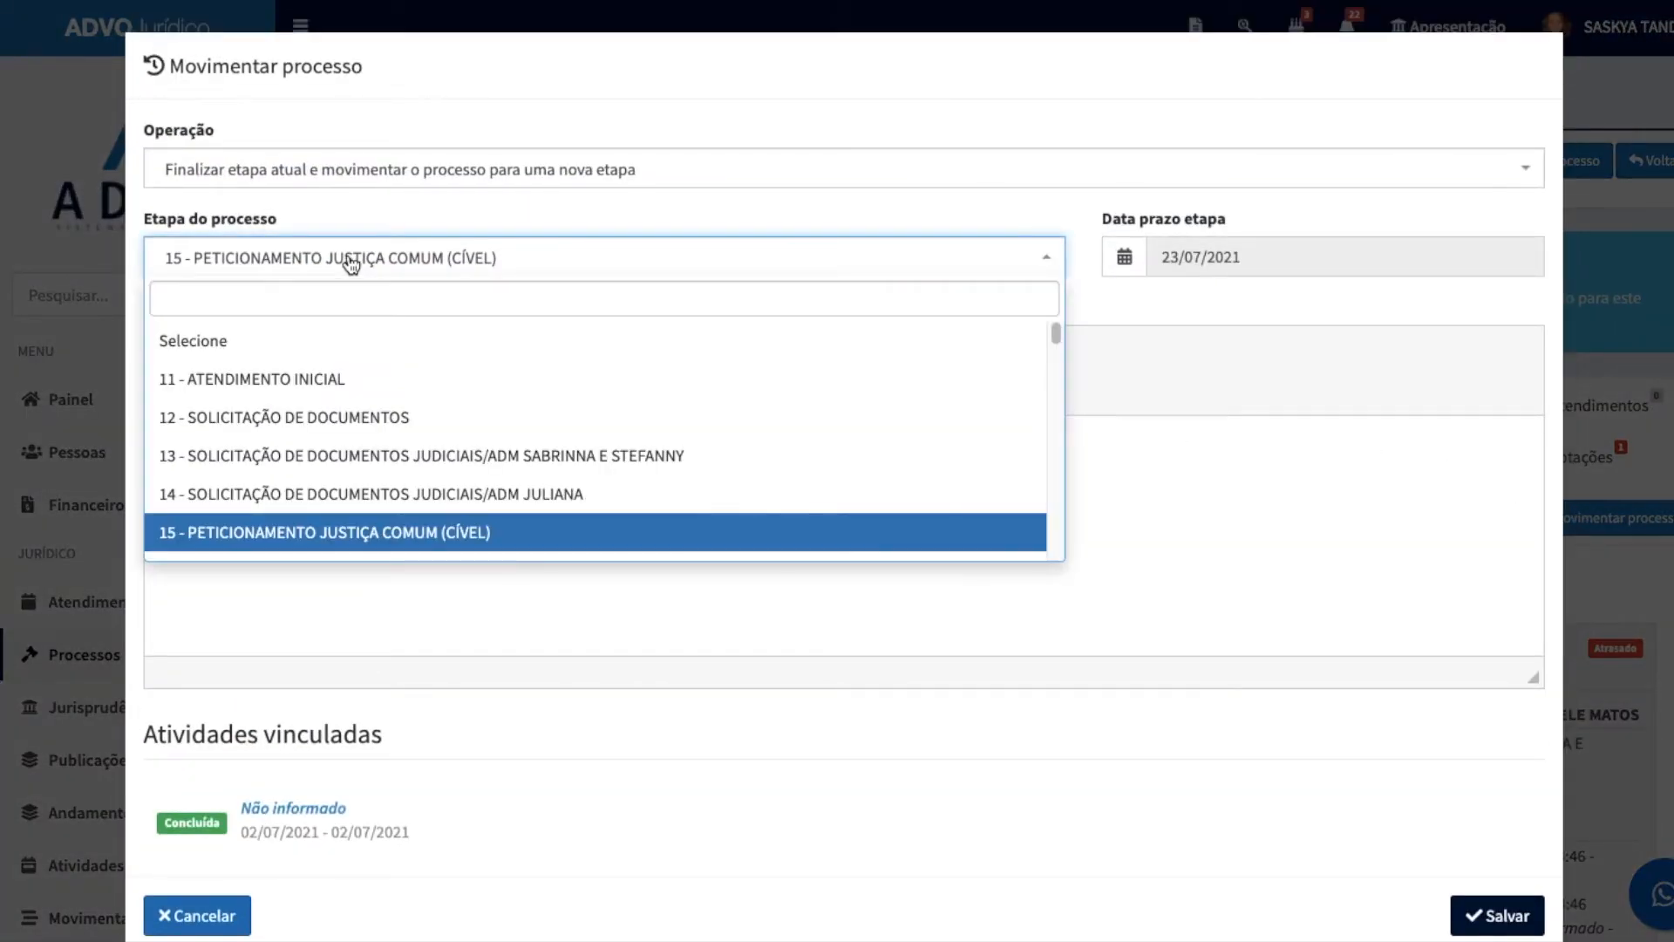
pyautogui.click(445, 417)
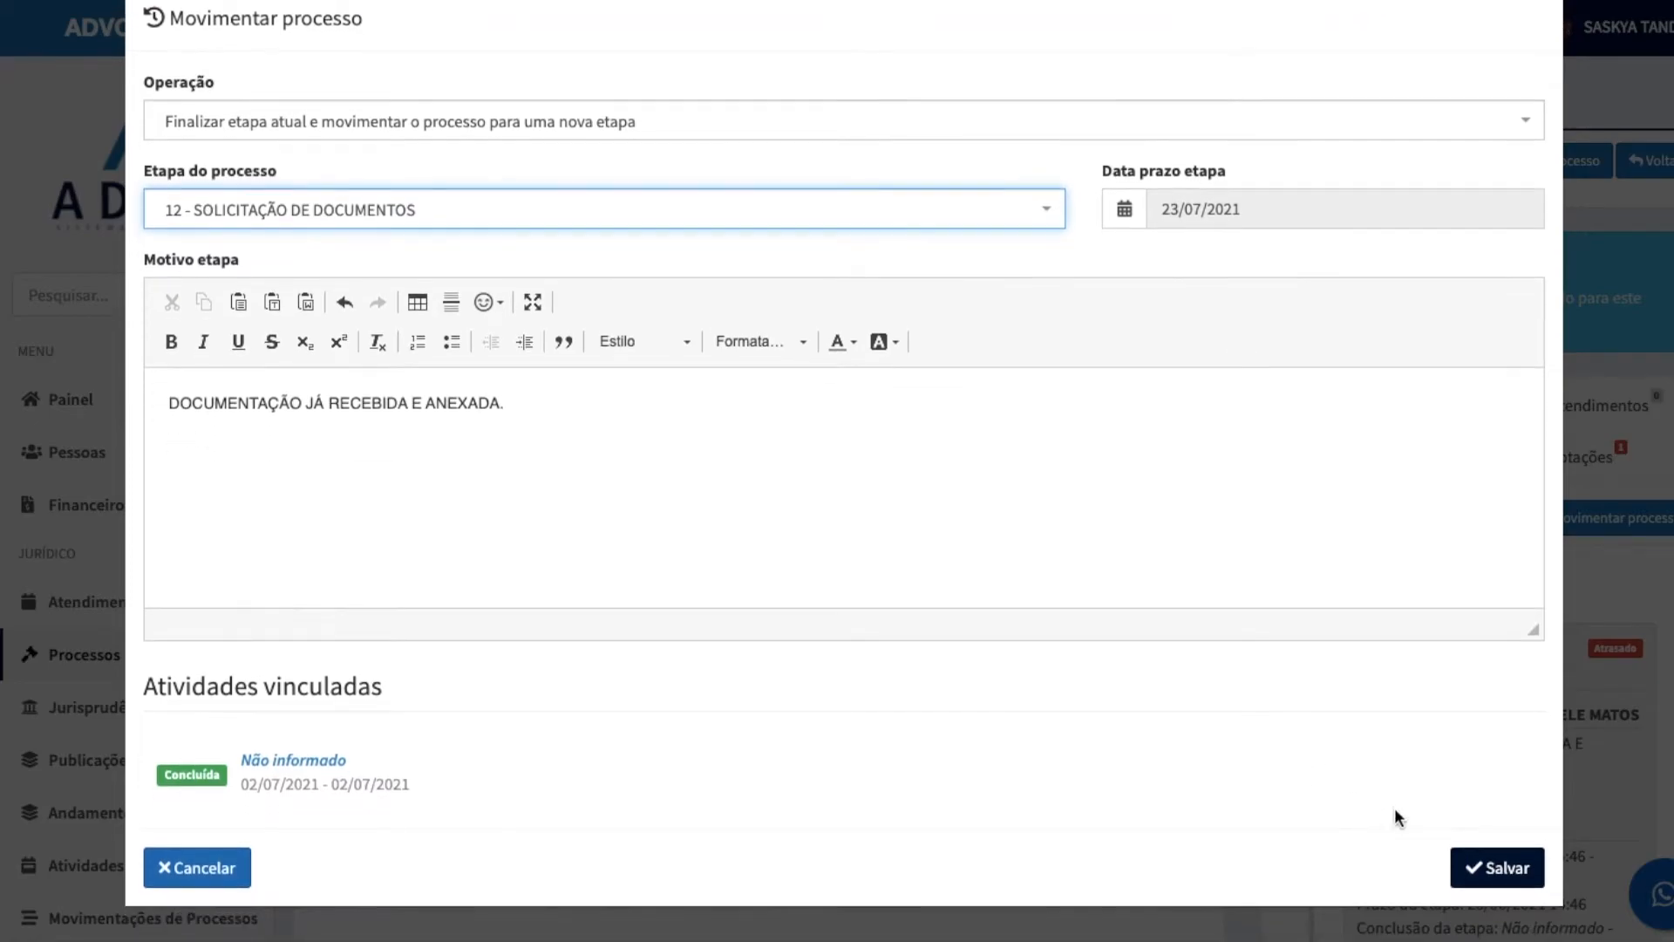
pyautogui.click(1496, 915)
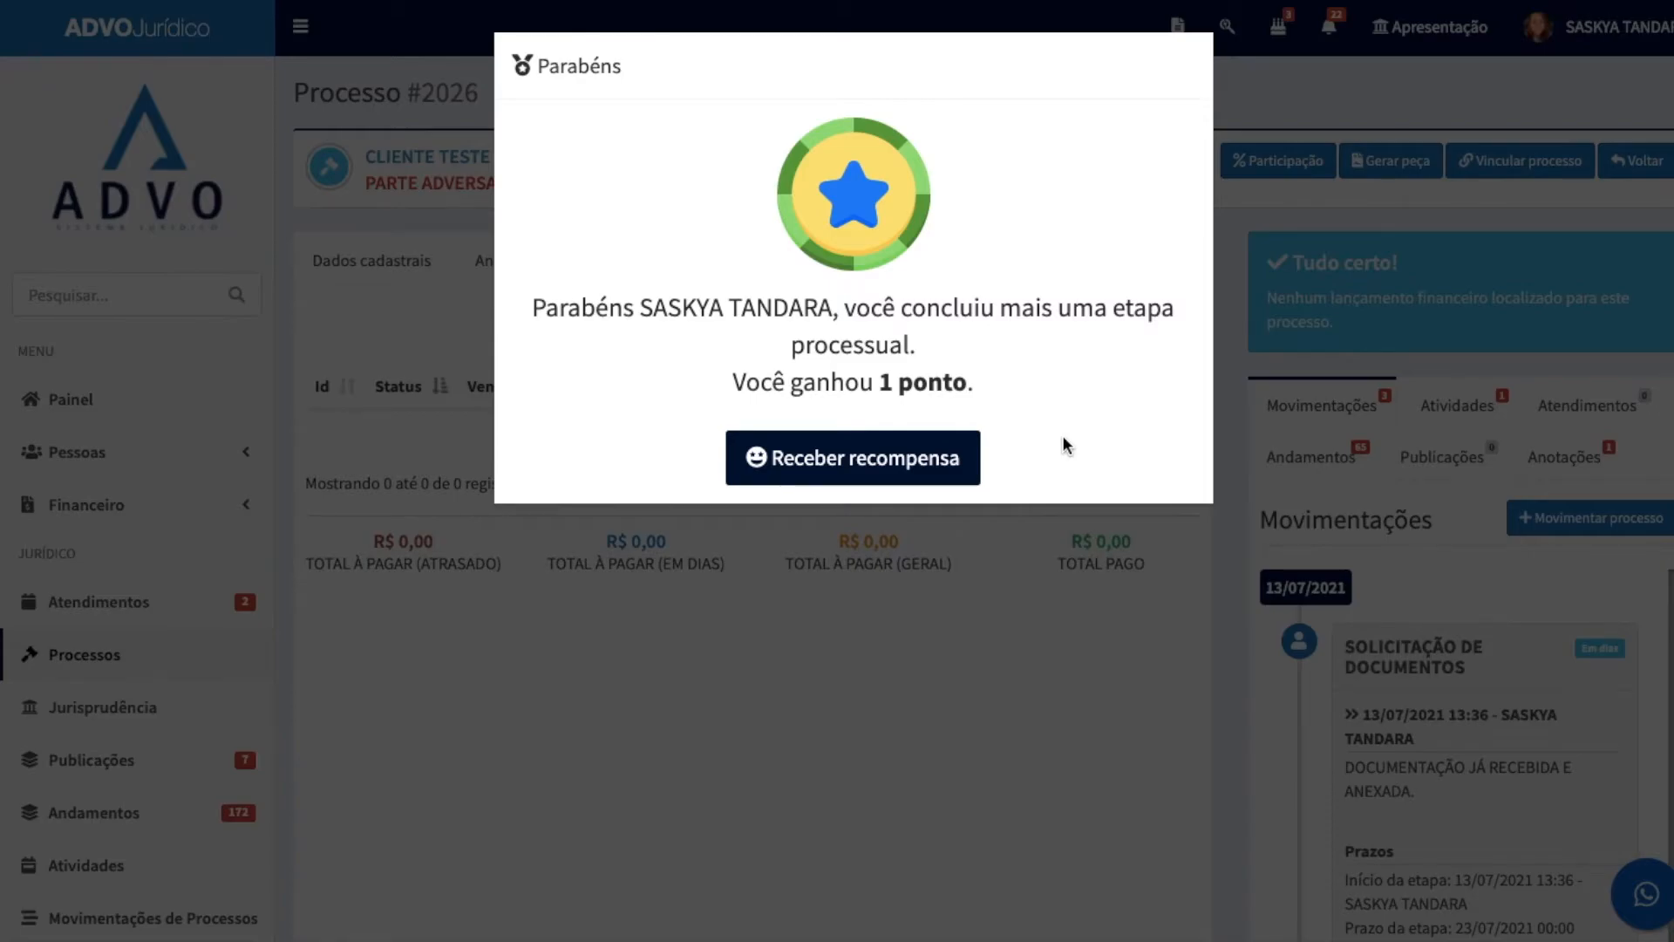
pyautogui.click(875, 475)
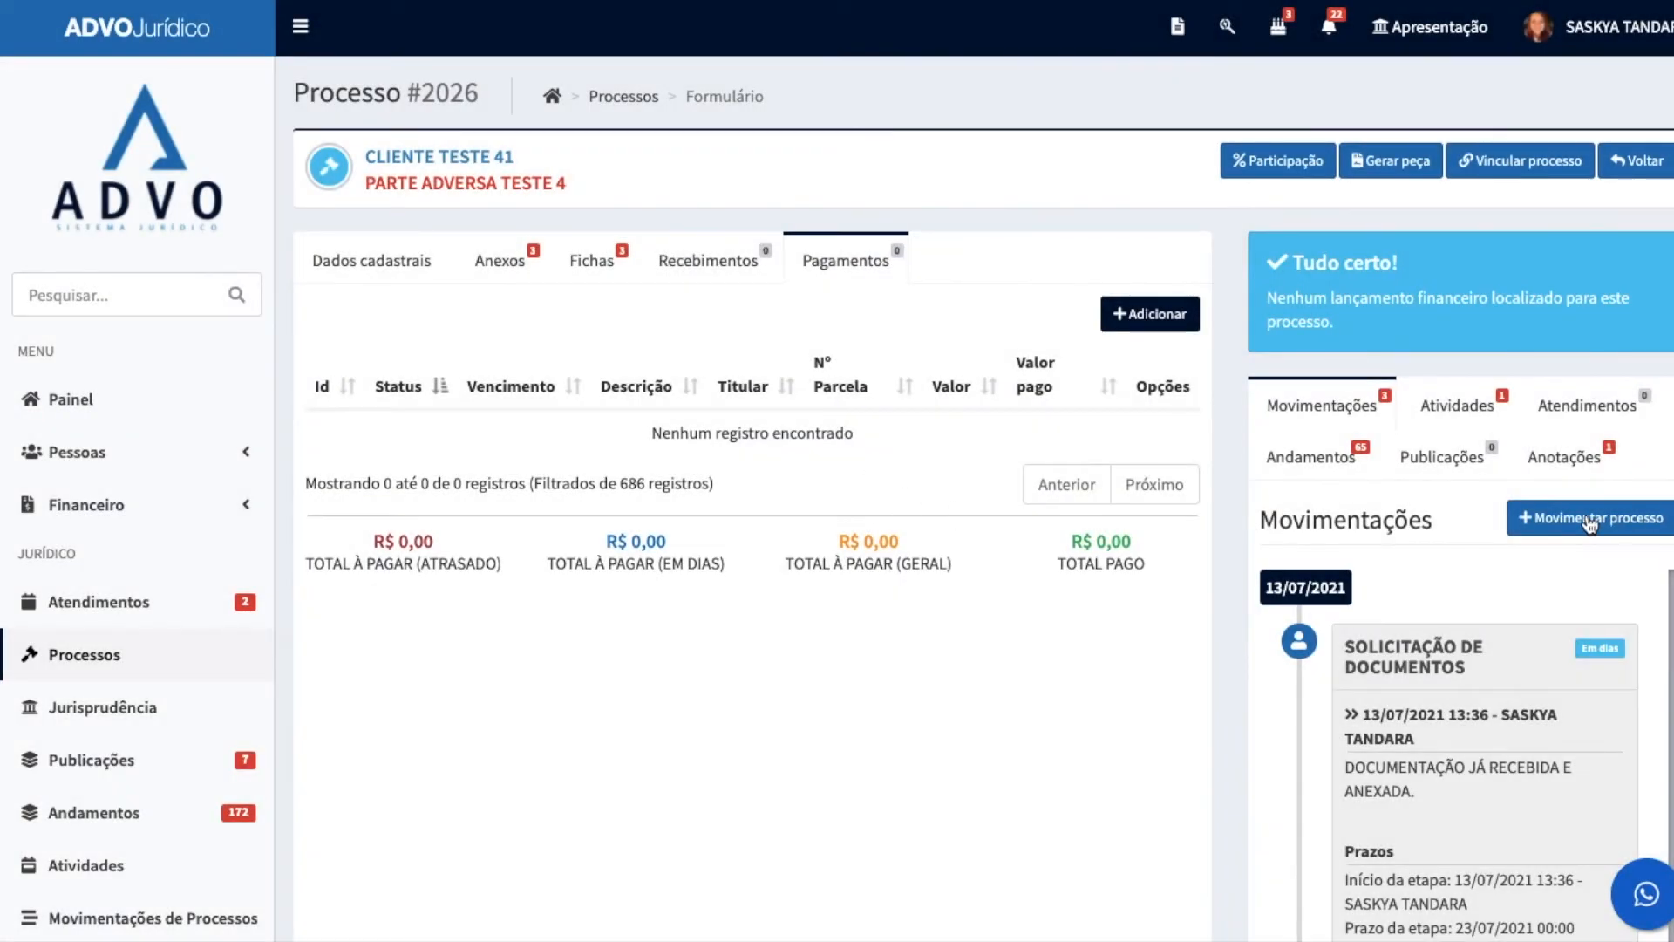
# Step: Look over the updated movement timeline and open the process's Atividades
pyautogui.scroll(-2, 1339, 631)
pyautogui.scroll(2, 1369, 619)
pyautogui.scroll(-5, 1135, 578)
pyautogui.scroll(4, 1136, 577)
pyautogui.click(1443, 344)
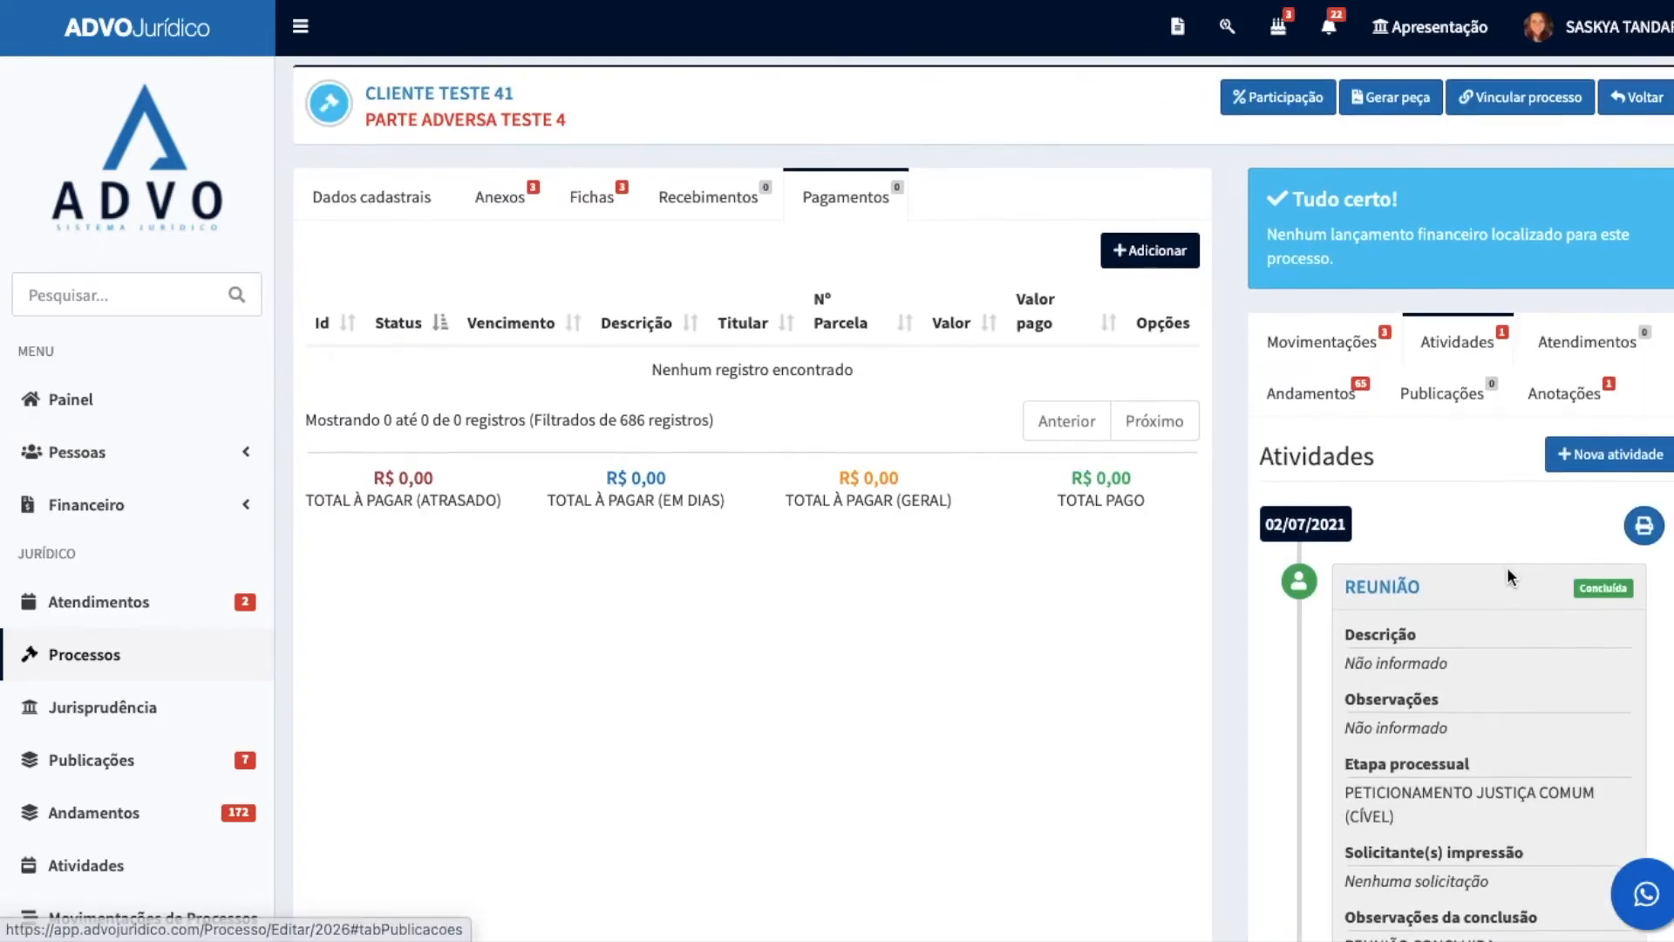
# Step: Review the details of the REUNIÃO activity and open the process's Atendimentos
pyautogui.scroll(-4, 1477, 574)
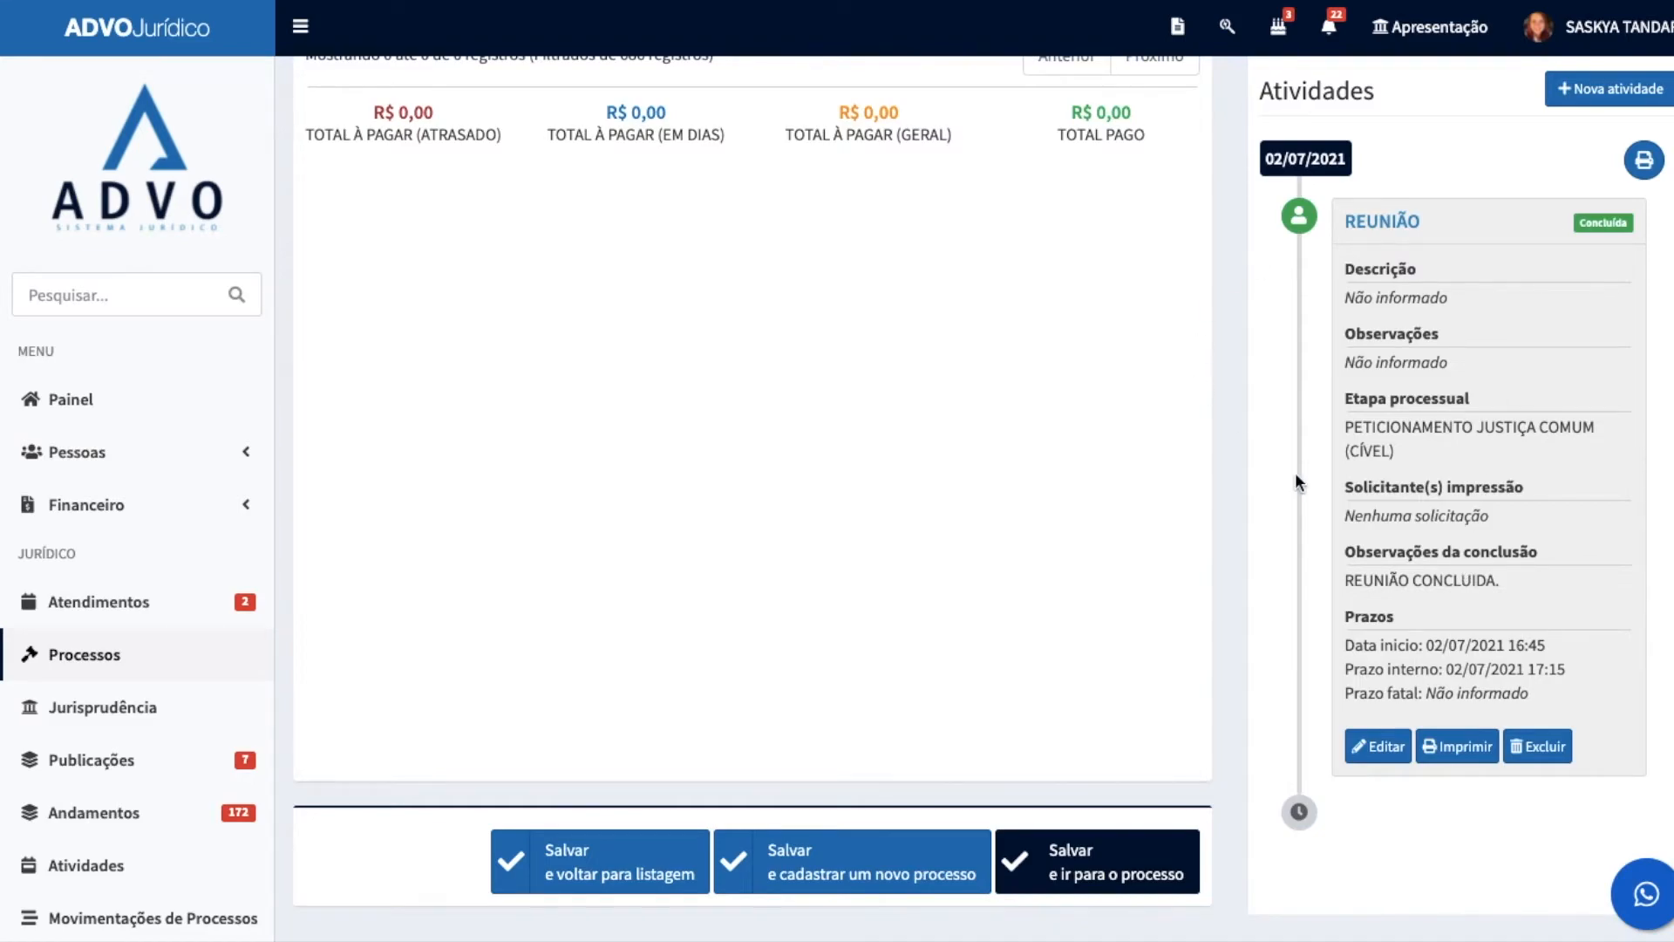
pyautogui.scroll(3, 1395, 463)
pyautogui.click(1577, 165)
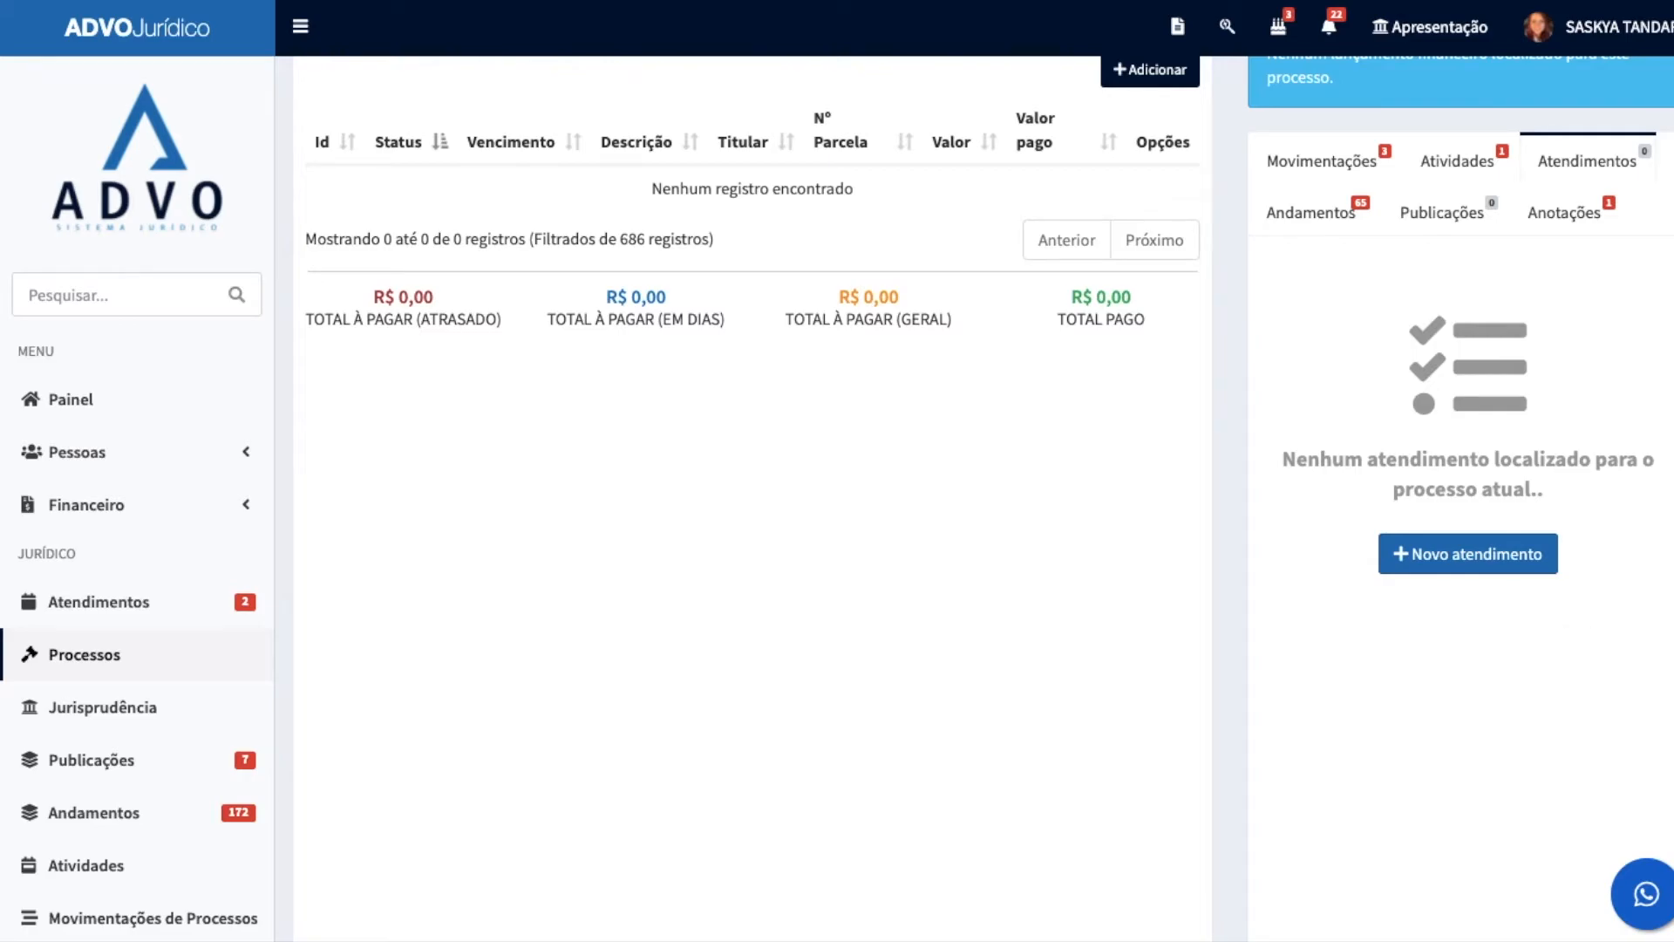
# Step: Read through the process's Andamentos timeline and check its Publicações
pyautogui.click(1292, 210)
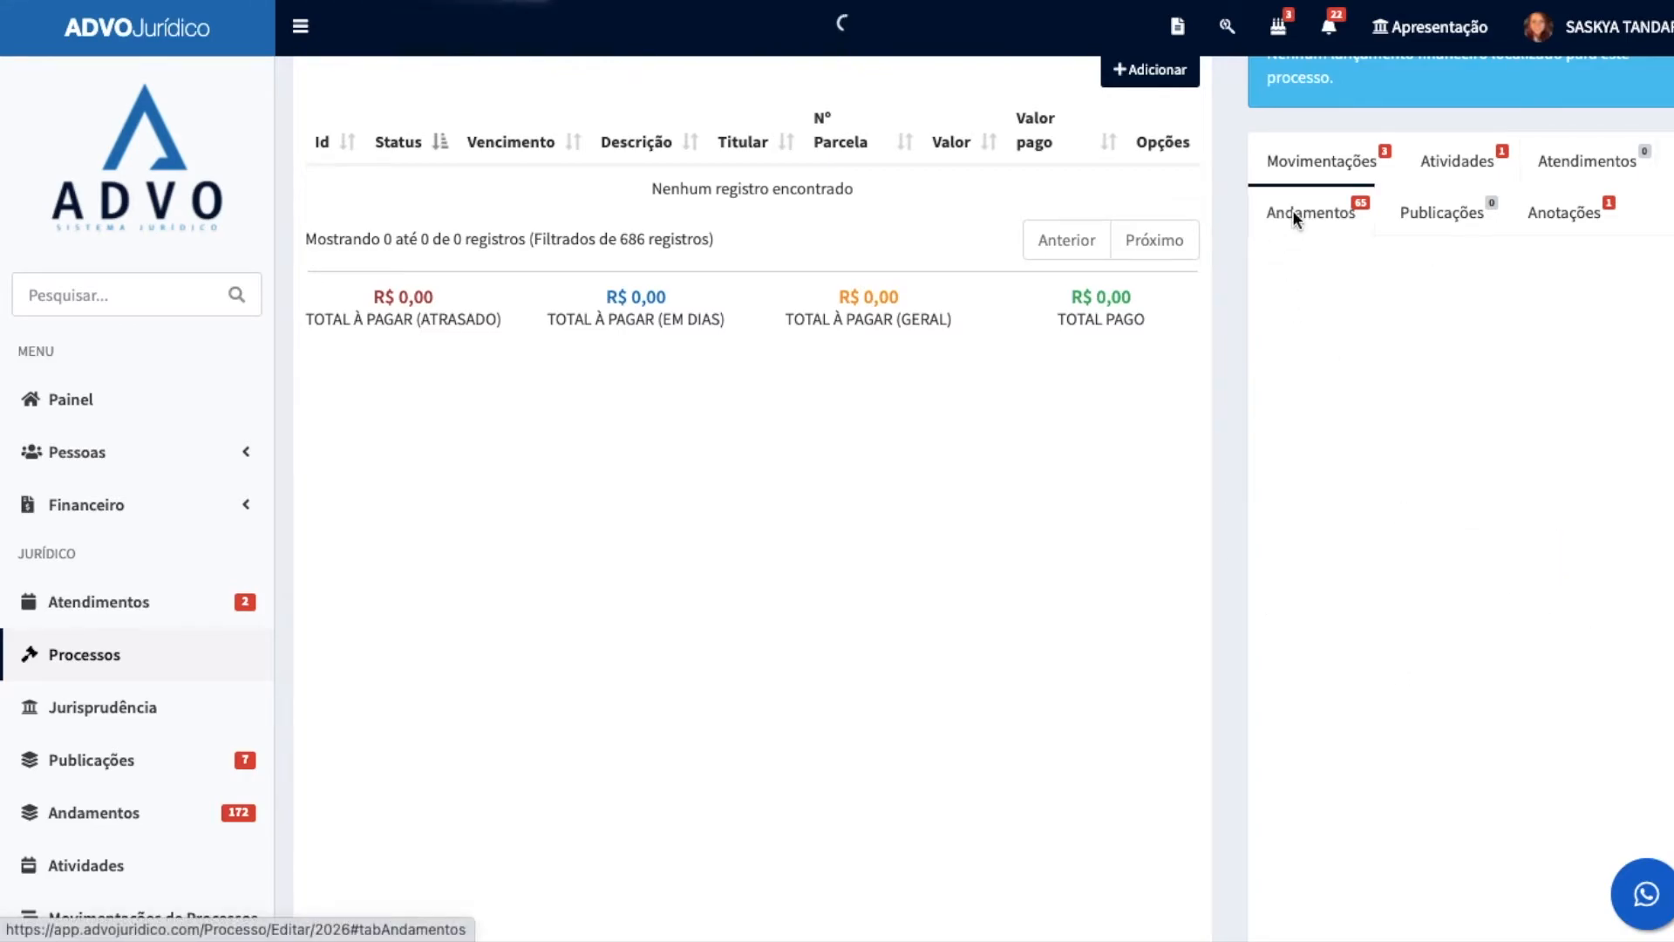
pyautogui.scroll(-3, 1529, 631)
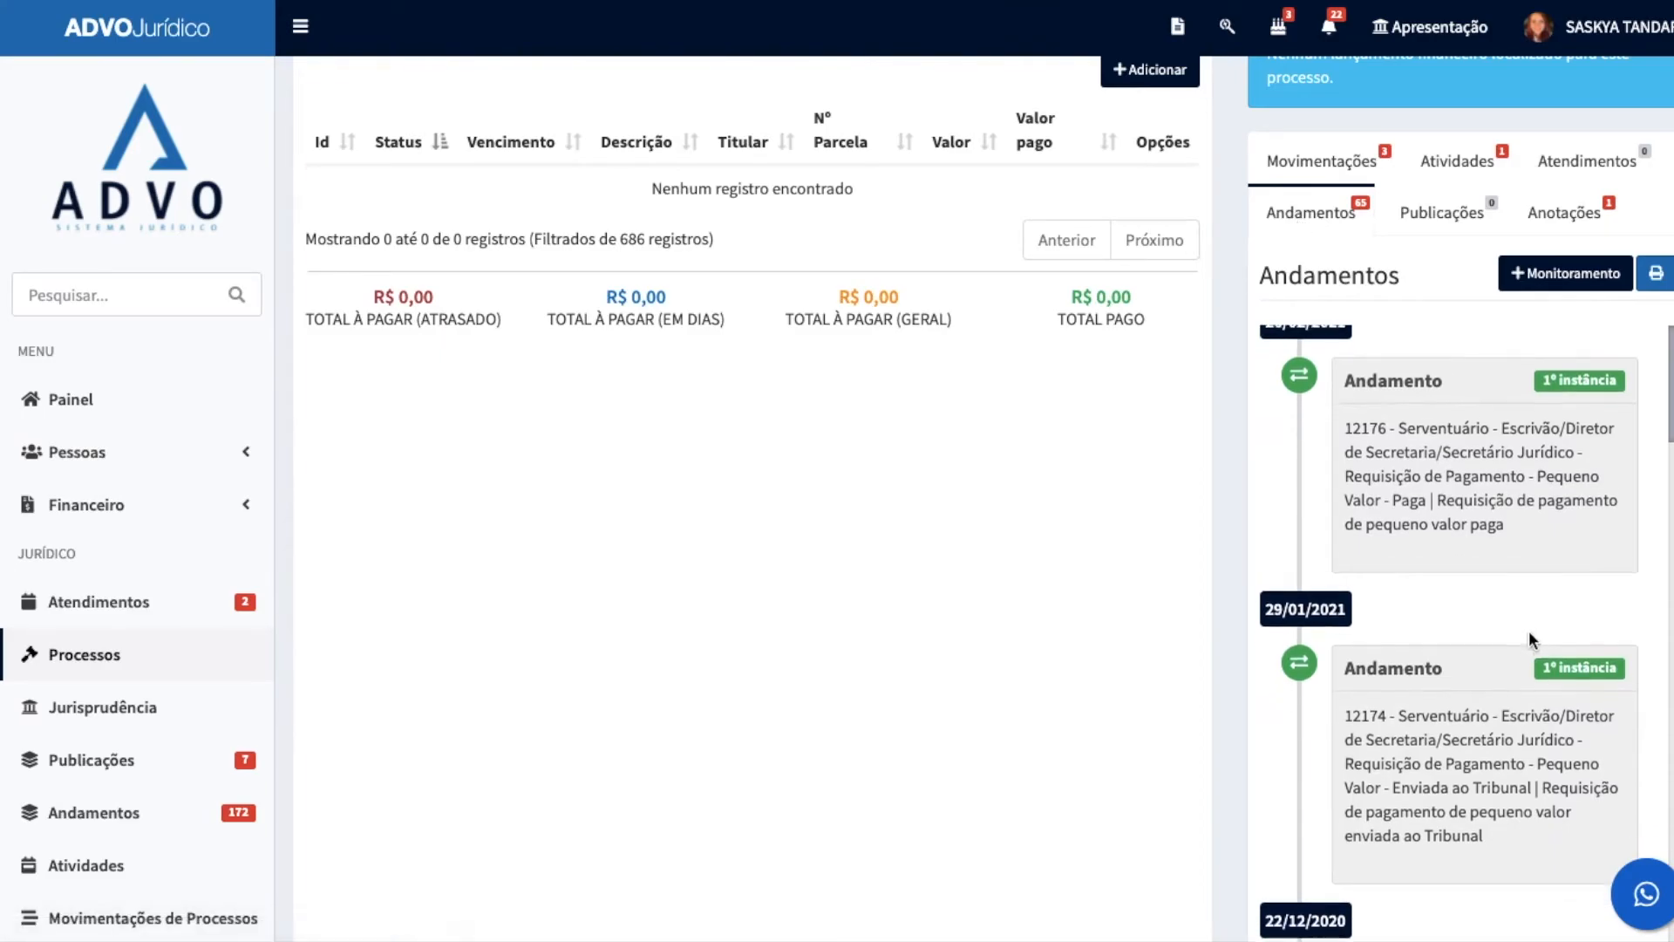
pyautogui.scroll(-6, 1504, 630)
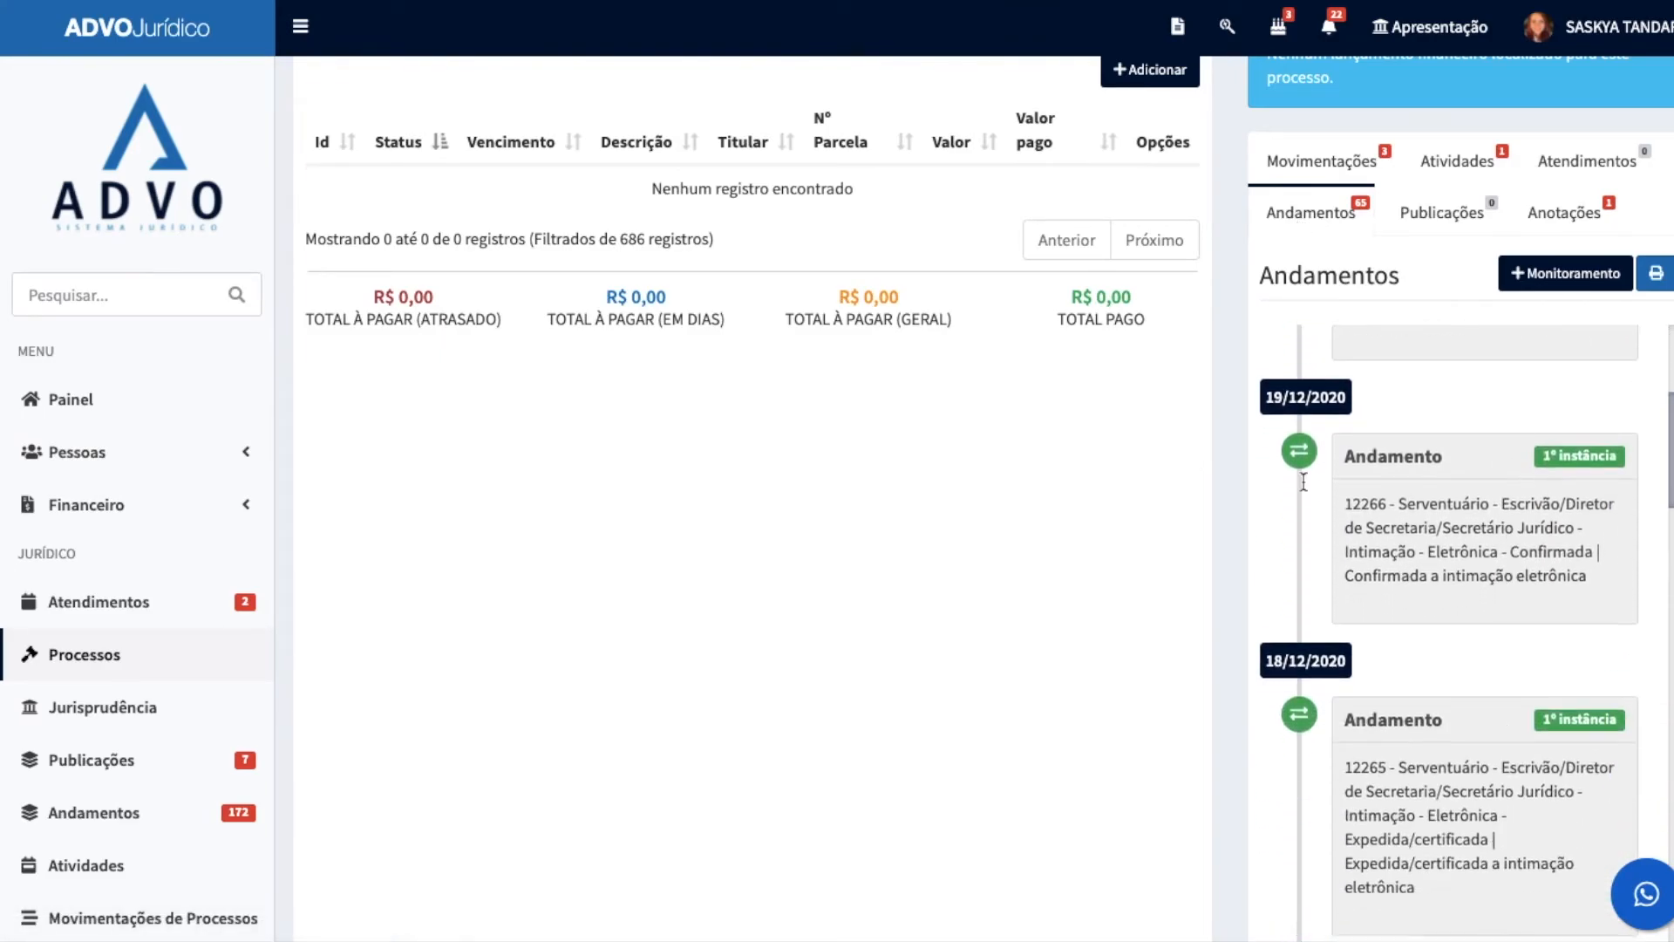
pyautogui.scroll(-8, 1494, 700)
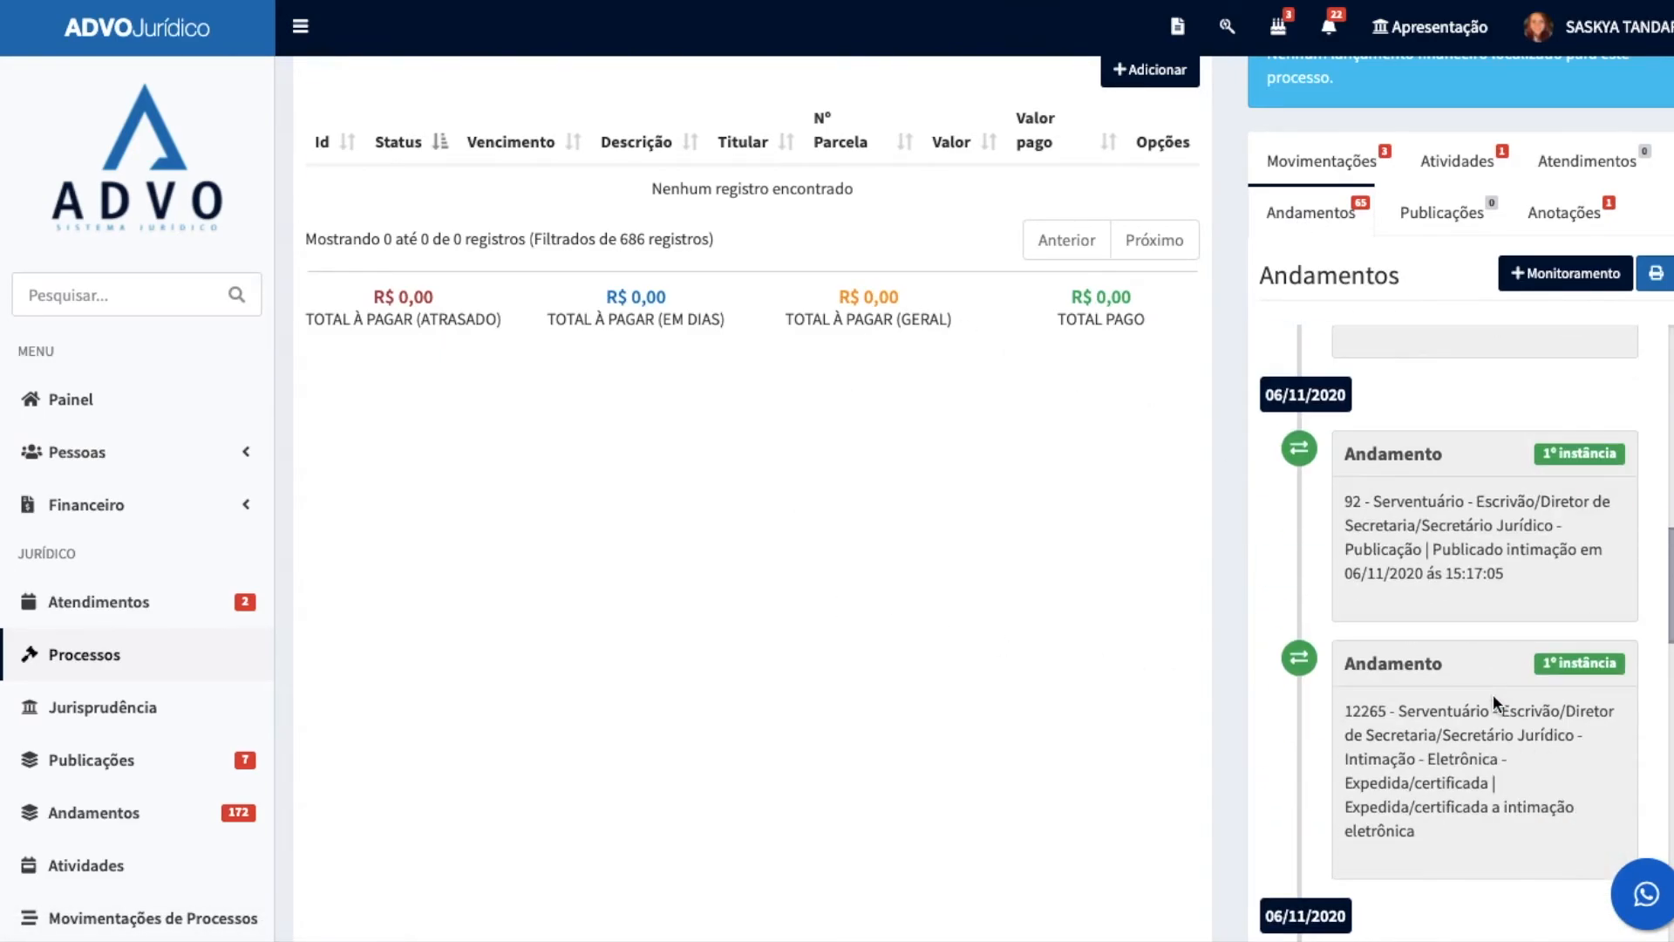
pyautogui.scroll(12, 1494, 700)
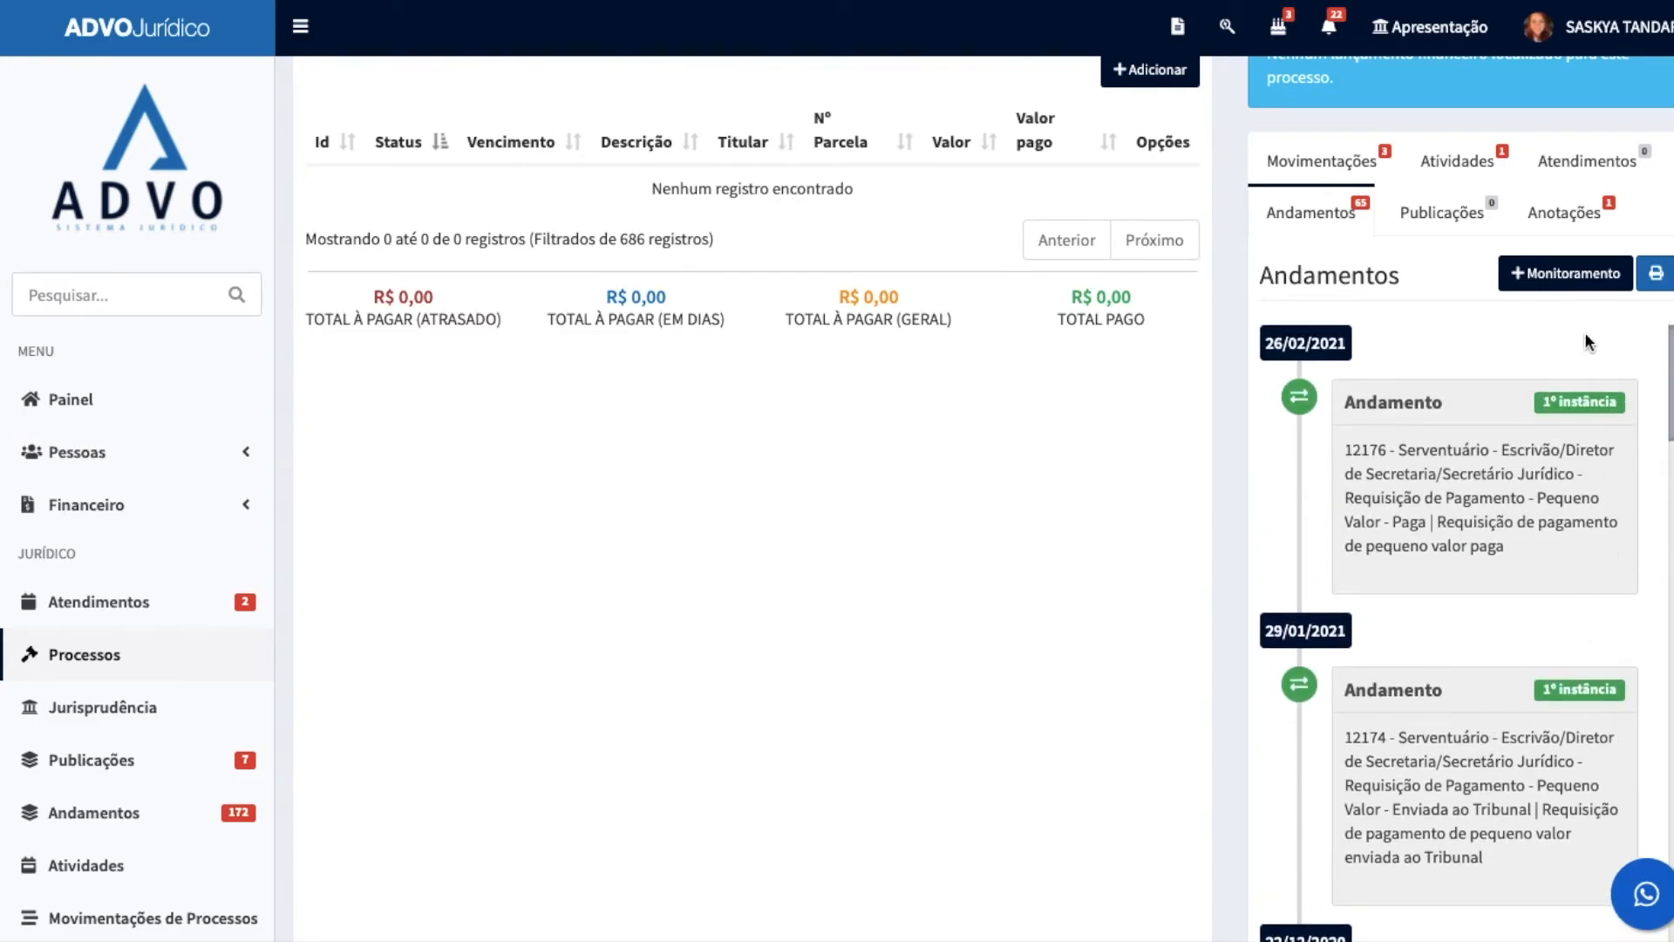
pyautogui.click(1454, 216)
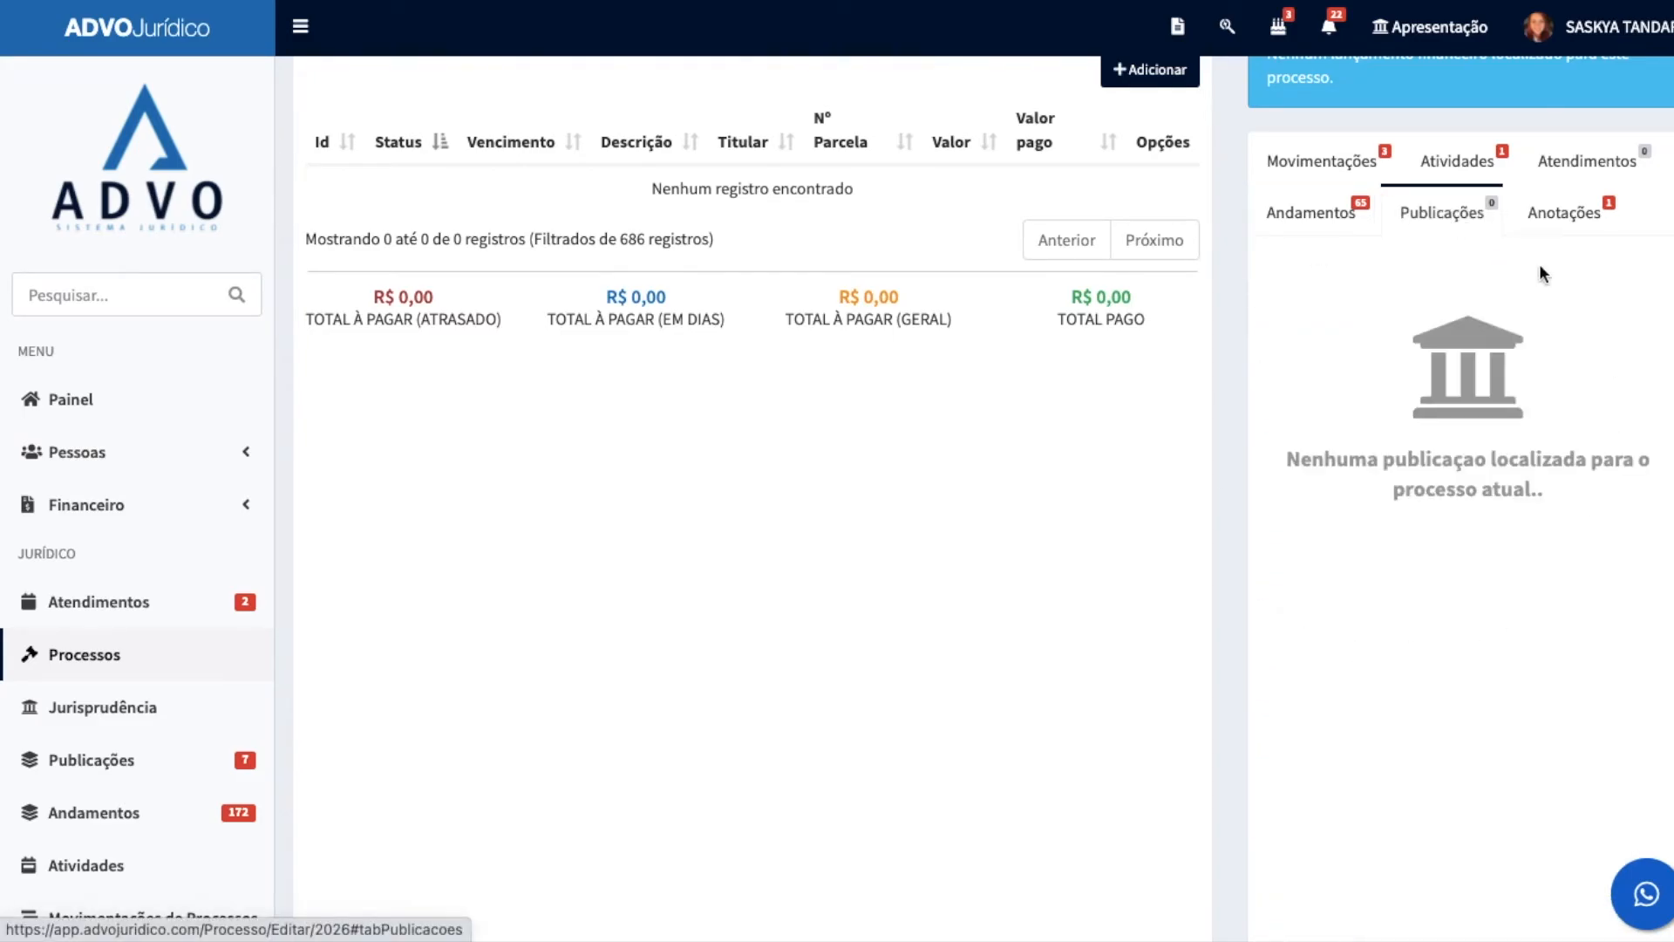
pyautogui.scroll(3, 1527, 499)
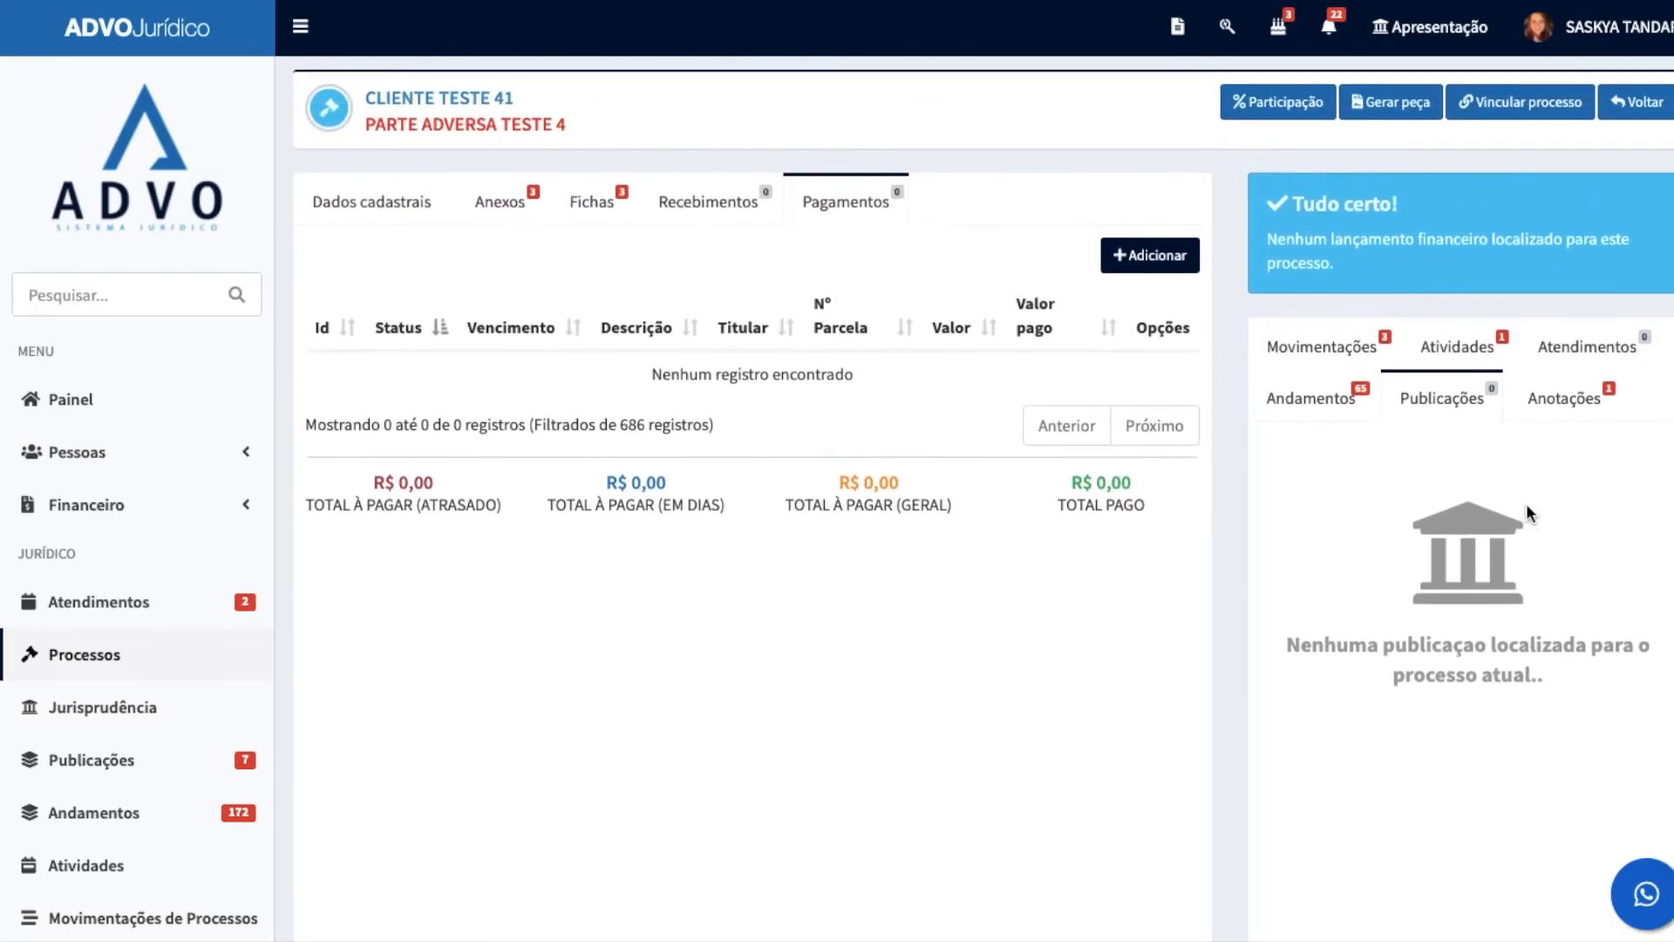
# Step: Pin the existing note "Falta xerox do CPF do cliente." from Anotações to the process and save it
pyautogui.click(1589, 401)
pyautogui.scroll(-4, 1239, 294)
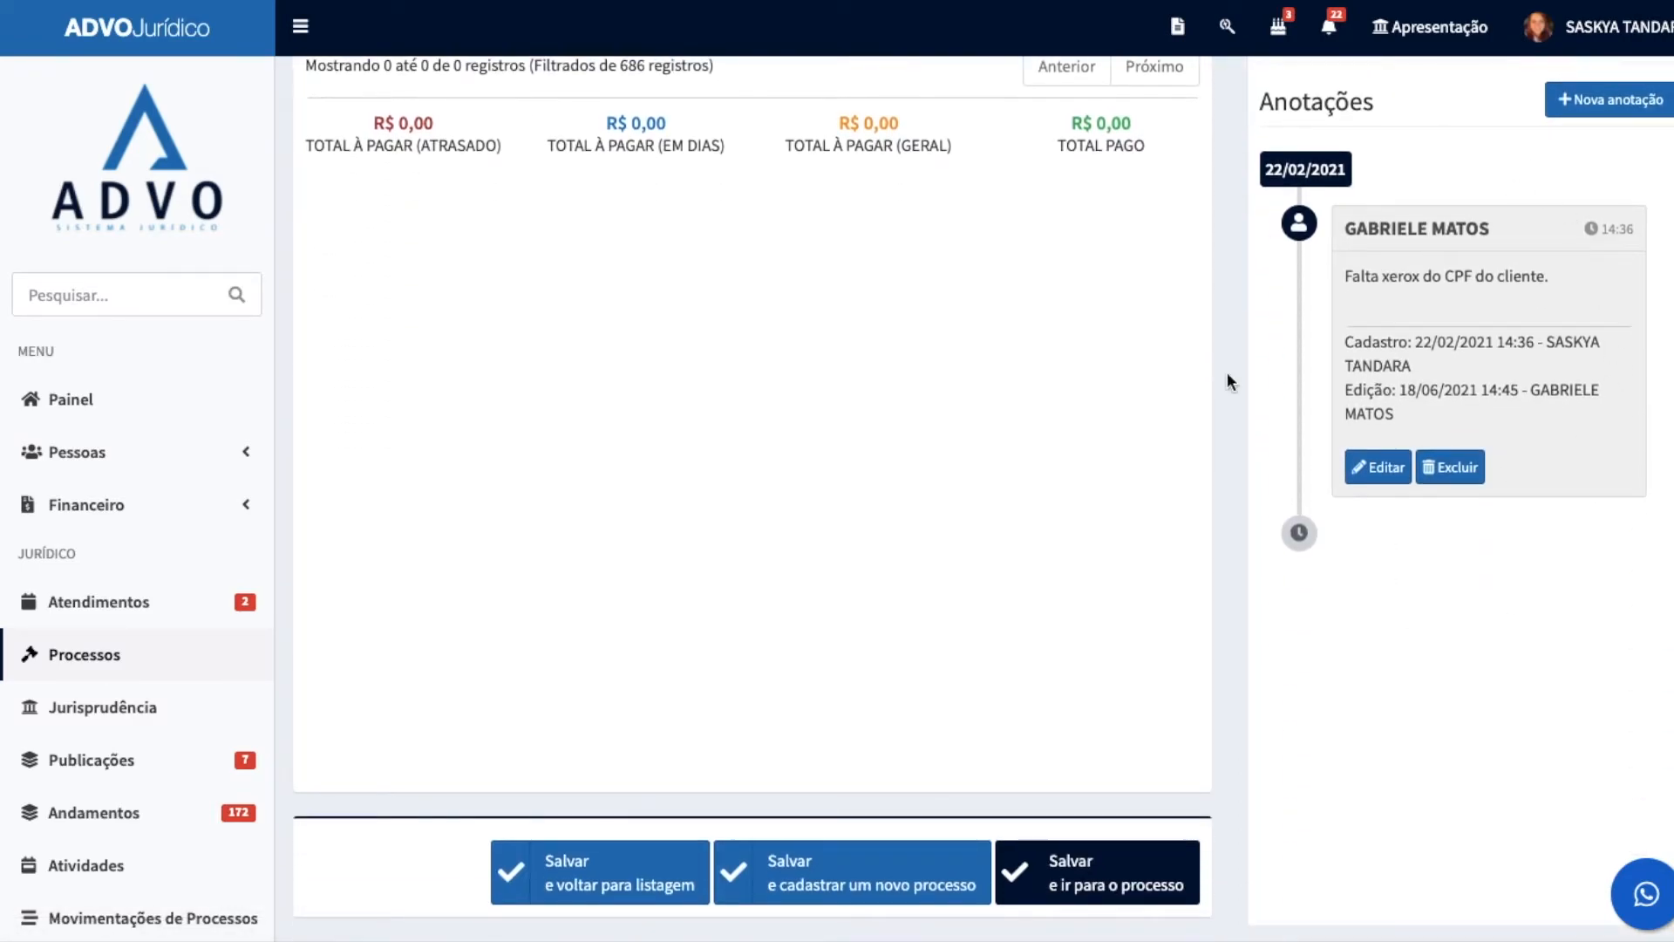
pyautogui.scroll(2, 1260, 458)
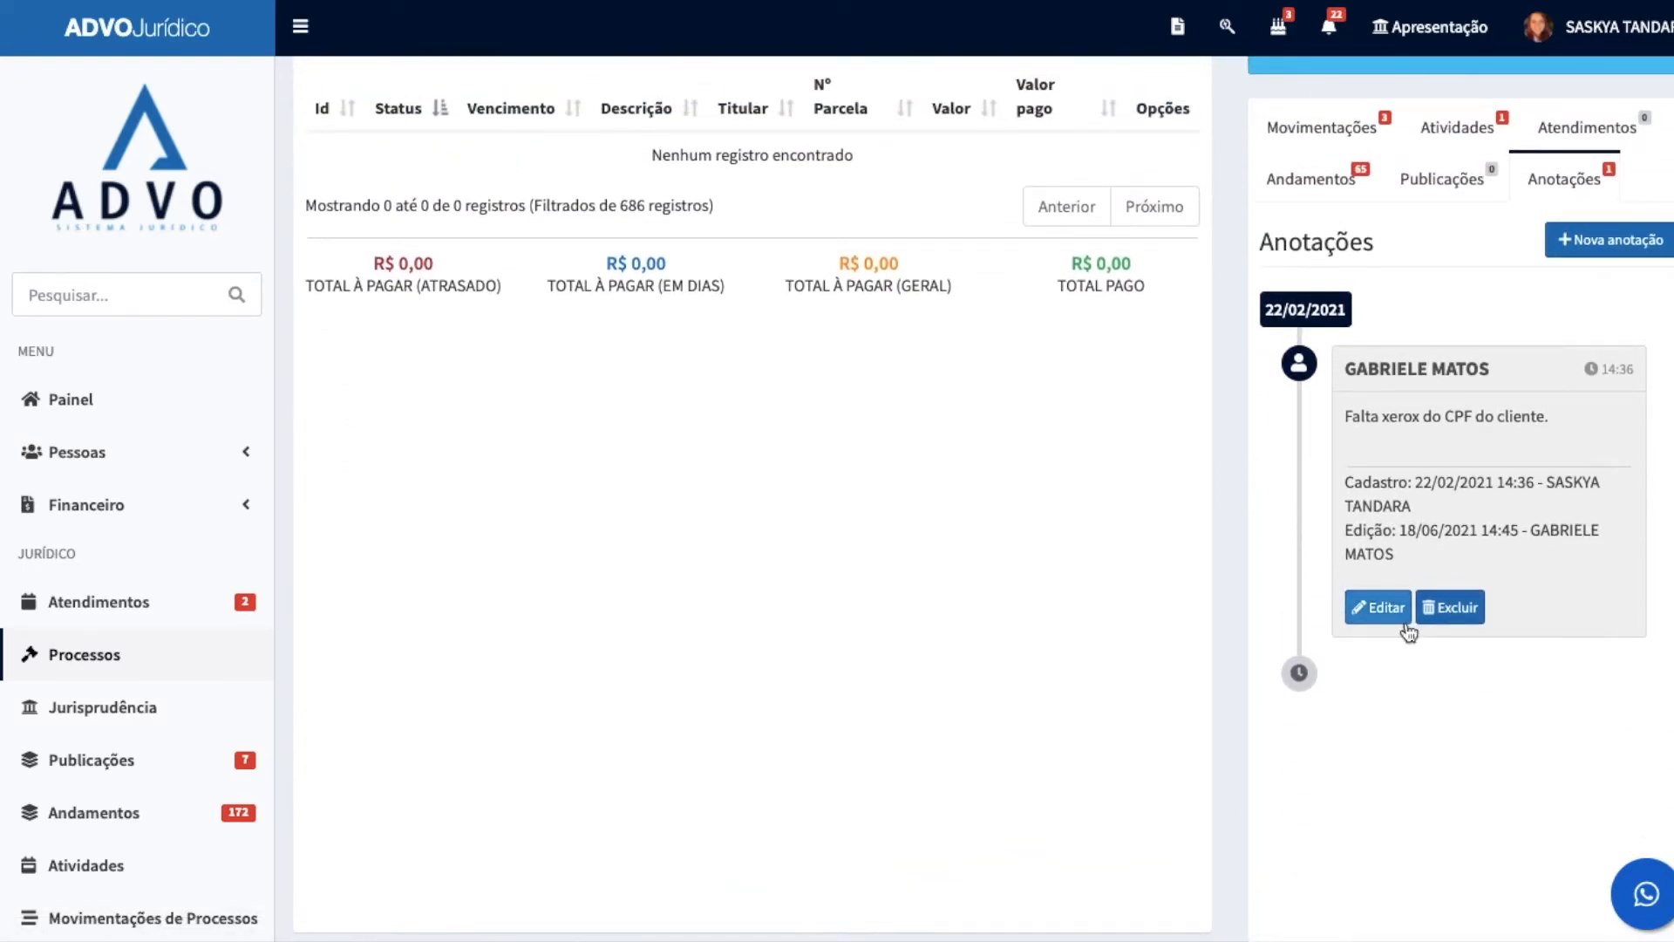
pyautogui.click(1376, 608)
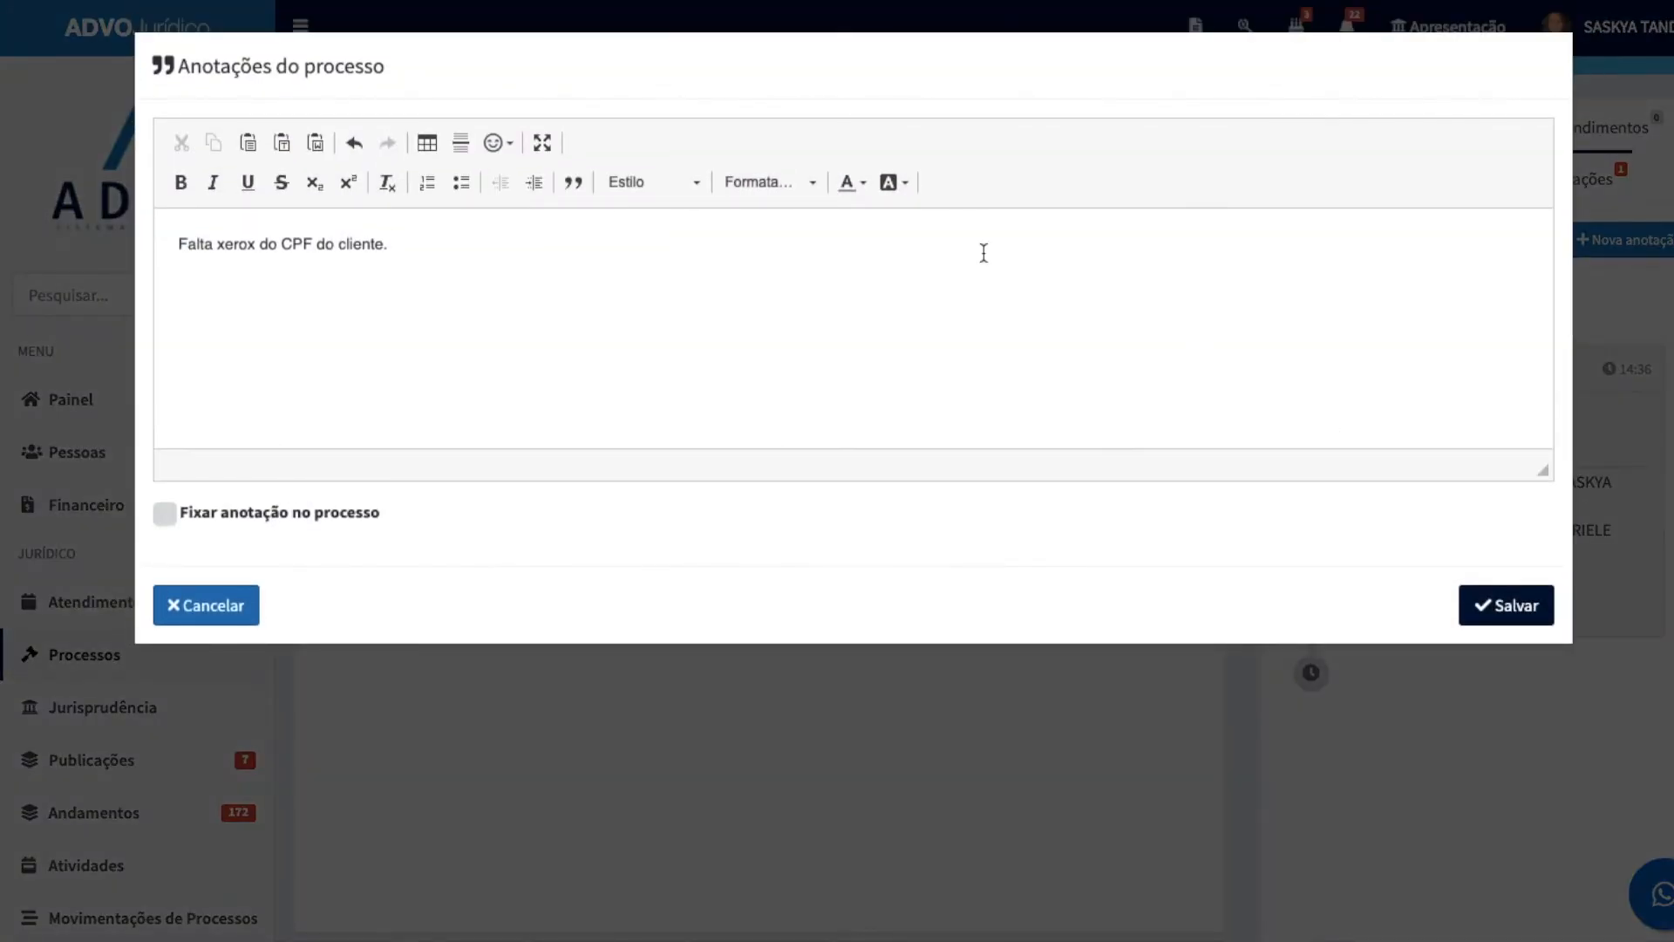
pyautogui.click(168, 516)
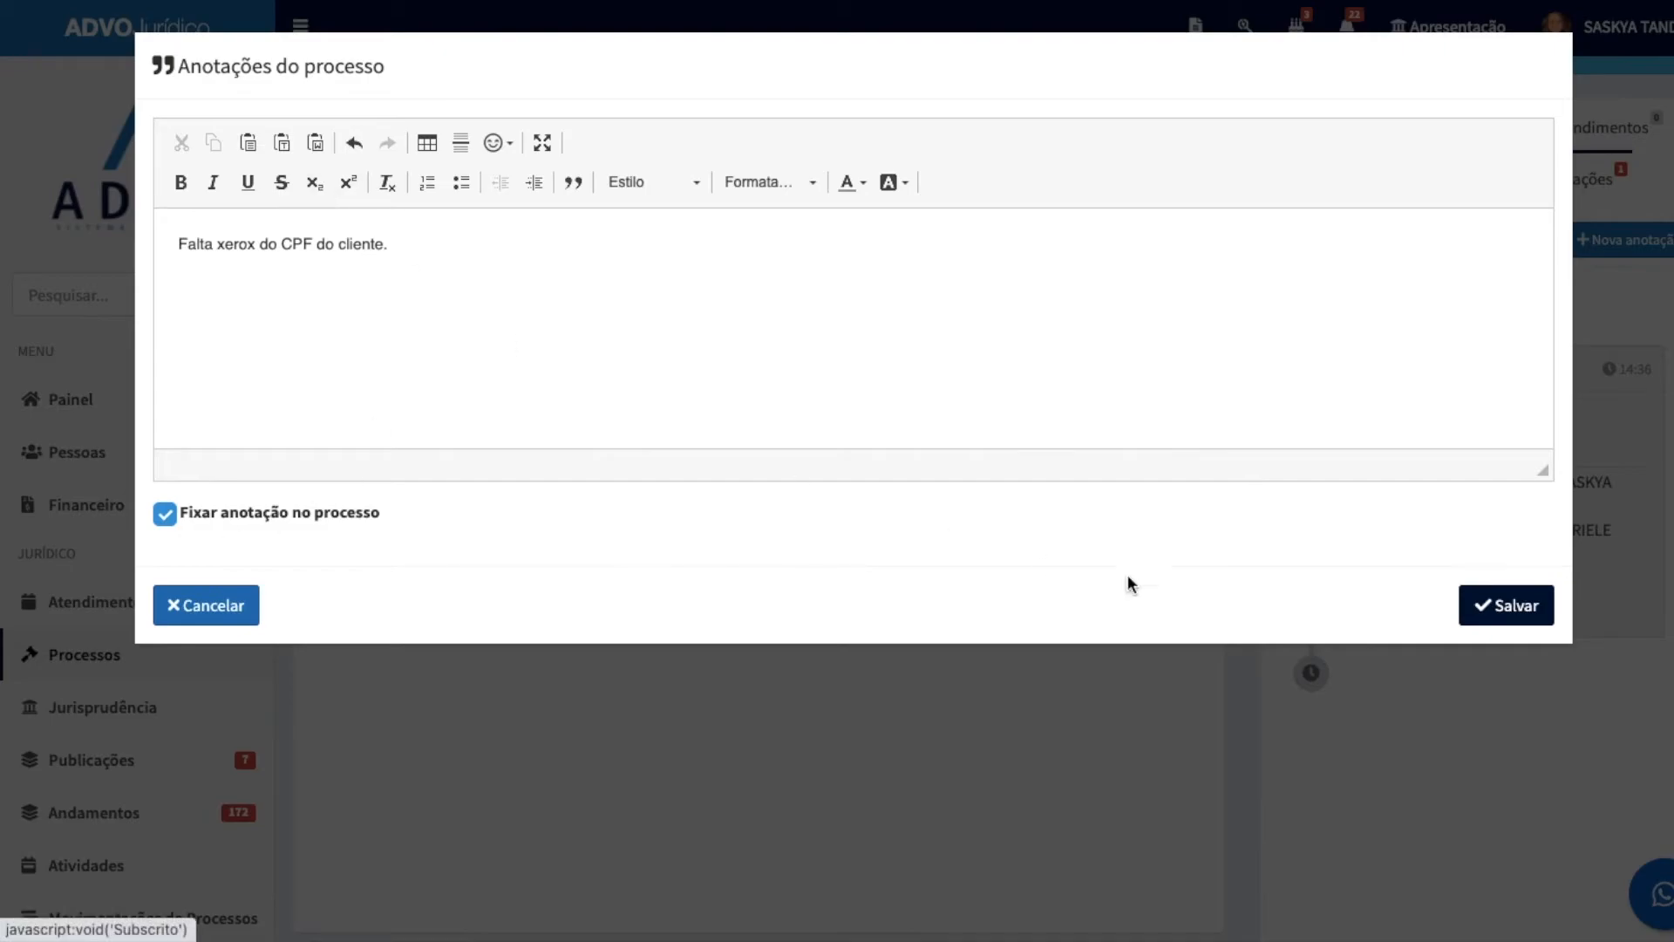
pyautogui.click(1497, 610)
pyautogui.click(907, 584)
pyautogui.scroll(1, 1205, 574)
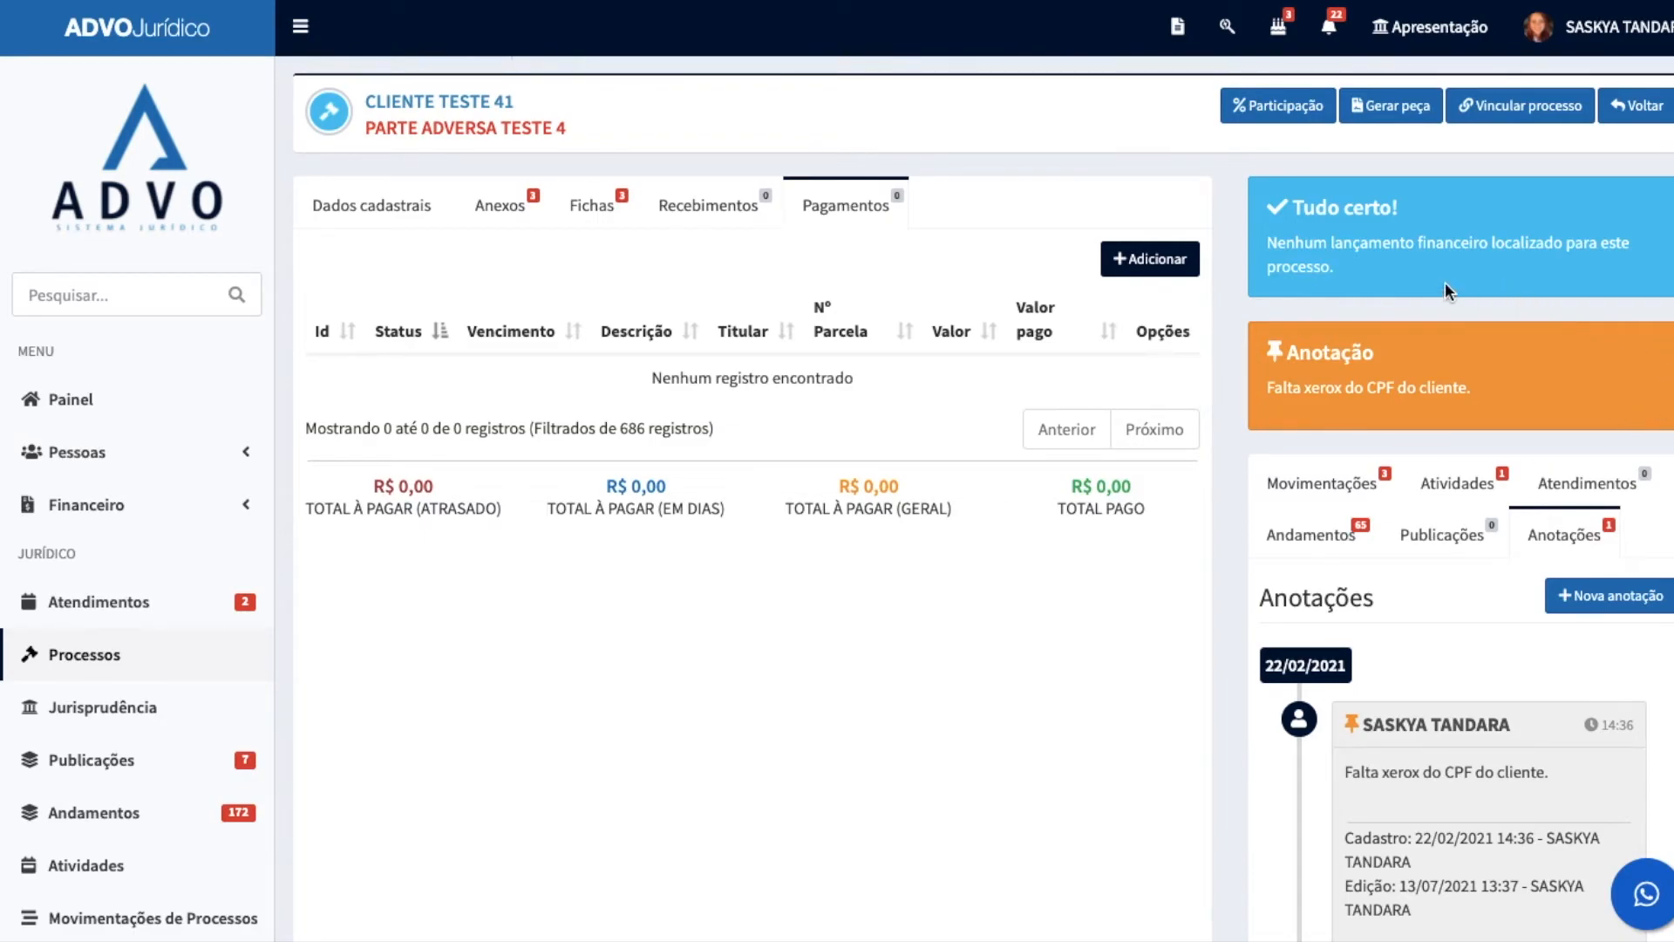
pyautogui.moveTo(1264, 390); pyautogui.dragTo(1500, 400)
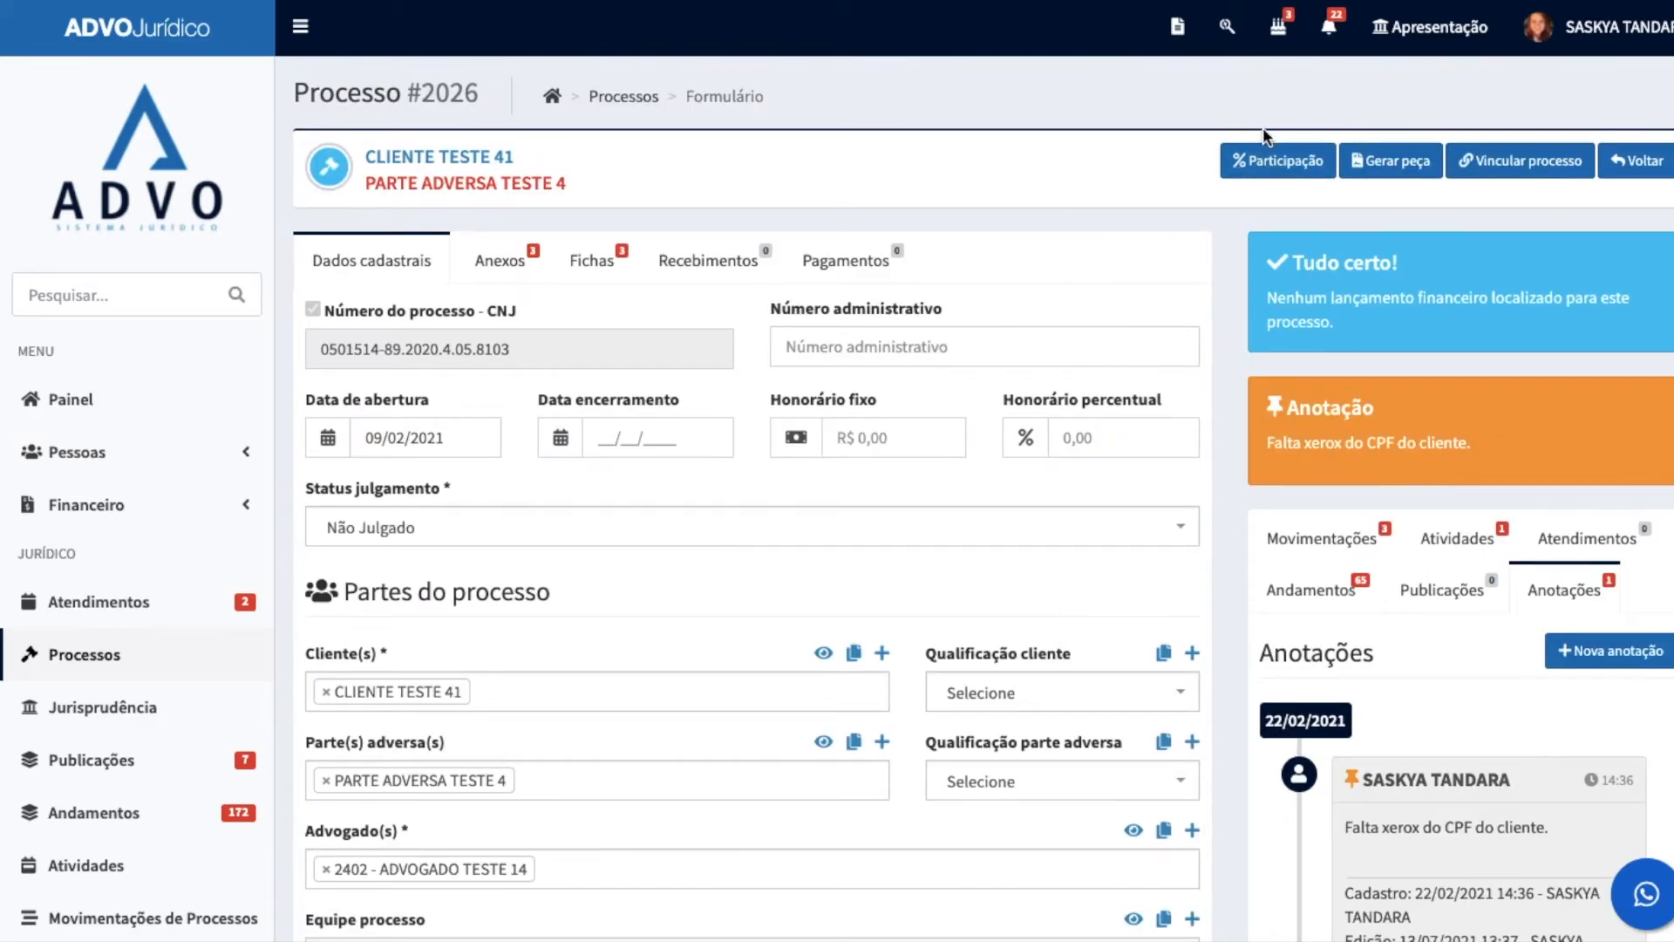
# Step: Look over the process's participation settings and document generation options, including the list of available Peças templates
pyautogui.click(1271, 160)
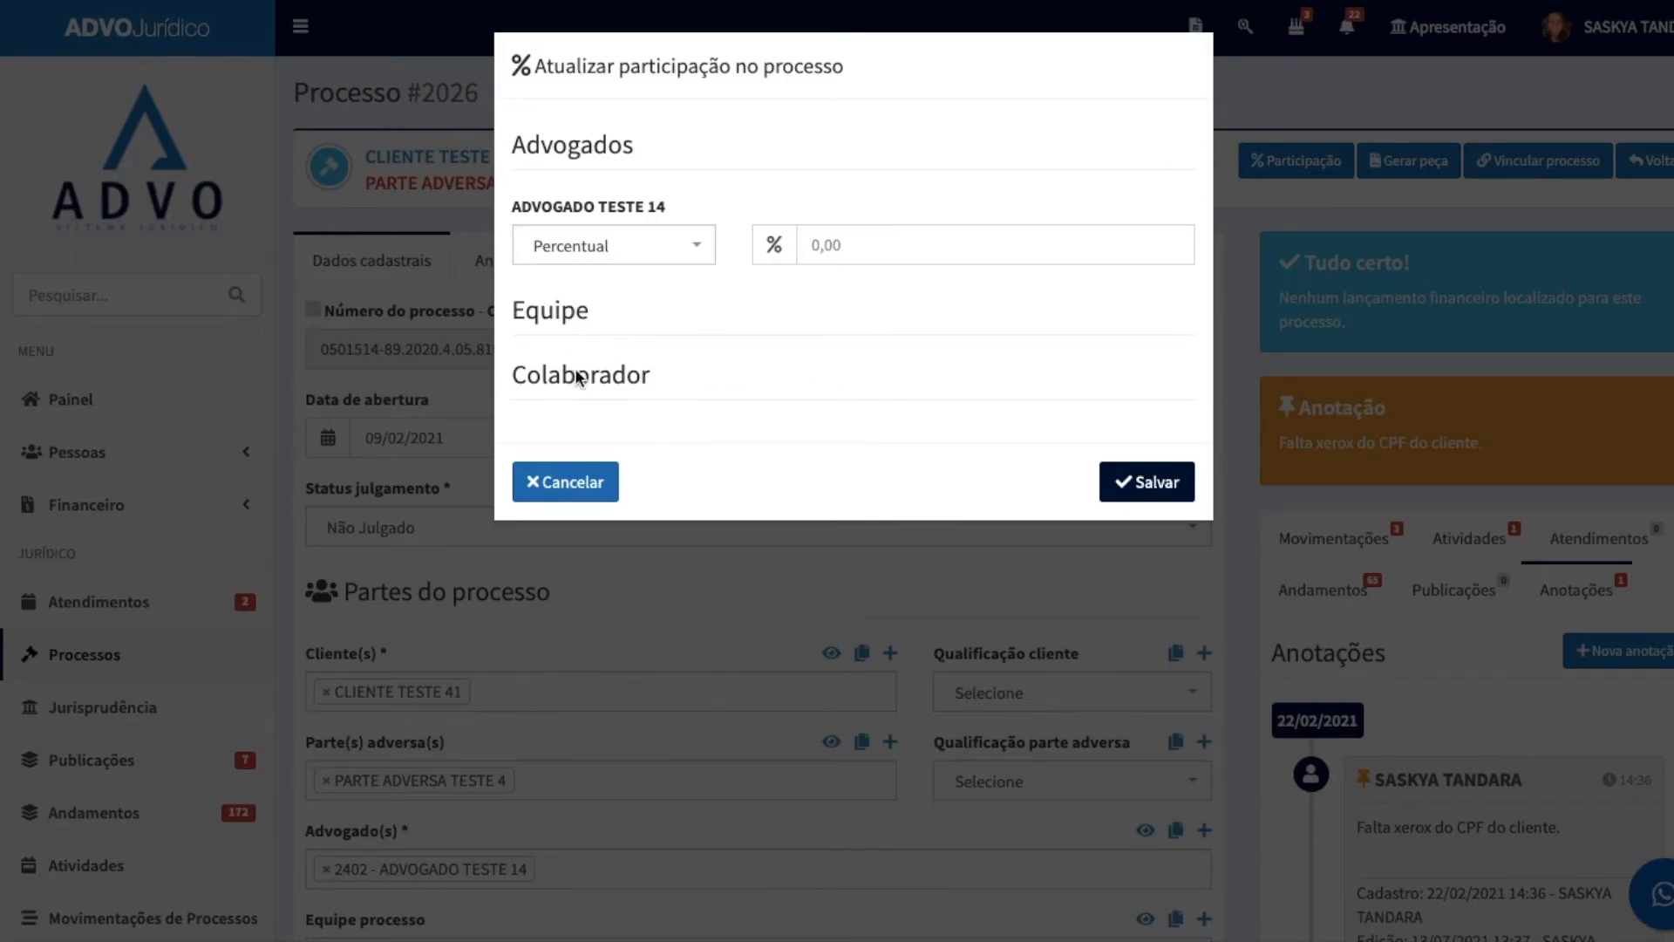
pyautogui.click(891, 246)
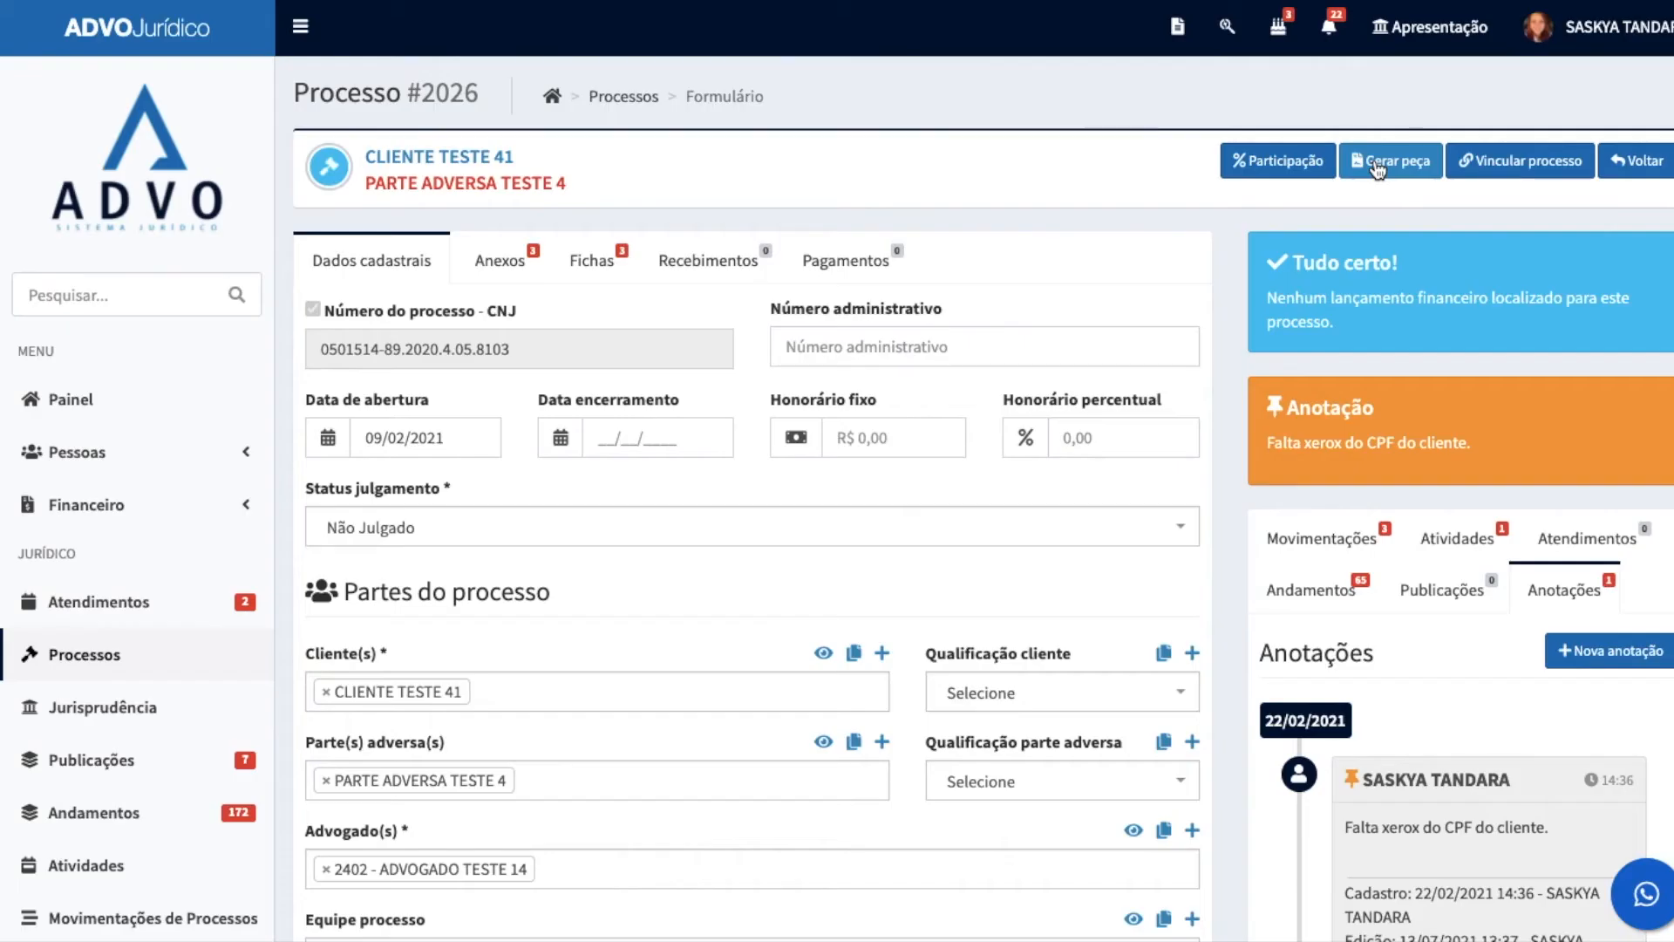
pyautogui.click(1377, 172)
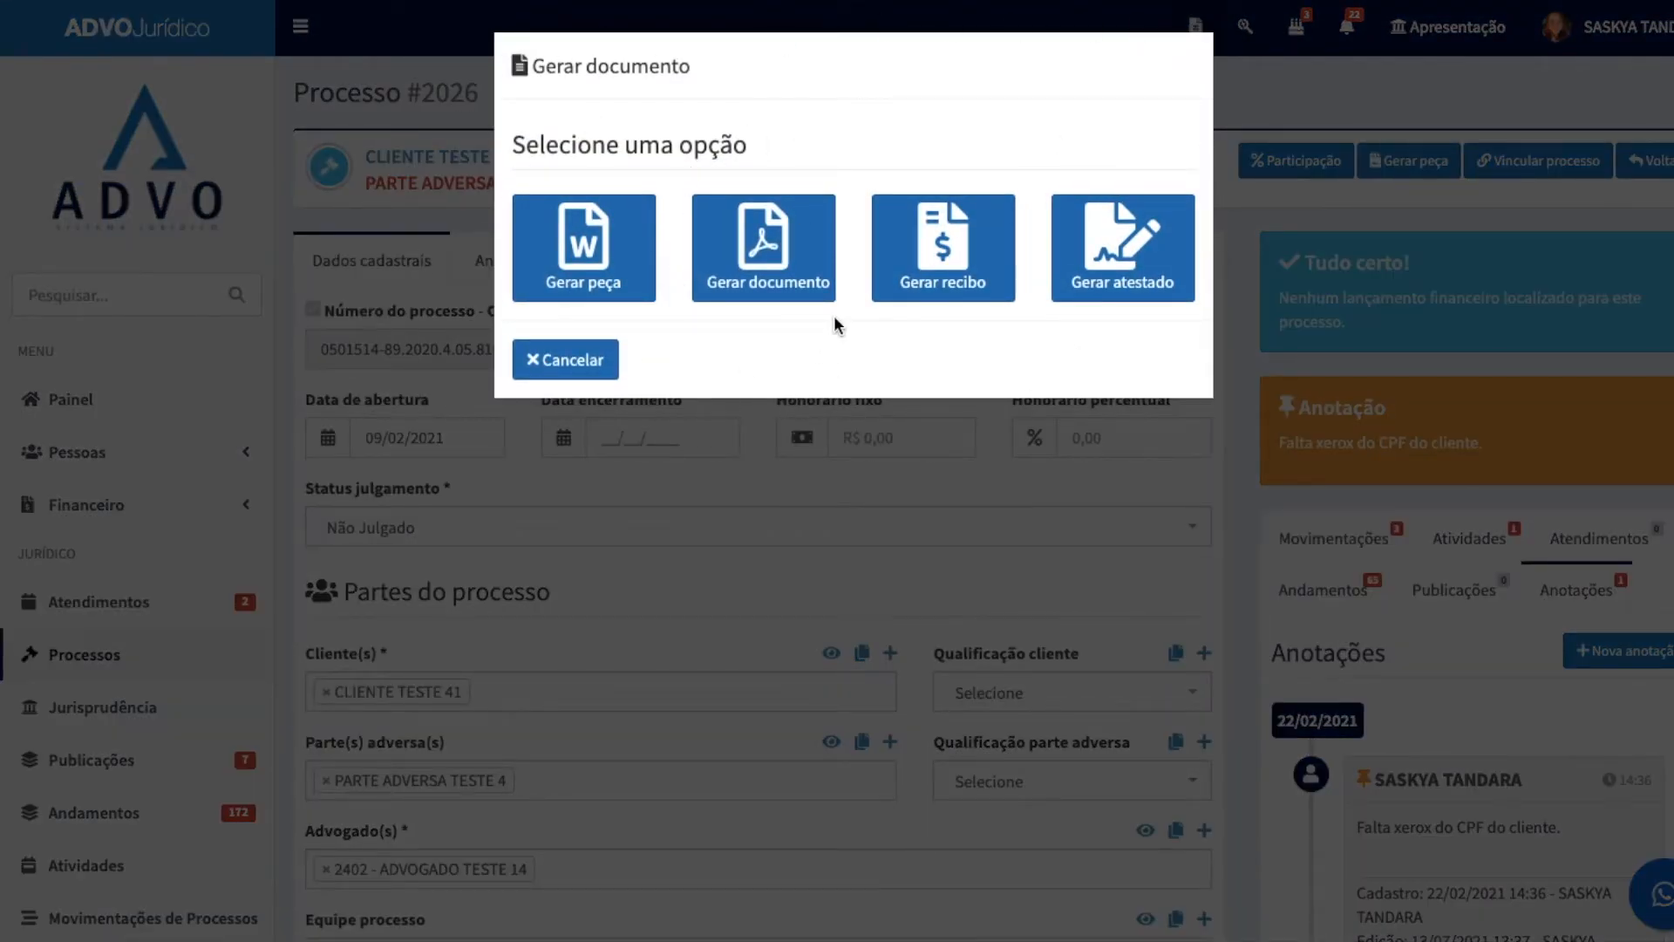
pyautogui.click(927, 471)
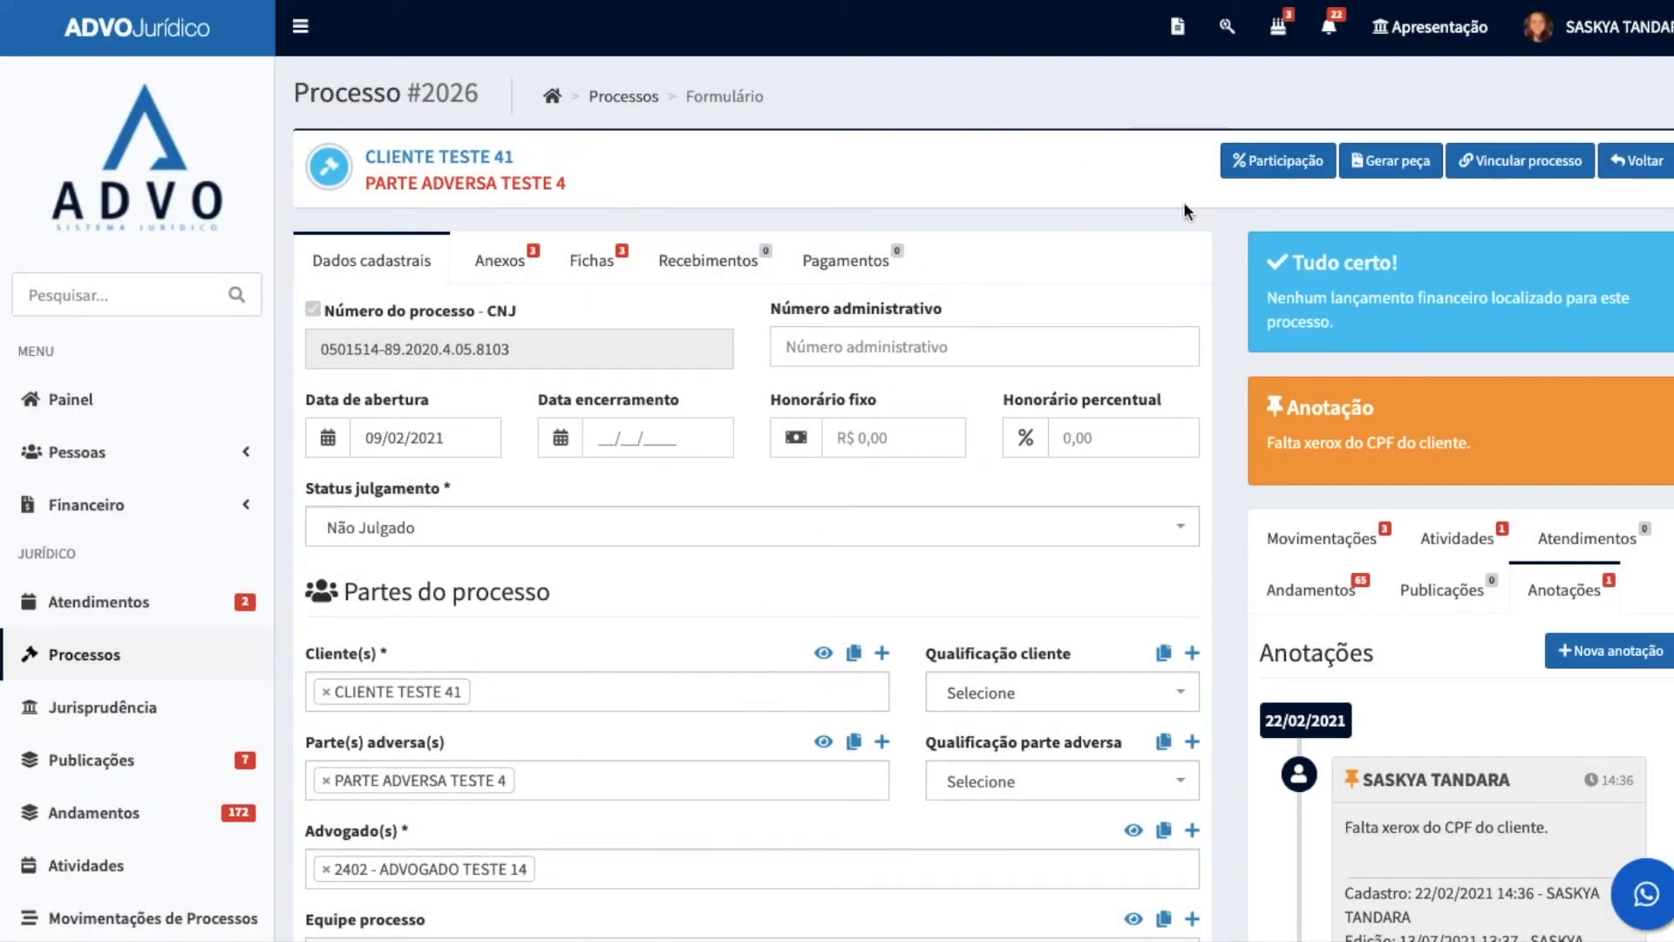
pyautogui.click(1404, 170)
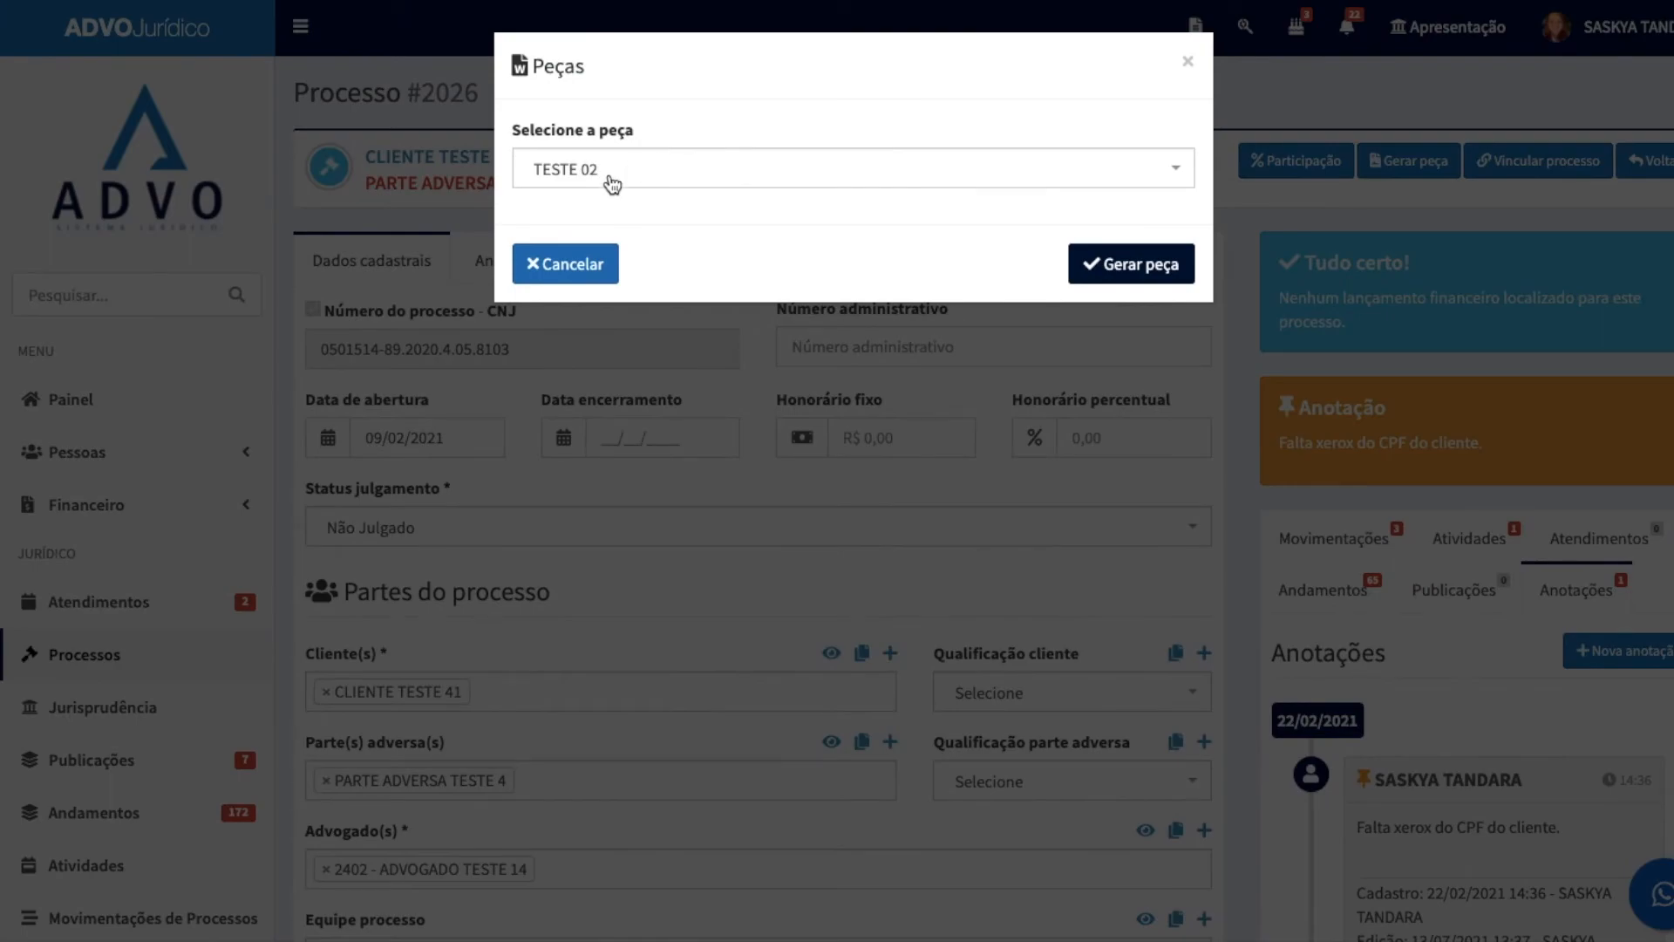
pyautogui.click(609, 171)
pyautogui.scroll(-5, 723, 449)
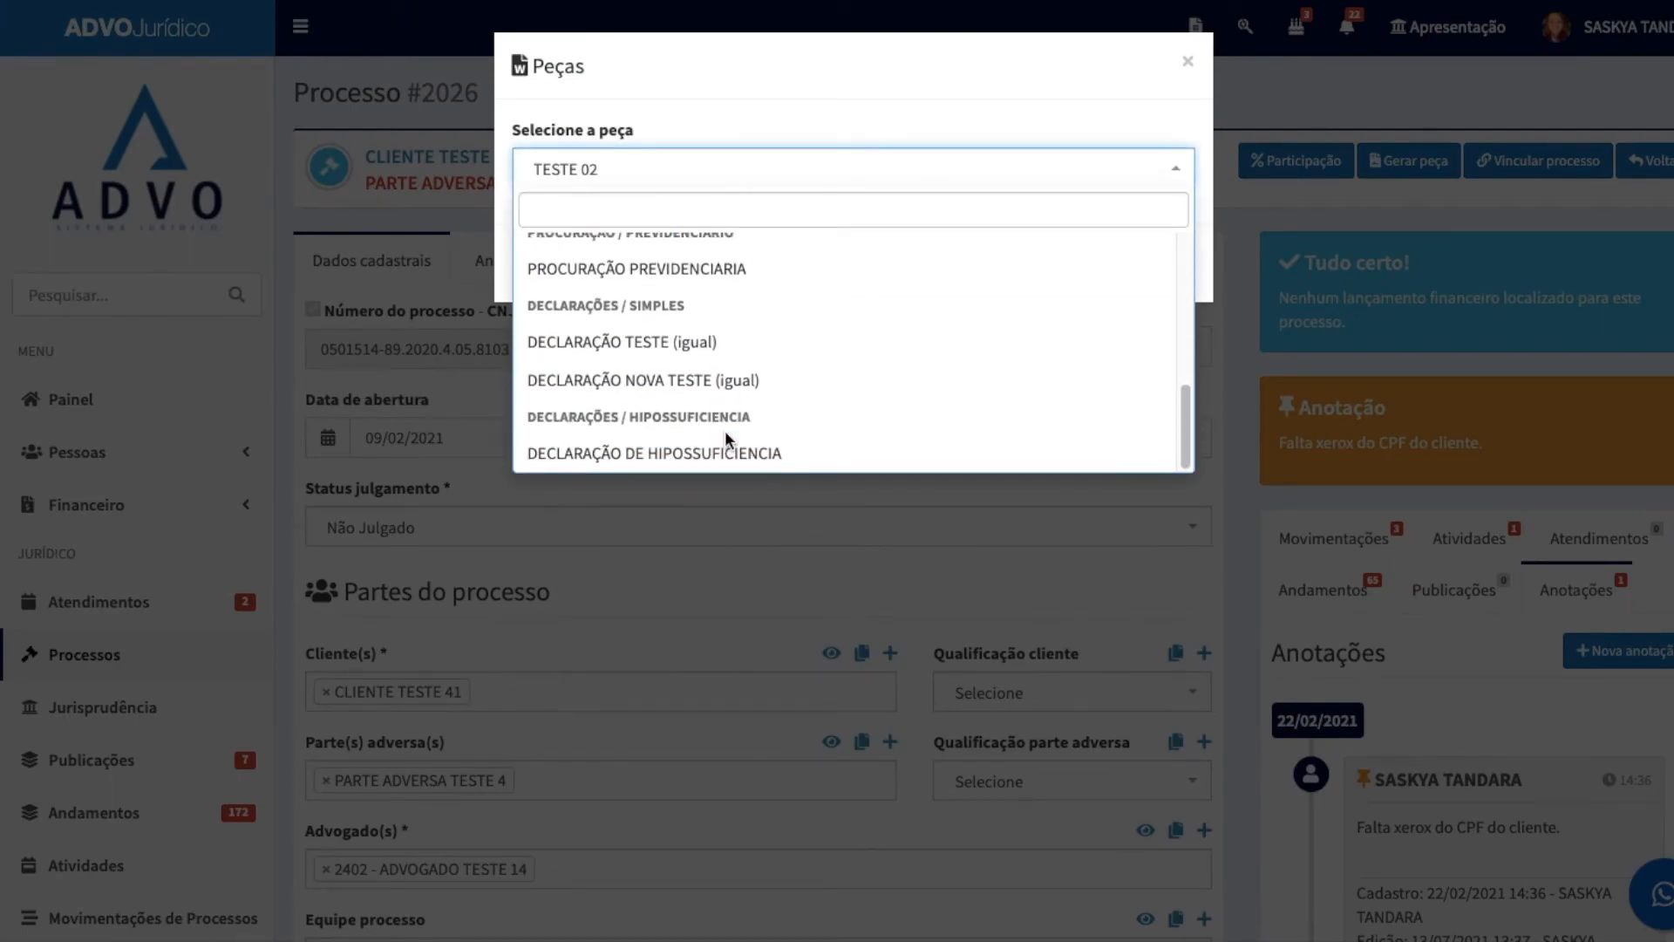
# Step: Link the first process listed under Processos apensos to the current process and review the link in the form
pyautogui.click(1525, 175)
pyautogui.click(1525, 173)
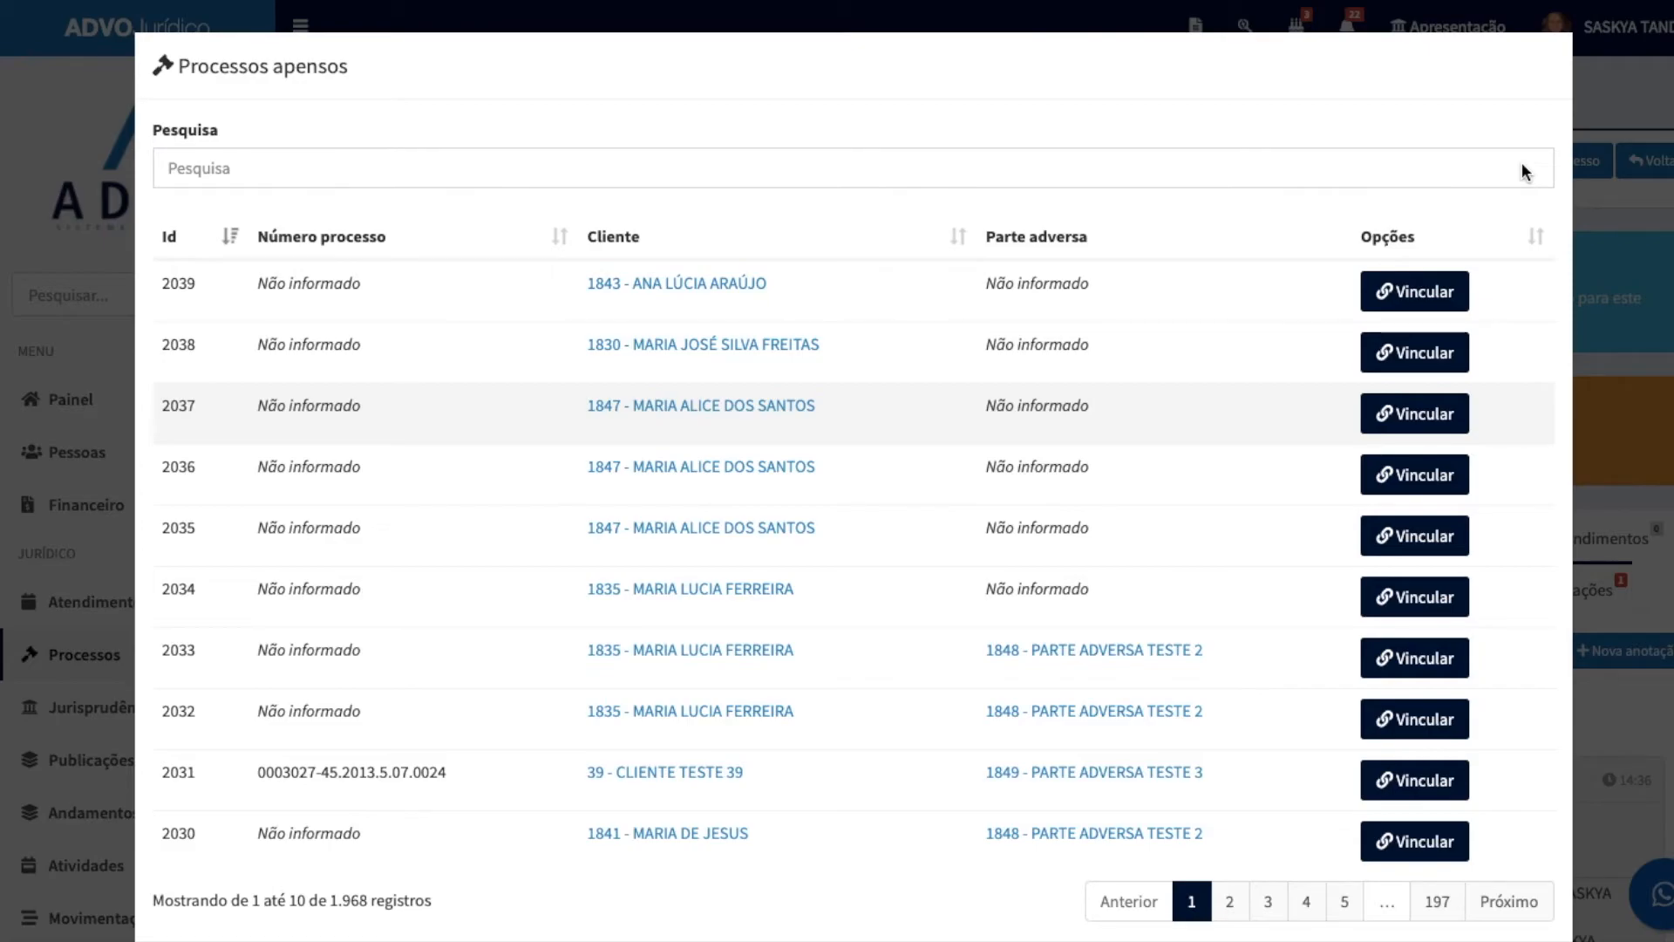
pyautogui.click(1414, 291)
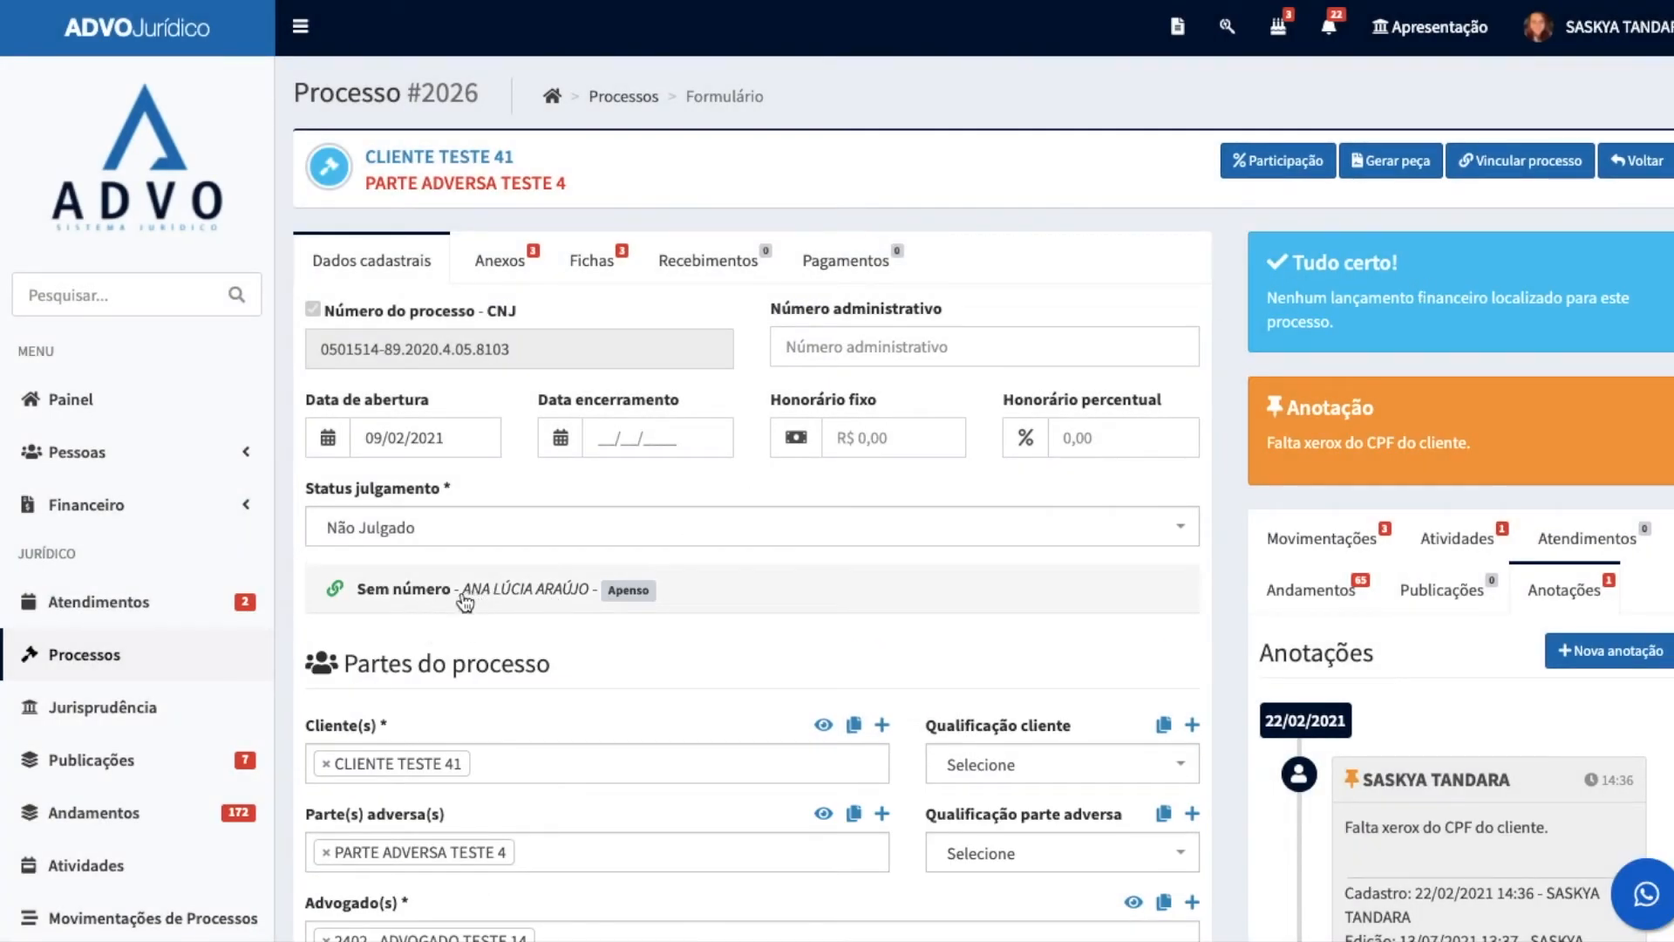
pyautogui.scroll(-15, 903, 541)
pyautogui.scroll(20, 907, 543)
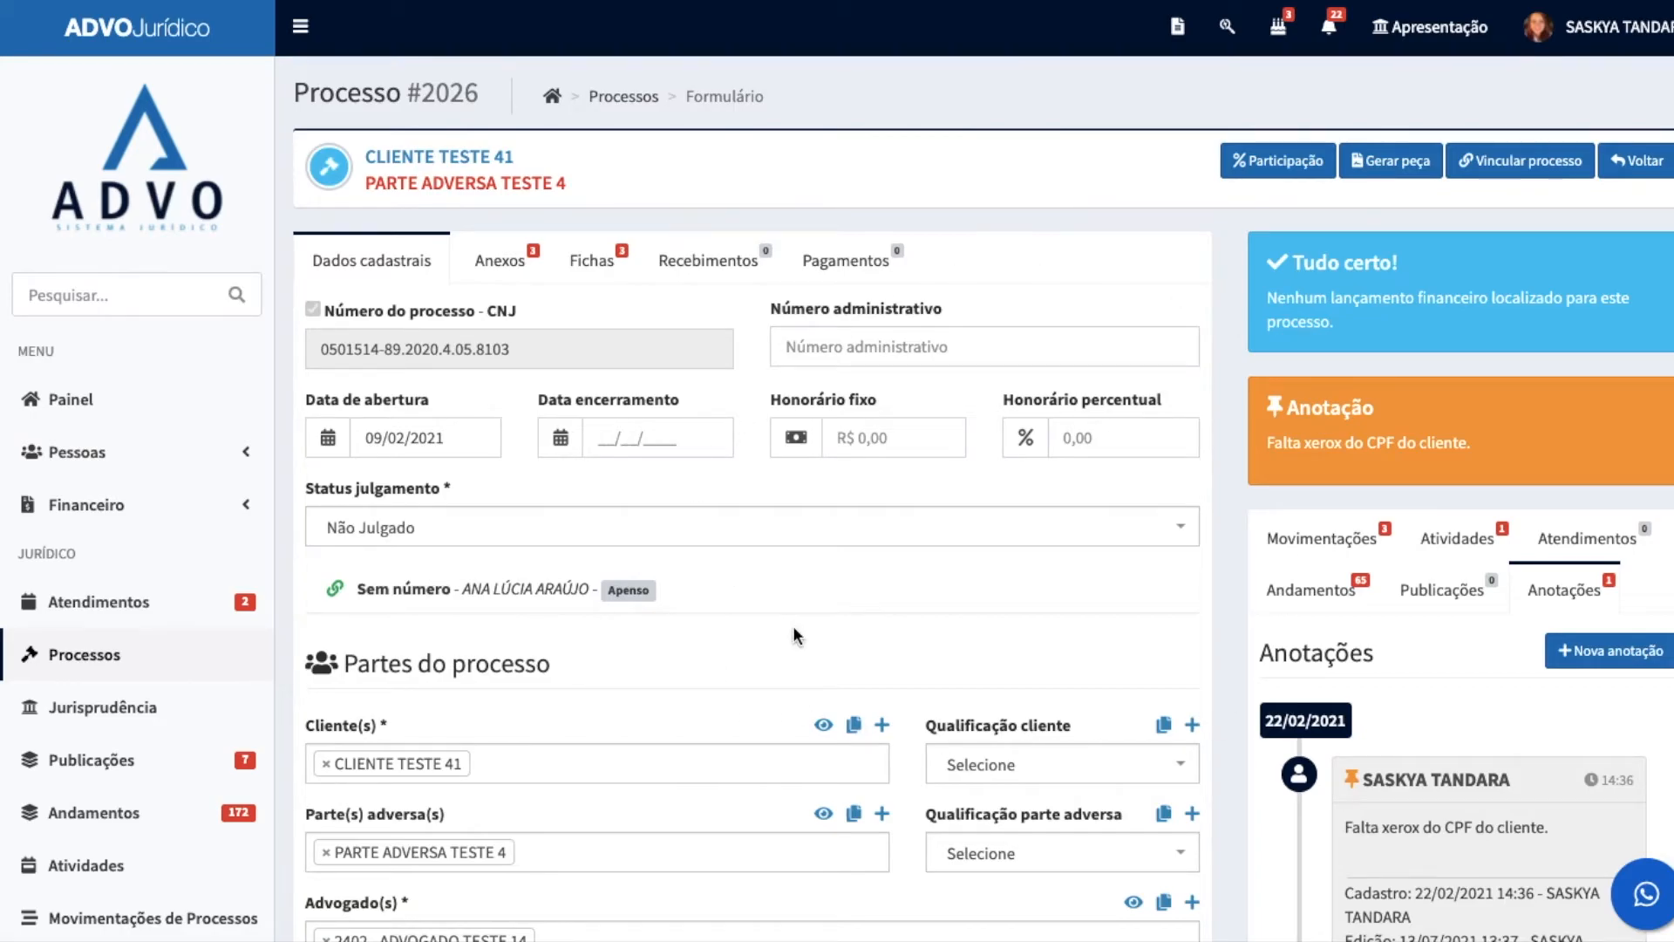
pyautogui.scroll(-2, 792, 625)
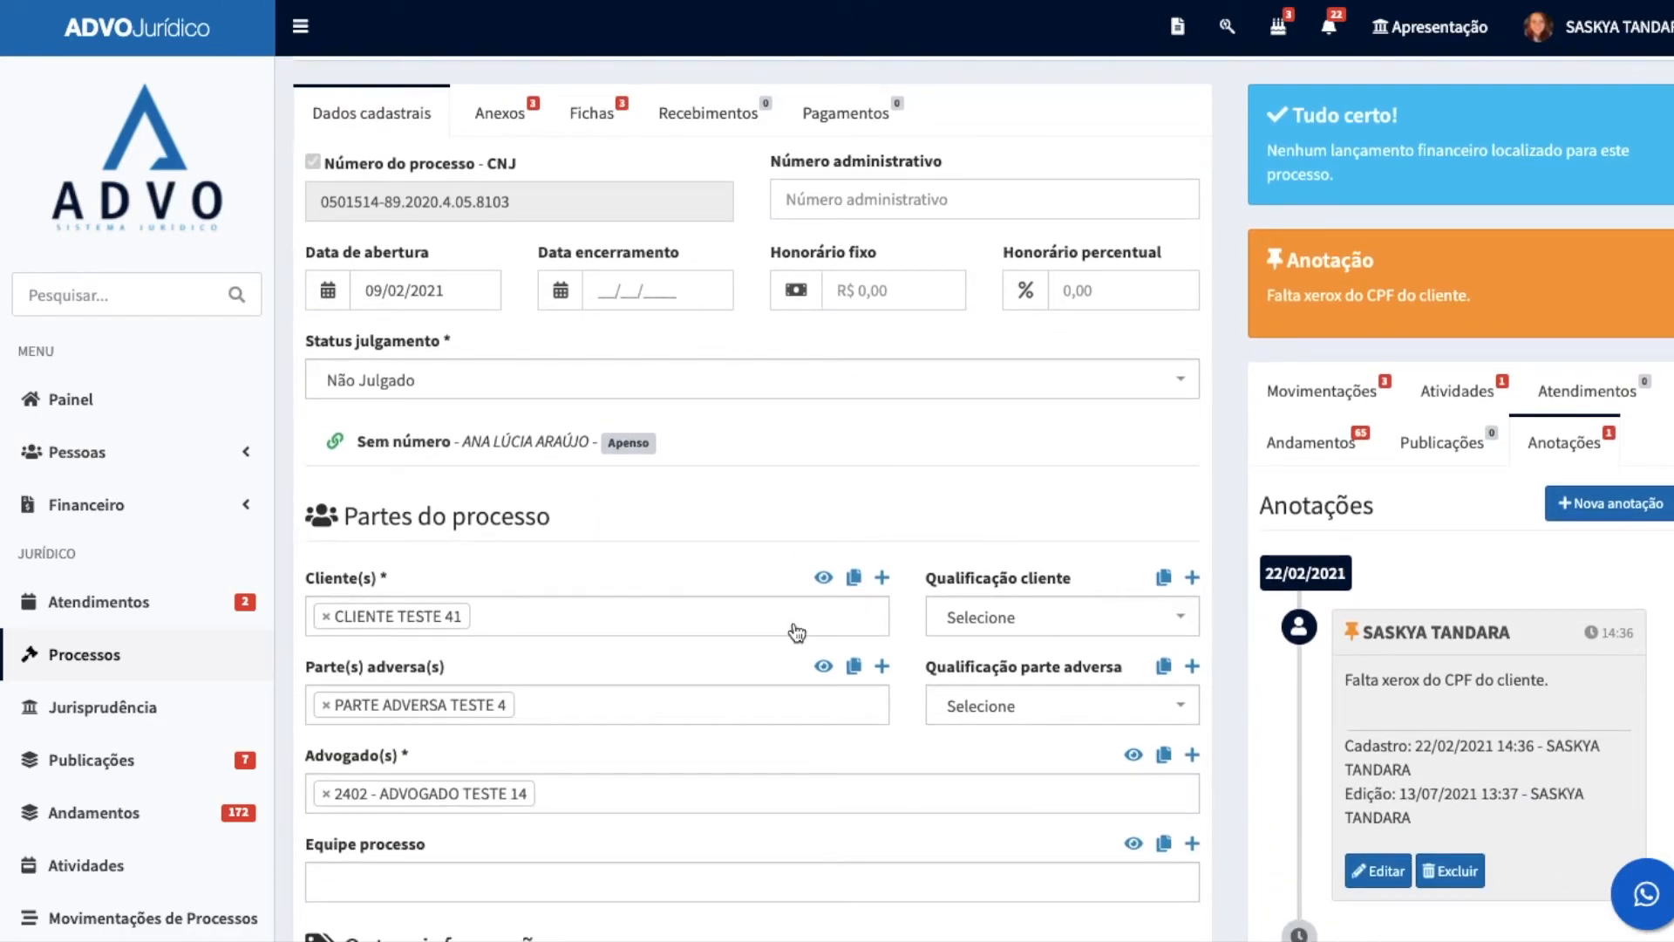
# Step: Go to Jurisprudência and search for LOAS
pyautogui.scroll(-3, 52, 601)
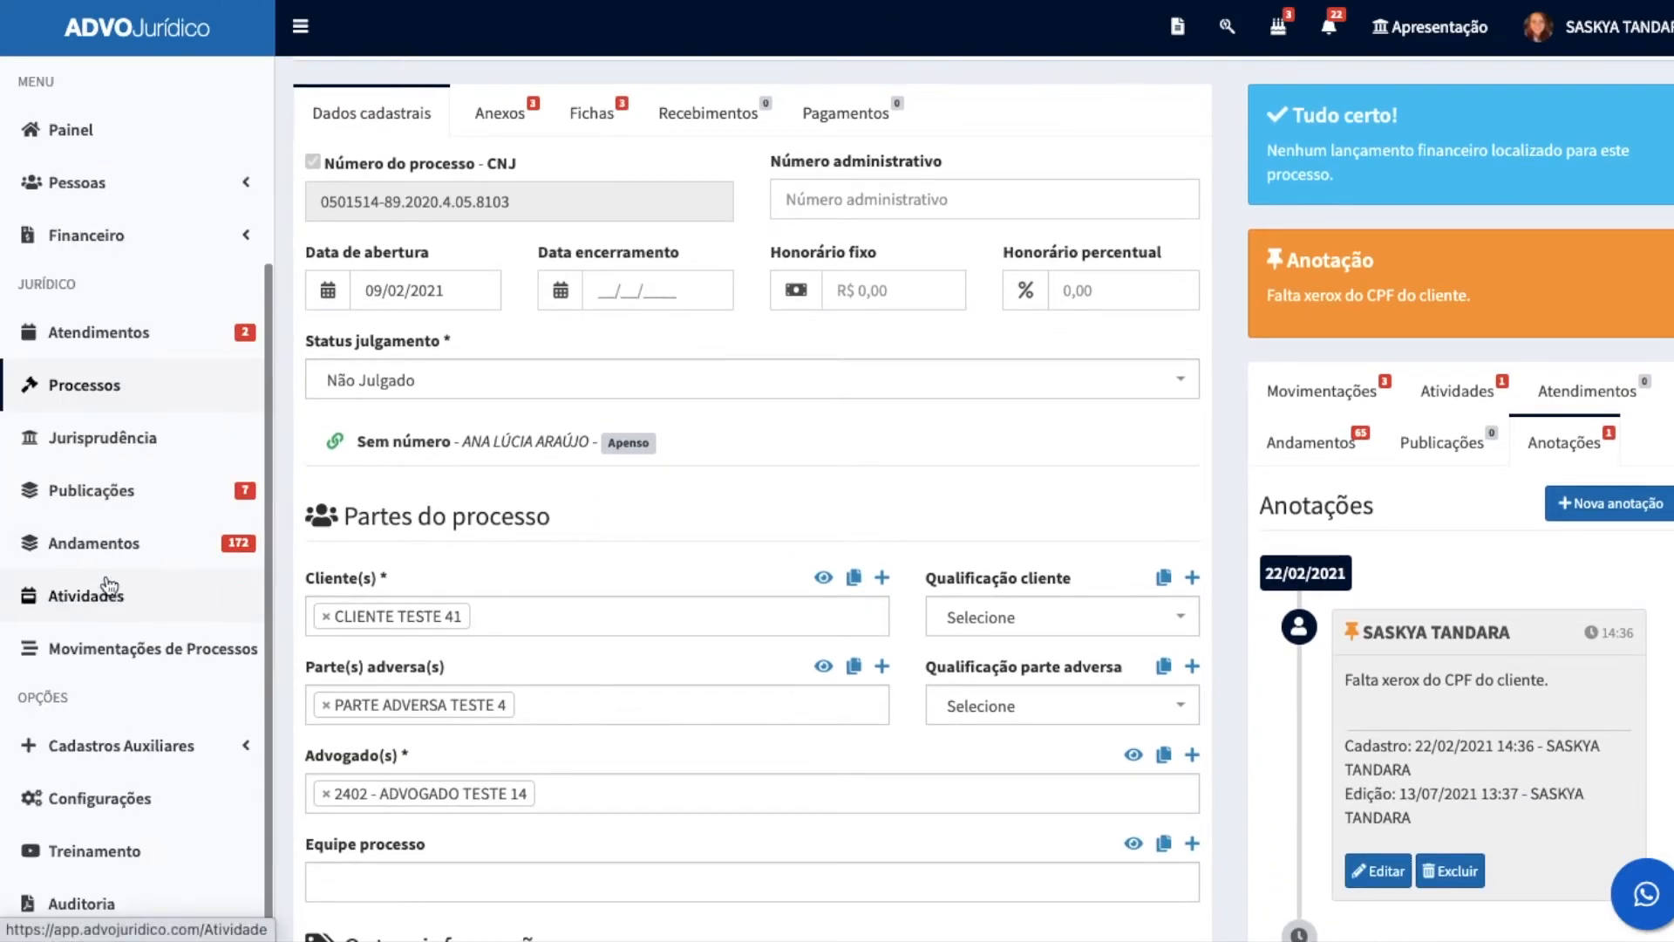
pyautogui.click(42, 444)
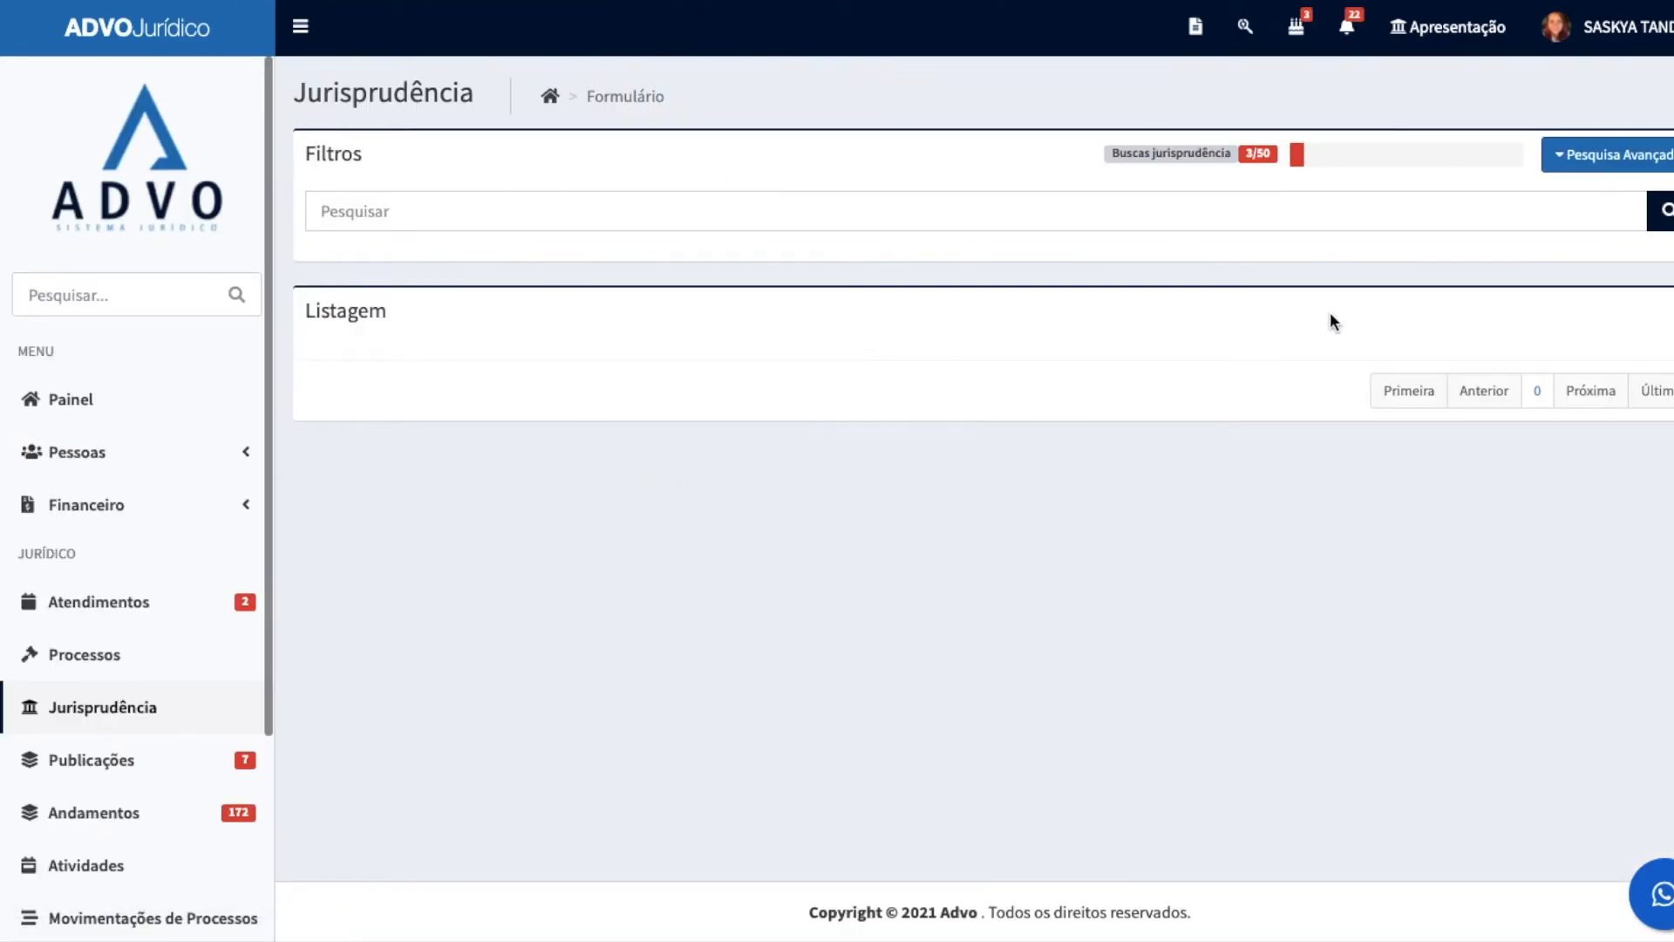
pyautogui.click(795, 222)
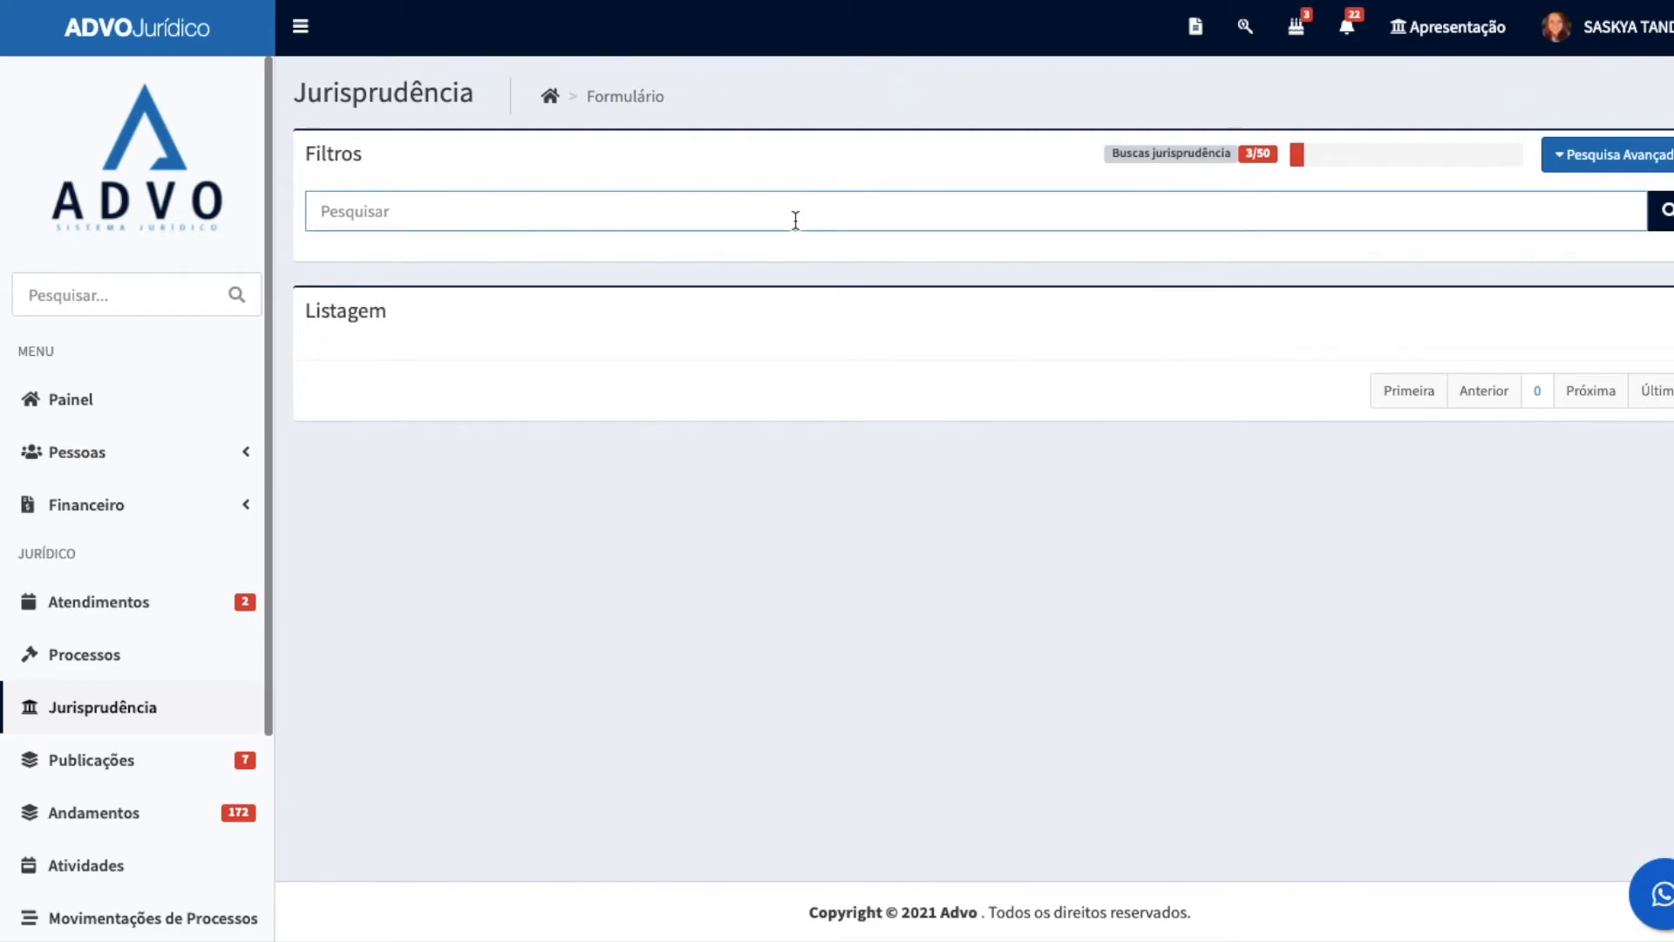
pyautogui.write('LOAS')
pyautogui.click(1664, 218)
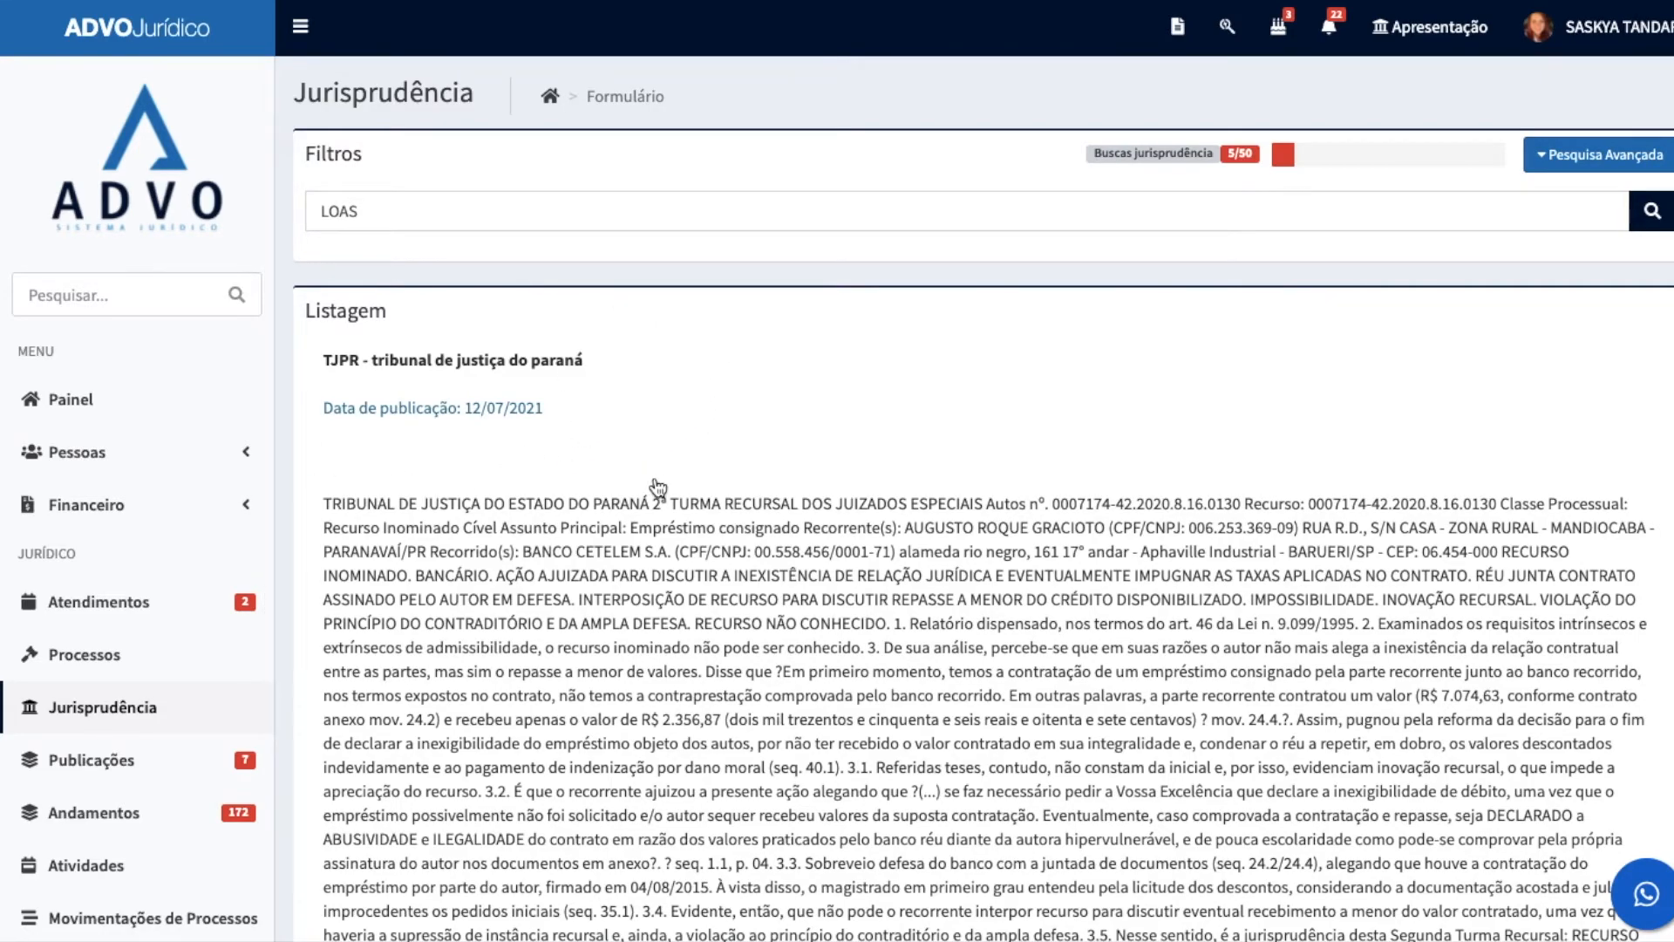
# Step: Browse the LOAS court decisions and read the full text of the first TJPR decision down to its Citação option
pyautogui.scroll(-8, 722, 464)
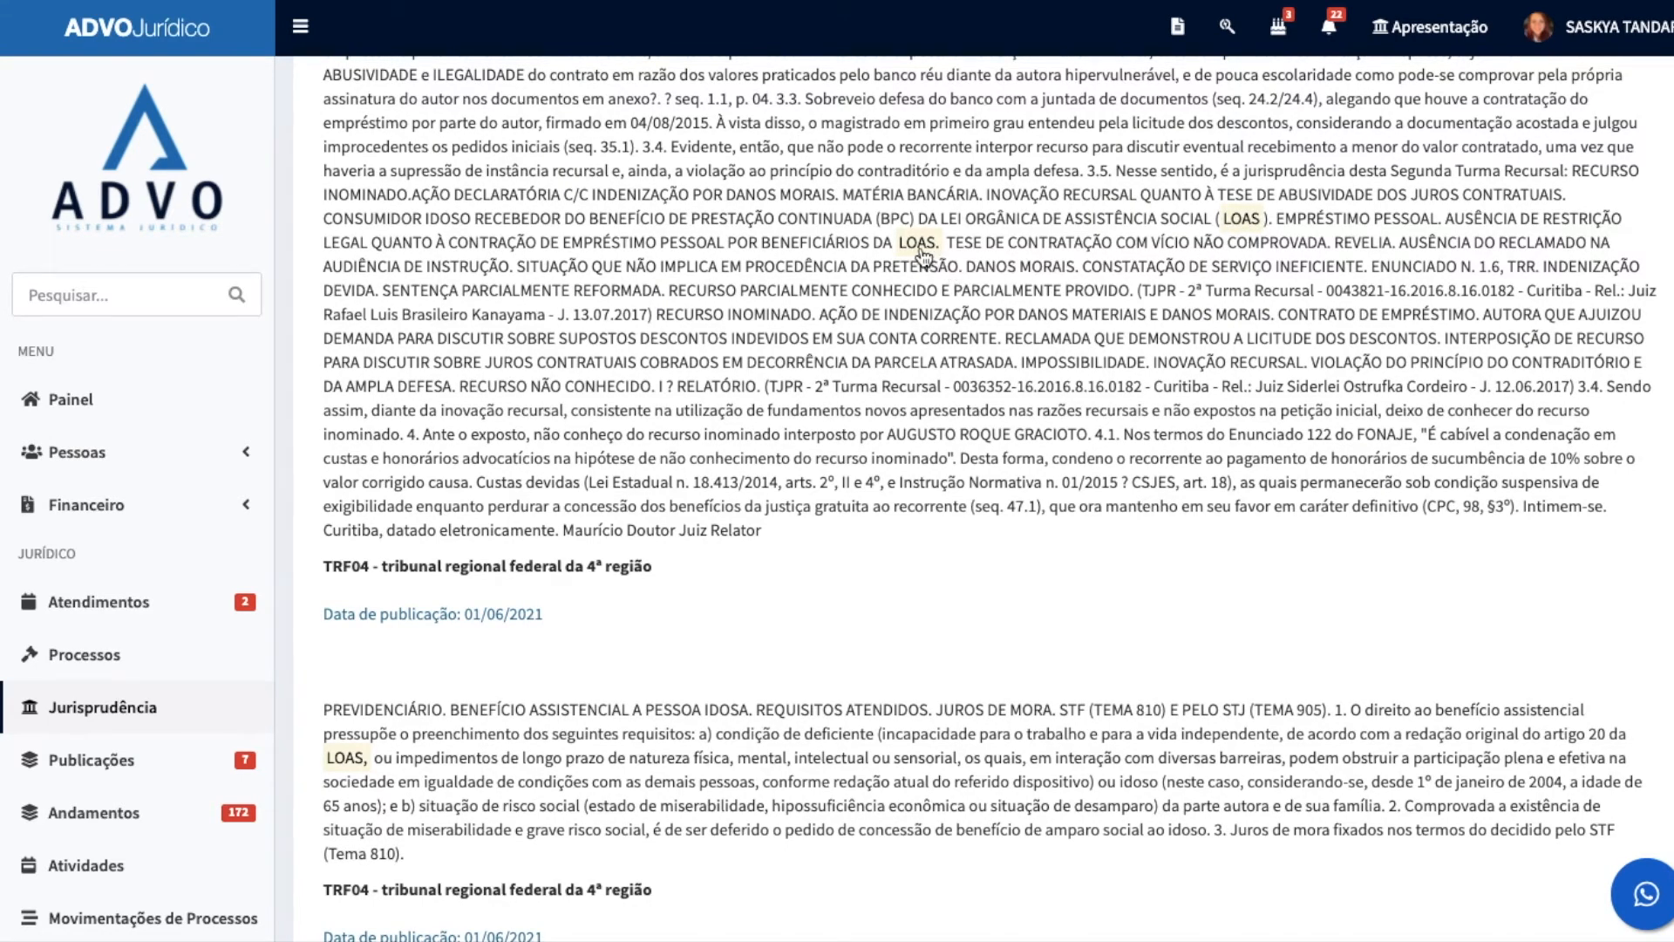
pyautogui.scroll(-4, 714, 469)
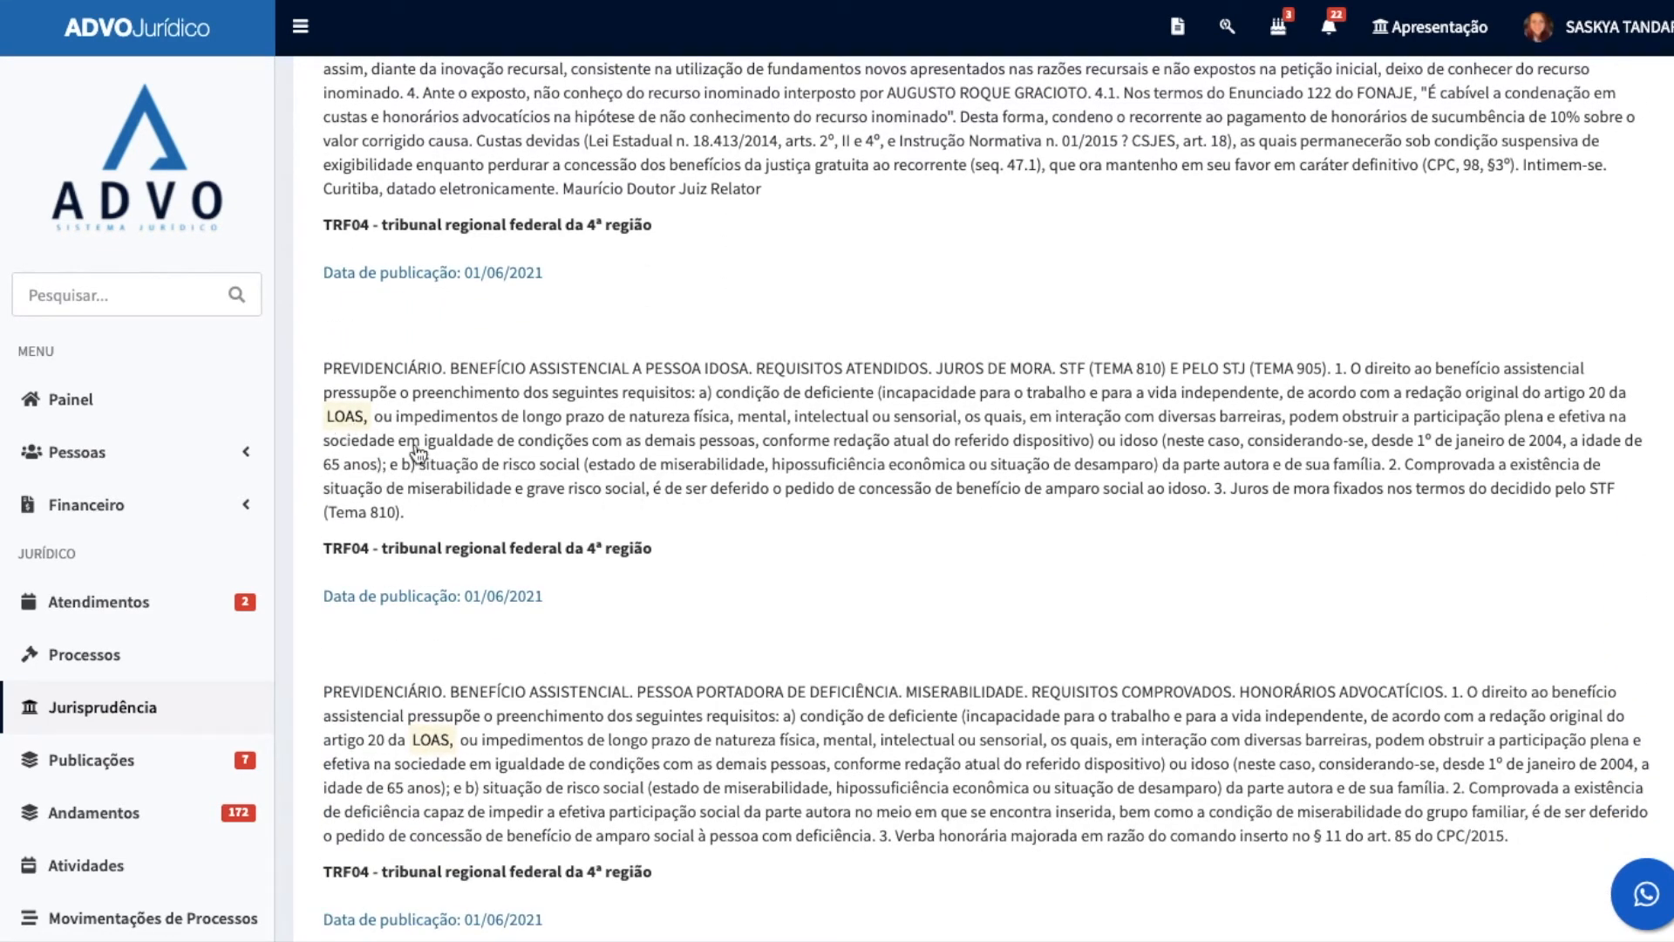
pyautogui.scroll(-1, 963, 504)
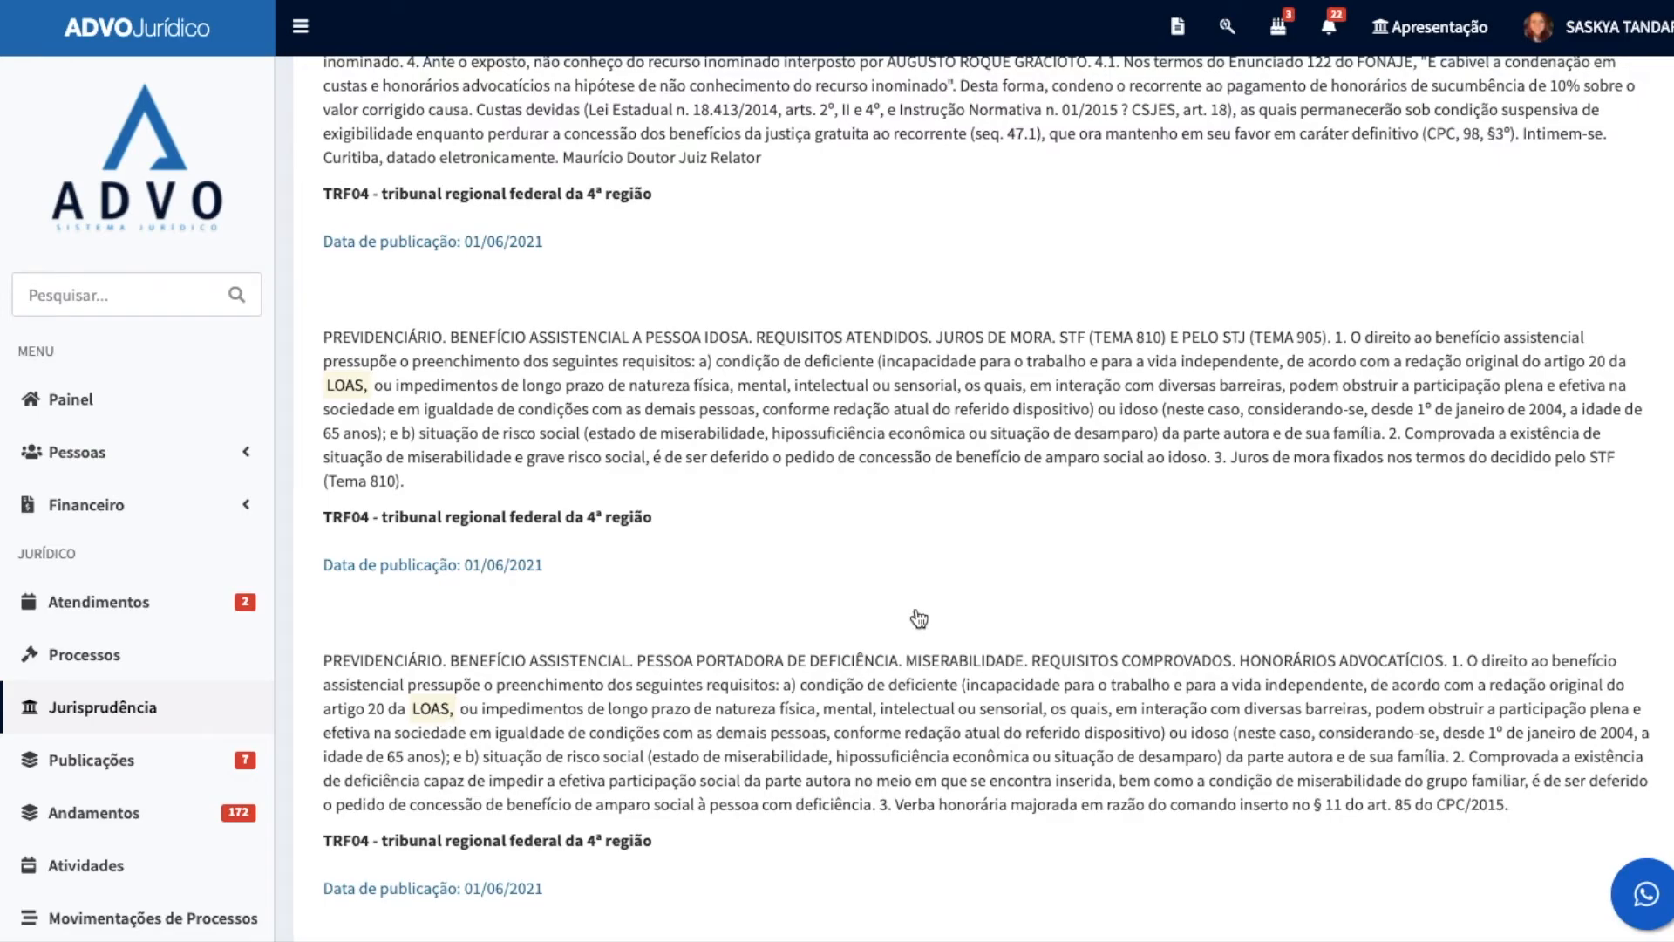
pyautogui.scroll(10, 1151, 519)
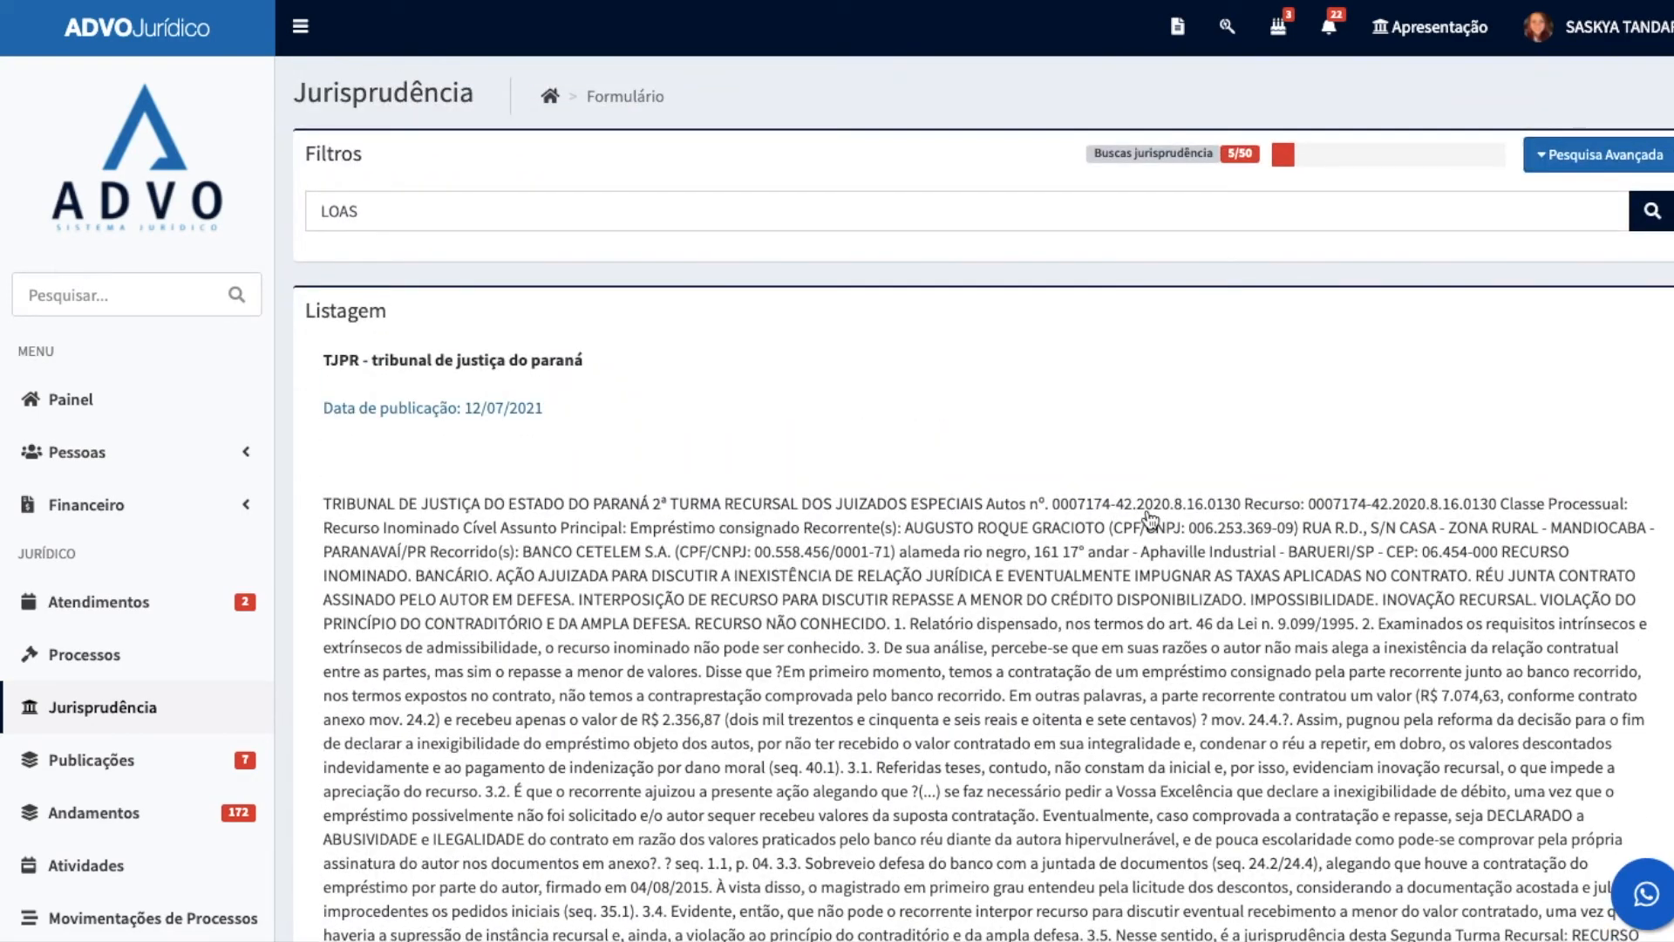
pyautogui.scroll(-5, 1151, 519)
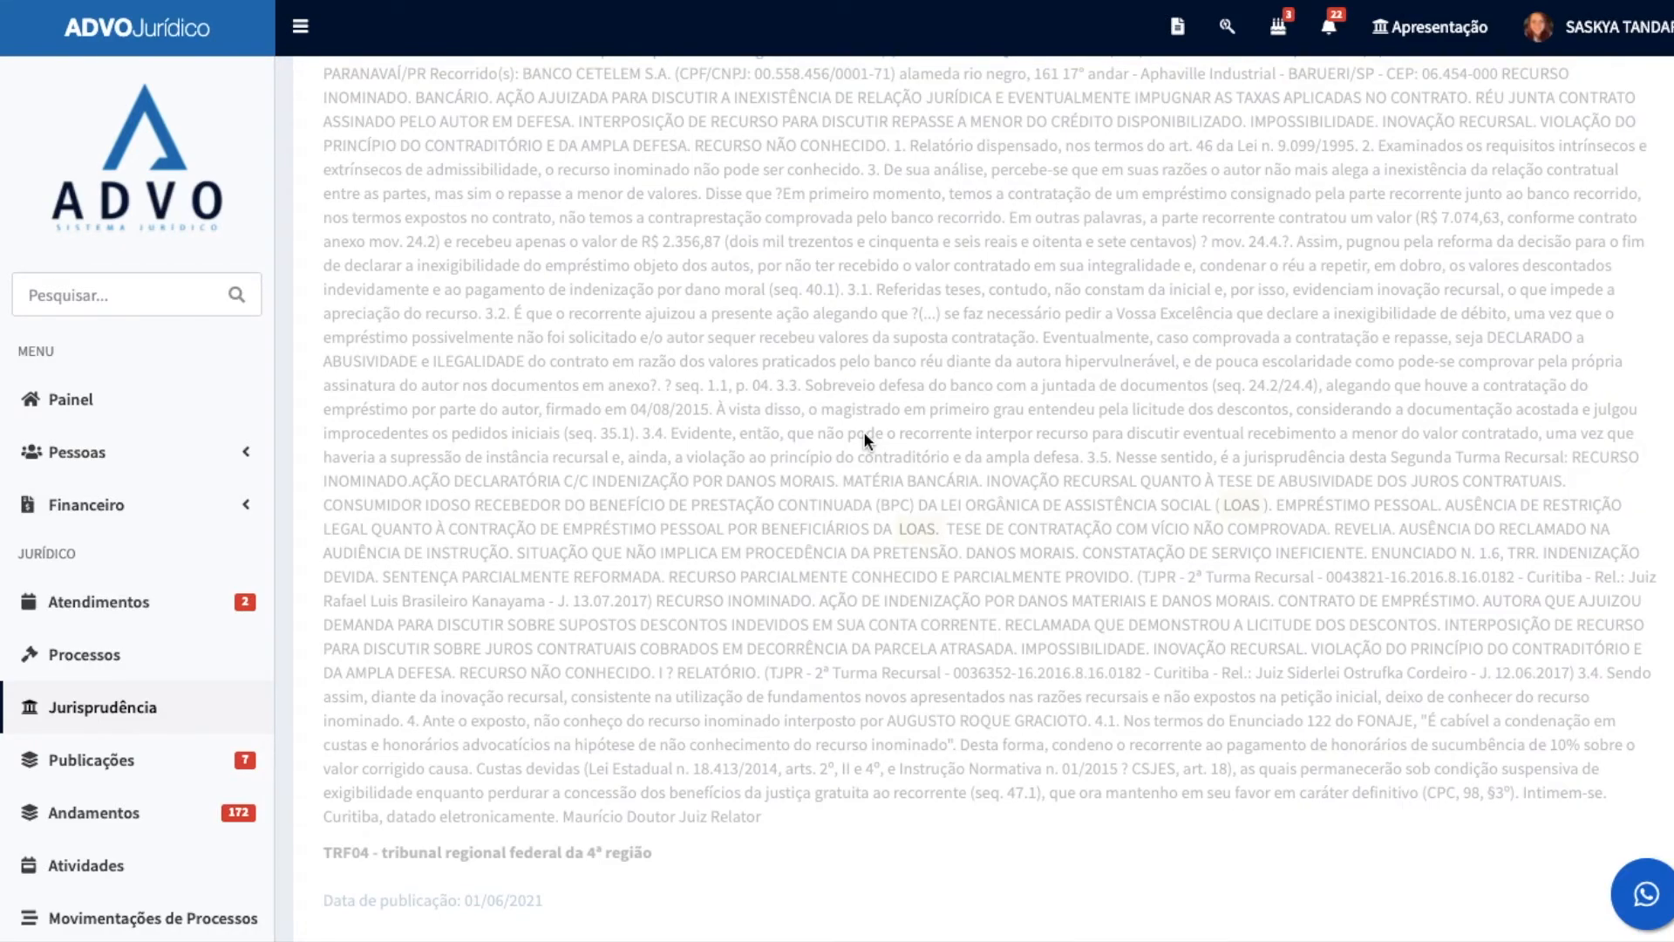
pyautogui.scroll(-6, 752, 384)
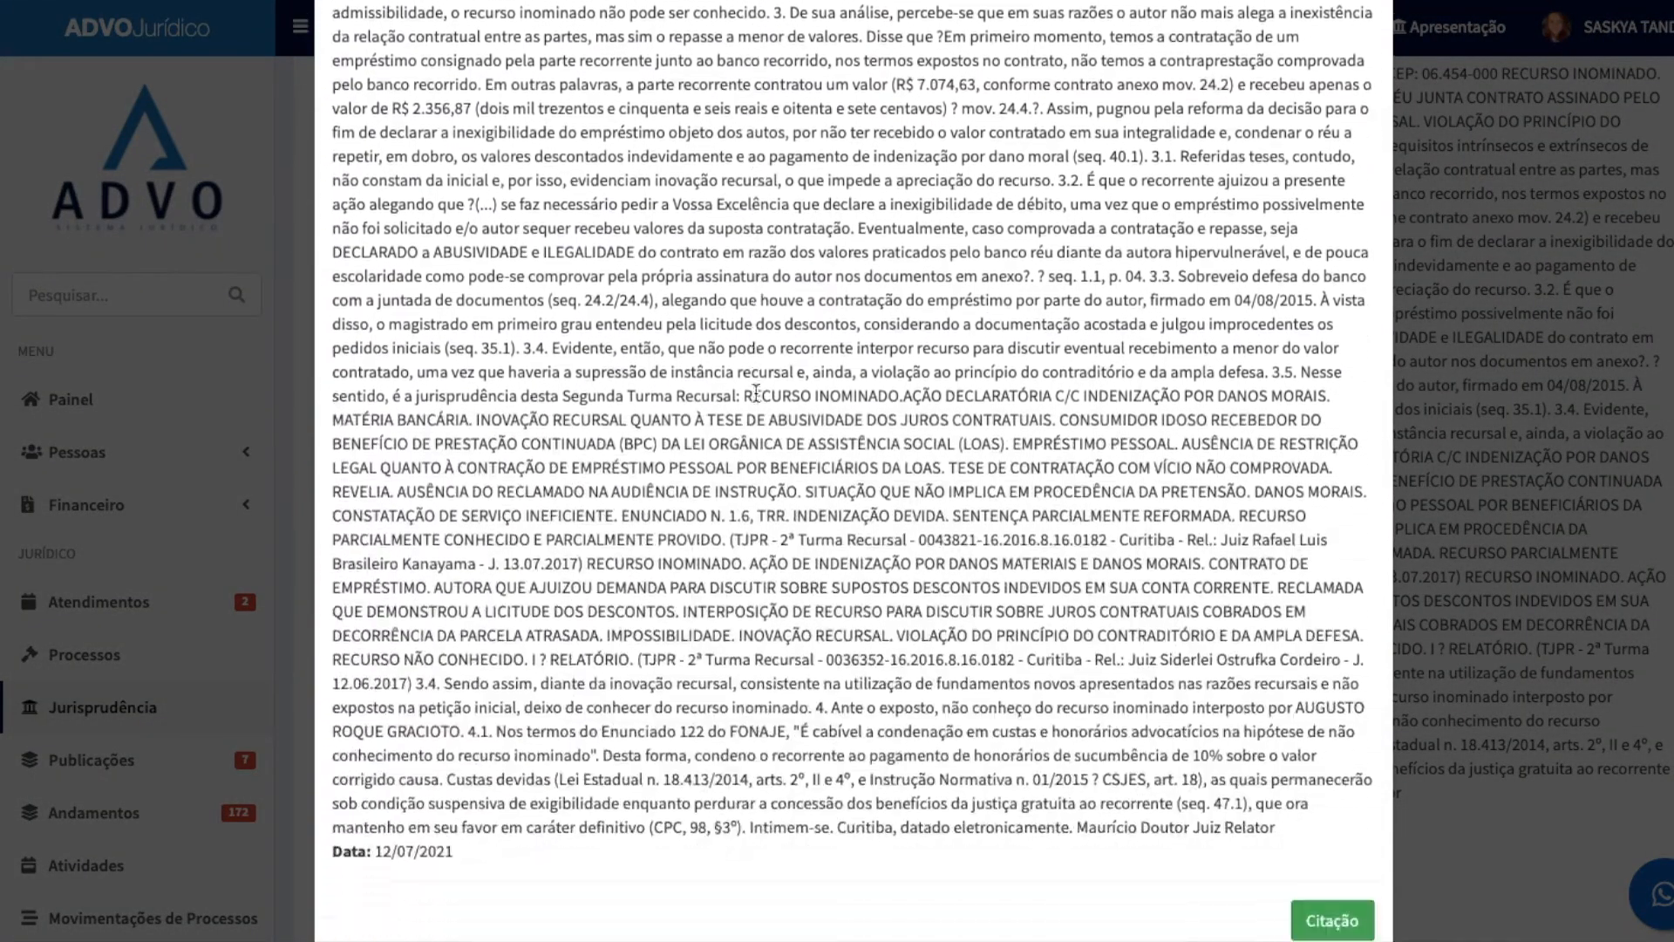
# Step: Generate the citation version of the open TJPR decision, check its closing reference and copy the text
pyautogui.scroll(6, 976, 554)
pyautogui.scroll(-4, 912, 401)
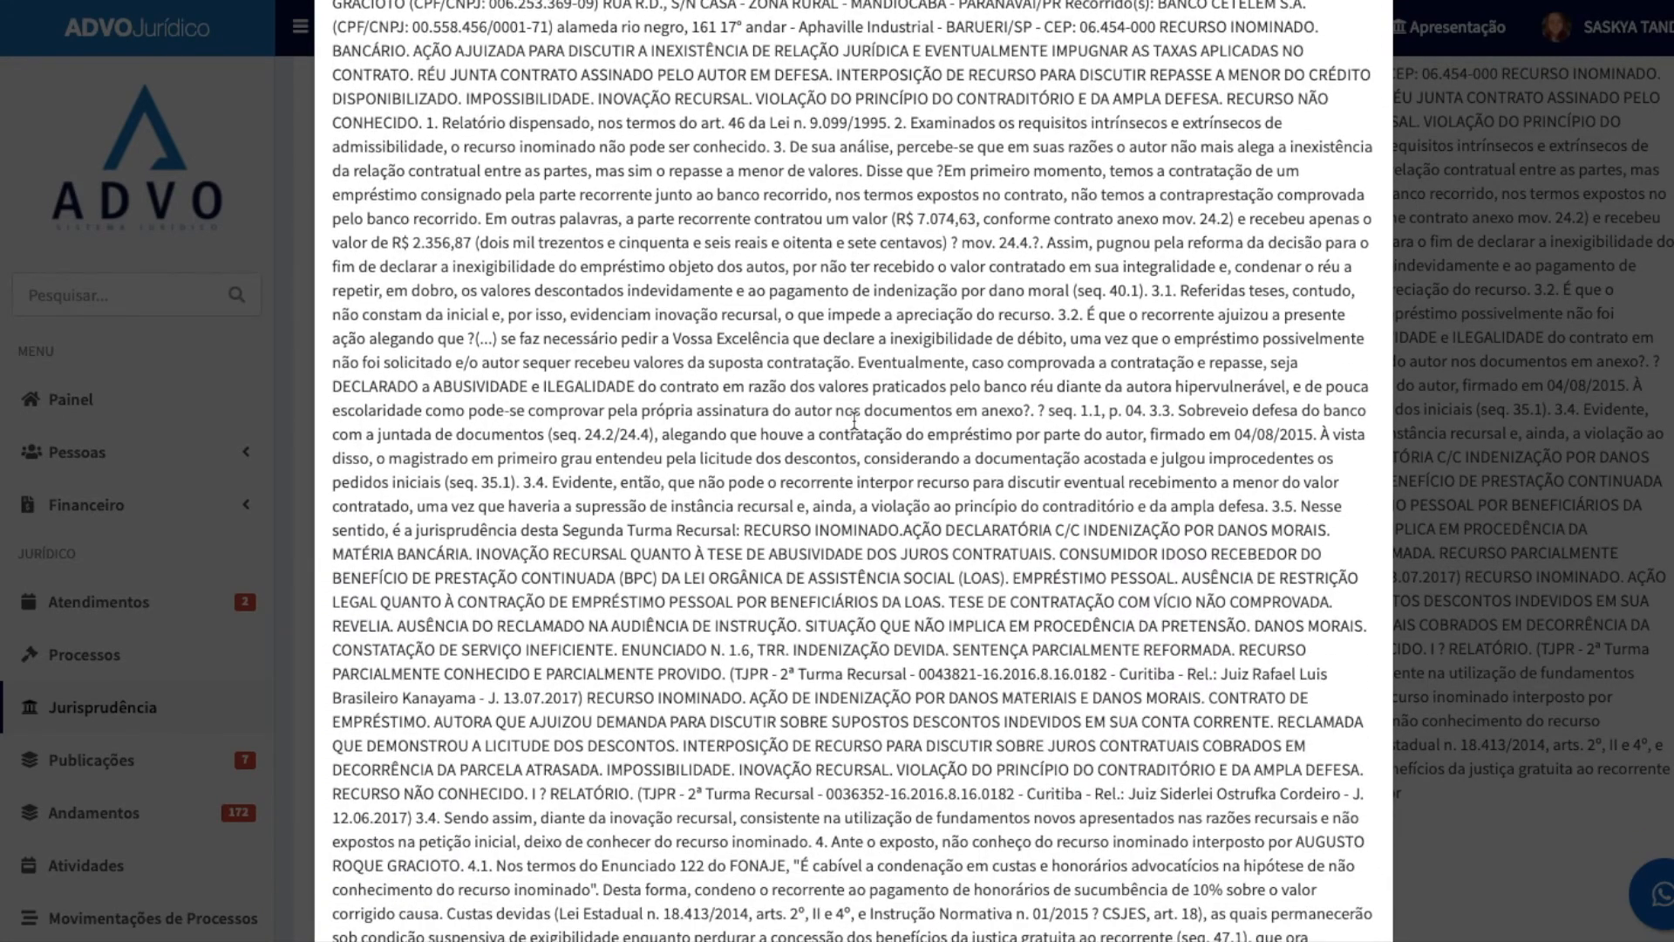
pyautogui.scroll(-2, 855, 421)
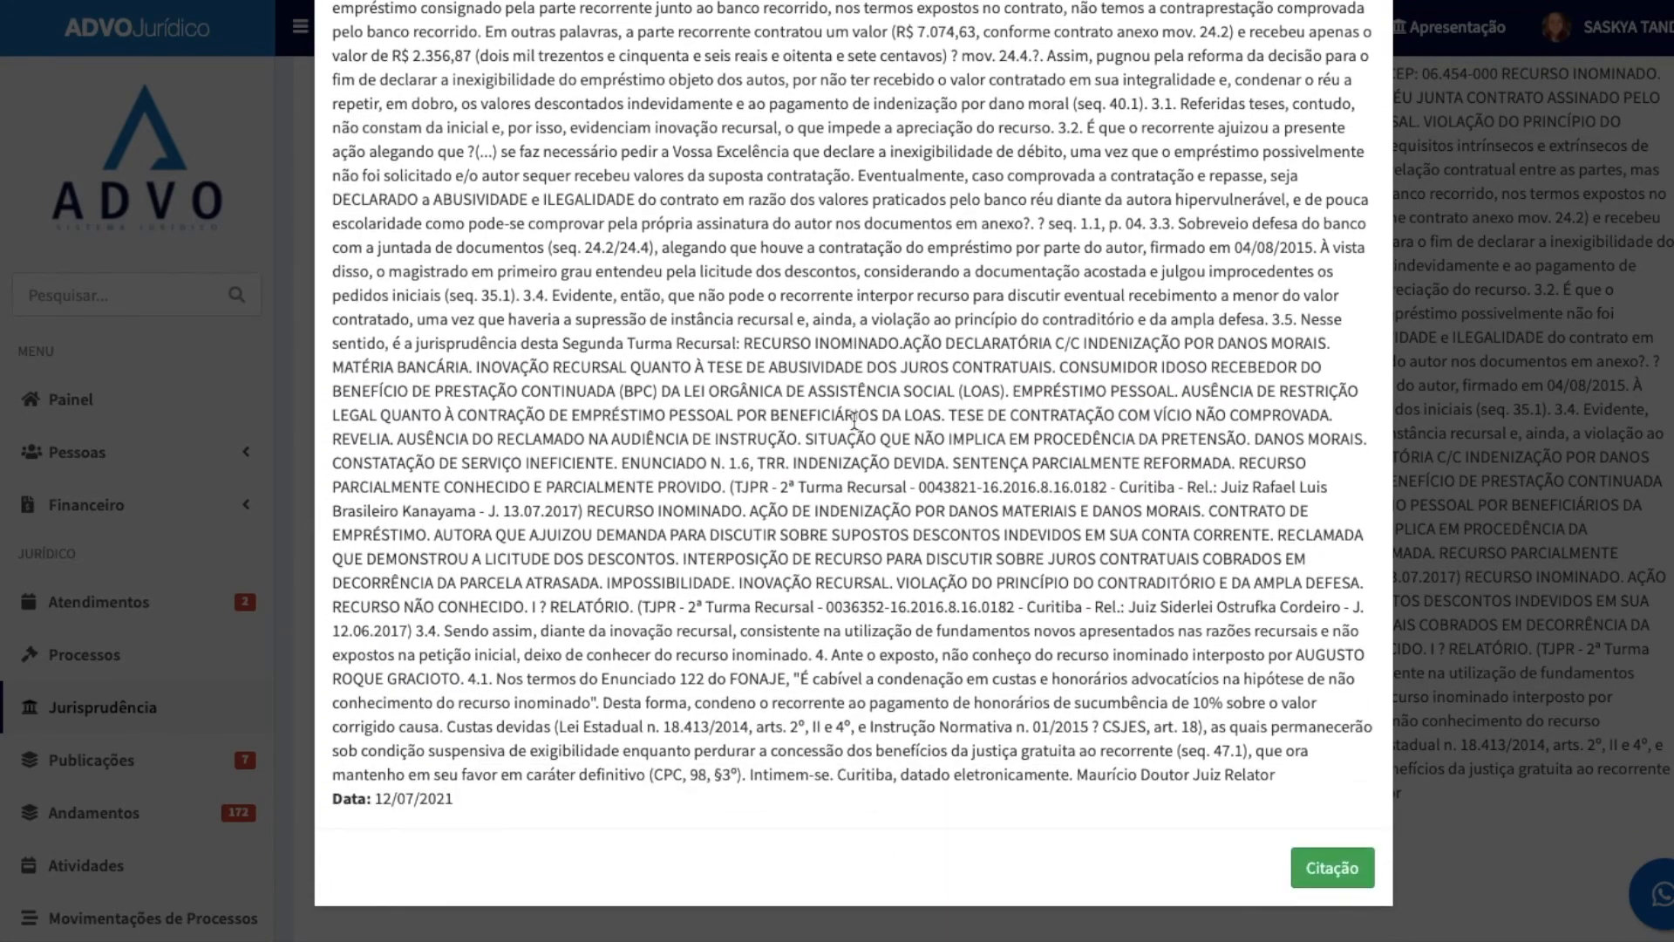
pyautogui.click(1319, 879)
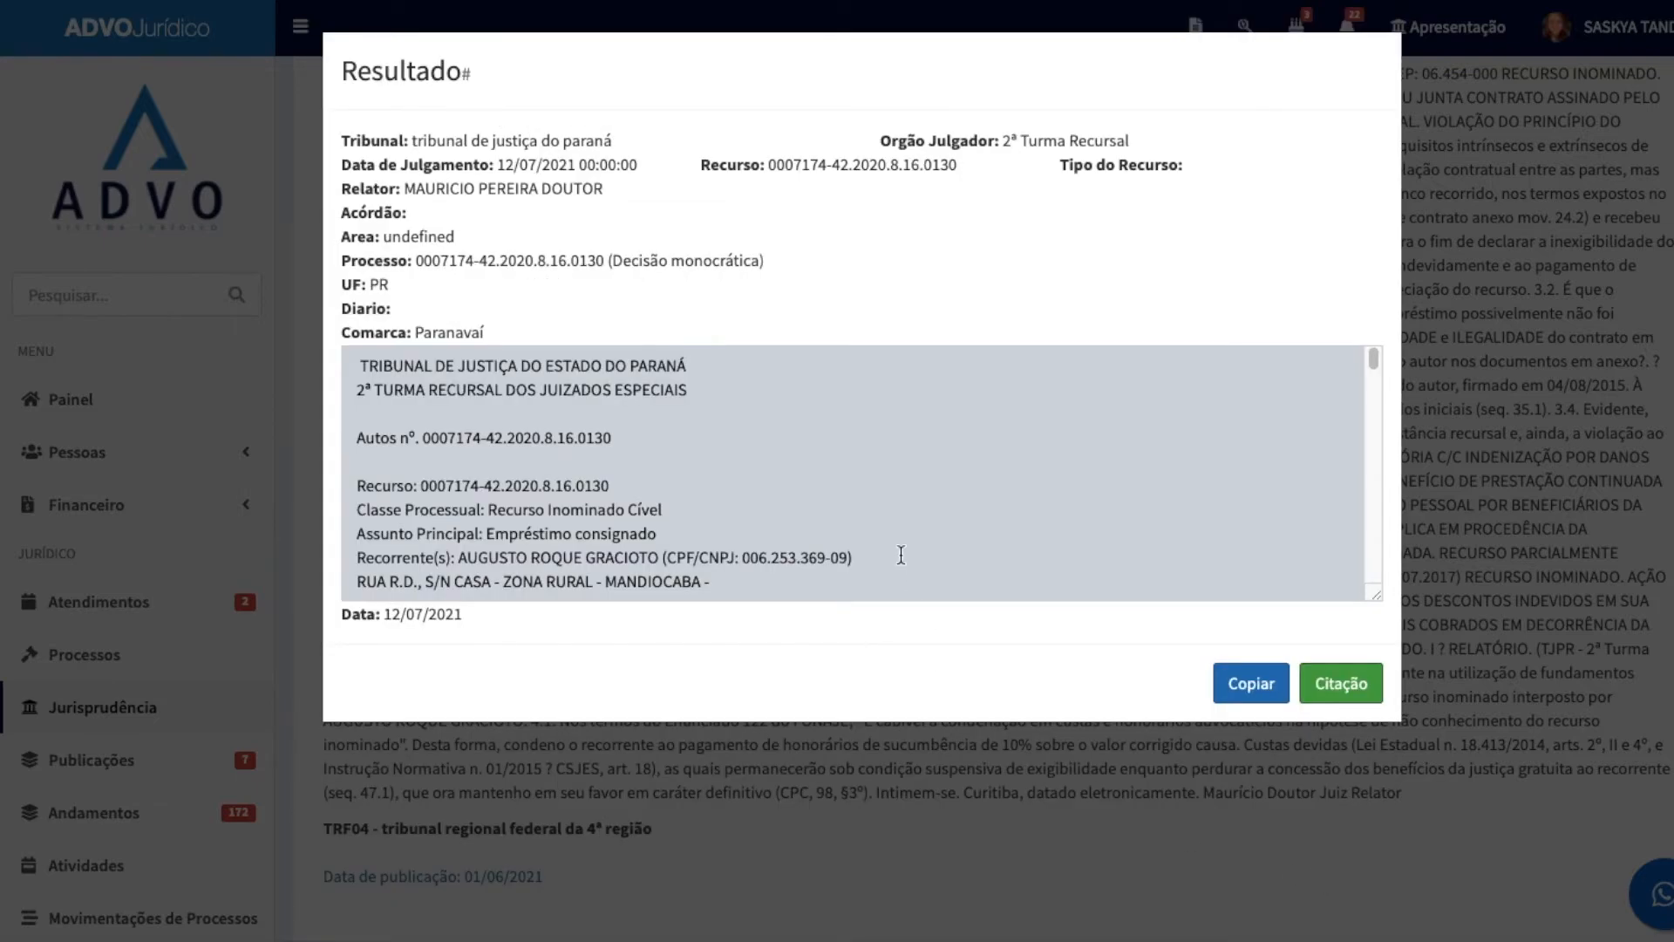
pyautogui.scroll(-3, 724, 507)
pyautogui.scroll(-10, 724, 506)
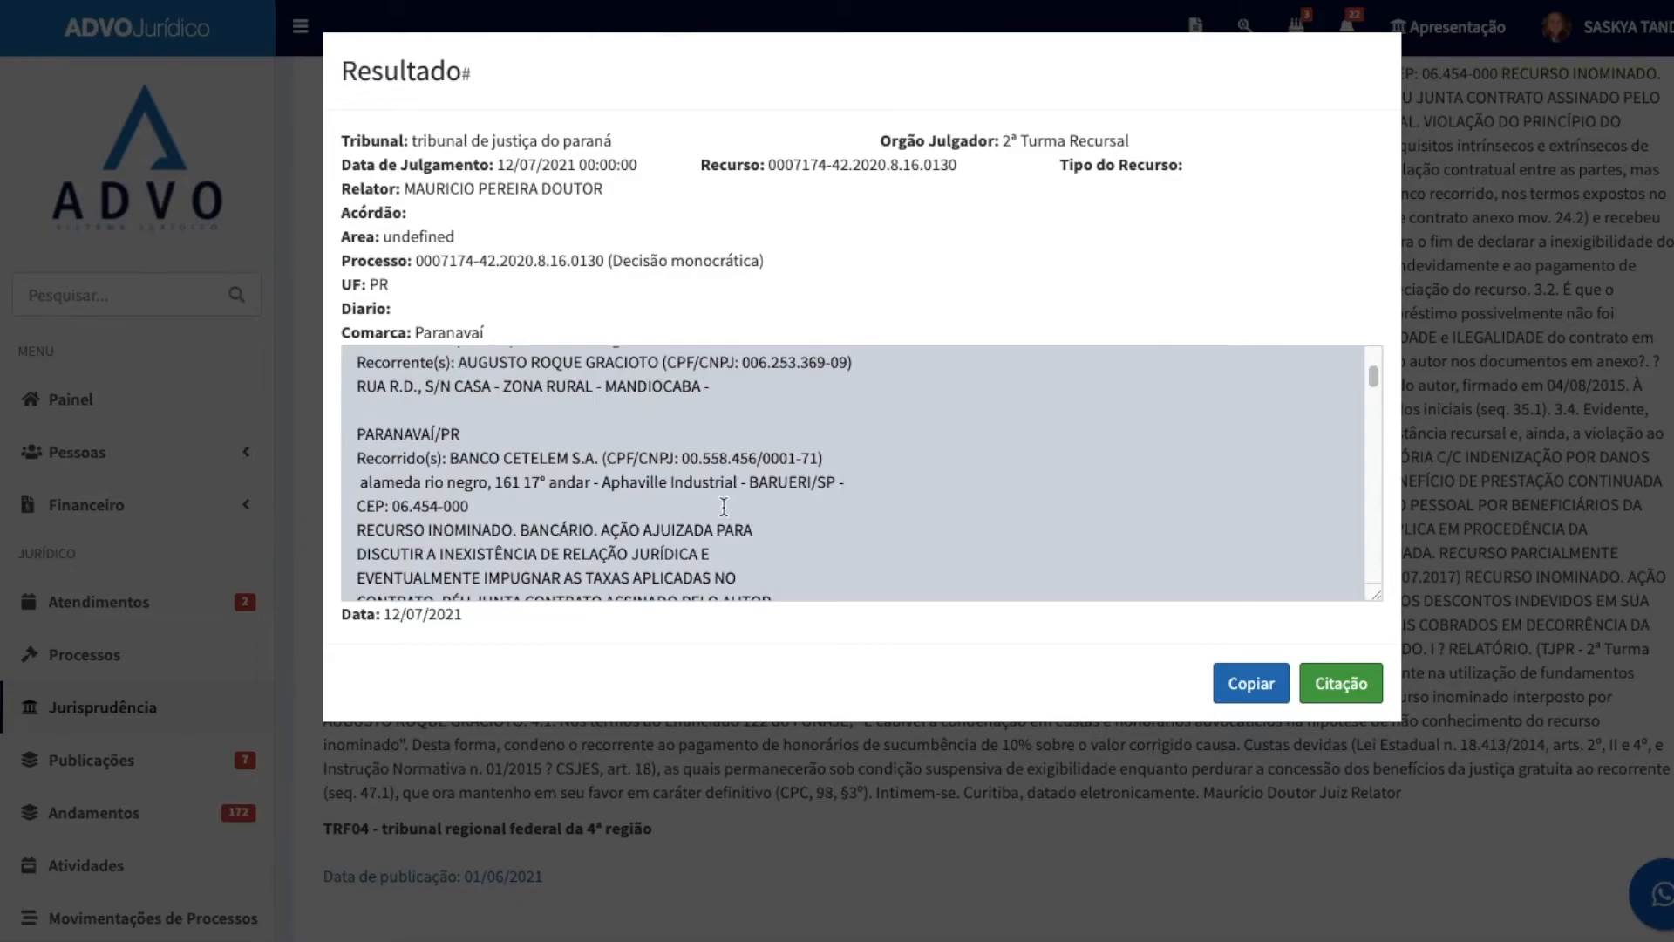
pyautogui.scroll(-15, 724, 507)
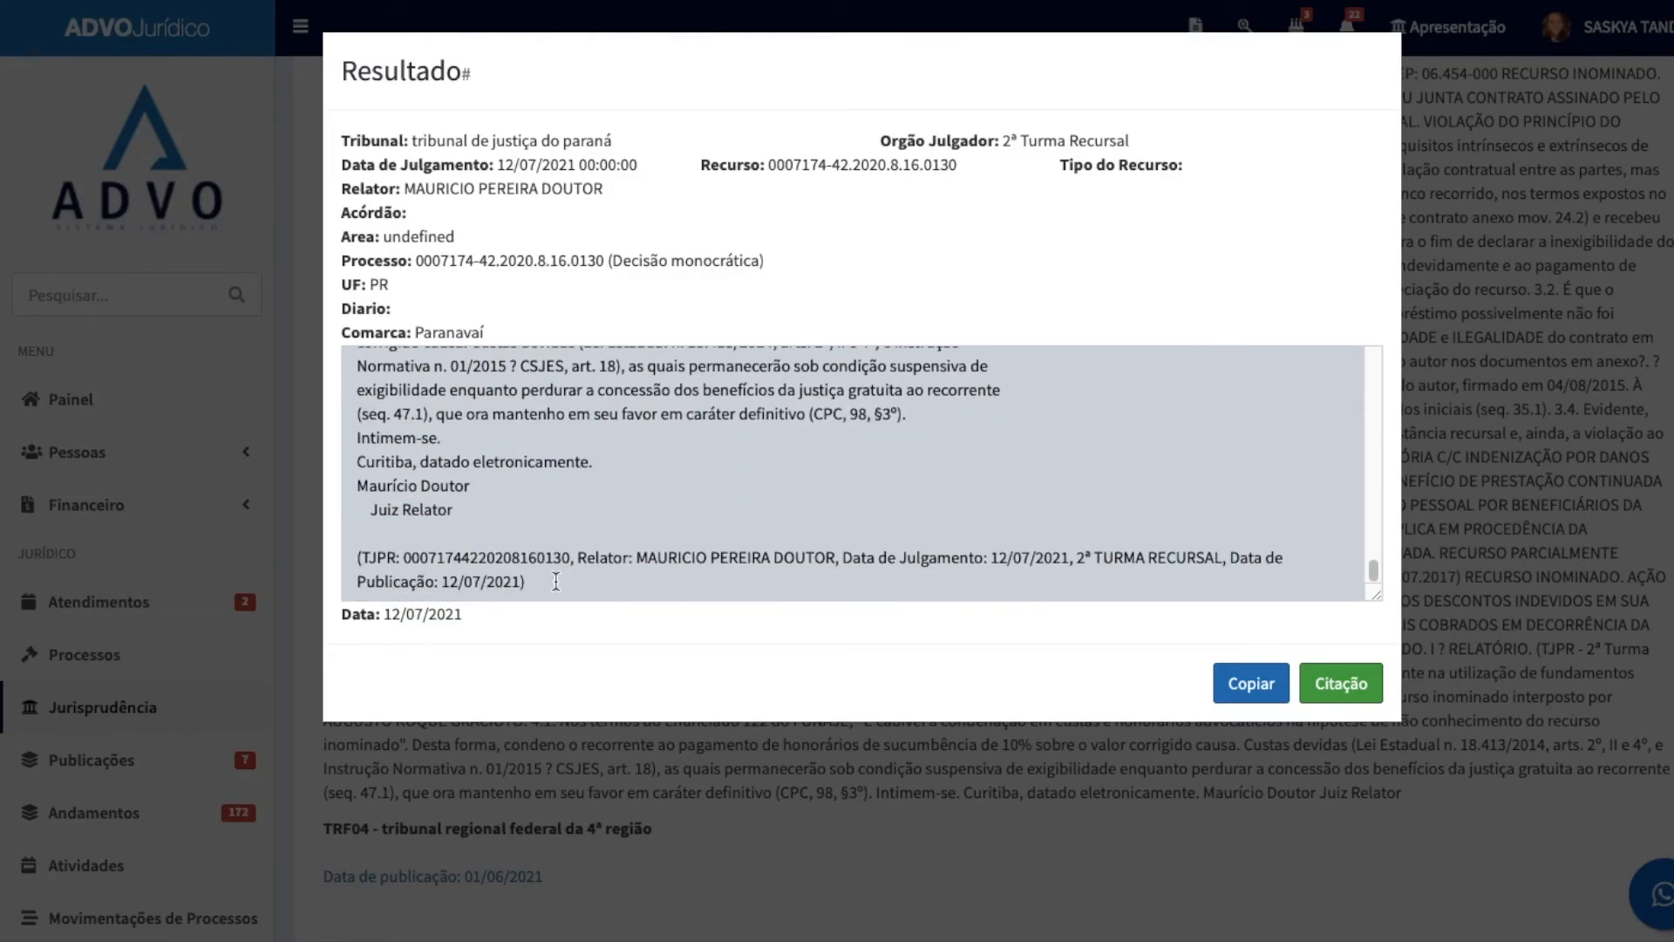
pyautogui.moveTo(544, 585); pyautogui.dragTo(357, 390)
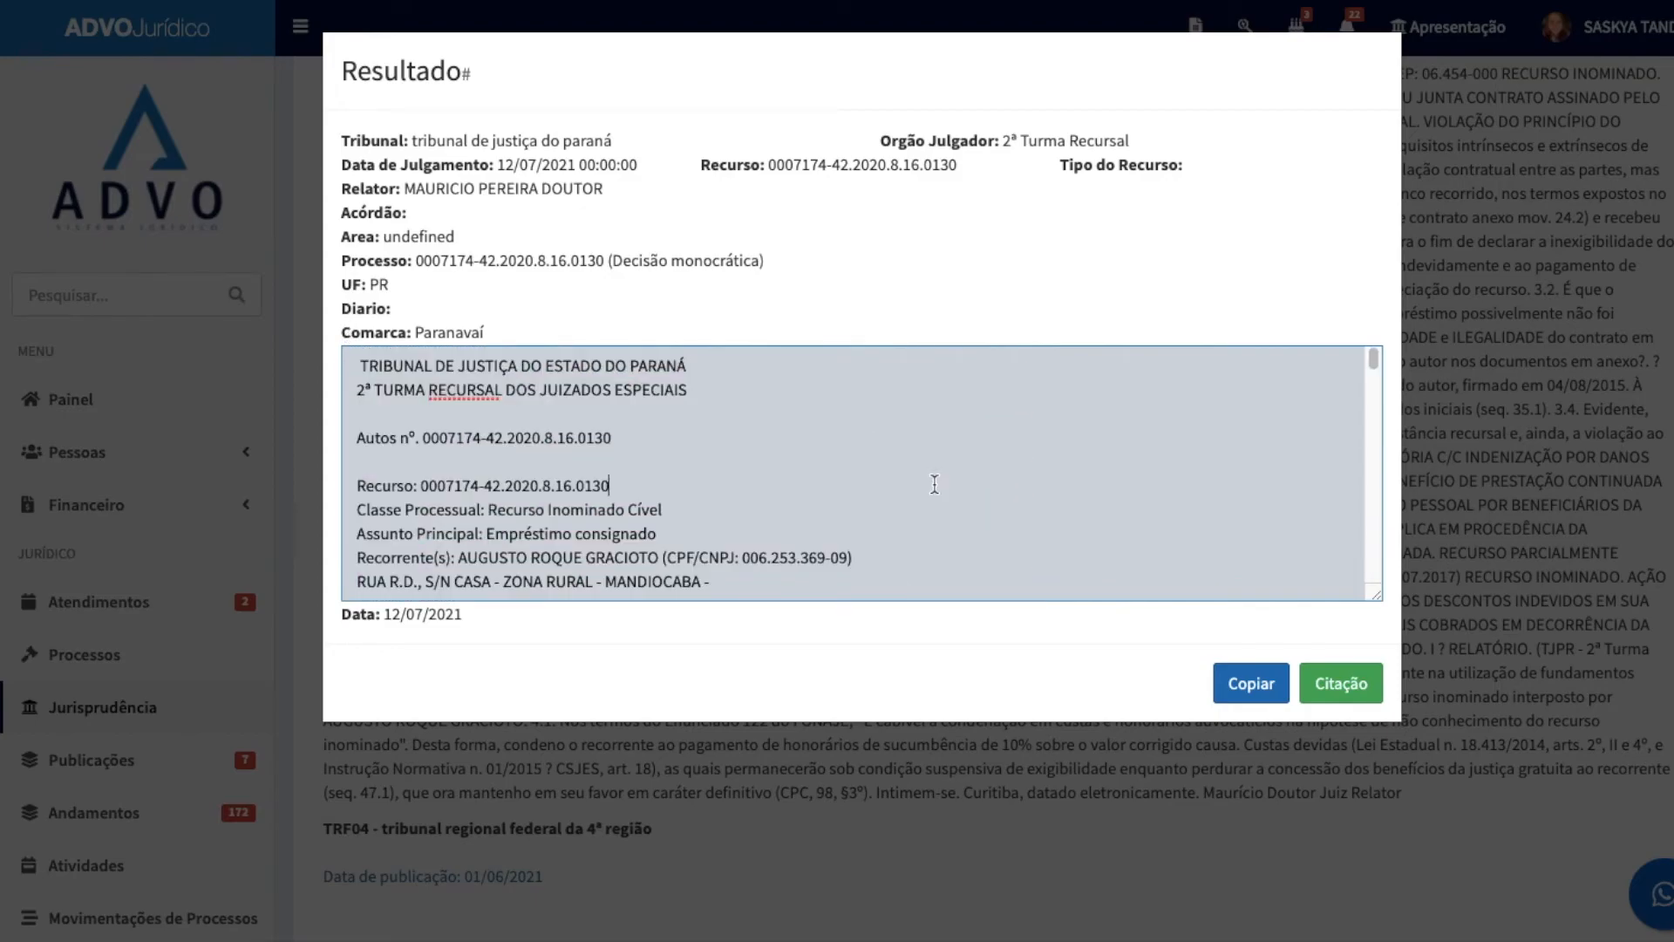
pyautogui.click(1250, 680)
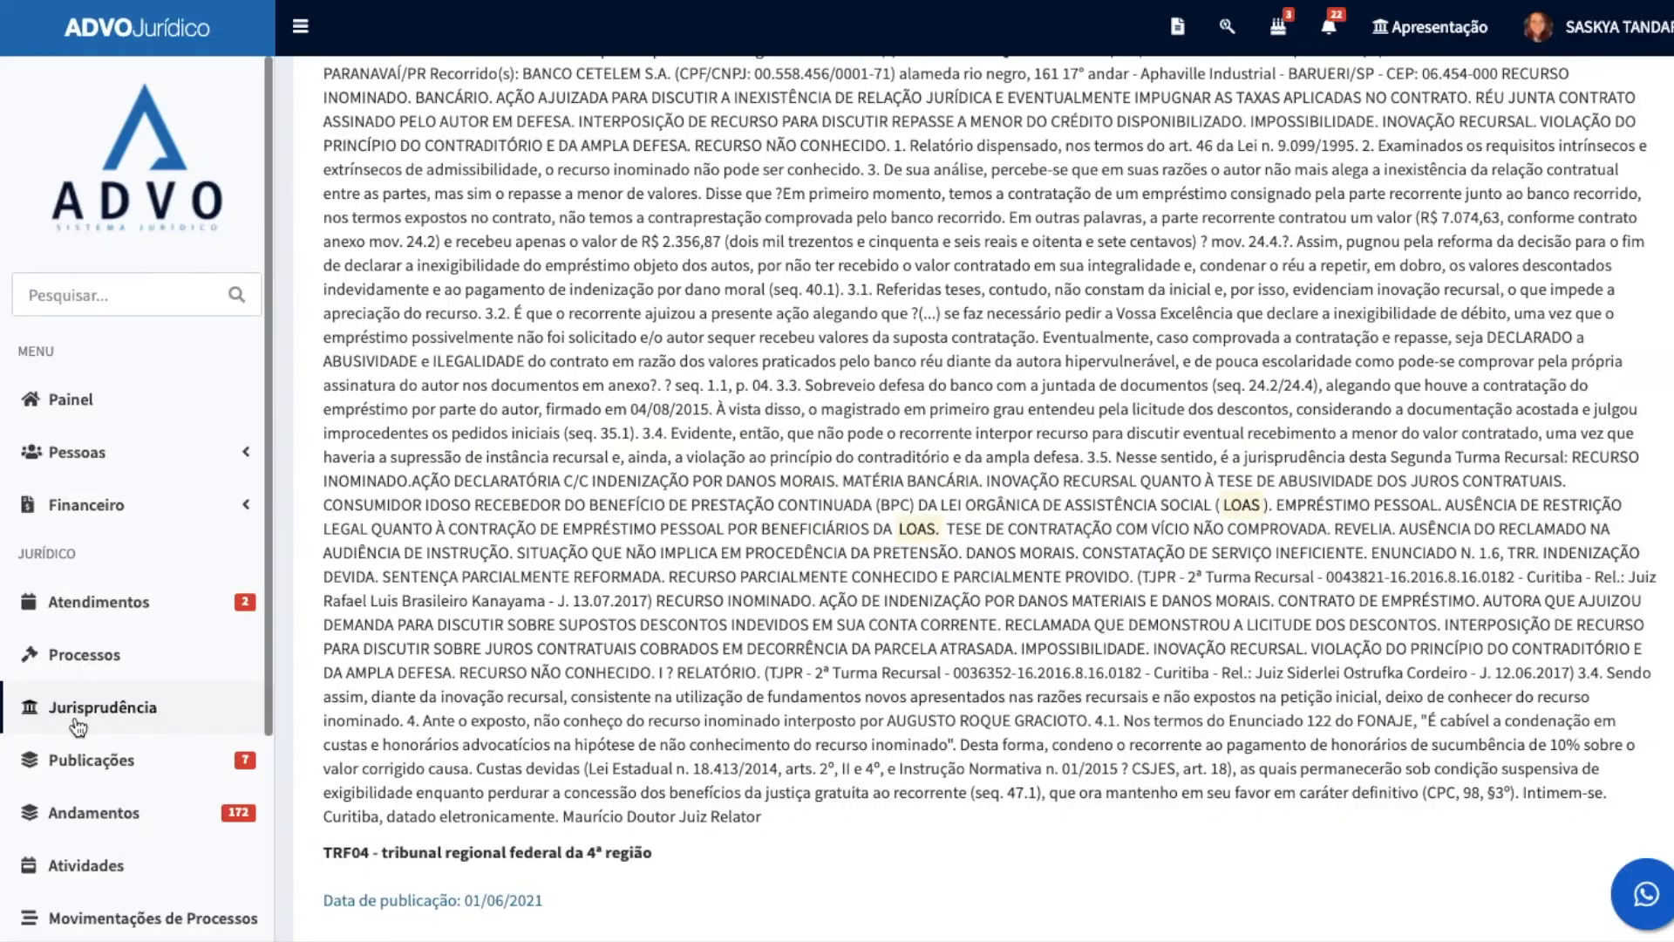
# Step: Go to Publicações, look over the pending publications and their filters, and open the first one in the list
pyautogui.click(82, 764)
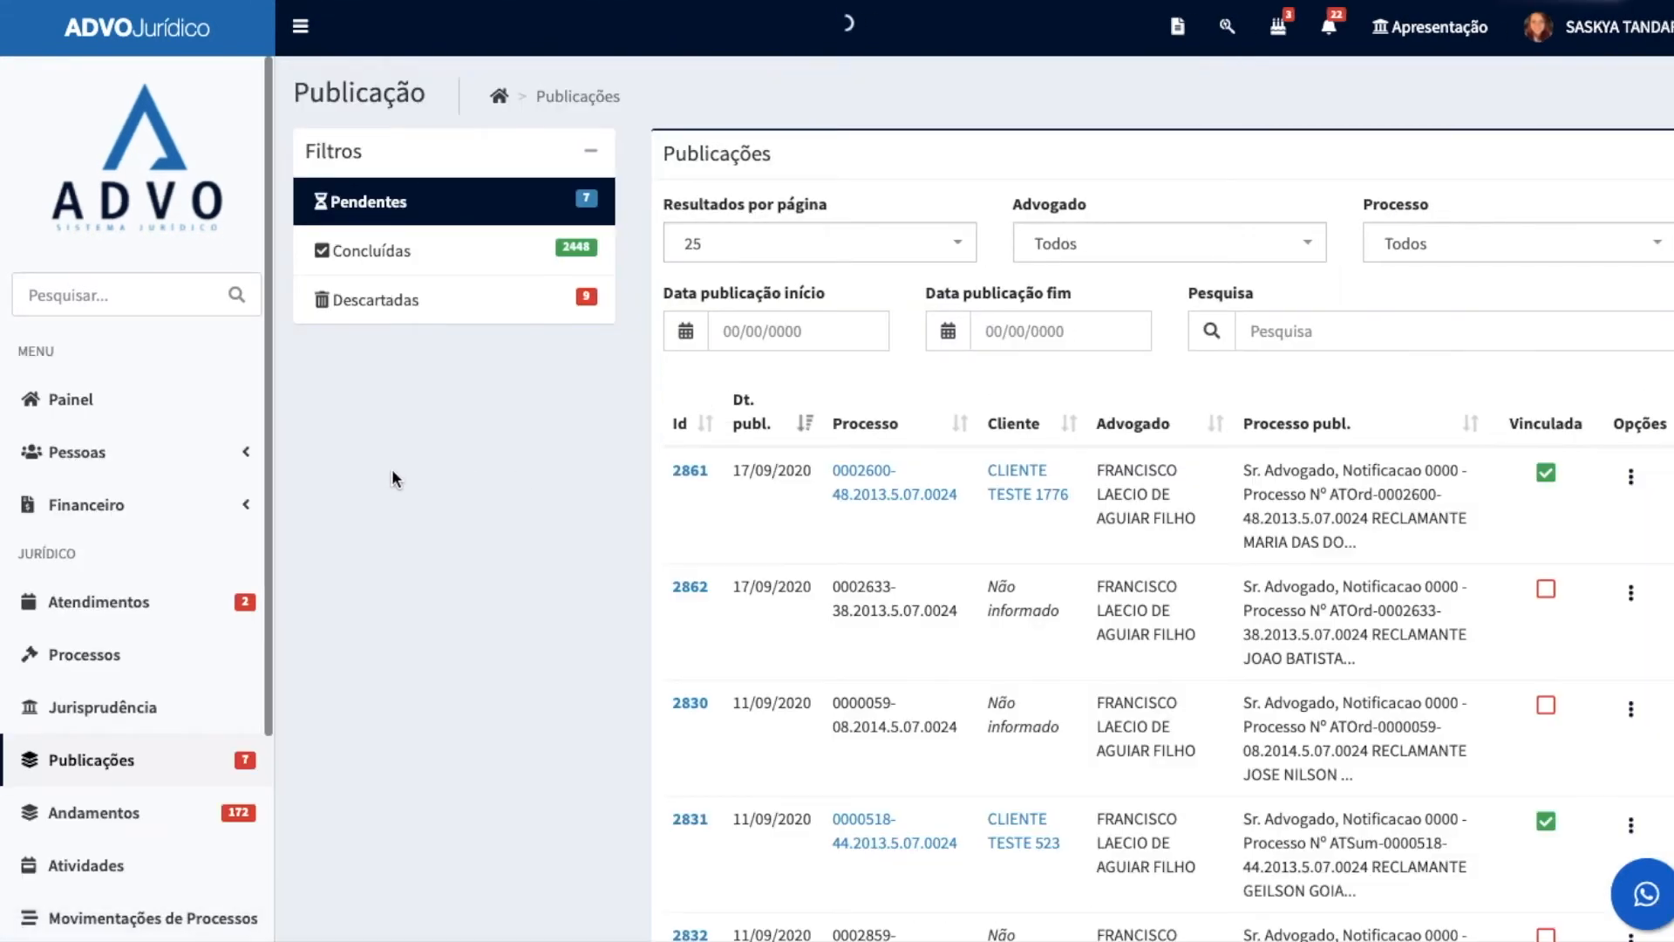
pyautogui.scroll(-1, 452, 514)
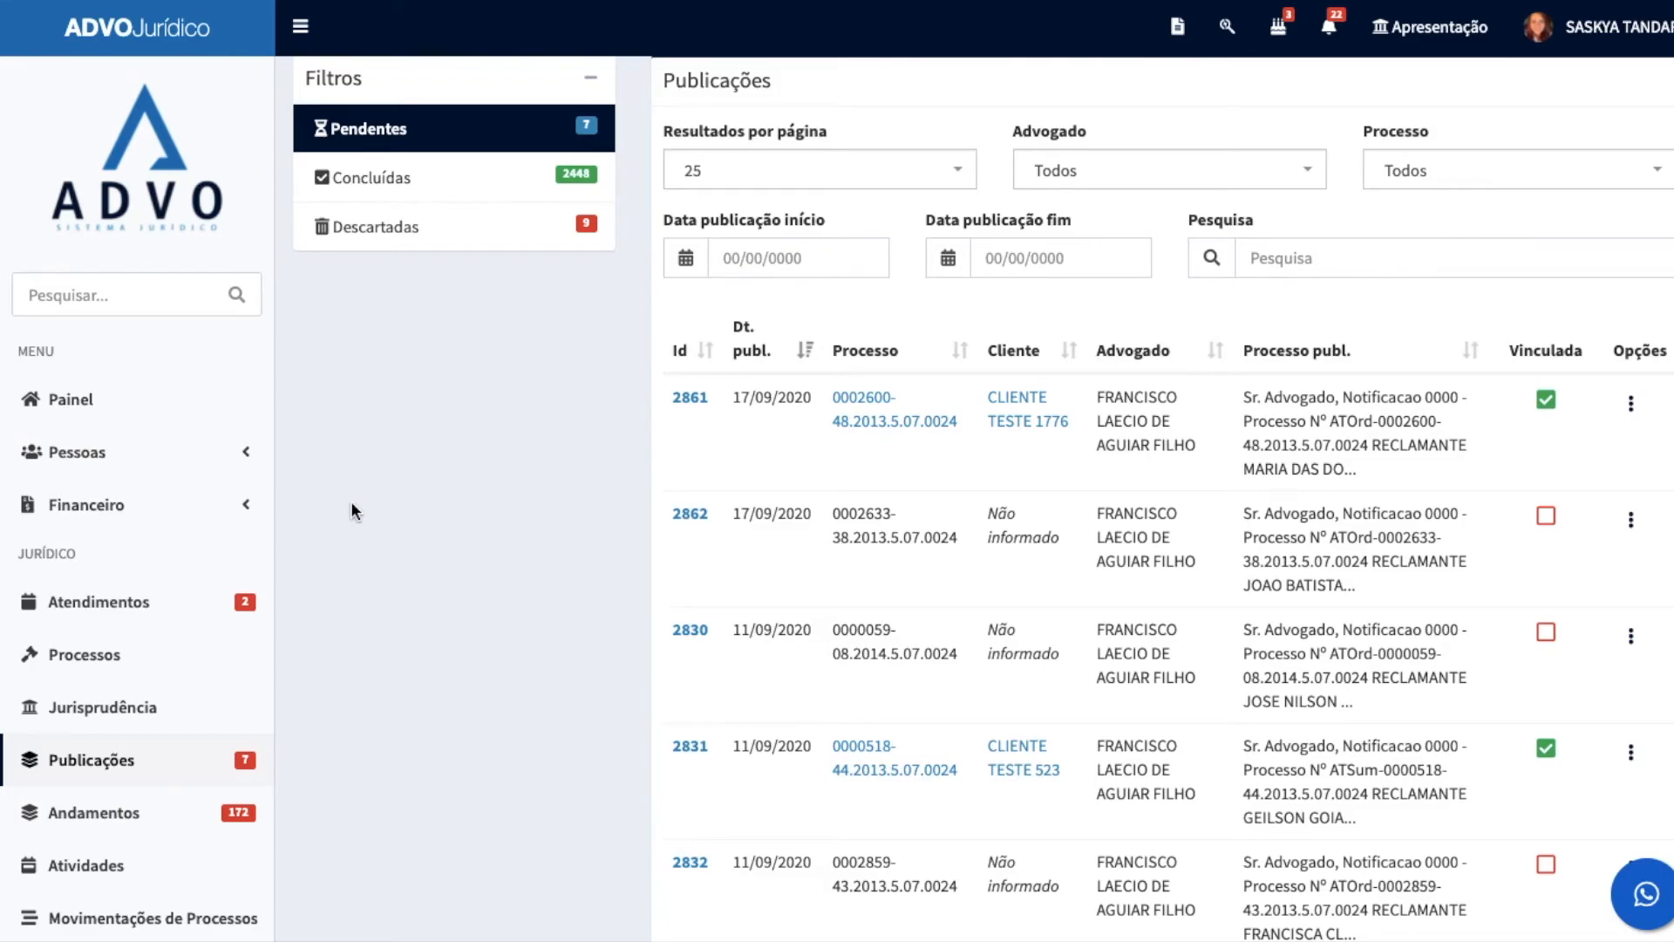
pyautogui.scroll(-1, 483, 411)
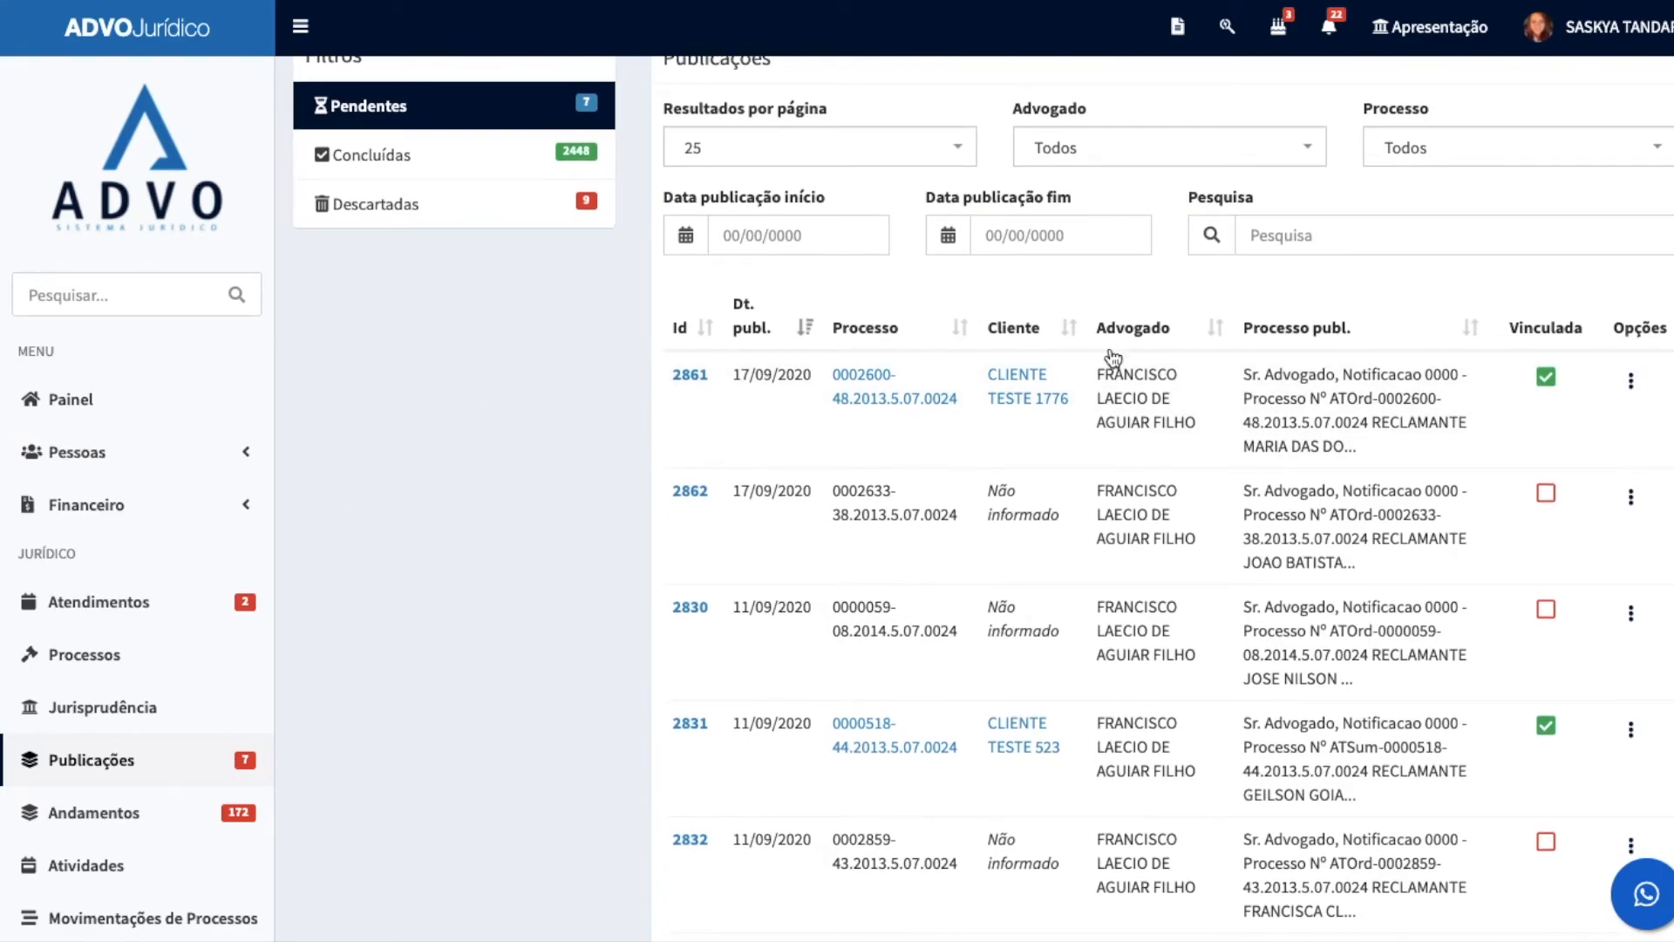
pyautogui.scroll(3, 571, 567)
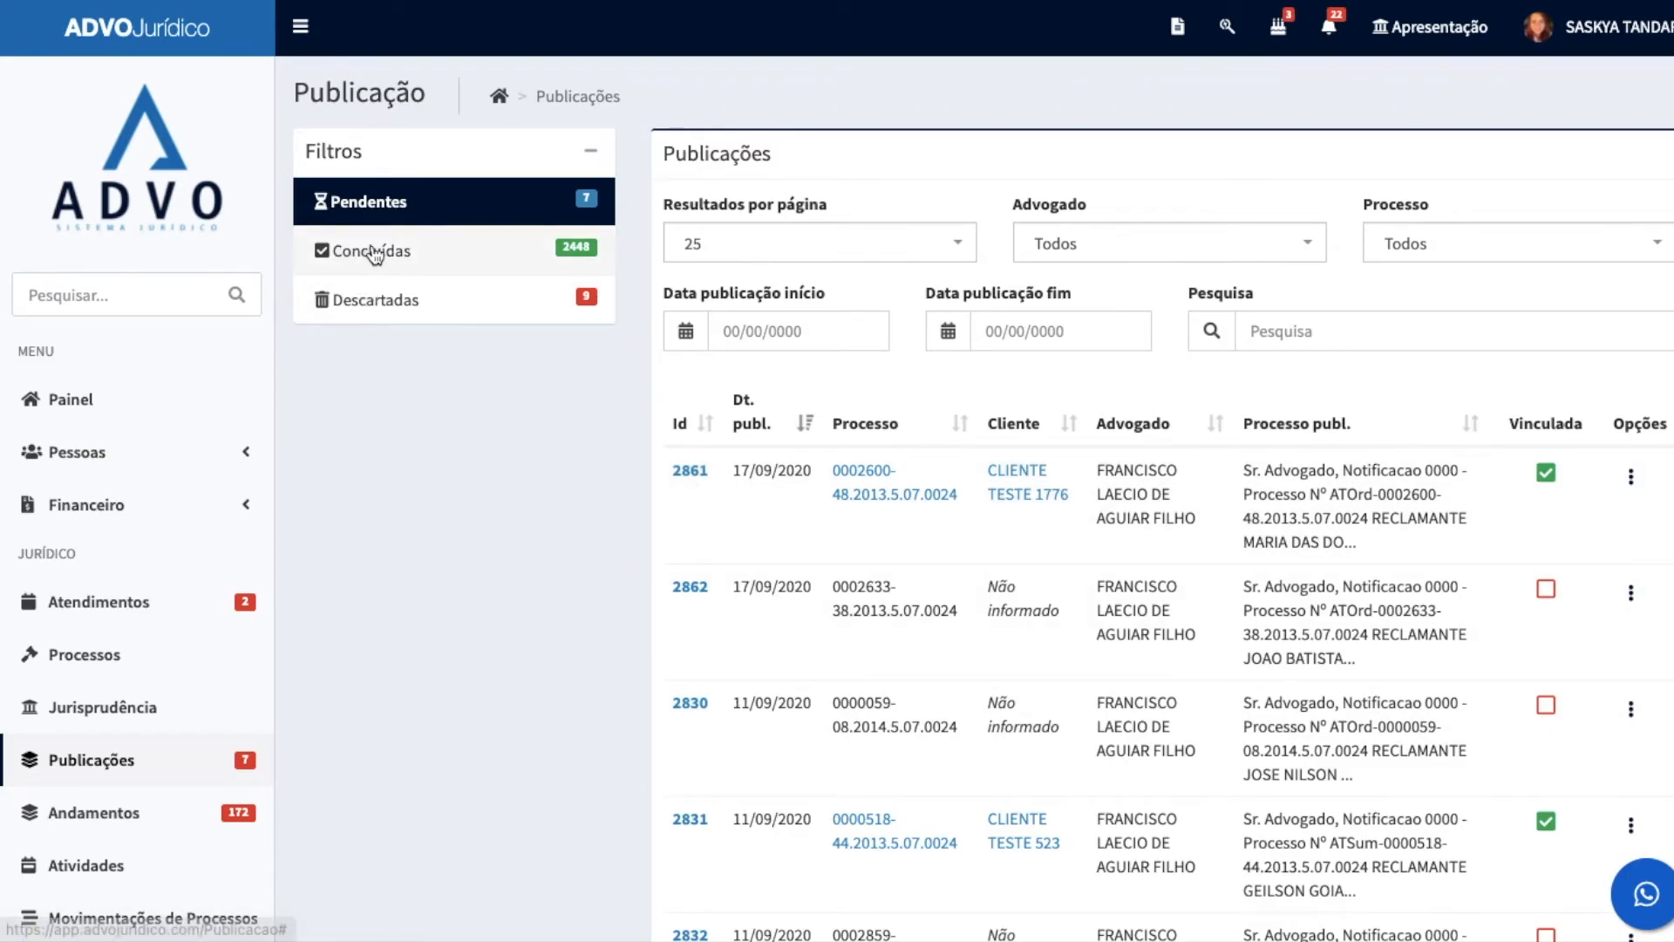
pyautogui.scroll(-1, 349, 567)
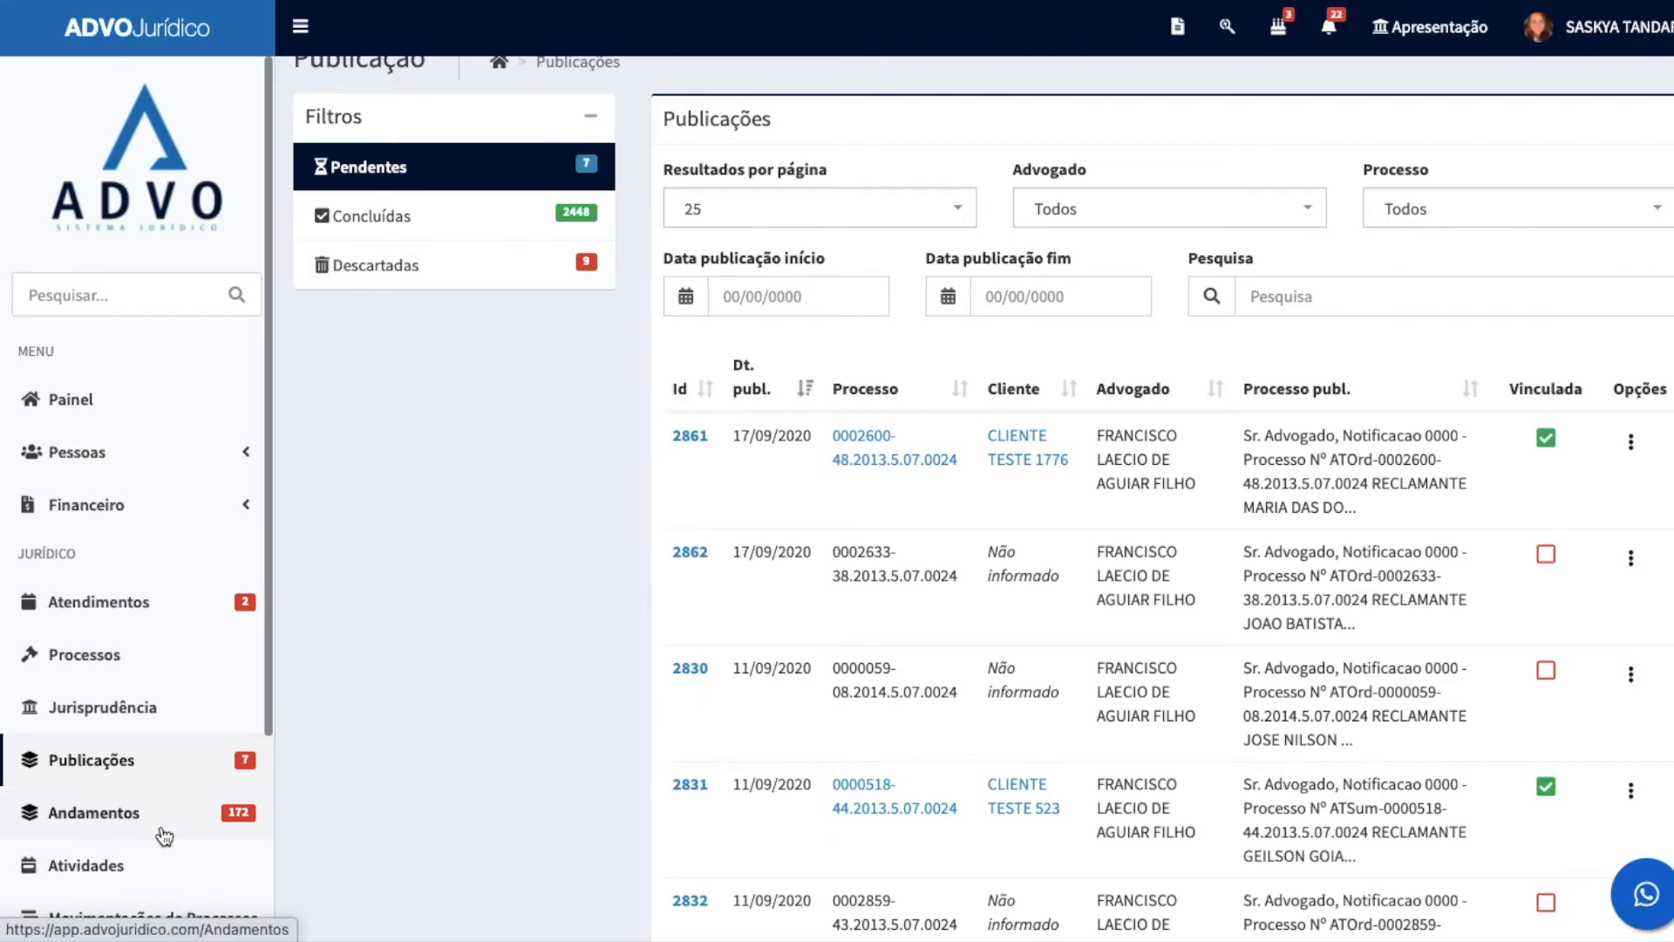
pyautogui.click(688, 437)
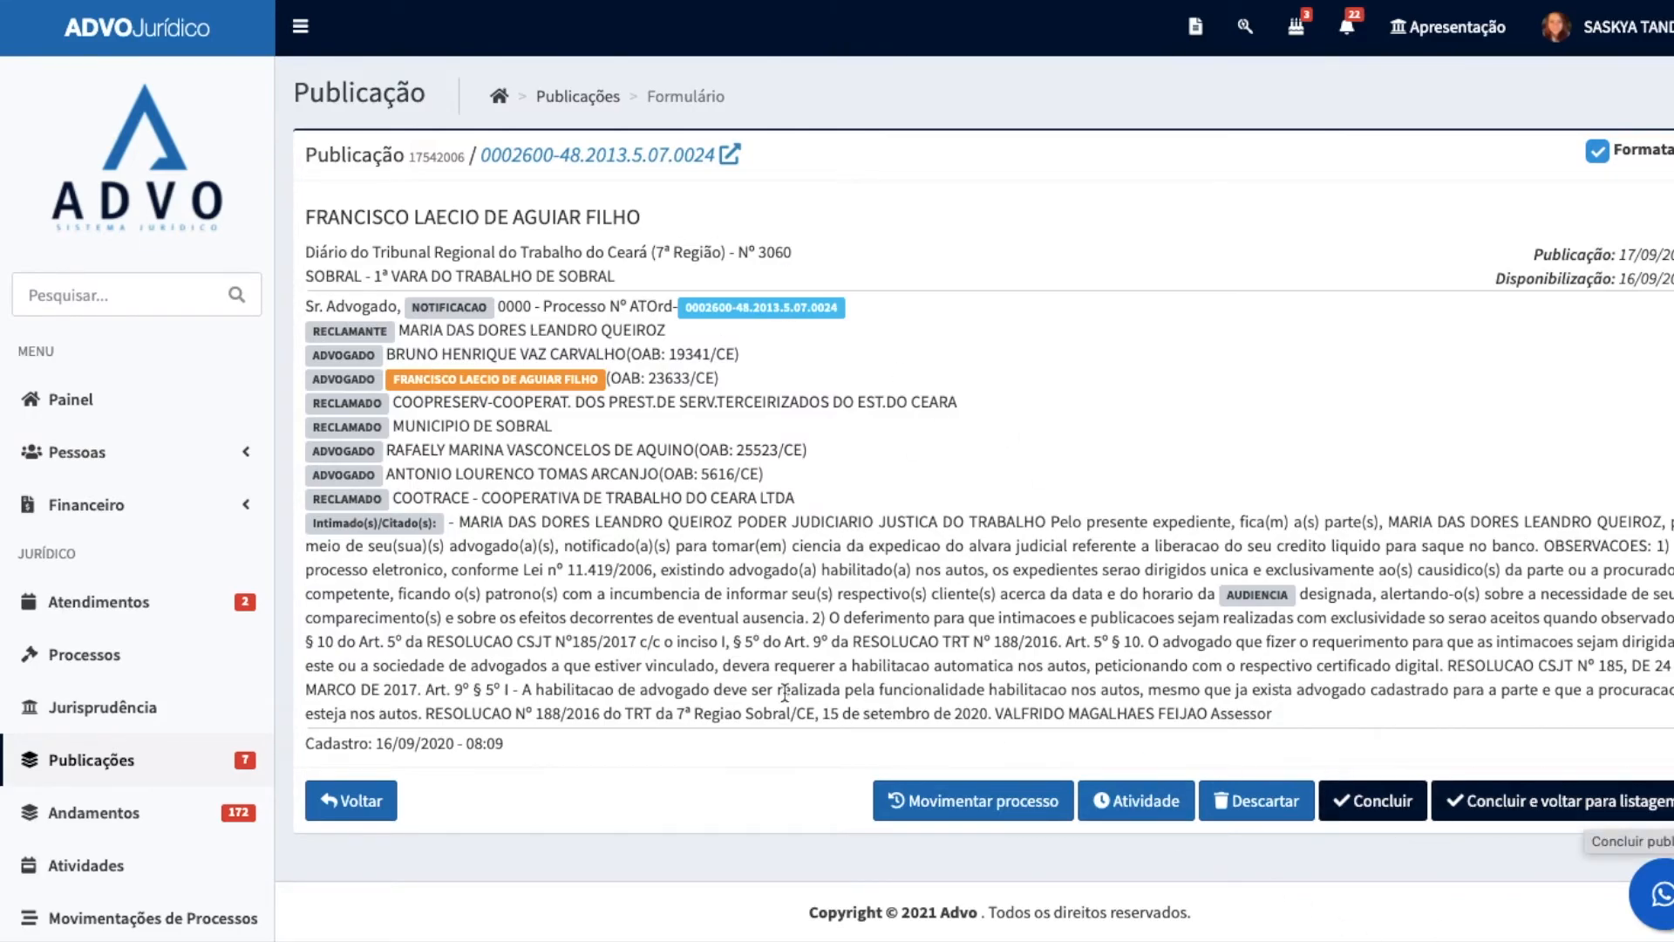
# Step: Go to Andamentos and review the pending entries along with the Processo and Tipo ação categoria filters
pyautogui.scroll(-3, 76, 728)
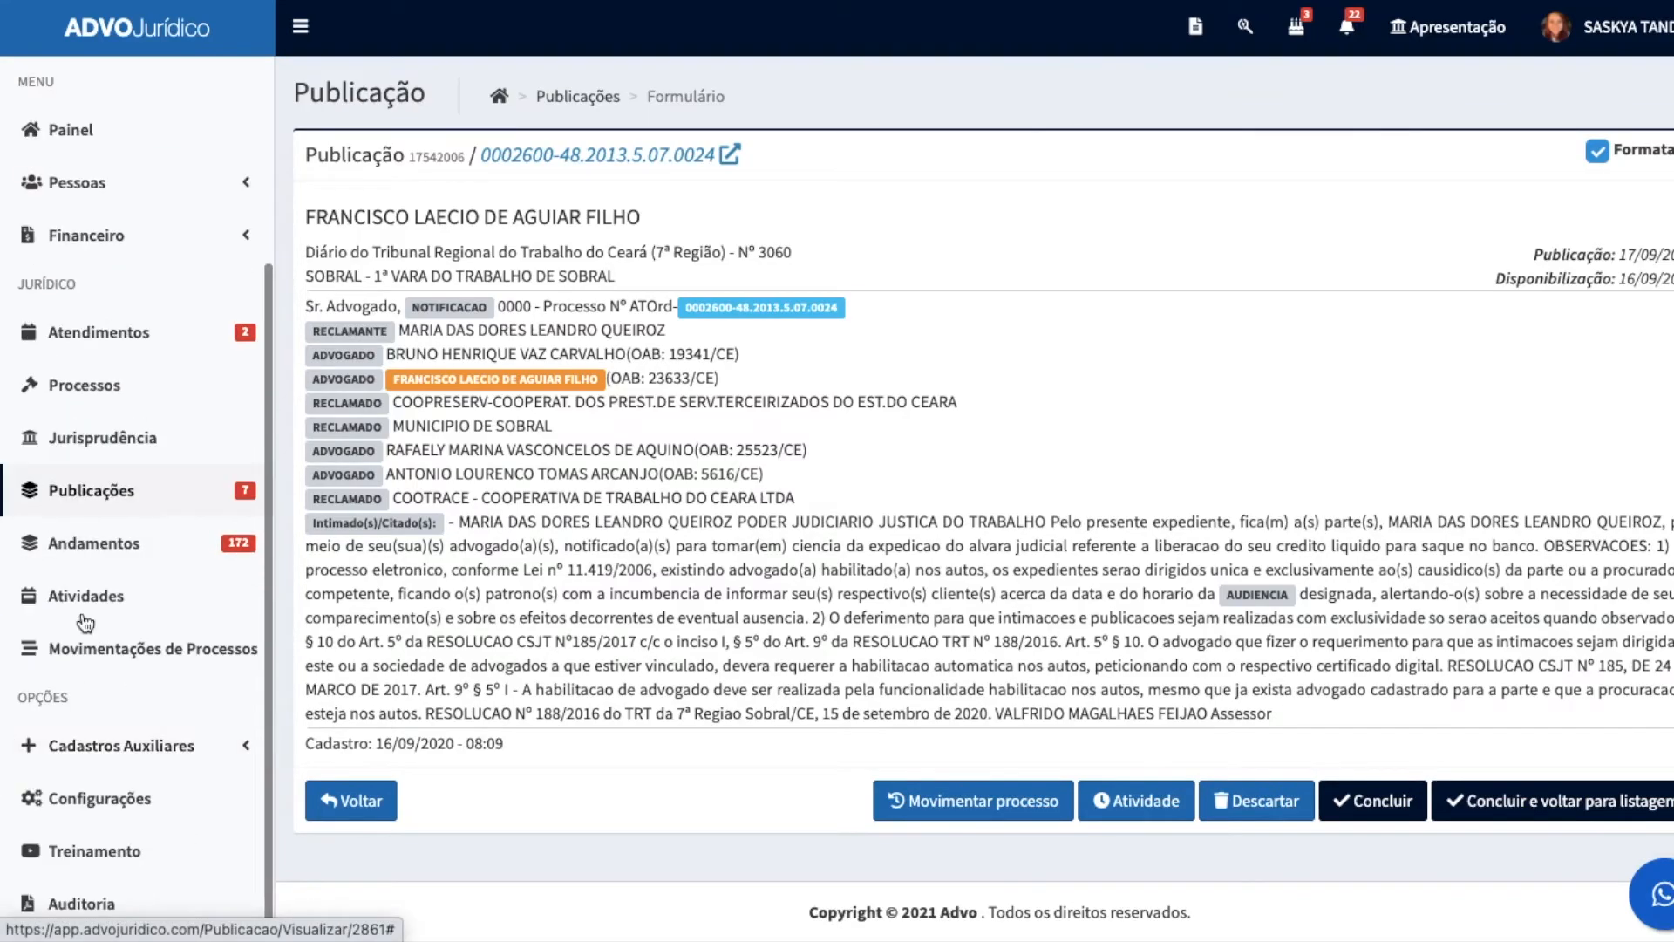
pyautogui.click(93, 561)
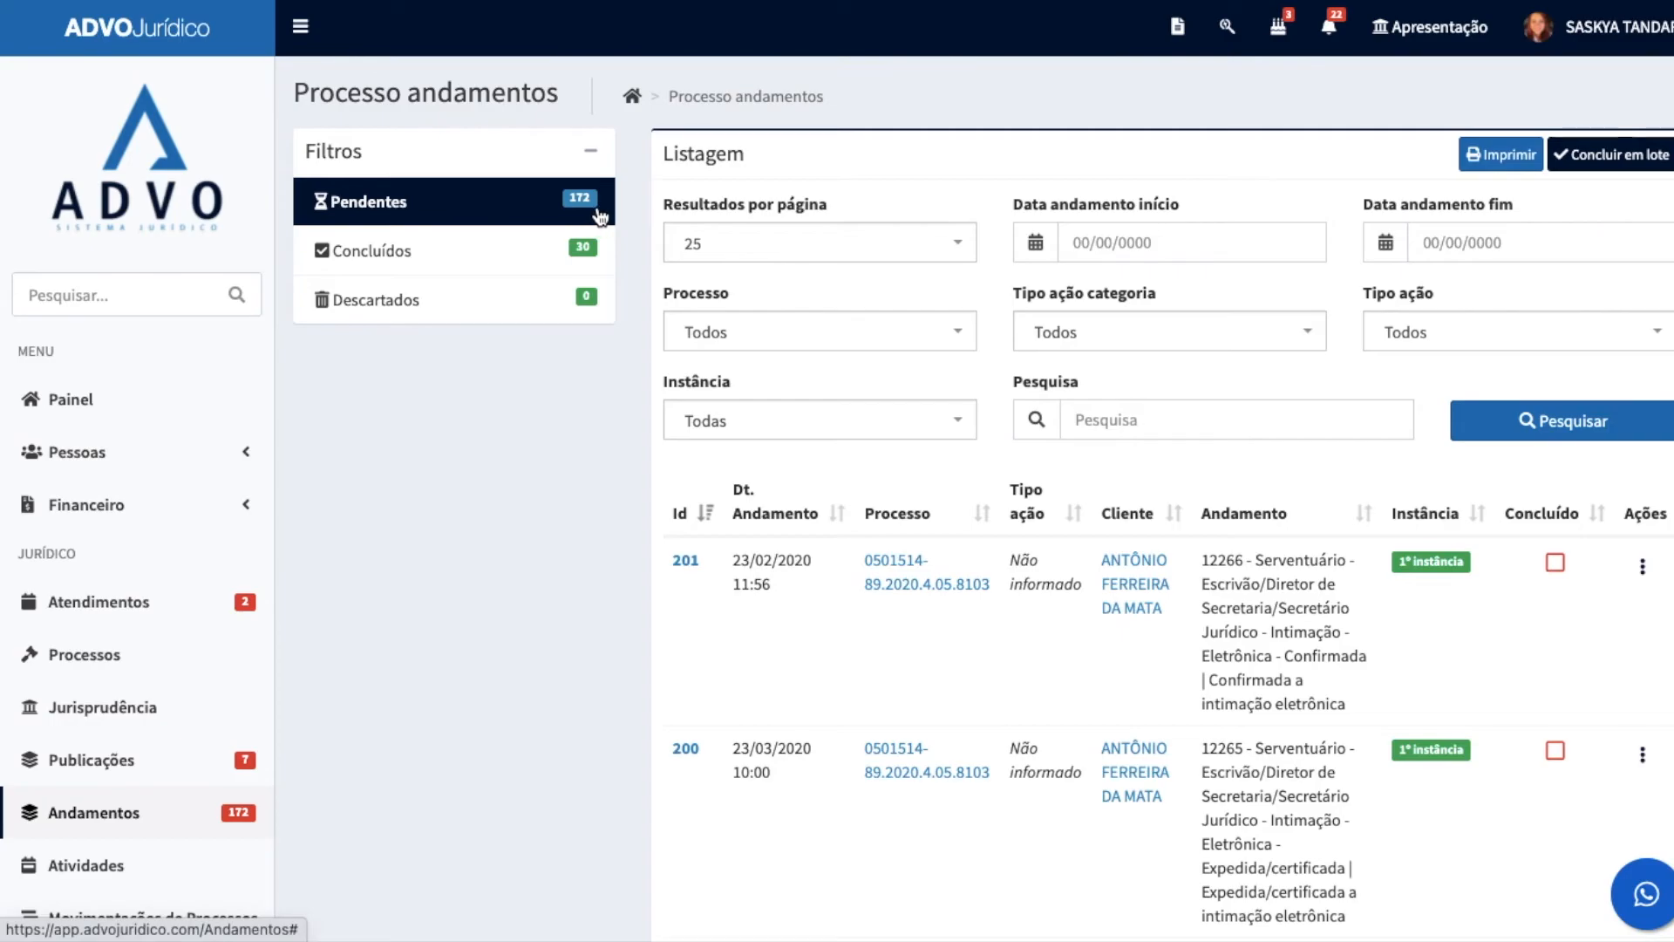
pyautogui.scroll(-3, 1158, 536)
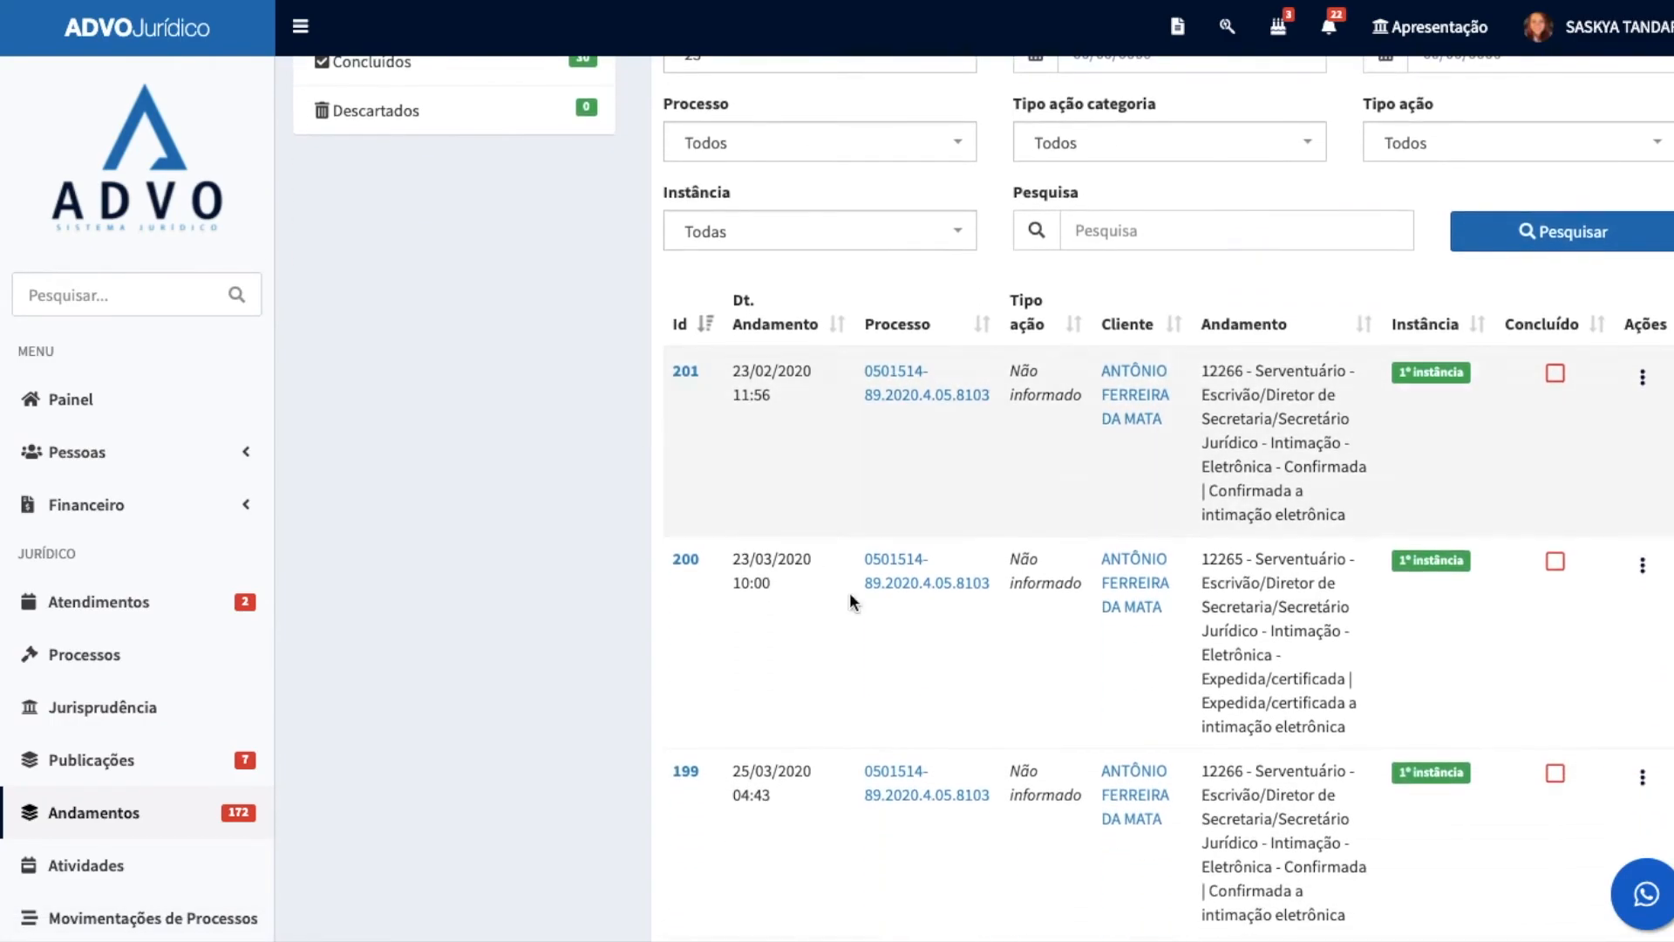
pyautogui.scroll(3, 829, 584)
pyautogui.click(767, 341)
pyautogui.click(769, 345)
pyautogui.click(1202, 341)
pyautogui.click(1202, 341)
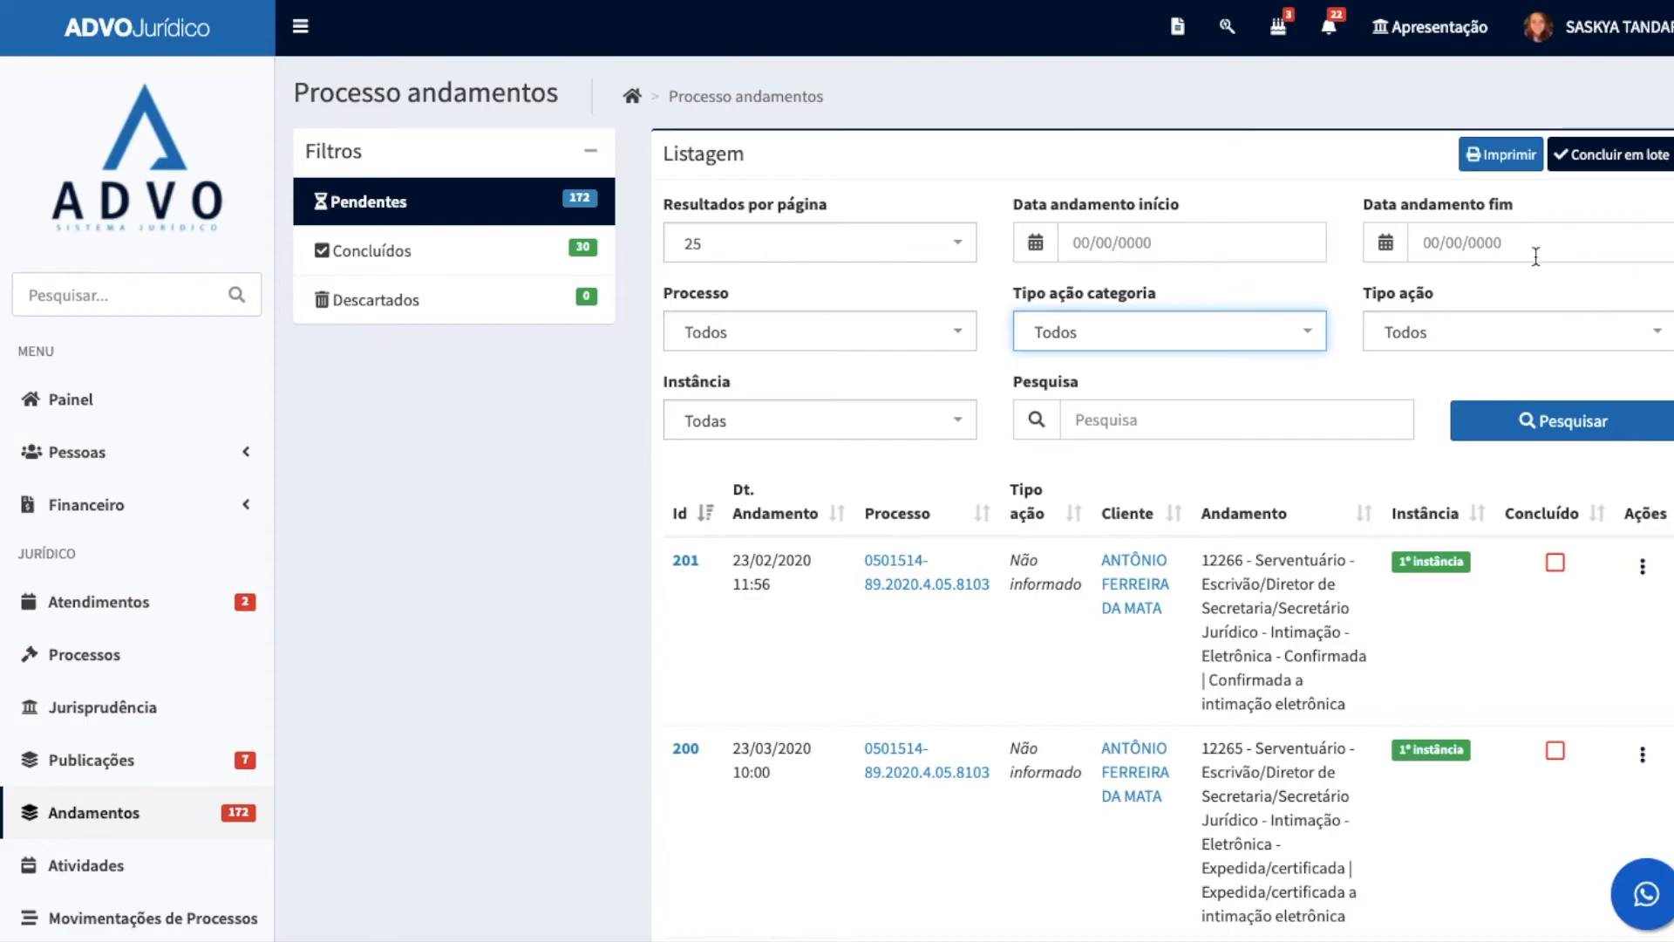
pyautogui.scroll(-2, 567, 475)
# Step: Go to Atividades and look through the activity list, its filters and the print option
pyautogui.scroll(-3, 135, 593)
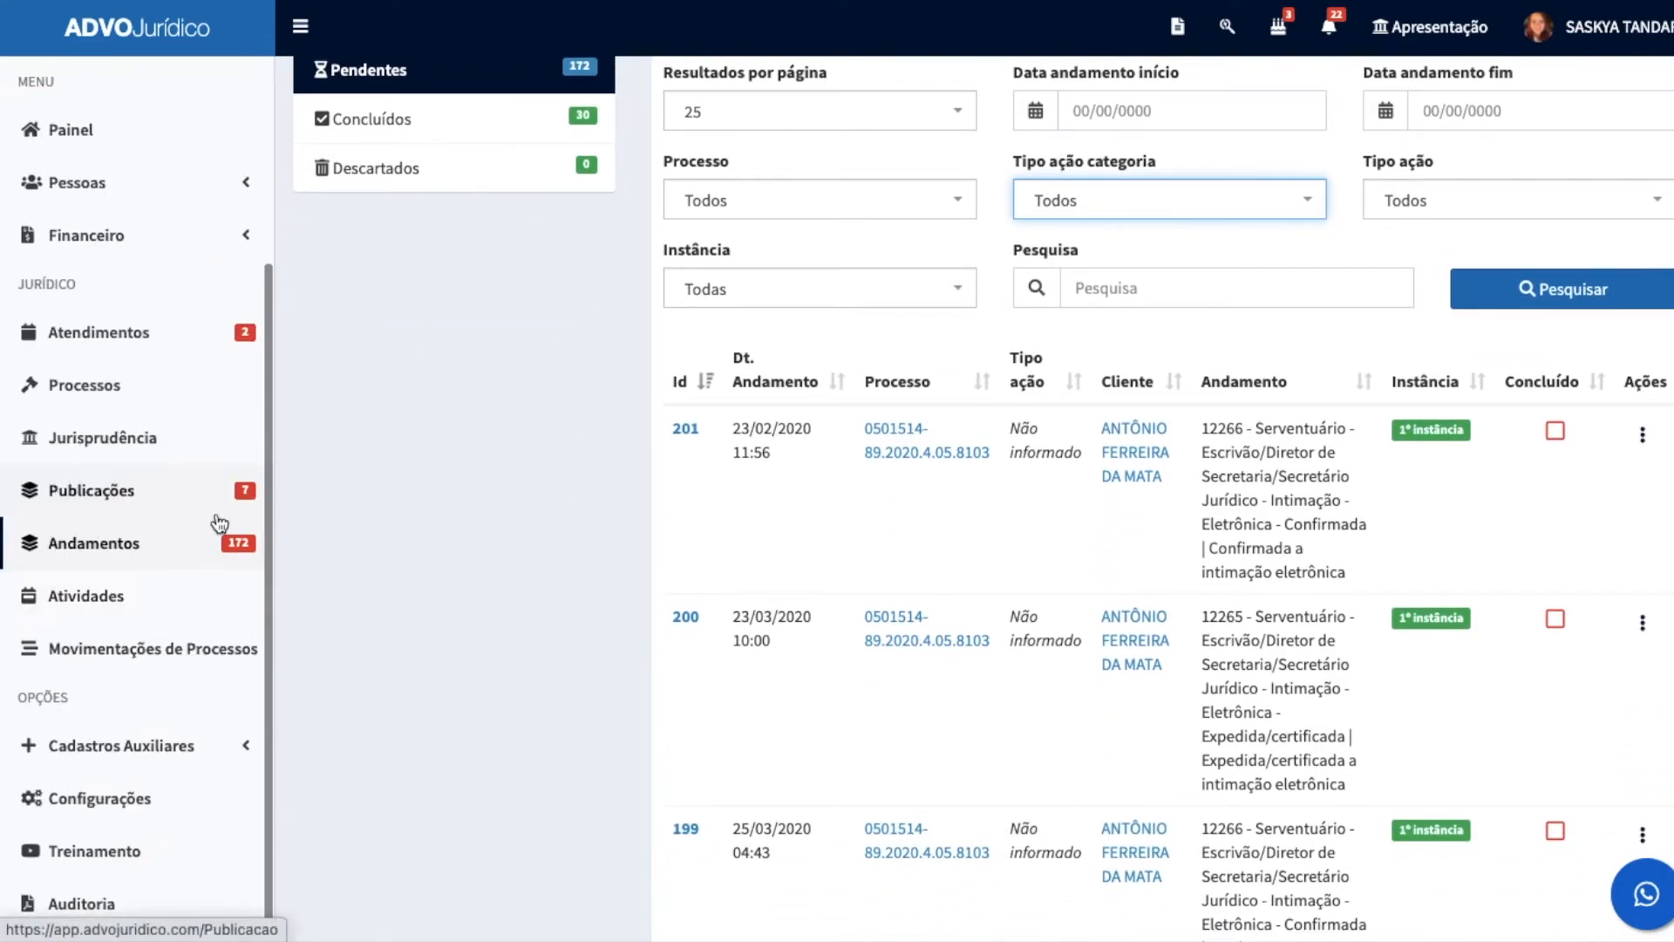
pyautogui.click(88, 598)
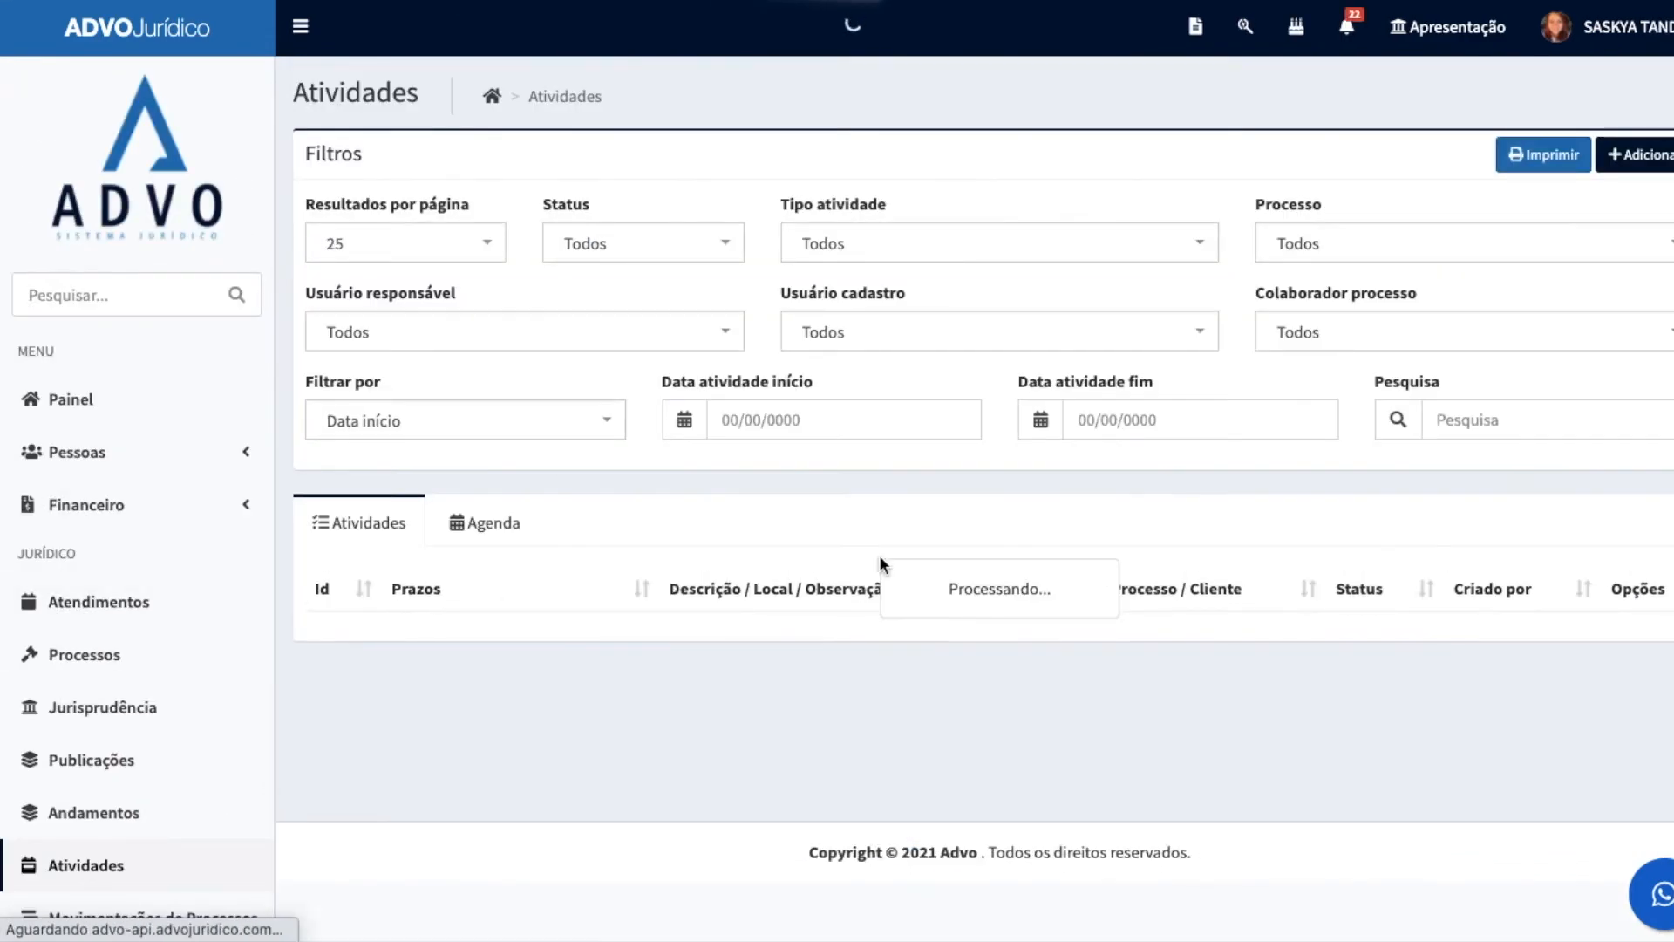
pyautogui.scroll(-2, 1228, 506)
pyautogui.scroll(-2, 1228, 506)
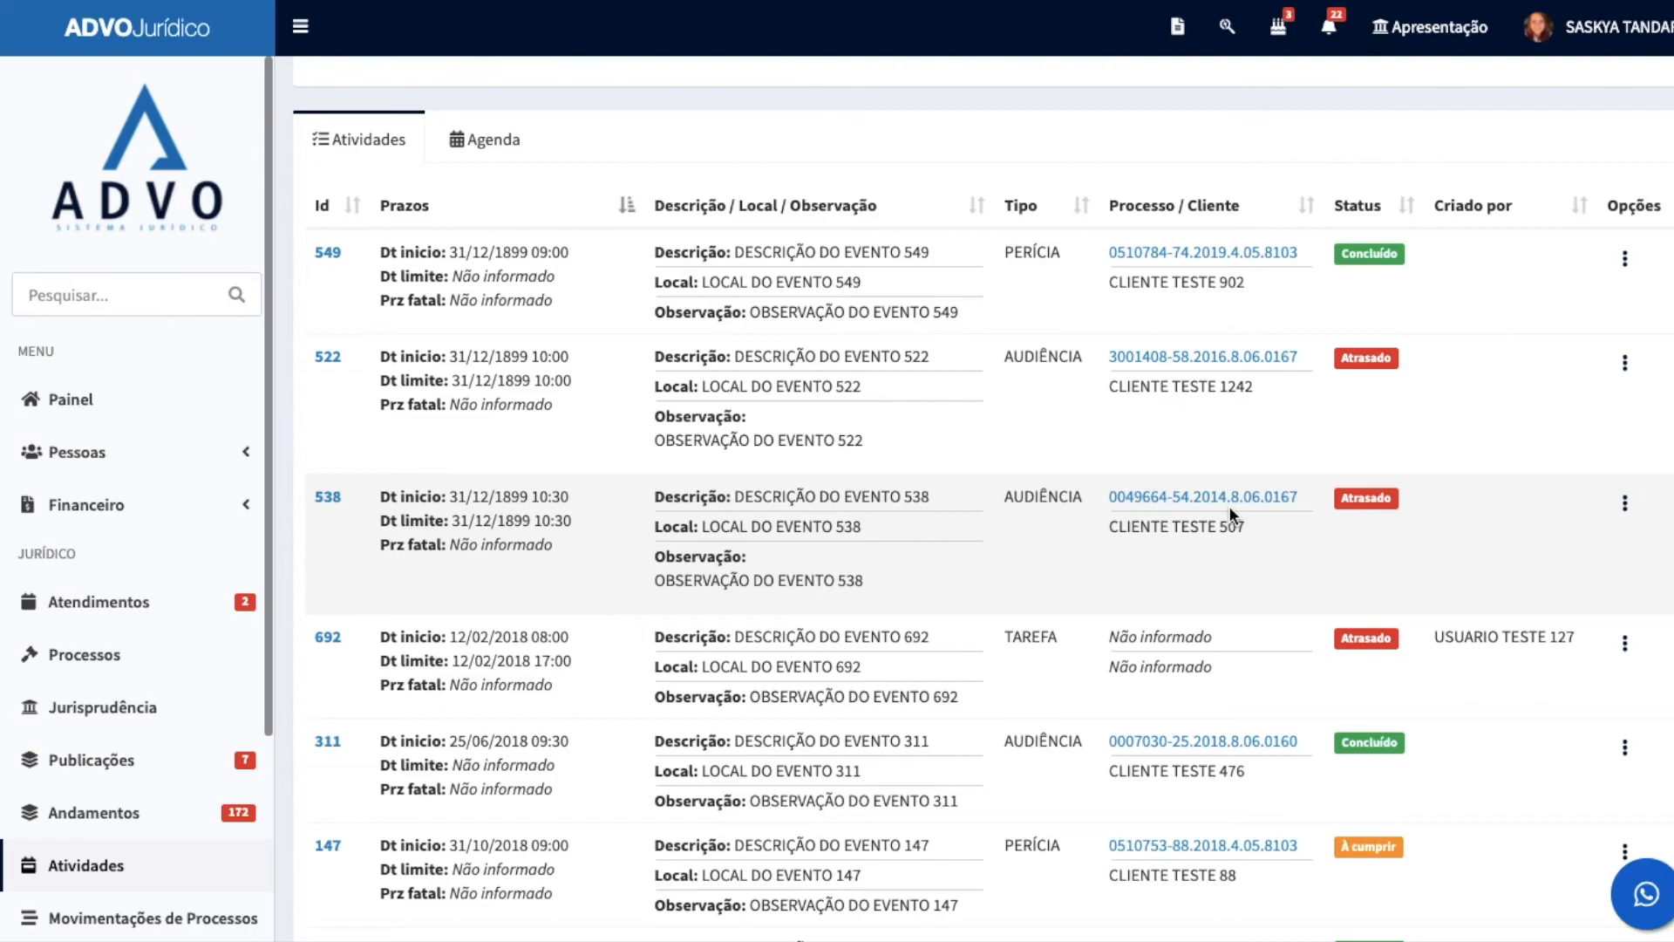
pyautogui.scroll(4, 1228, 506)
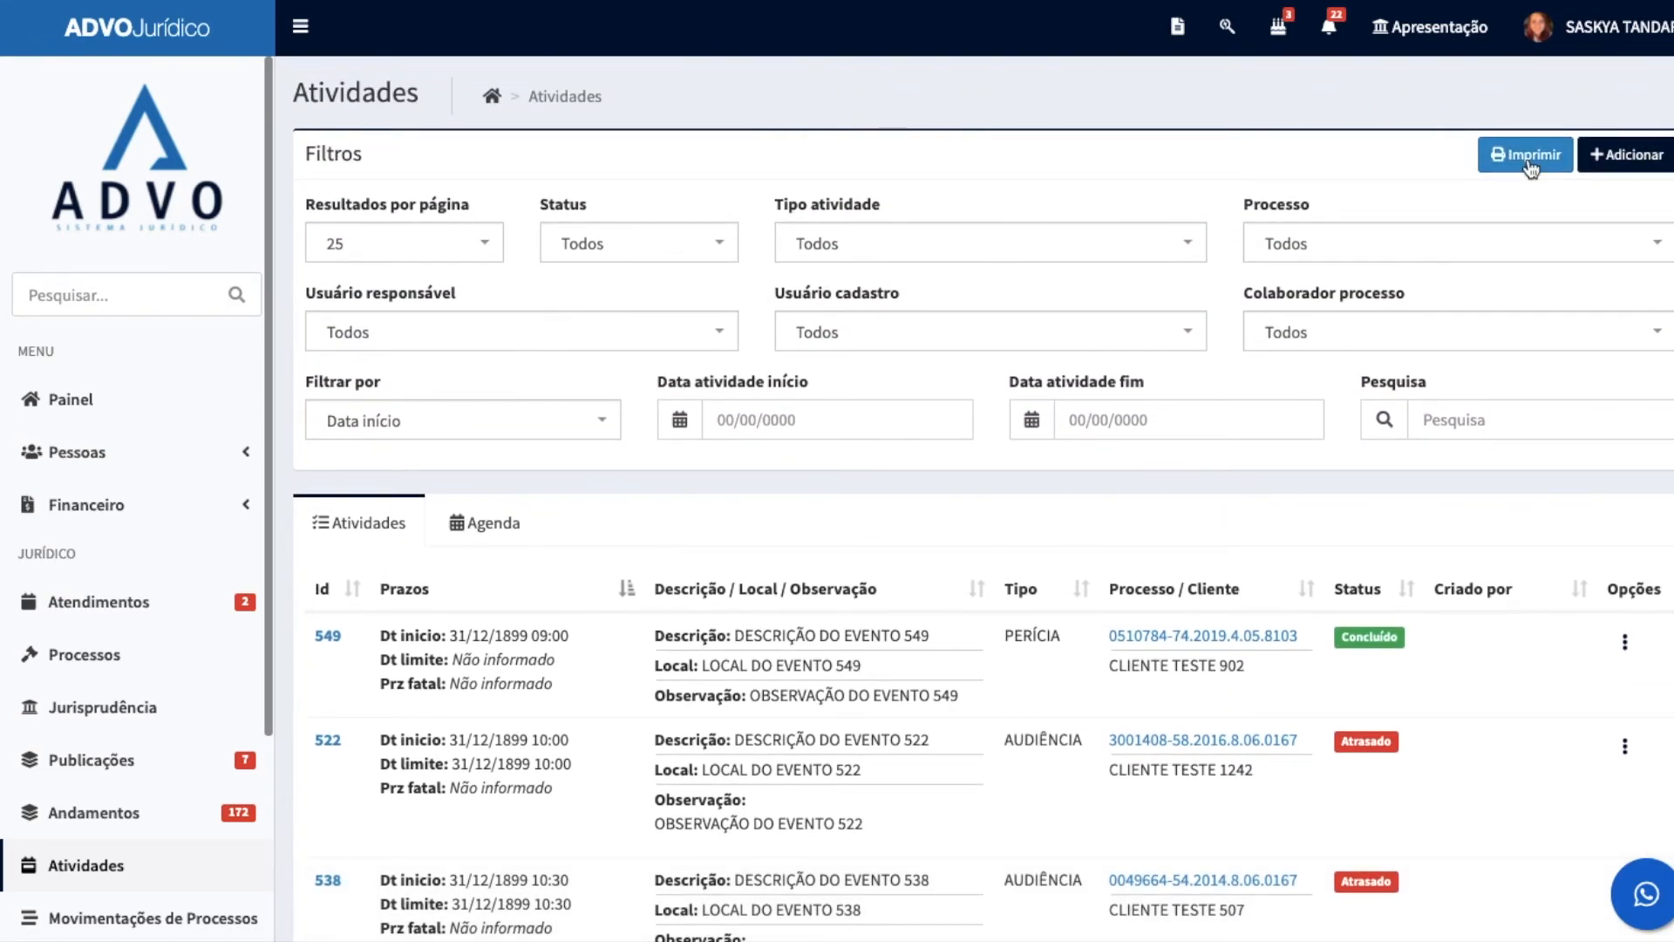
pyautogui.scroll(-6, 643, 485)
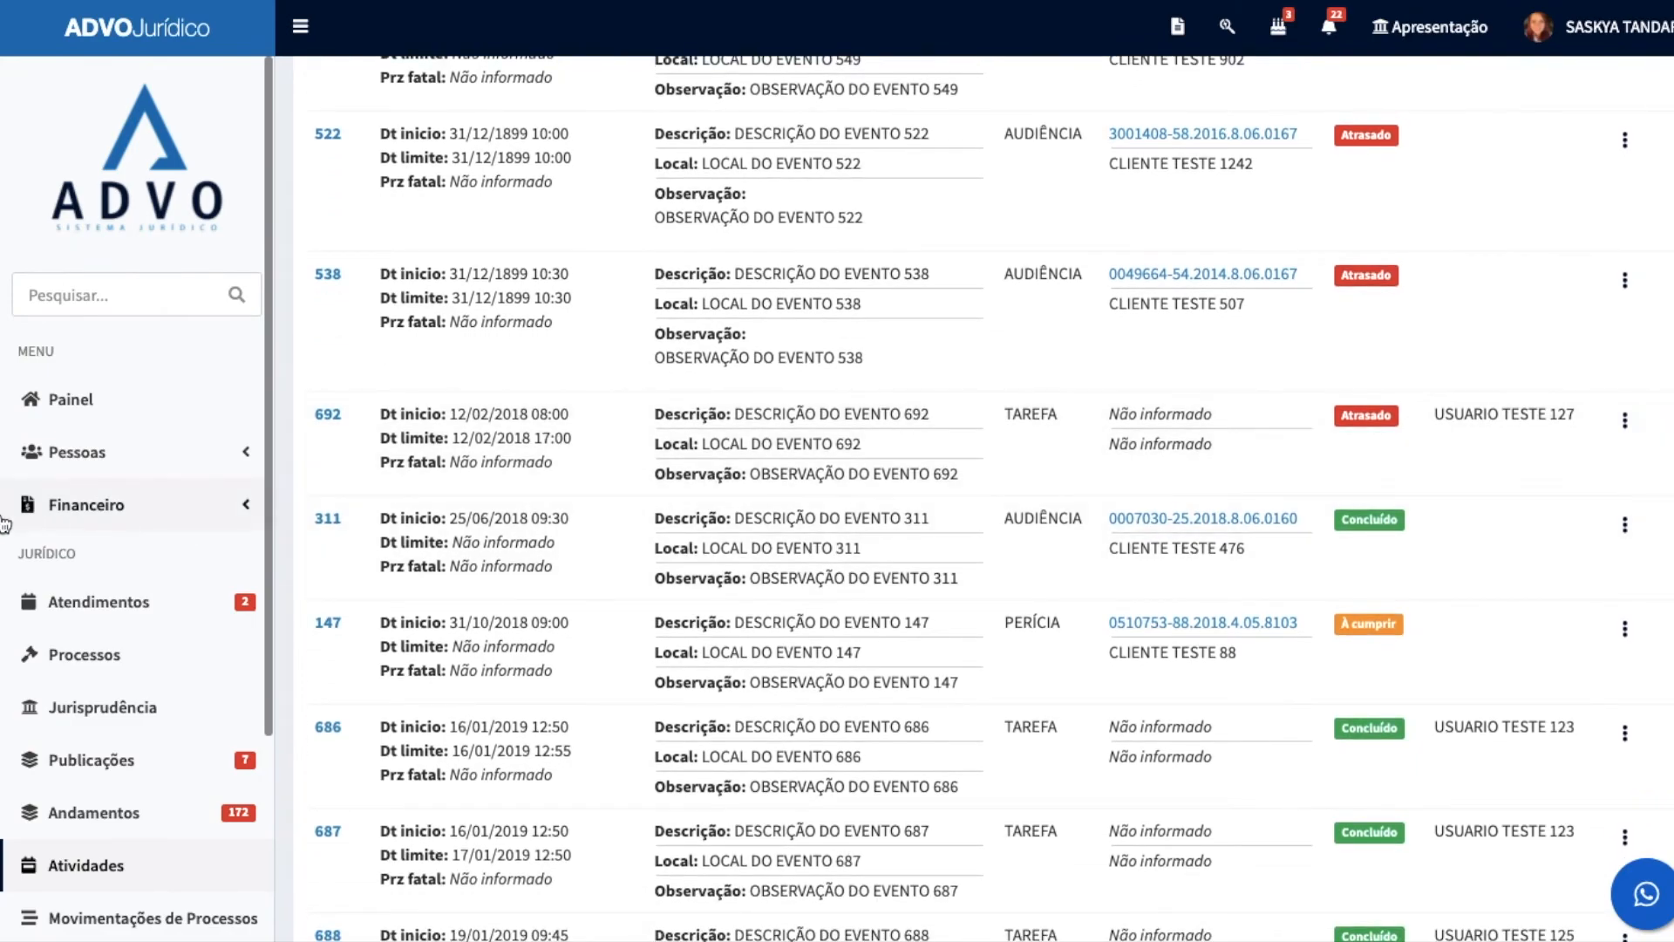
# Step: Go to Movimentações de Processos and review the listed movements down to the record count for the default date range
pyautogui.scroll(-3, 26, 532)
pyautogui.click(61, 663)
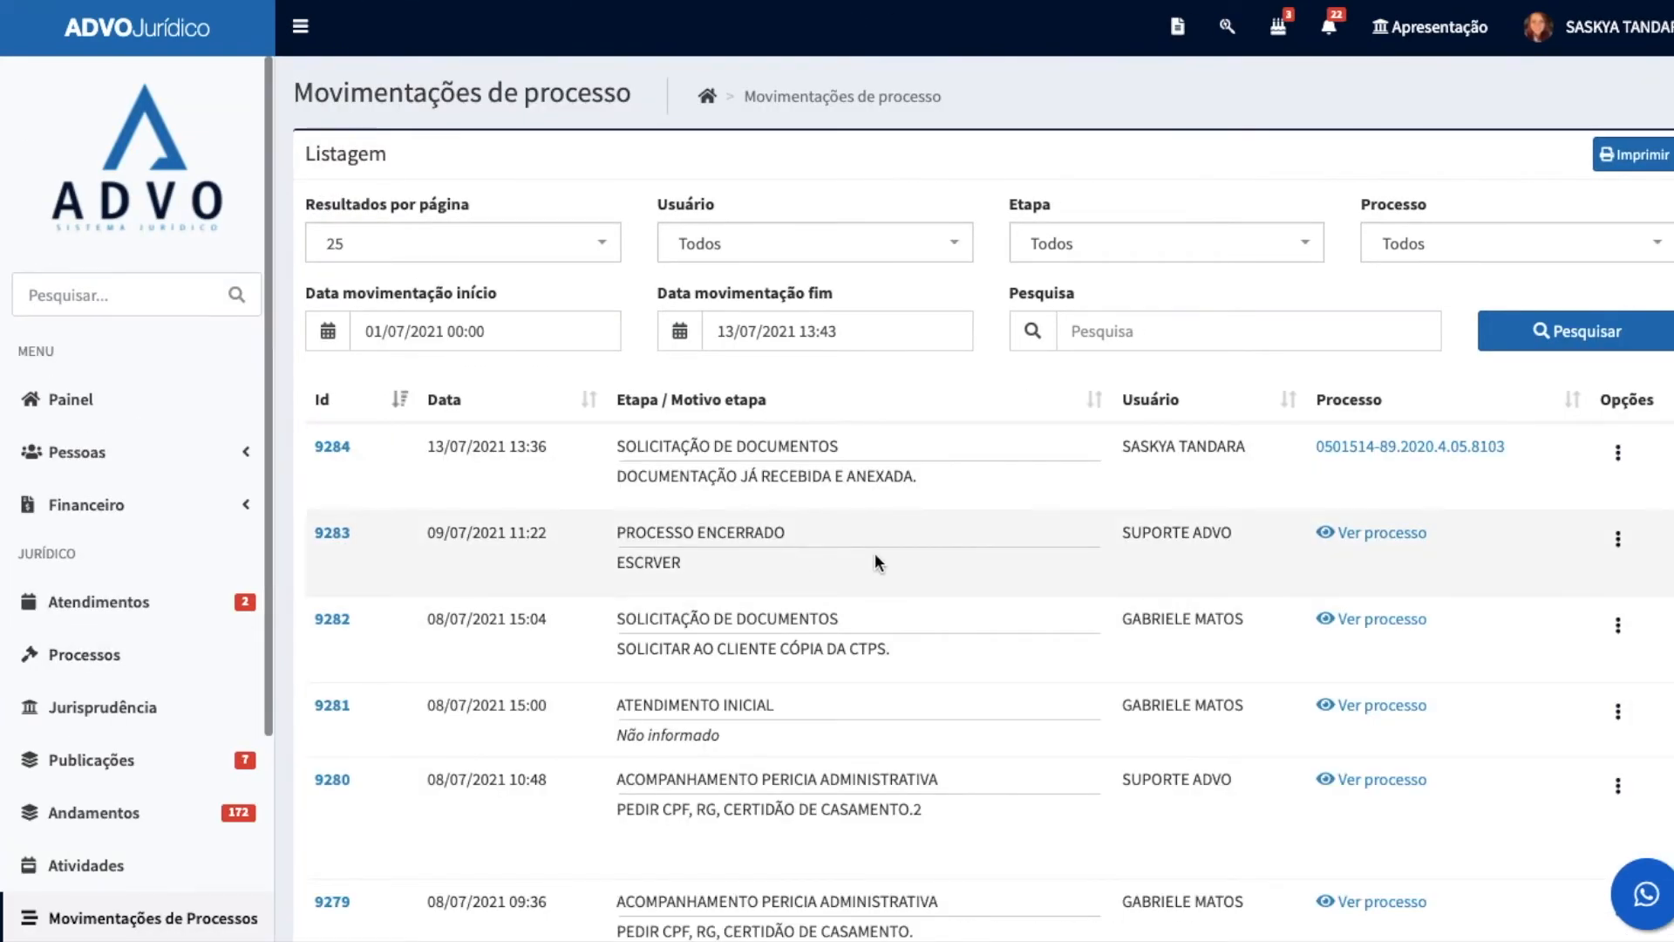
pyautogui.scroll(-1, 1033, 579)
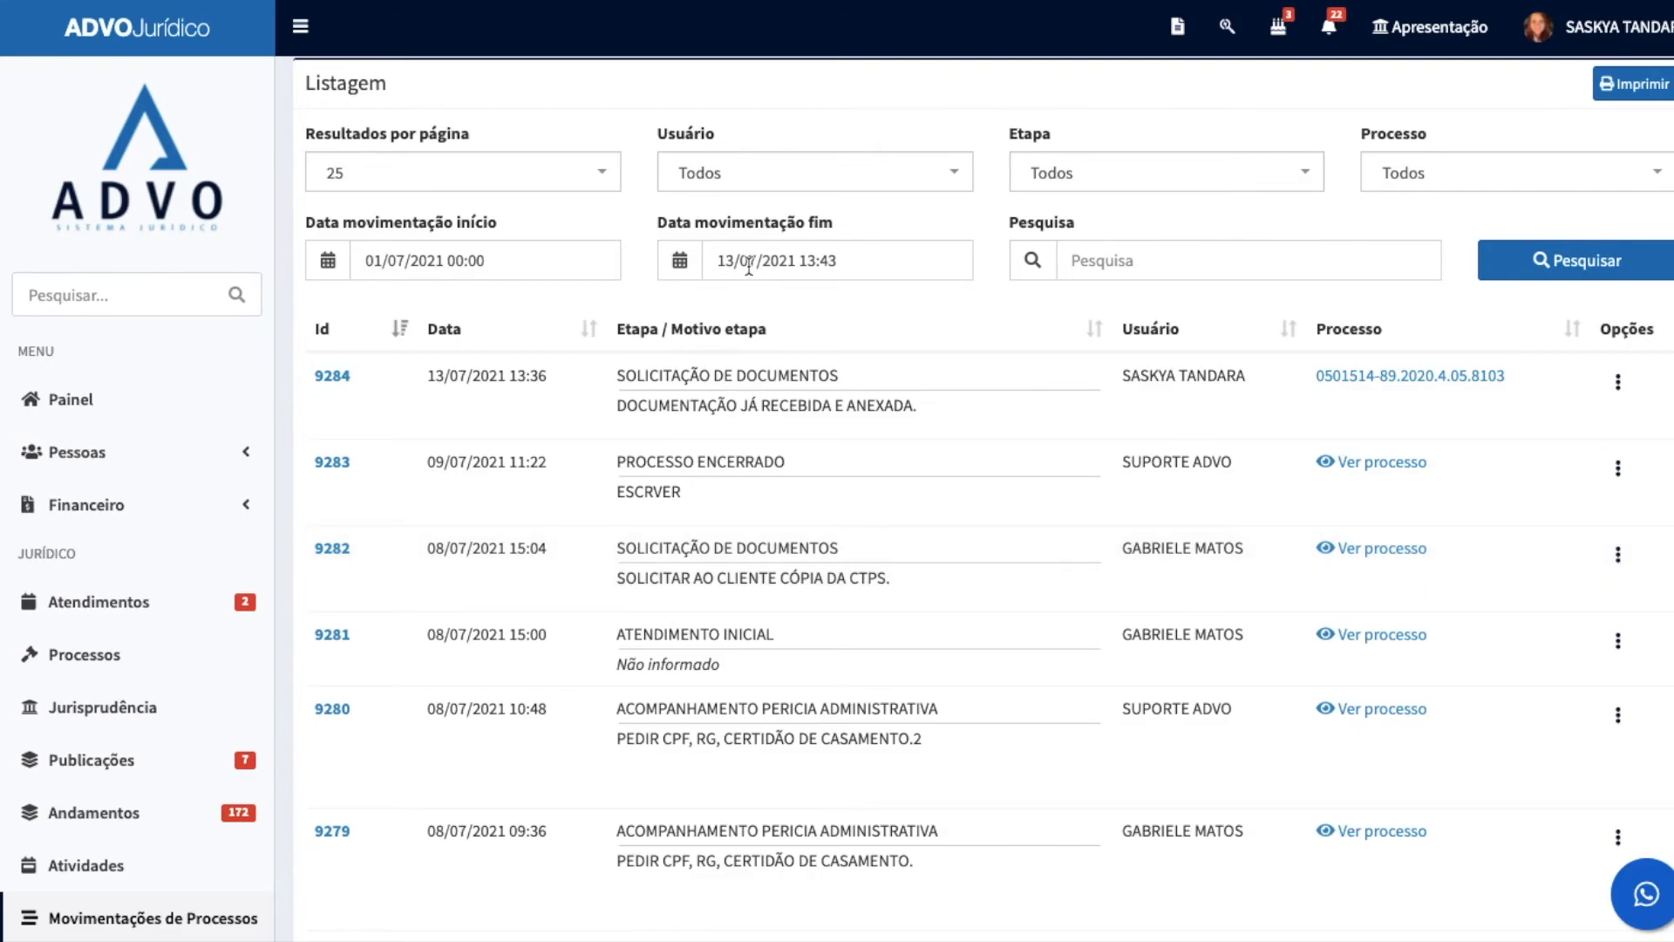
pyautogui.scroll(-3, 929, 330)
pyautogui.scroll(-5, 929, 330)
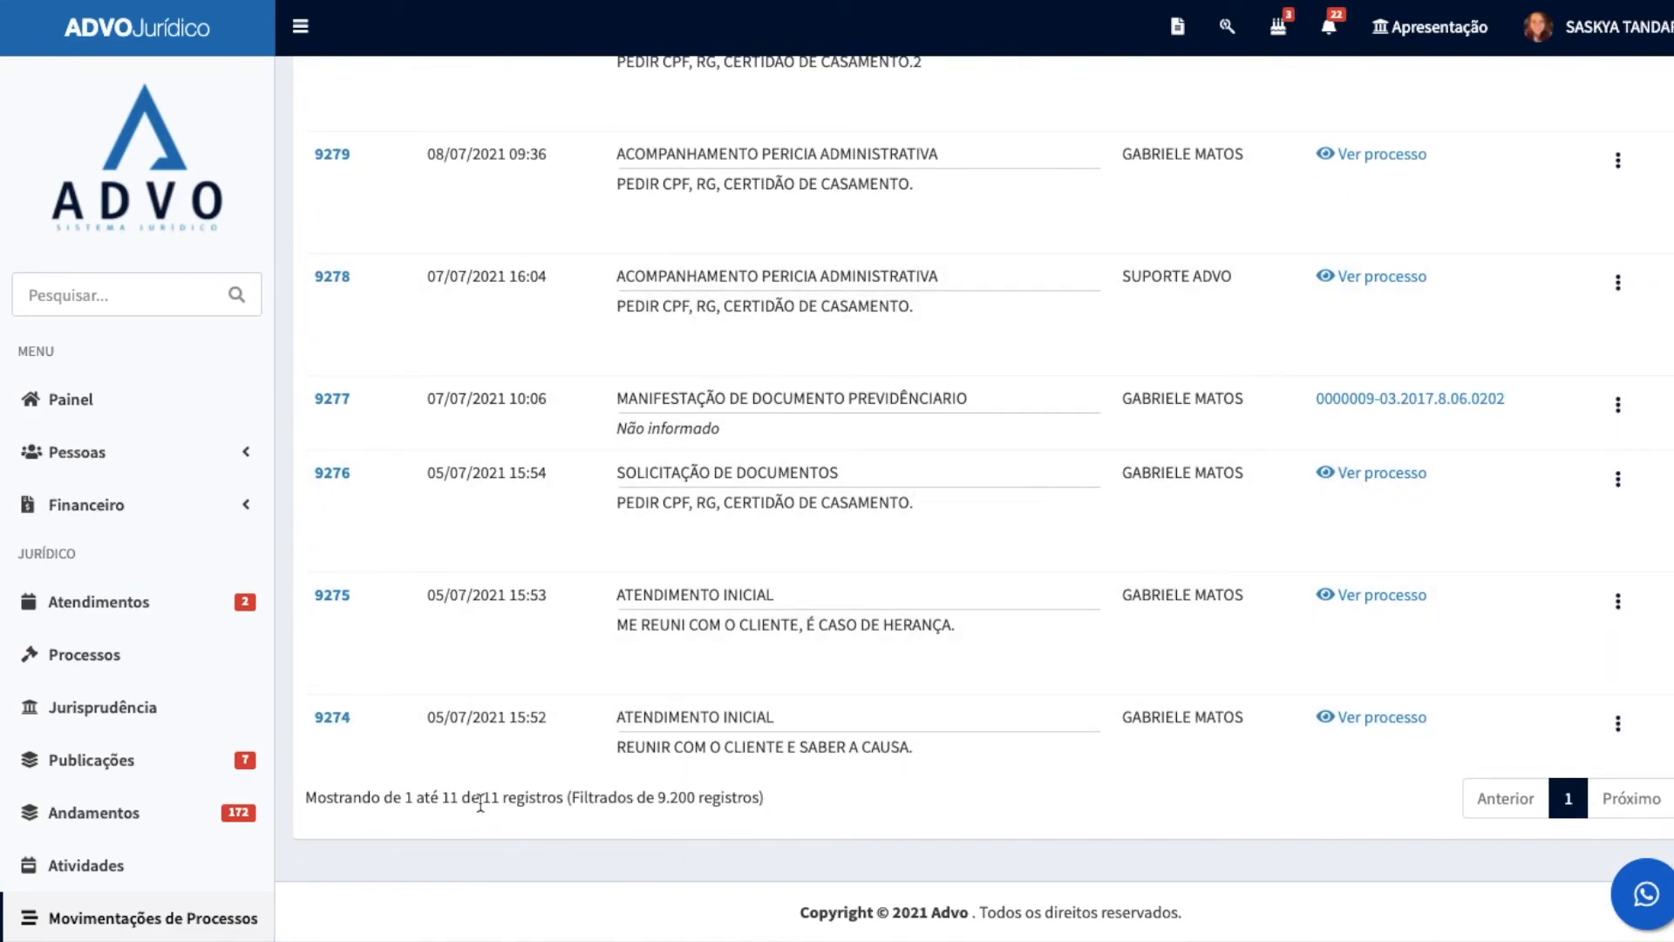
pyautogui.moveTo(482, 798); pyautogui.dragTo(528, 801)
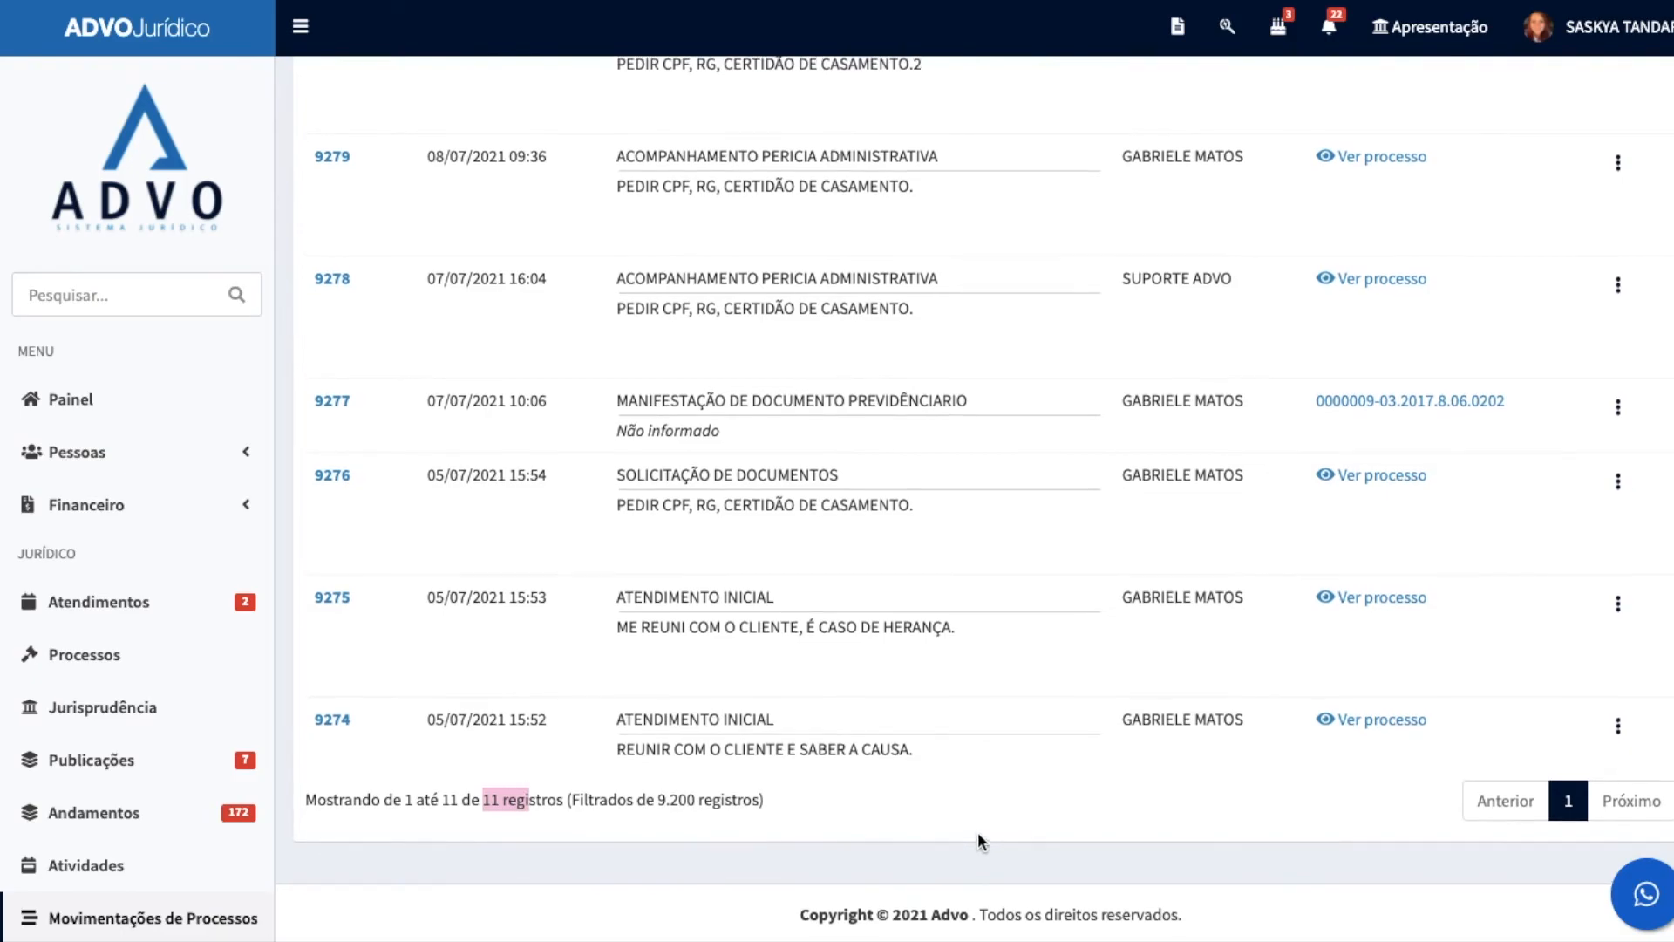
pyautogui.scroll(2, 1072, 850)
pyautogui.scroll(4, 1201, 739)
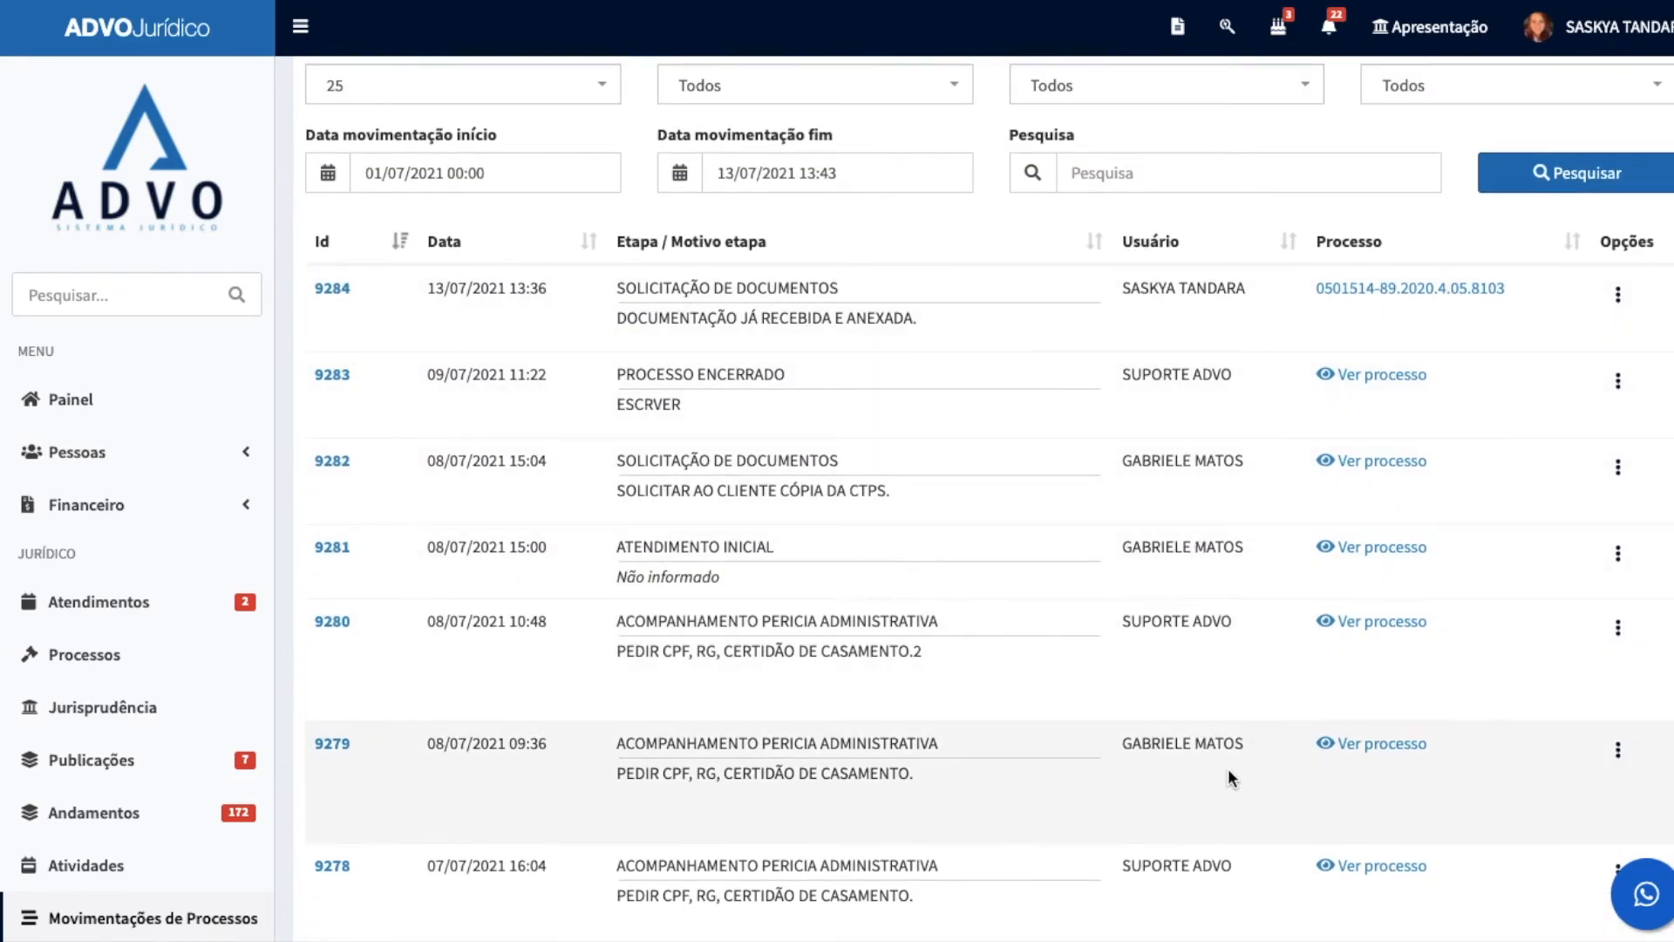
# Step: Expand Cadastros Auxiliares and its Processos group, and look over the registries down to Formulário personalizado
pyautogui.scroll(-1, 1423, 821)
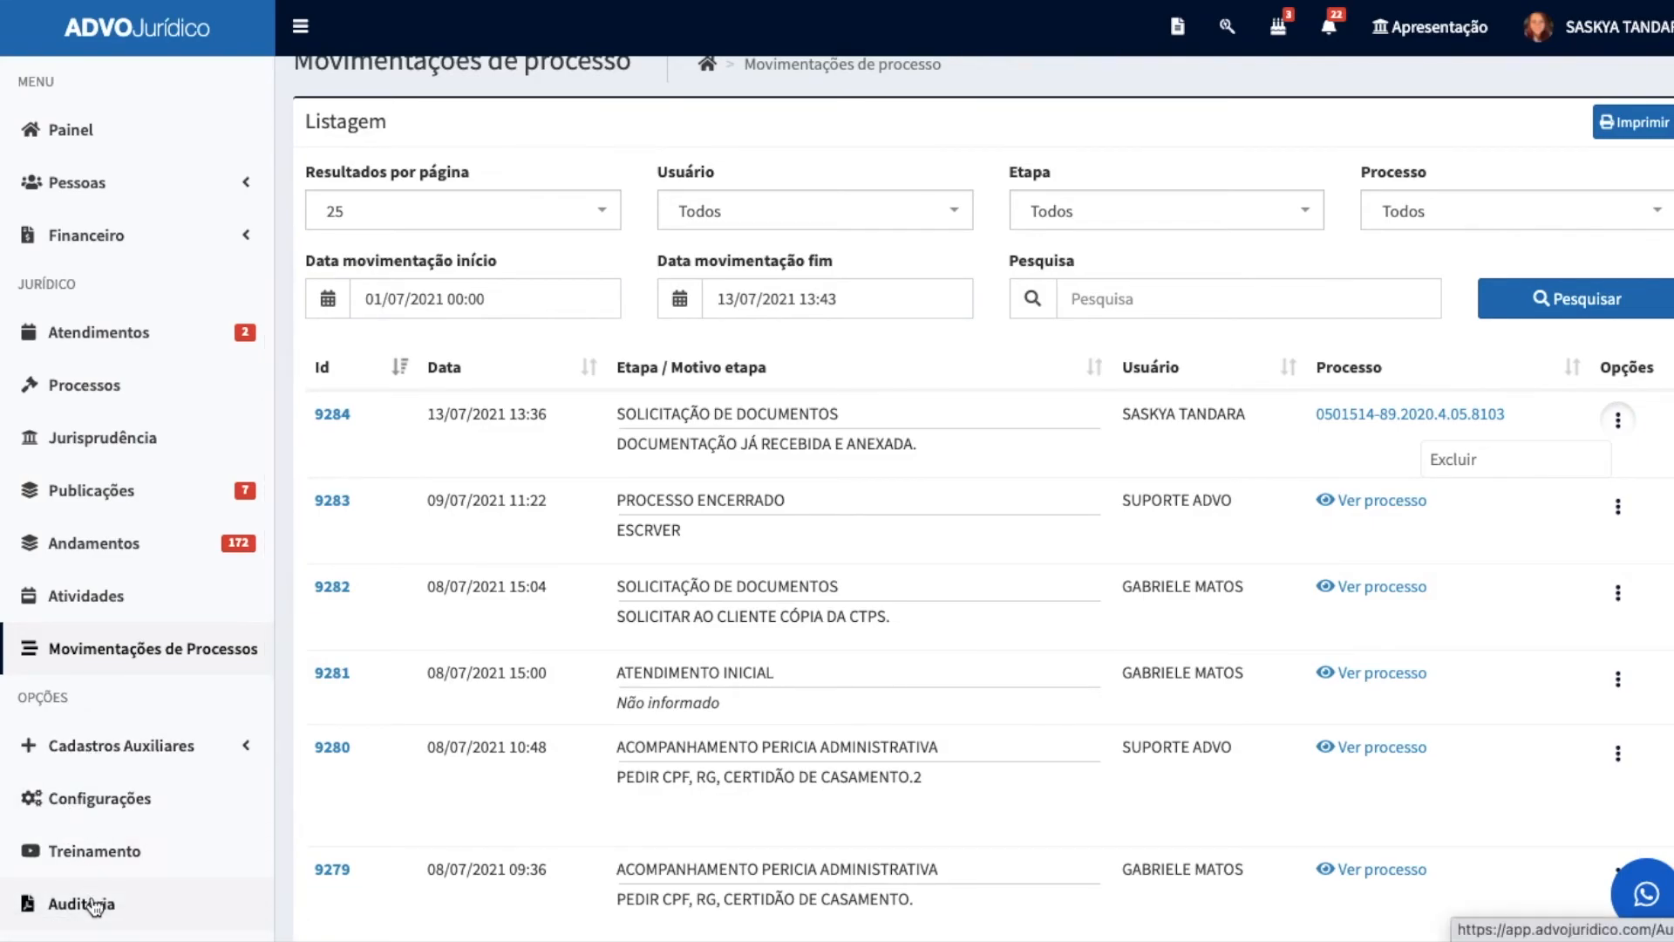
pyautogui.click(122, 748)
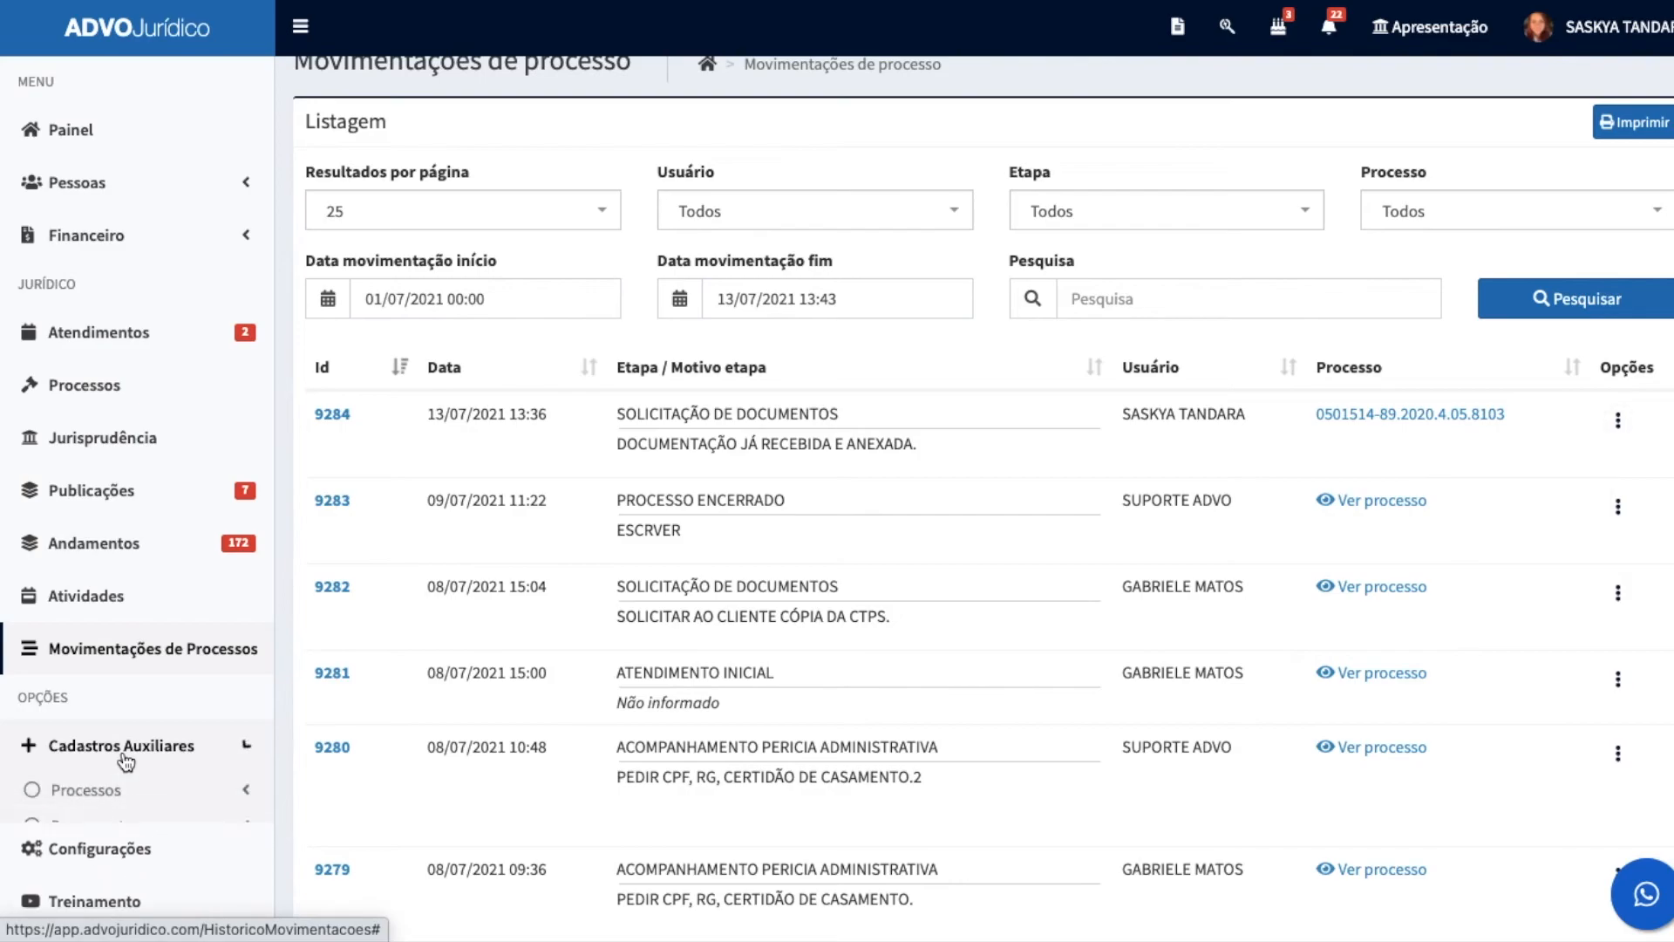
pyautogui.scroll(-3, 152, 689)
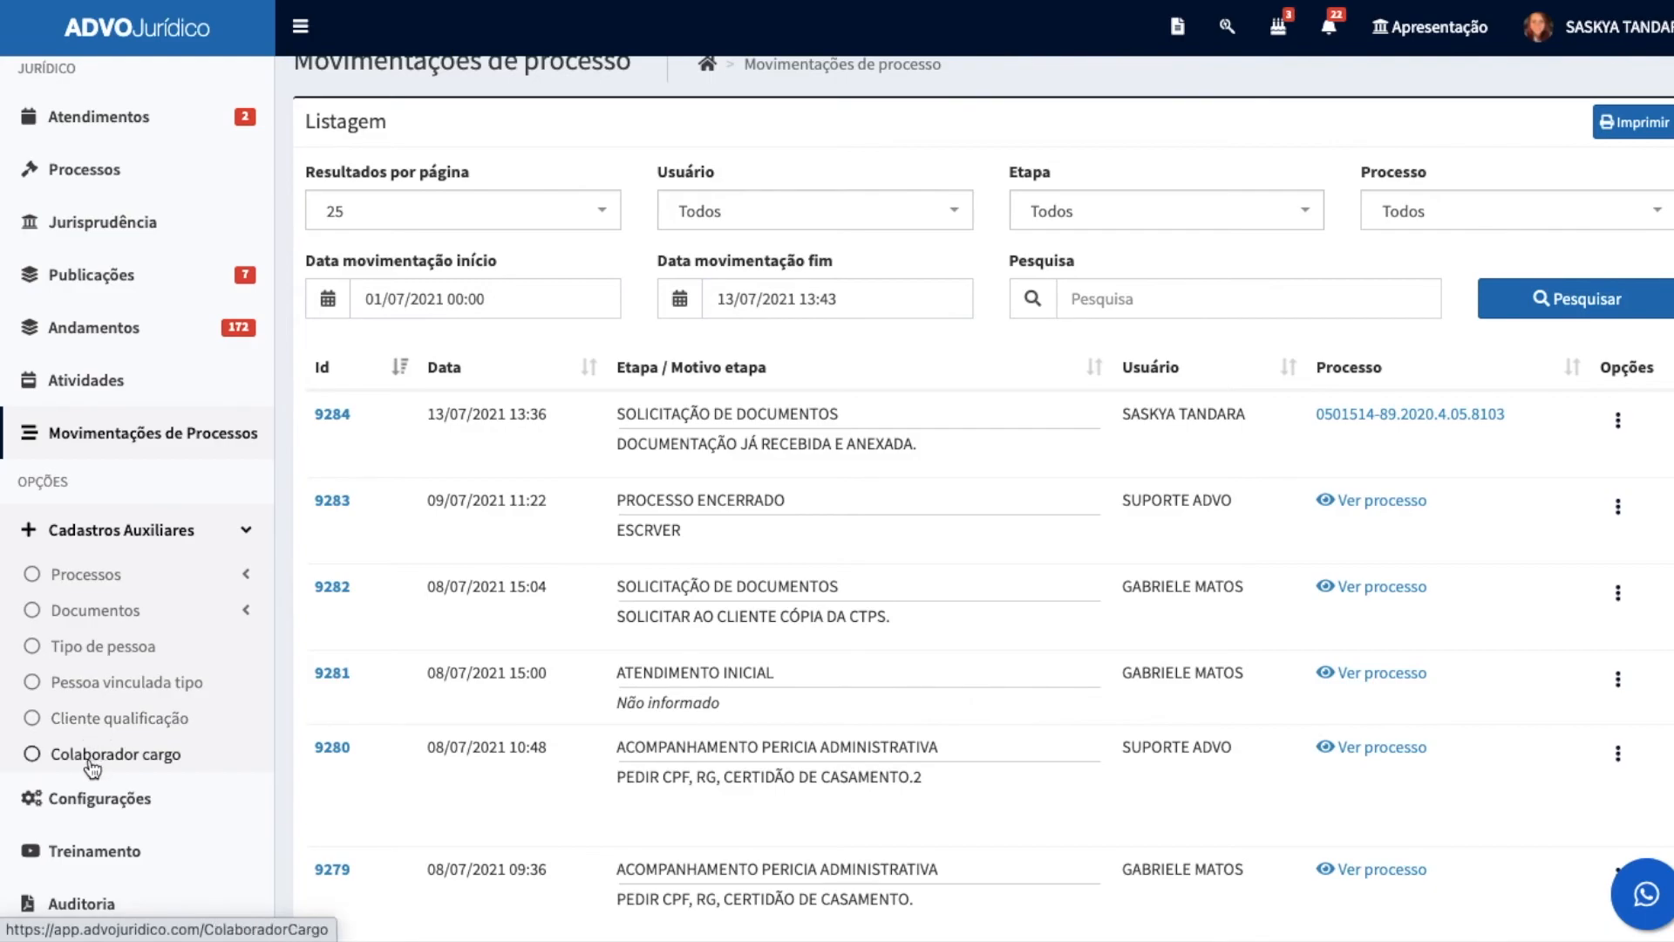
pyautogui.click(125, 577)
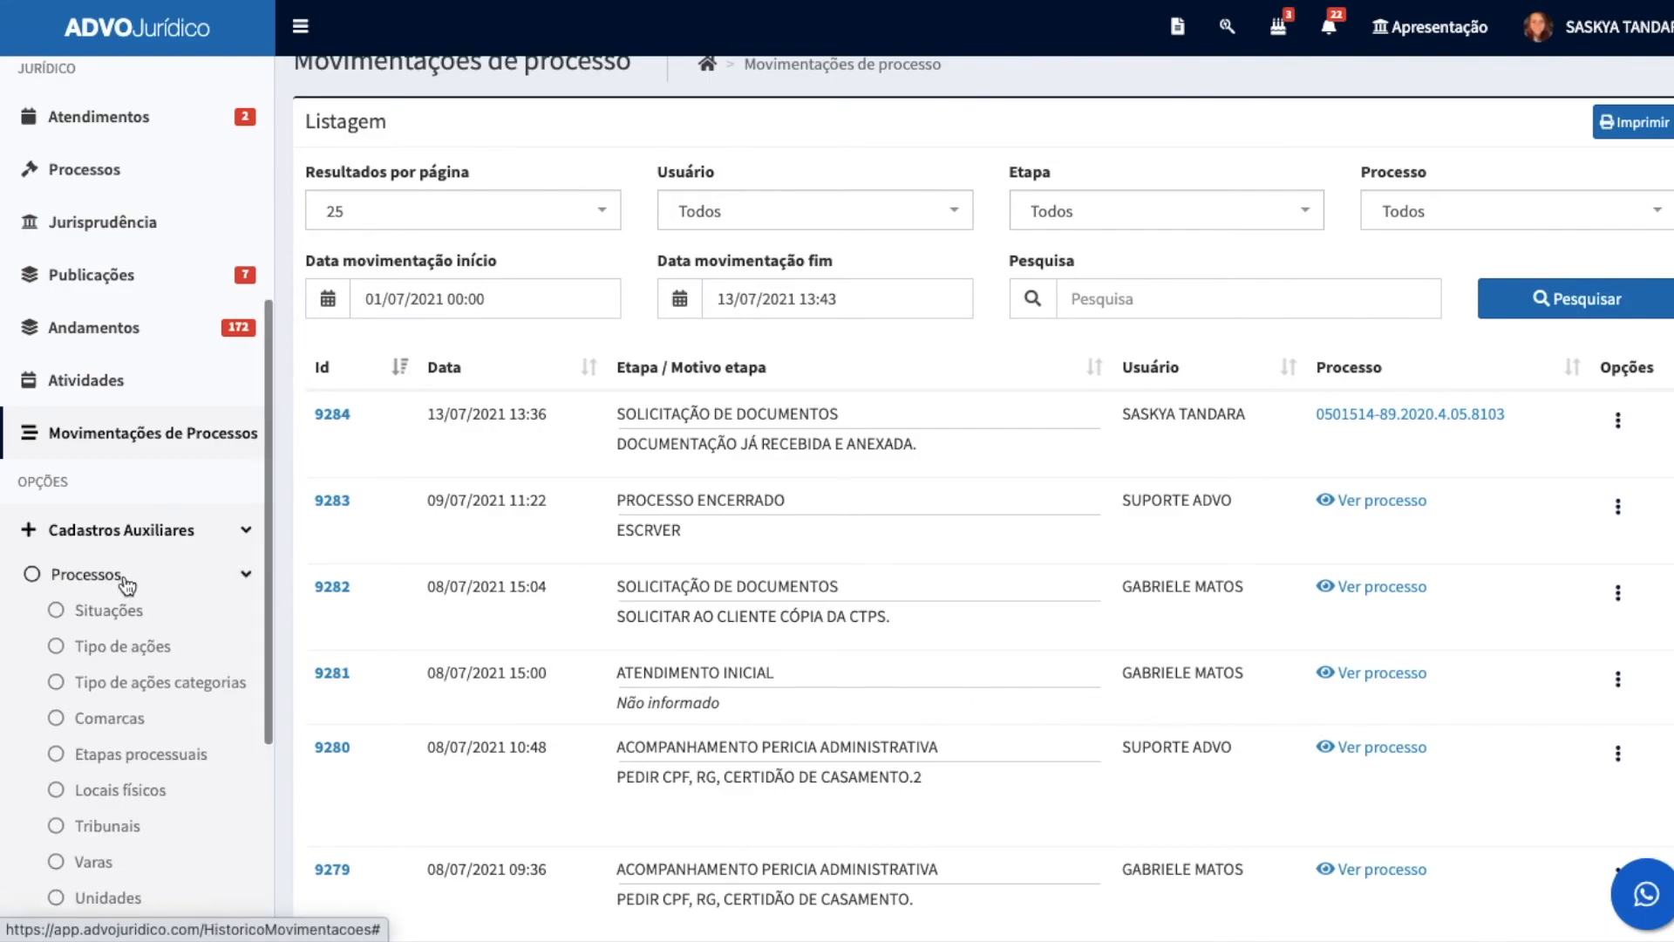
pyautogui.scroll(-5, 126, 584)
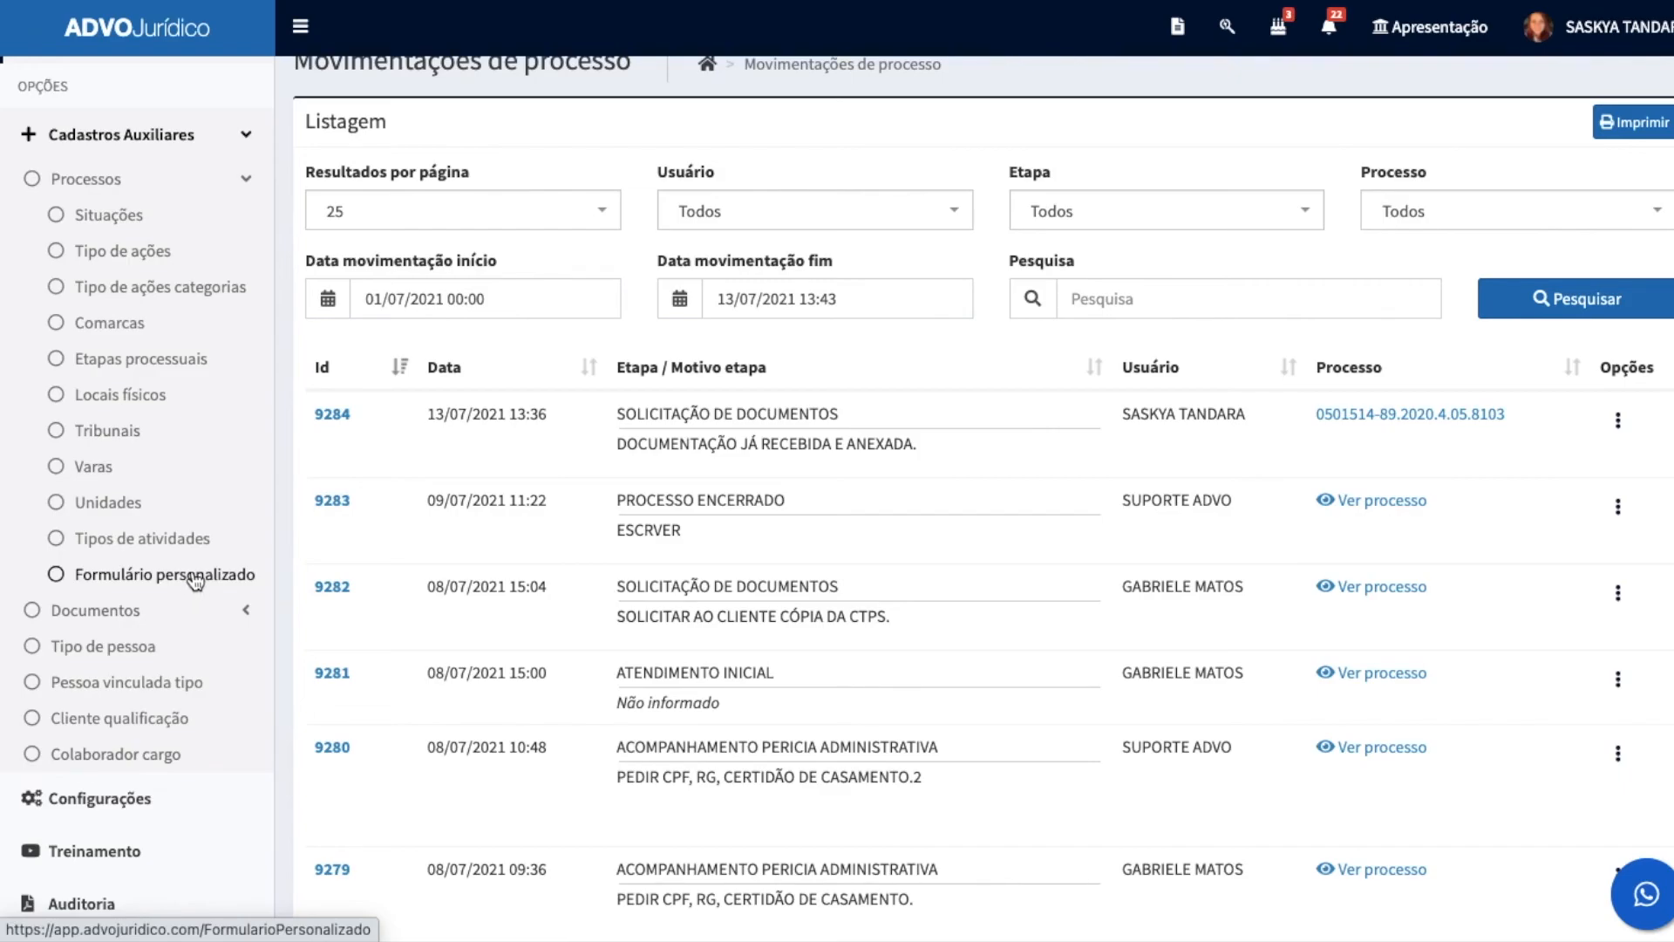
# Step: Open the Peça listing from the Documentos group of Cadastros Auxiliares and look over the document templates
pyautogui.click(106, 620)
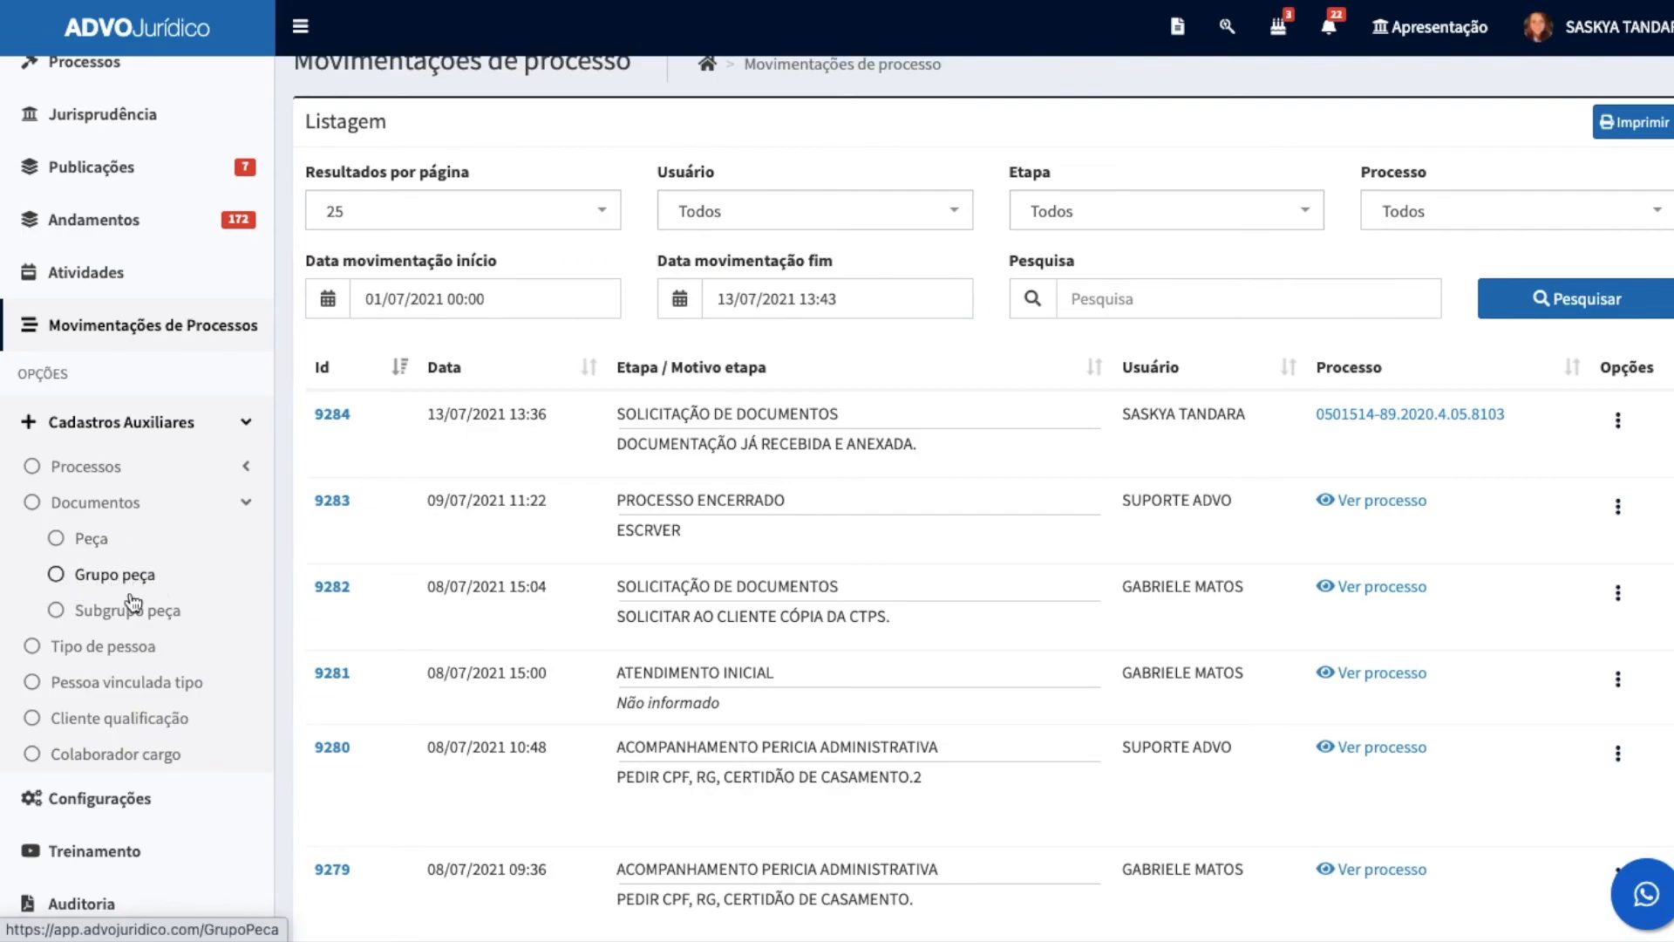
pyautogui.click(93, 542)
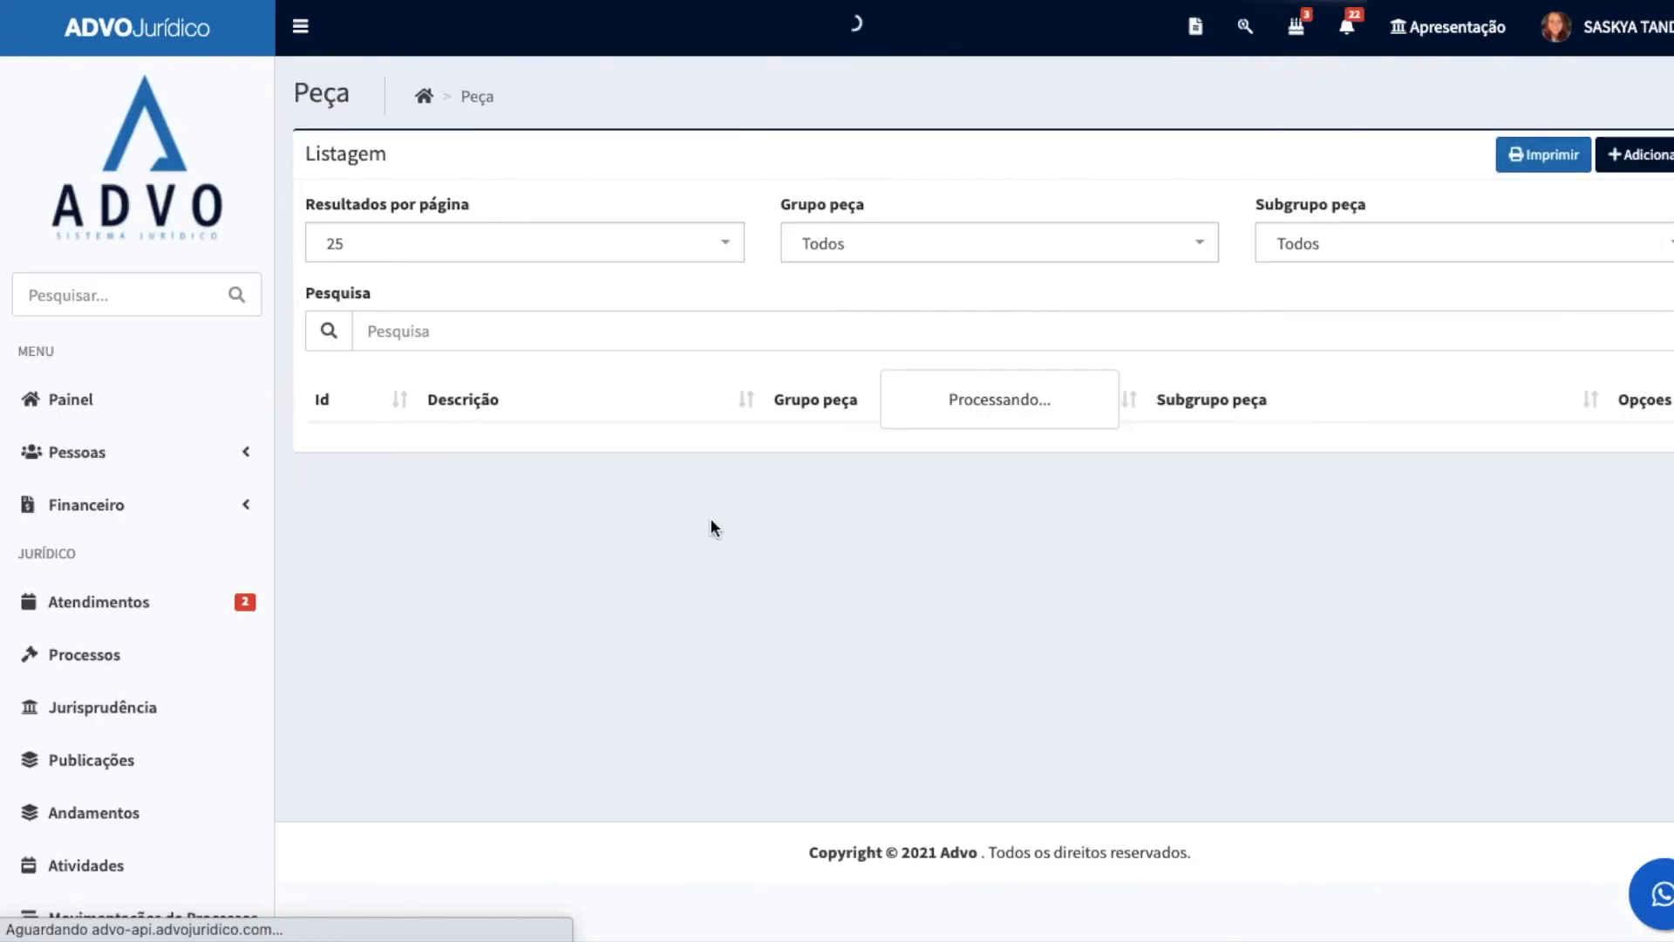
pyautogui.scroll(-2, 733, 598)
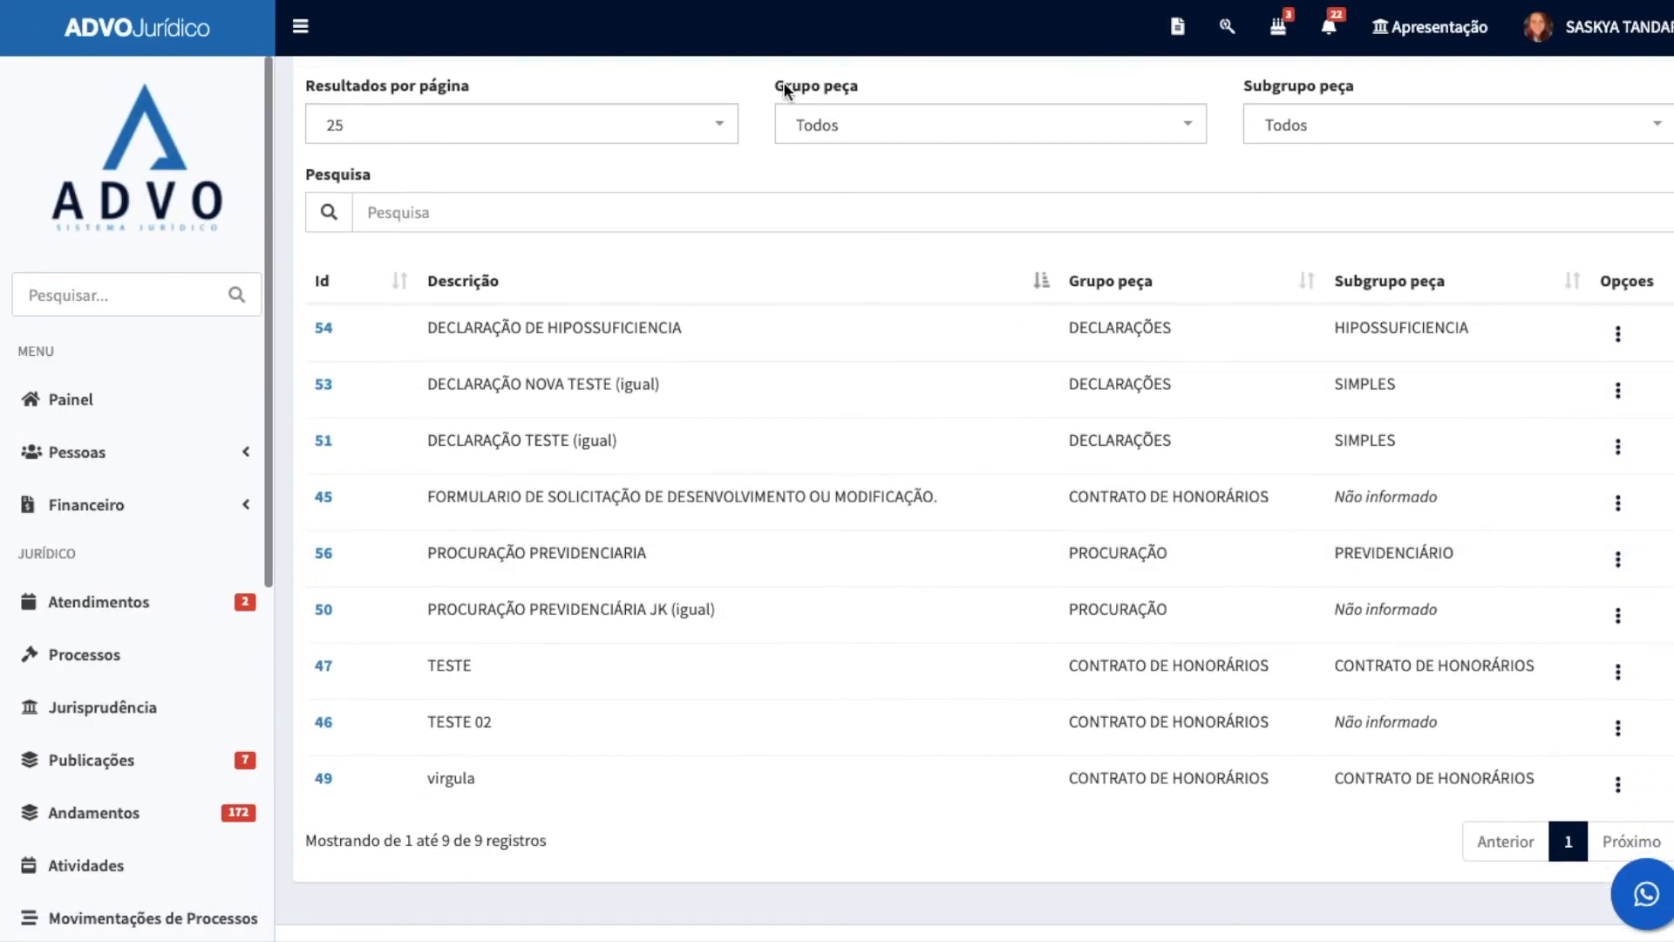
# Step: Finish looking over the Peça listing, and open the Tipo de pessoa registry from Cadastros Auxiliares
pyautogui.scroll(2, 698, 523)
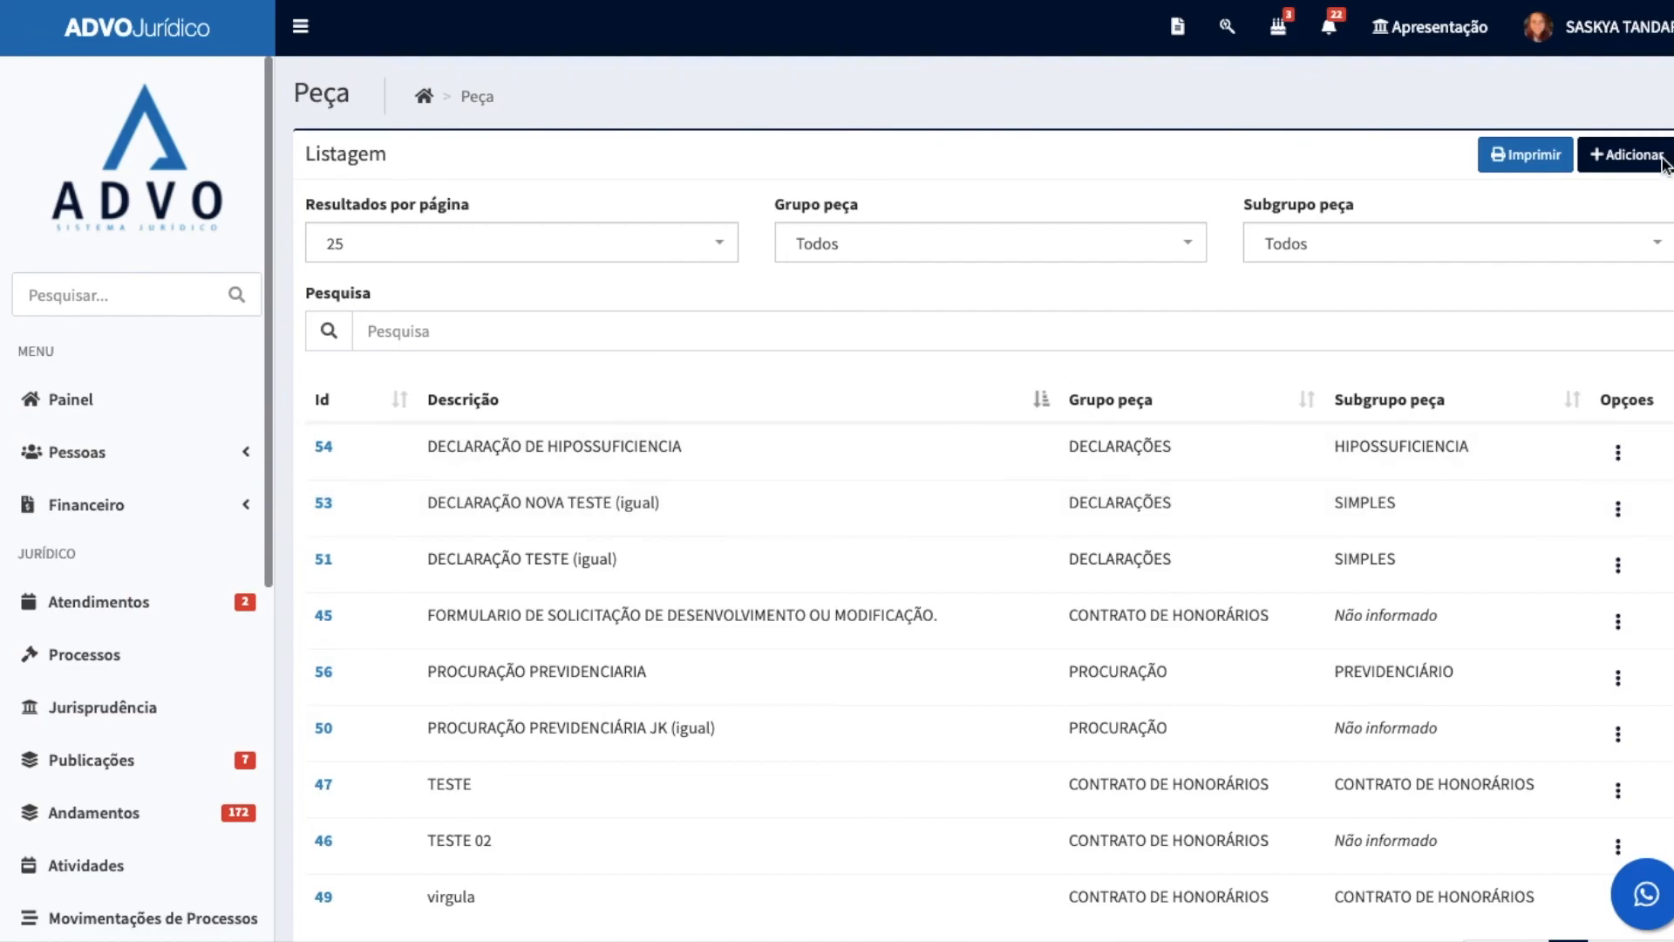
pyautogui.scroll(-7, 120, 486)
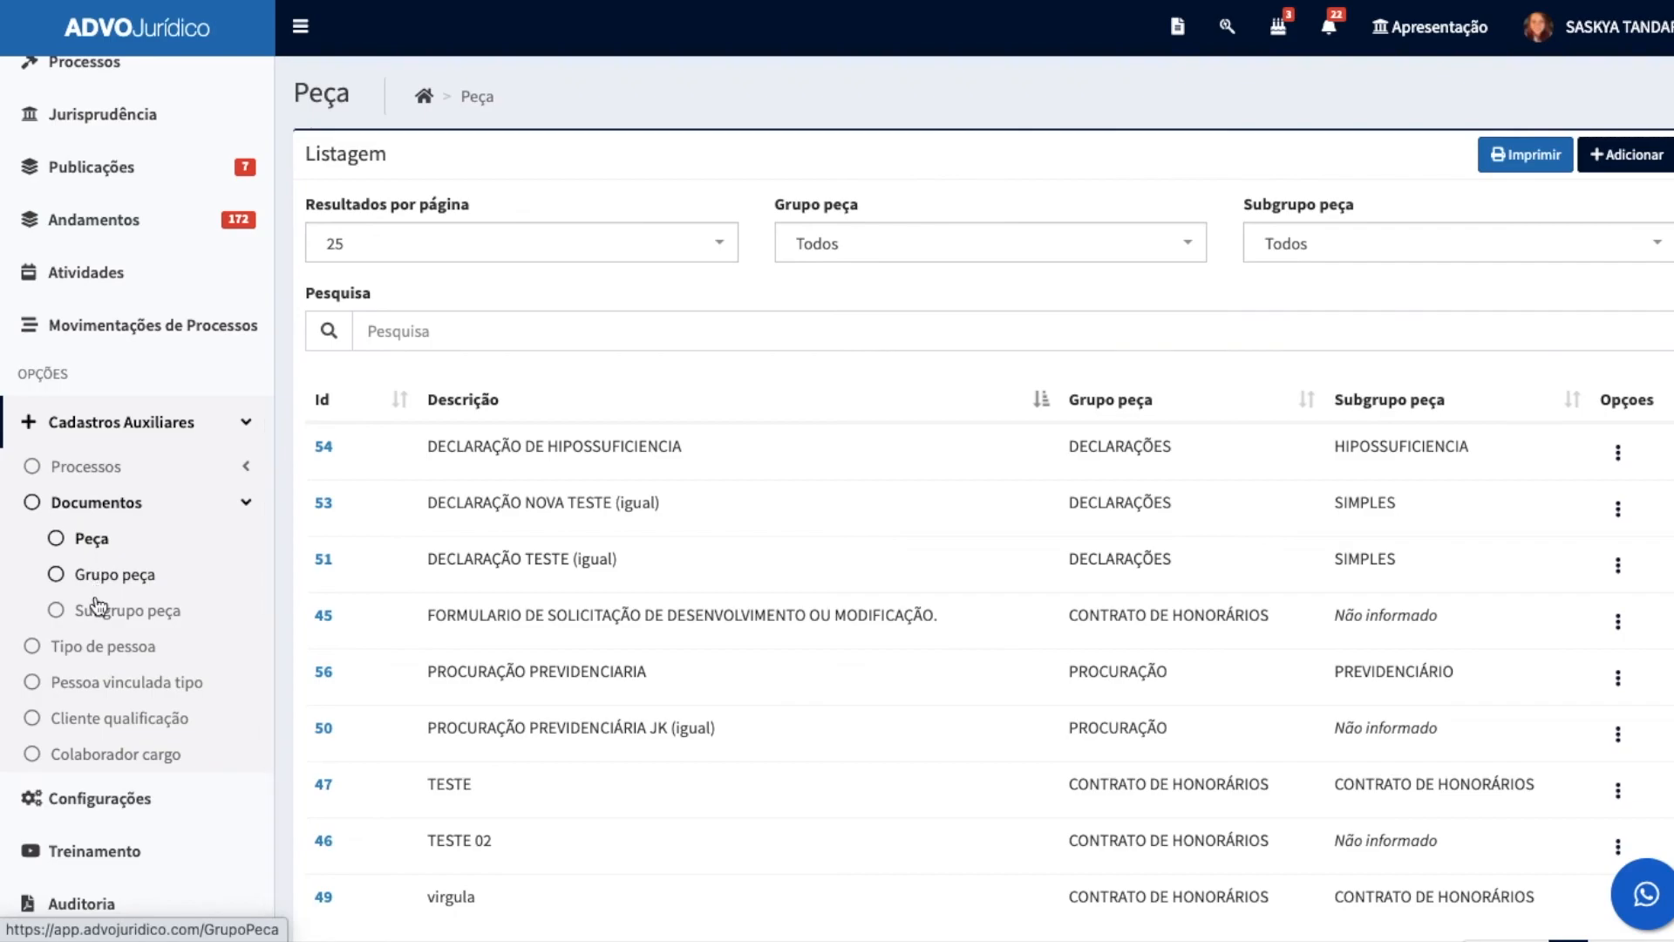
pyautogui.click(82, 643)
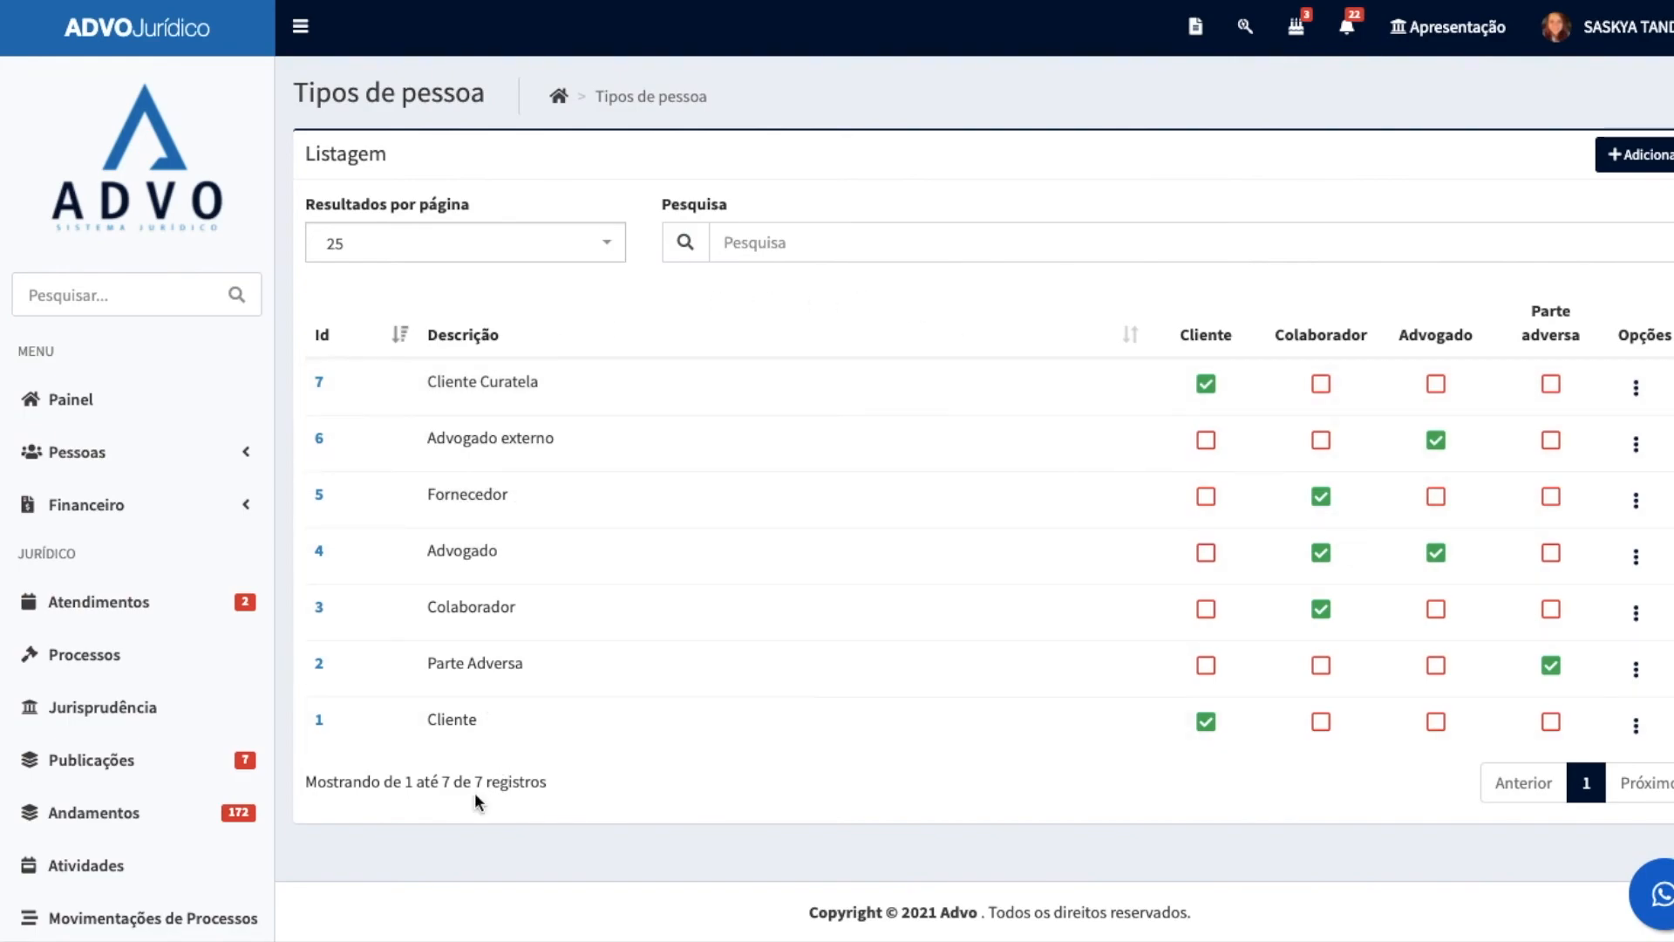
# Step: Open the Pessoa vinculada tipo registry and look through its relationship types down to the end of the list
pyautogui.scroll(-5, 101, 695)
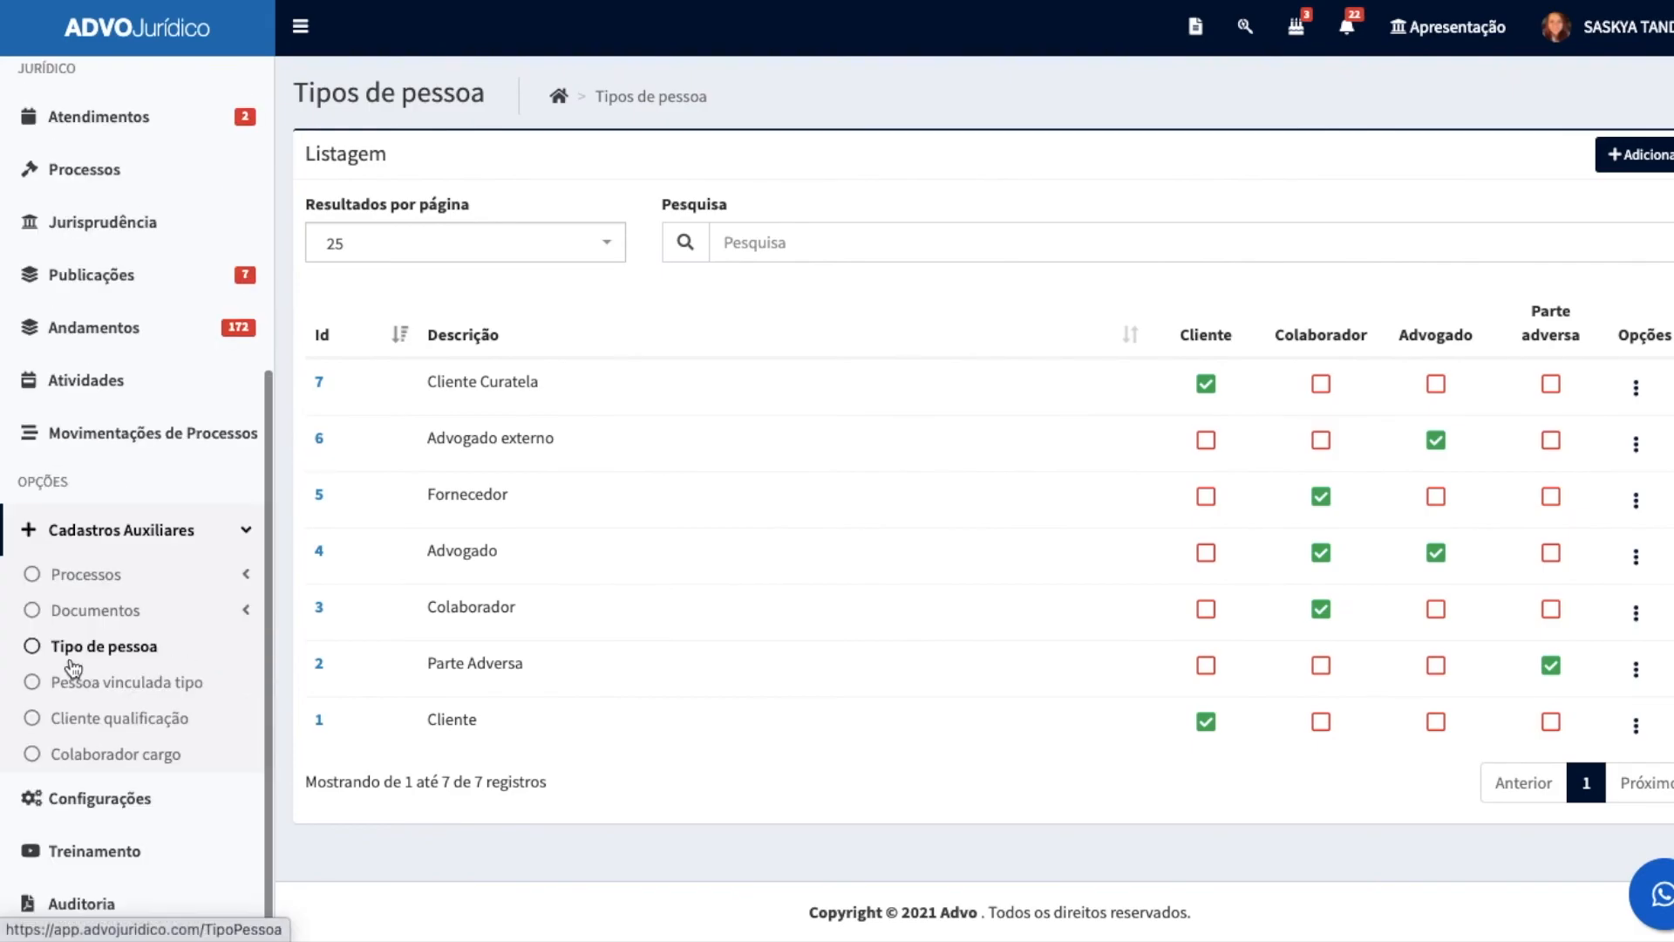
pyautogui.click(131, 684)
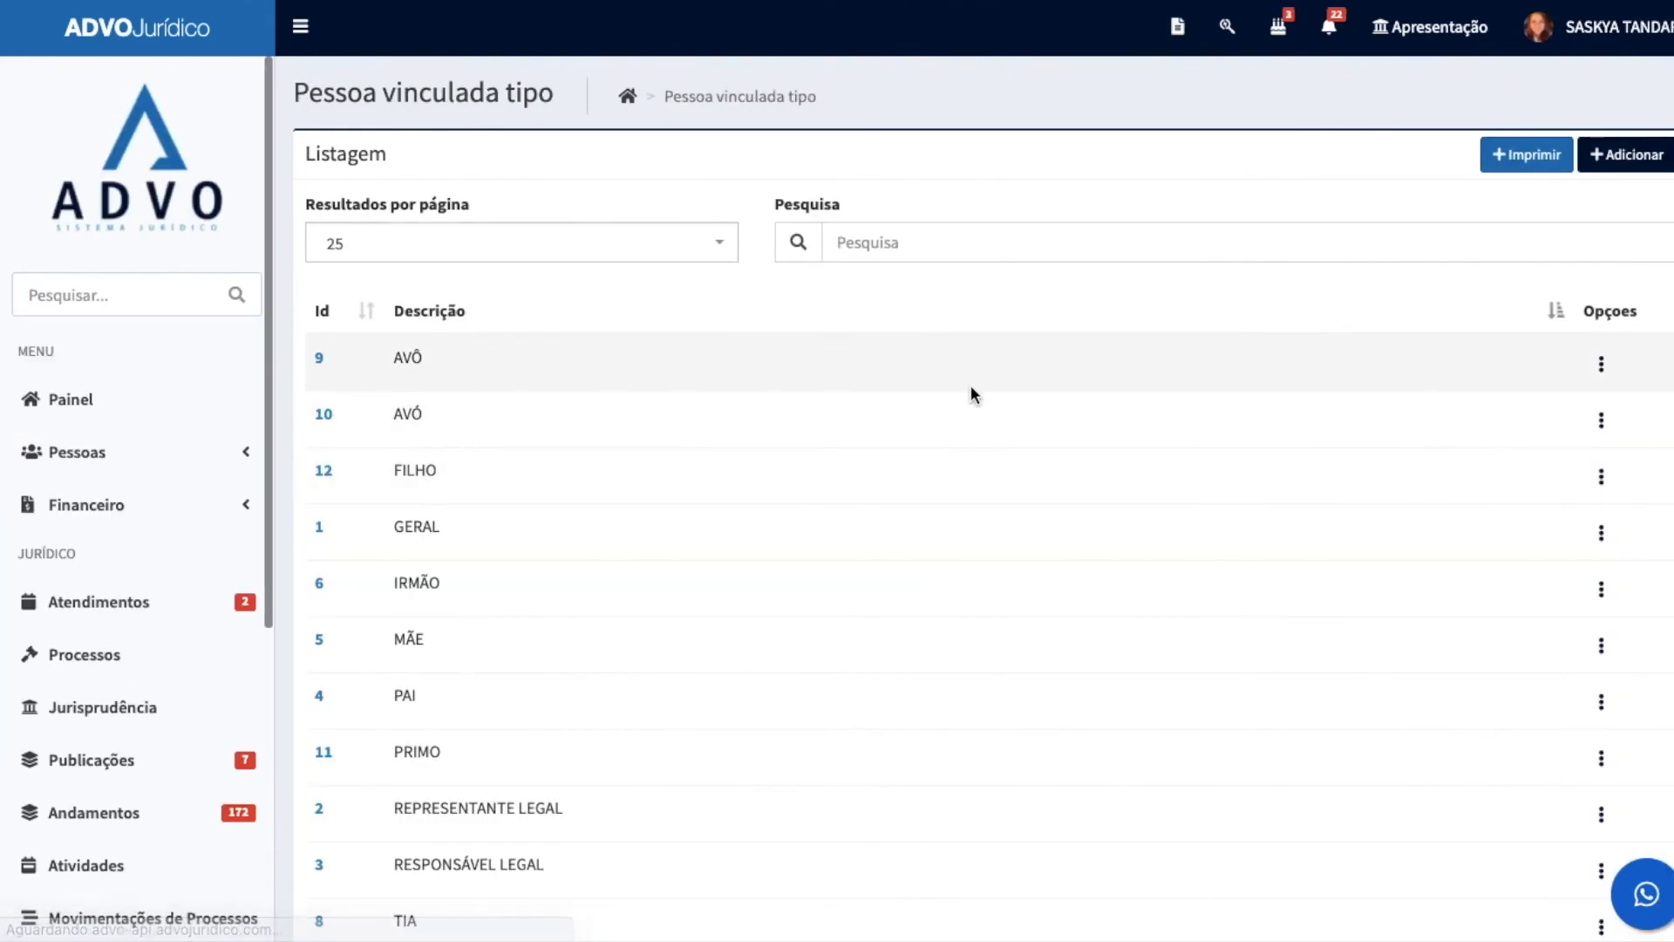
pyautogui.scroll(-3, 771, 512)
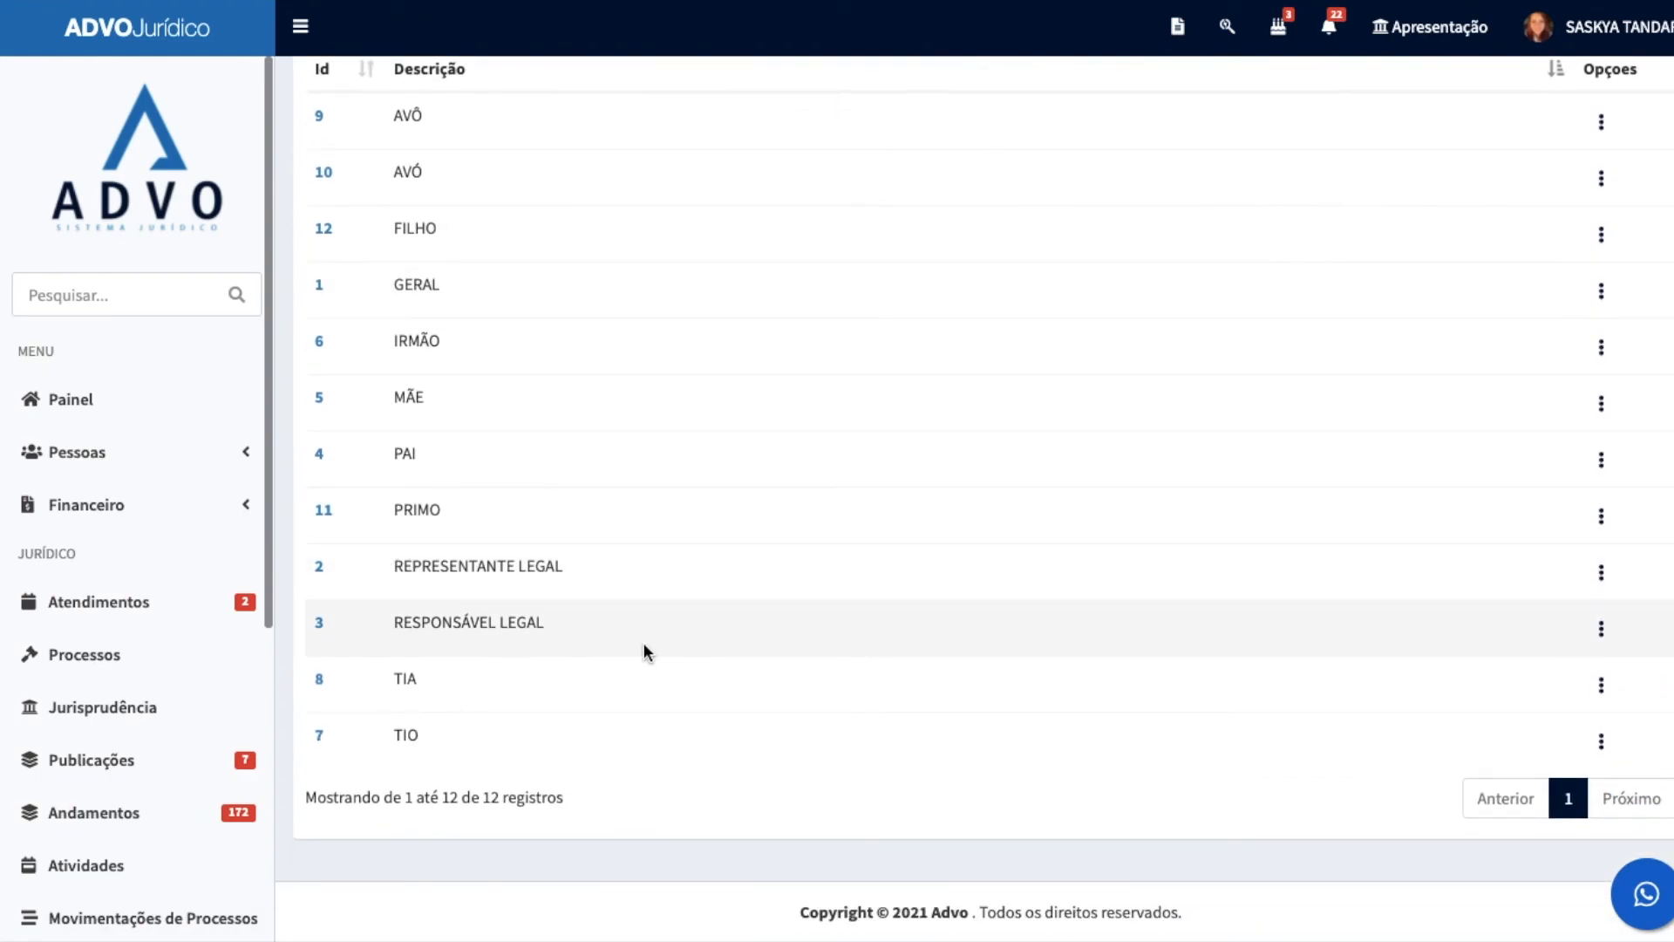
# Step: View the Cliente qualificação listing in Cadastros Auxiliares, and look through the Colaborador cargo registry down to its last records
pyautogui.scroll(-5, 175, 680)
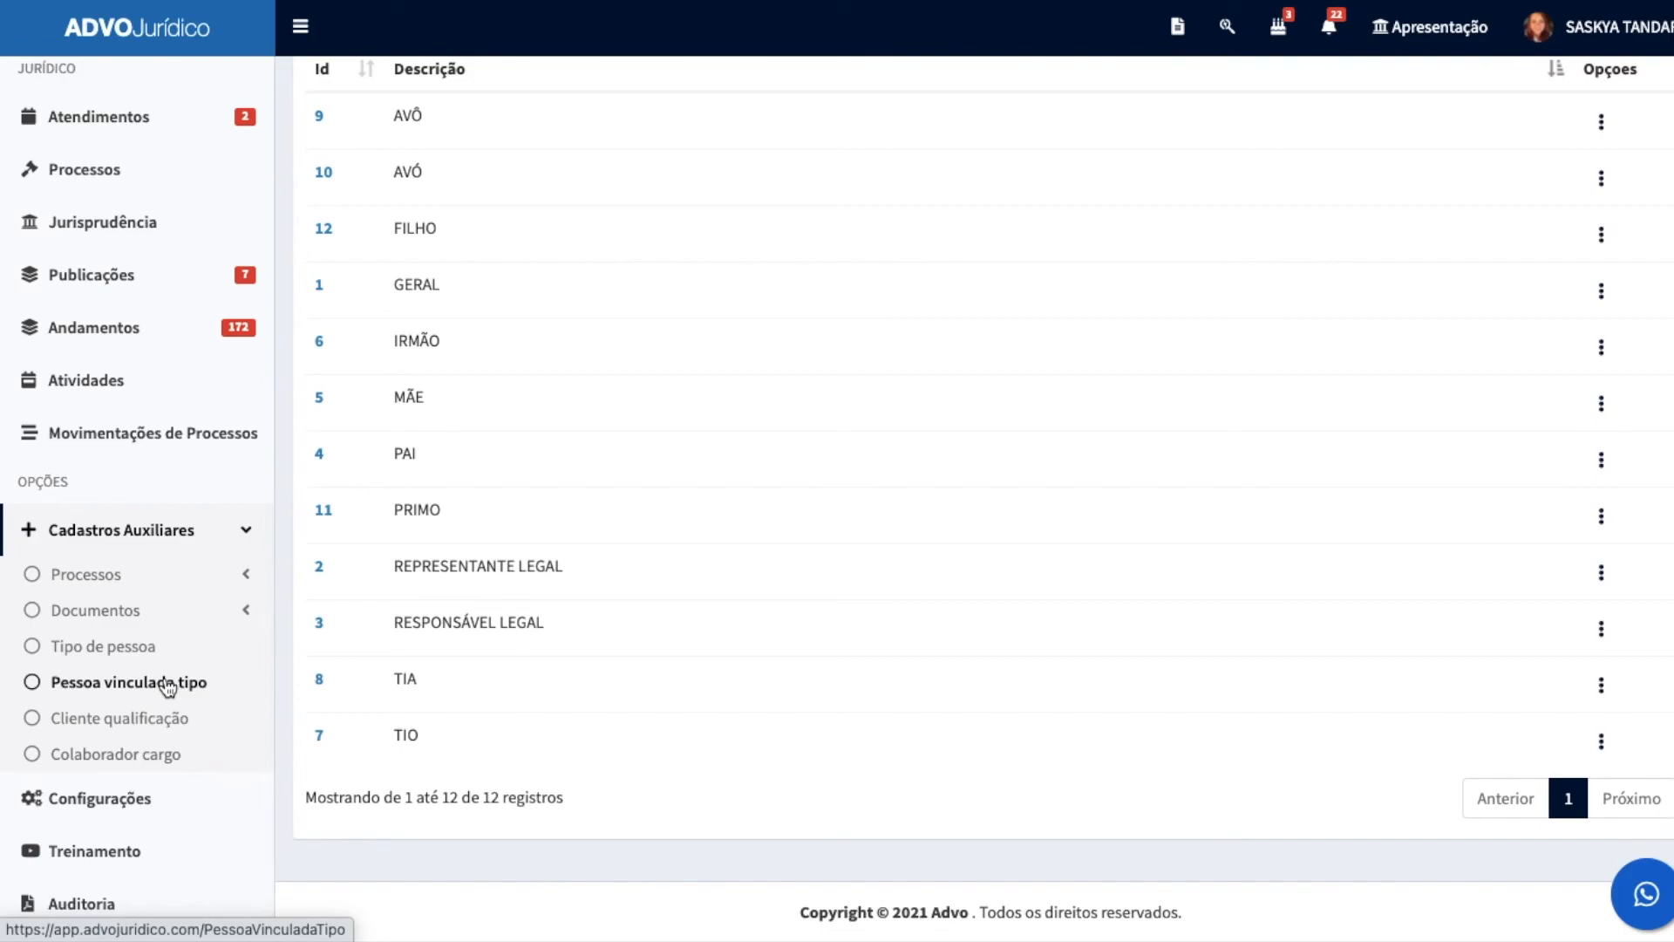
pyautogui.click(122, 717)
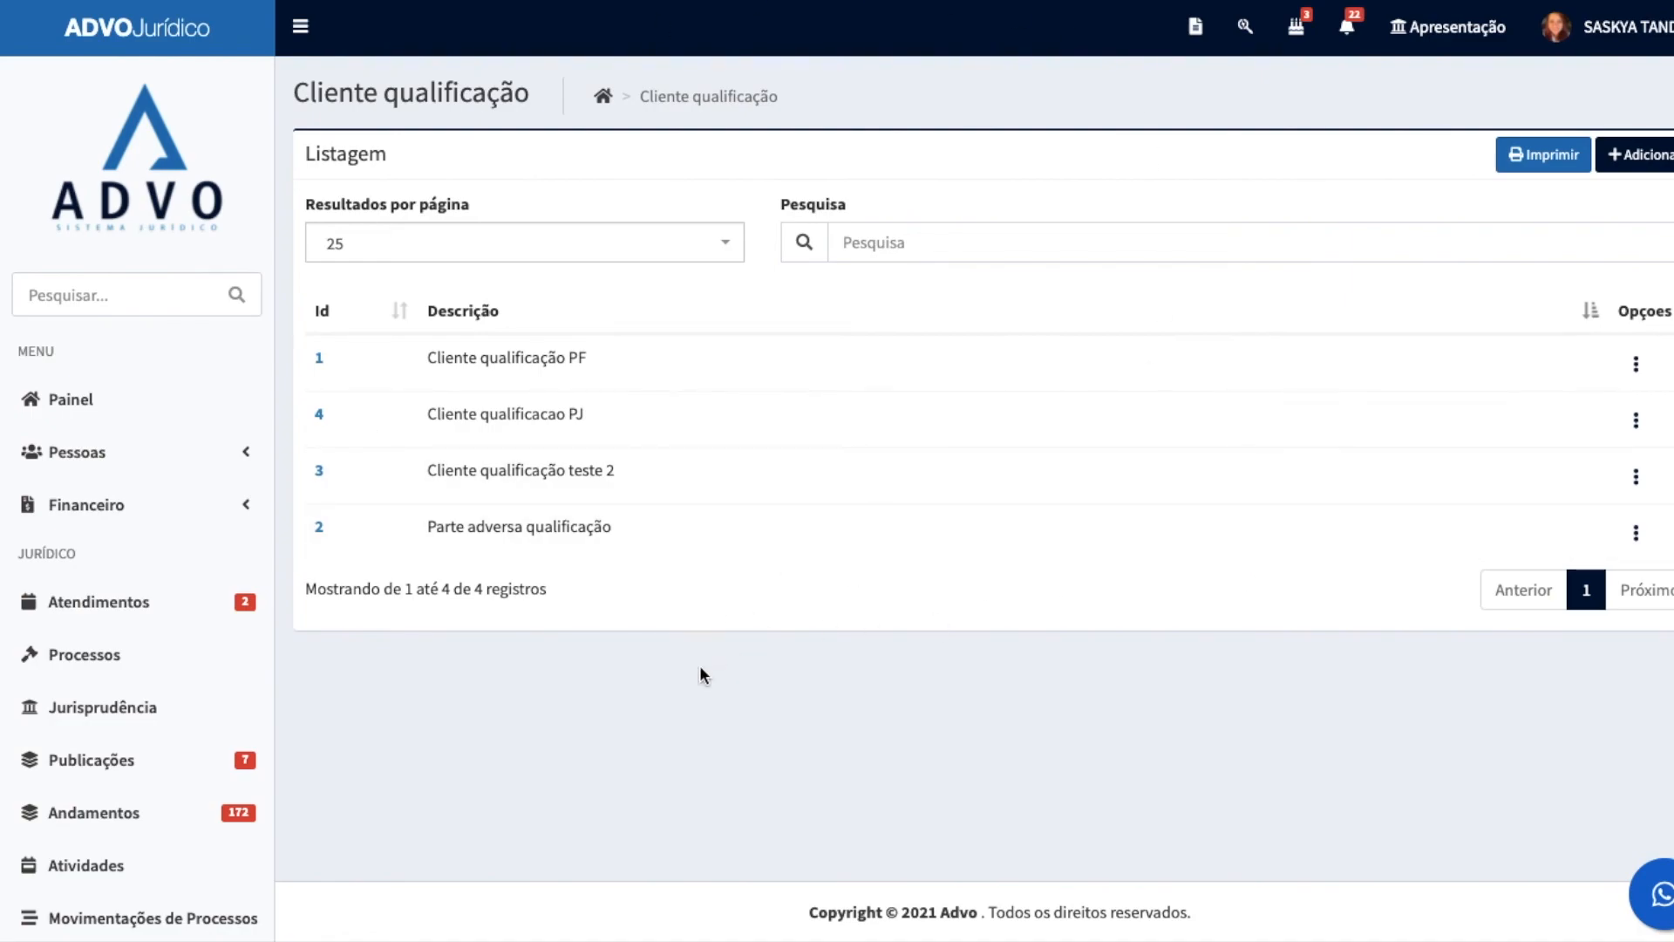
pyautogui.scroll(-5, 18, 711)
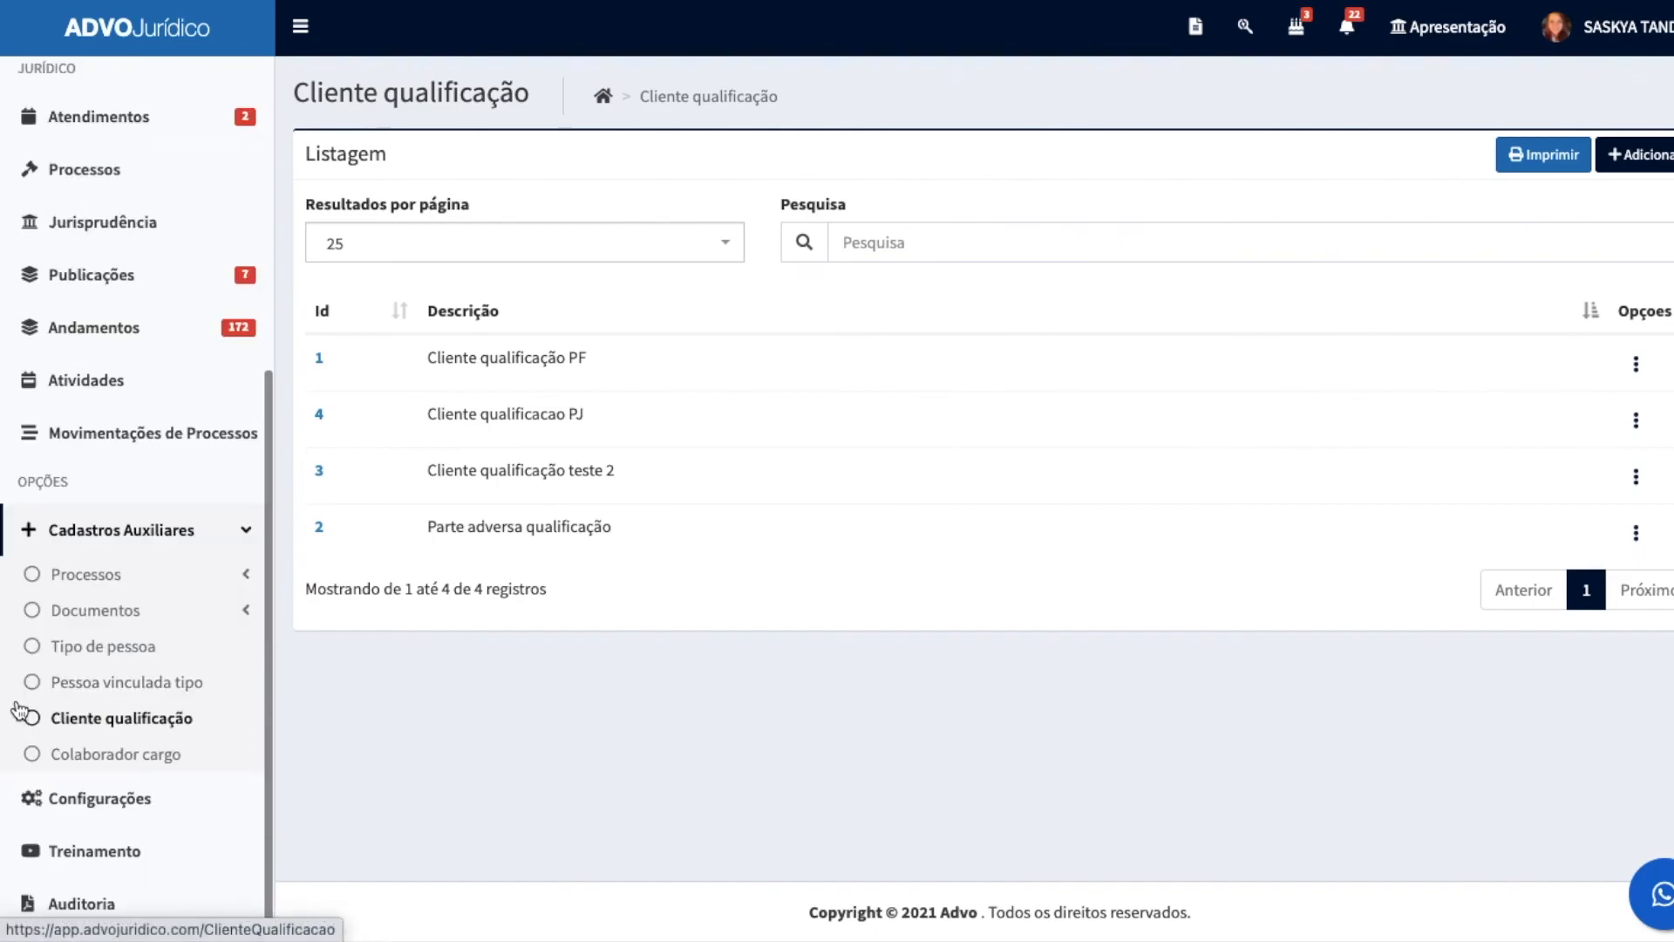
pyautogui.click(79, 757)
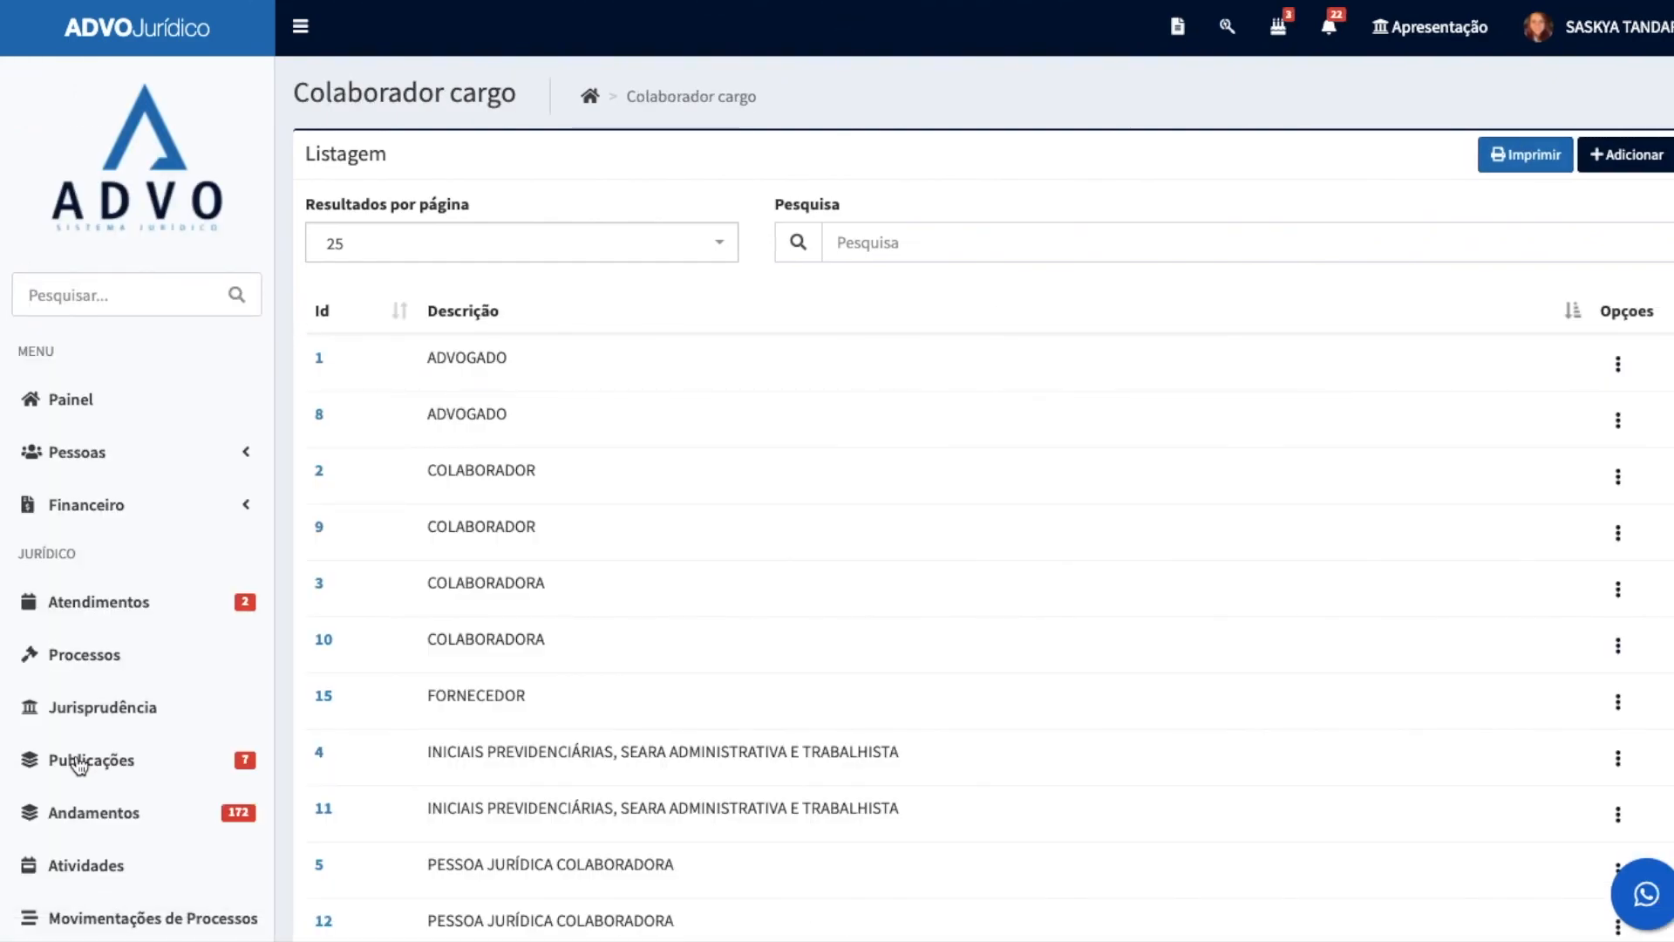
pyautogui.scroll(-3, 792, 631)
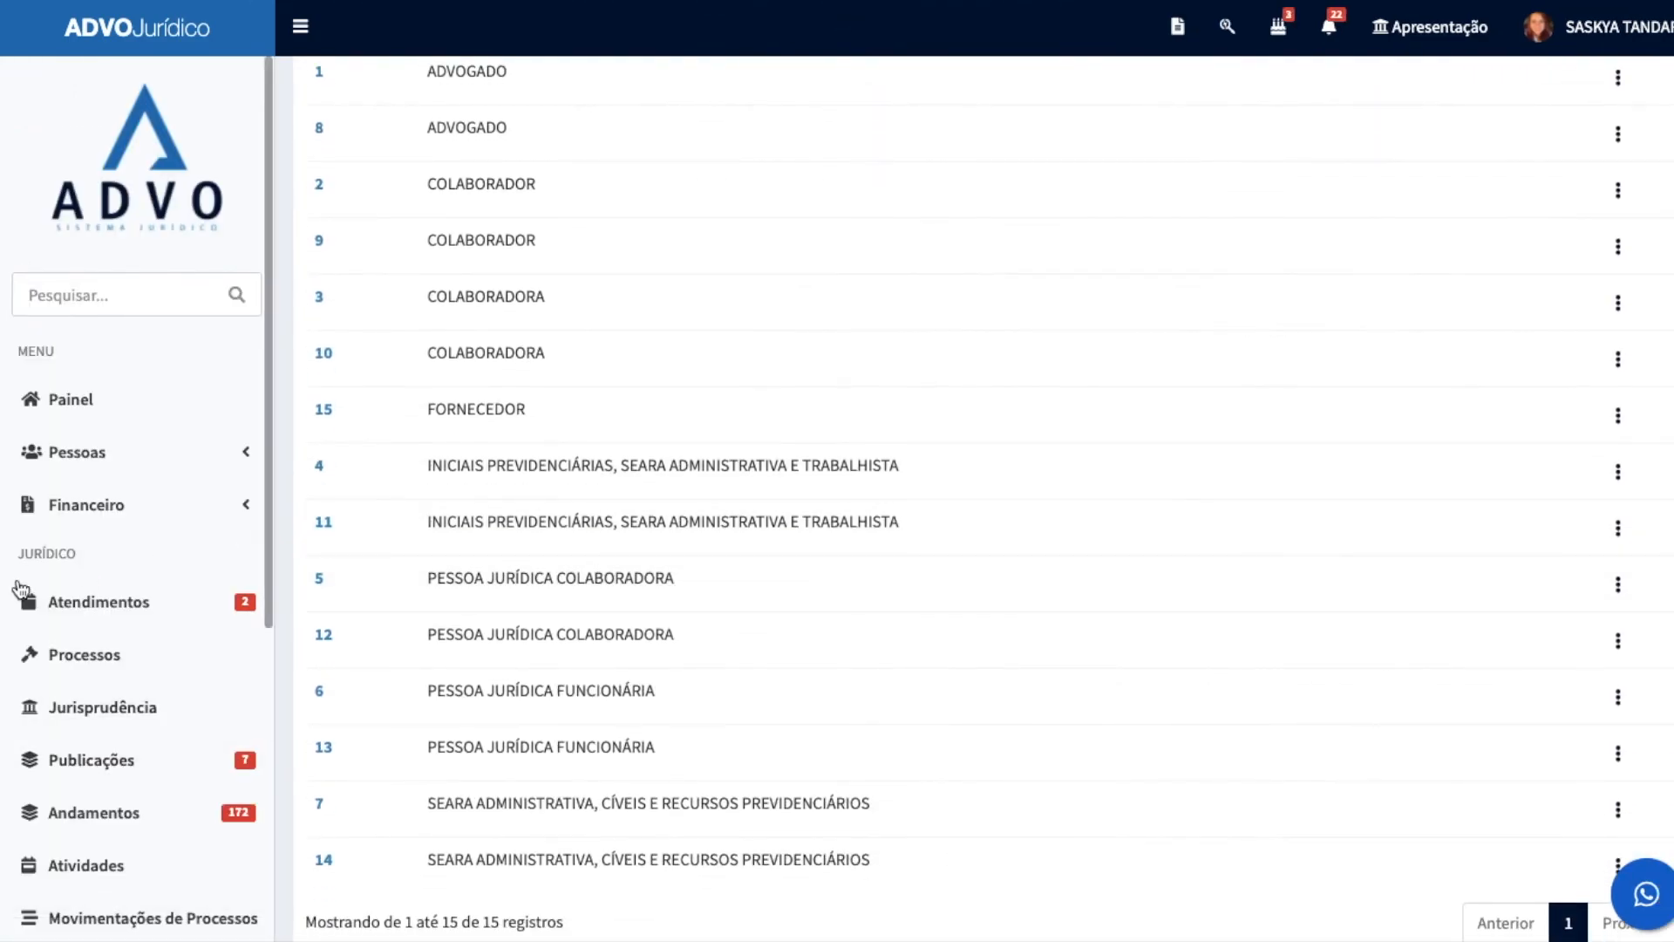
# Step: View the Configurações do sistema page, and open Treinamento to browse the ADVO na Prática tutorial videos
pyautogui.scroll(-5, 49, 616)
pyautogui.click(84, 814)
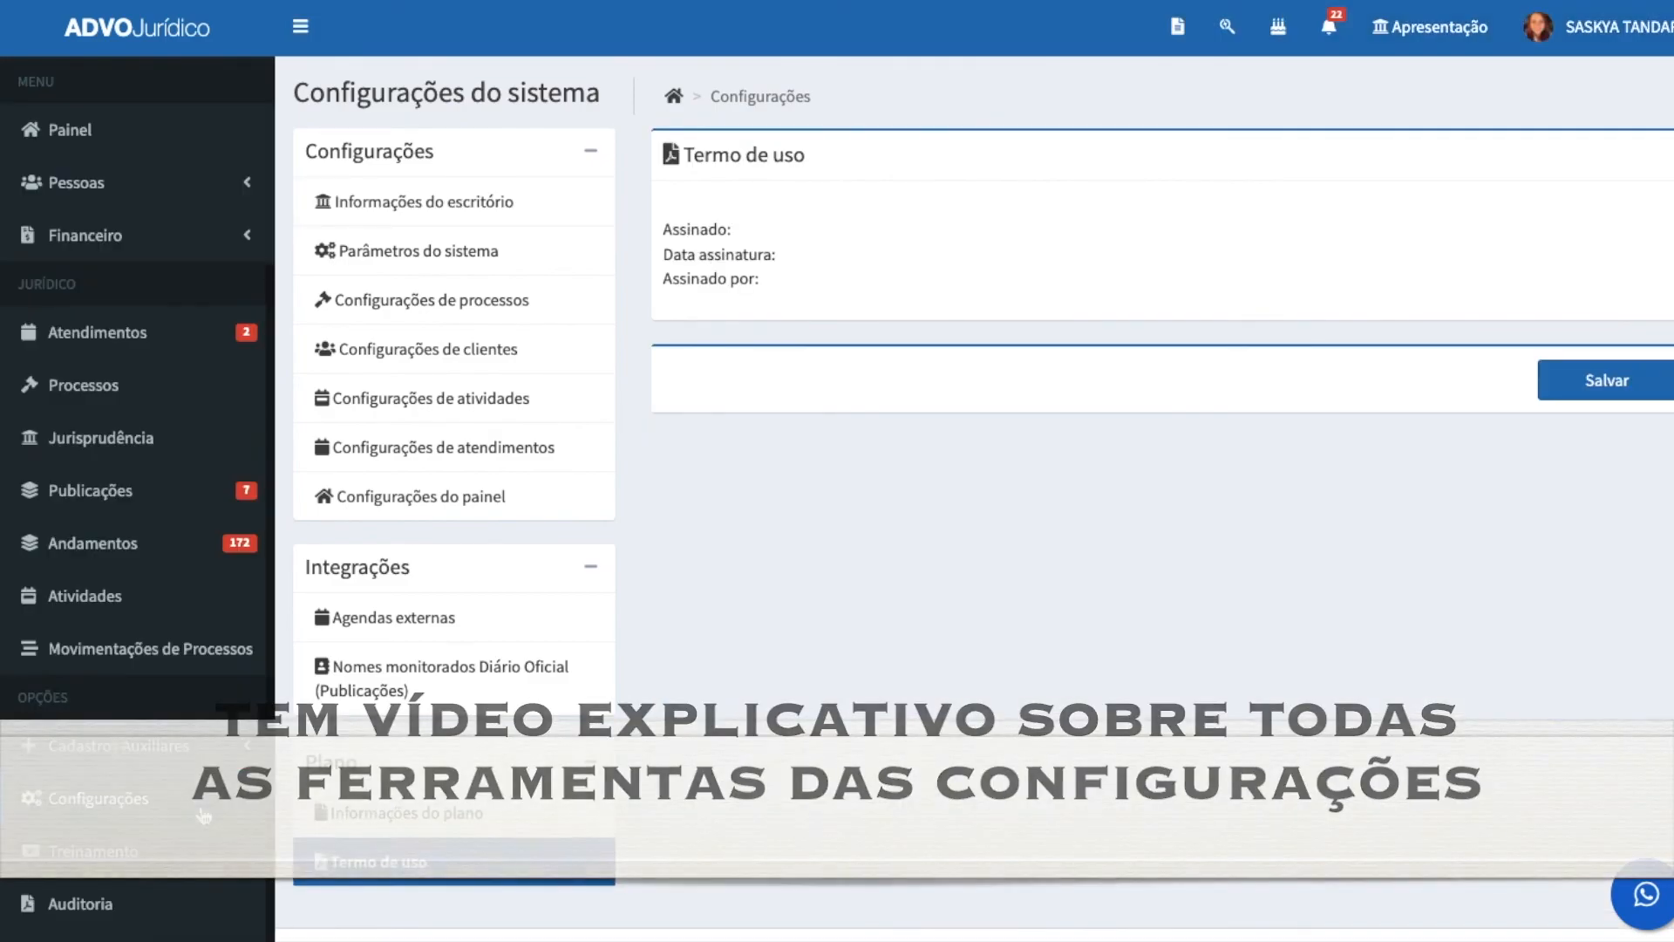
pyautogui.click(73, 870)
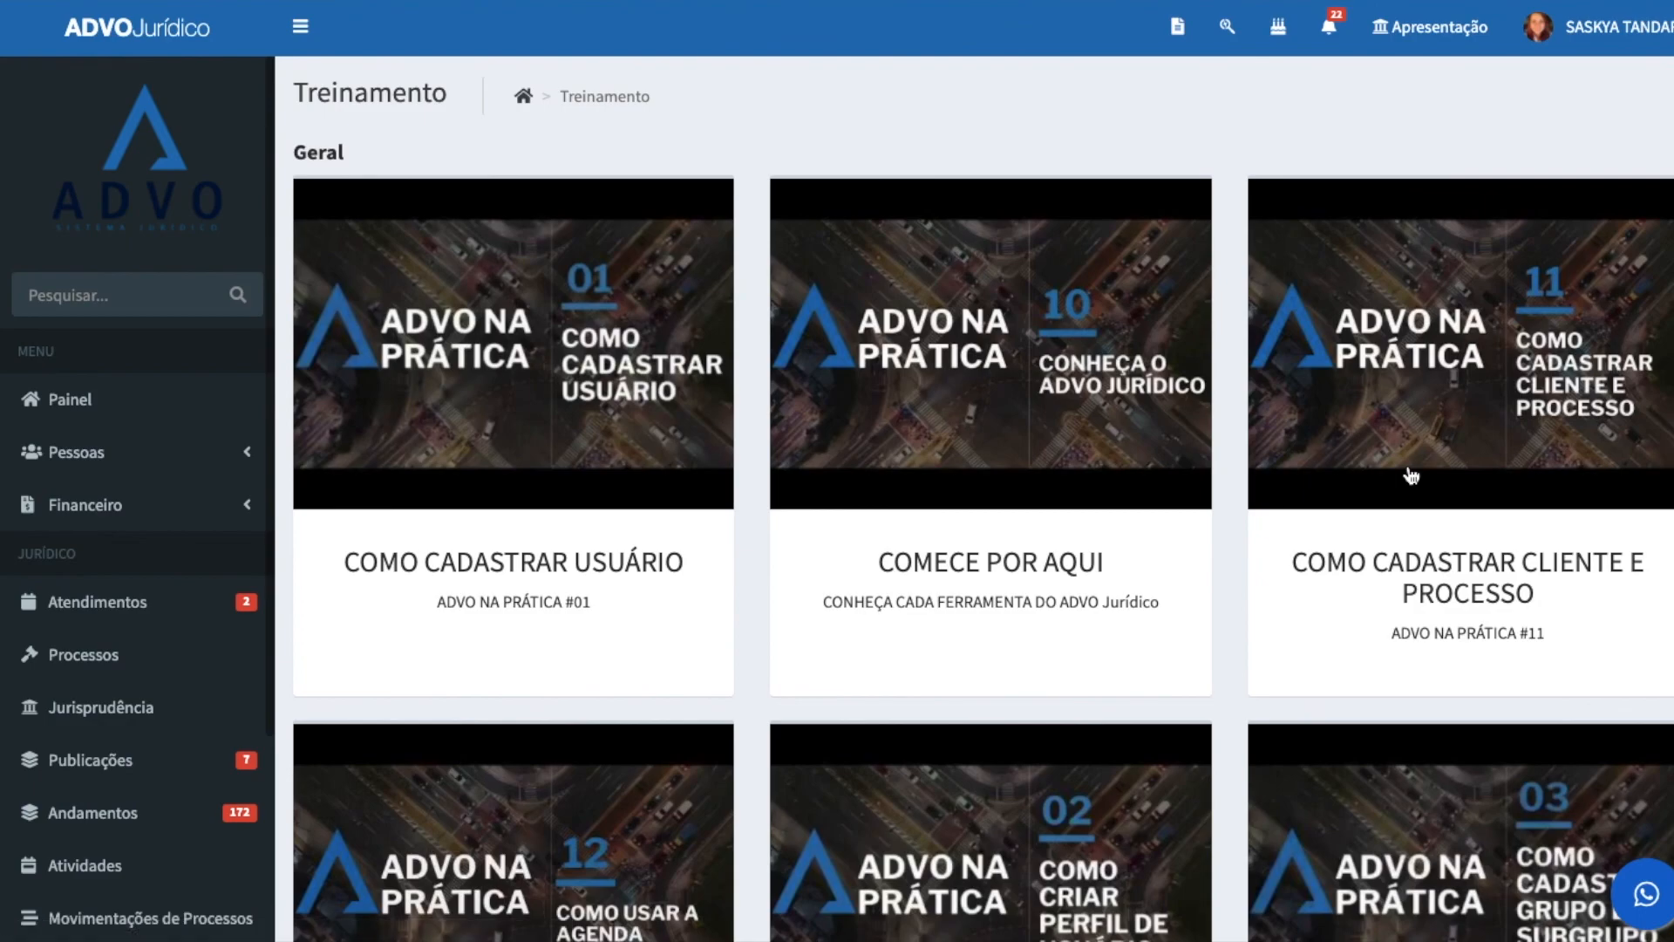
pyautogui.scroll(-4, 930, 436)
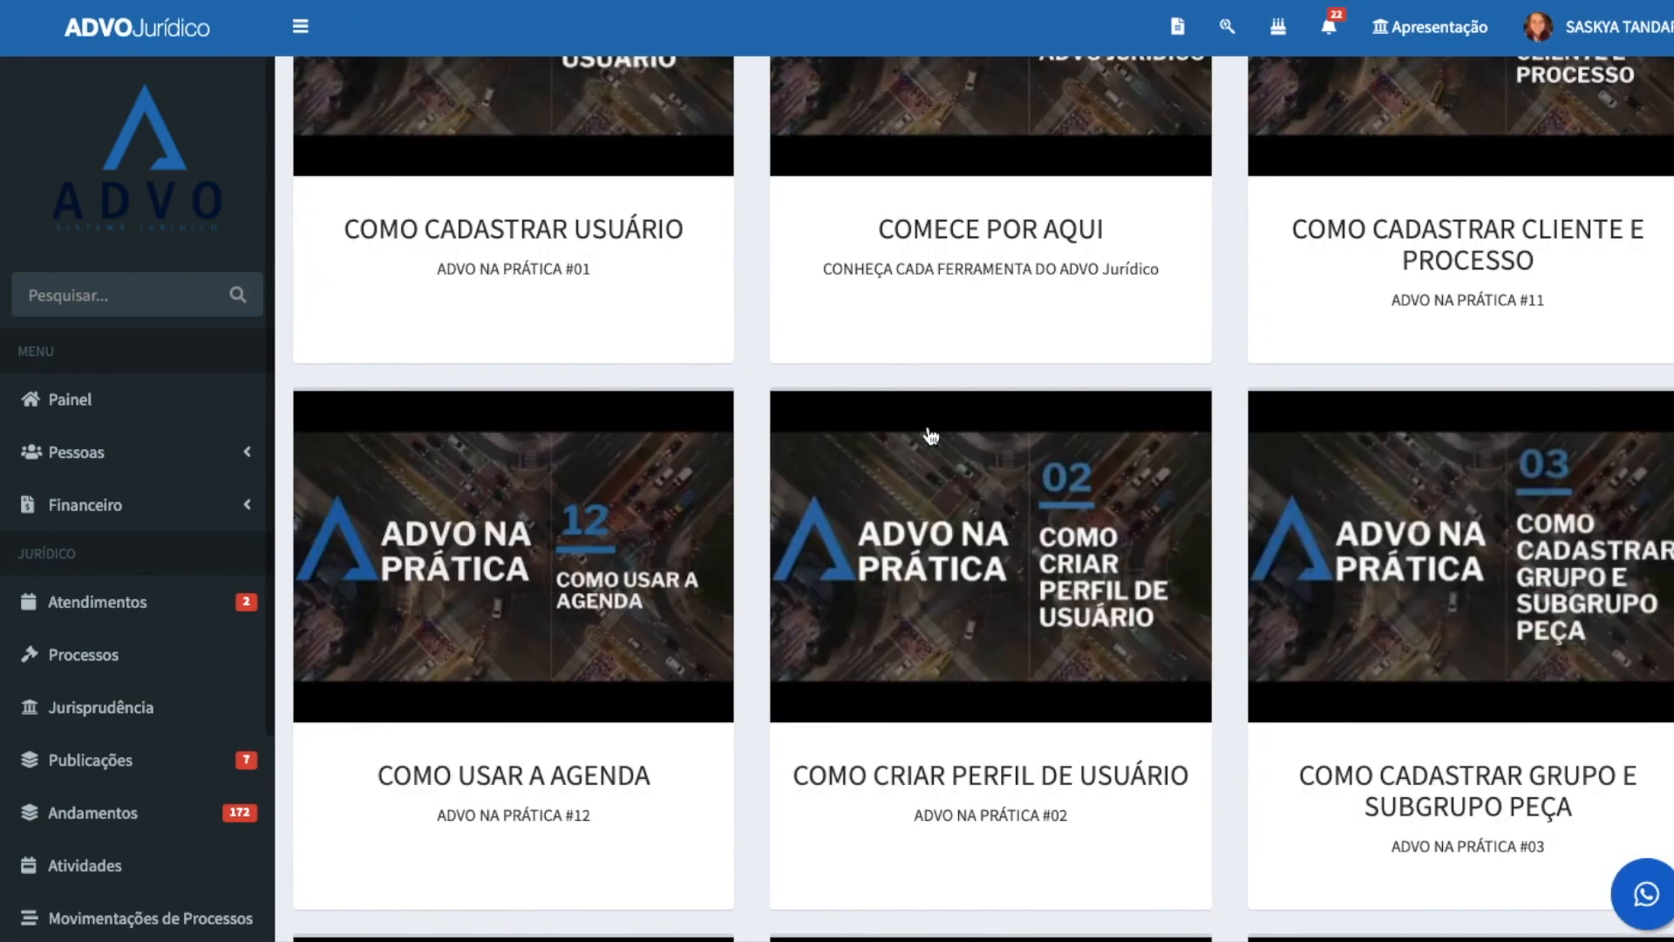
# Step: Review the Auditoria operation log and its filters, and return to the Painel dashboard
pyautogui.scroll(-3, 88, 505)
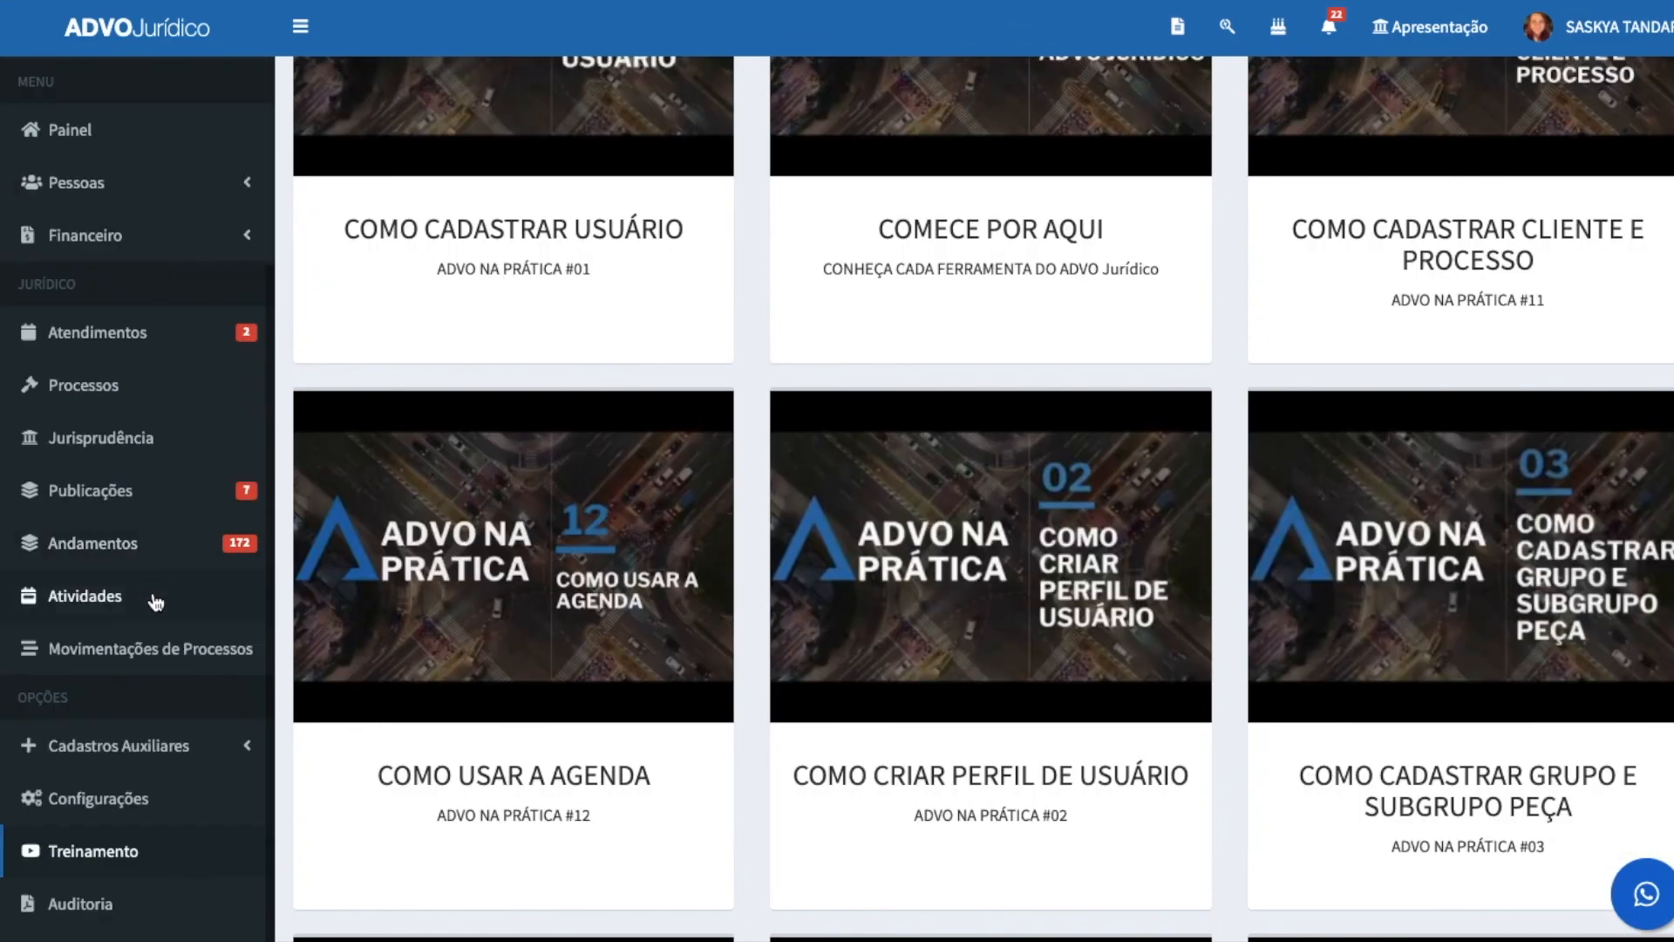
pyautogui.click(106, 911)
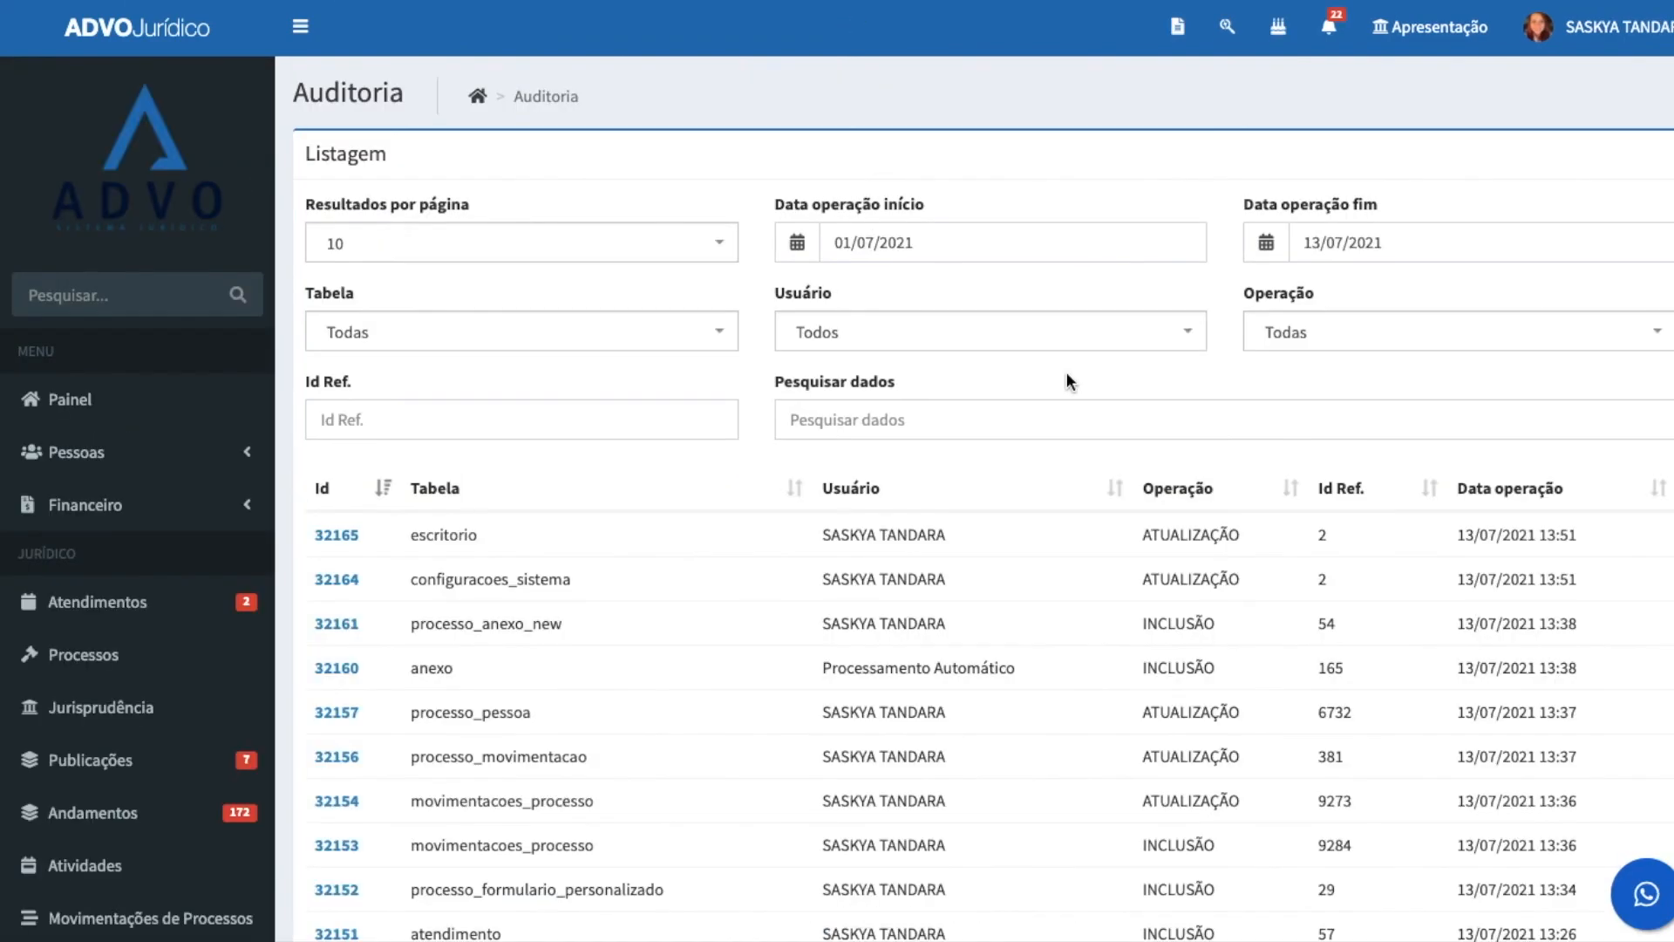
pyautogui.scroll(-3, 1074, 708)
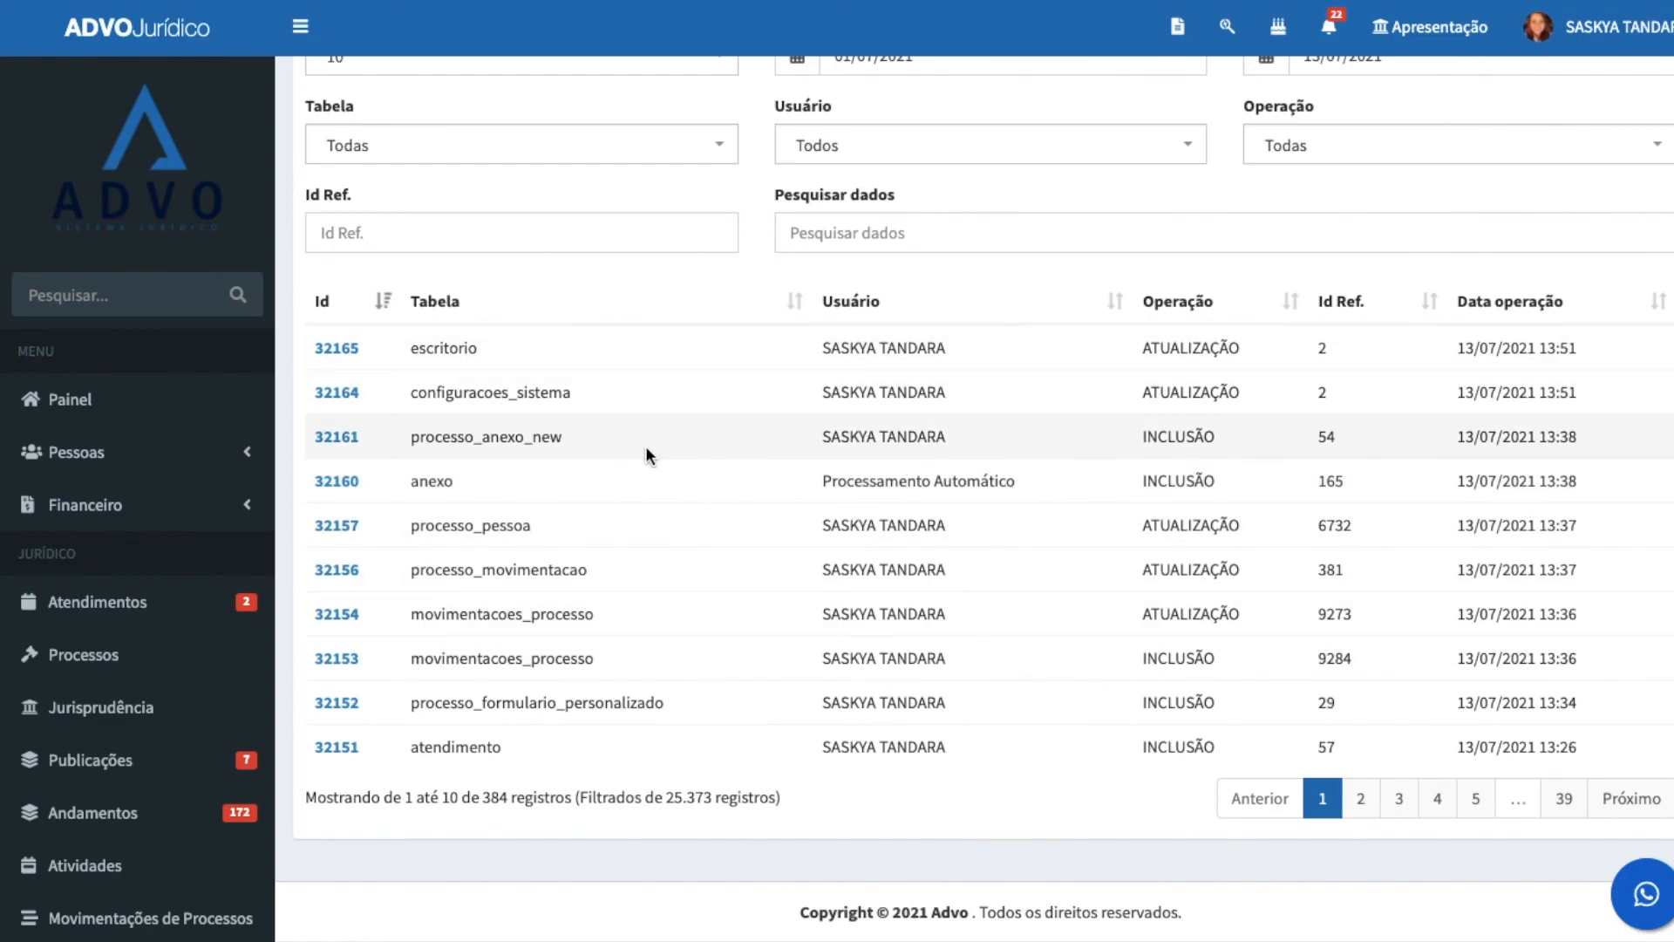
pyautogui.scroll(-3, 131, 571)
pyautogui.scroll(3, 131, 571)
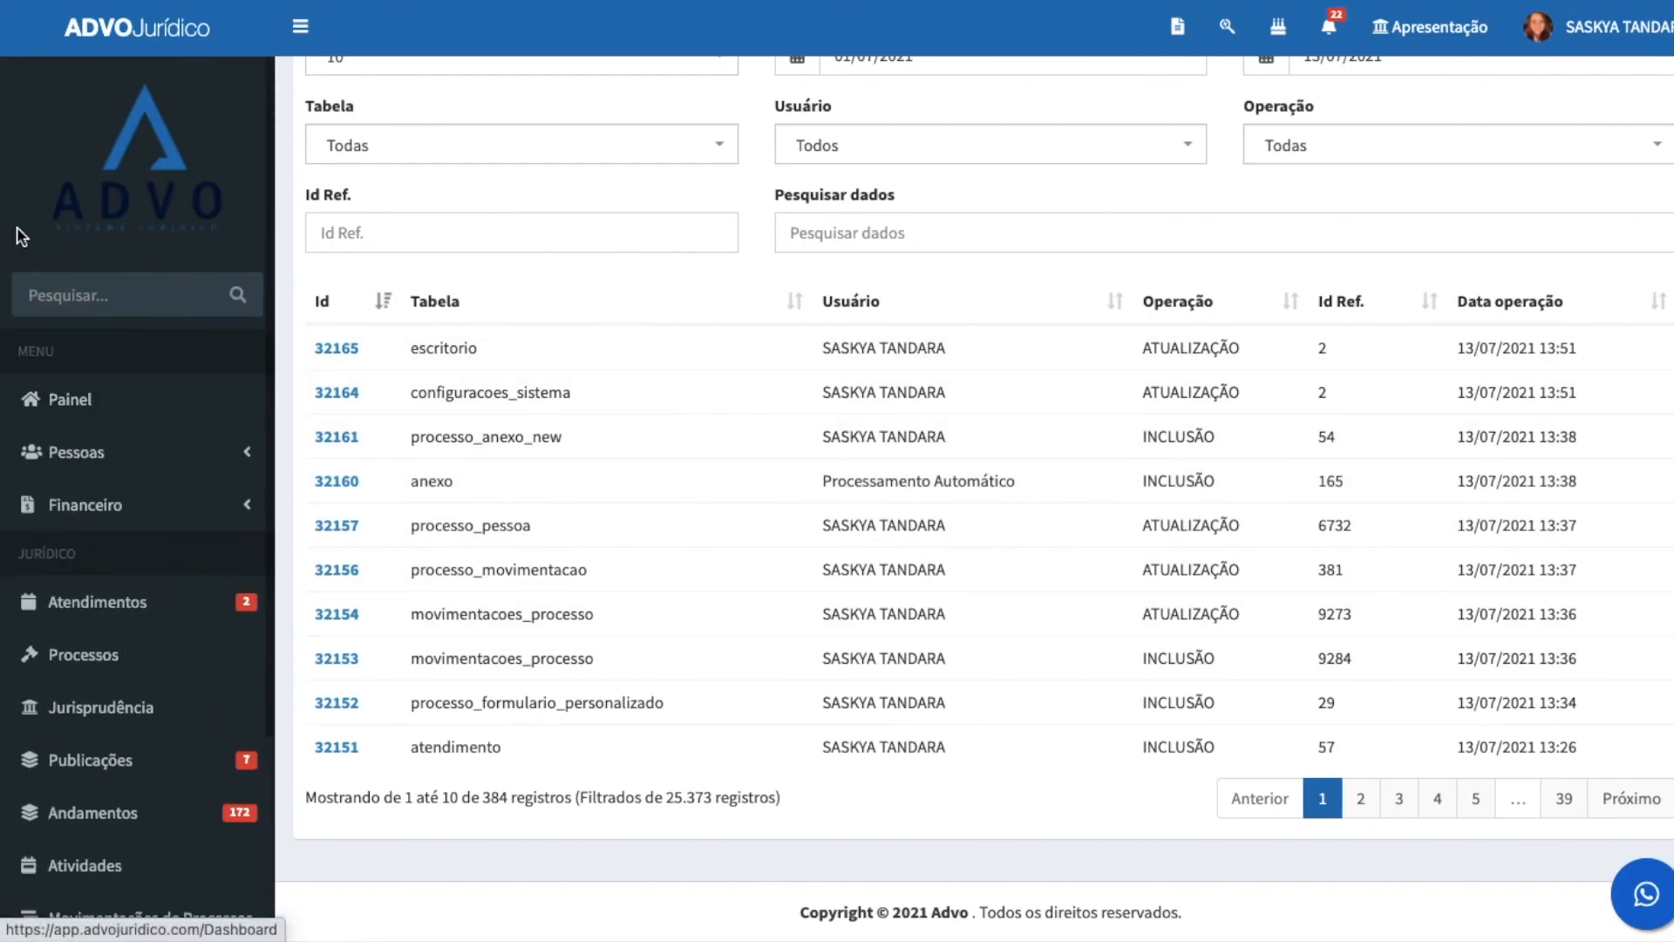
pyautogui.click(84, 411)
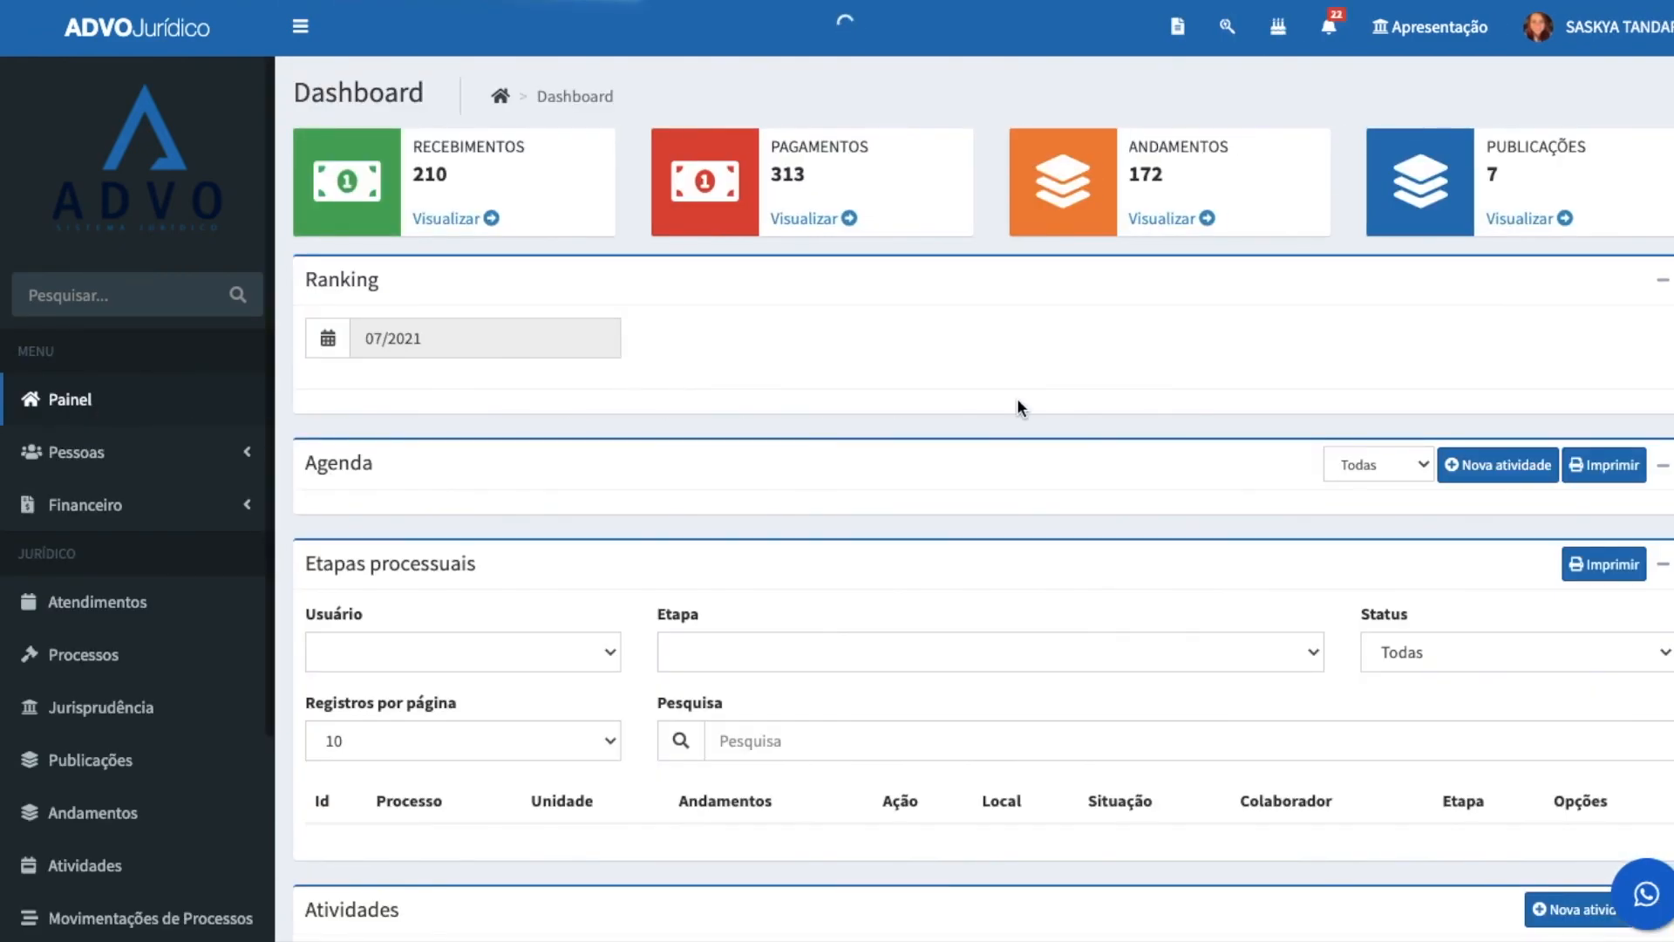